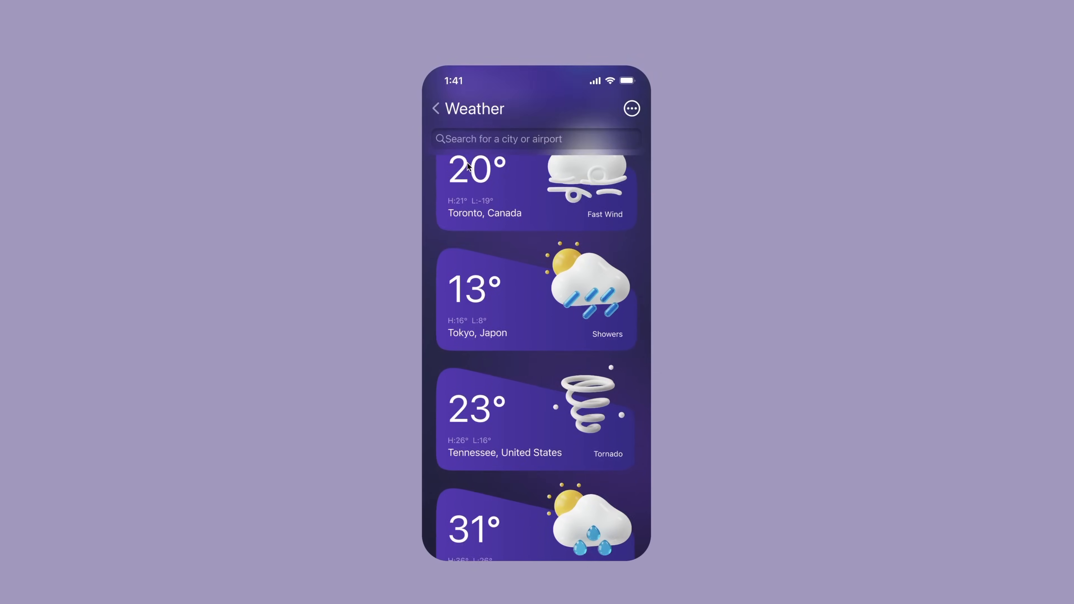
Step: In the running prototype, go back to the Montreal screen and view the weekly forecast across its days
click(437, 111)
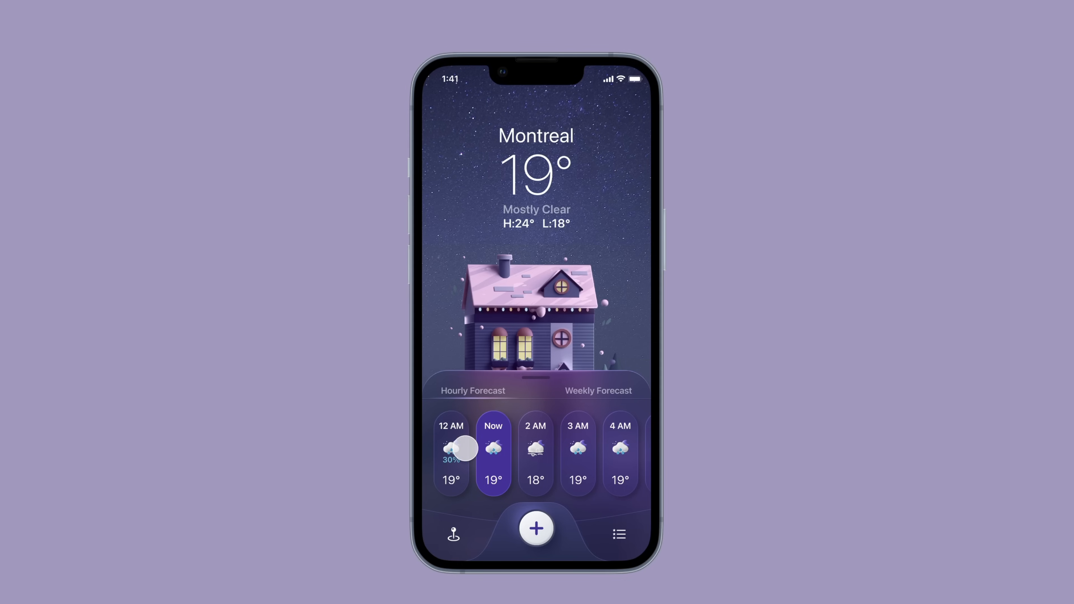
click(596, 393)
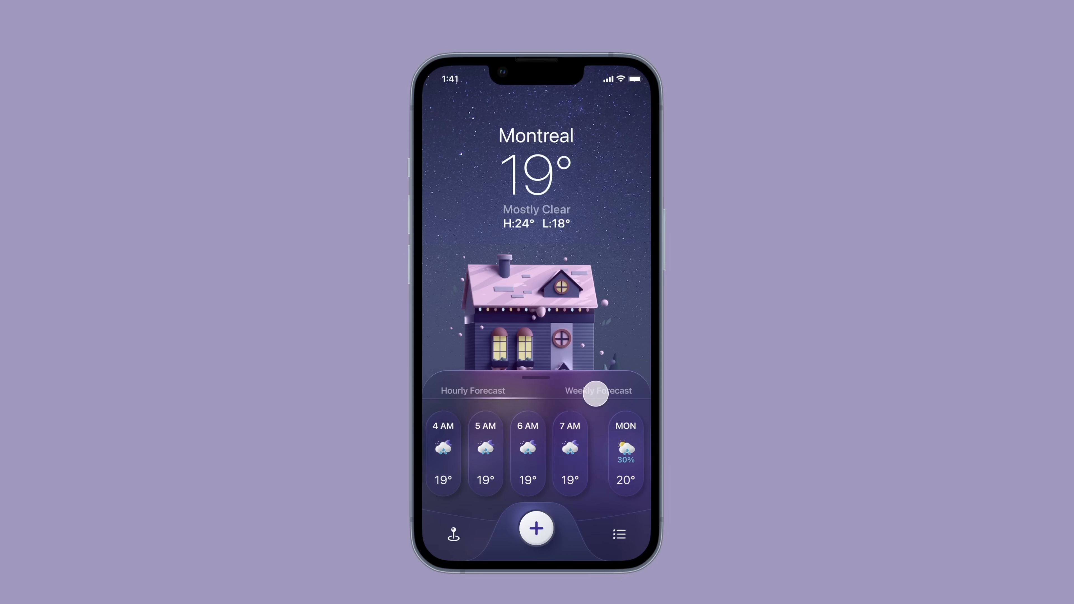
scroll(612, 451, right, 3)
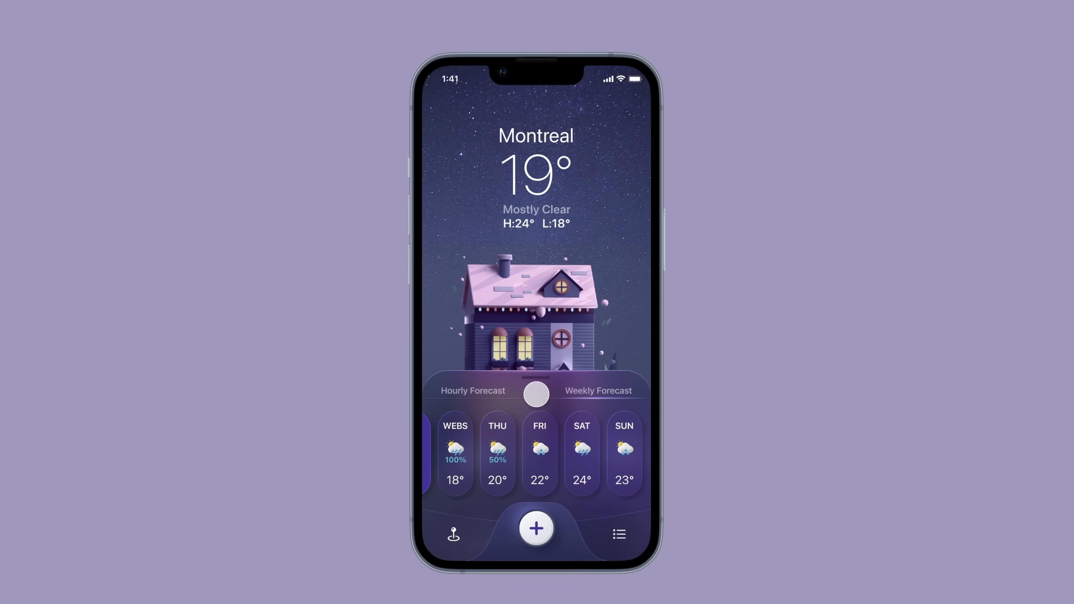
Step: Expand the forecast sheet, switch it to the hourly forecast, examine the hours and weather detail widgets, and collapse the sheet
drag(537, 375, 547, 254)
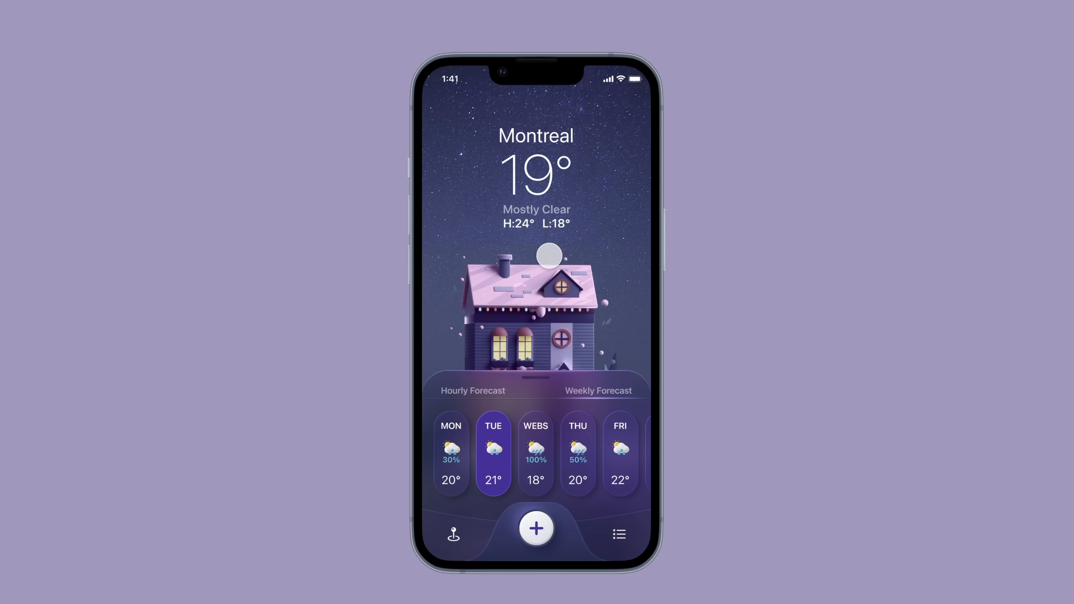
click(507, 408)
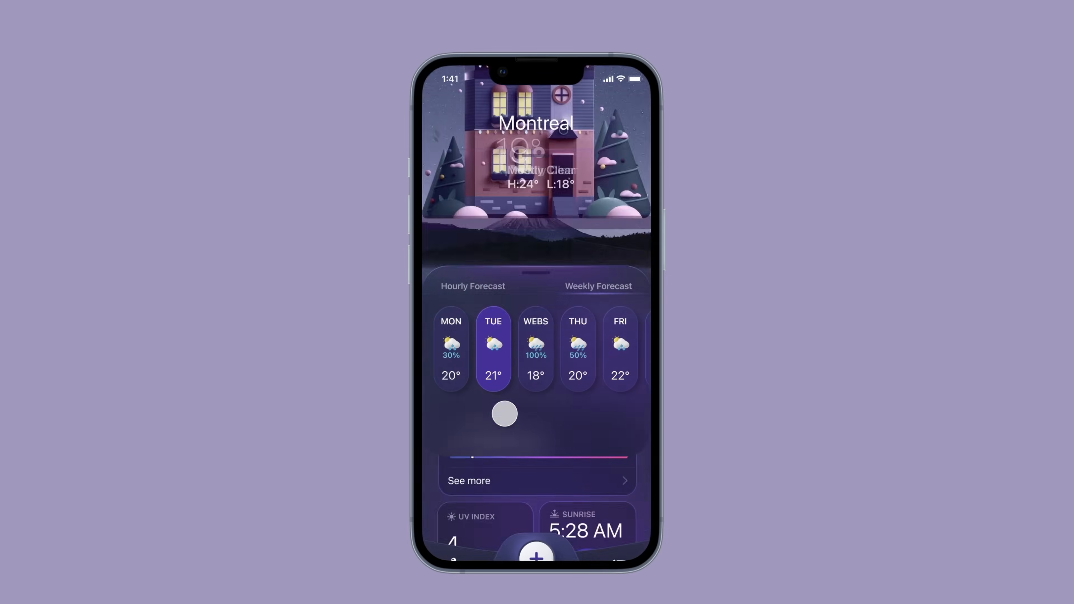
click(479, 175)
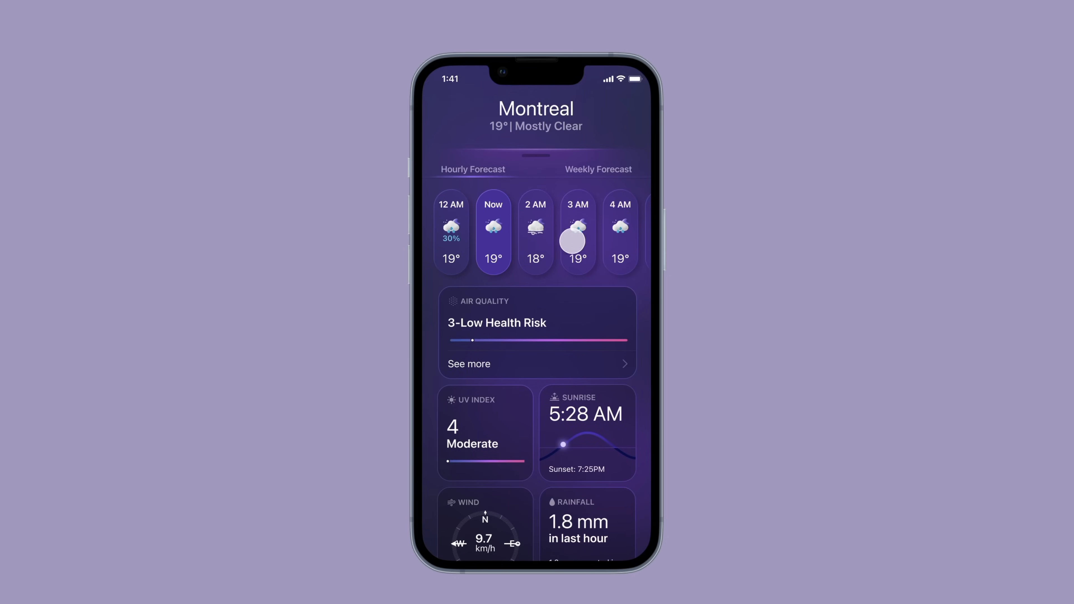
scroll(579, 244, right, 3)
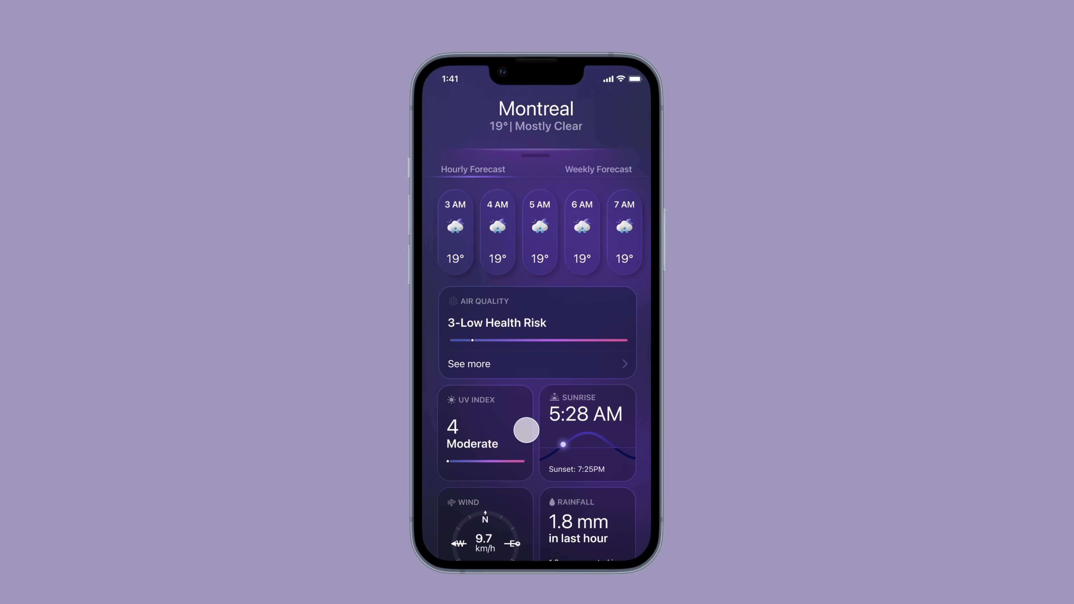
scroll(526, 431, down, 5)
scroll(532, 250, up, 3)
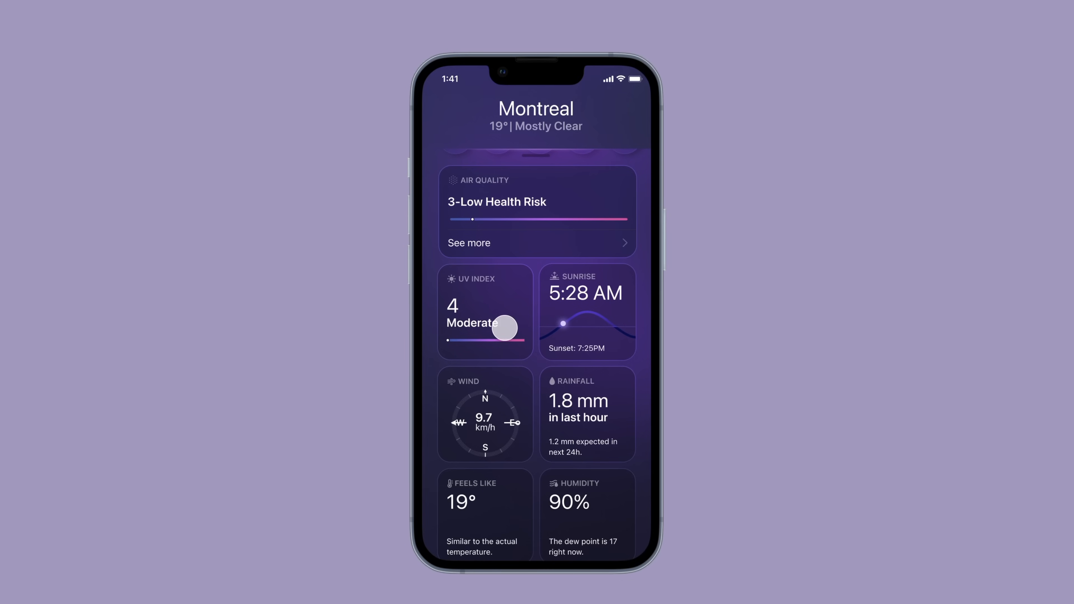
drag(447, 271, 554, 380)
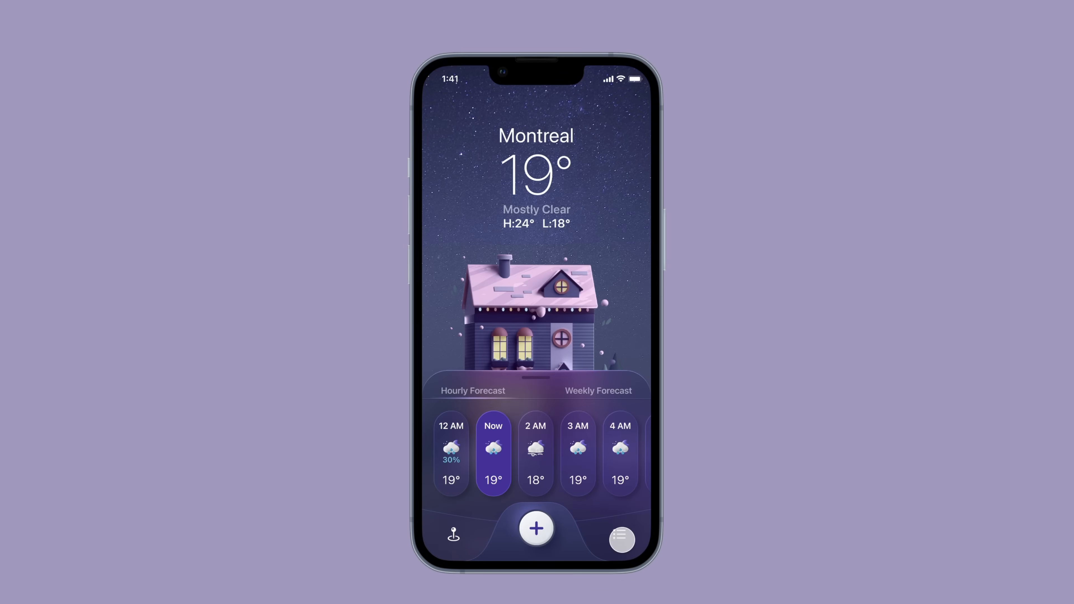
Step: Open the list of cities, look through its weather cards, and return to the Montreal screen
click(621, 539)
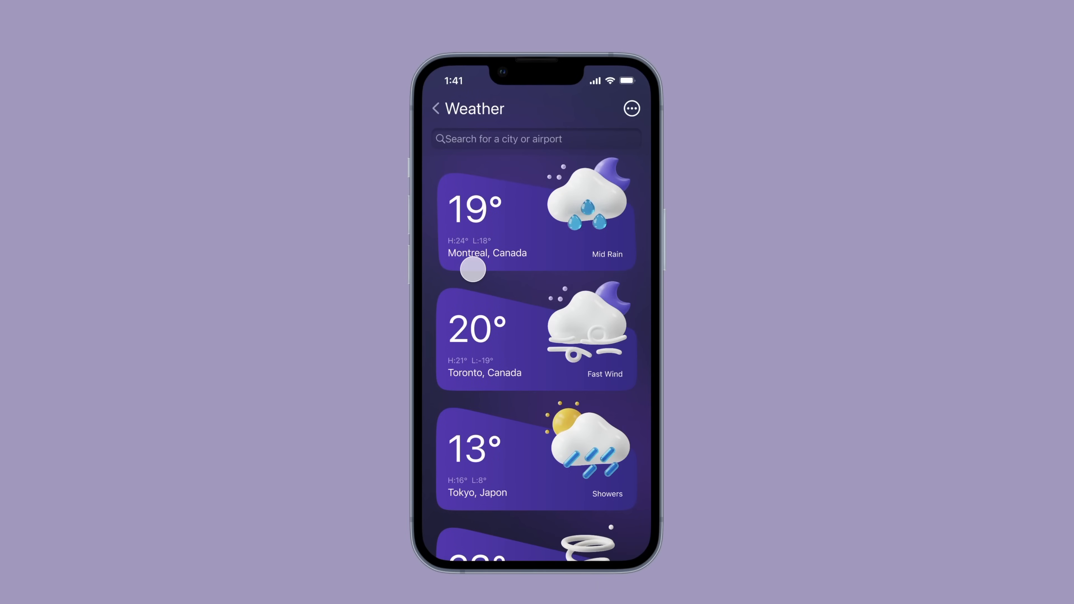
scroll(499, 289, down, 1)
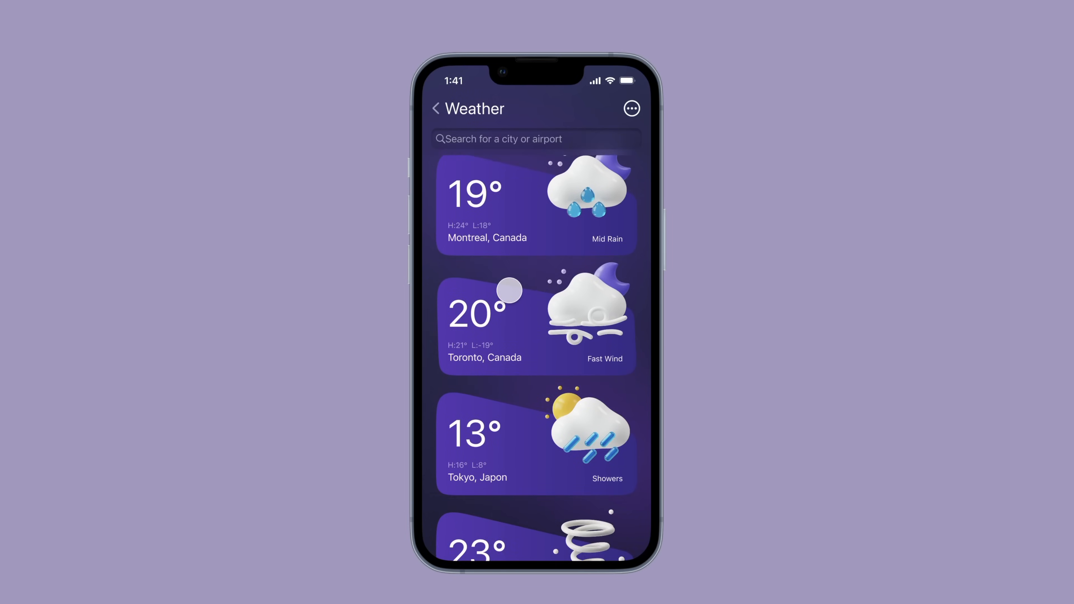
scroll(509, 291, down, 5)
click(435, 113)
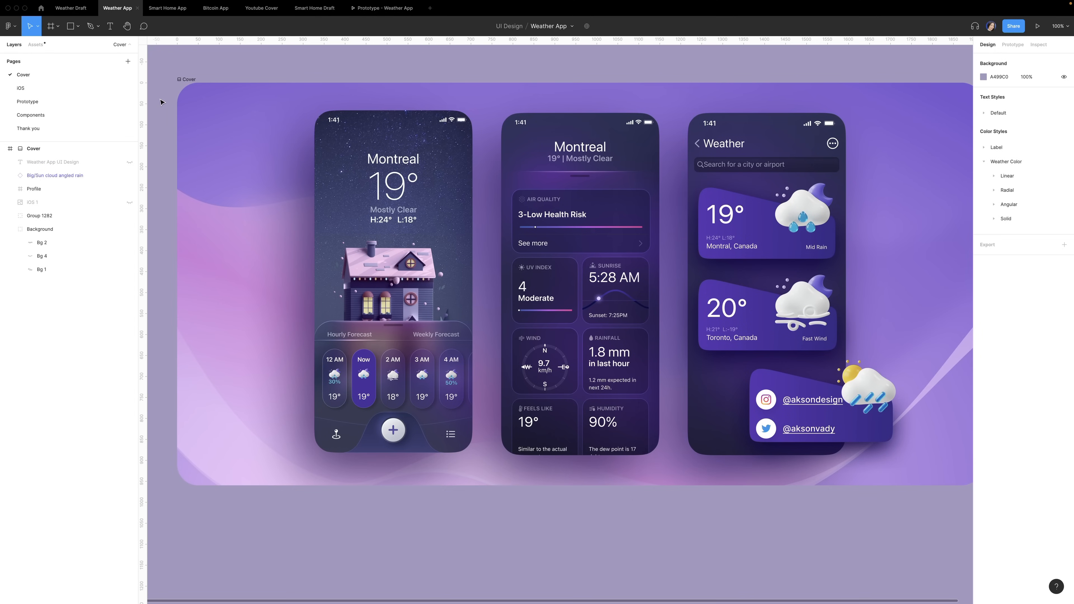
Step: Examine the Components page of the Weather App file and its local component assets, then return to the page list
click(30, 114)
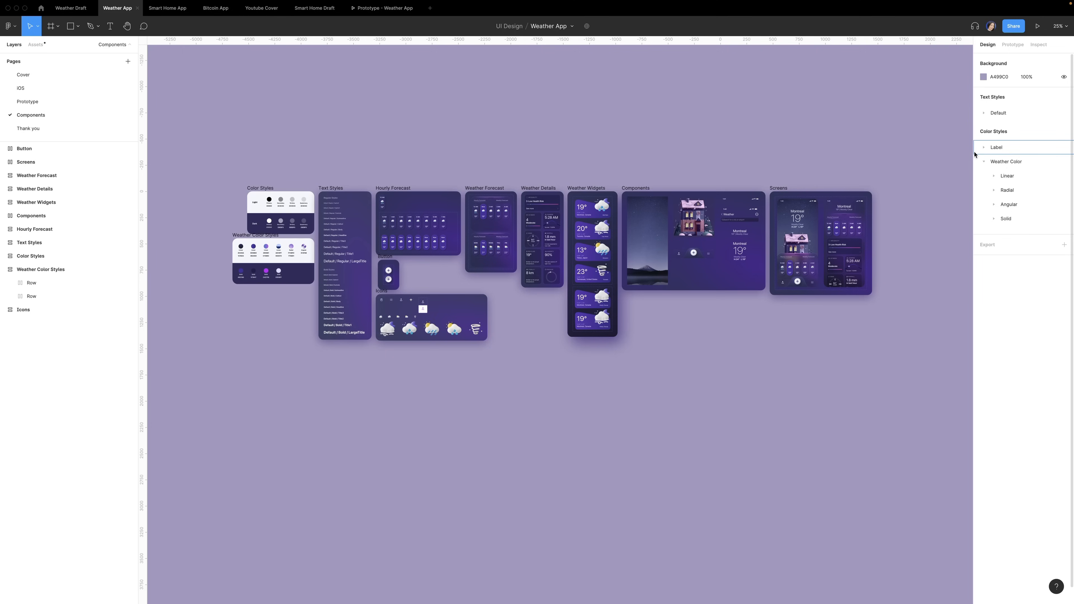
click(36, 45)
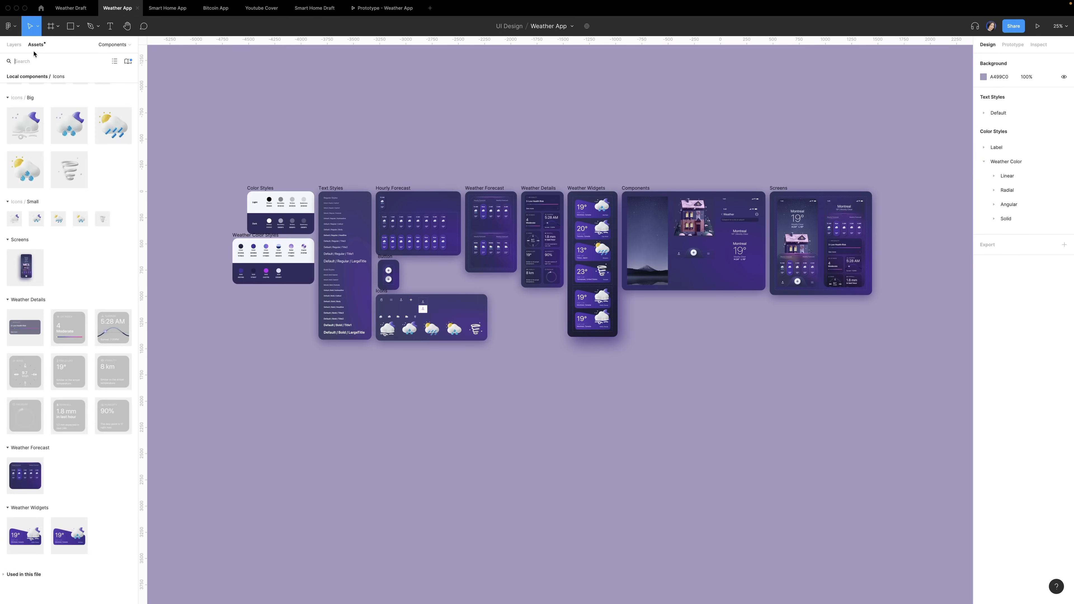
click(114, 45)
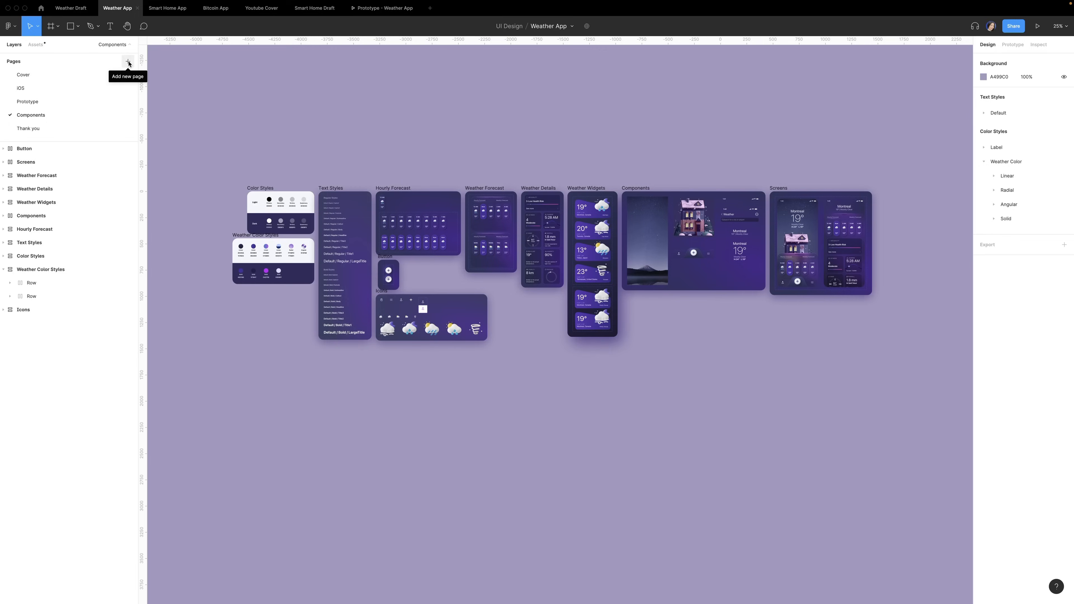
Step: Add a new page to the file and draw a frame of about 1223 × 781 on it
click(129, 62)
key(Return)
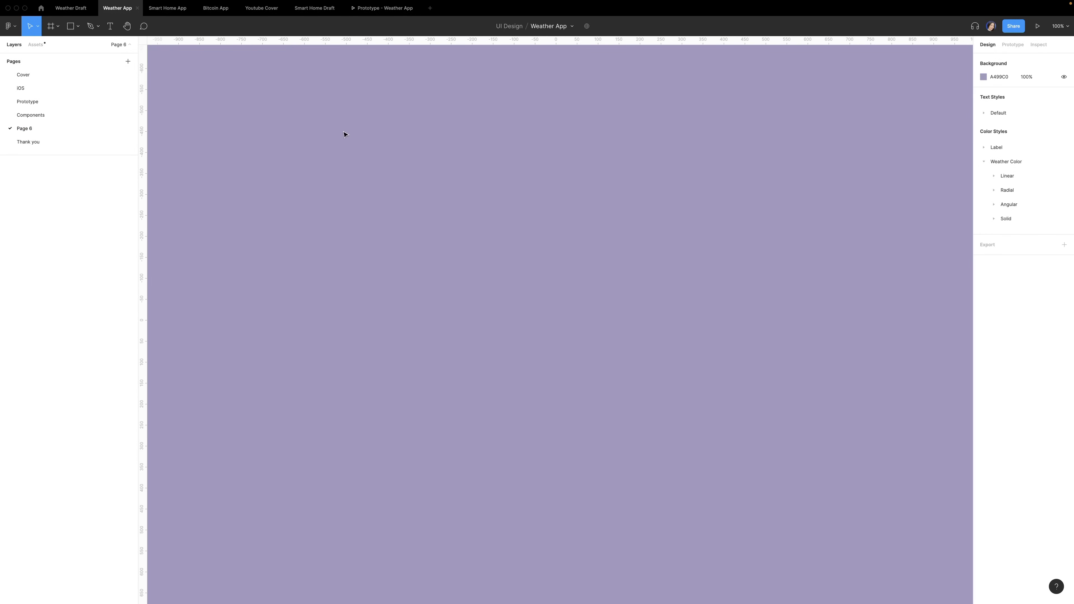
key(f)
drag(309, 113, 815, 440)
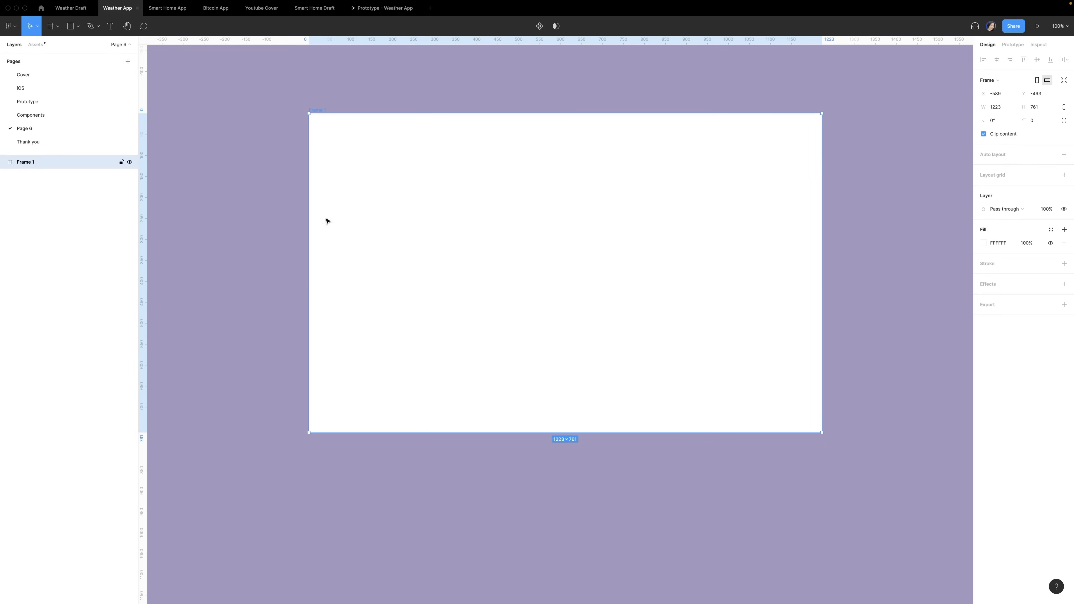
click(281, 228)
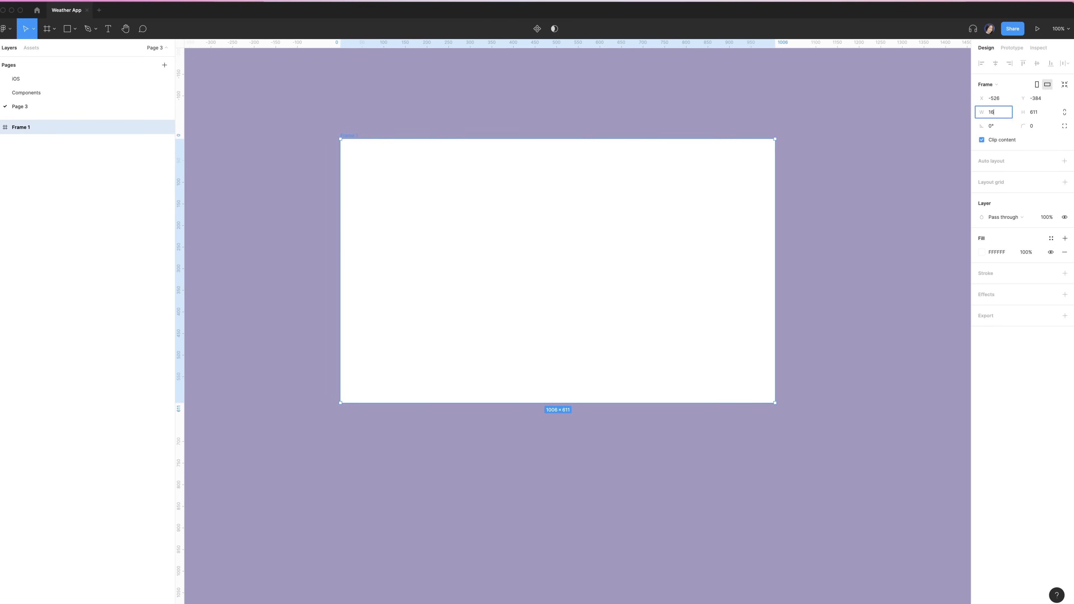
Step: Set the new frame's width to 1600 and its height to 1200
click(1042, 112)
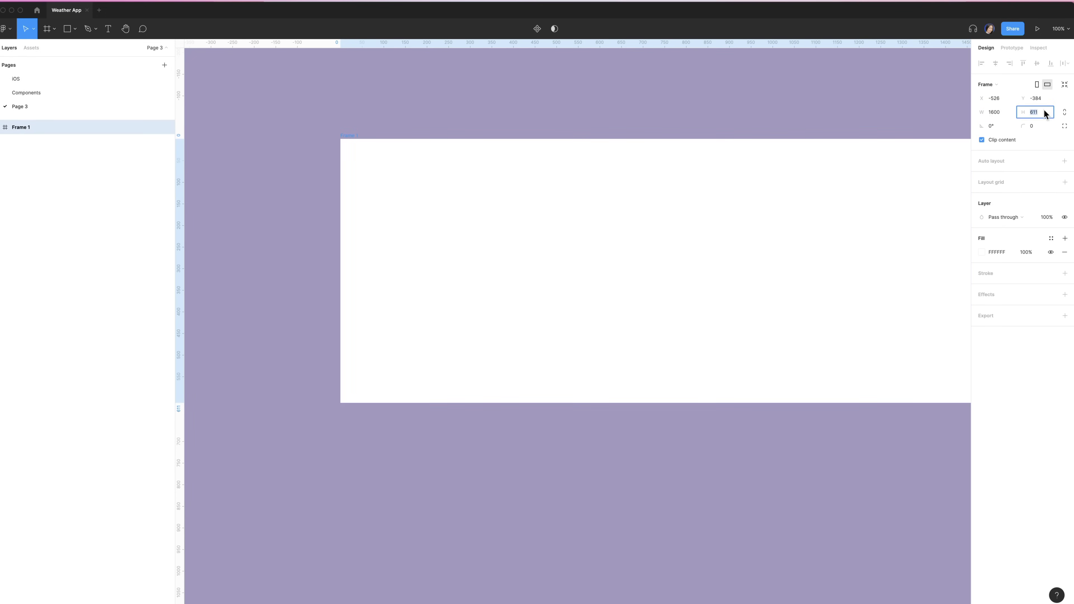
text(1200)
key(Return)
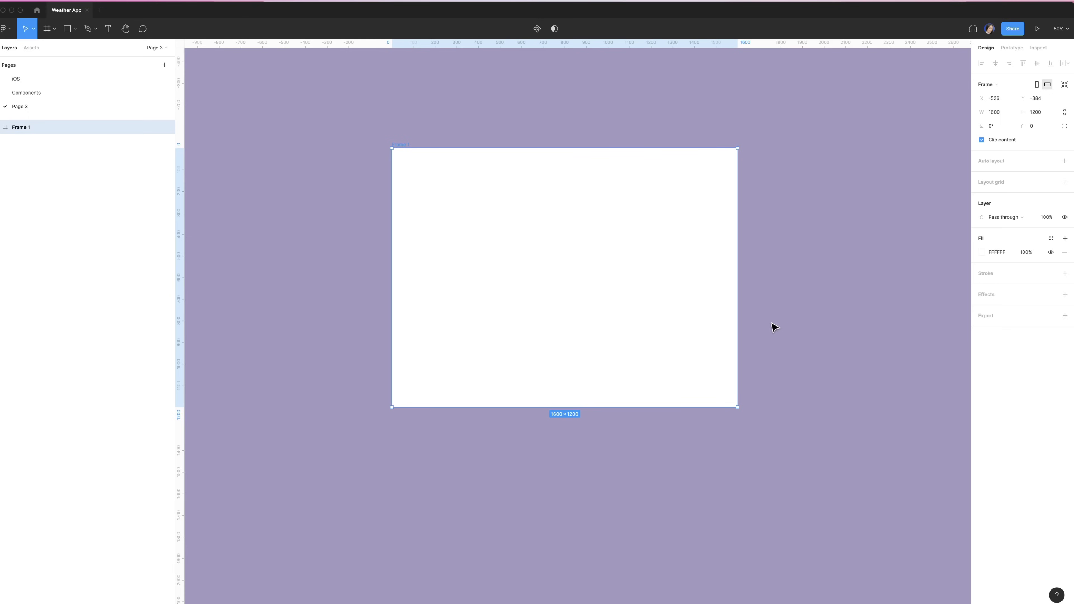
Step: Change the frame's fill from solid to a radial gradient and set its centre stop to F7CBFD
click(981, 252)
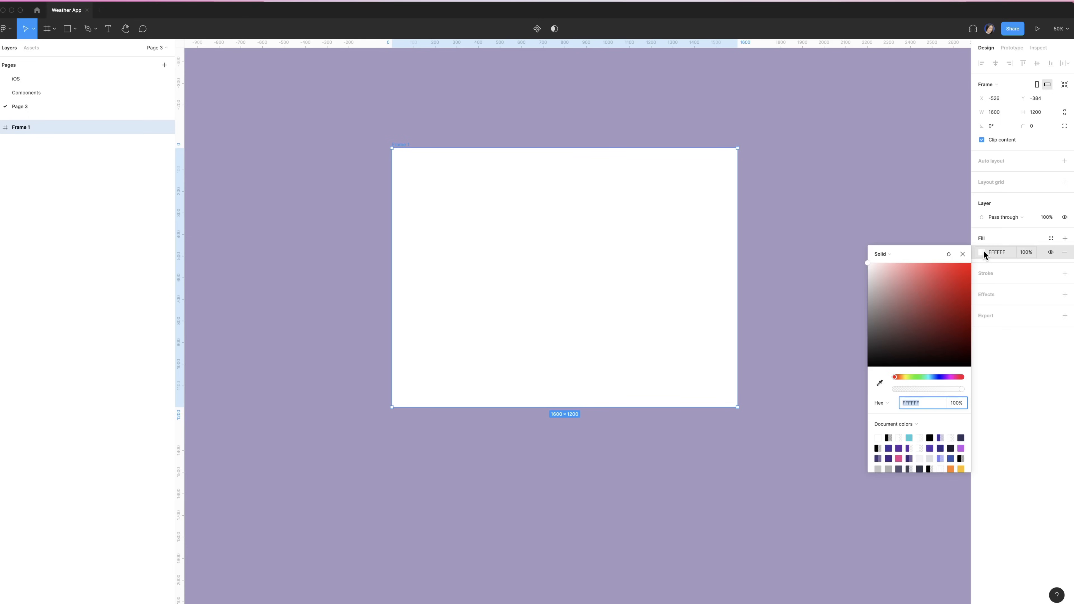
click(906, 254)
click(892, 275)
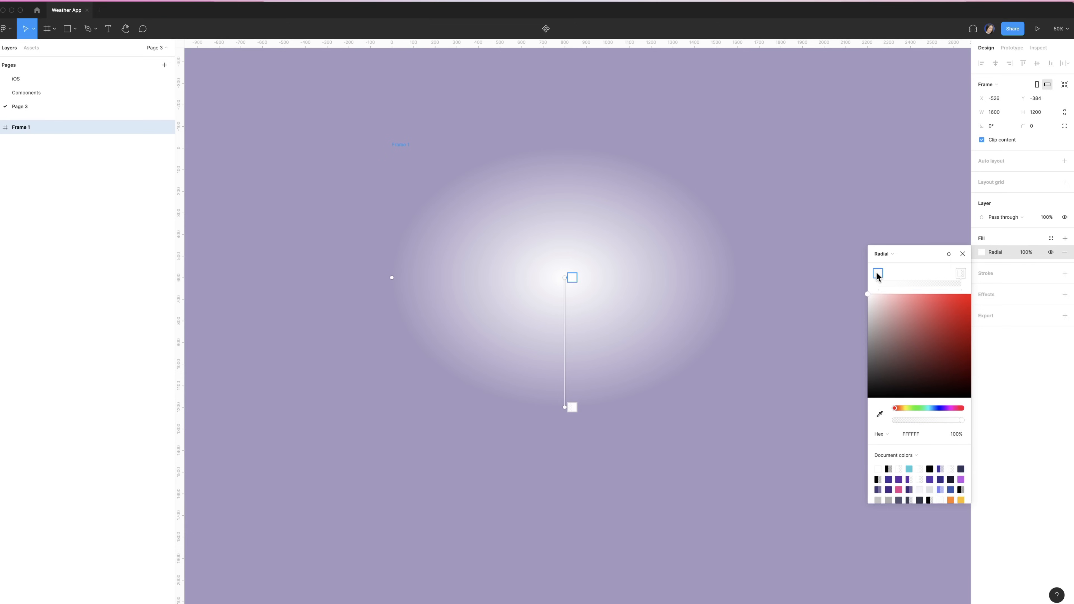
click(922, 436)
text(f7cbfd)
key(Return)
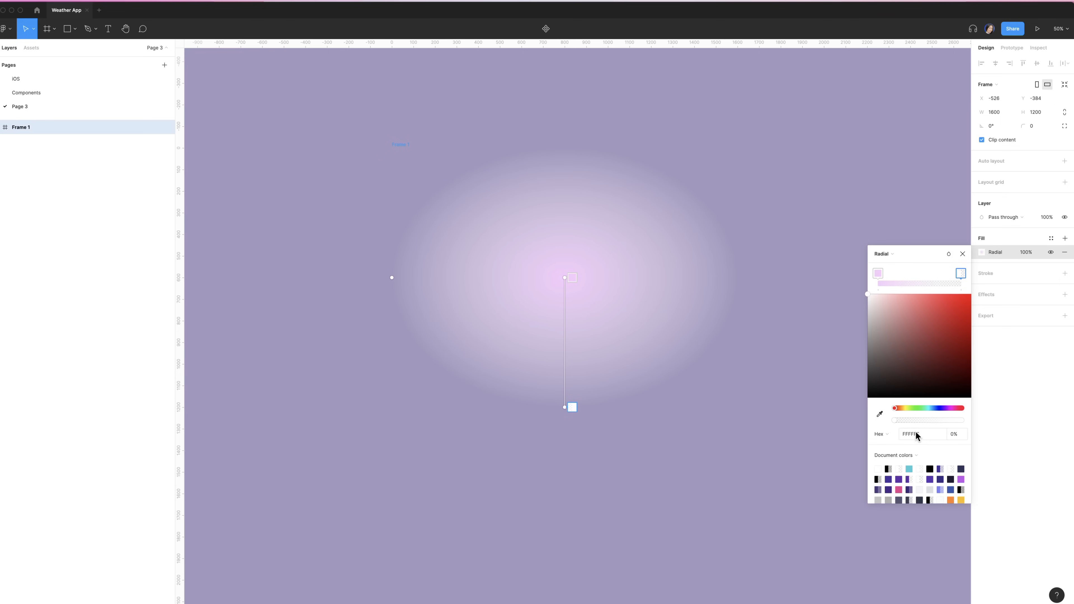
Step: Set the gradient's outer stop to 7758D1 at 100% opacity and stretch the gradient from the frame's bottom edge past its upper-right area
click(916, 435)
text(7758d1)
key(Return)
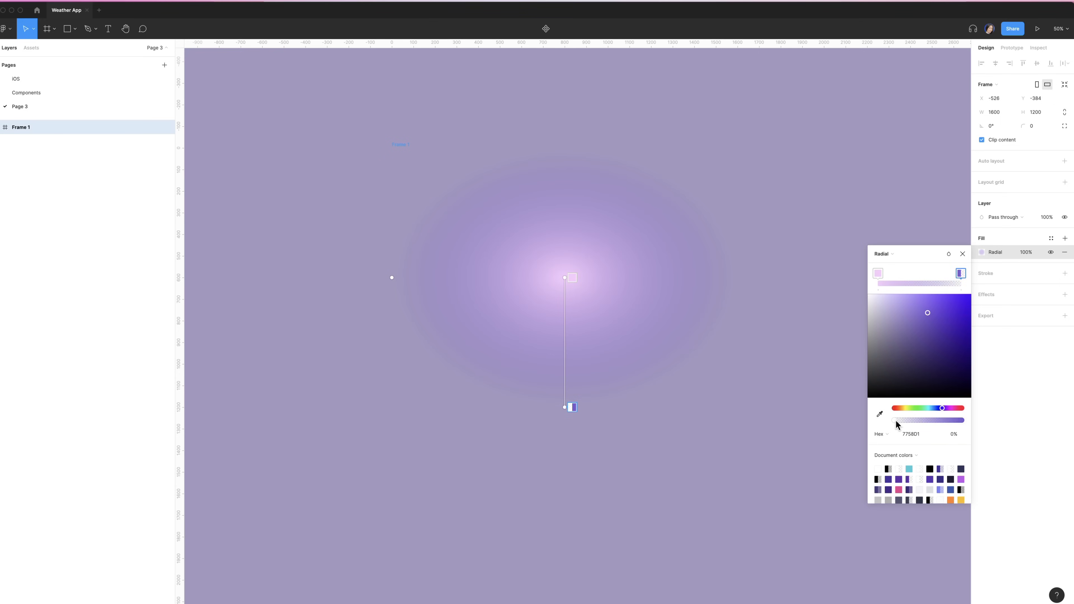
drag(896, 421, 964, 421)
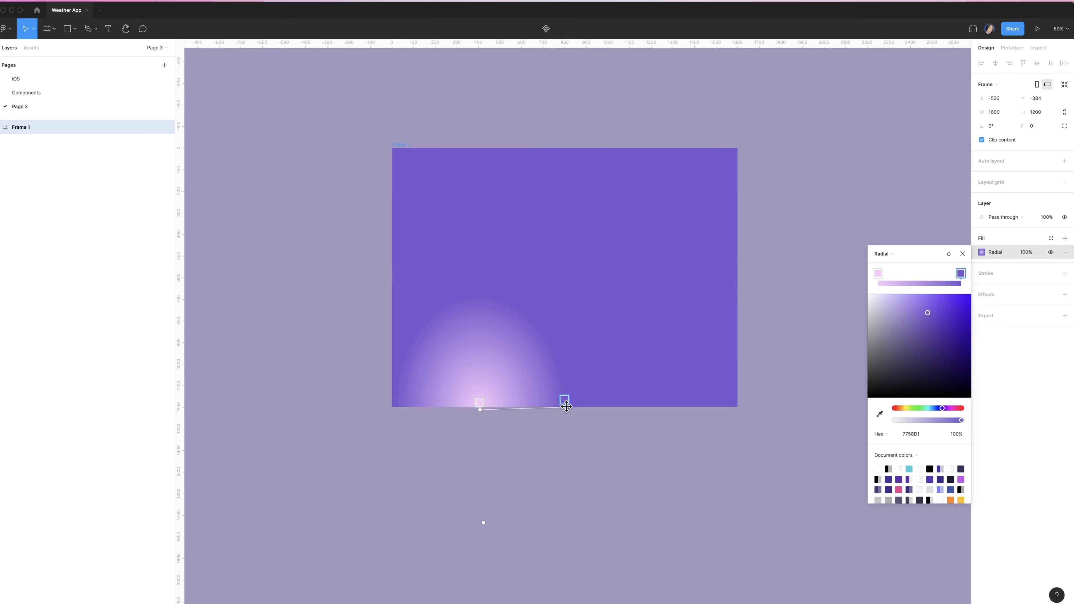
drag(564, 407, 595, 139)
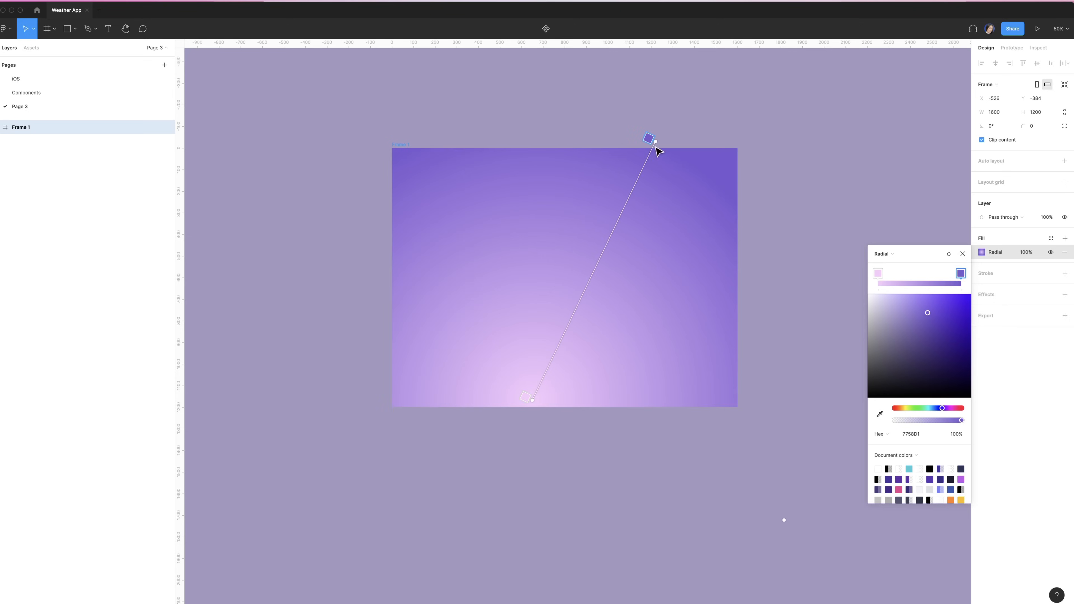
drag(650, 139, 683, 117)
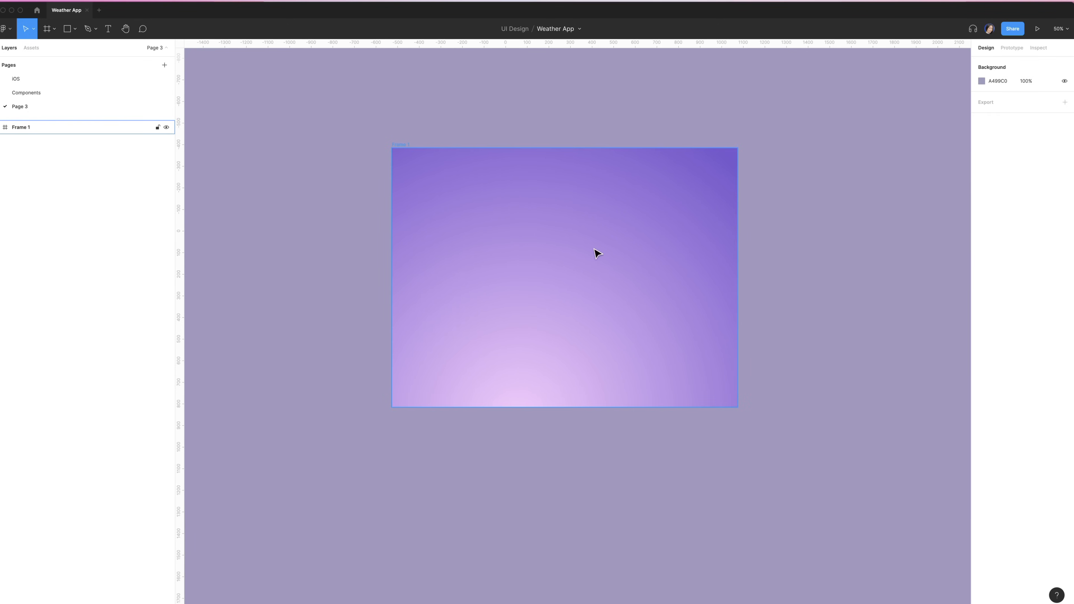
Step: Create an iPhone 13 / 13 Pro frame and place it inside the gradient frame near its centre
key(f)
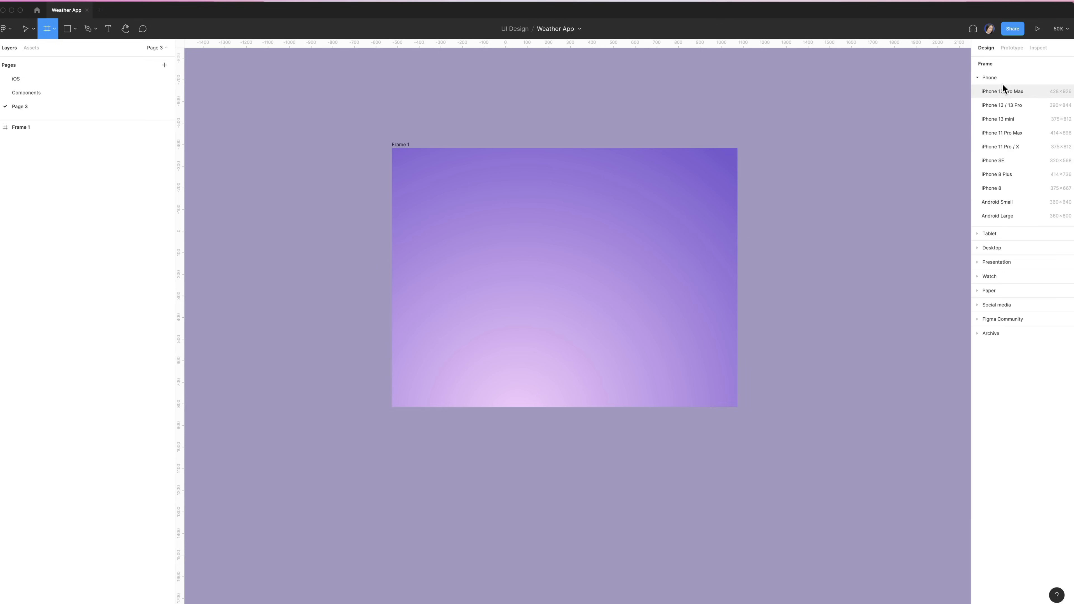
click(984, 109)
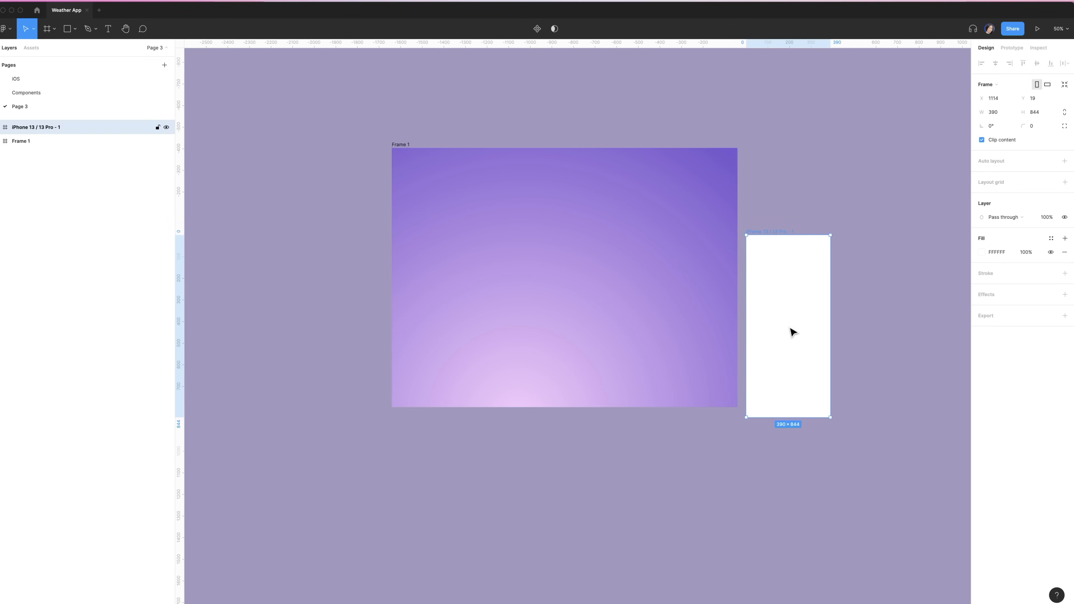
drag(791, 331, 552, 271)
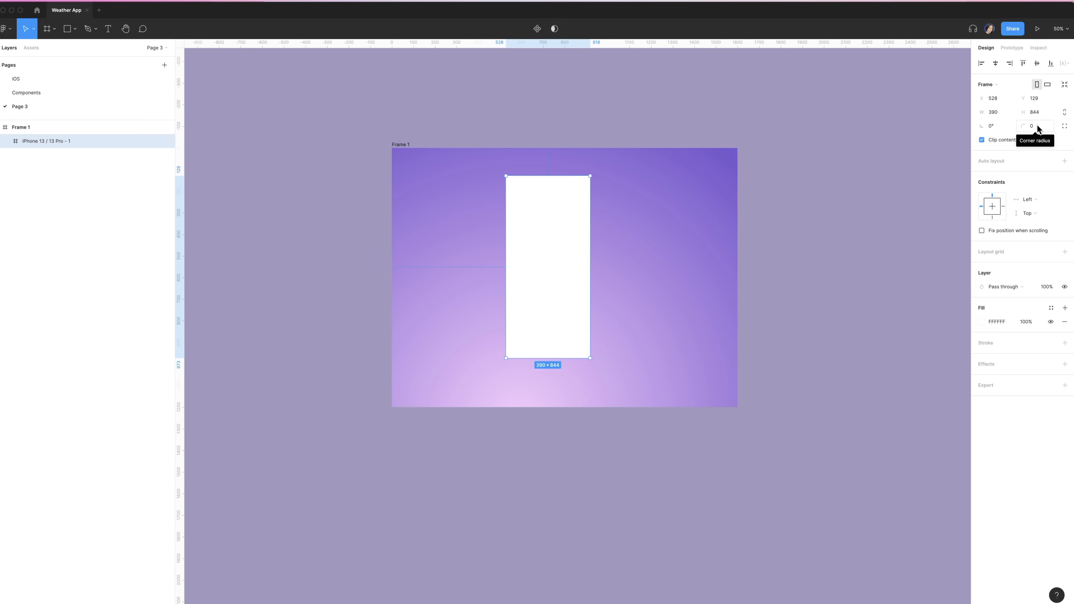
Step: Give the iPhone frame a corner radius of 46 with 70% corner smoothing
text(46)
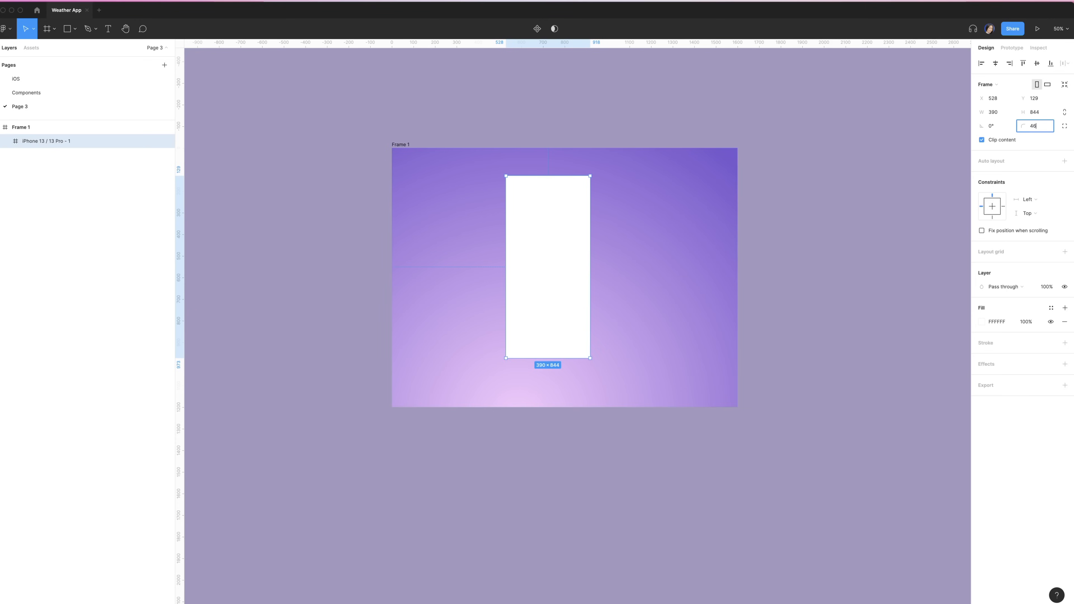
key(Return)
click(1064, 127)
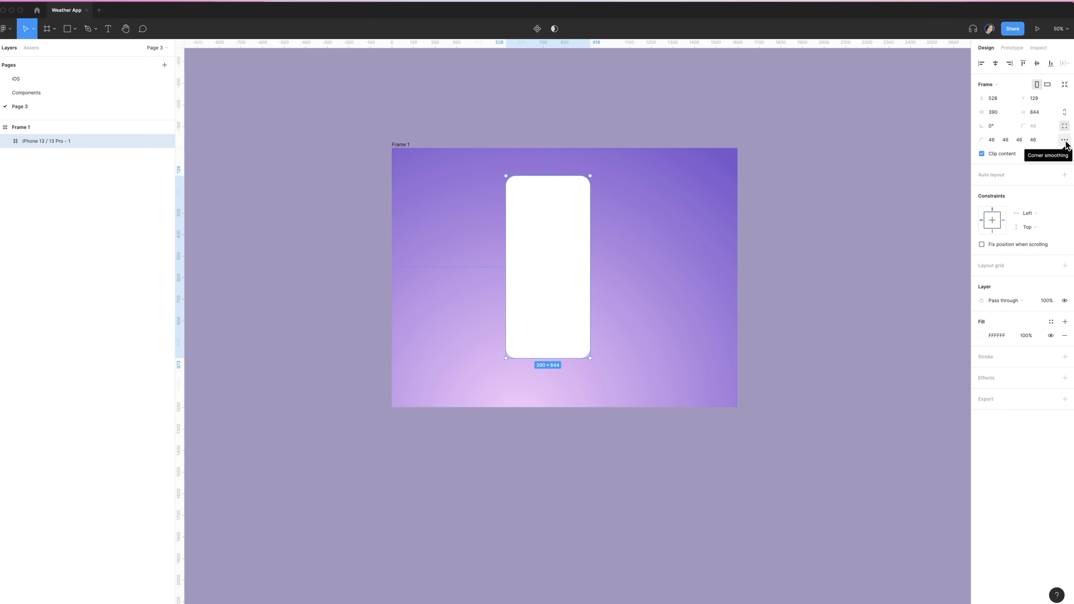
click(1064, 140)
drag(874, 160, 918, 160)
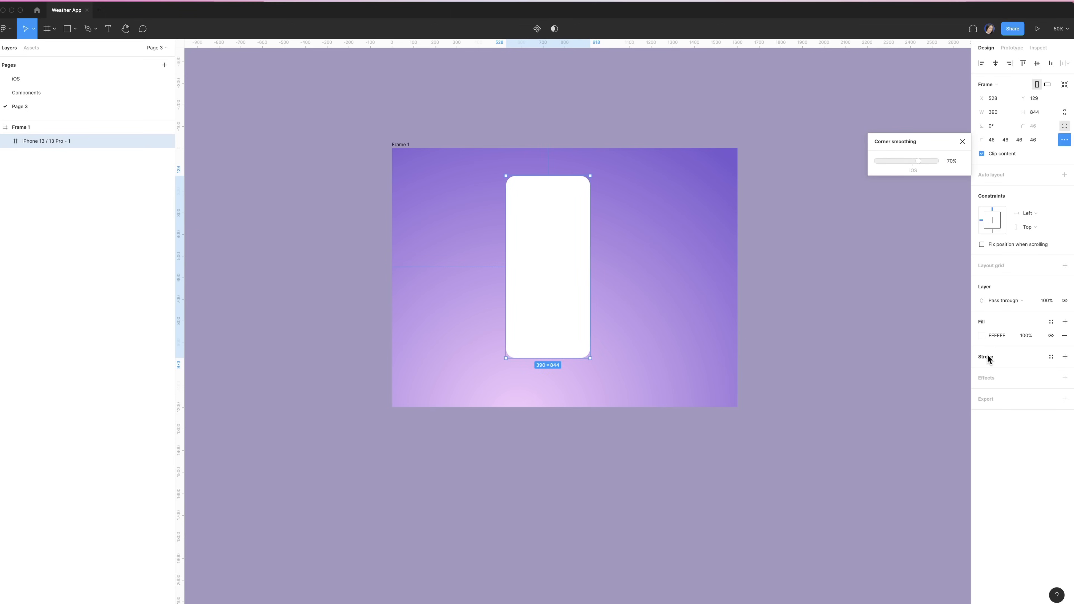
Step: Add a drop shadow to the iPhone frame with X offset -40, Y offset 60 and blur 150
click(994, 375)
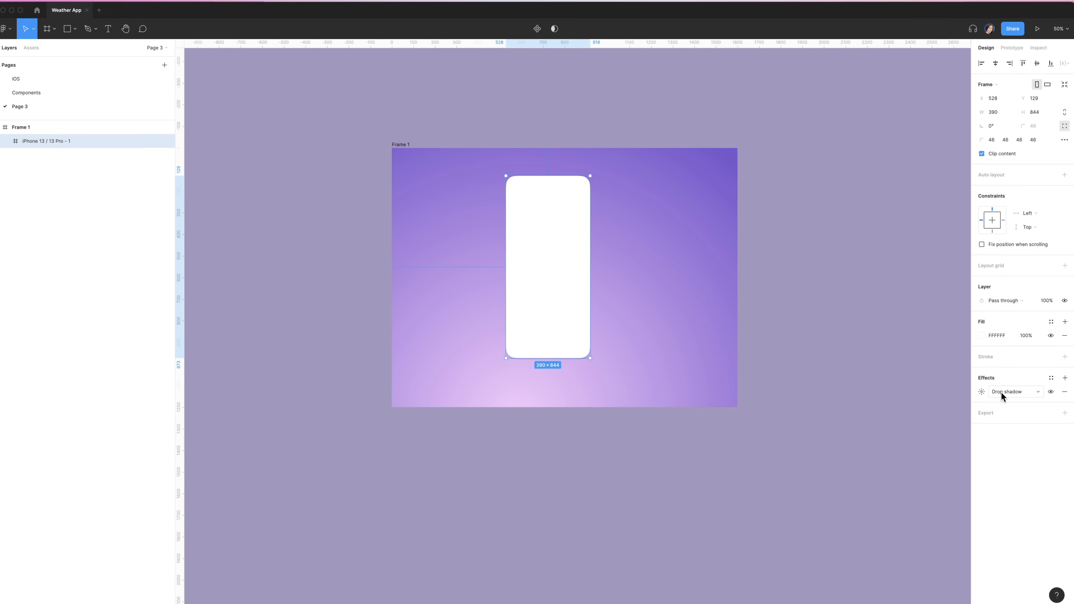
click(1000, 392)
click(893, 413)
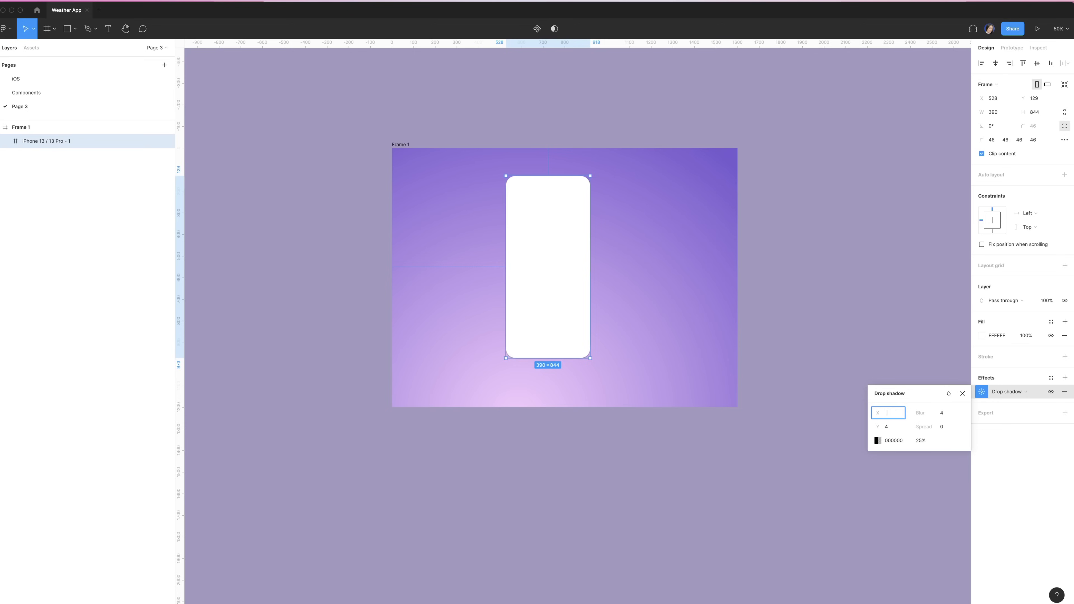
text(-40)
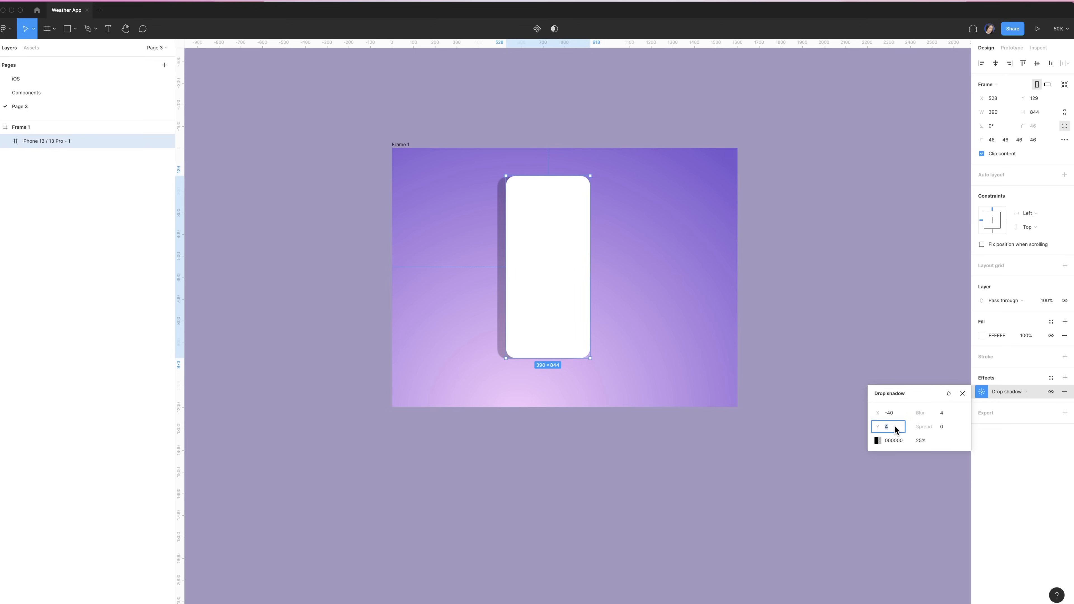
key(Tab)
text(60)
click(943, 415)
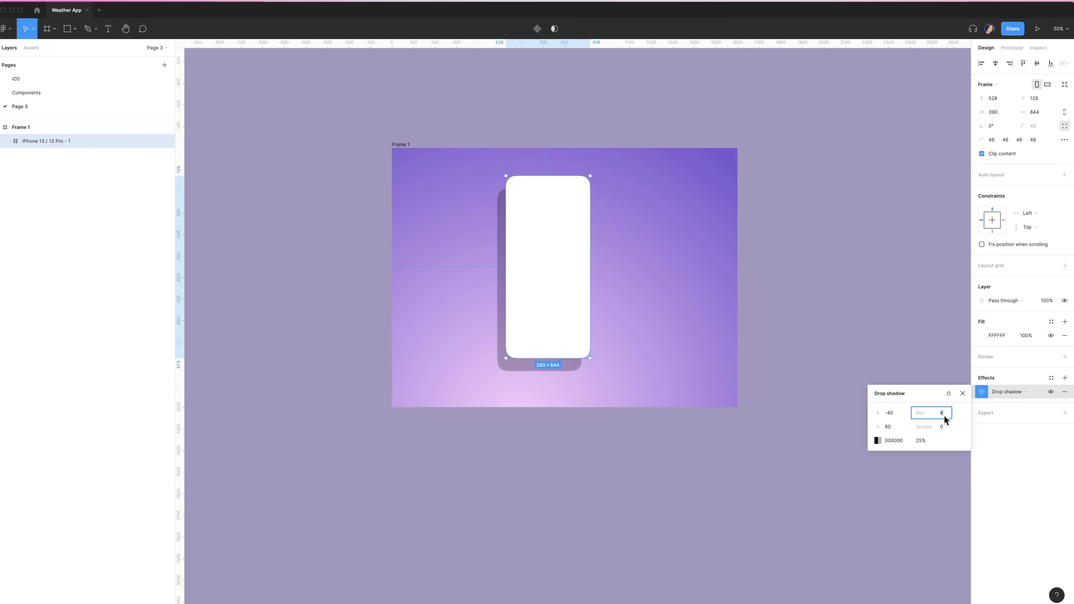
text(150)
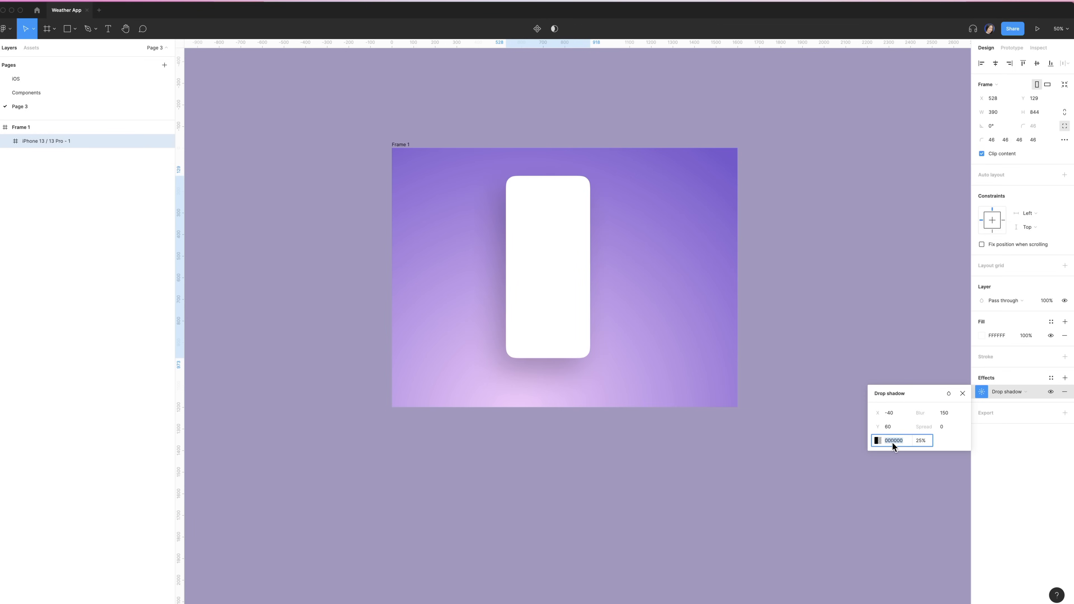
Step: Set the iPhone frame's shadow colour to 3B267B at 70% opacity
text(3b267b)
click(920, 442)
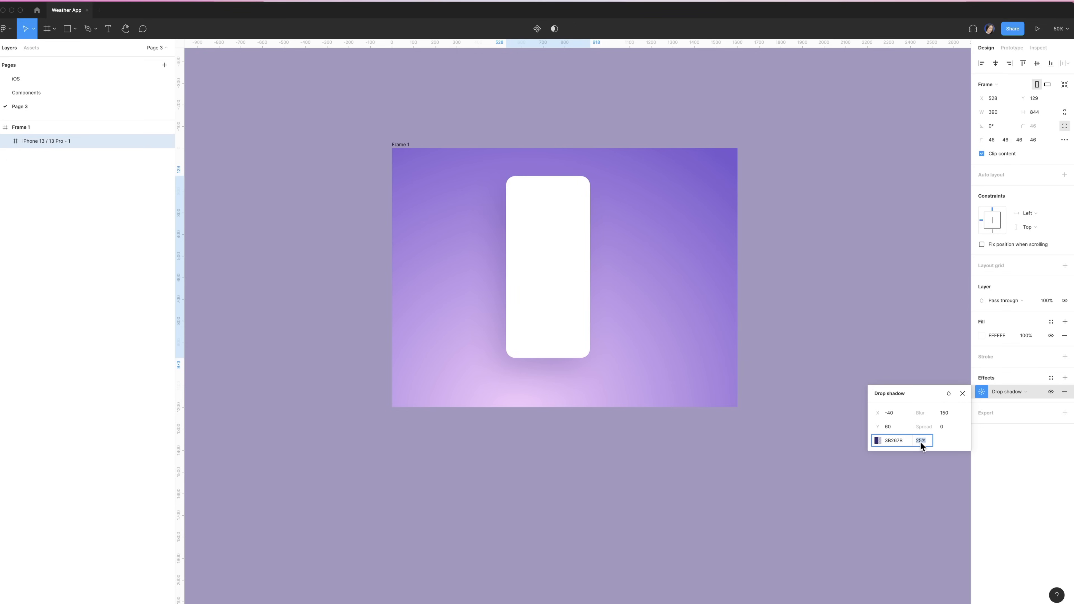
text(70)
key(Return)
click(962, 393)
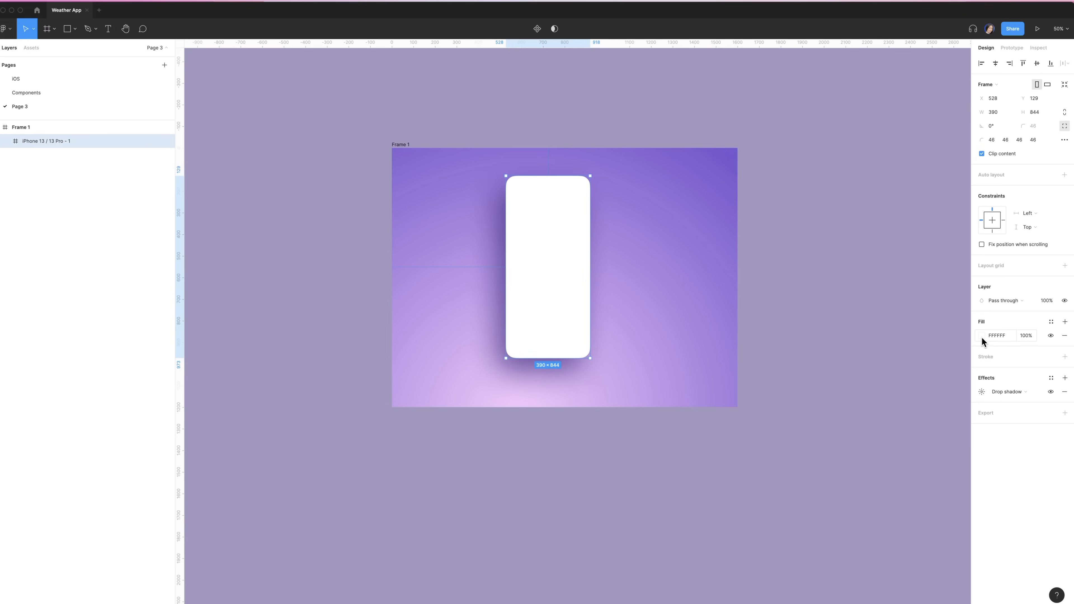
Step: Change the iPhone frame's fill to a linear gradient and make its first stop a dark navy blue
click(982, 338)
click(882, 337)
click(879, 359)
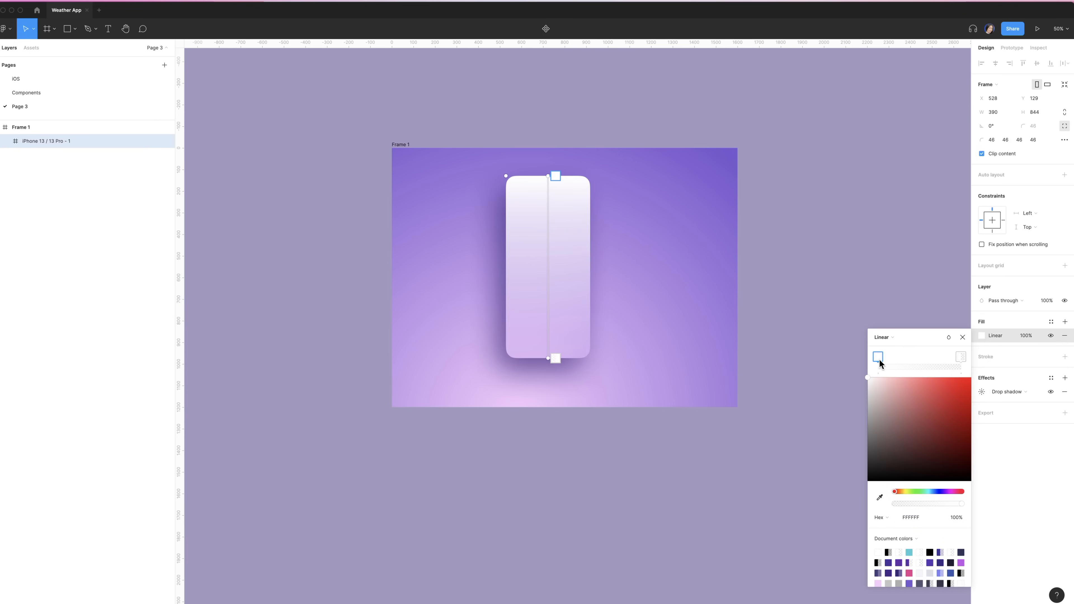
click(915, 518)
Step: Set the gradient's end stop to 1C1B33 at 100% opacity and angle the gradient from the frame's upper-left to its lower-right corner
click(960, 357)
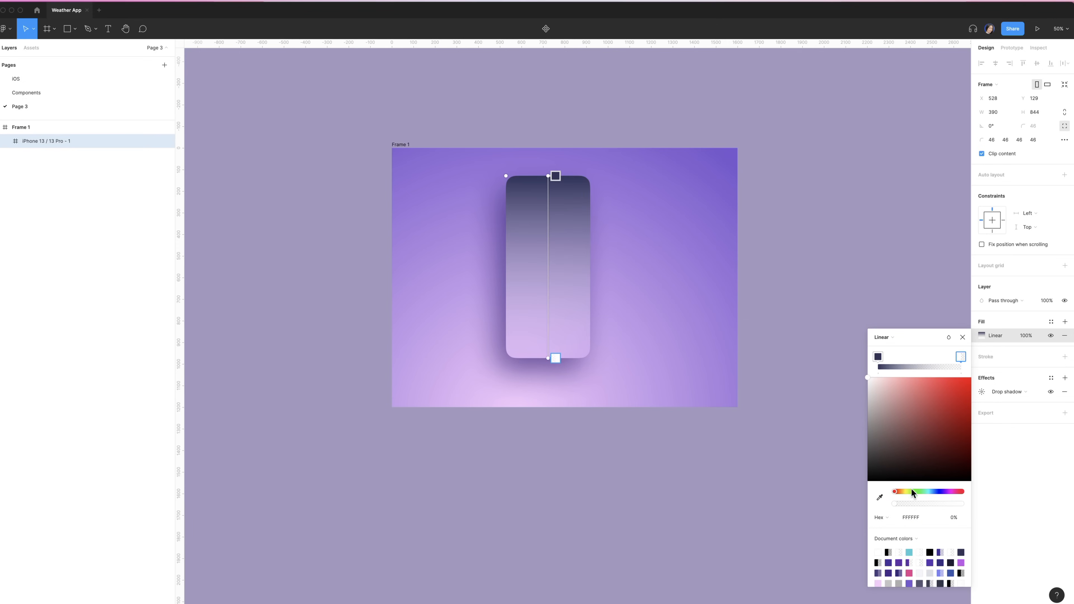
click(913, 518)
text(1c1b33)
drag(894, 504, 969, 504)
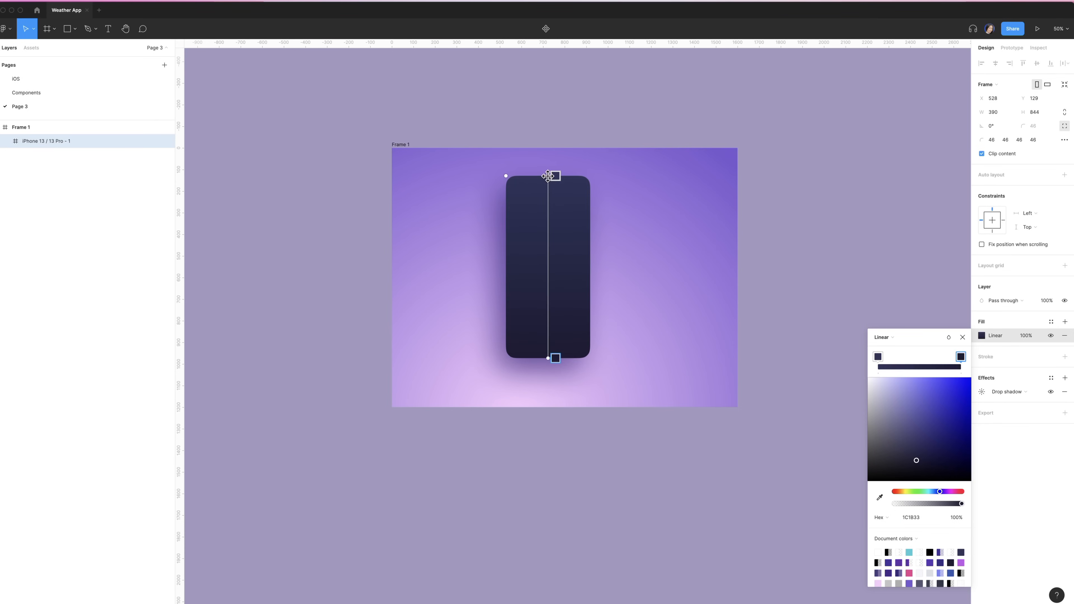
drag(548, 176, 513, 180)
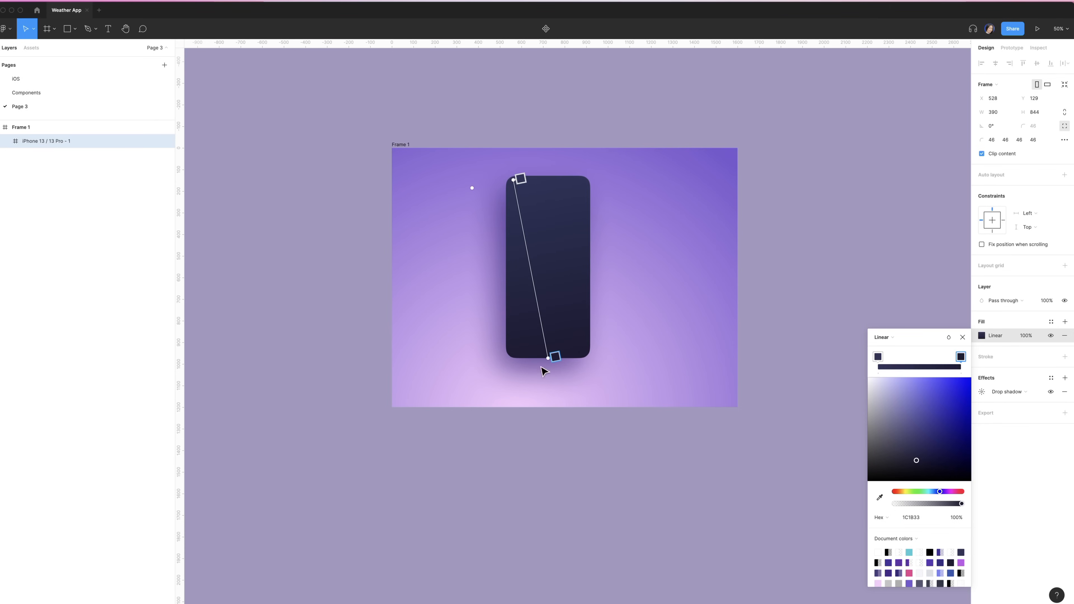
drag(553, 358, 584, 351)
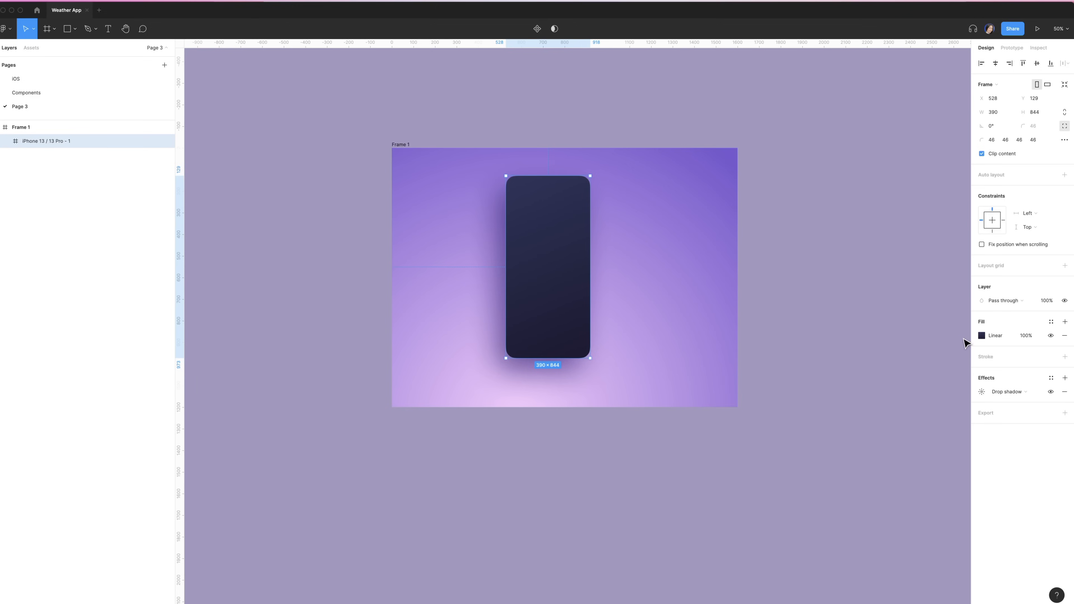
Step: Place the night-sky Image component in the iPhone frame and centre it horizontally and vertically
click(31, 48)
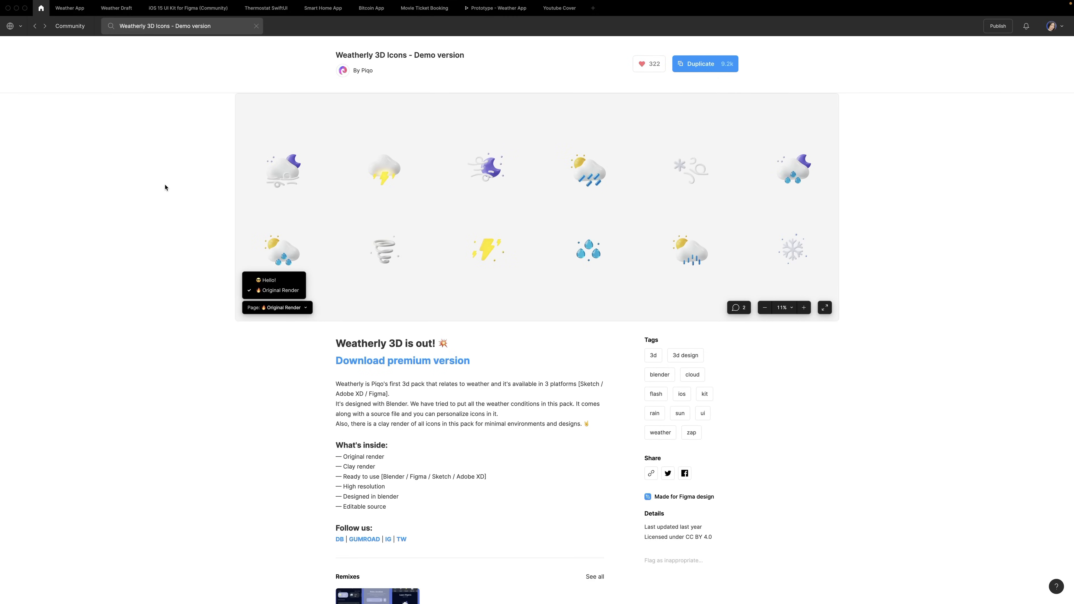
click(104, 244)
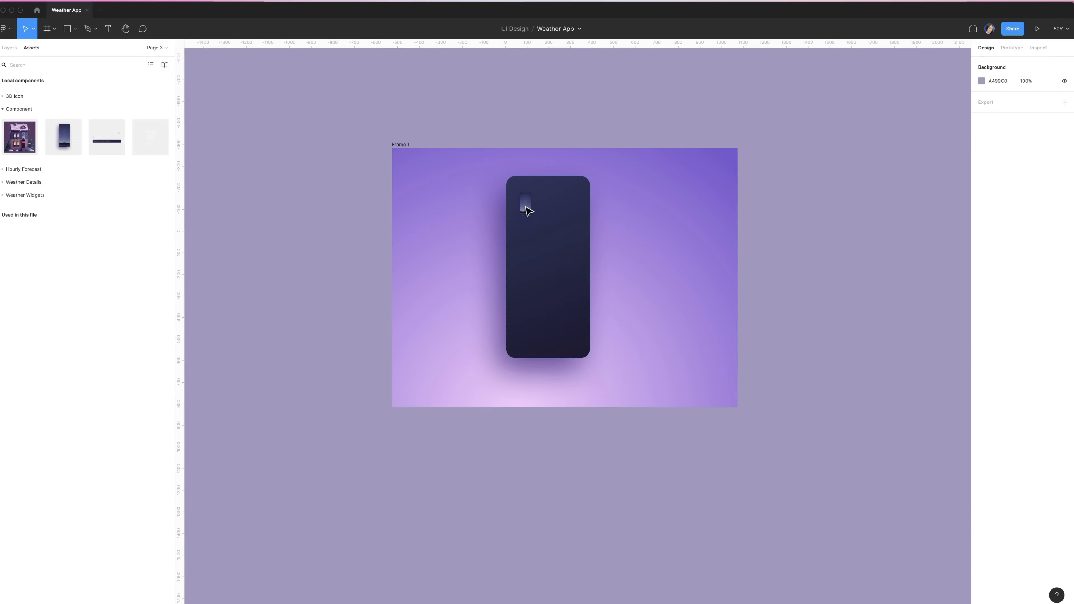
drag(521, 195, 538, 219)
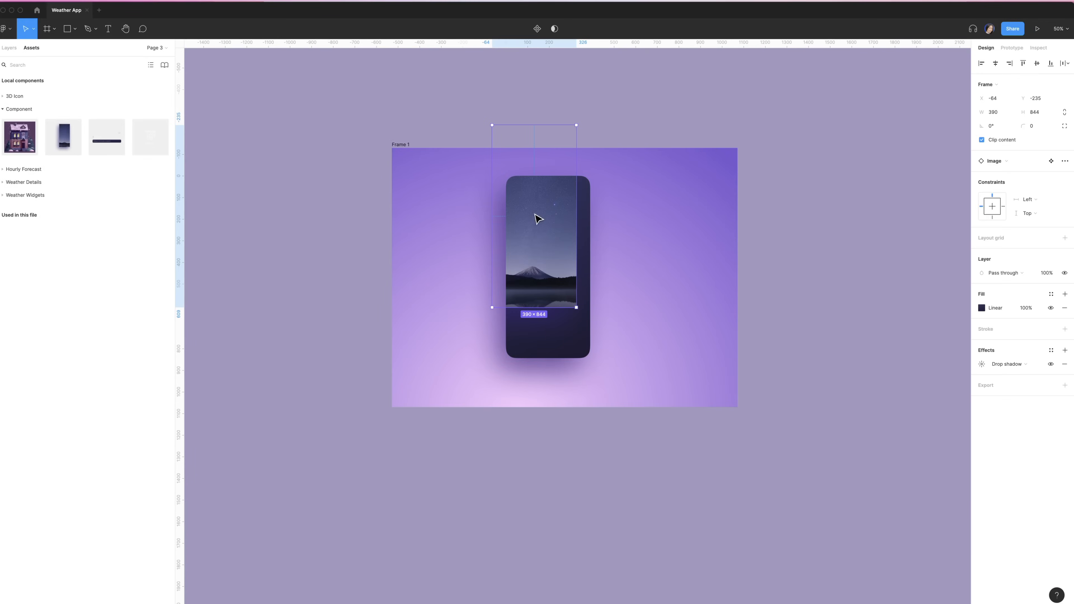
click(995, 63)
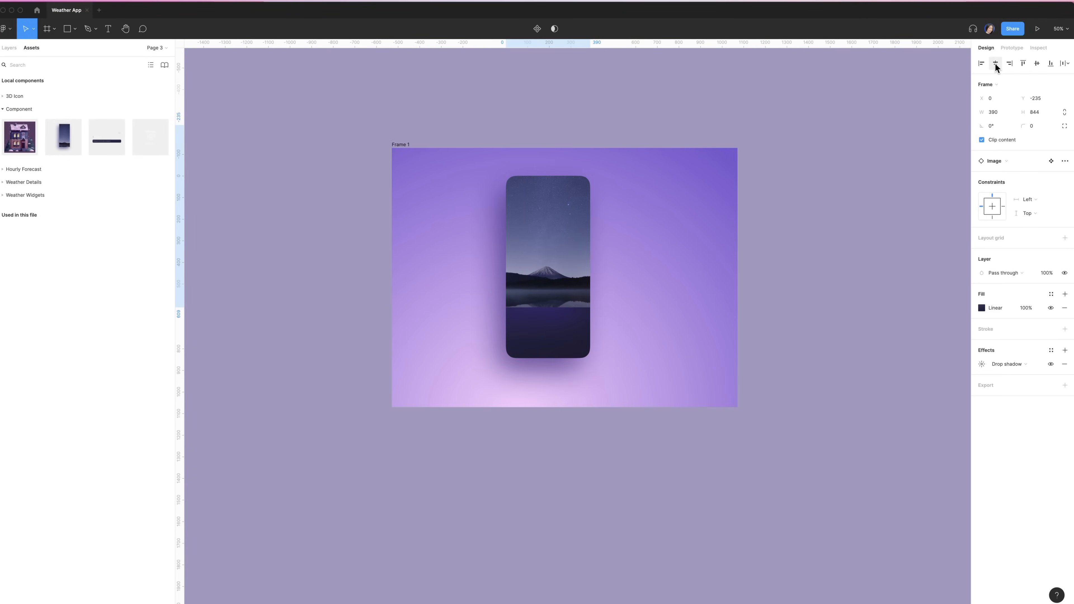
click(1038, 63)
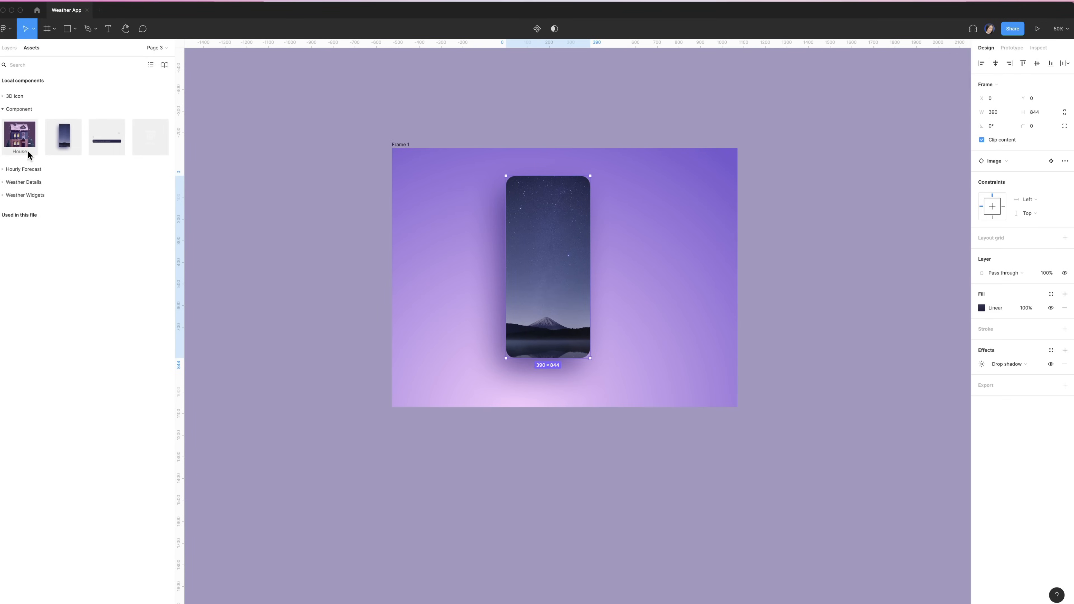
Step: Place the House component over the background image, centre it horizontally and shift it slightly lower in the iPhone frame
drag(19, 141, 554, 281)
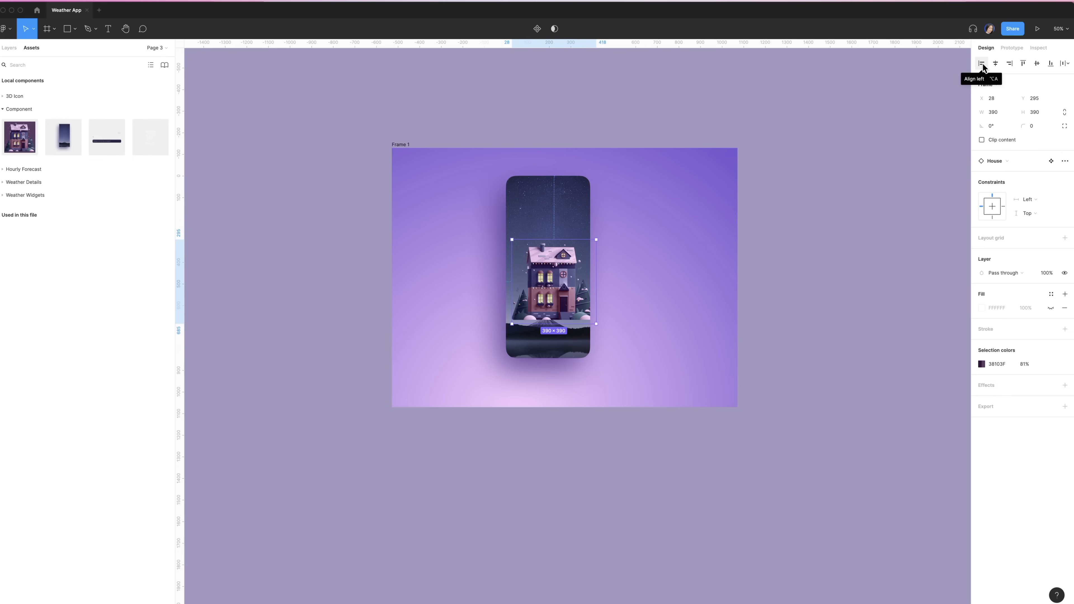
click(995, 63)
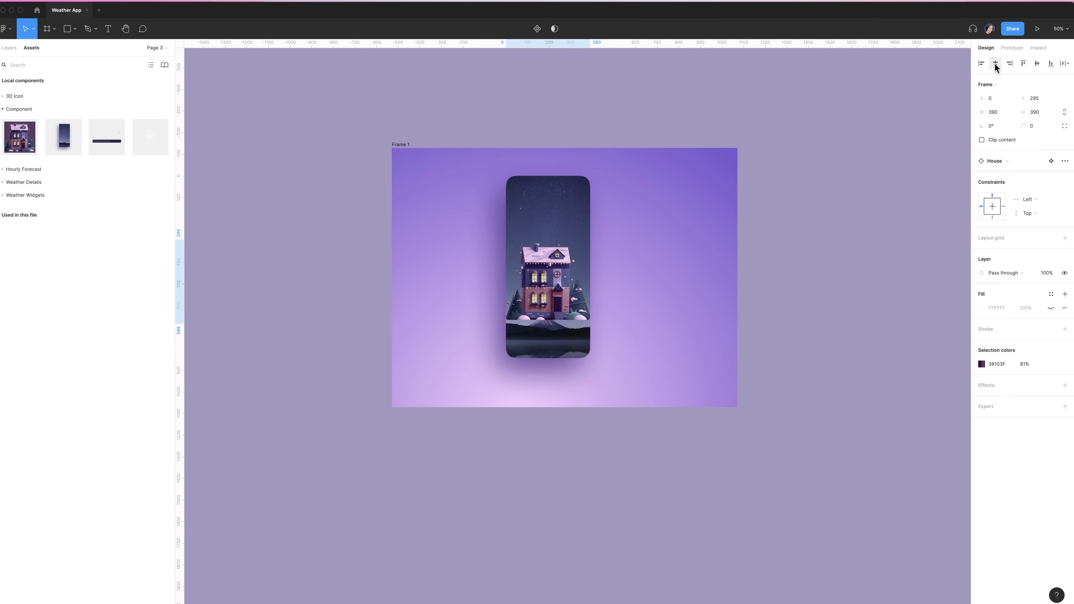
click(1039, 99)
text(3)
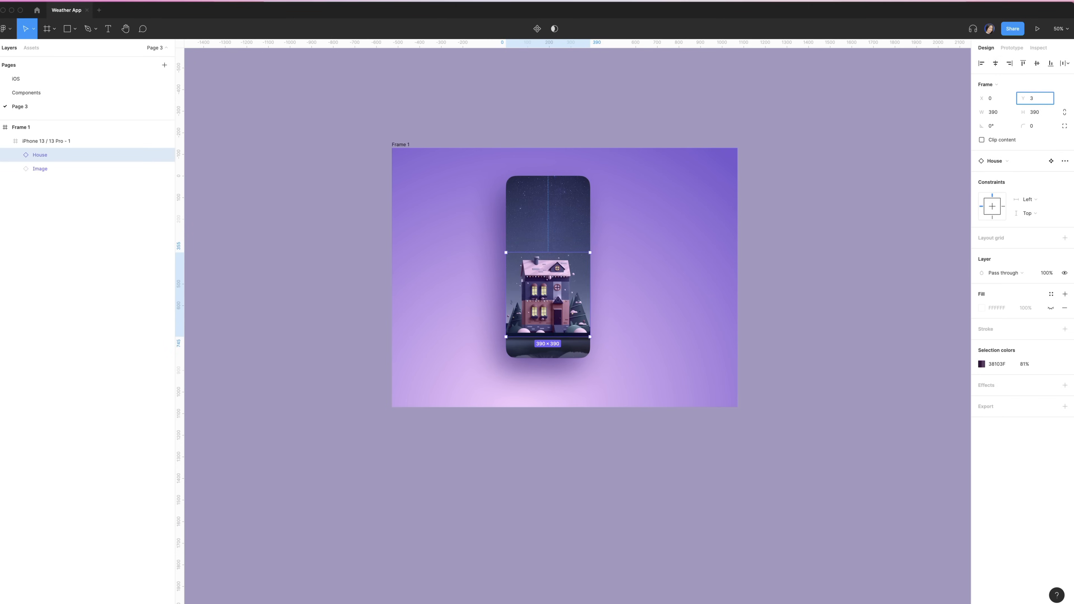
text(0)
key(Return)
click(454, 297)
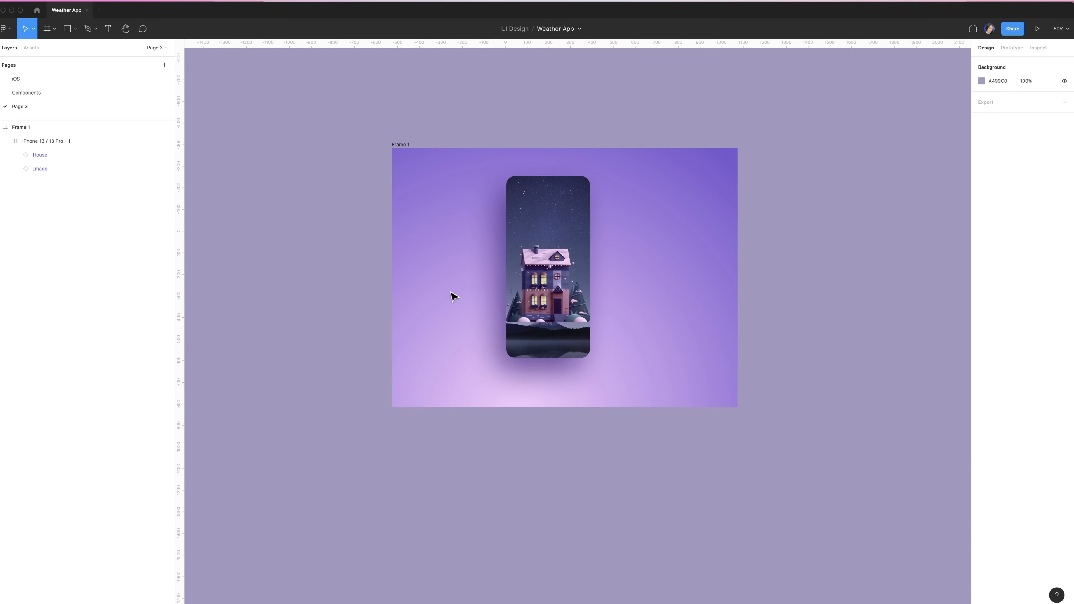
Step: Draw a 390 × 500 rectangle along the bottom of the iPhone frame and layer it between House and Image
key(r)
drag(506, 250, 590, 358)
click(1005, 100)
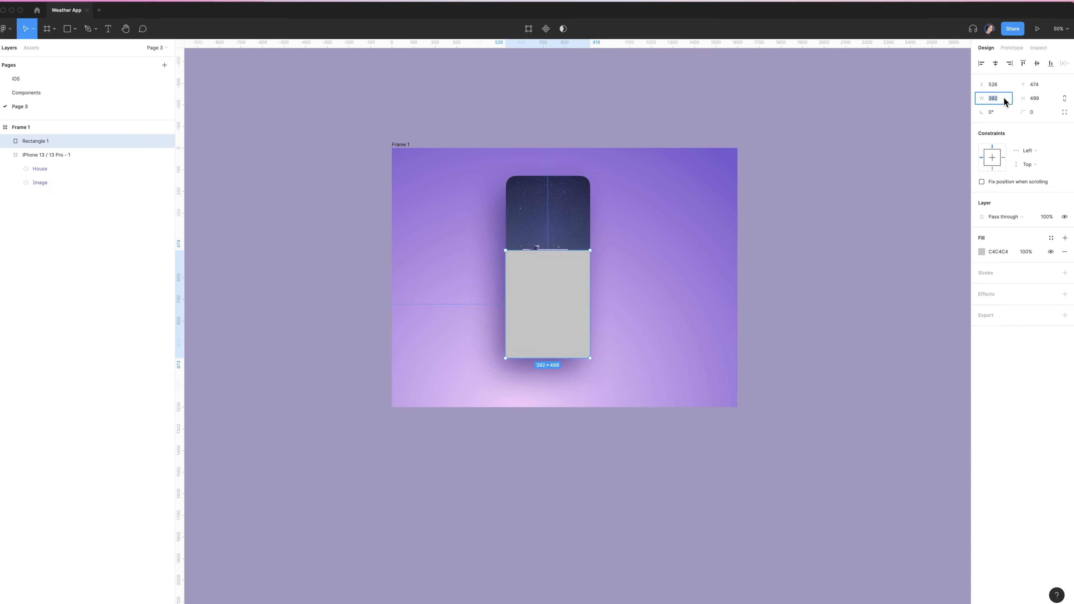
text(3)
click(1050, 98)
text(5)
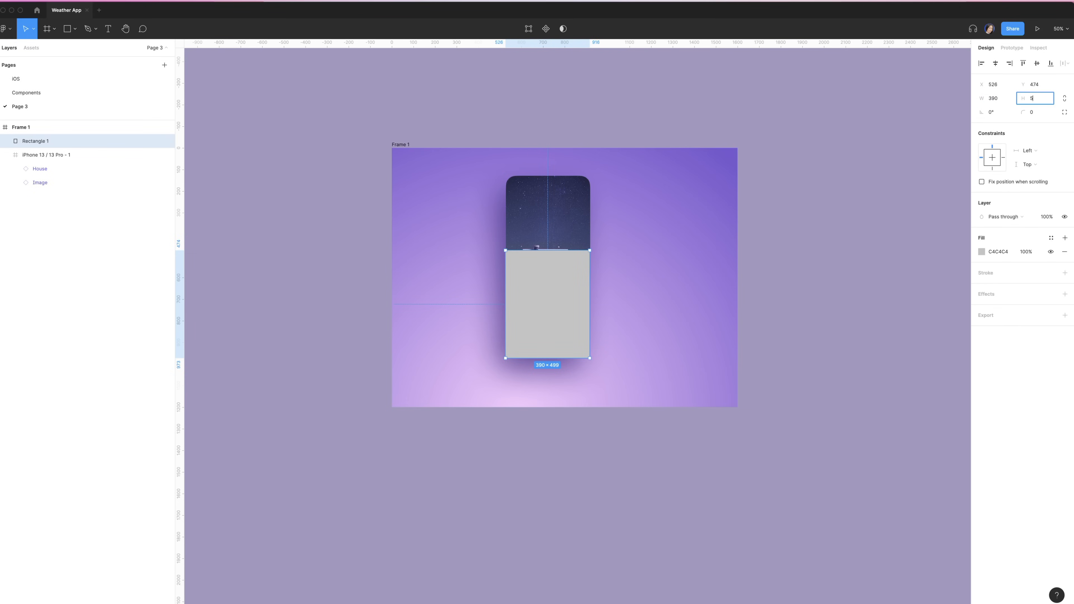
text(00)
key(Return)
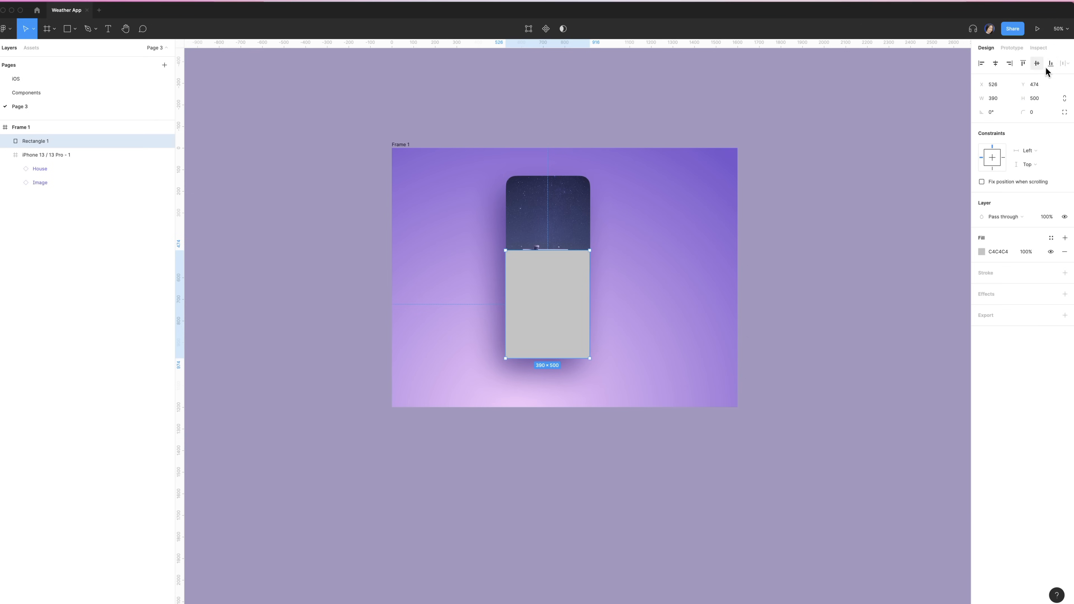
click(1051, 66)
drag(40, 140, 54, 177)
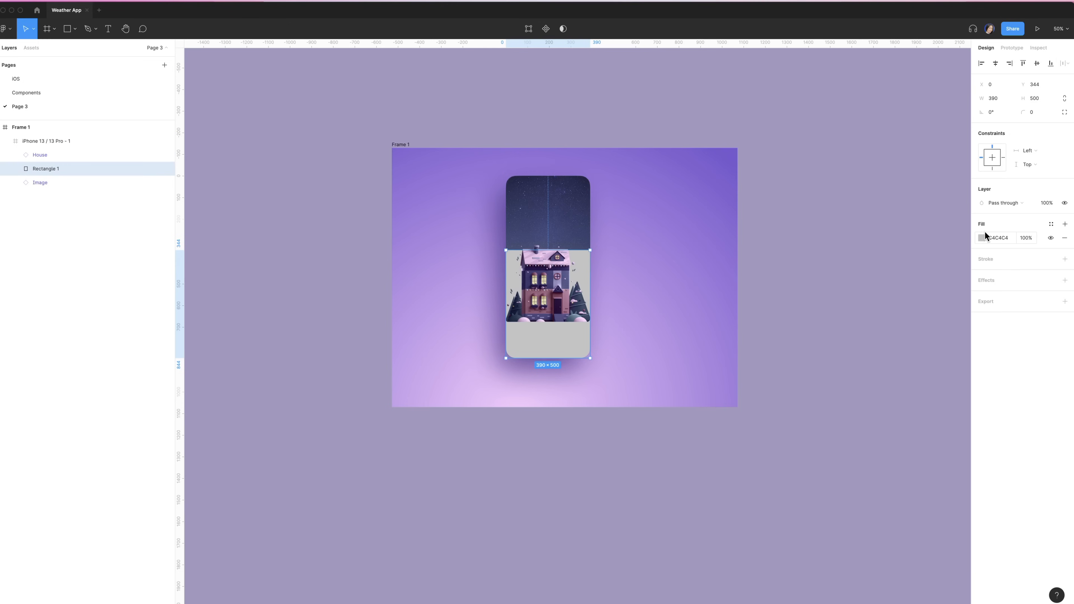
Step: Change the rectangle's fill to a linear gradient and set its upper stop to 3A3F54 at 0% opacity
click(982, 237)
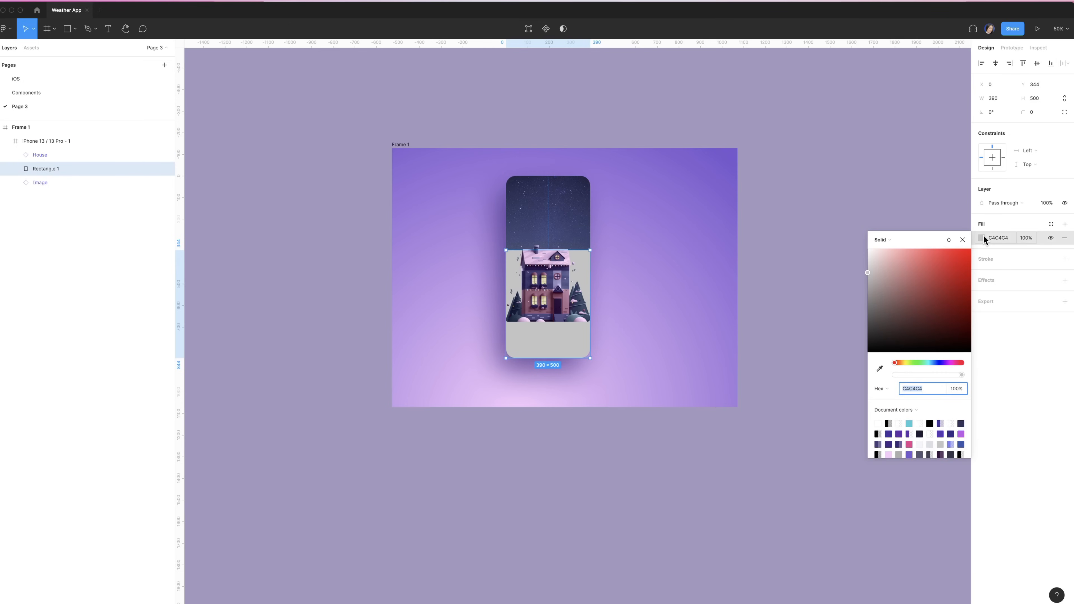
click(897, 245)
click(893, 250)
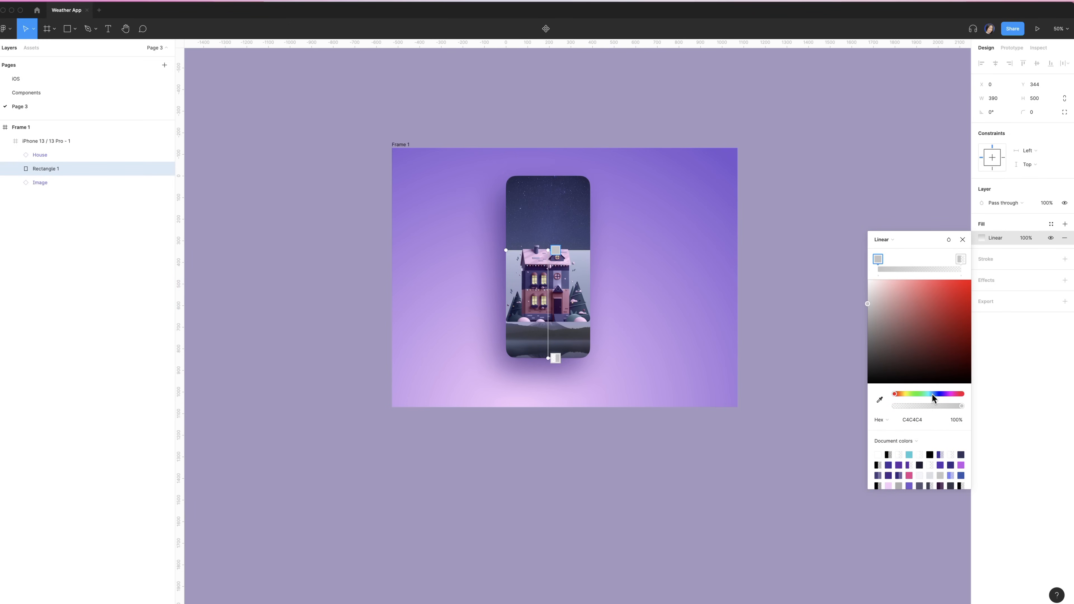
click(916, 420)
text(3a3f54)
key(Return)
drag(902, 405, 882, 405)
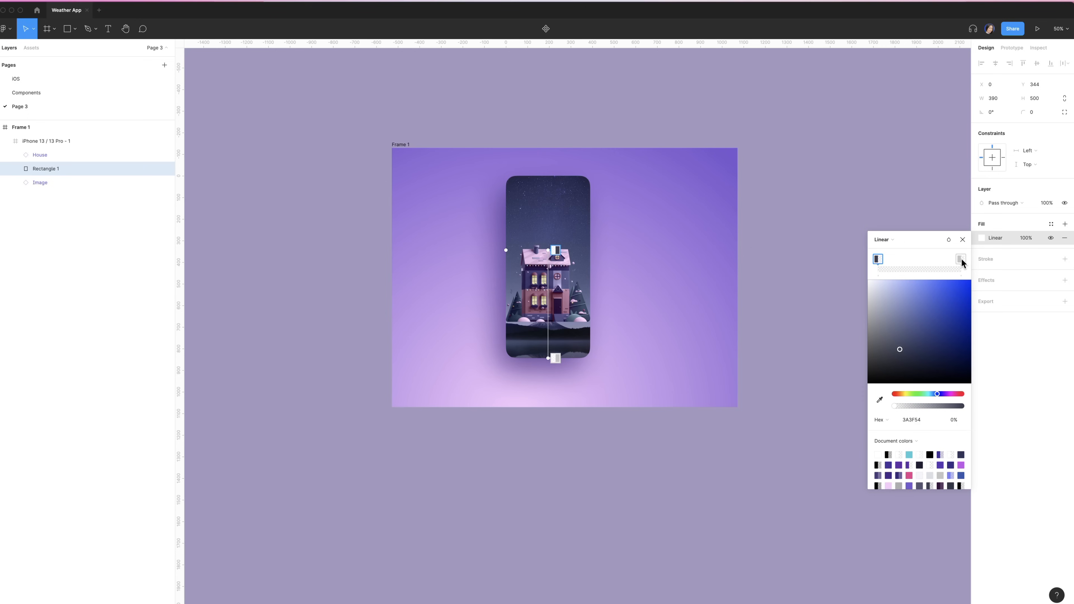
Step: Set the rectangle gradient's lower stop to 3A3F54 at 100% opacity
click(911, 419)
text(3A3F54)
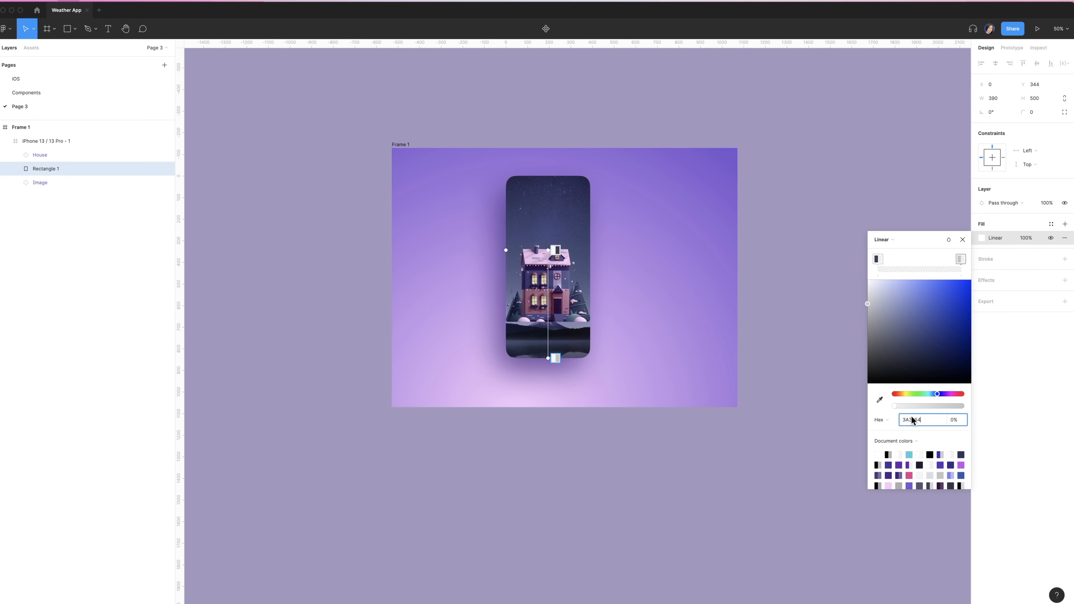
drag(896, 405, 979, 403)
Step: Rename the iPhone frame as Home and centre it horizontally within Frame 1
click(60, 143)
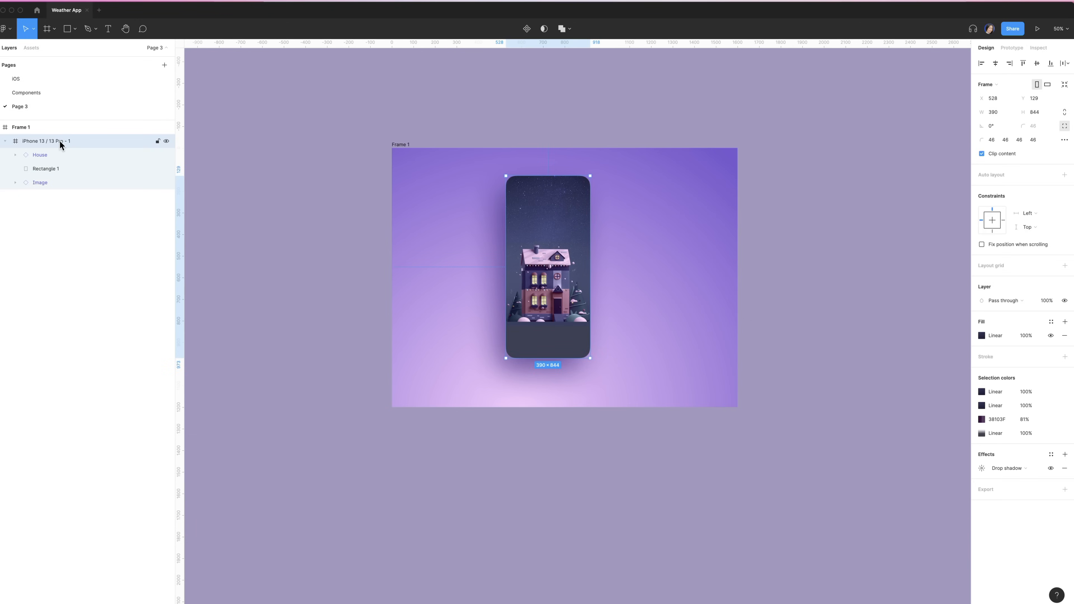
double_click(60, 142)
text(Home)
key(Return)
click(995, 64)
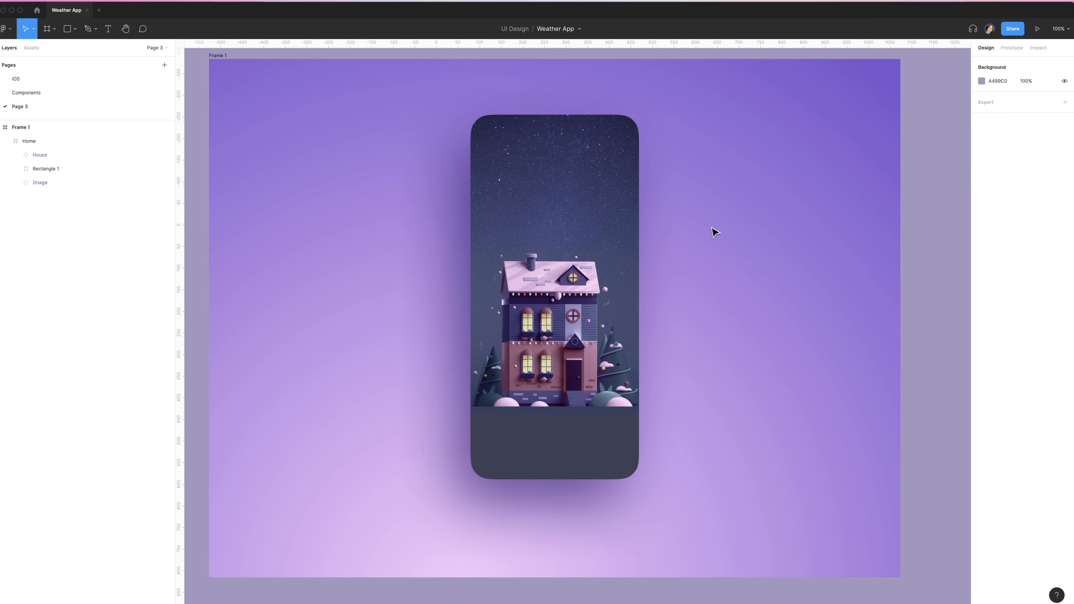
Step: Place the Weather component above the house in the Home frame and centre it horizontally
click(34, 48)
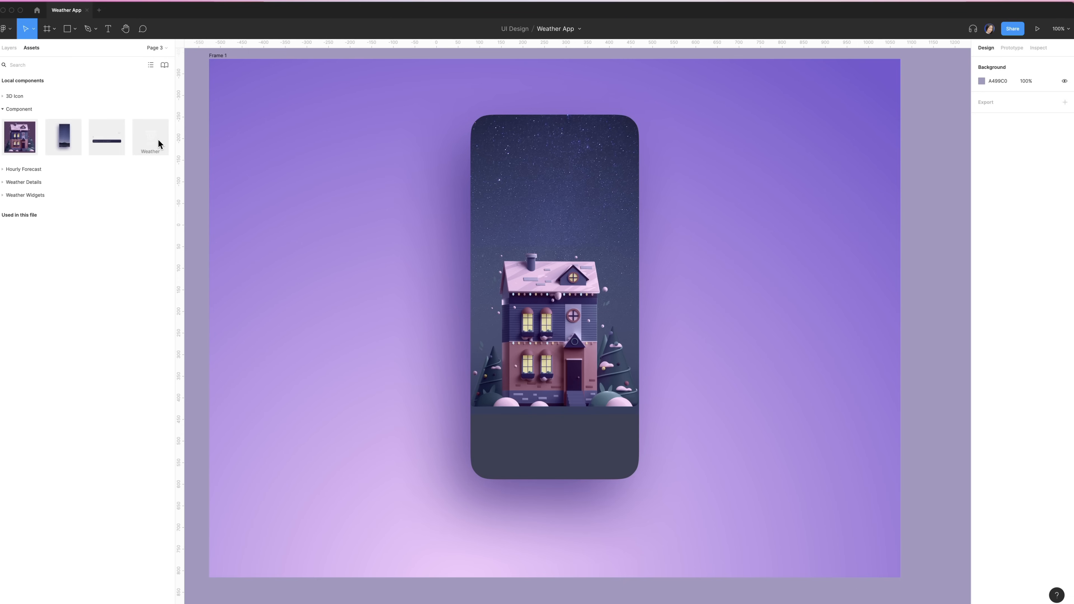
drag(157, 143, 548, 194)
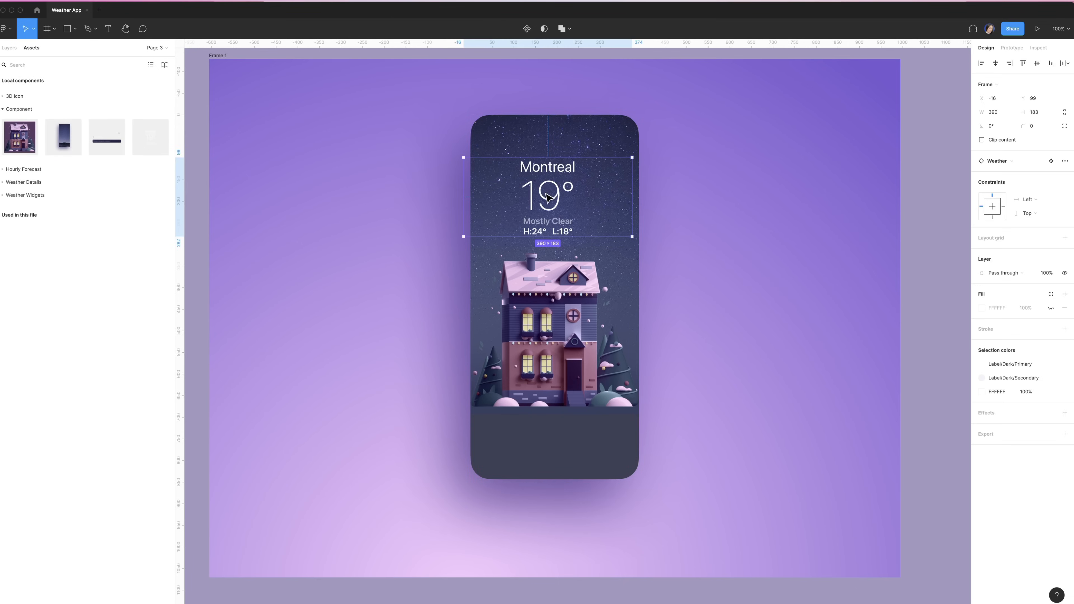
click(995, 63)
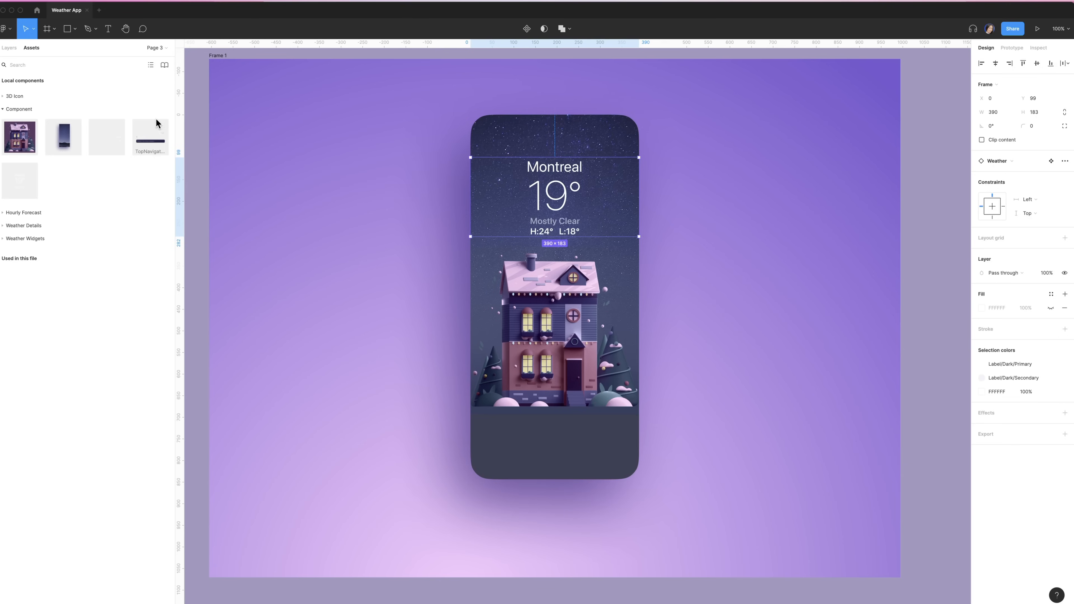
Step: Place the Status Bar component at the top of the Home frame, aligned to its top edge and centred horizontally
drag(106, 142, 527, 121)
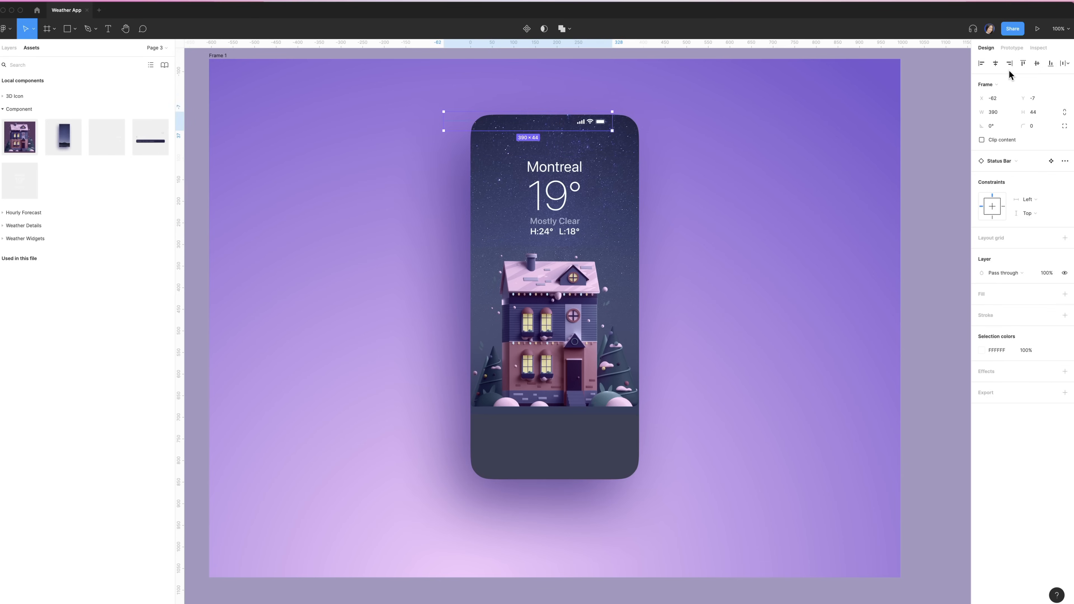
click(1023, 64)
click(996, 62)
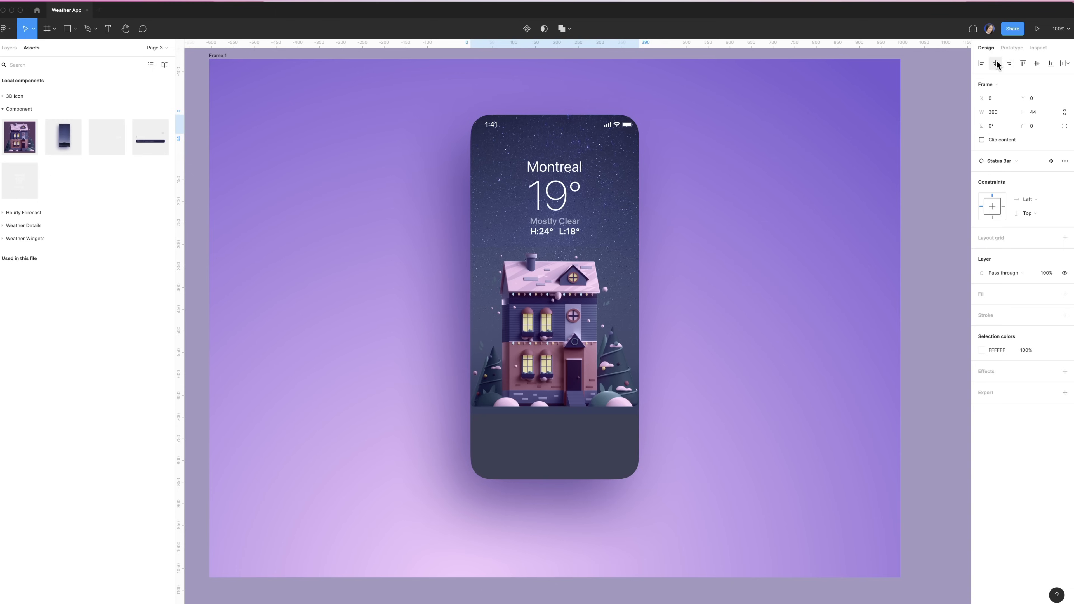
click(549, 169)
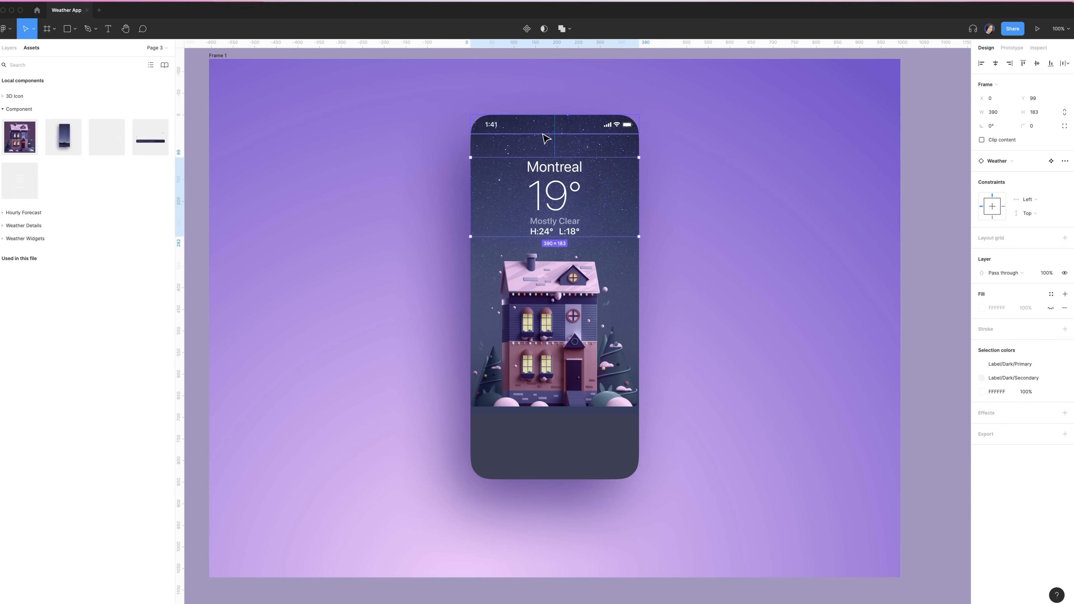
click(391, 277)
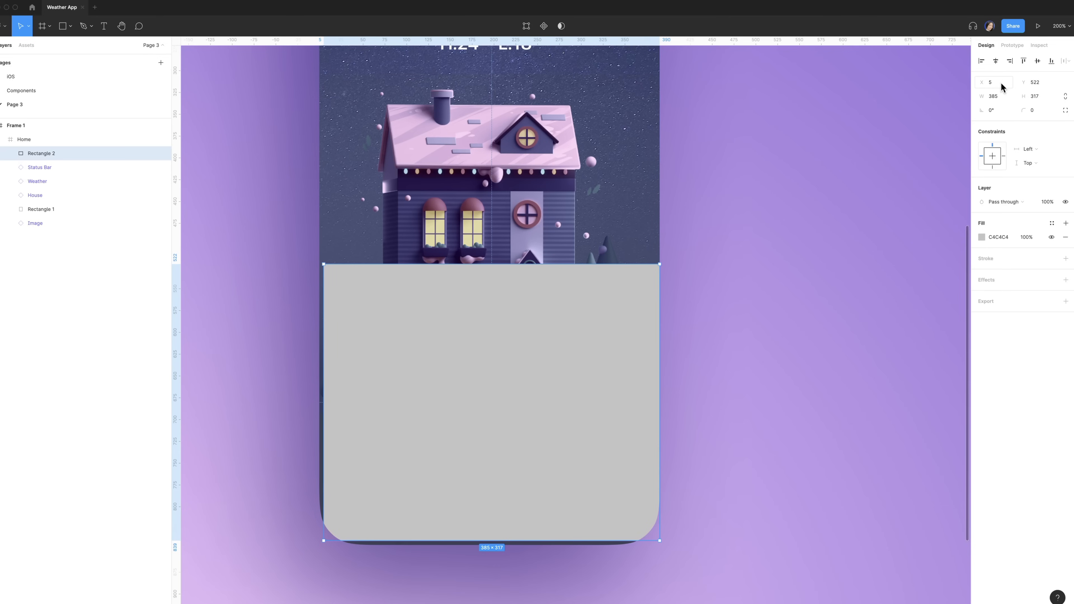
Step: Resize the new grey rectangle to 390 × 325 and align it to the bottom and left edges of the Home frame
click(998, 97)
text(390)
click(1041, 98)
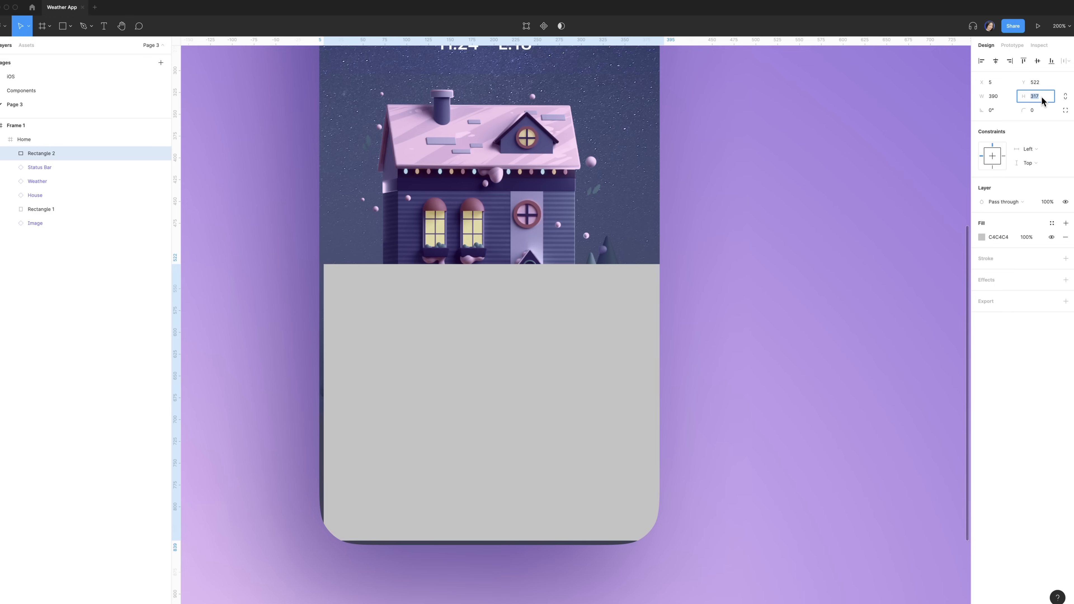
text(325)
key(Return)
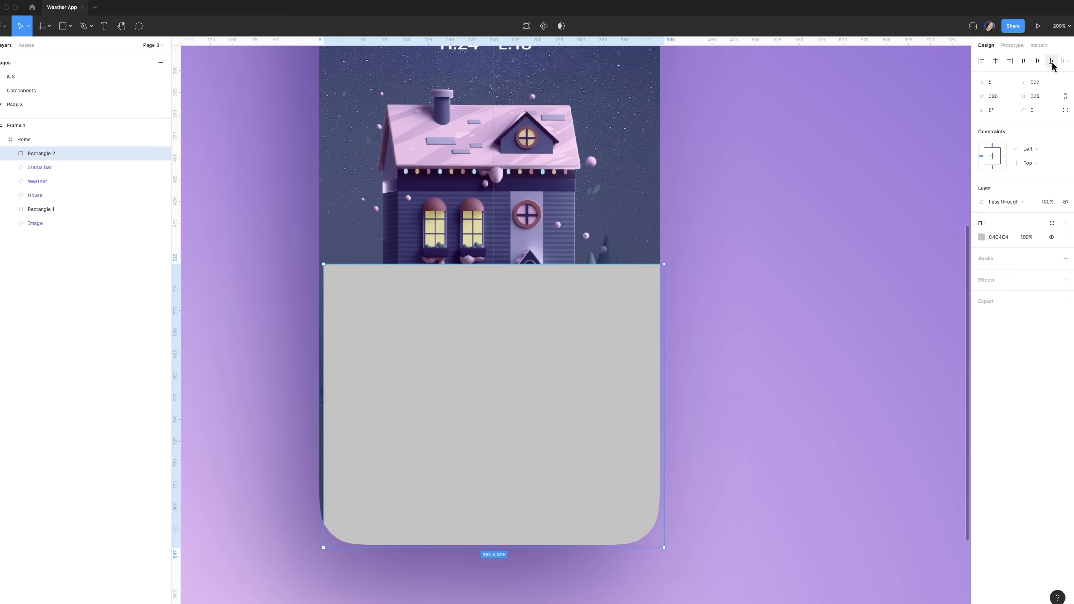
click(1052, 61)
click(982, 60)
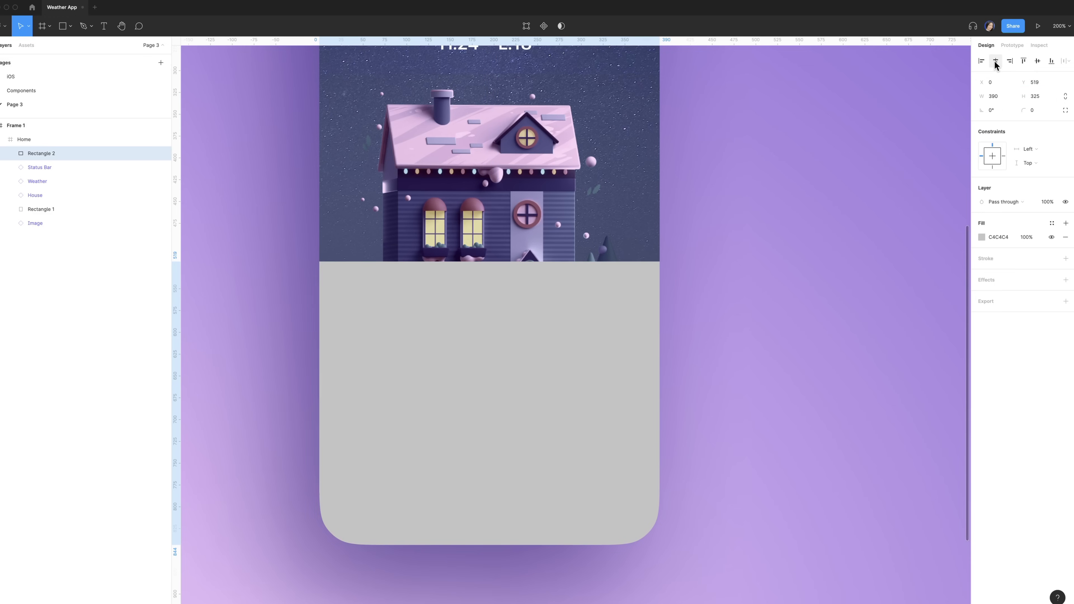
Step: Give the grey rectangle individual corner radii, with 44 on the top left and top right corners
click(1063, 113)
click(992, 126)
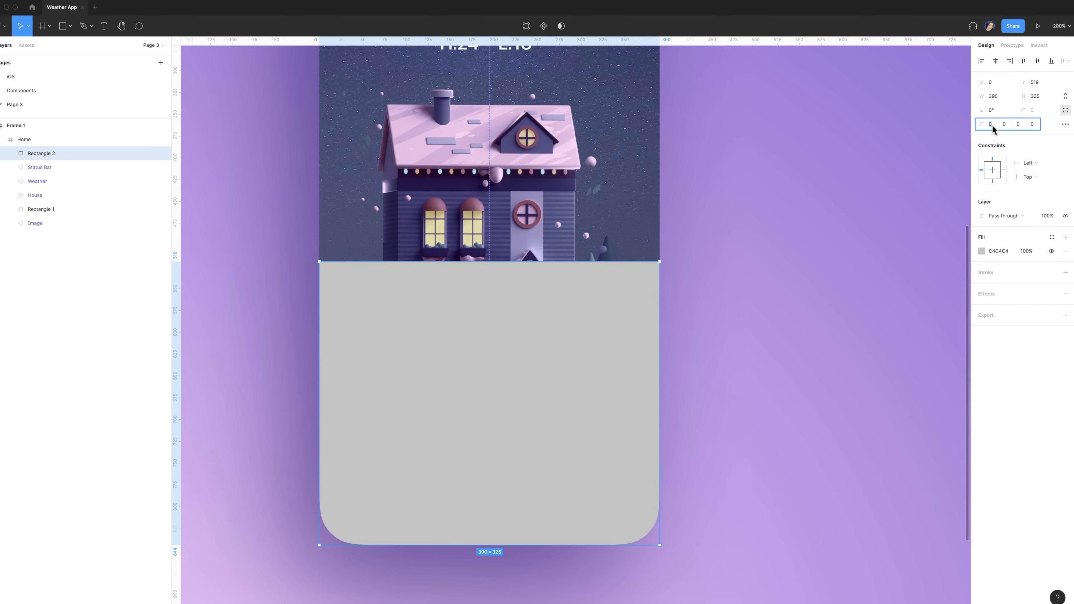
text(44)
key(Tab)
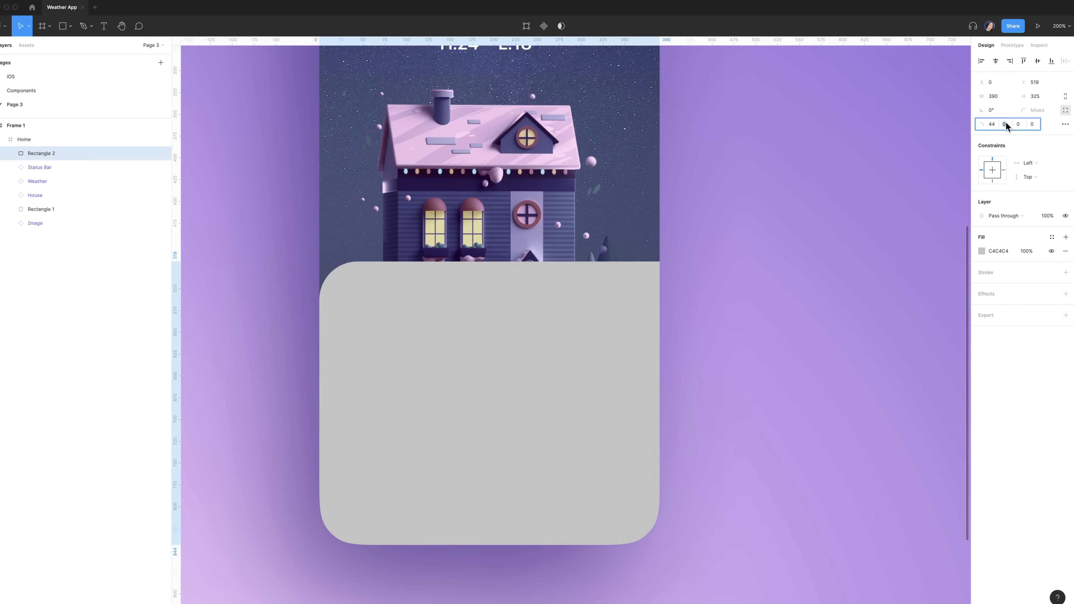
text(44)
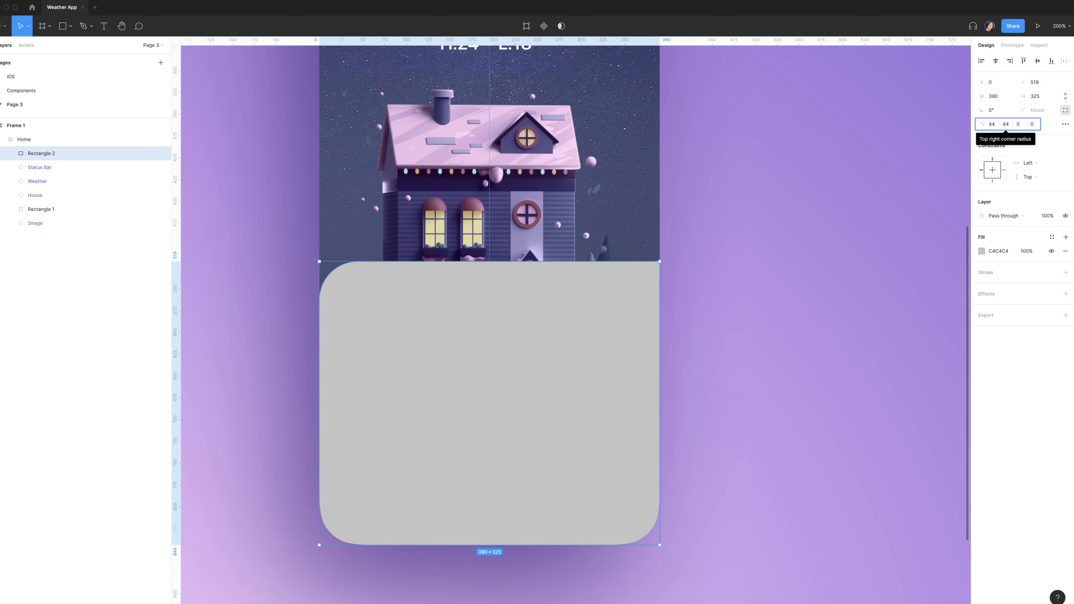
key(Return)
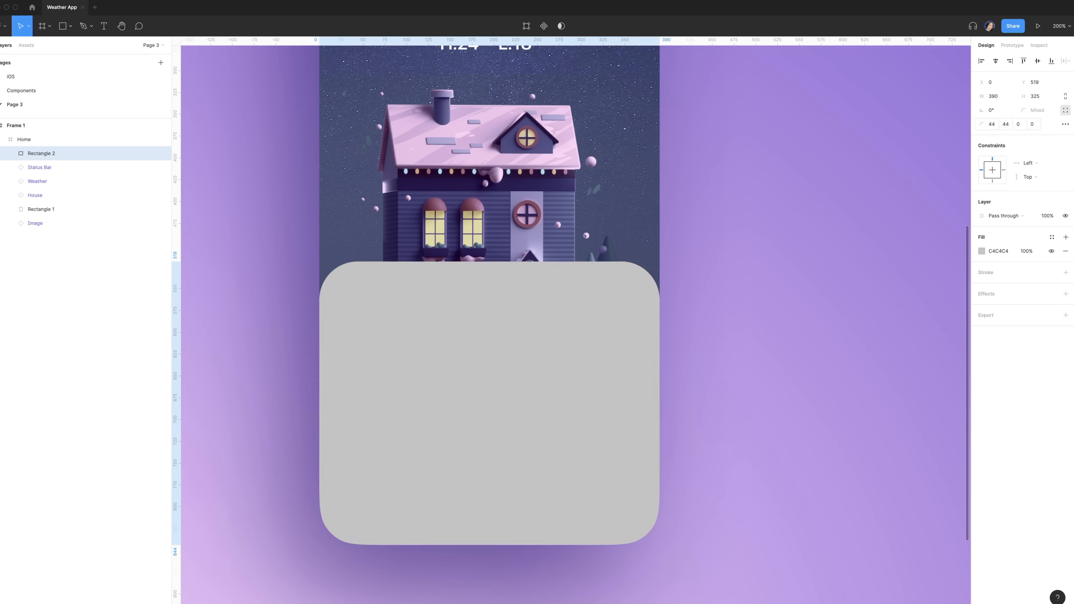
Step: Change the rounded rectangle's fill to a linear gradient and set its upper stop to dark blue 2E335
click(982, 251)
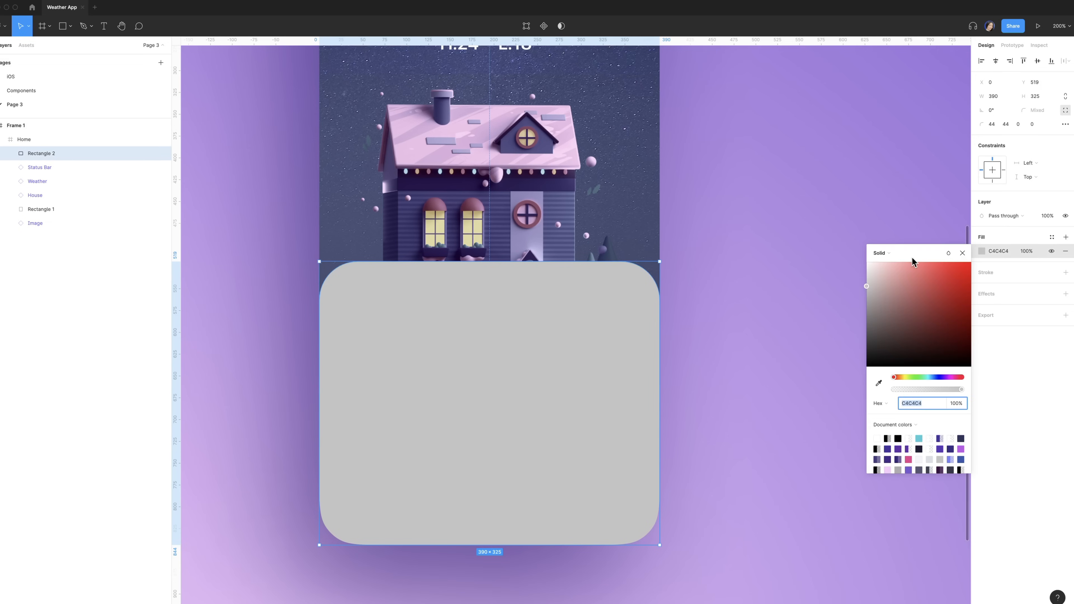
click(882, 253)
click(900, 265)
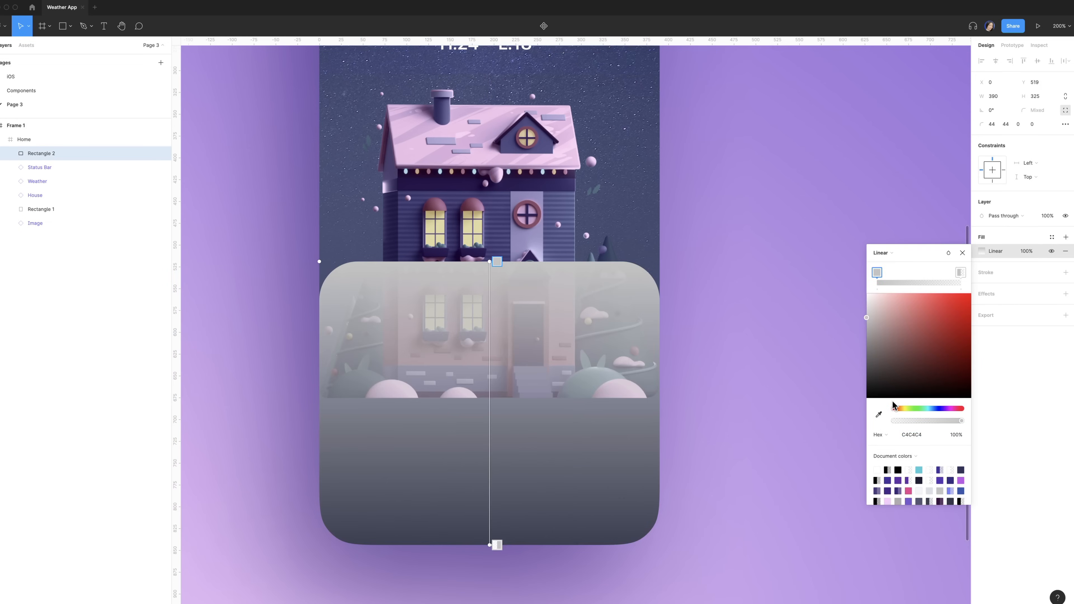
click(914, 434)
text(2e335)
key(Return)
Step: Set the rounded rectangle gradient's lower stop to 1C1B33 at 100% opacity
click(960, 272)
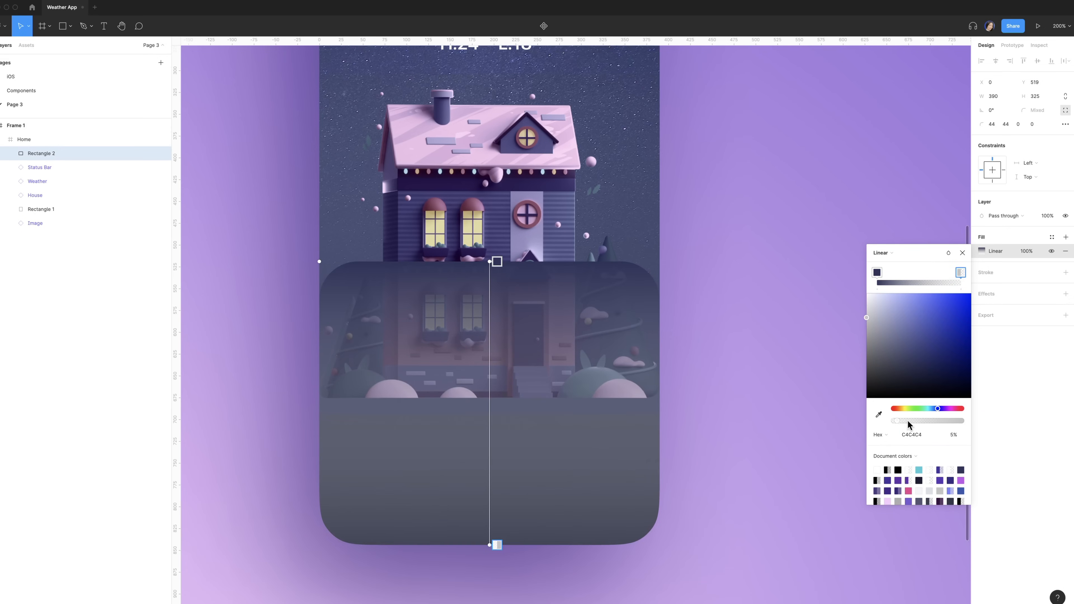
drag(907, 421, 988, 421)
click(905, 434)
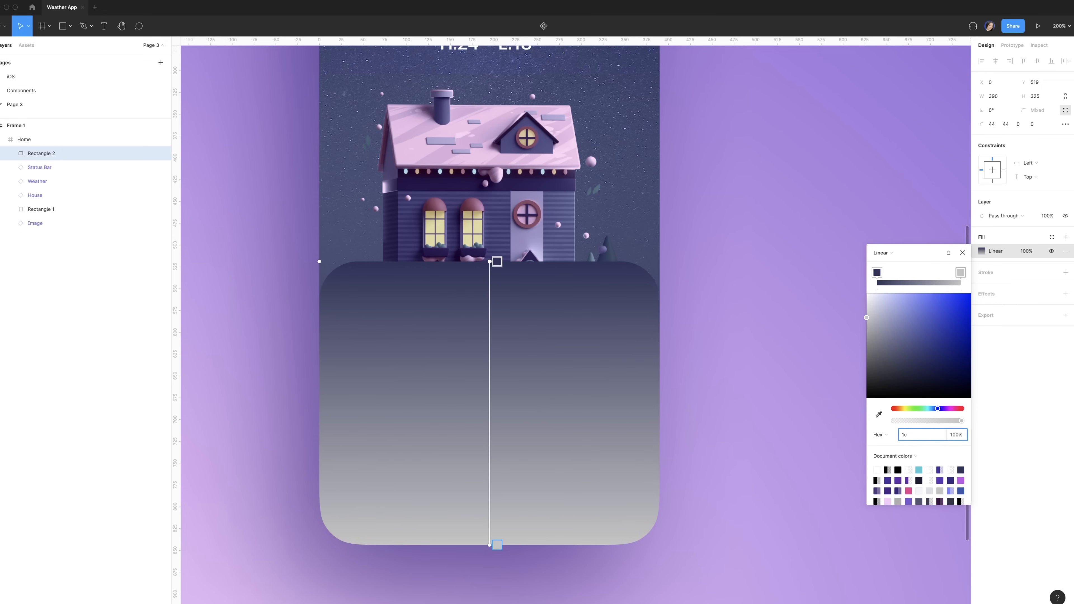
text(1c1b33)
key(Return)
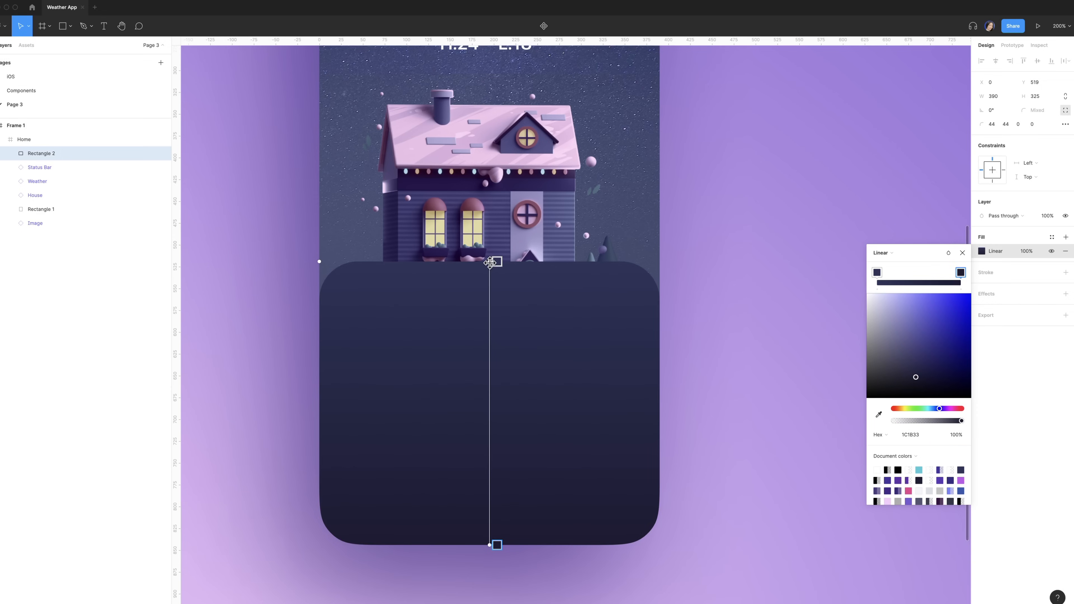
Step: Slant the rectangle's gradient diagonally from its upper left and set the fill opacity to 20%
drag(490, 262, 376, 273)
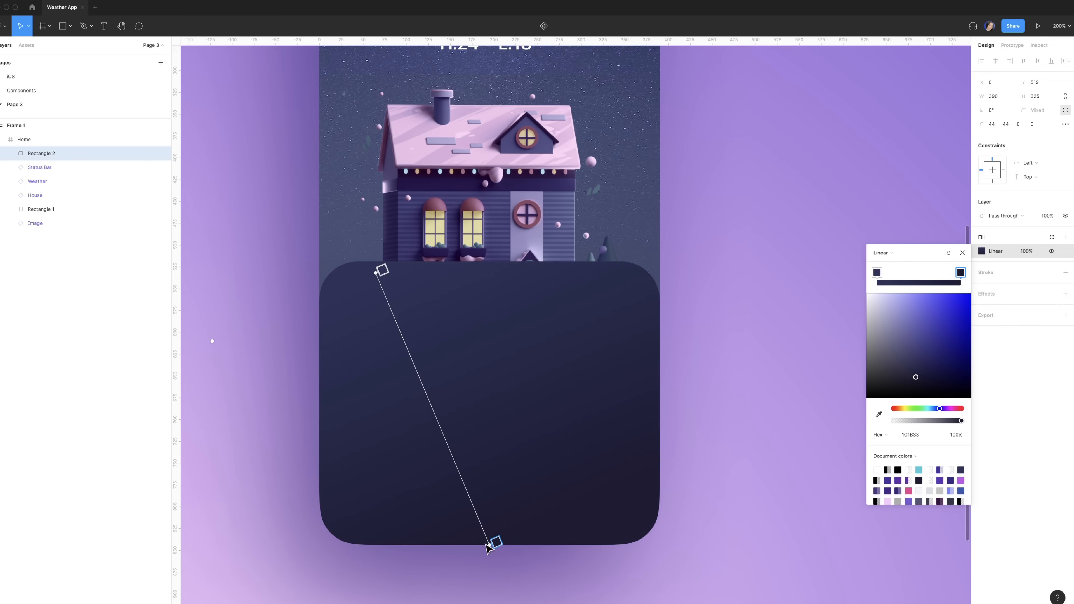
click(1030, 253)
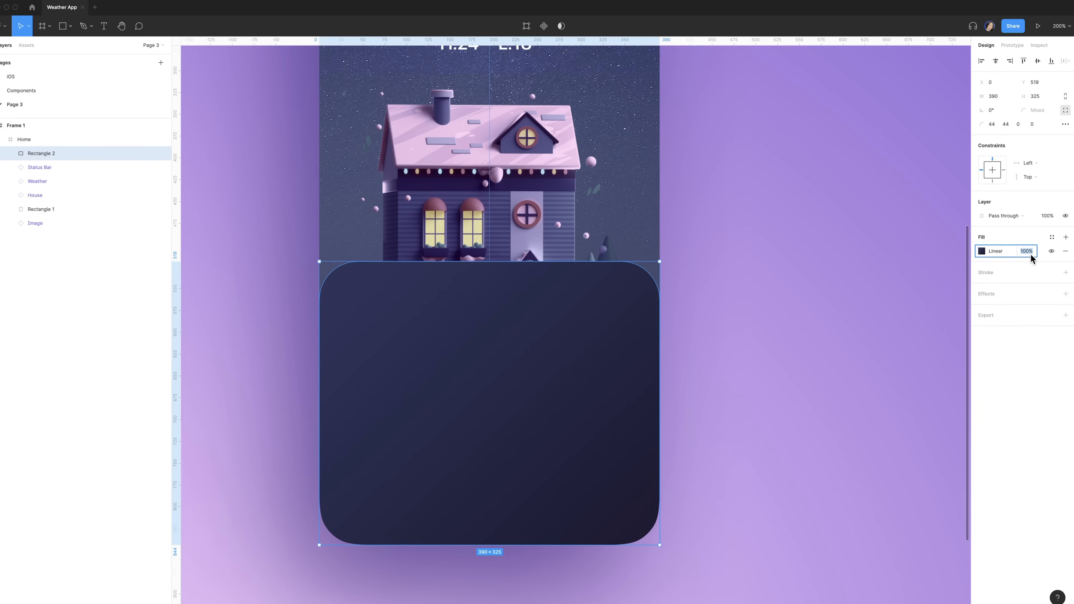
text(20)
key(Return)
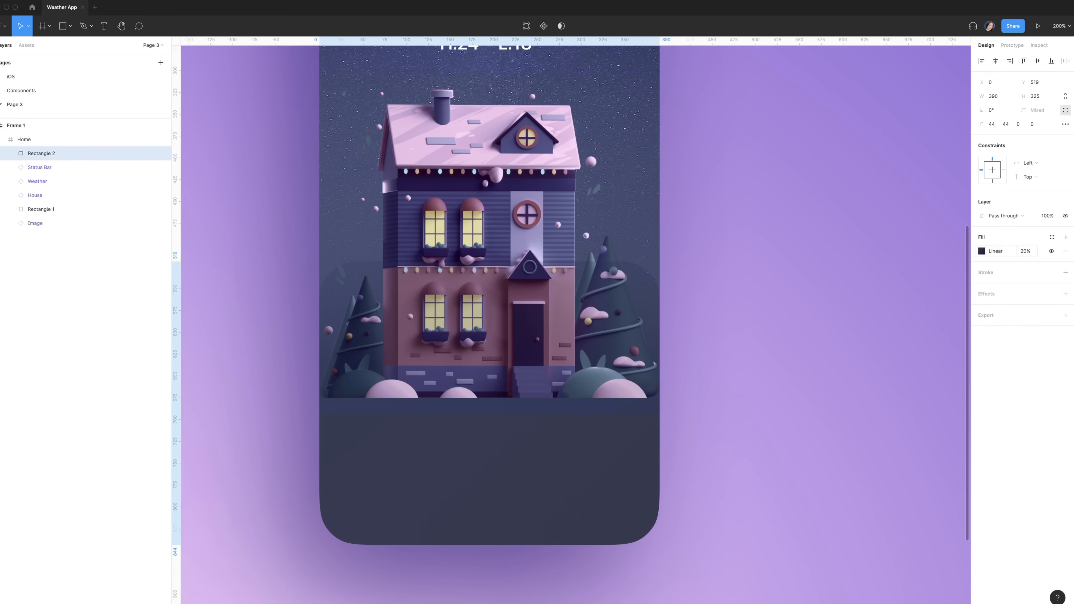
Step: Add a background blur effect to the rounded rectangle with a blur of 50
click(1010, 297)
click(1014, 307)
click(1016, 329)
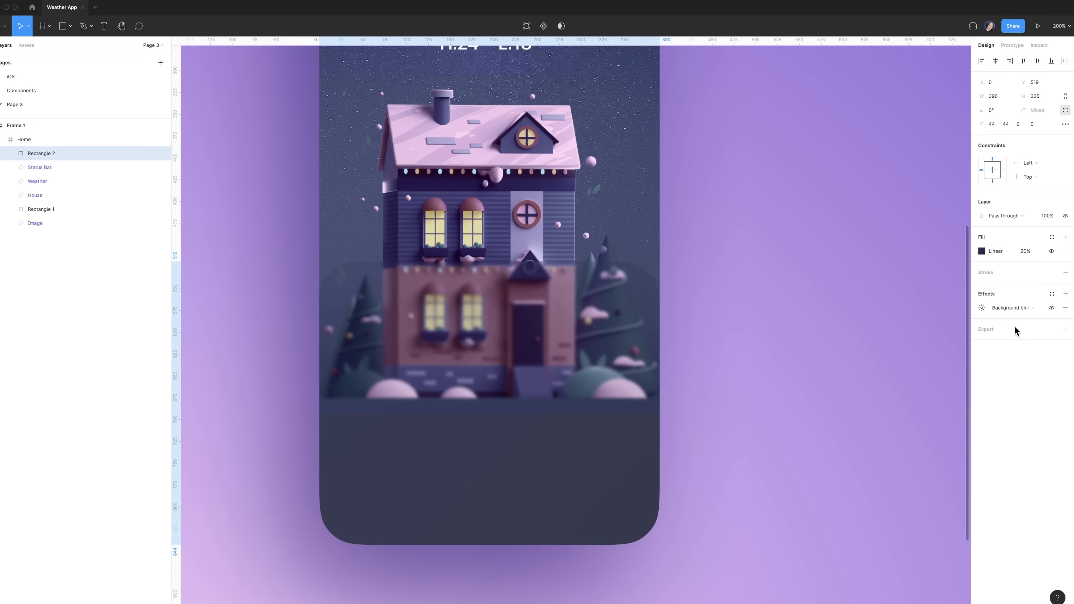
click(981, 308)
text(50)
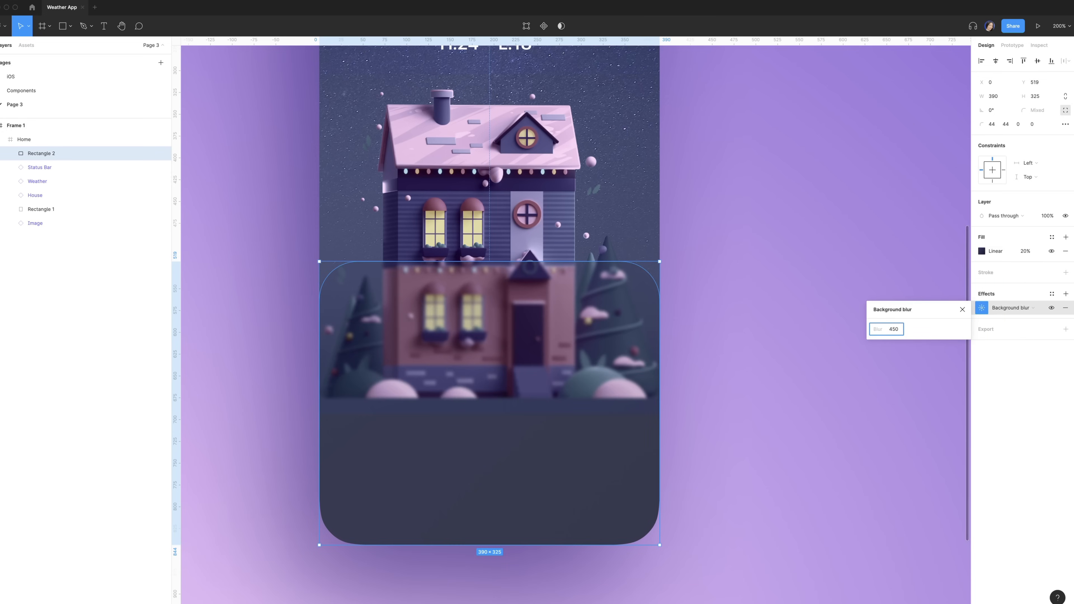
text(50)
key(Return)
click(1023, 297)
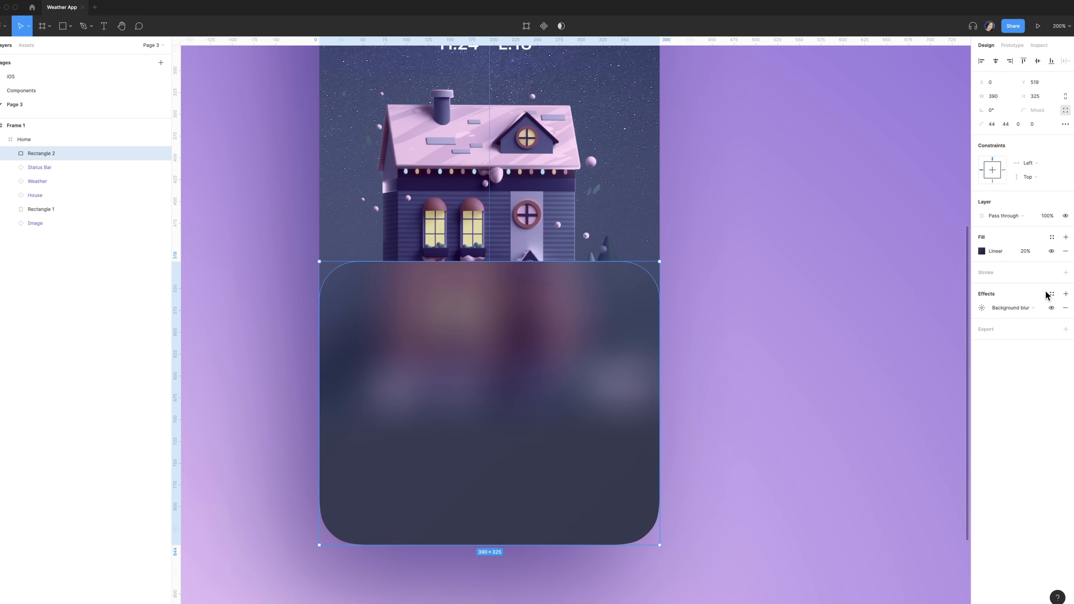
Step: Add an inner shadow to the rounded rectangle with a Y offset of 1 and a blur of 0
click(1065, 293)
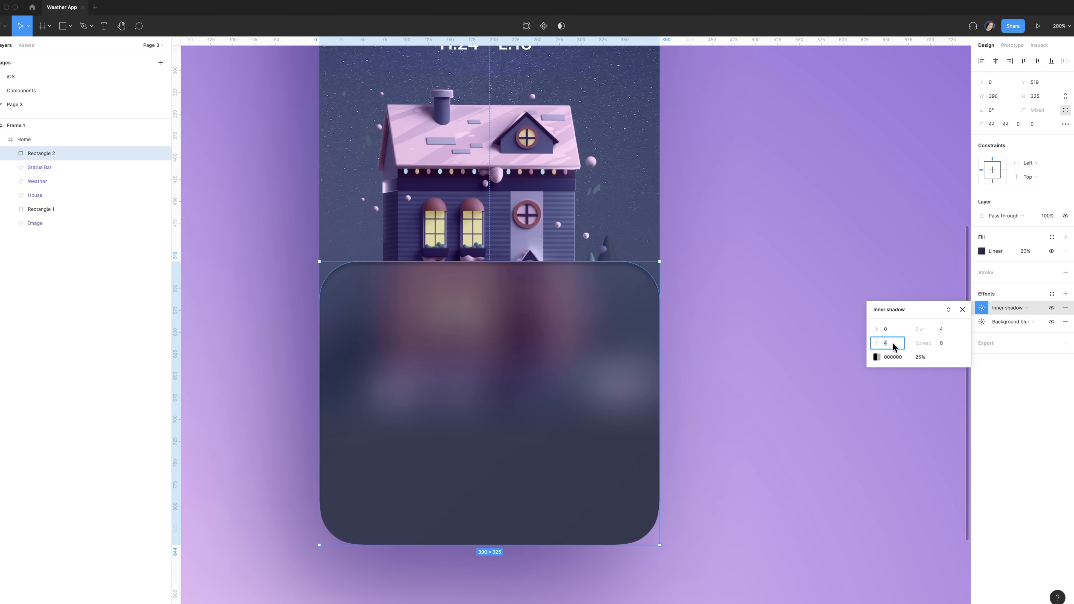
text(1)
click(944, 329)
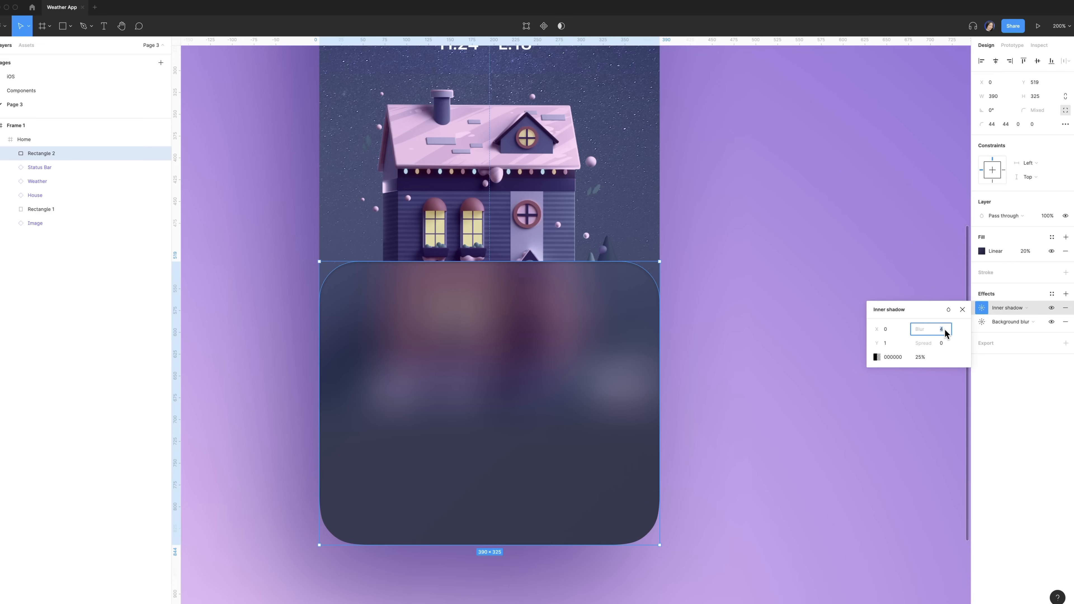
text(0)
Step: Set the inner shadow's colour to FFFFFF at 100% opacity and its blend mode to Overlay
click(899, 357)
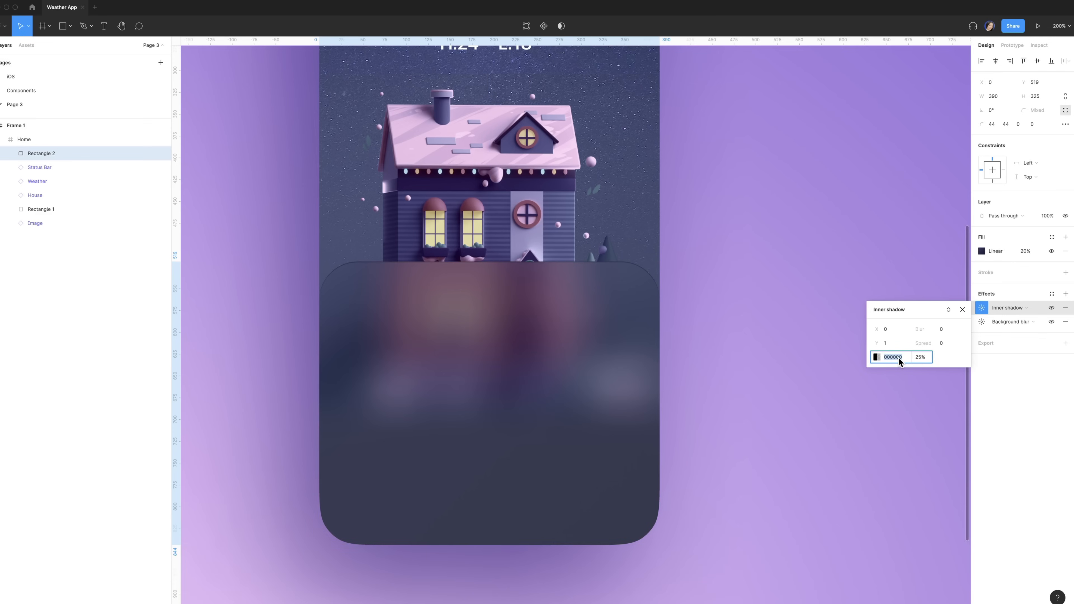
text(ffffff)
key(Tab)
text(100)
key(Return)
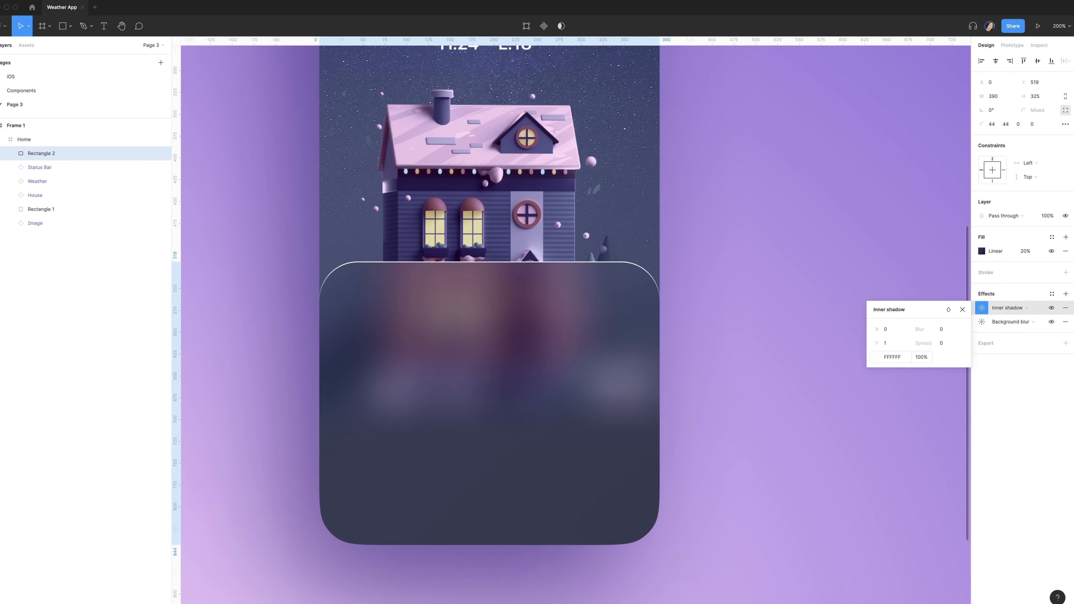
click(948, 310)
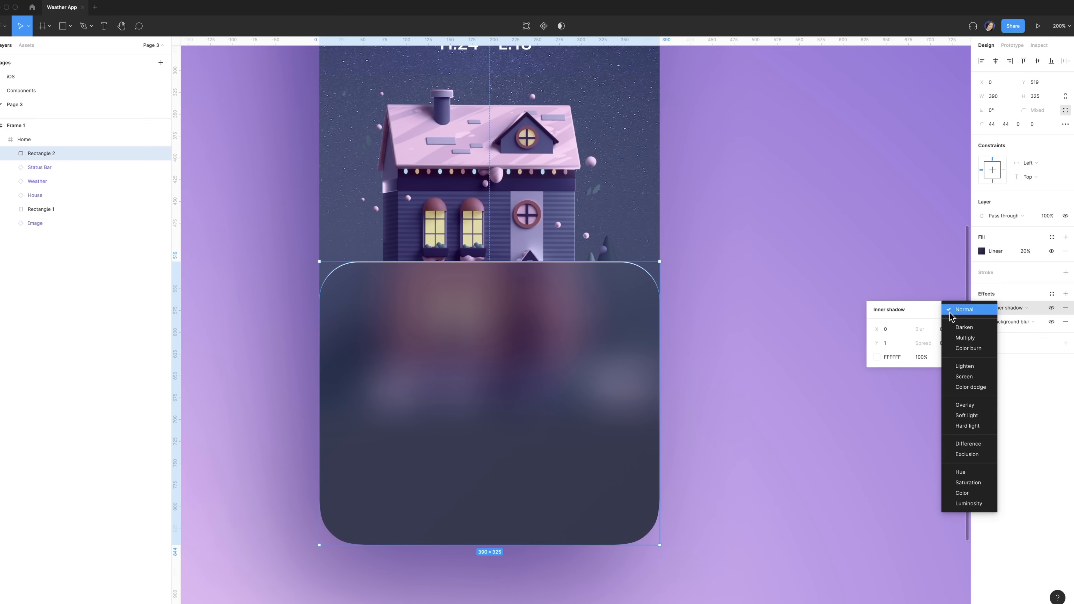
click(973, 403)
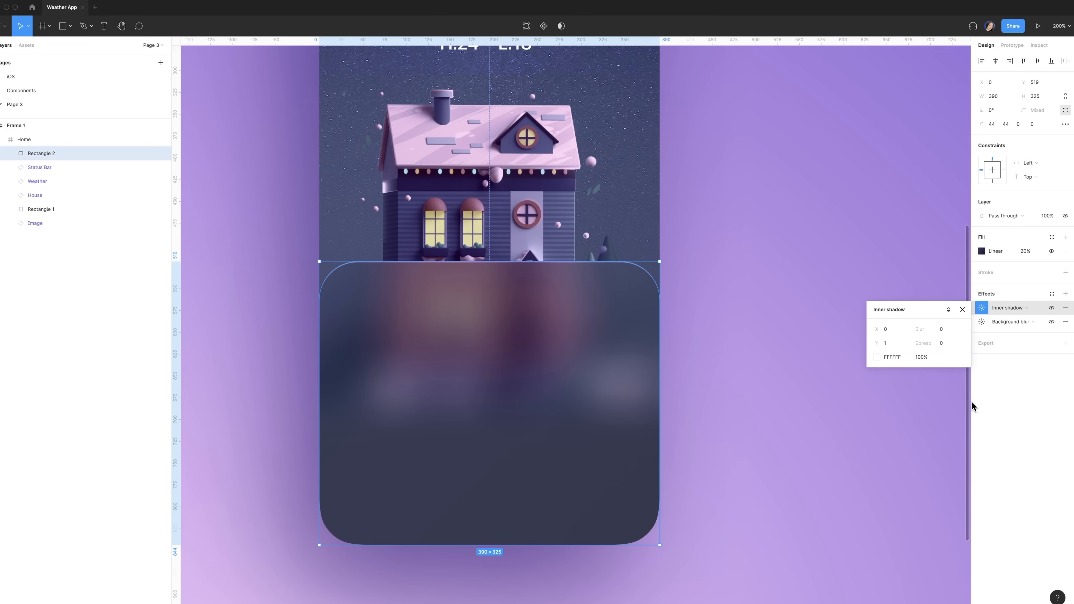
Step: Wrap Rectangle 2 in its own frame and rename that frame as Modal
click(69, 153)
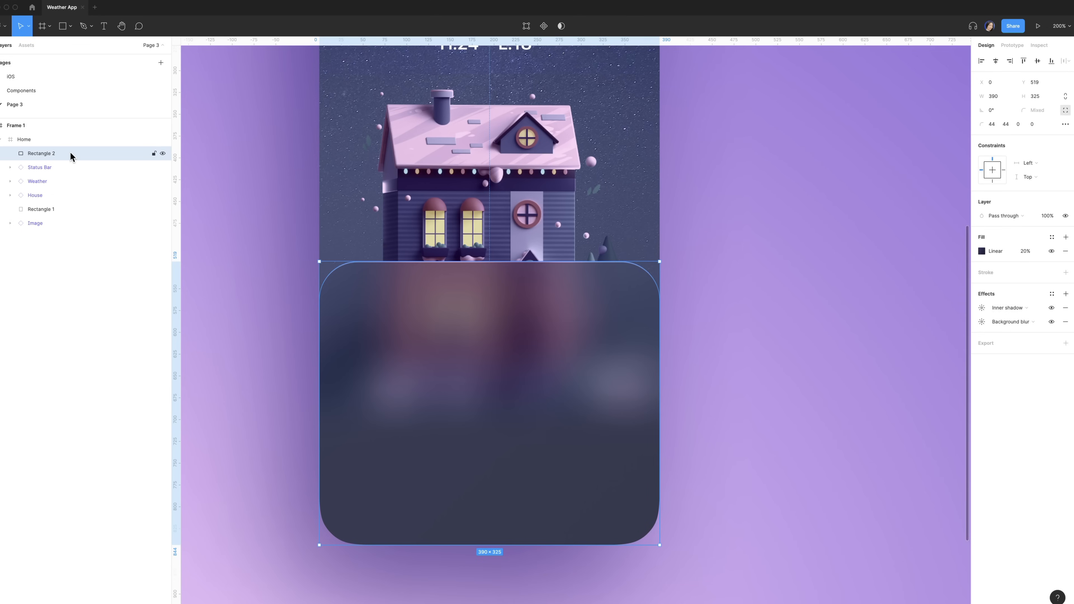
right_click(70, 156)
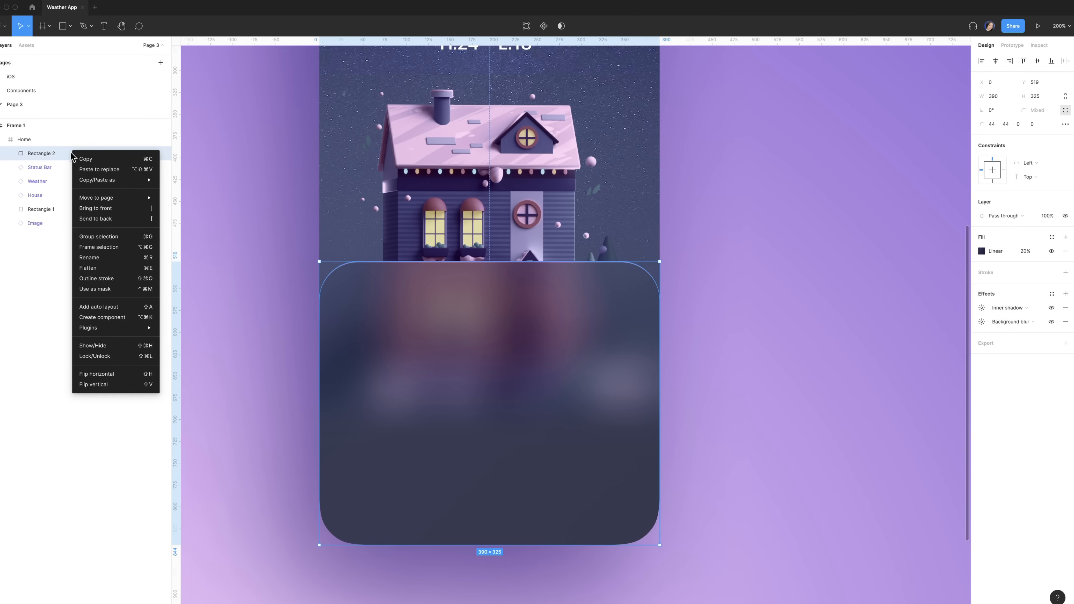
click(128, 247)
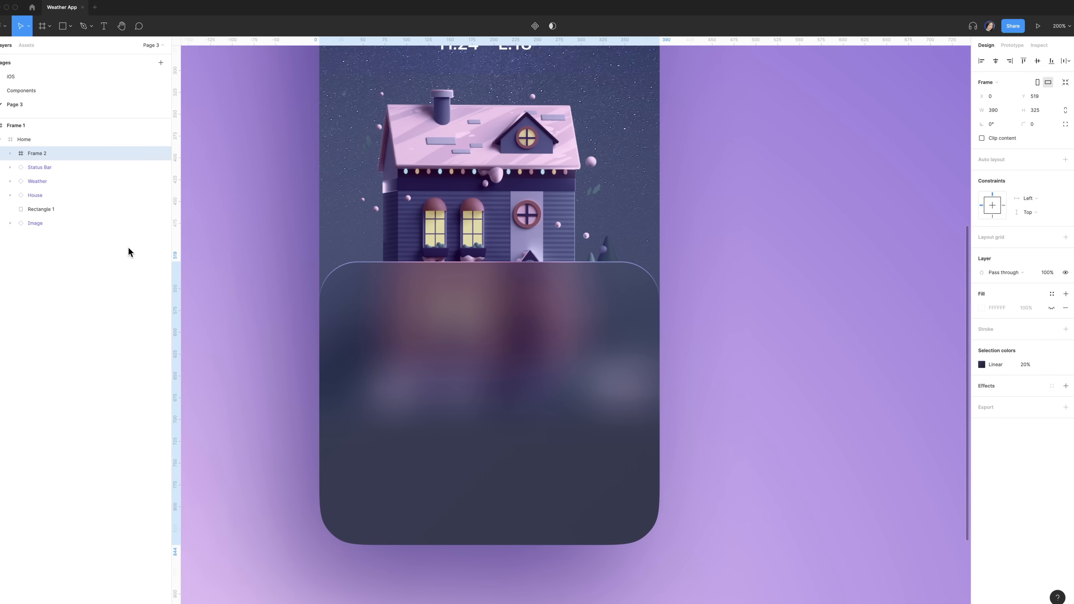
click(10, 153)
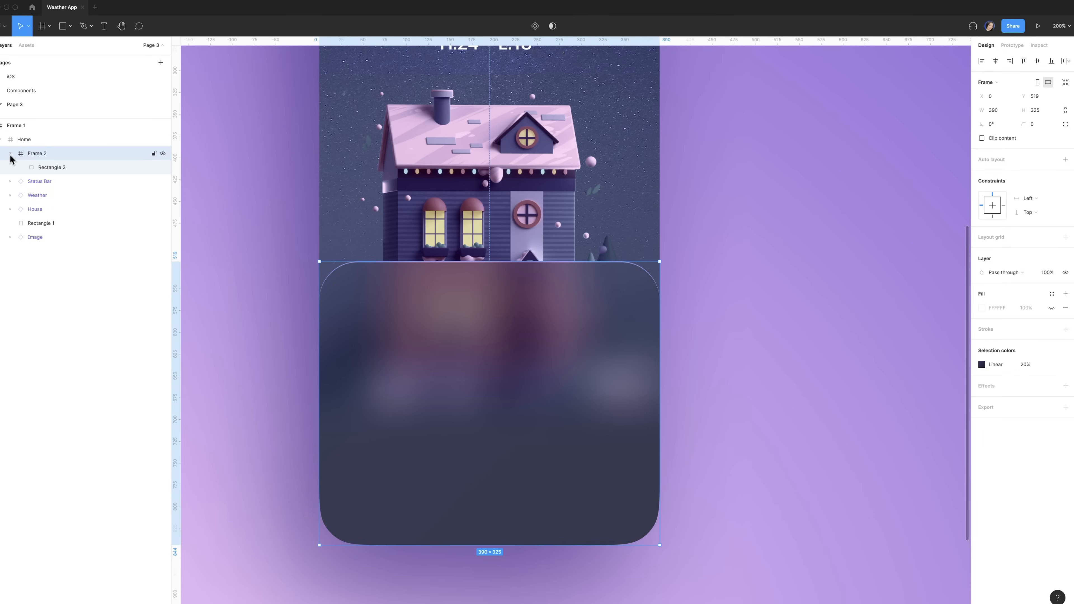
double_click(42, 154)
text(Mo)
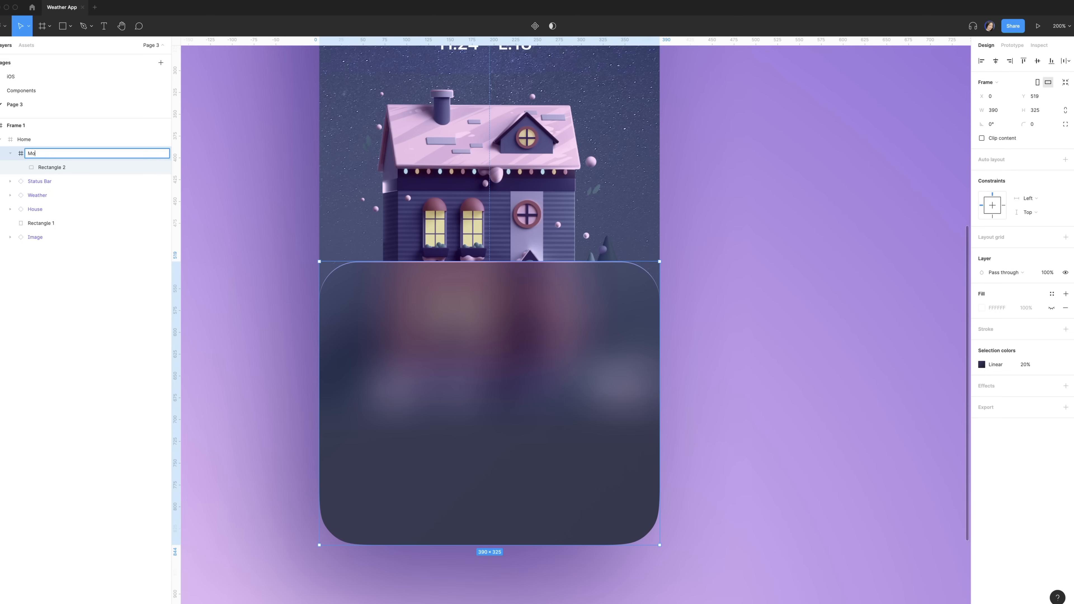
text(dal)
key(Return)
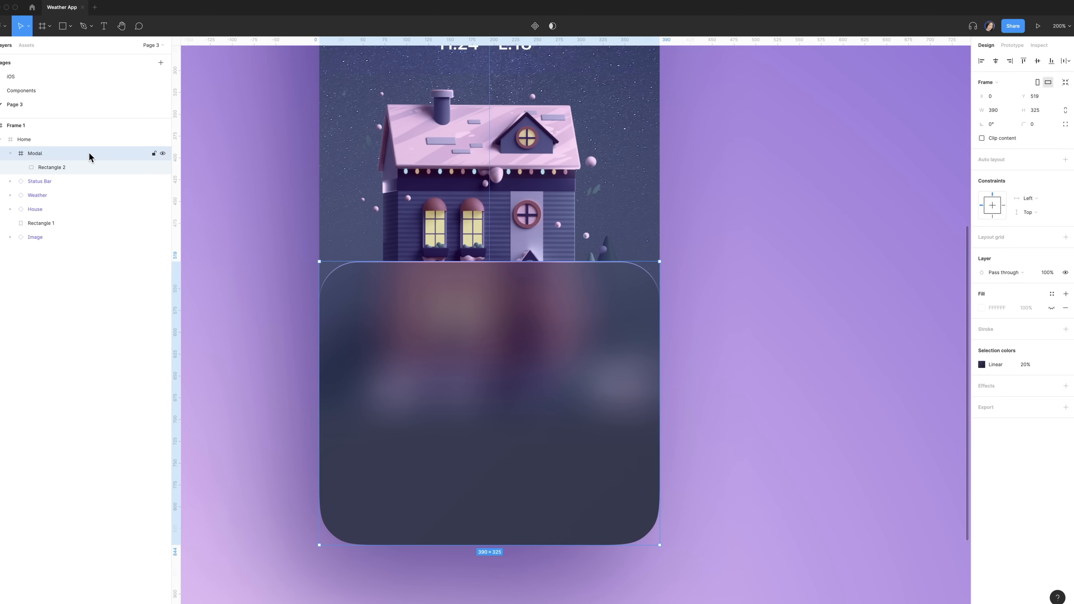
Step: Draw a circle about 99 × 99 in the upper middle of the Modal frame
key(o)
drag(476, 304, 559, 391)
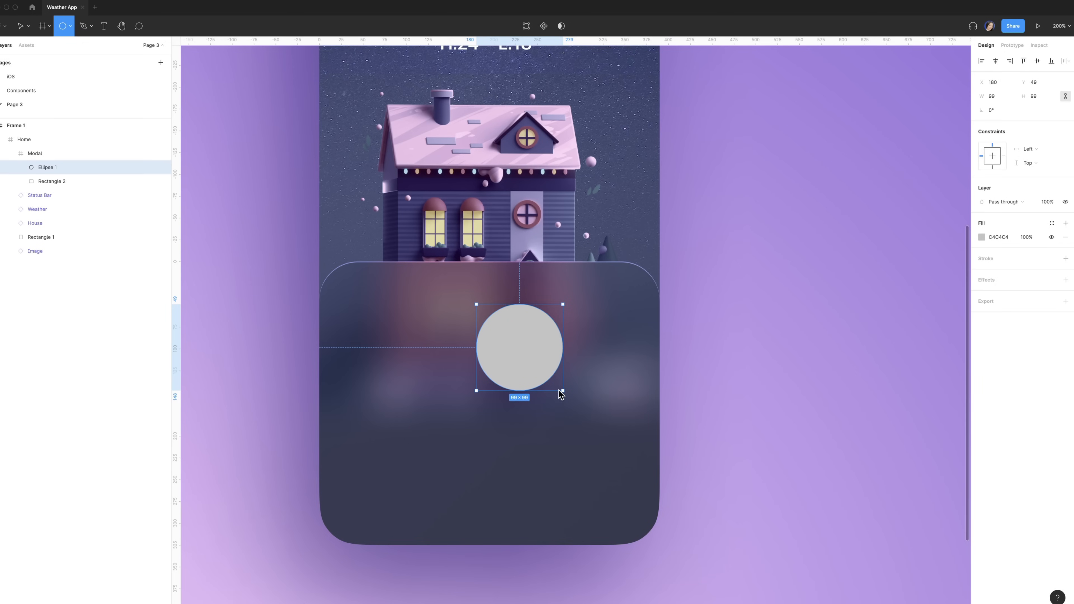
Step: Resize the circle in the Modal frame to 250 × 250 and position it at X 271, Y 65
key(v)
drag(561, 392, 683, 511)
click(999, 100)
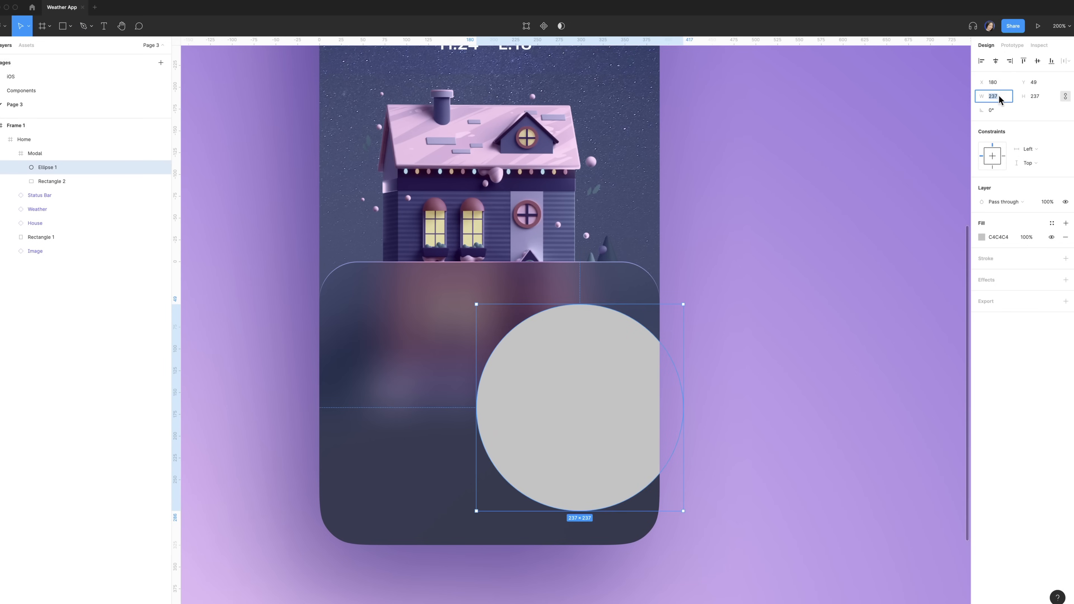
text(250)
click(994, 82)
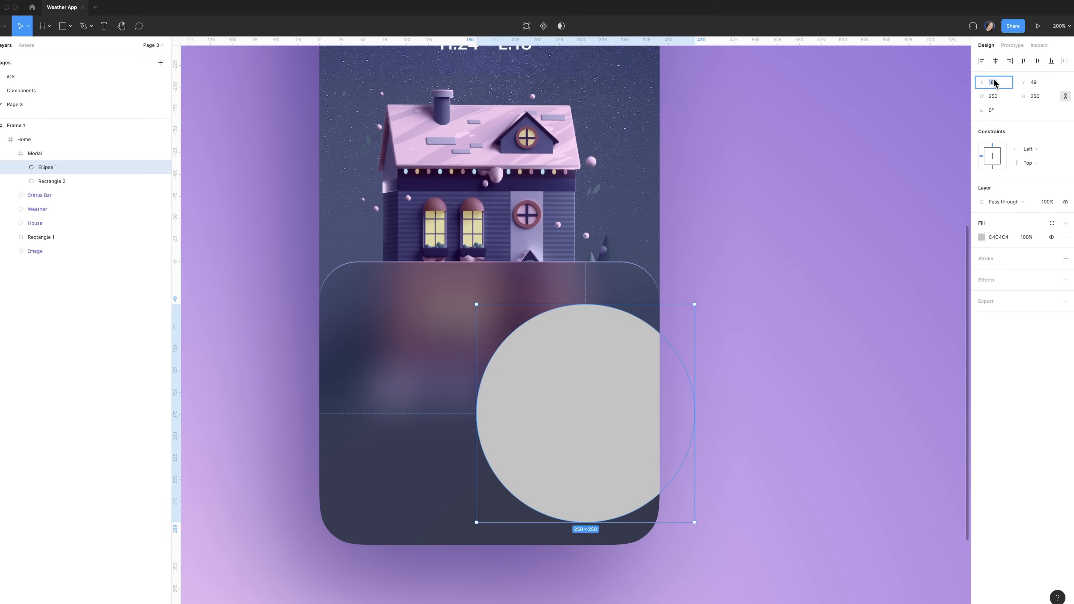
text(271)
click(1038, 82)
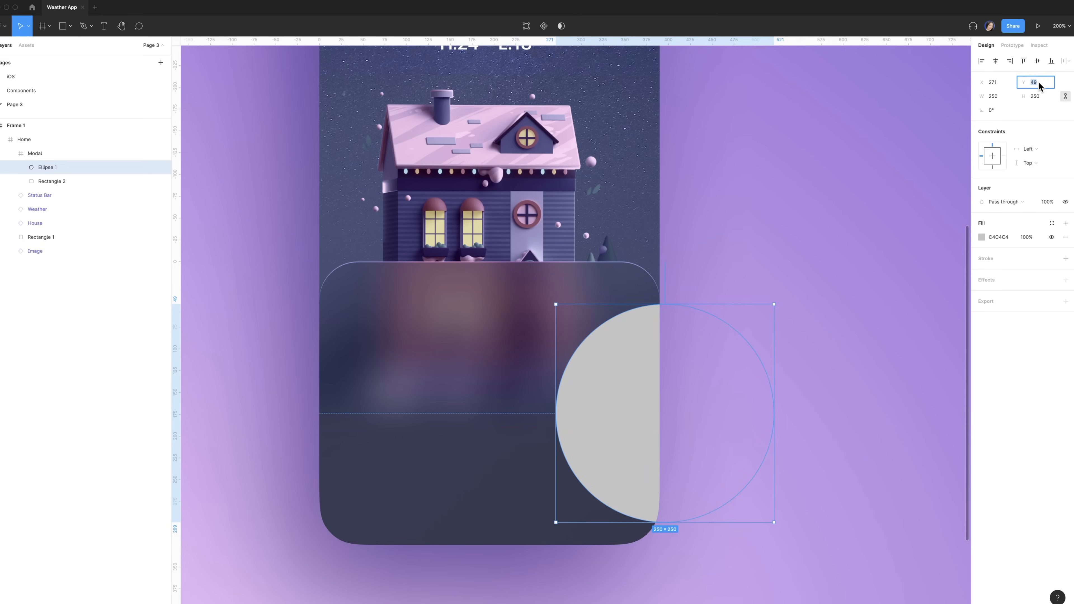
text(65)
Step: Change the circle's fill to an Angular gradient, shift the first stop slightly inward, and set it to 612FAB at 0% opacity
click(981, 238)
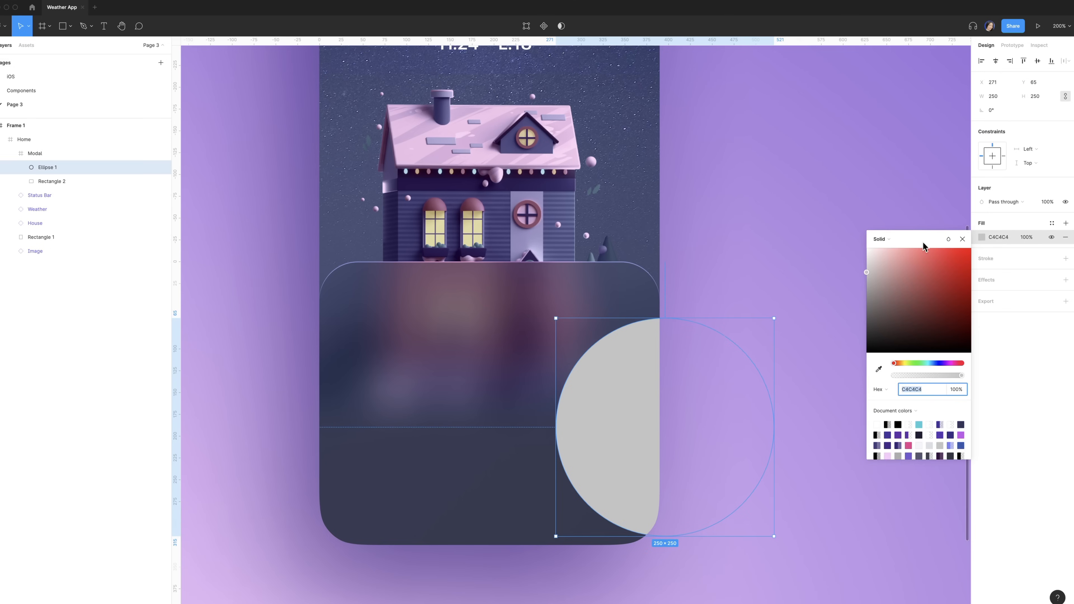
click(906, 239)
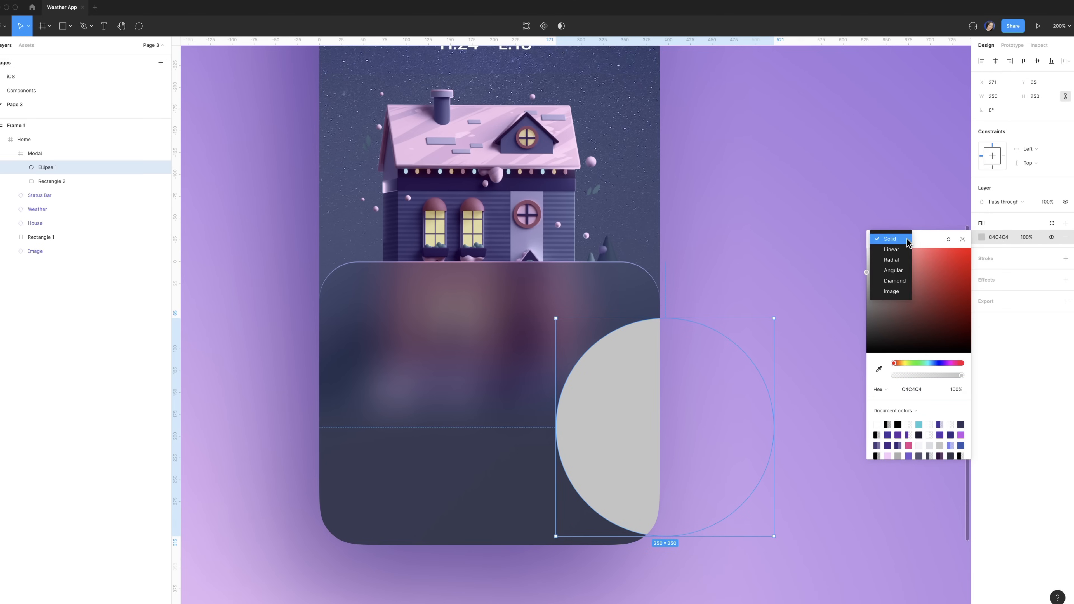
click(901, 257)
click(931, 263)
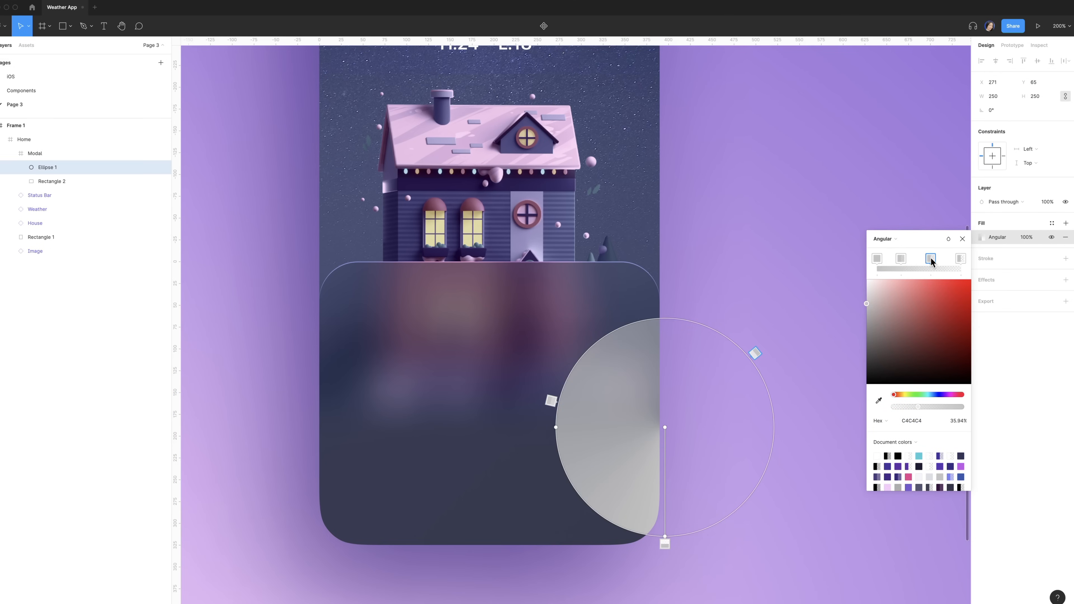
click(877, 258)
drag(661, 535, 606, 529)
click(911, 420)
text(612fab)
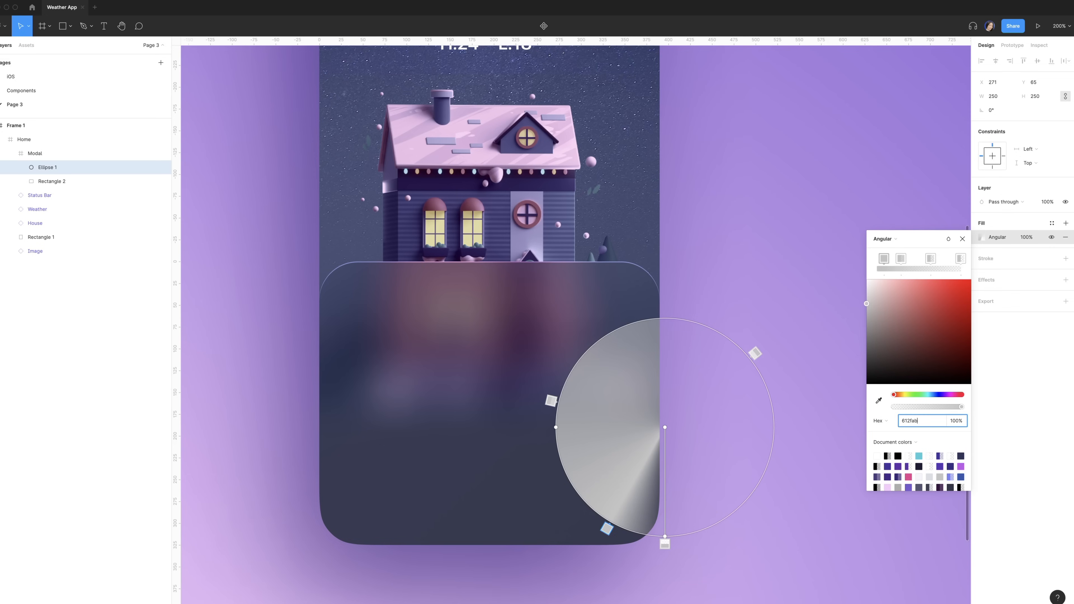
key(Return)
drag(905, 407, 883, 403)
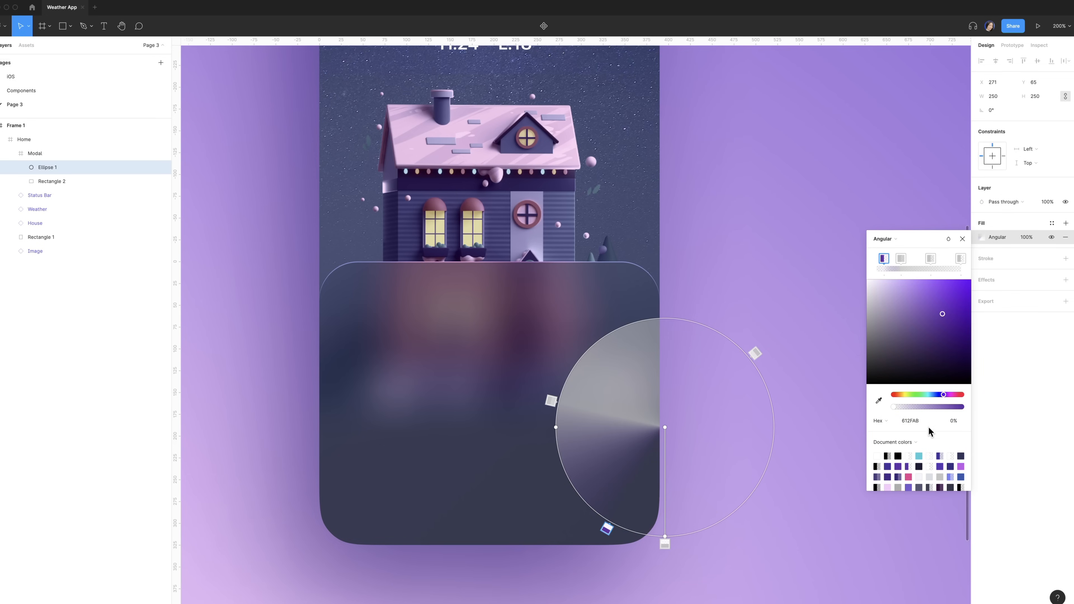
Step: Set the second stop of the circle's angular gradient to 612FAB at full opacity
click(923, 419)
click(901, 259)
click(928, 416)
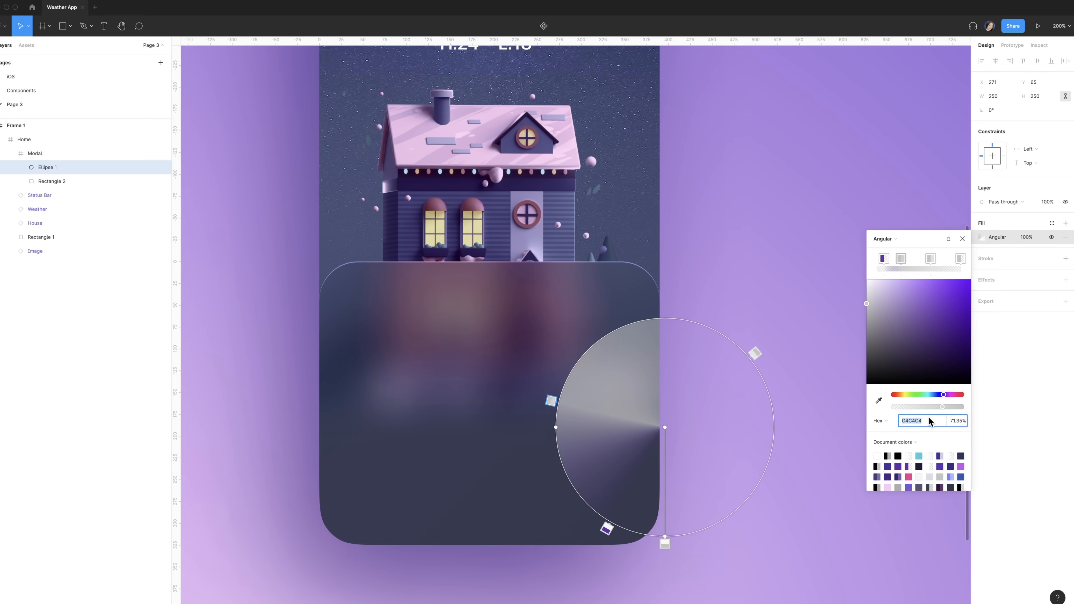
text(612FAB)
key(Return)
drag(942, 406, 986, 405)
Step: Set the third stop of the angular gradient to 612FAB at 0% opacity
click(931, 258)
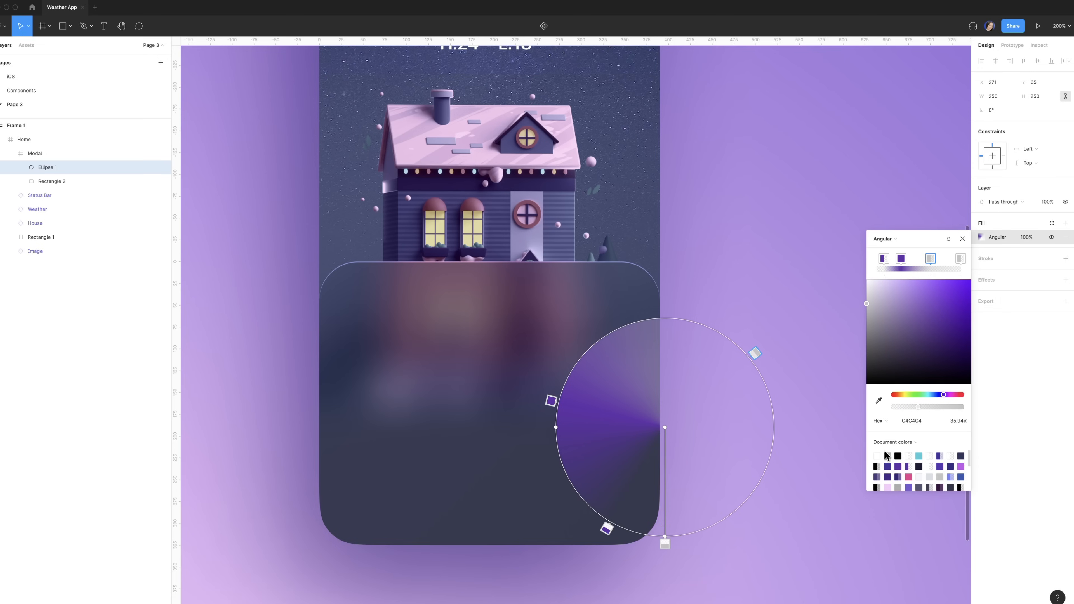
click(910, 423)
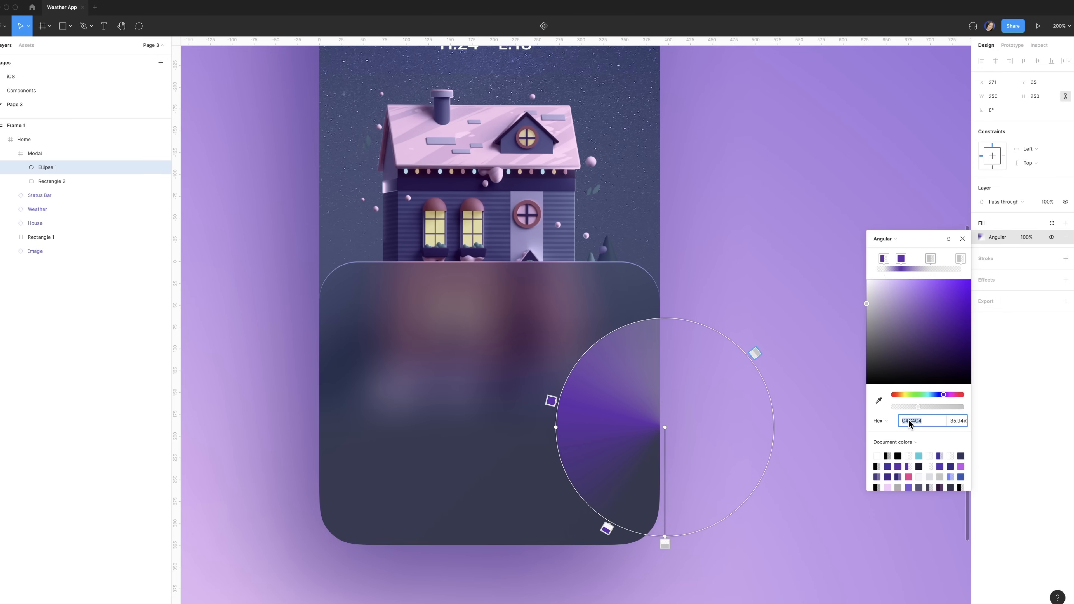
text(612FAB)
key(Return)
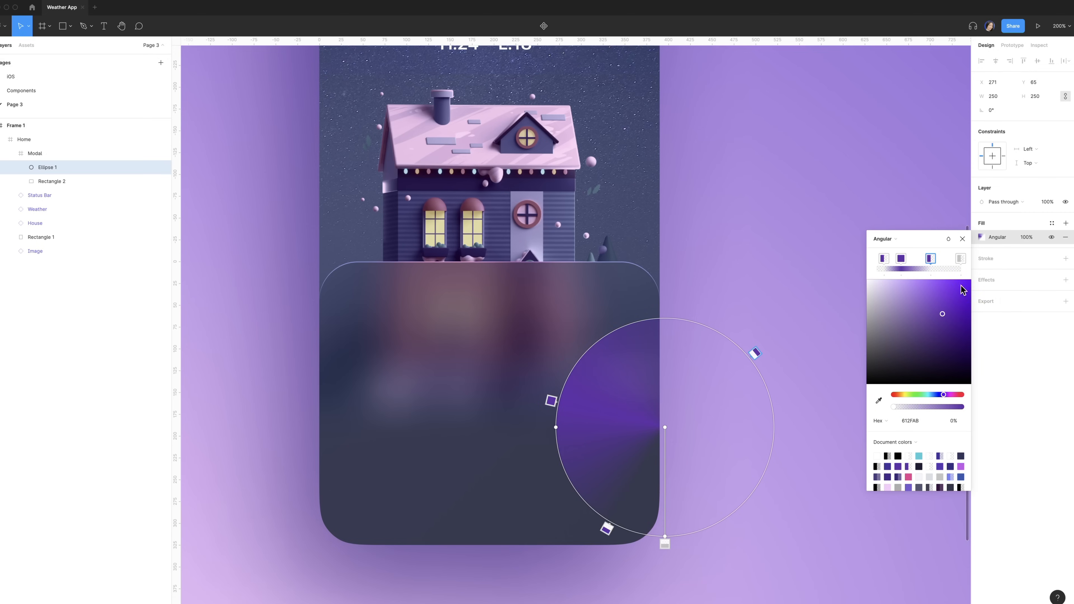
Step: Set the last gradient stop to 612FAB at 100% opacity and move it to the circle's lower-right edge
click(961, 259)
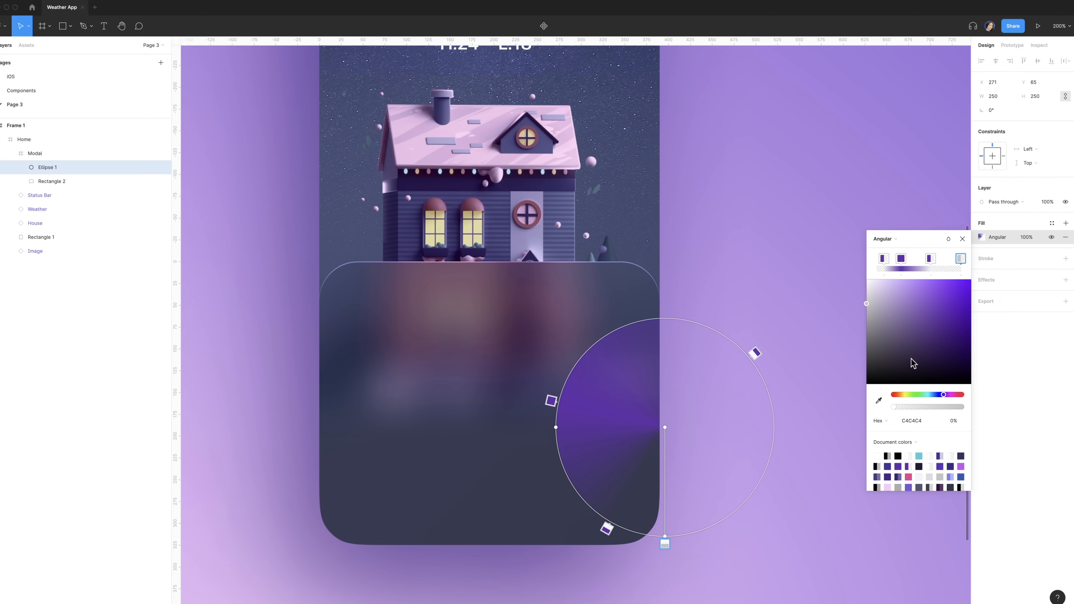
click(910, 420)
text(612FAB)
key(Return)
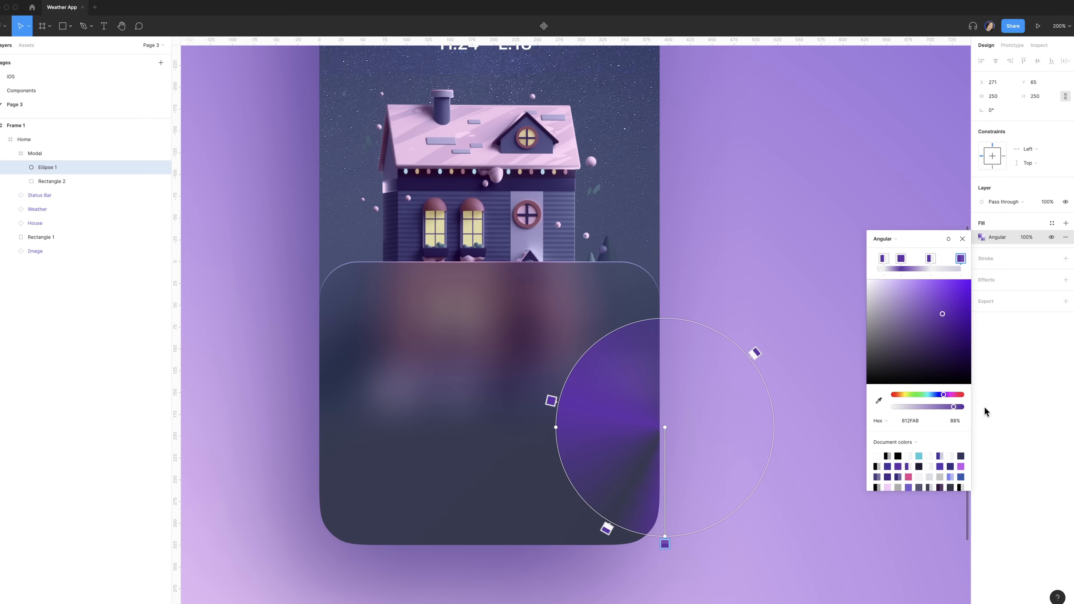
drag(665, 544, 764, 489)
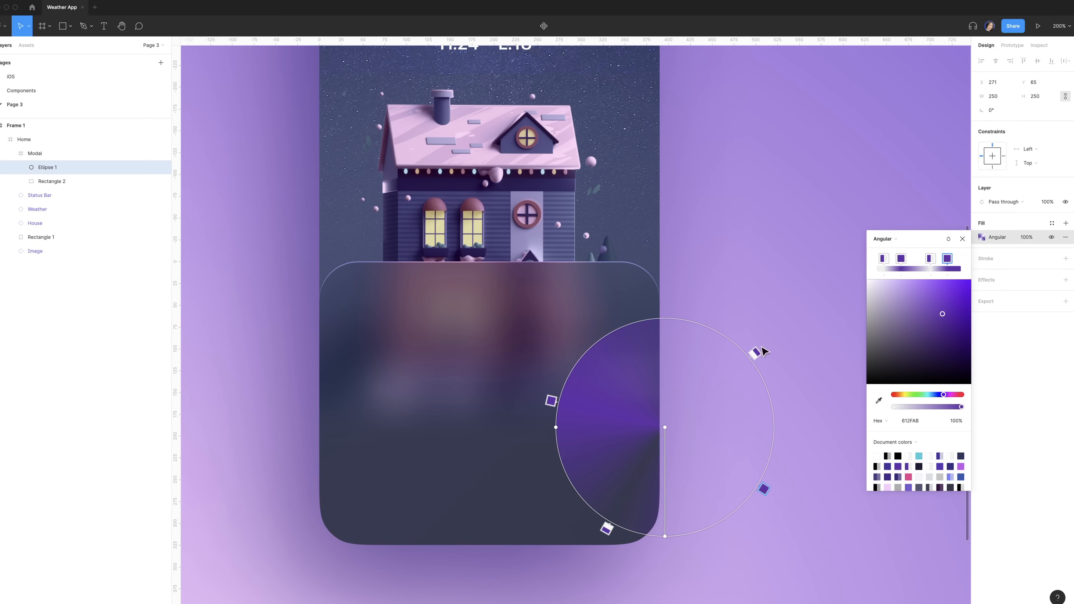
click(981, 237)
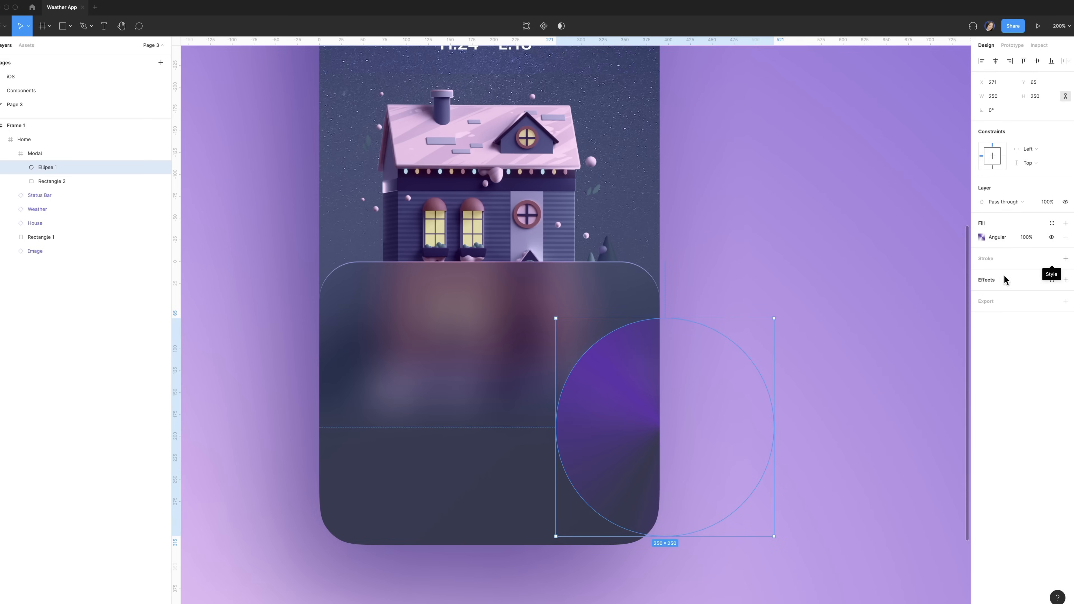
Step: Add a strong Layer blur effect to the circle so its gradient becomes a soft glow
click(1065, 279)
click(1018, 293)
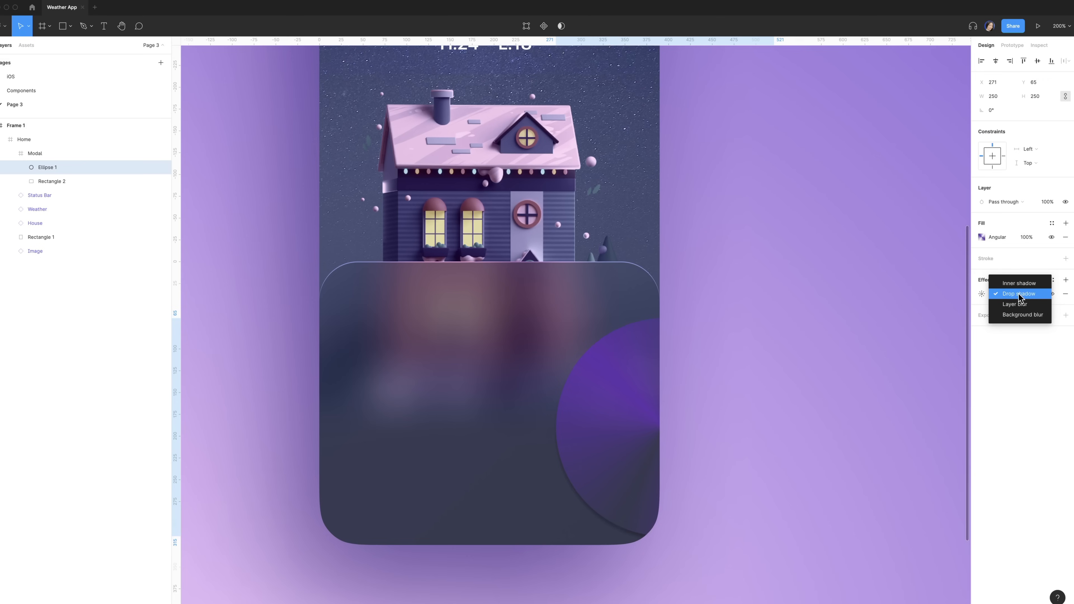
click(1016, 304)
click(982, 293)
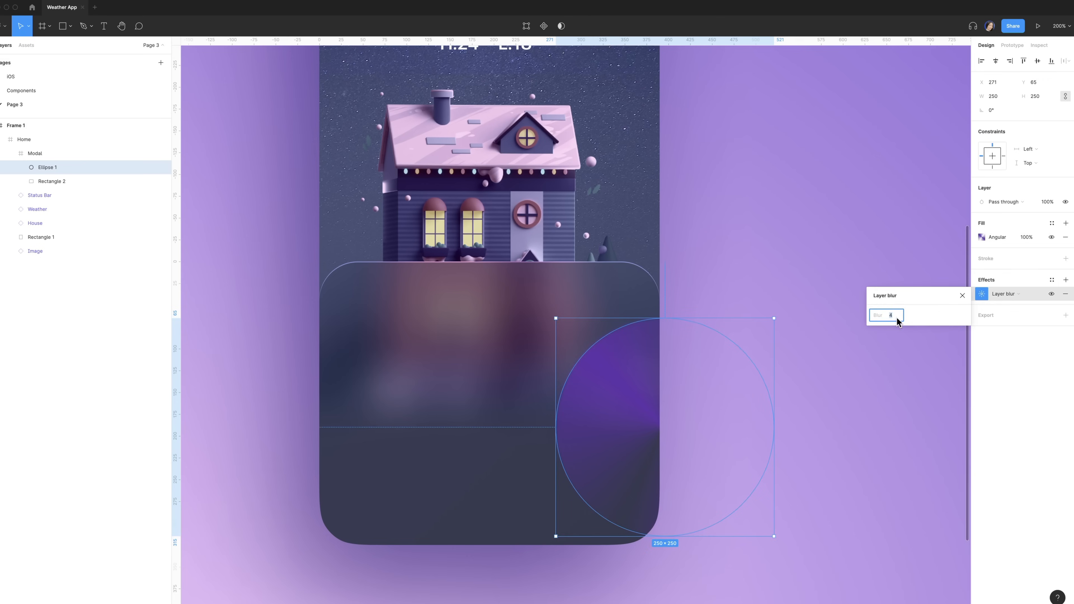
click(753, 189)
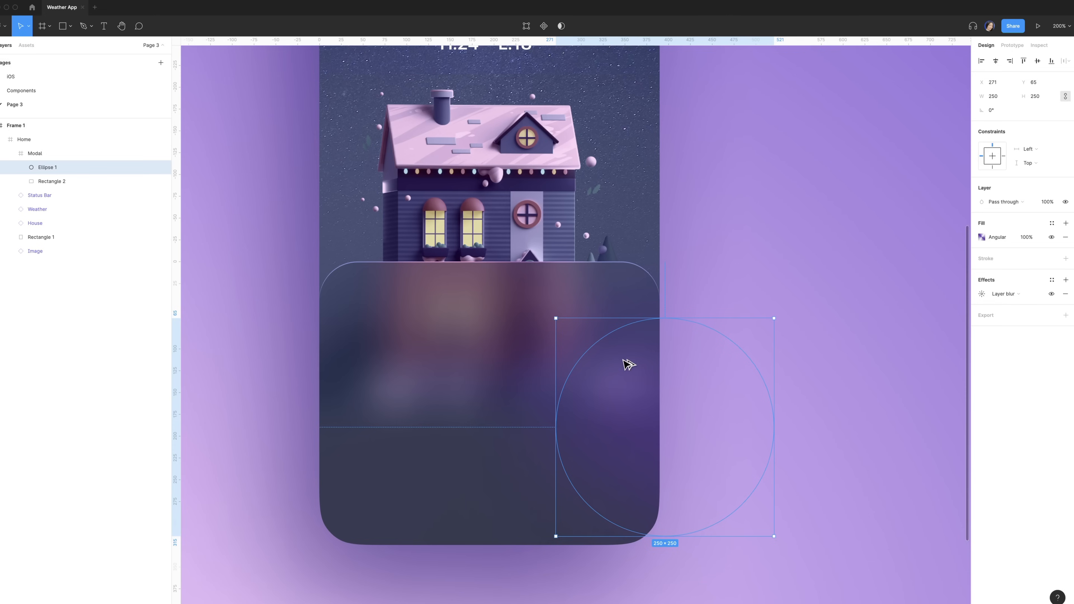
Step: Duplicate the blurred circle and, with proportions unlocked, resize the copy to 286 wide and 32 high
drag(629, 364, 484, 298)
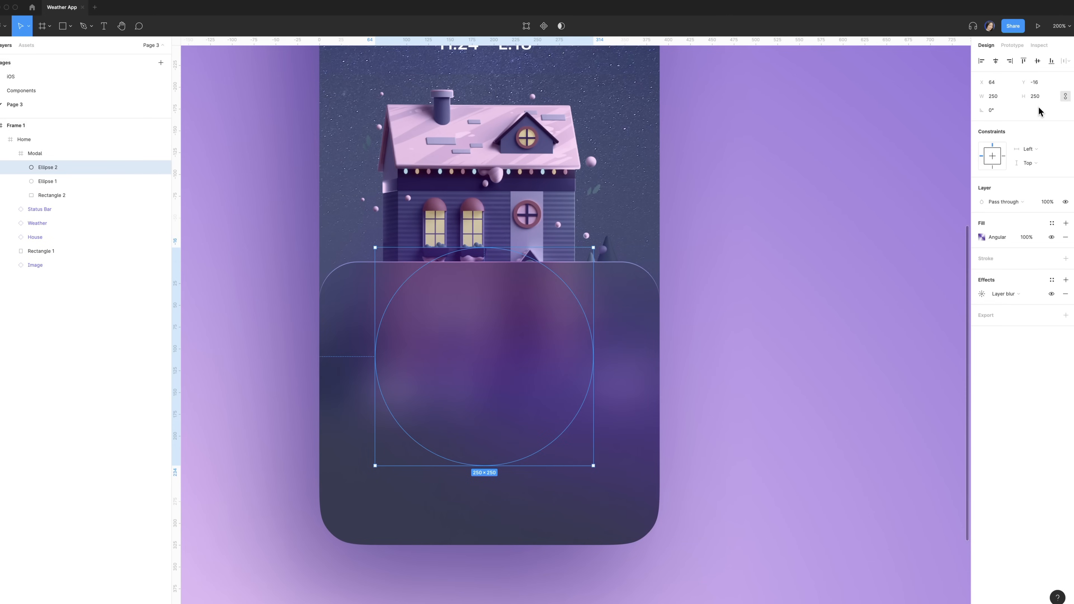
click(1066, 99)
click(1000, 97)
text(286)
click(1044, 100)
text(32)
key(Return)
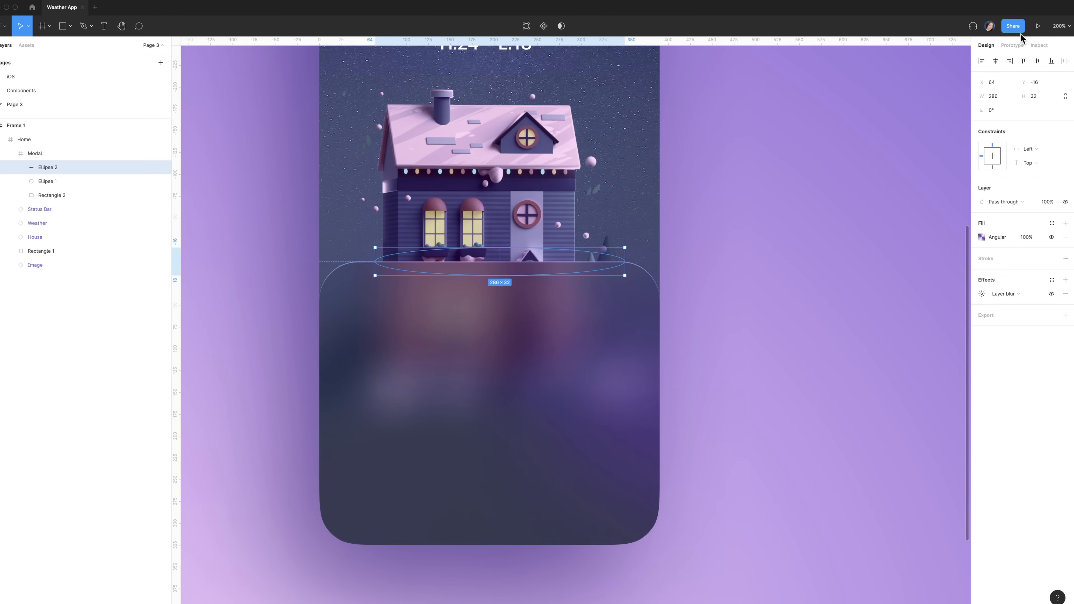
Step: Position the flat ellipse at X 48, Y -33, just above the modal's upper edge
click(1003, 83)
text(4)
key(Tab)
text(-)
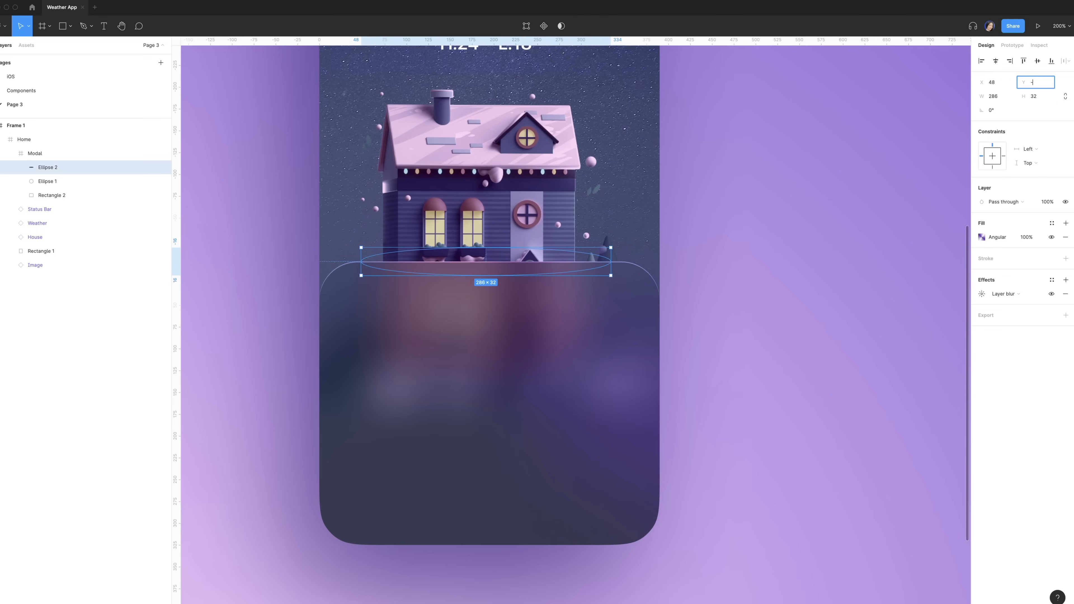
text(33)
key(Return)
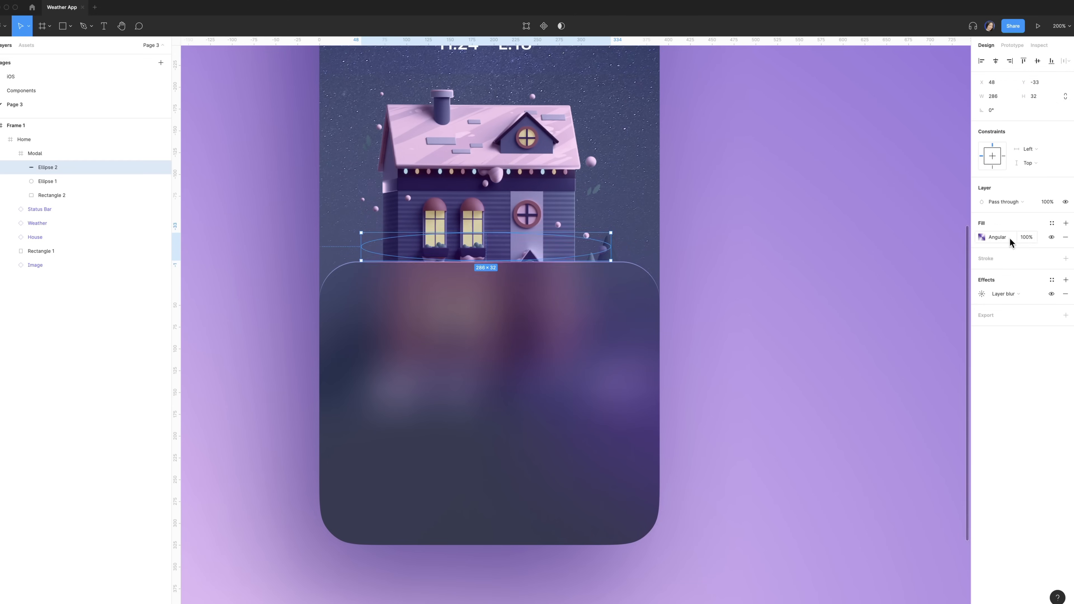
Step: Switch the flat ellipse's fill from Angular to Solid and set its layer blur to 60
click(981, 237)
click(884, 238)
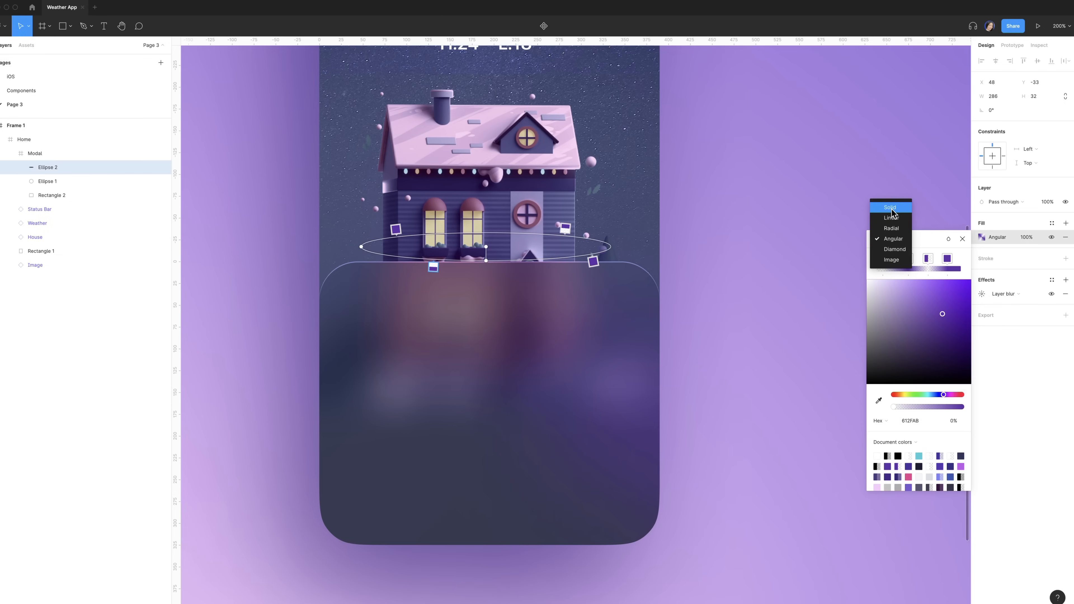
click(889, 208)
click(980, 294)
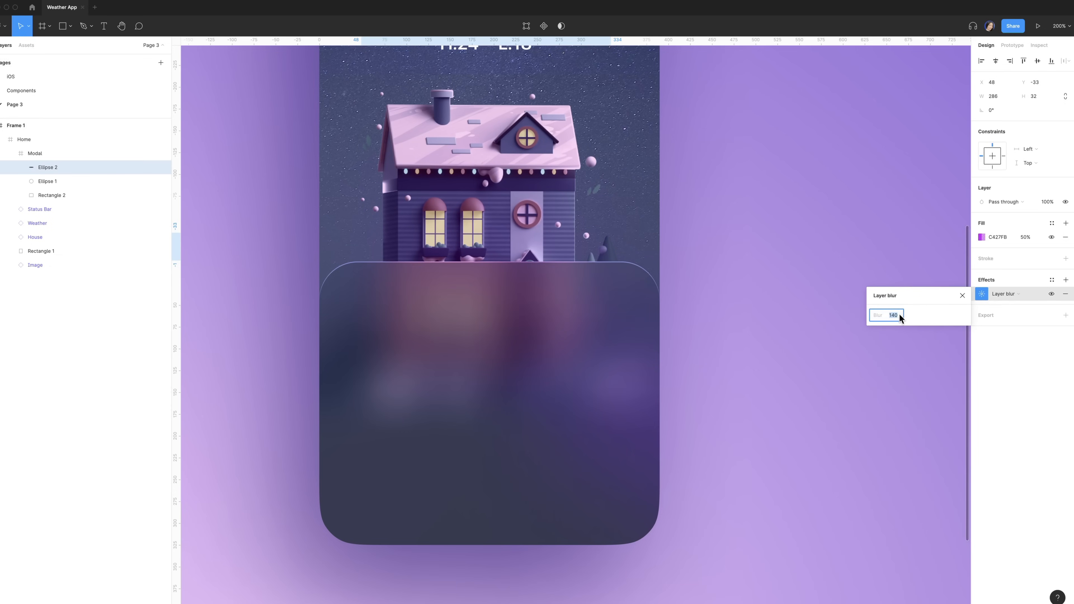
text(60)
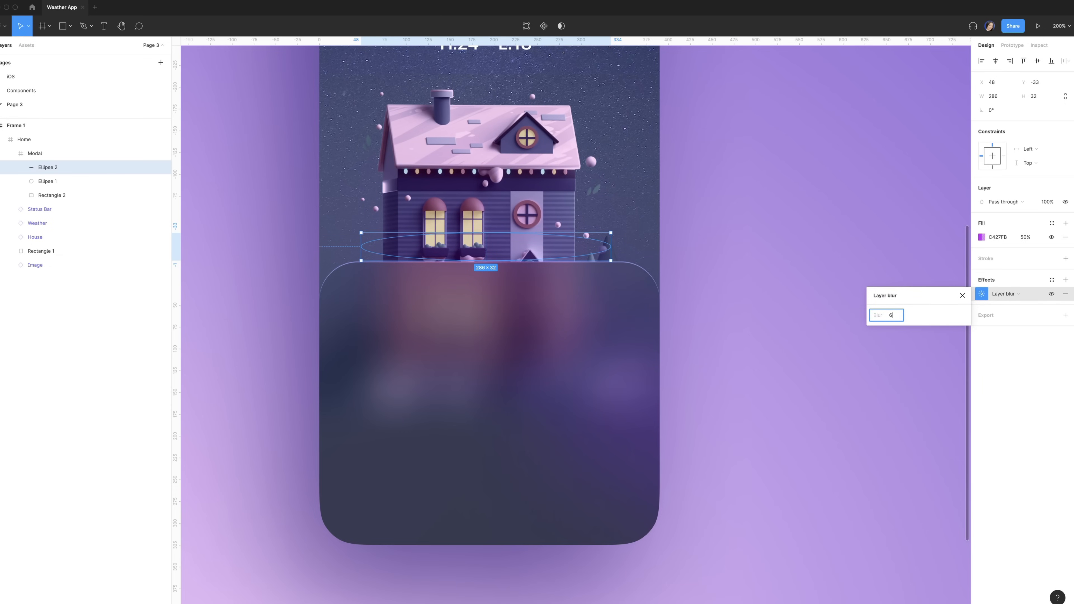
key(Return)
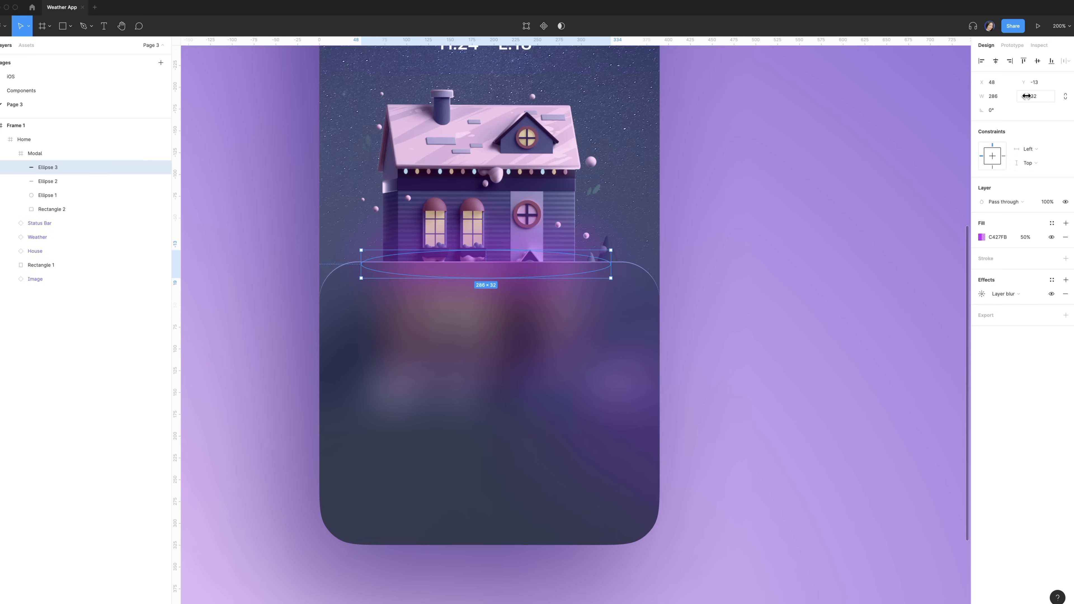
Step: Set the flat ellipse's fill colour to C427FB at 50% opacity
click(1039, 99)
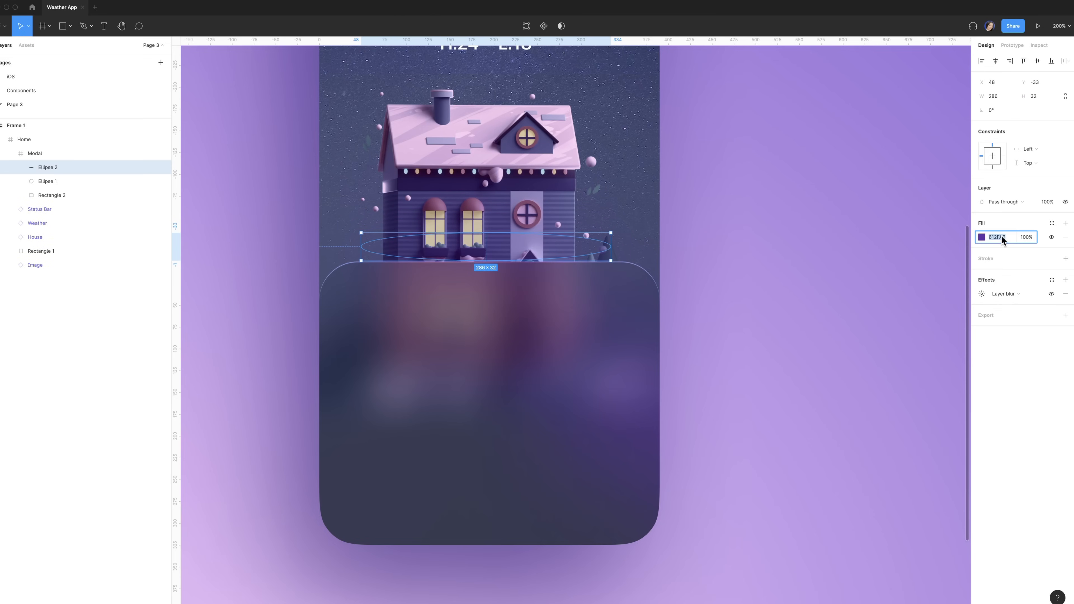
text(c427fb)
click(1026, 237)
text(5)
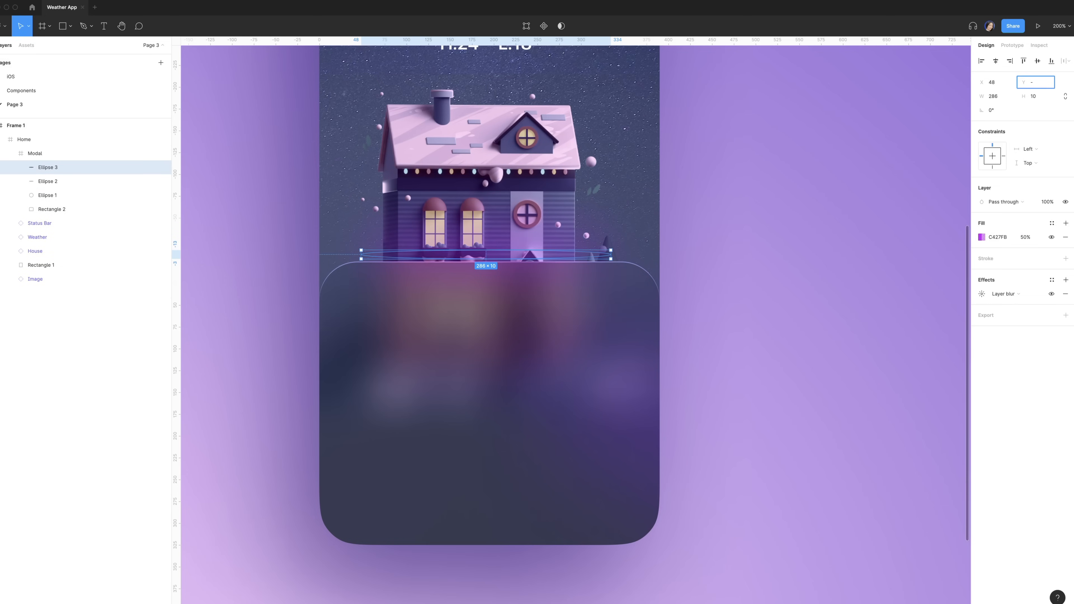
Step: Place the duplicated 286 × 10 ellipse on the modal's upper edge and move its top centre vertex to Y -7
text(0)
key(Return)
double_click(486, 262)
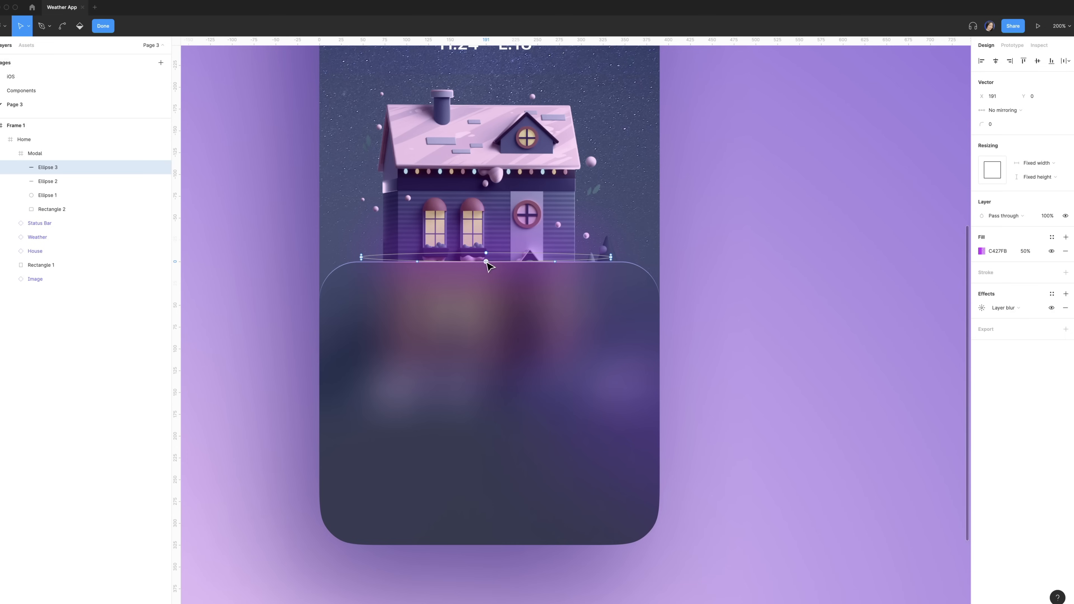
scroll(486, 261, up, 2)
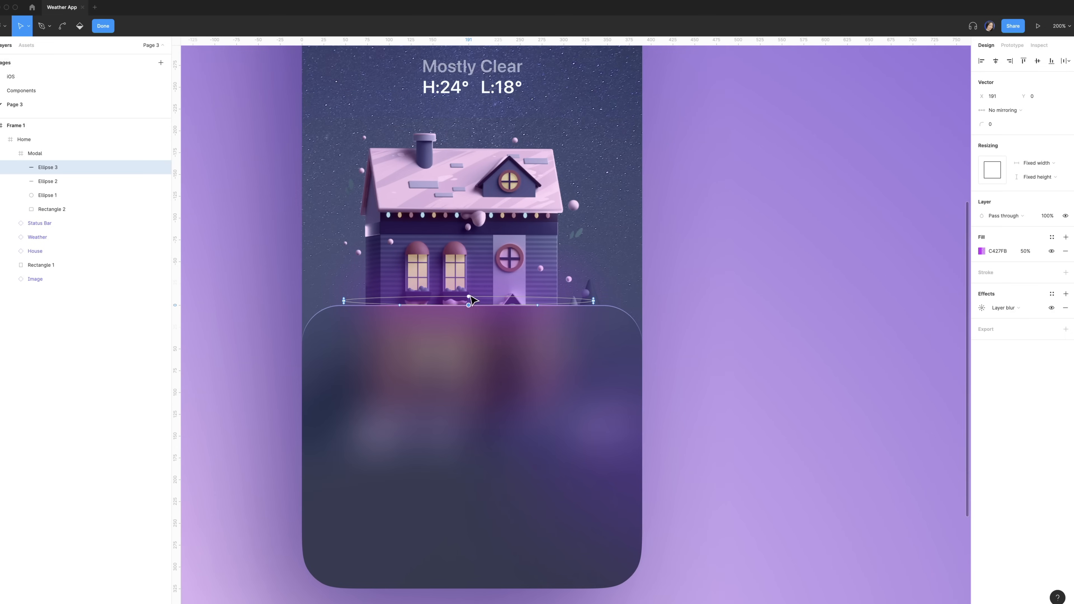
click(469, 297)
click(1036, 98)
text(-7)
key(Return)
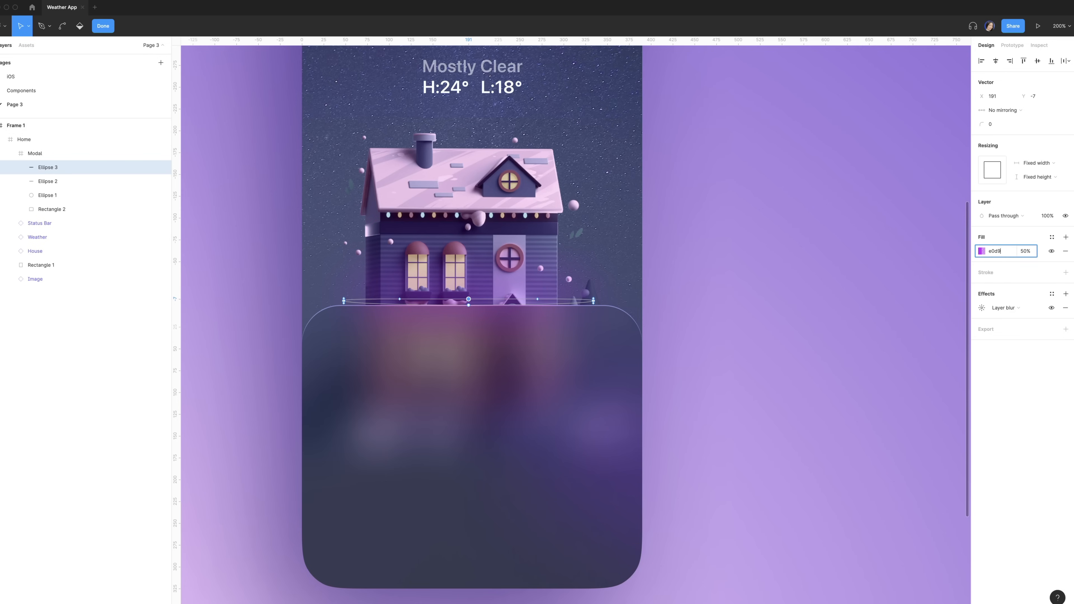
Step: Set the thin ellipse's fill to E0D9FF at 100% opacity and its layer blur to 10
text(100)
key(Return)
click(981, 307)
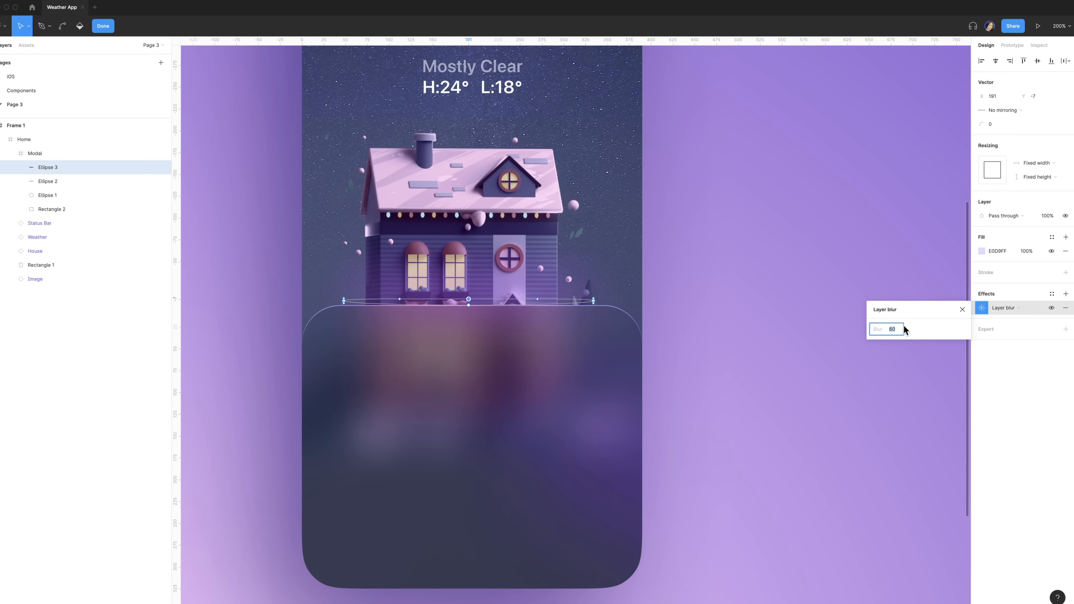
text(10)
key(Return)
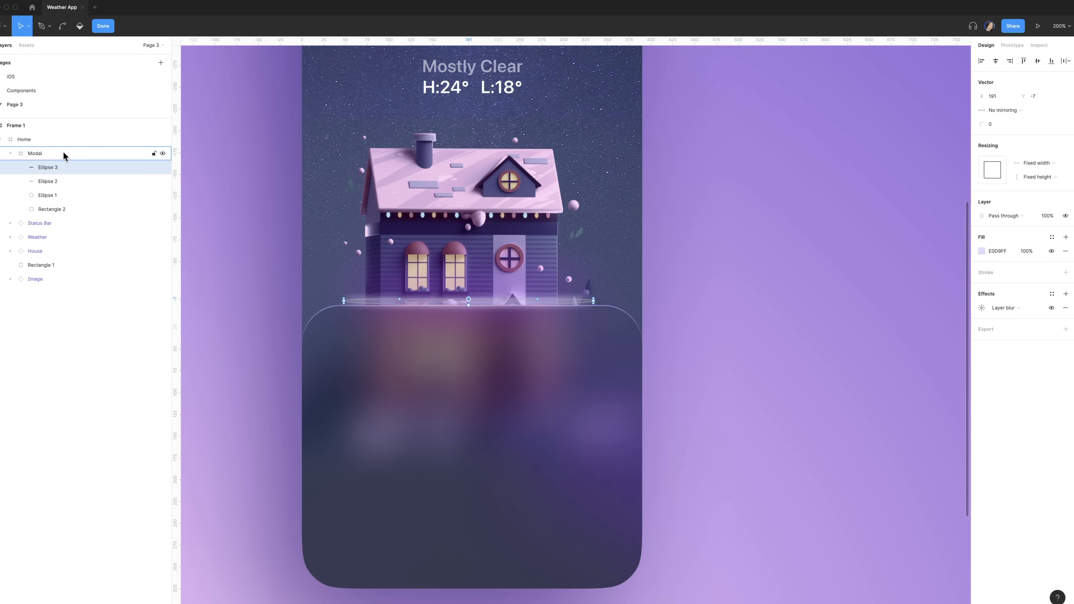
Step: Turn on content clipping for the Modal frame so the glow ellipses are cut off at its edges
click(58, 153)
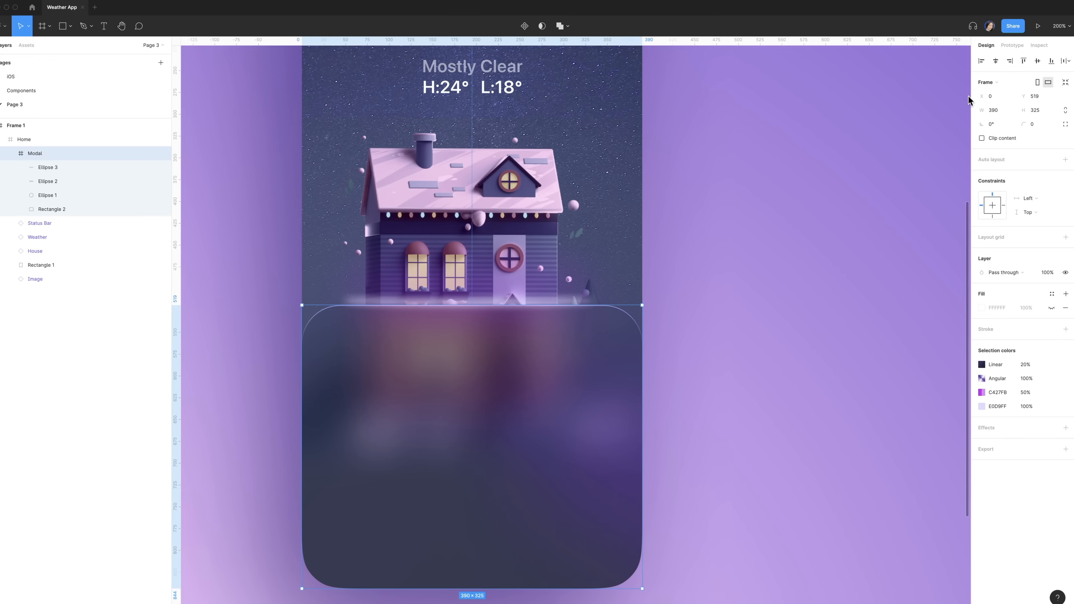
click(980, 138)
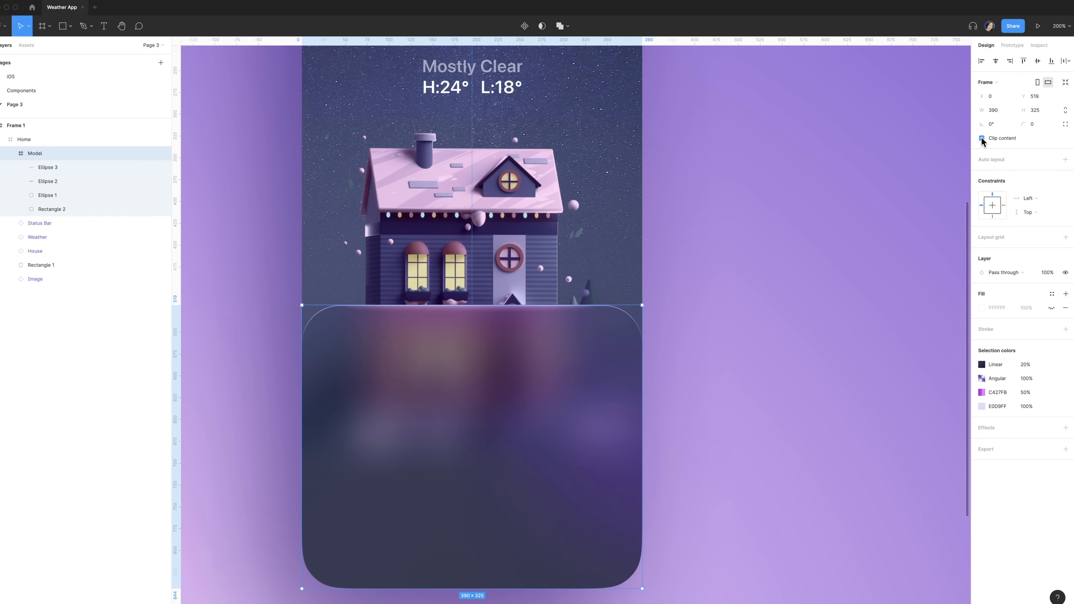
click(673, 302)
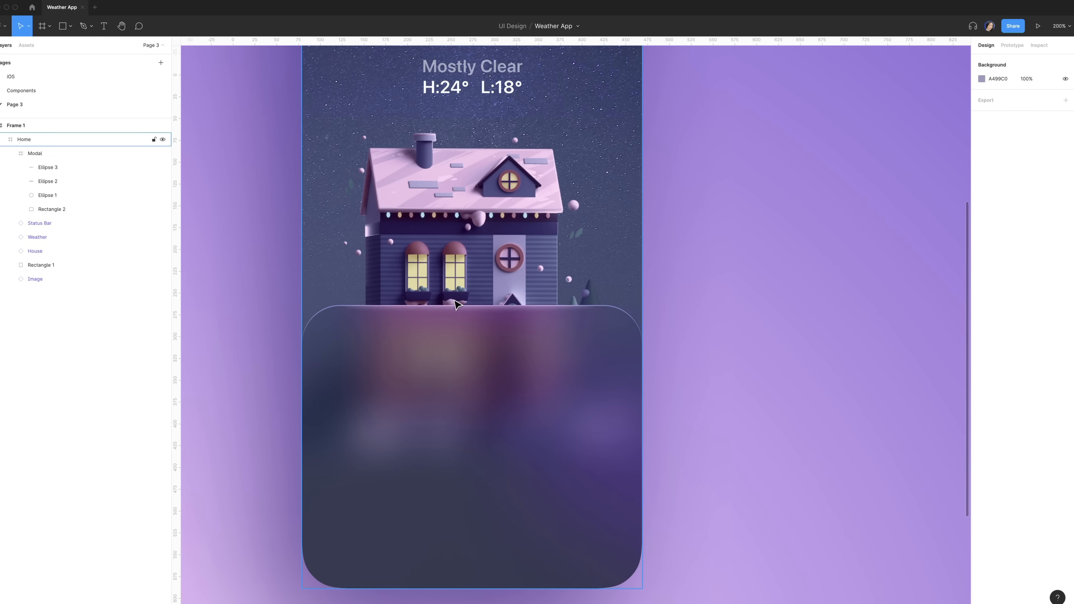
Step: Add a 390 × 49 frame inside the modal, centred horizontally and aligned to the modal's upper edge
key(f)
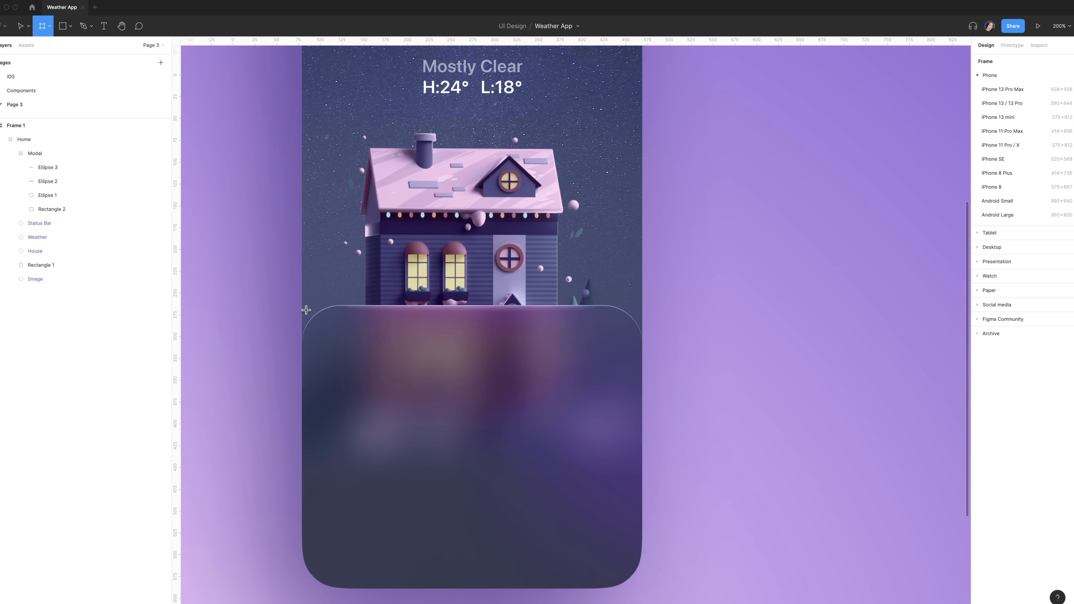
drag(307, 309, 354, 346)
drag(408, 368, 641, 362)
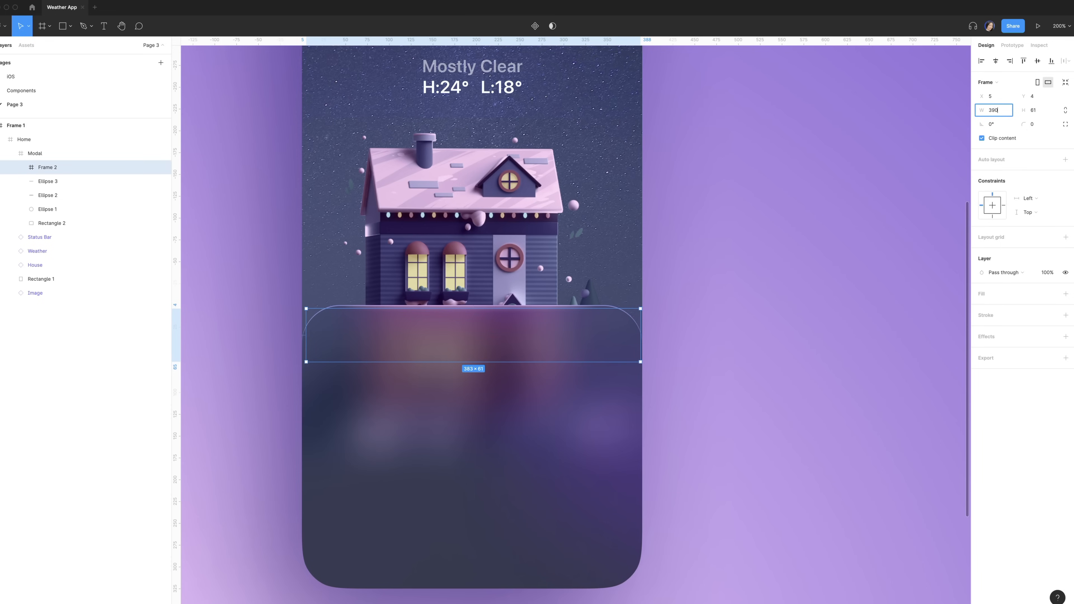
click(1036, 116)
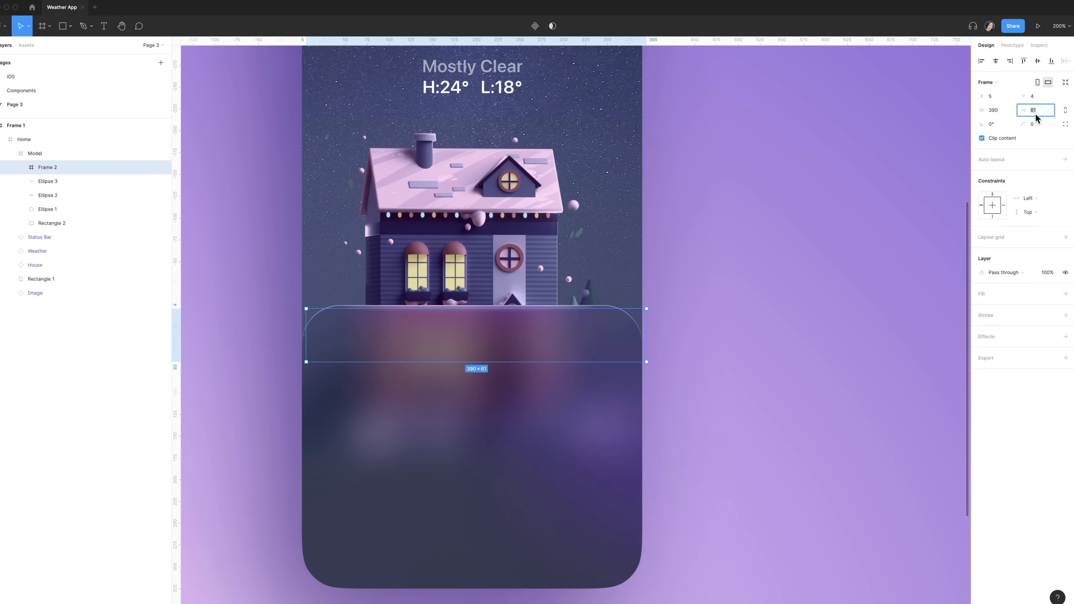
text(49)
key(Return)
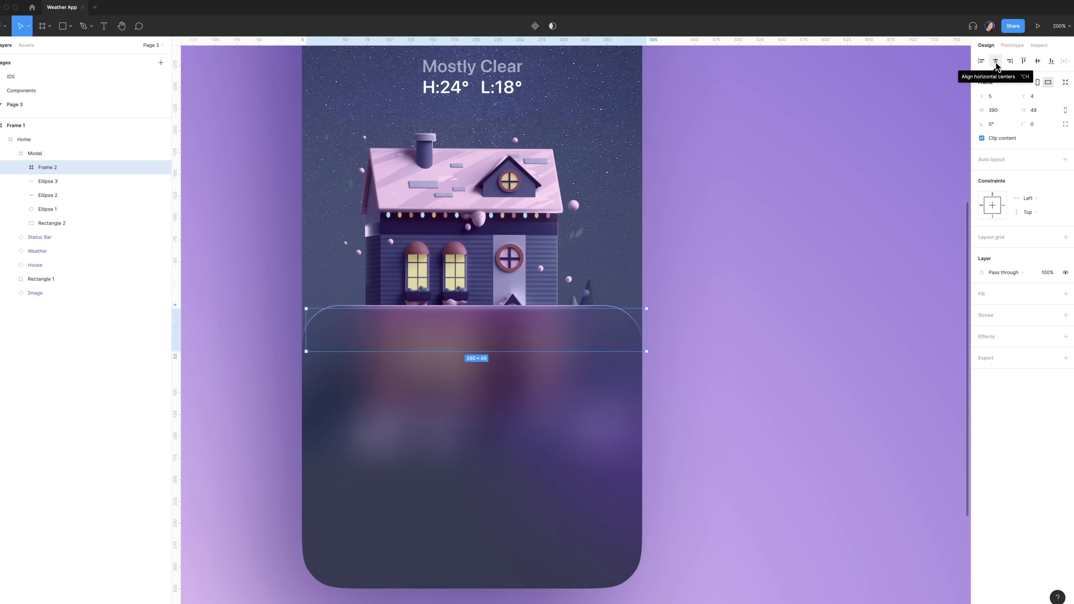
click(996, 62)
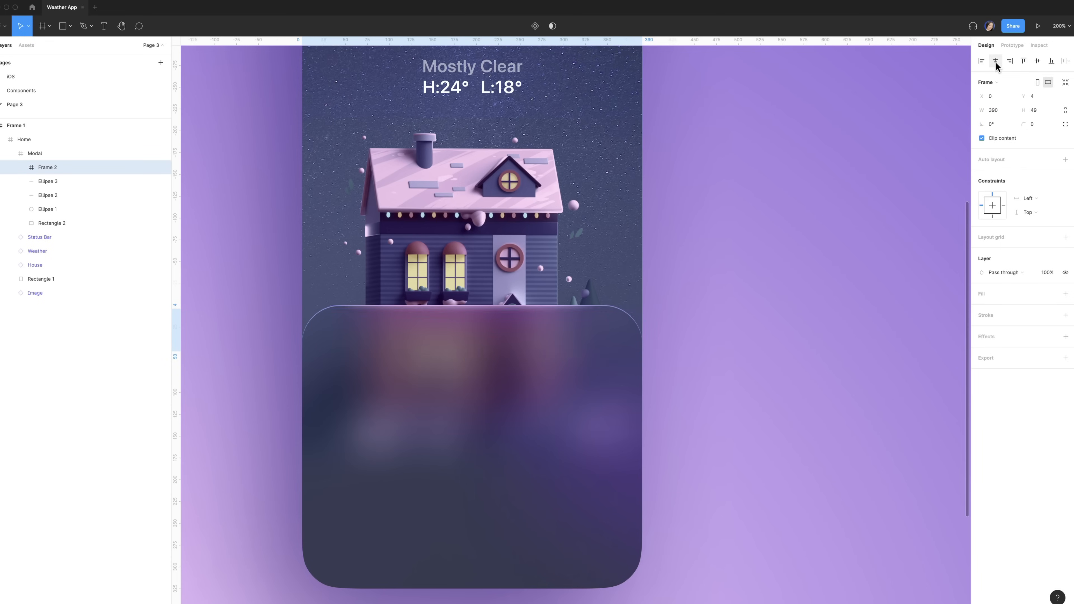
click(1024, 62)
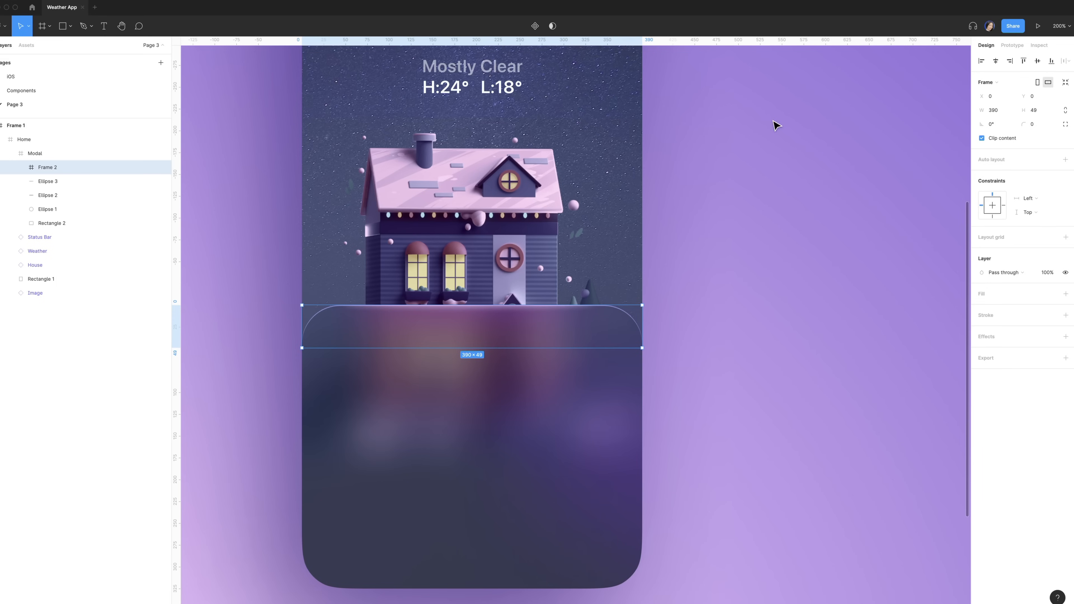
Step: Draw a rectangle in the new header frame, size it 48 × 5 and place it at X 171, Y 8
key(r)
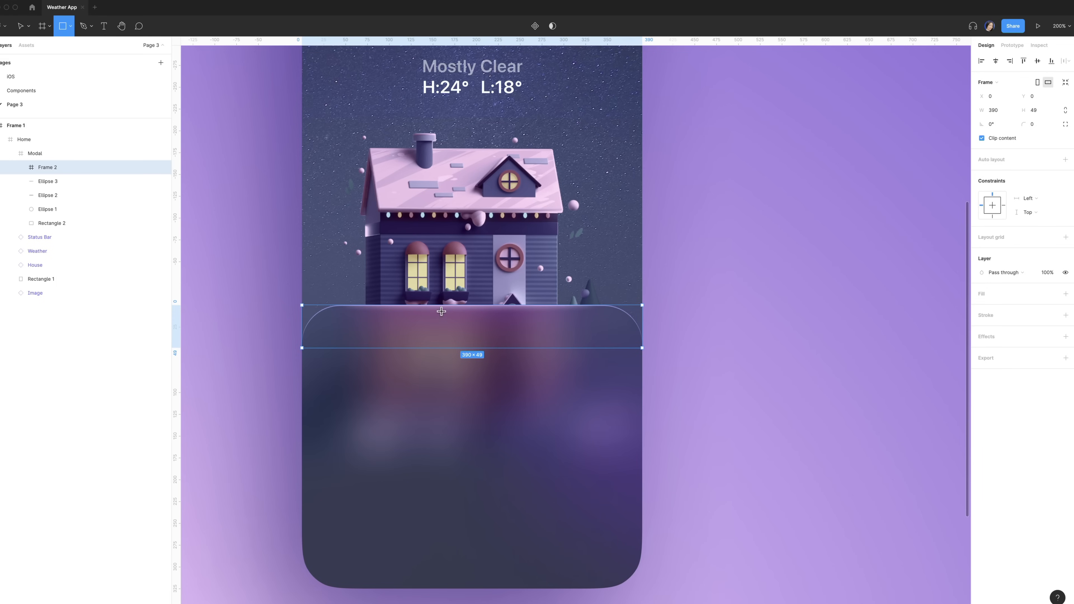
drag(442, 311, 490, 322)
click(994, 96)
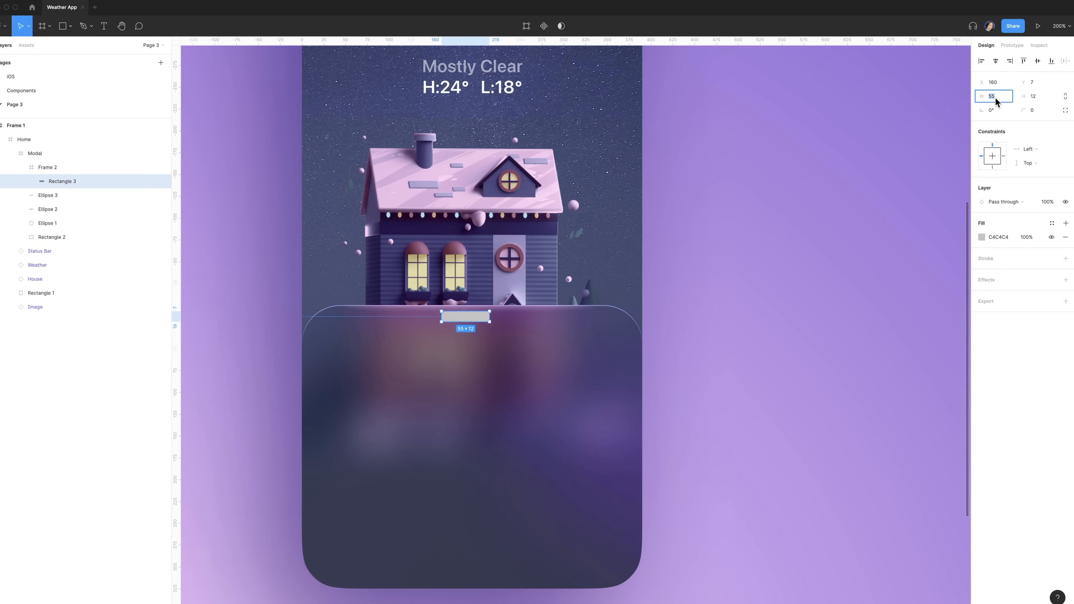
text(48)
click(1042, 99)
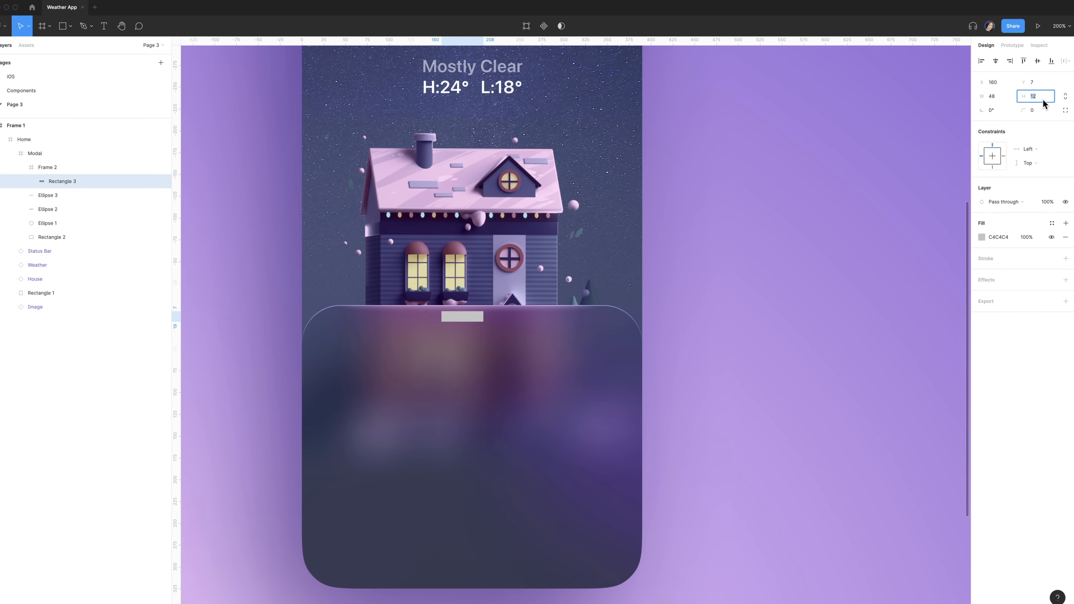
text(5)
click(999, 82)
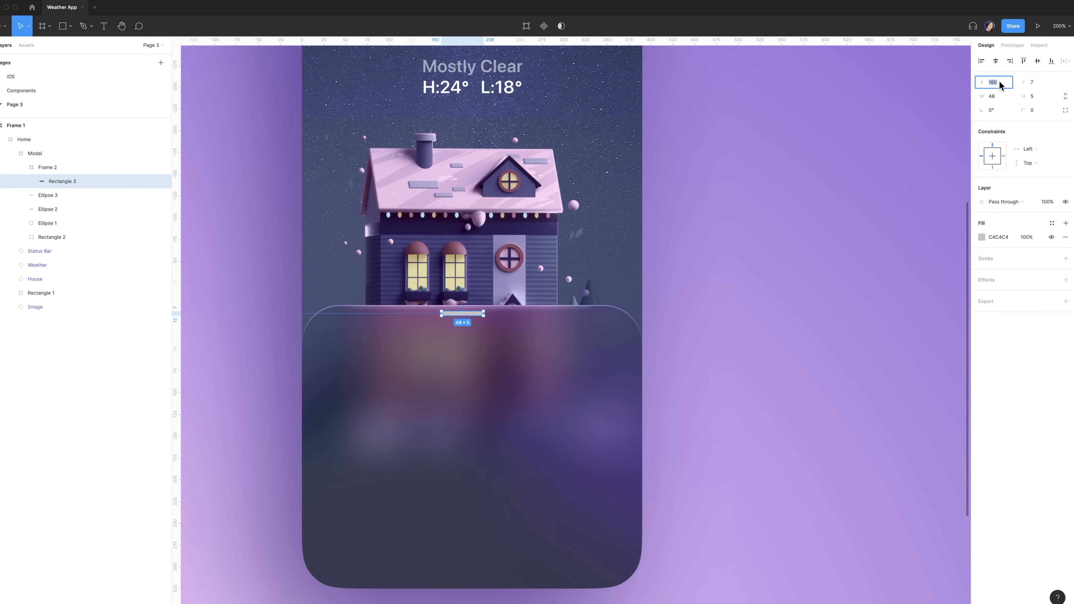
text(171)
key(Return)
Step: Give the small handle rectangle a corner radius of 10 and a 000000 fill at 30% opacity
click(1041, 111)
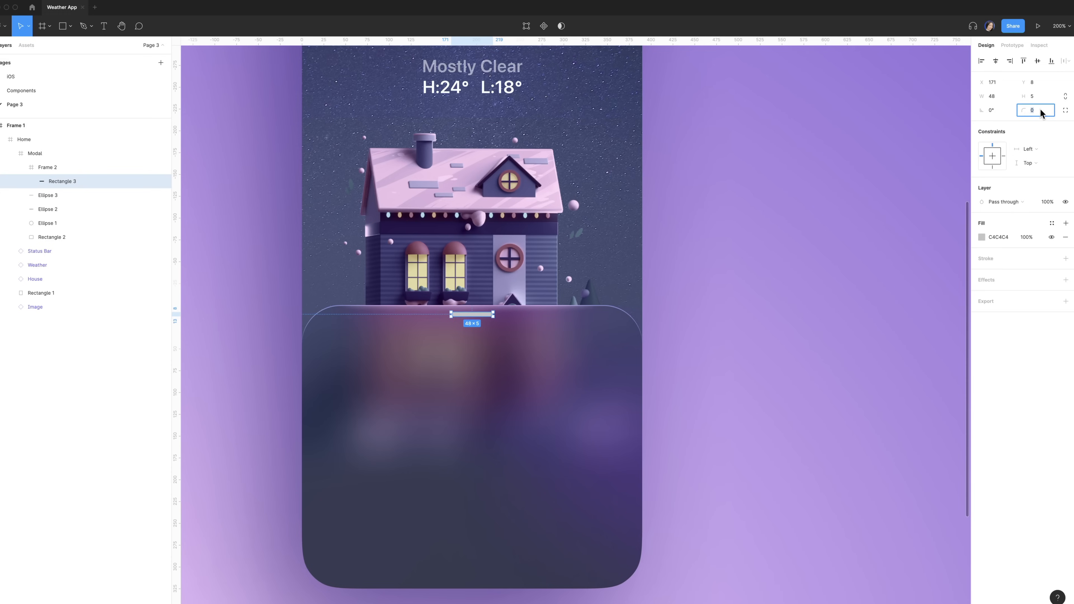
text(10)
key(Return)
click(997, 240)
text(000000)
click(1025, 237)
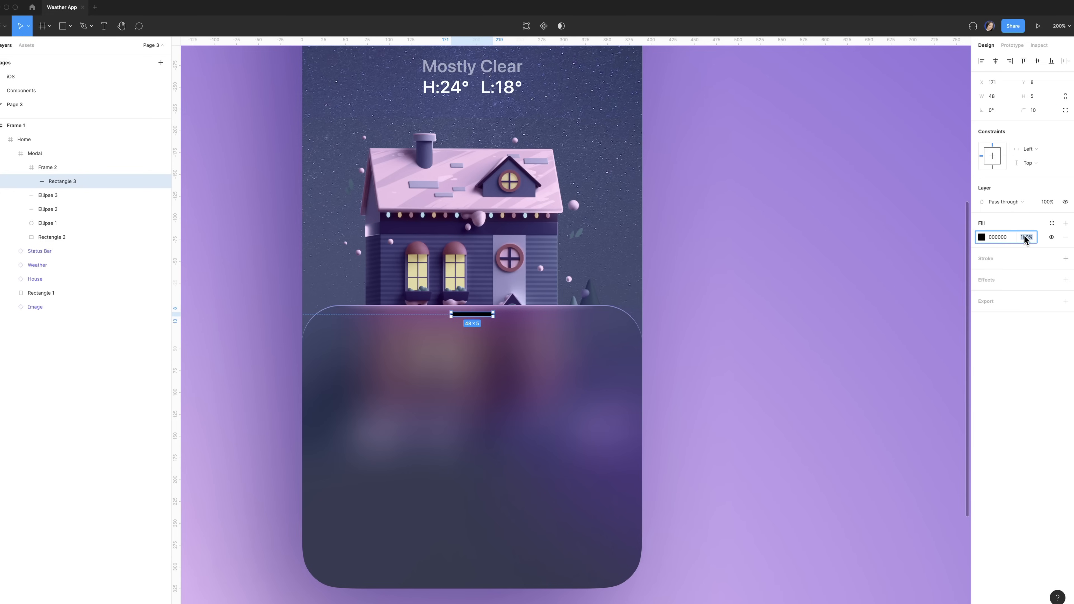
text(30)
Step: Draw a horizontal line across the header frame, set its width to 390, centre it horizontally and move it down to Y 50
click(470, 392)
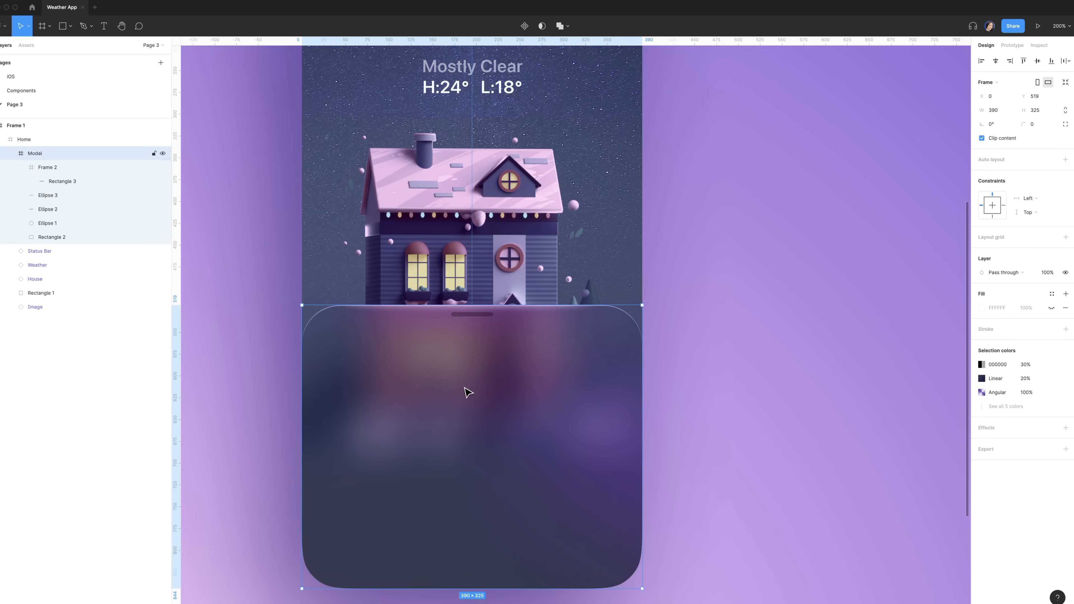
key(l)
drag(303, 346, 642, 357)
click(1006, 96)
text(39)
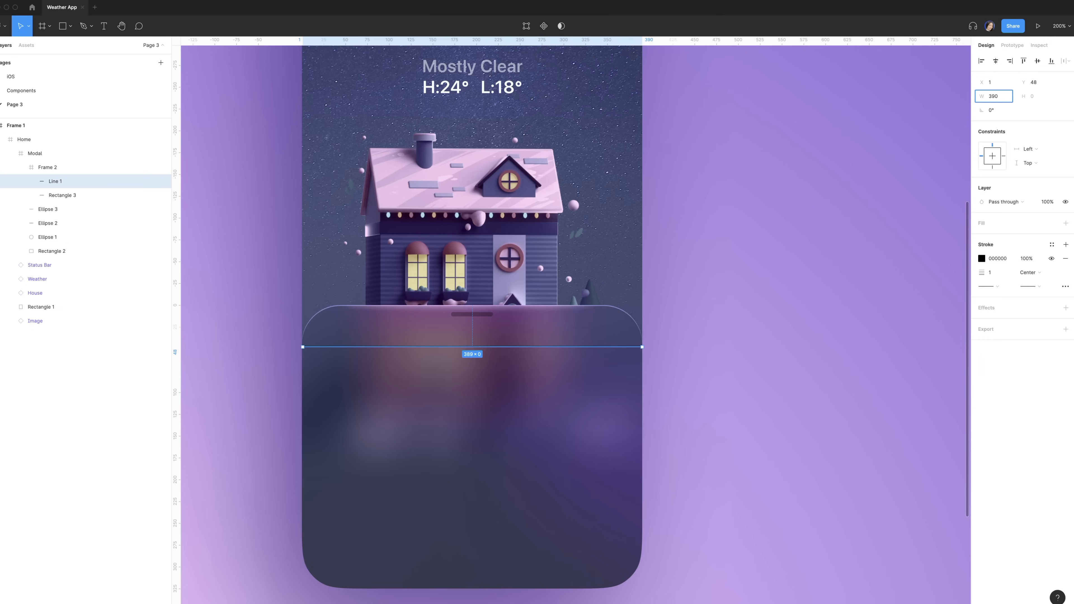
click(995, 62)
key(Down)
key(Down)
Step: Set the line's stroke to FFFFFF at 50% opacity and move the line up to Y 49
click(994, 259)
text(fff)
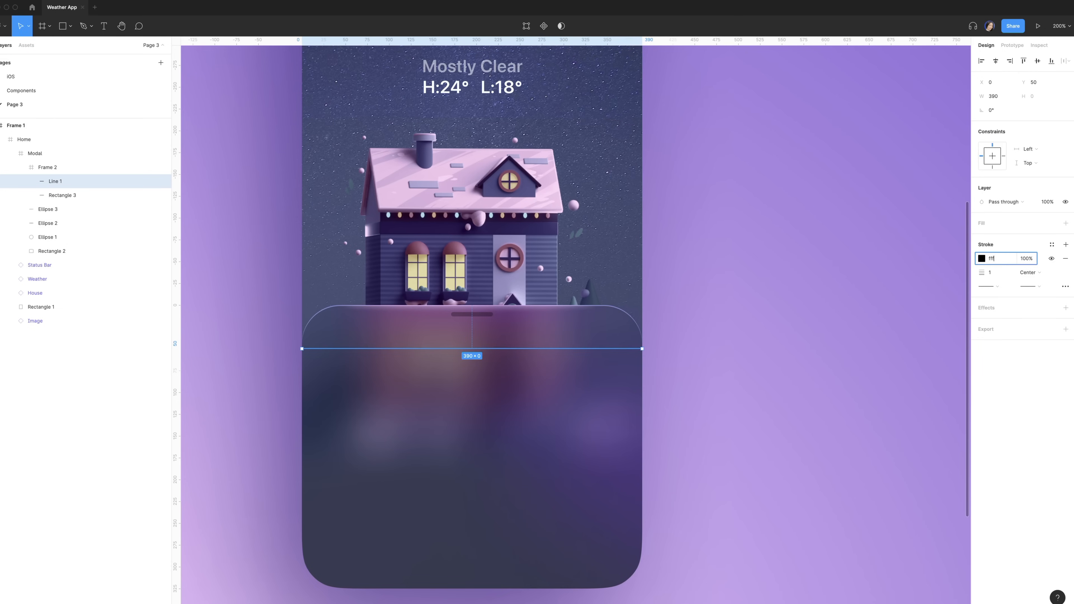
text(ffff)
key(Tab)
text(50)
key(Return)
key(Up)
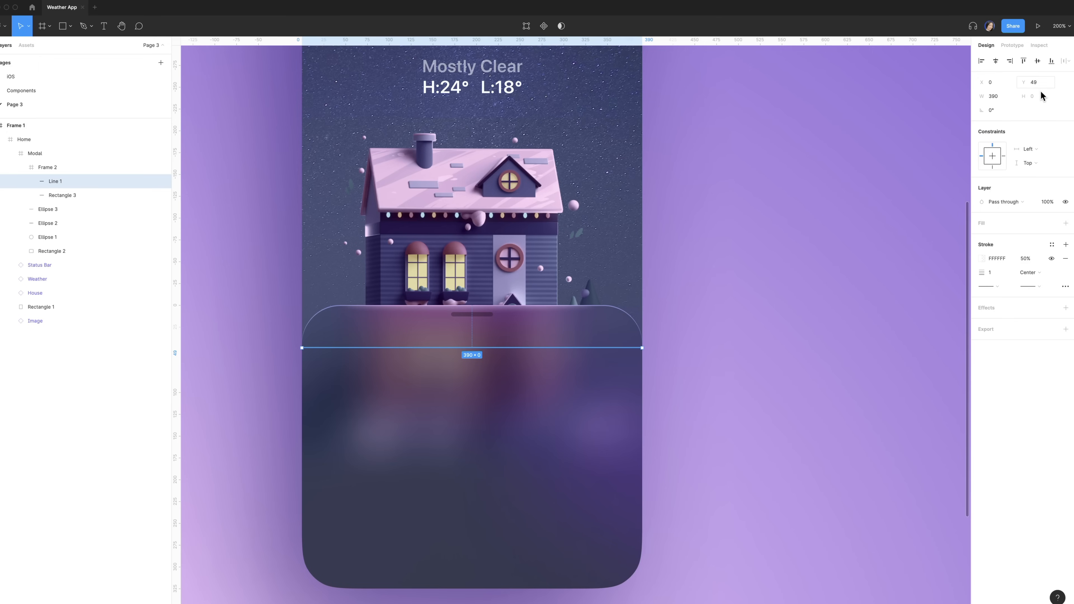
Step: Change the blend mode of the line's stroke to Overlay
click(981, 259)
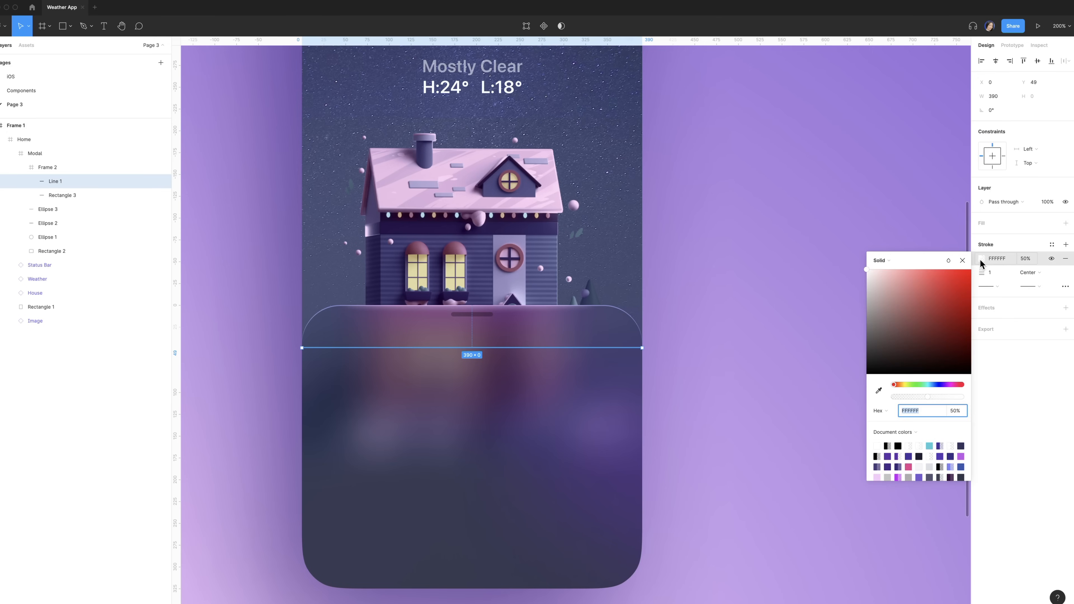
click(949, 260)
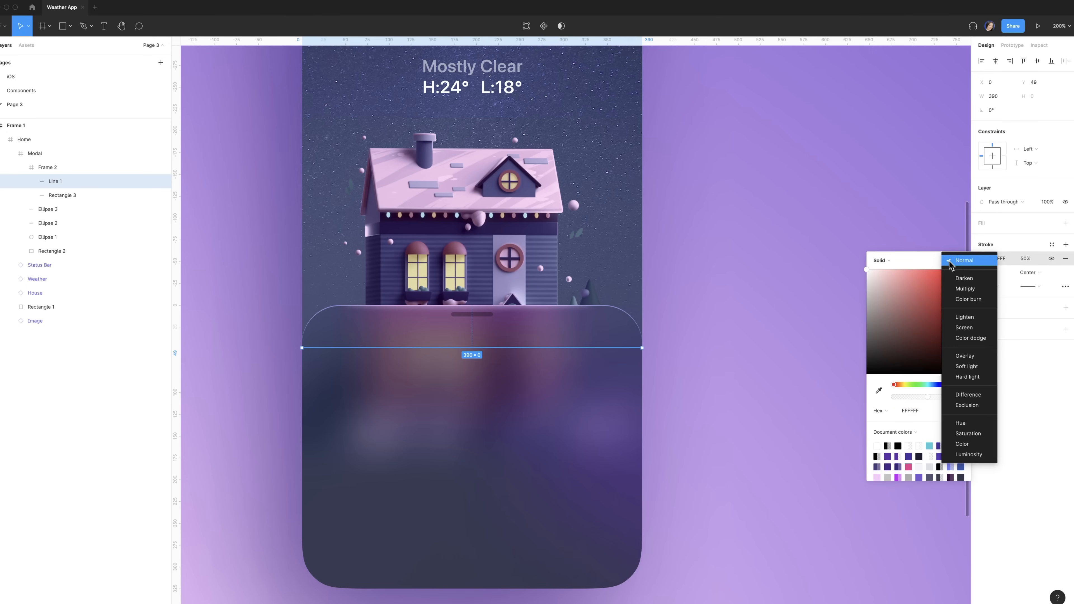
click(972, 356)
click(999, 349)
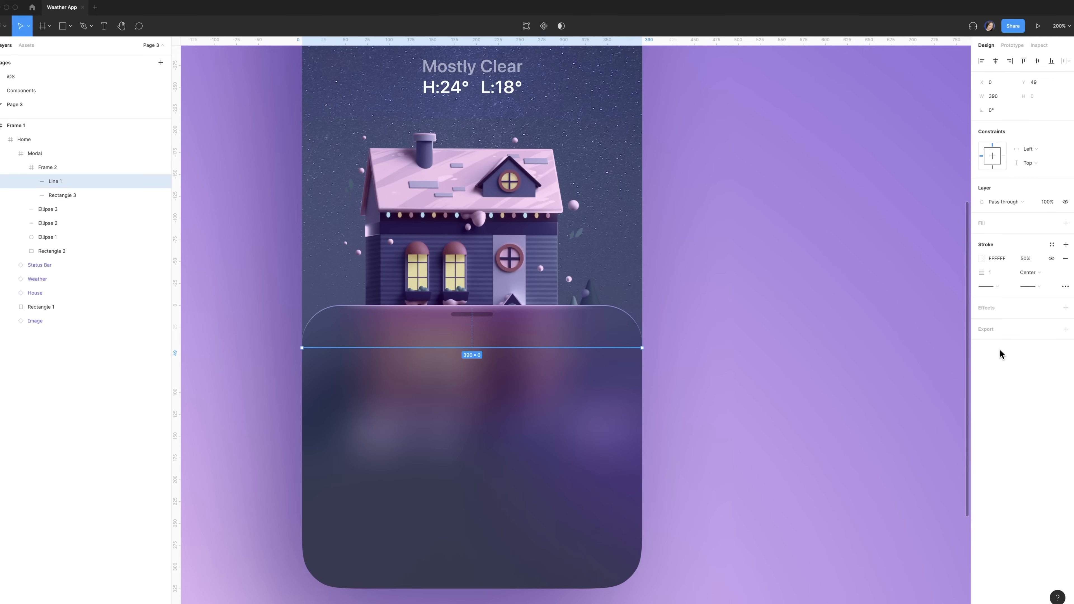
Step: Add a drop shadow to the line with Y 1, blur 0 and 20% opacity, and open the shadow's blend mode options
click(986, 307)
click(981, 321)
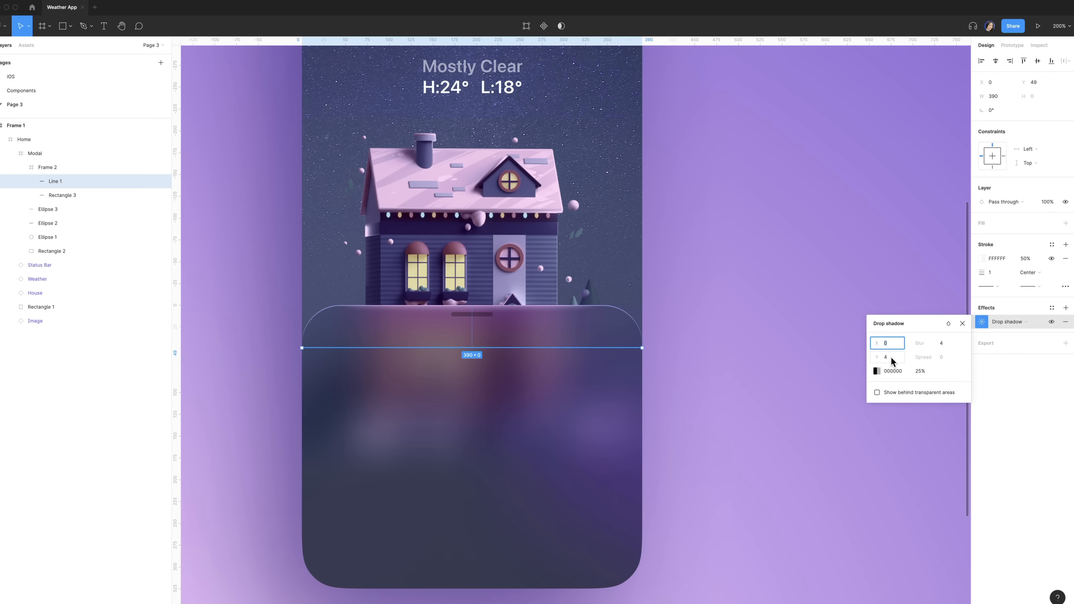
text(1)
key(Tab)
text(0)
click(921, 373)
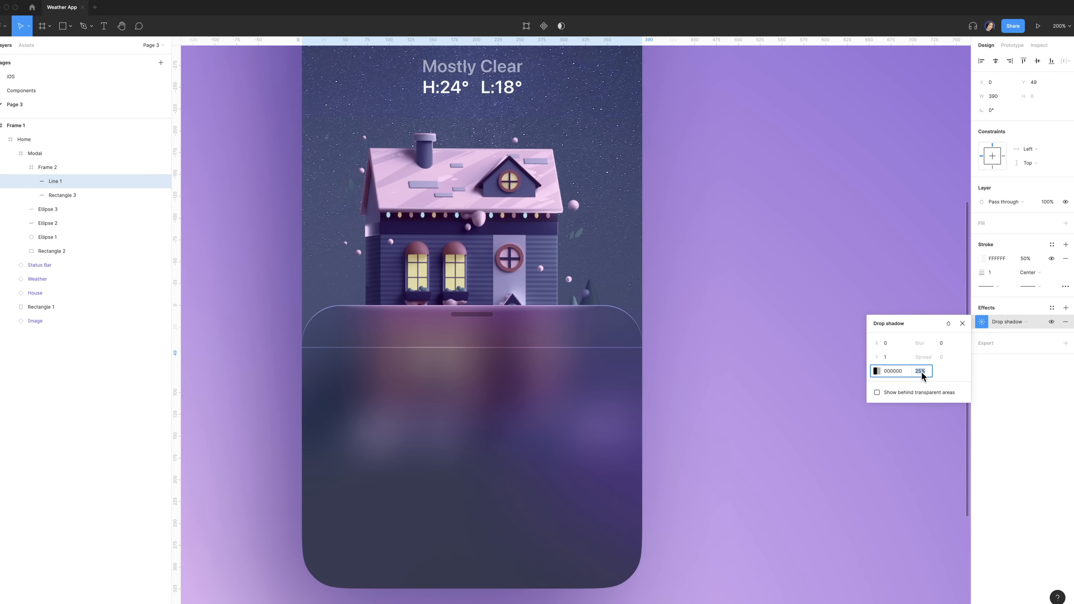
text(20)
key(Return)
click(949, 324)
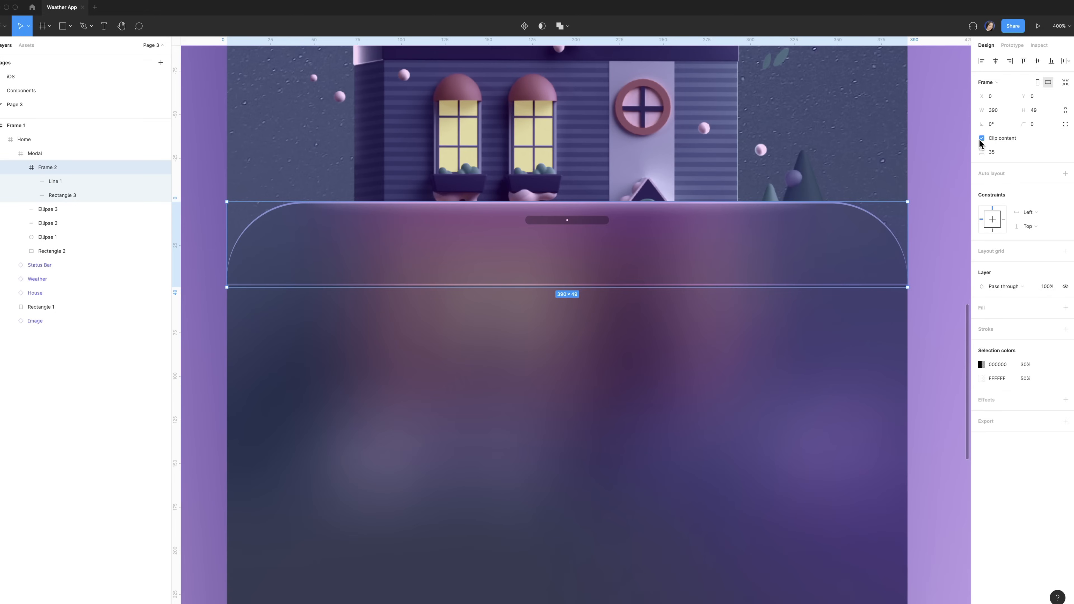
Step: Turn off content clipping for the header frame and rename its rectangle Indicator and its line Separator
click(981, 139)
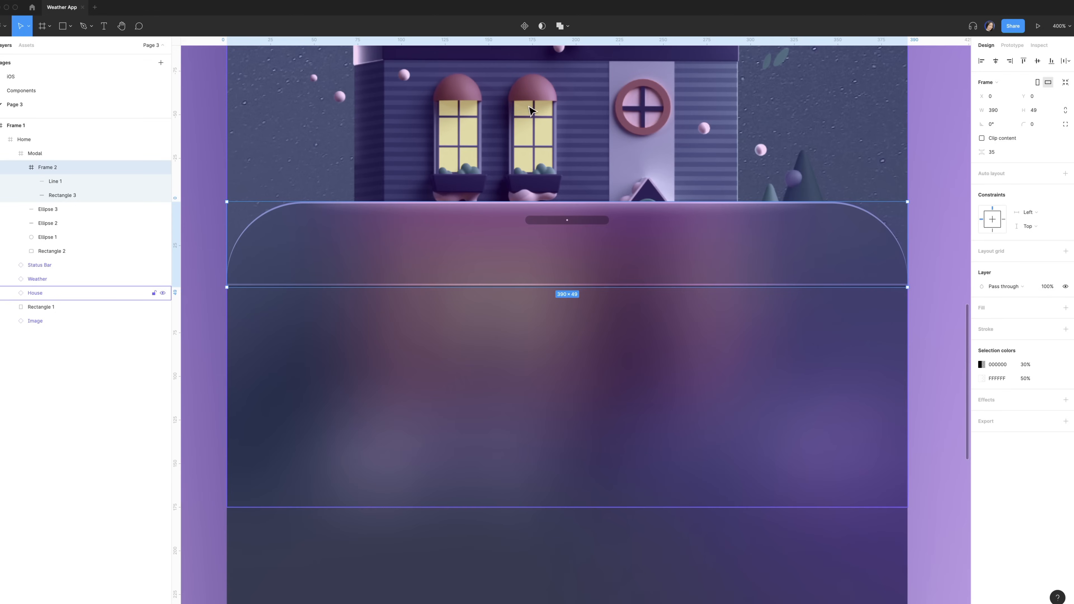
click(69, 197)
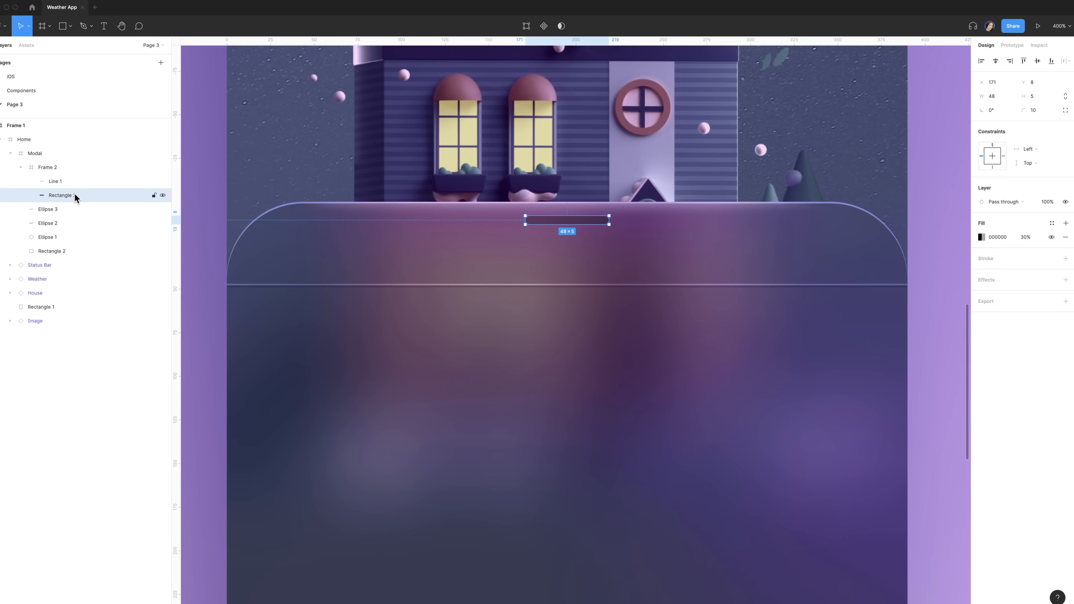
double_click(73, 196)
text(Ind)
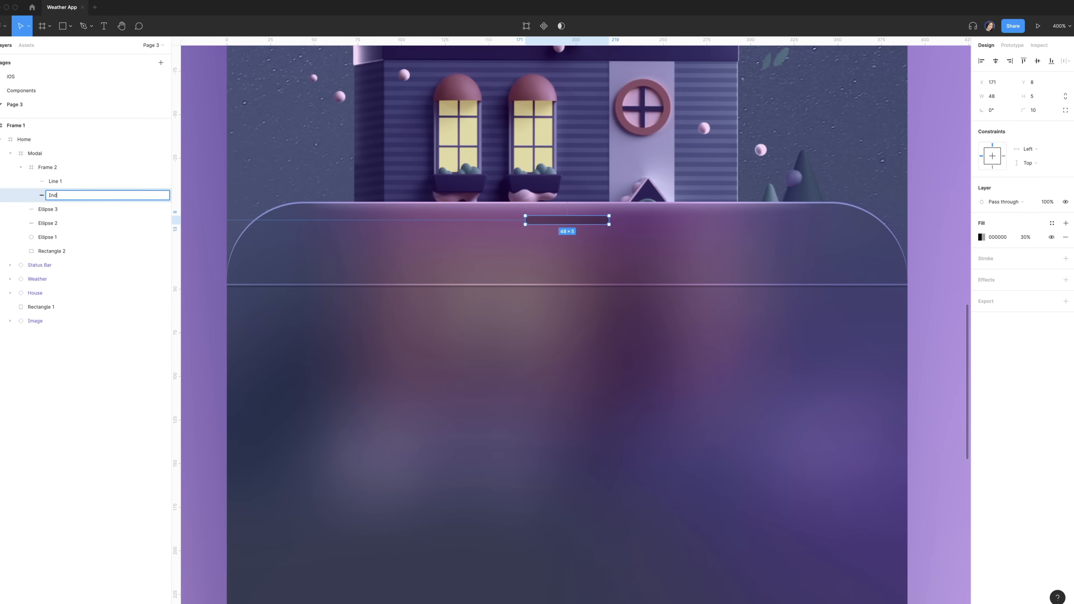
text(icator)
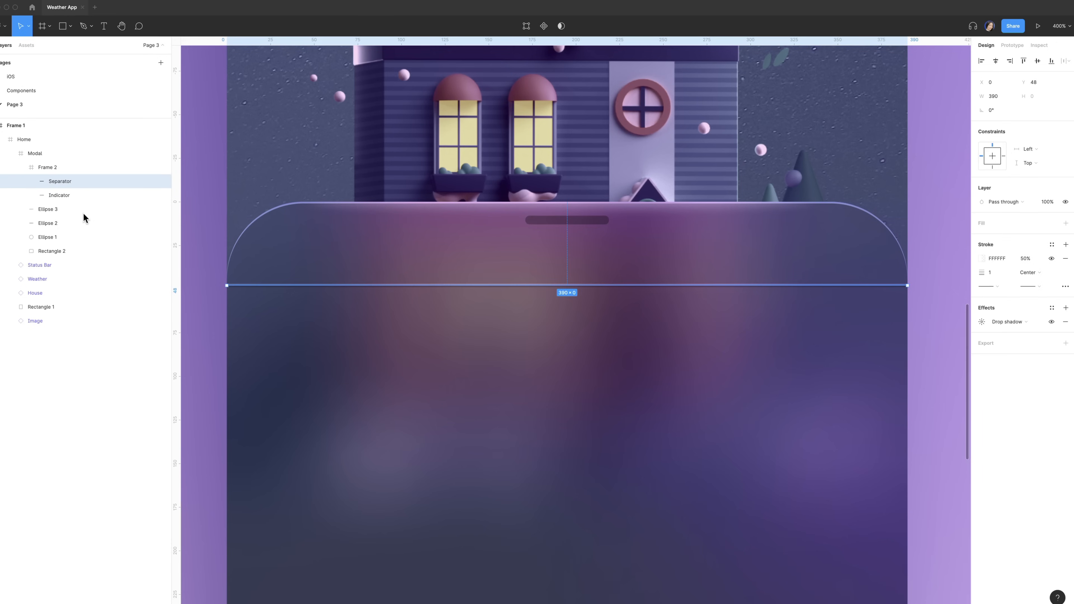
Step: Move the Separator line down to Y 49, then duplicate it and name the copy Underline
key(Down)
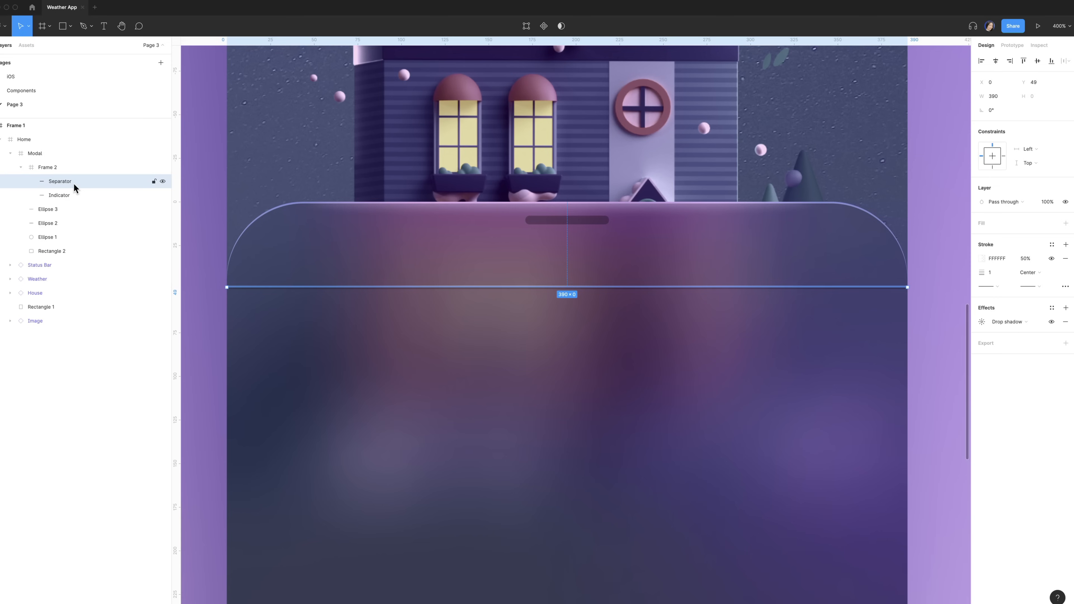
key(ctrl+d)
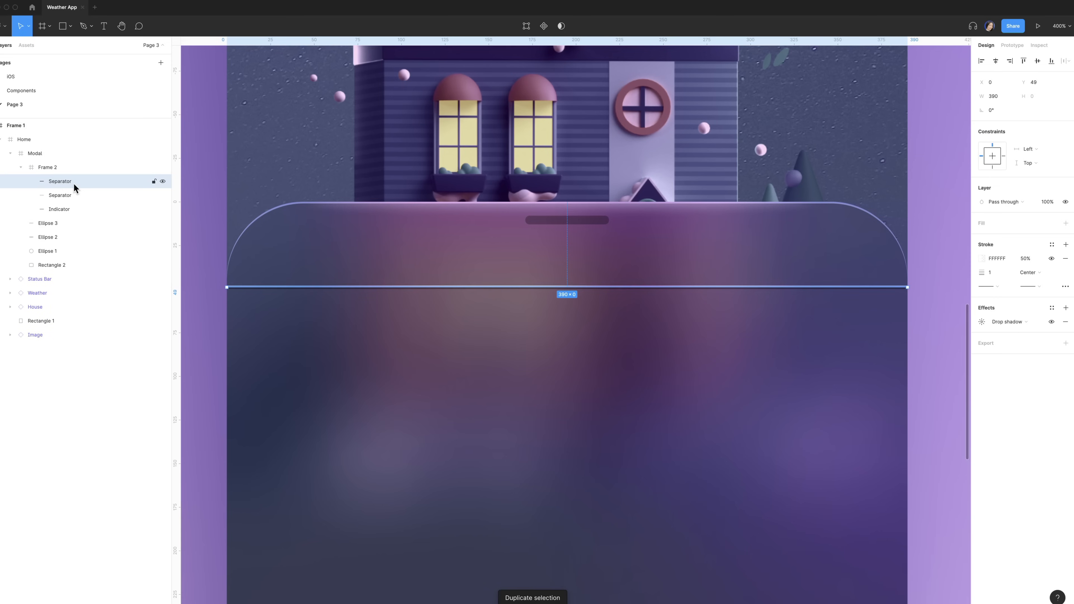
double_click(58, 182)
text(unde)
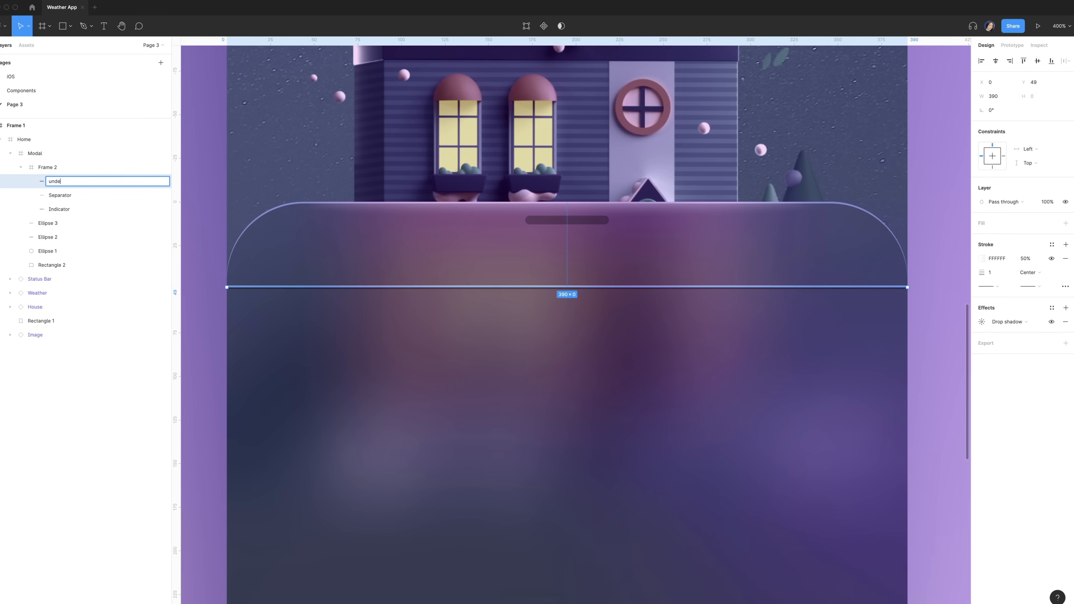
text(rline)
key(Return)
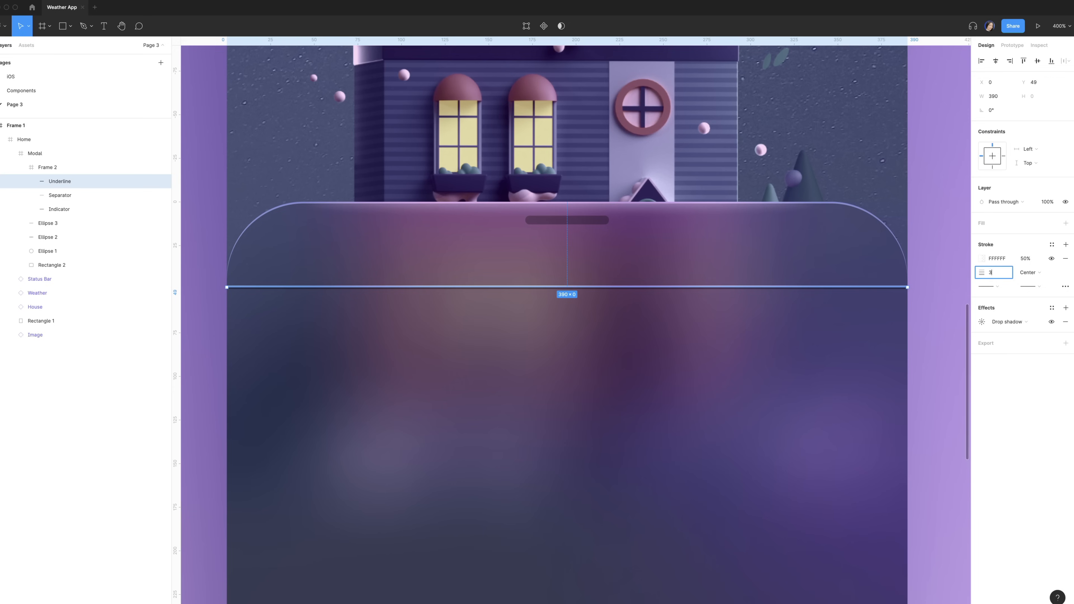
Step: Set the Underline stroke's width to 3 and its alignment to Outside
text(3)
click(1045, 273)
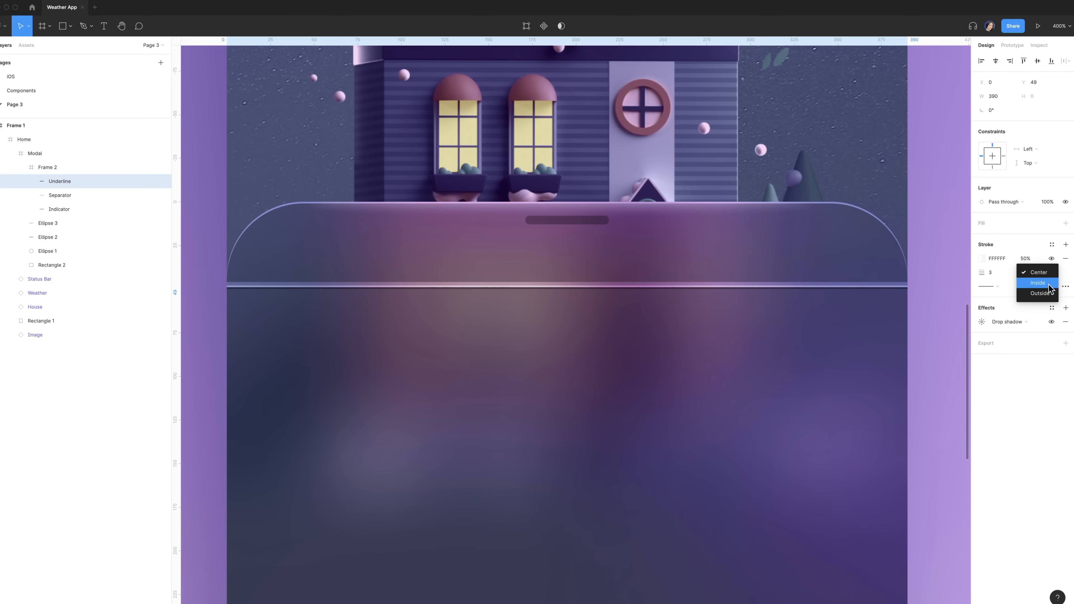
click(1047, 293)
Step: Change the Underline stroke to a linear gradient, add a middle stop, and move the end stop inward to about two-fifths of the line
click(982, 259)
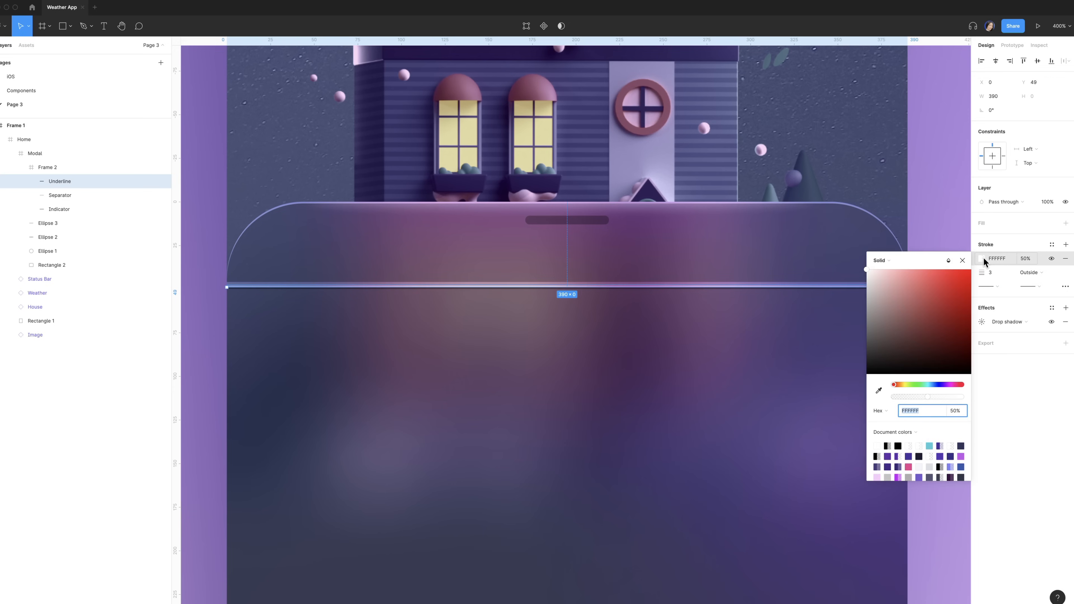
click(903, 260)
click(902, 273)
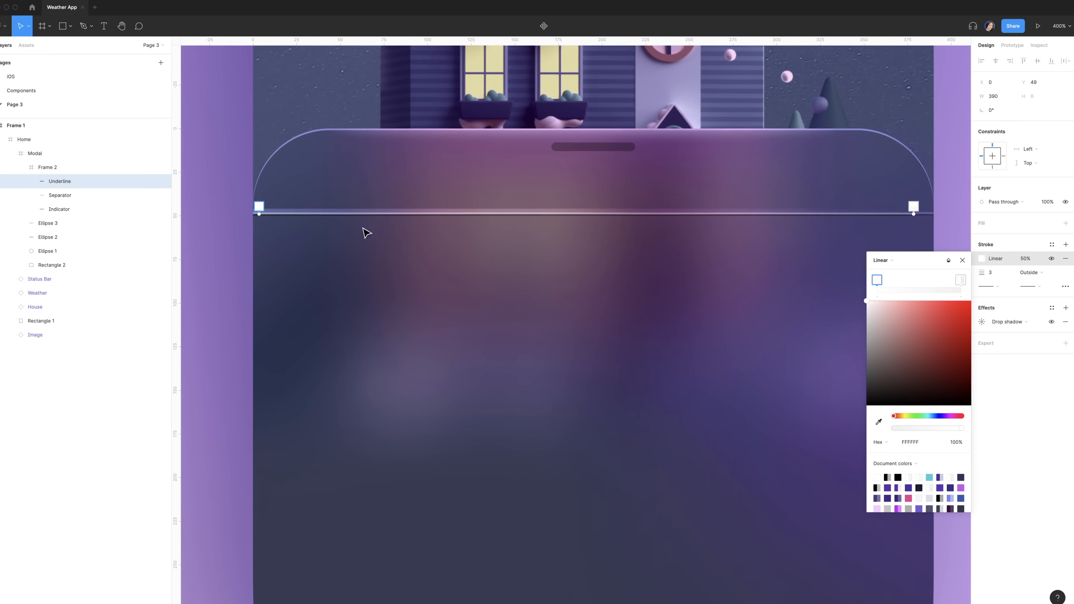
click(400, 210)
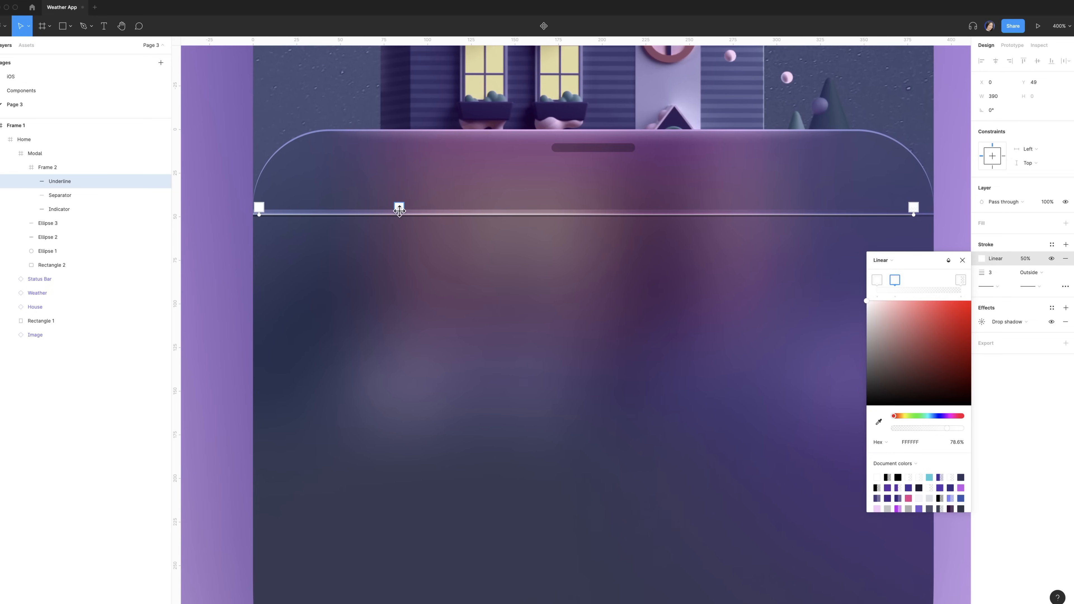
drag(913, 207, 531, 235)
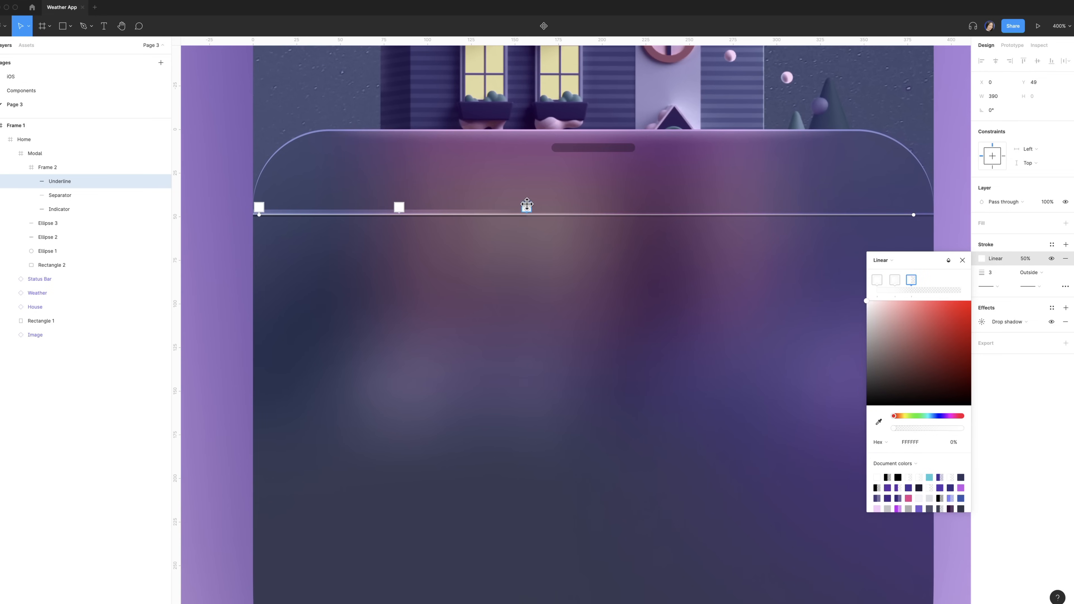
Step: Make the Underline gradient's two outer stops transparent and its middle stop fully opaque, and finish editing the gradient
click(259, 207)
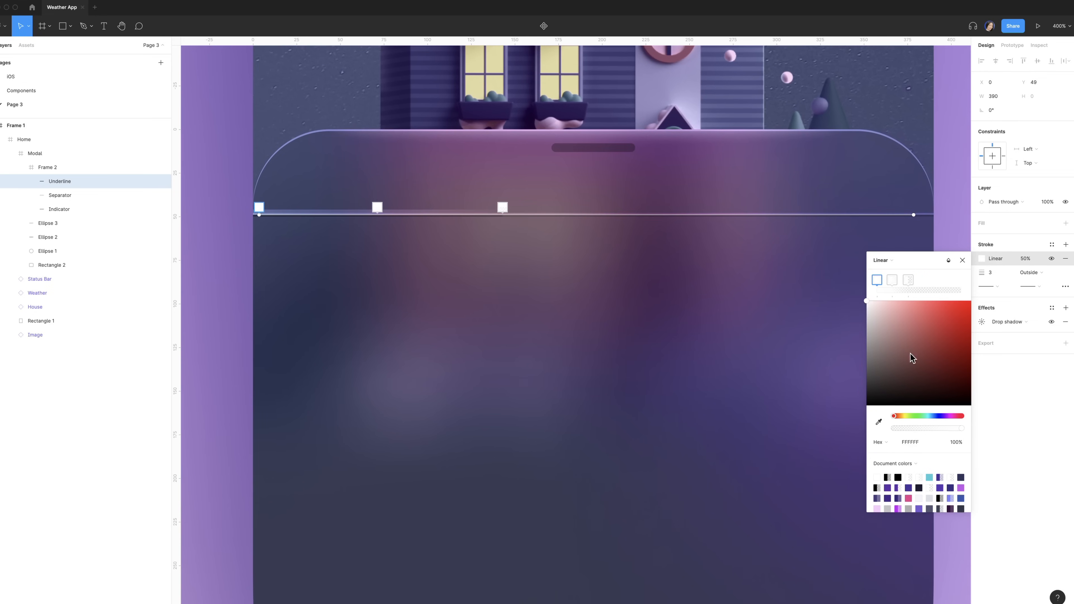
click(897, 428)
click(380, 207)
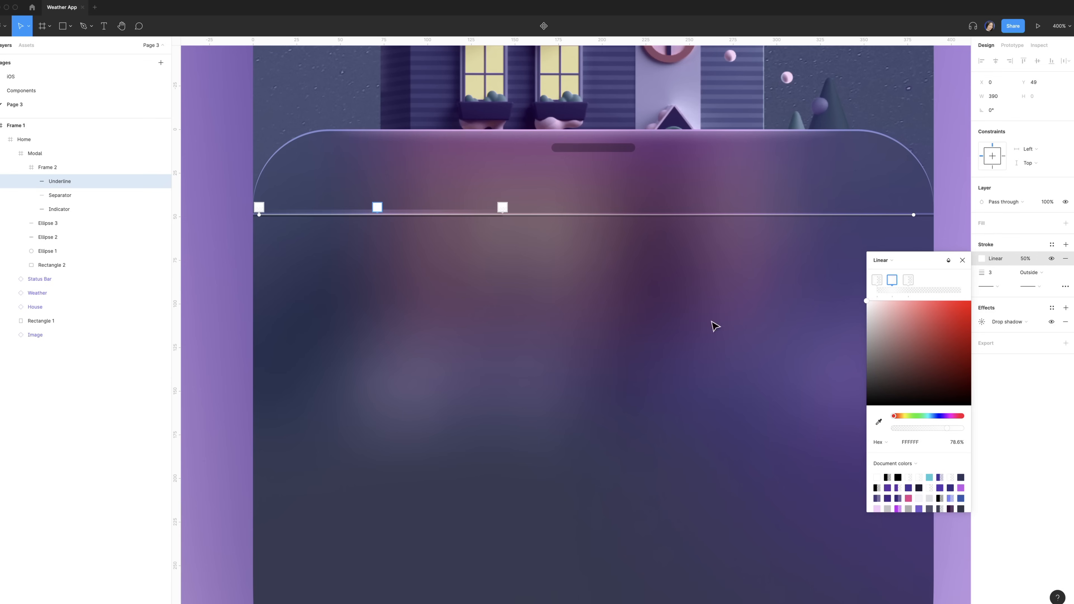
click(960, 428)
click(502, 207)
click(895, 428)
key(Escape)
key(Escape)
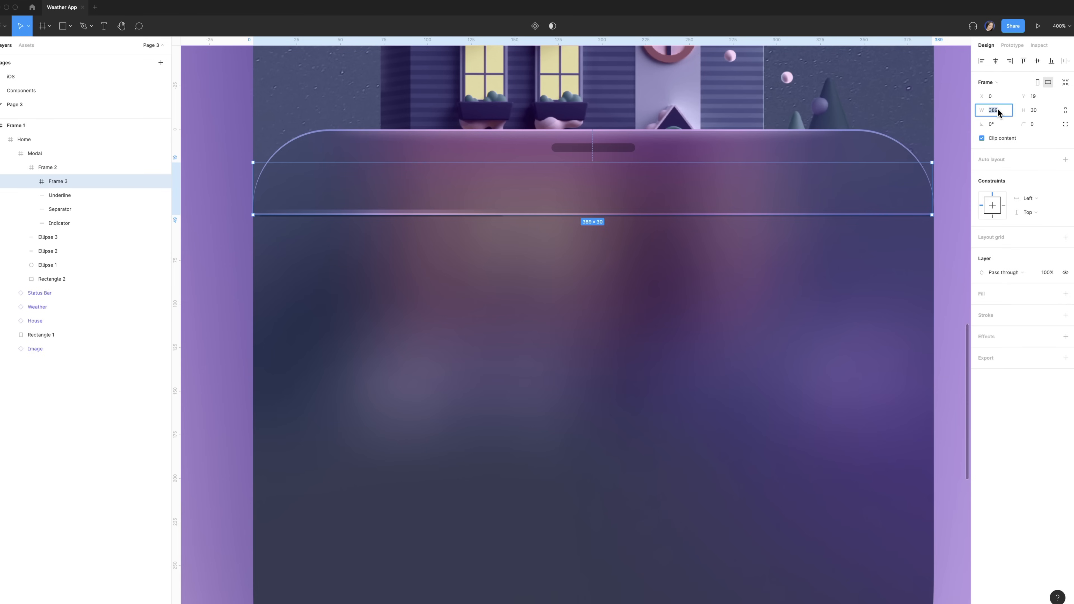
Step: Resize the new frame inside the modal header to 390 × 16 and align it to the header's lower edge
text(390)
key(Tab)
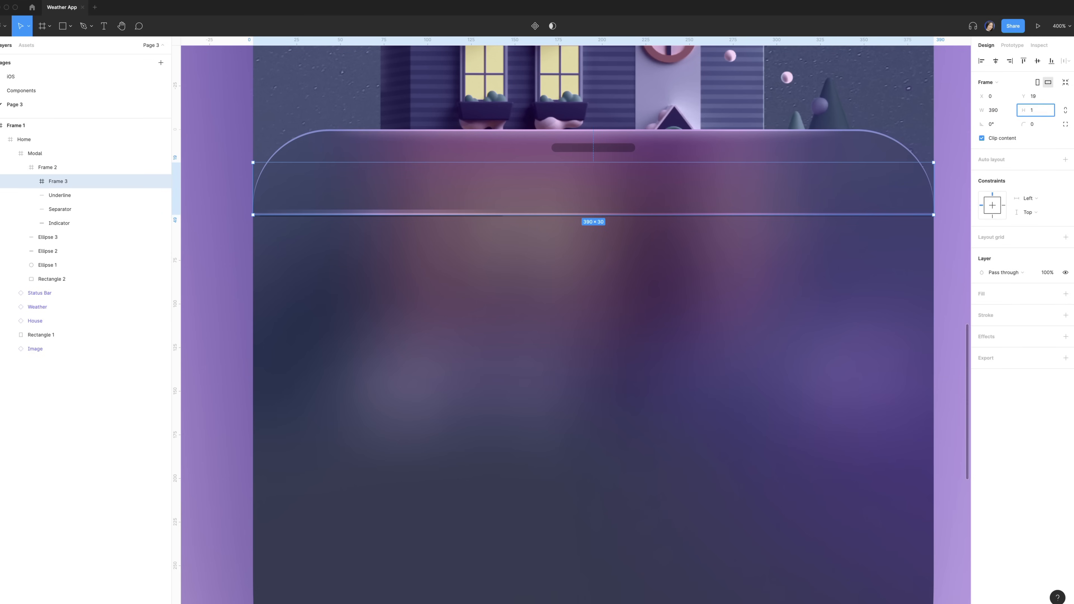
text(16)
key(Return)
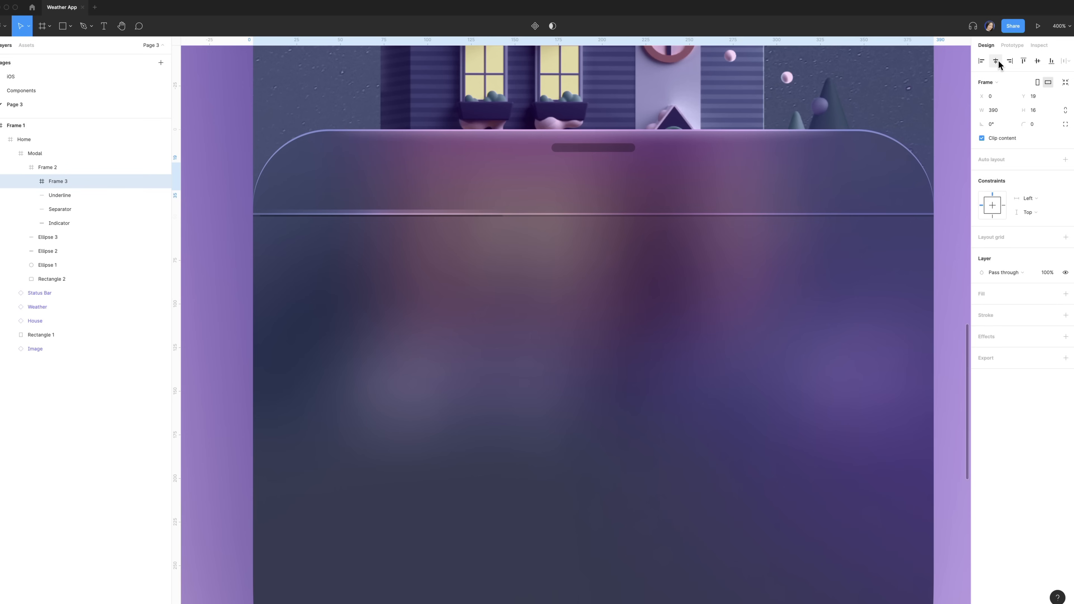
click(1051, 61)
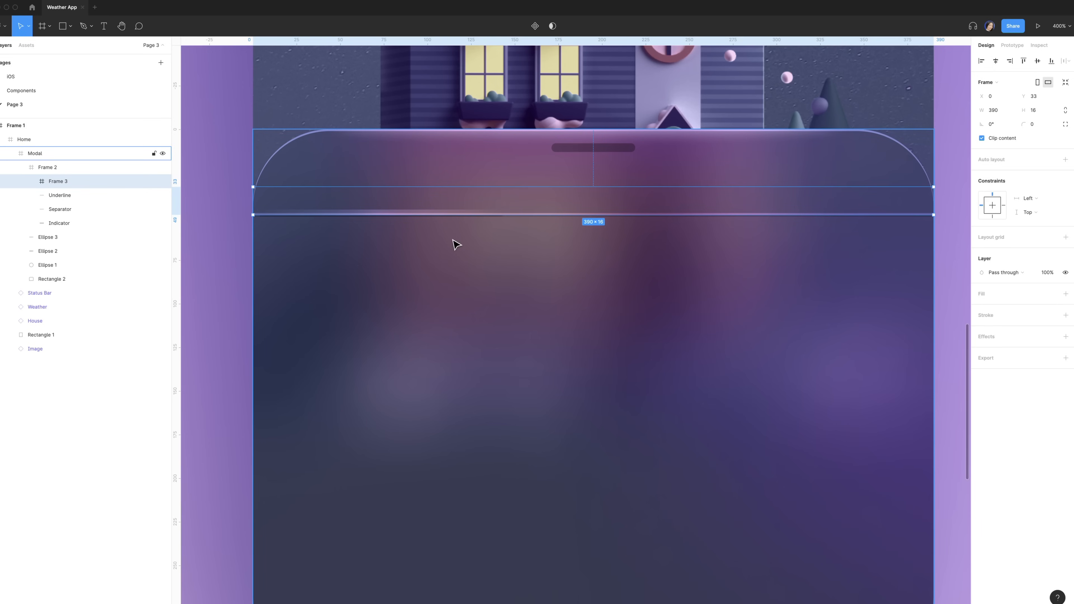
Step: Add the text "Hourly Forecast" inside the 390 × 16 frame, aligned to its left edge and centered vertically
key(t)
click(312, 206)
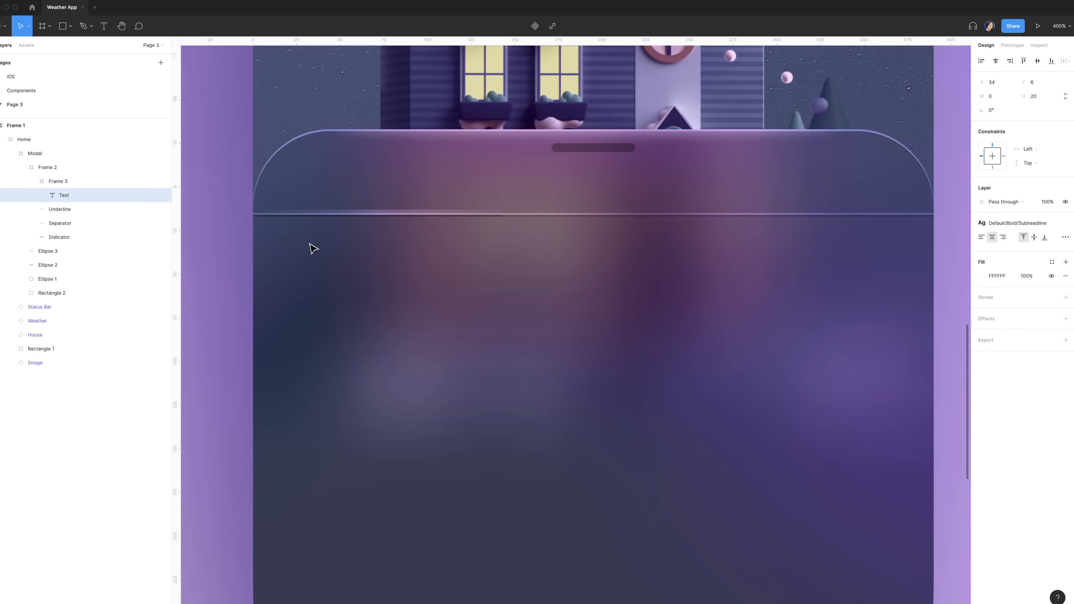
text(Hourly Forecast)
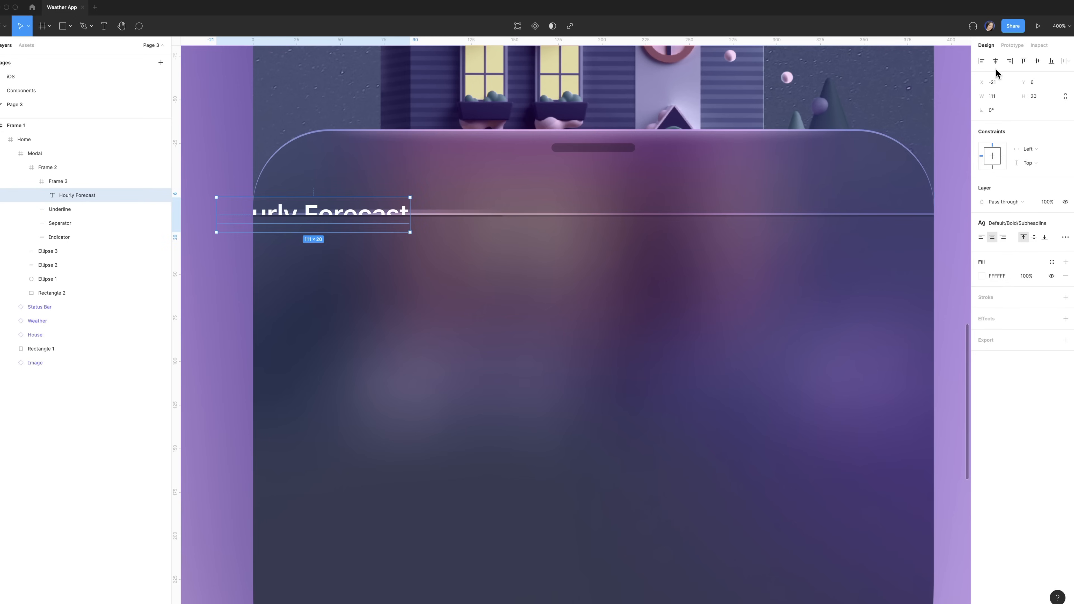
click(982, 61)
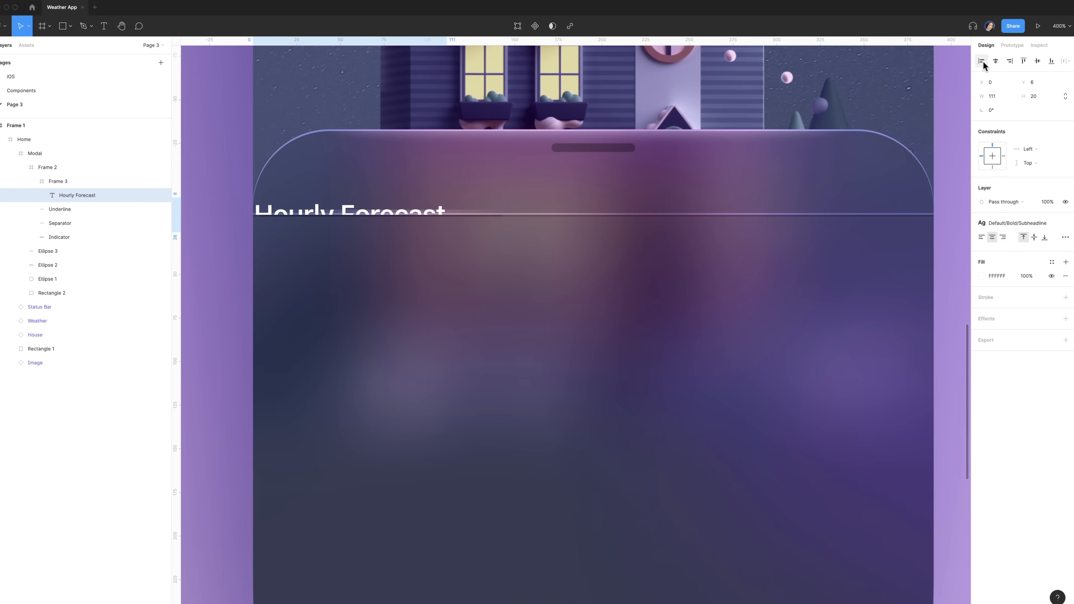
click(1038, 61)
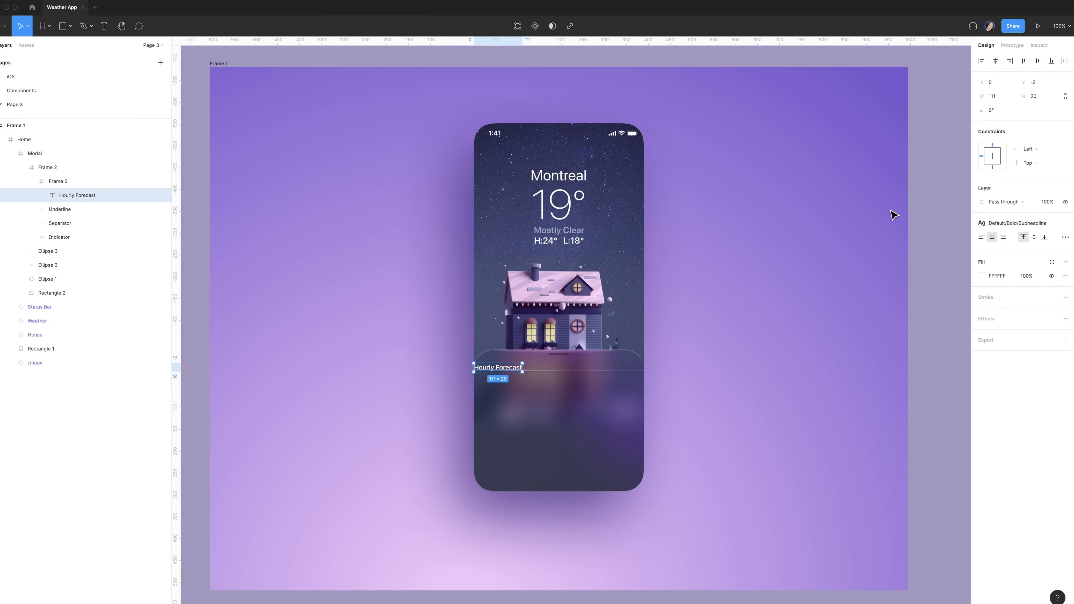
Step: Publish the Weather App file's components and styles as a library with all changes included
click(29, 45)
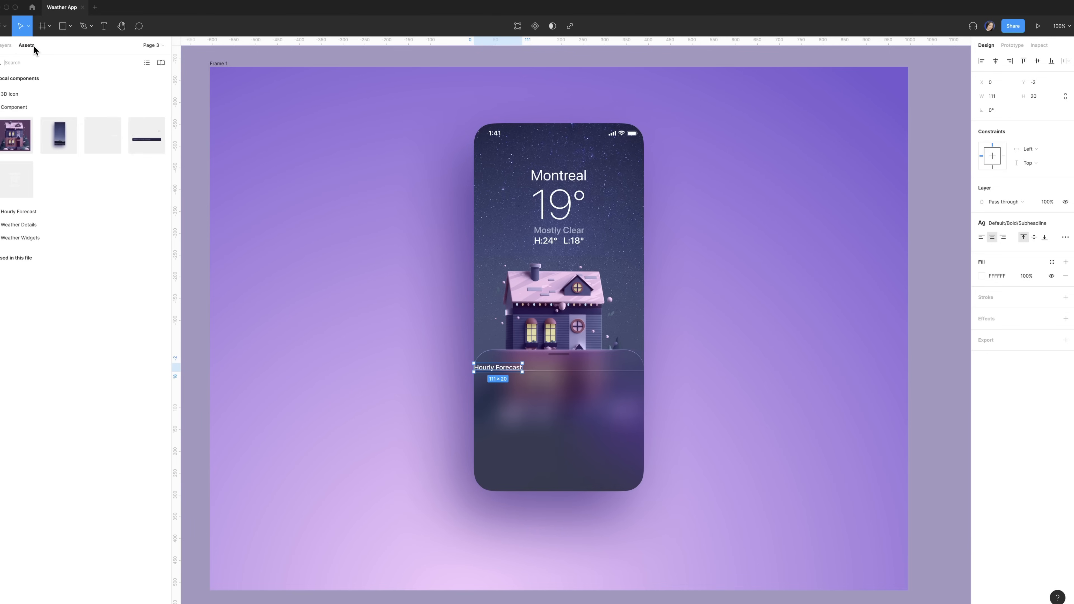
click(161, 62)
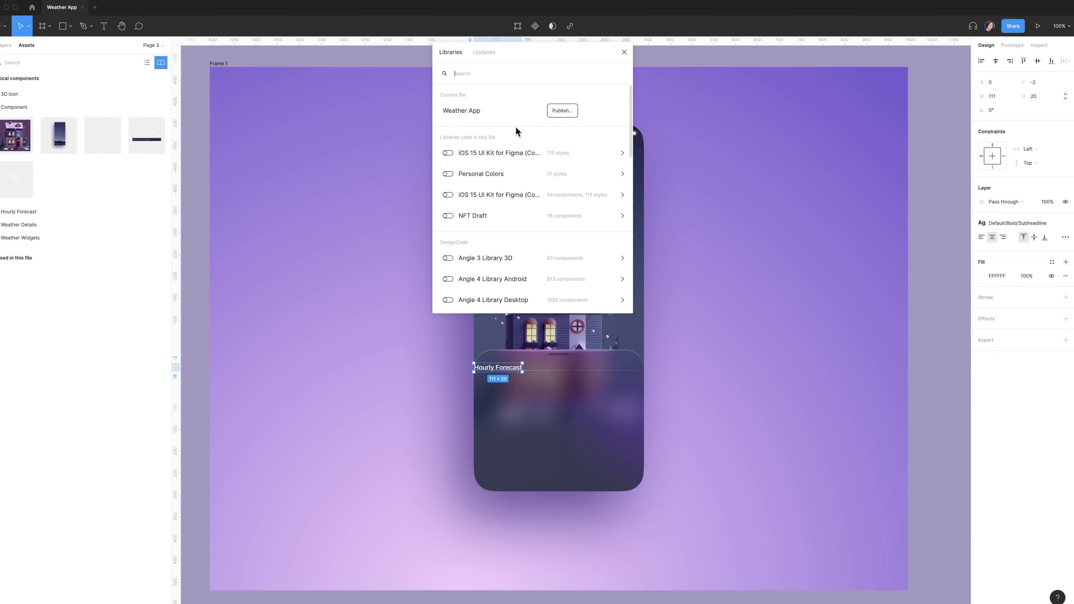
click(561, 111)
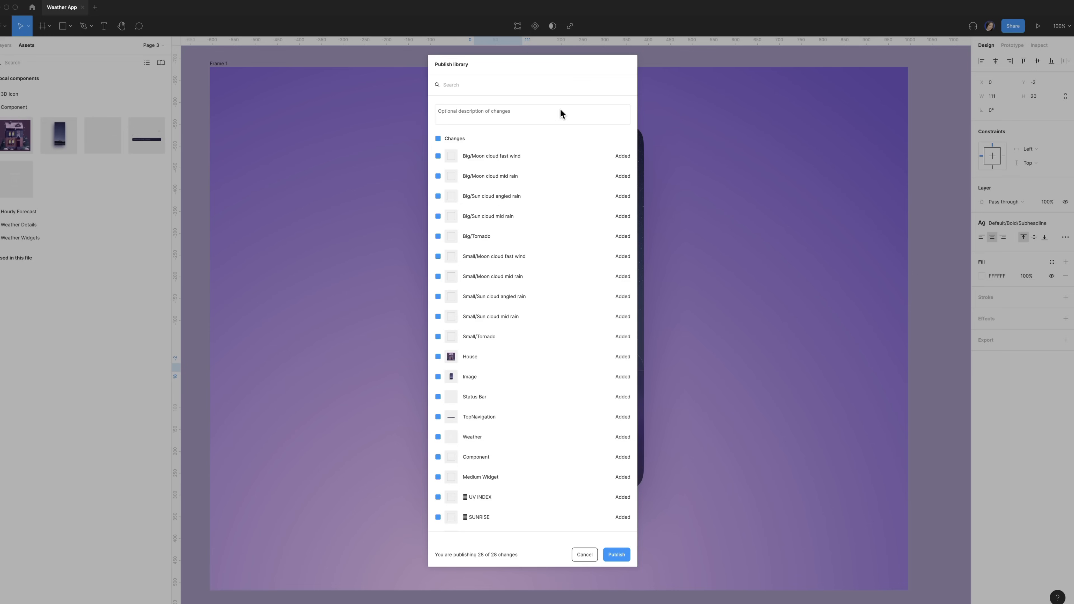
click(617, 554)
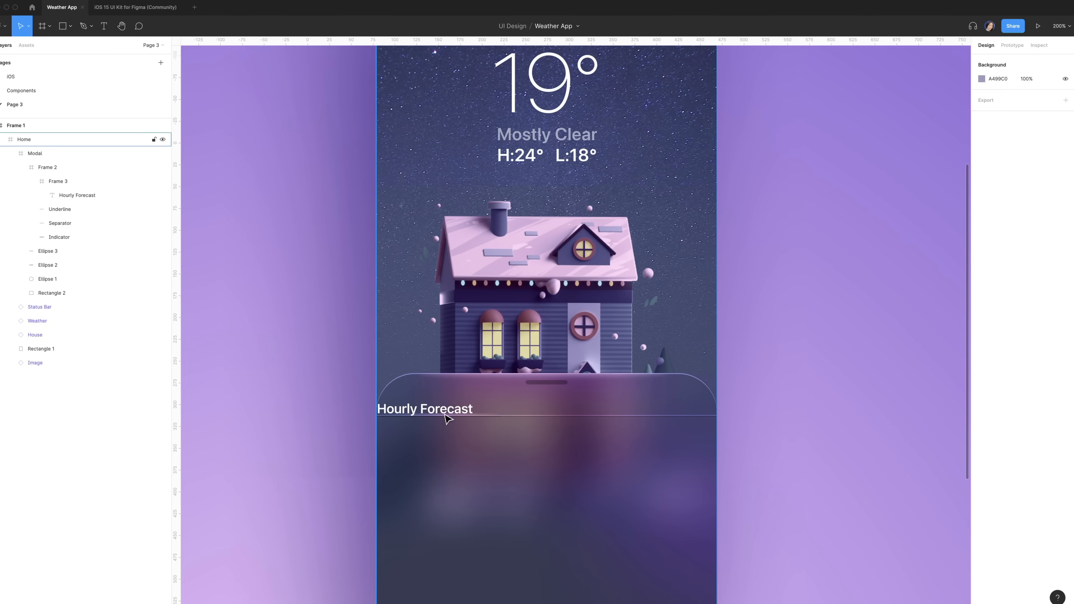
Step: Apply the Label Color/Dark/Secondary color style to the Hourly Forecast text
super+click(458, 414)
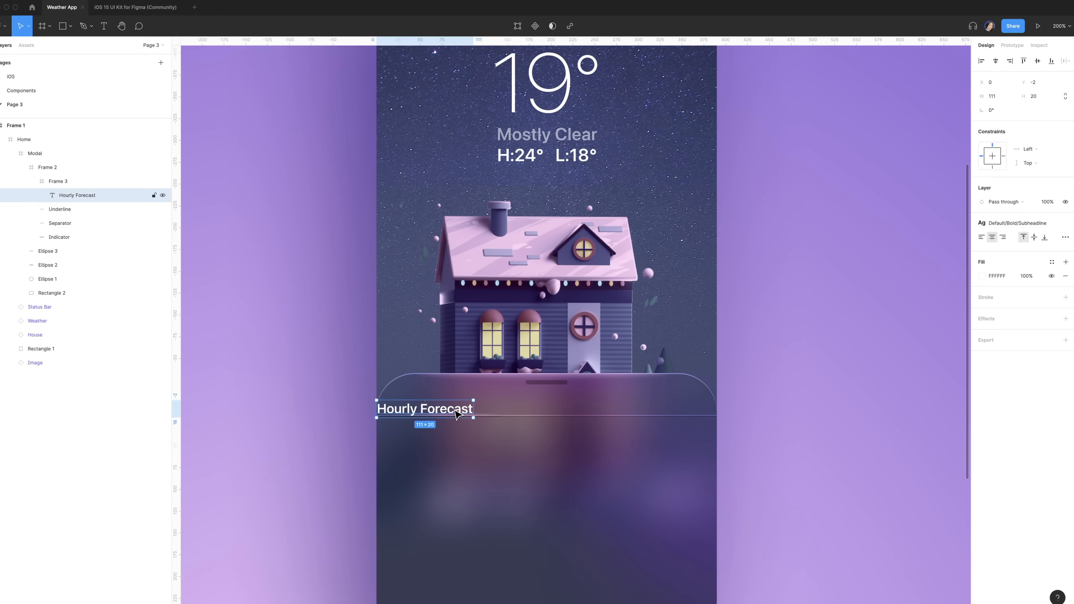
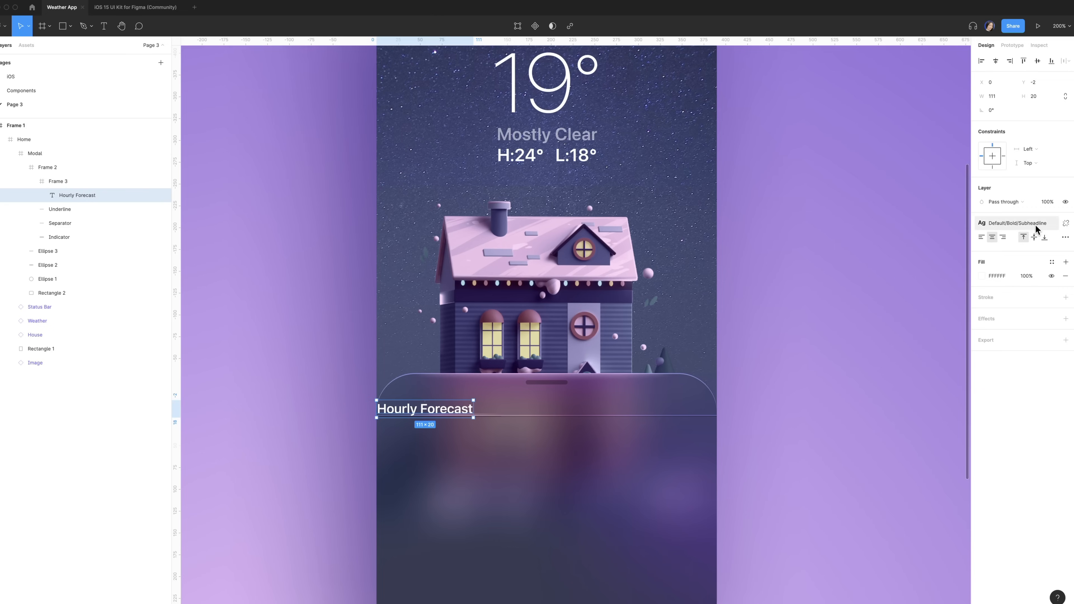
click(1052, 262)
scroll(1008, 373, down, 8)
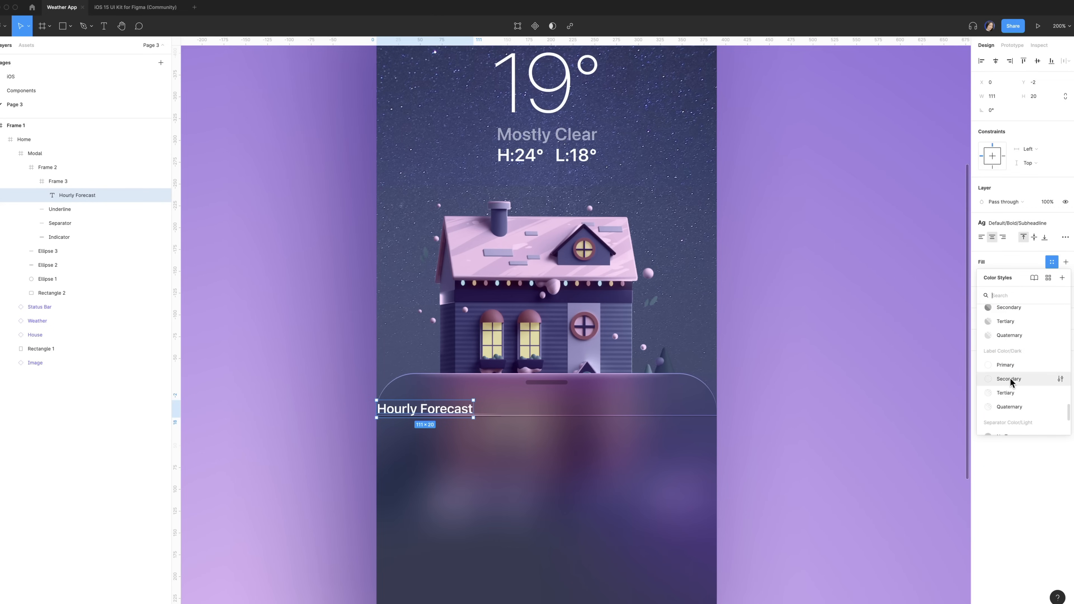
click(1009, 379)
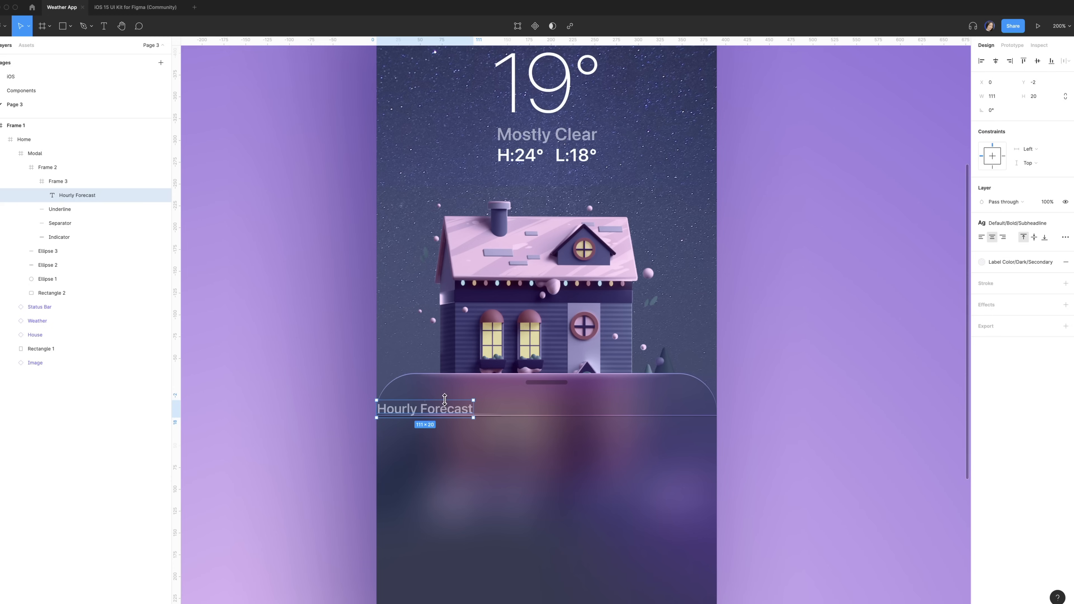
Step: Move the Hourly Forecast text right to X 32 and left-align its text
key(alt)
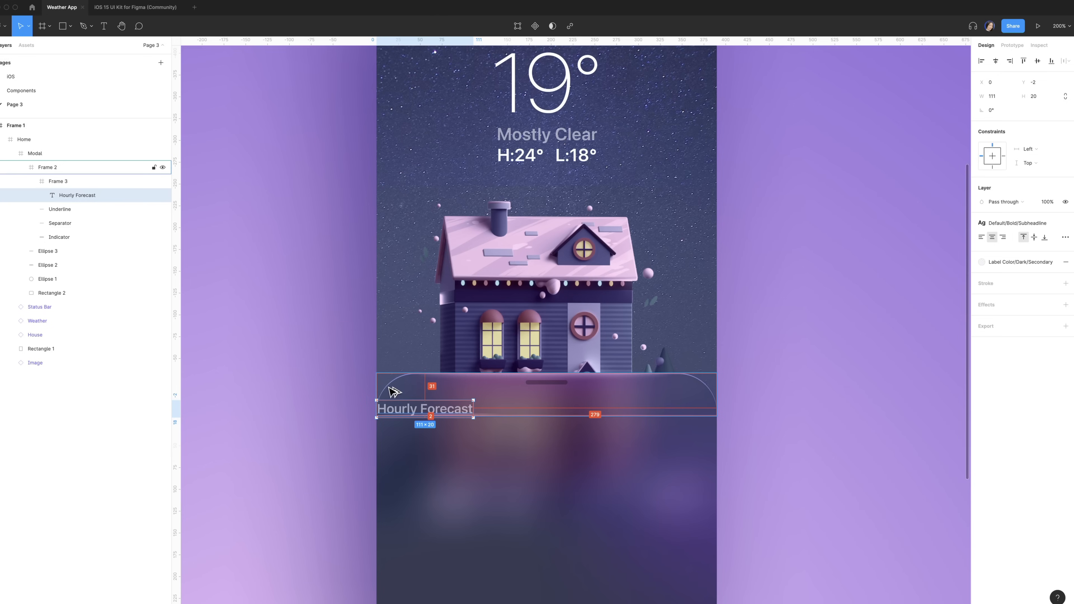
key(shift+Right)
key(shift+Right)
key(shift+Right)
key(shift+Right)
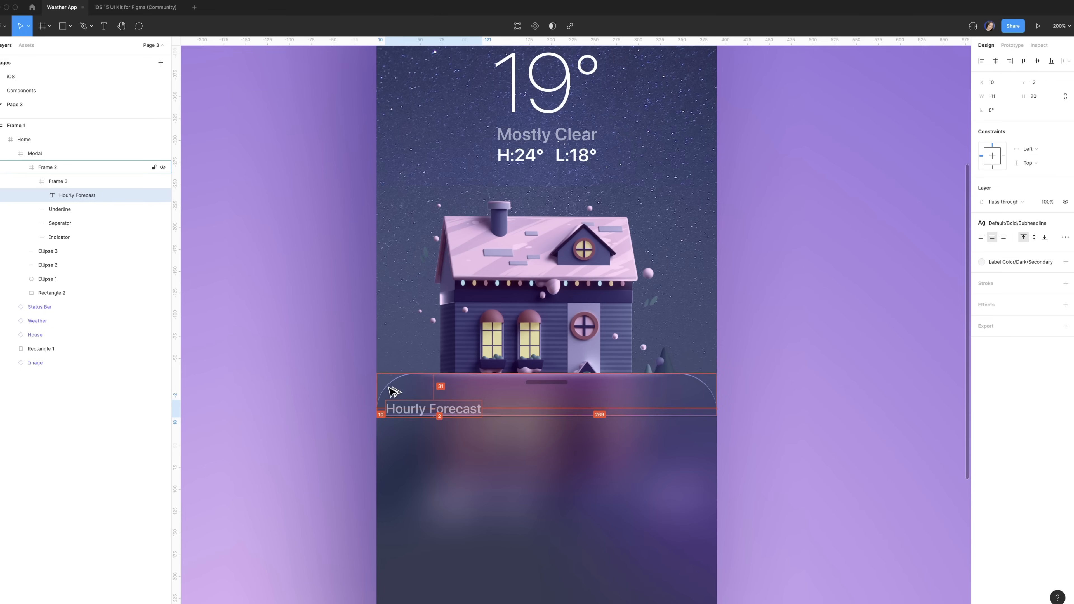
click(981, 239)
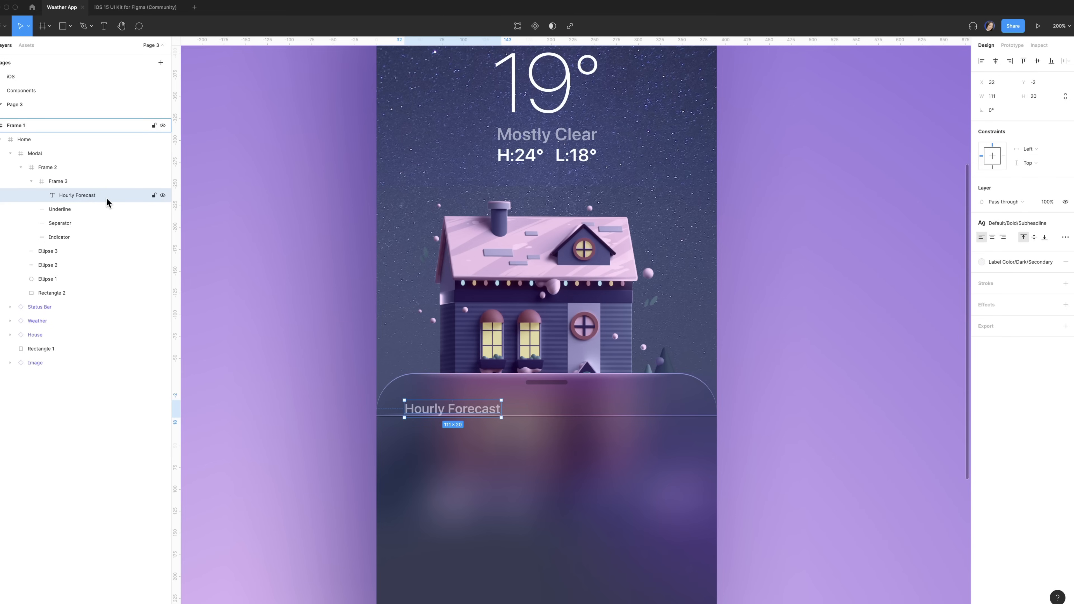
Step: Duplicate the Hourly Forecast text, right-align the copy's text and align the copy to the frame's right edge
key(super+d)
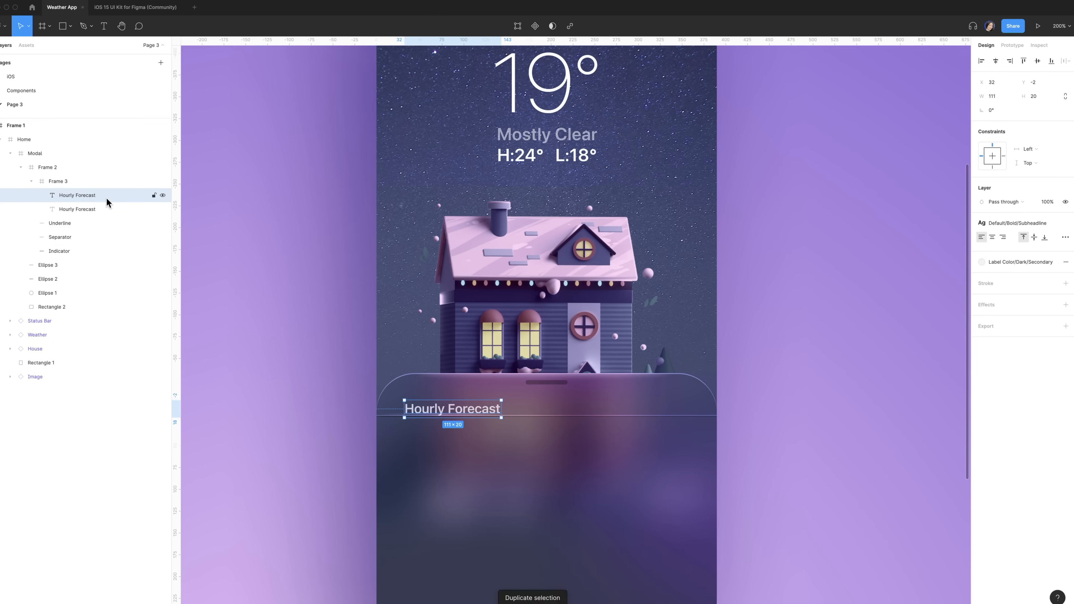
click(1002, 237)
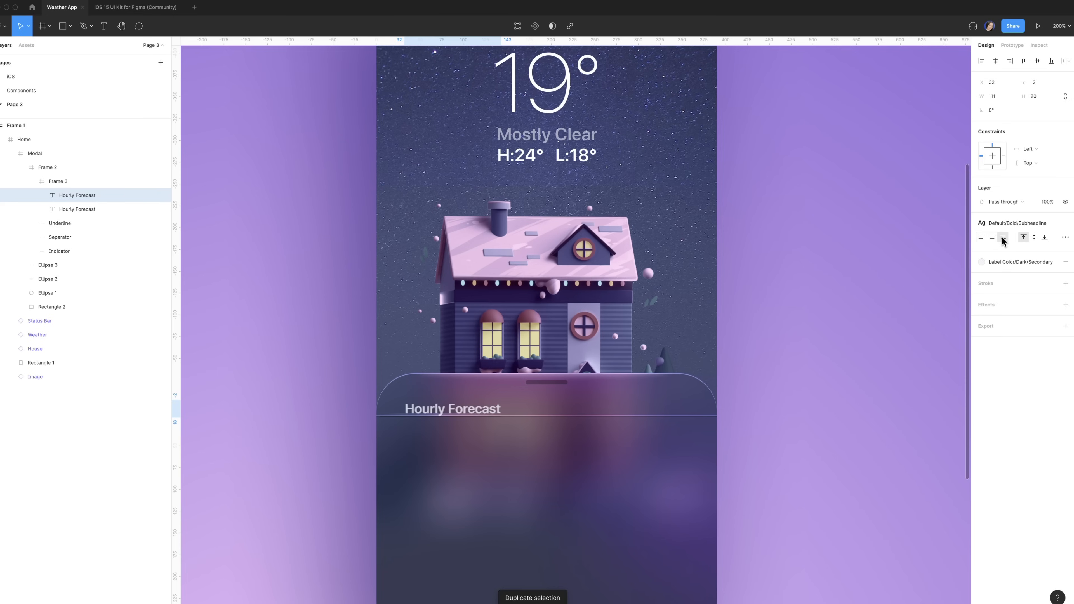
click(1010, 63)
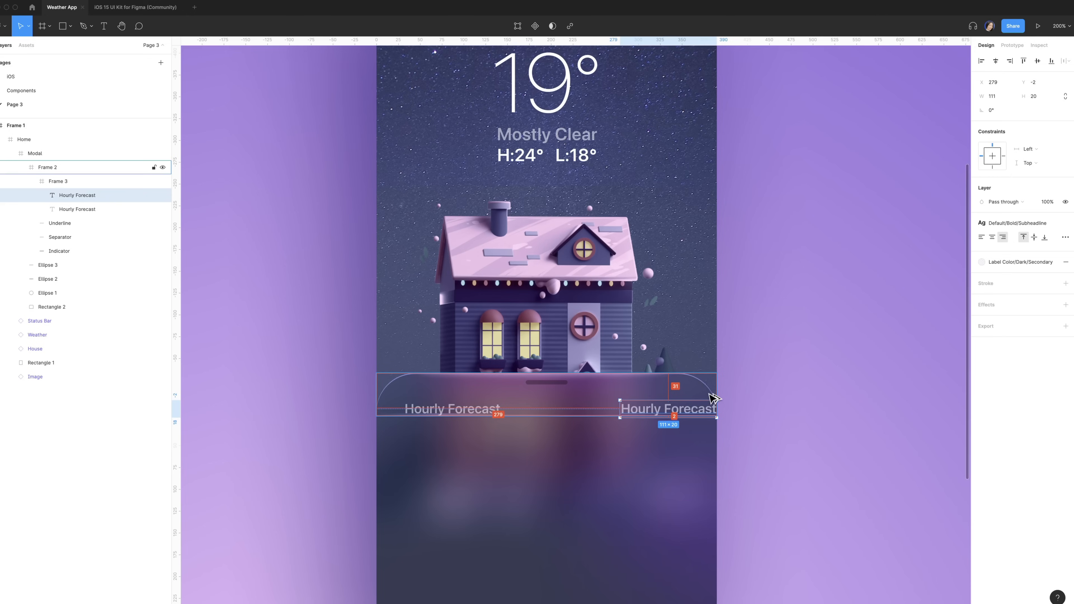
Step: Move the copied text 32 px in from the frame's right edge and change its wording to "Weekly Forecast"
key(shift+Left)
key(shift+Left)
key(shift+Left)
key(Left)
key(Left)
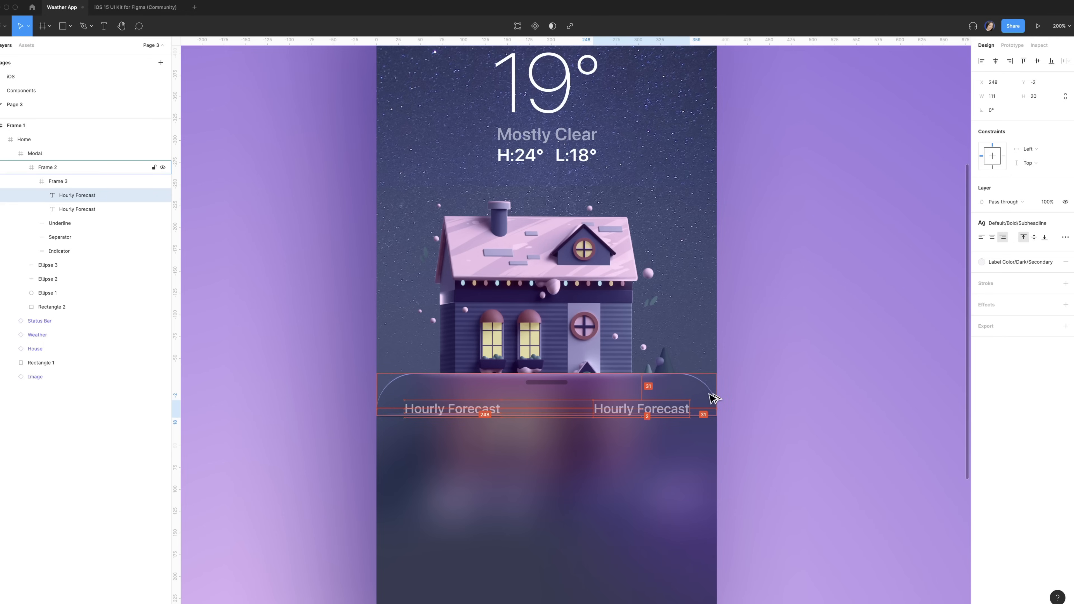
double_click(614, 409)
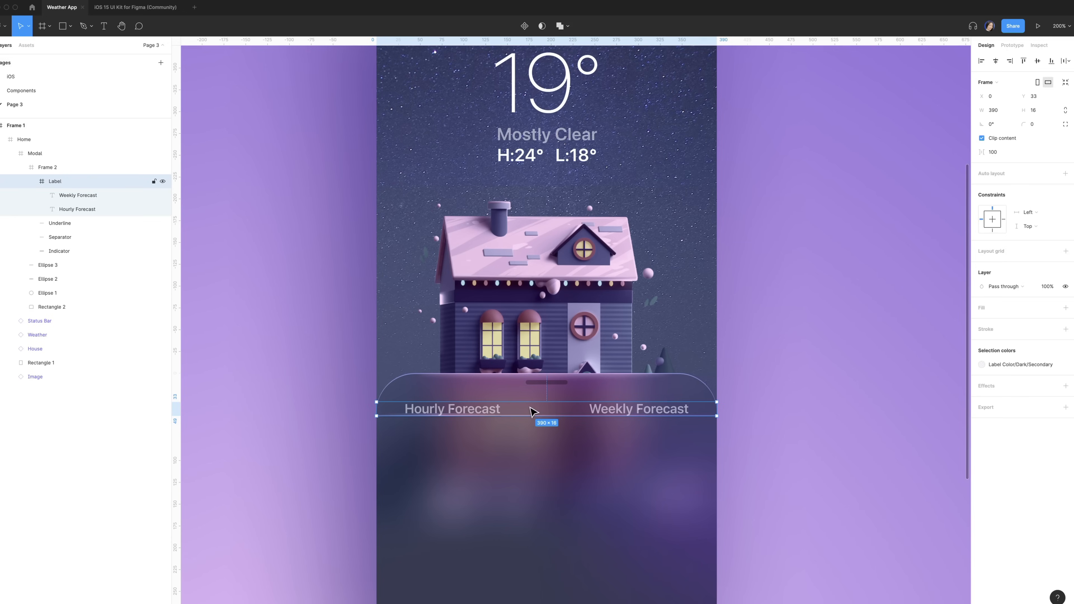
Step: Move the Label frame up 8 px to Y 25
key(Up)
key(Up)
key(Up)
key(Up)
key(Up)
key(Up)
key(Up)
key(Up)
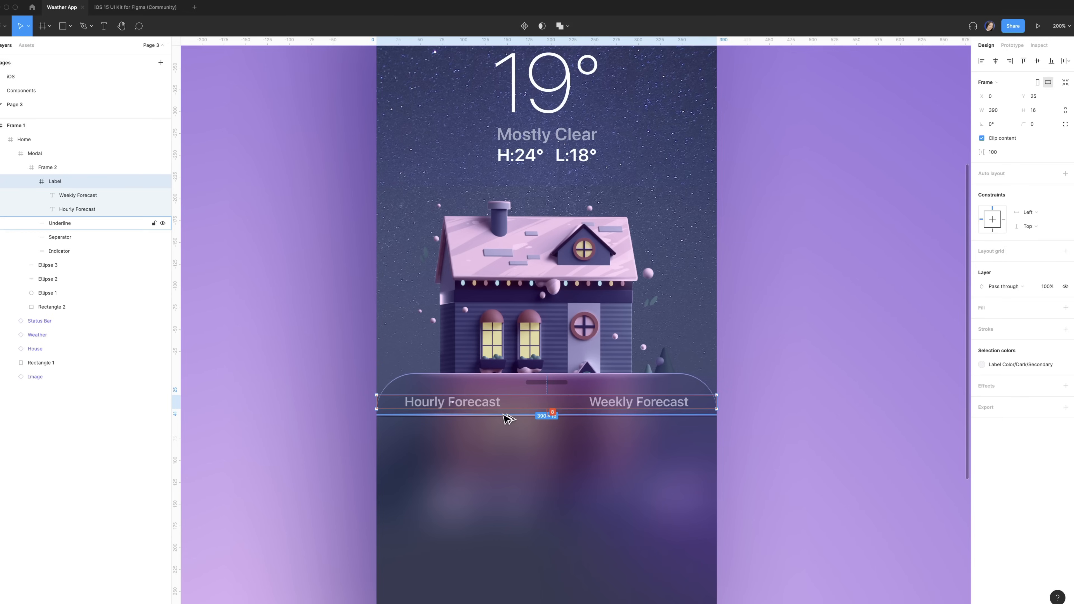
Step: Set the opacity of the Underline's gradient stroke to 100%
click(288, 414)
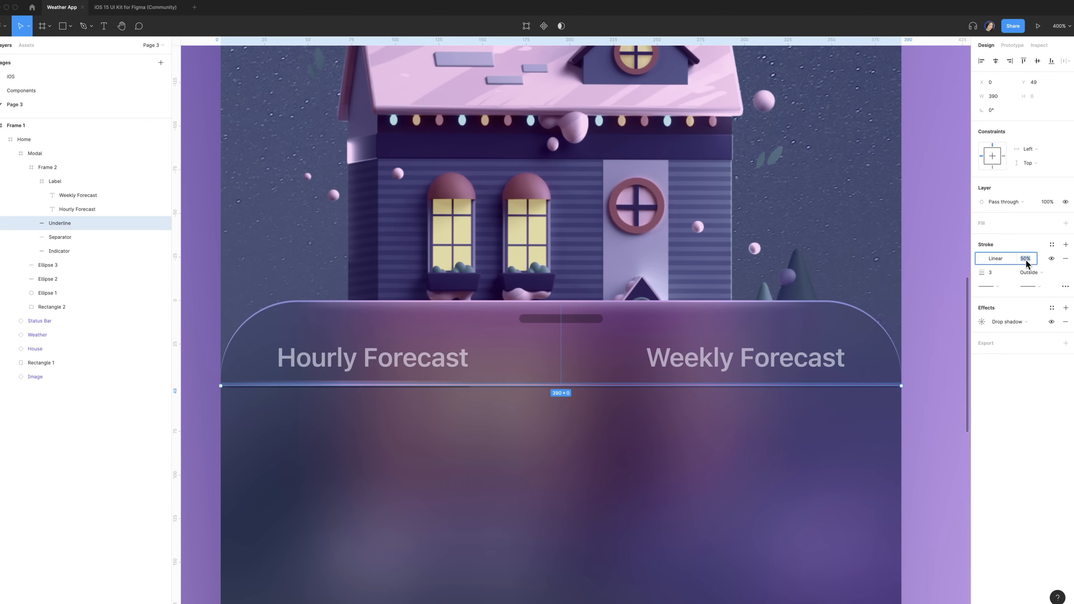
double_click(1026, 260)
text(100)
key(Return)
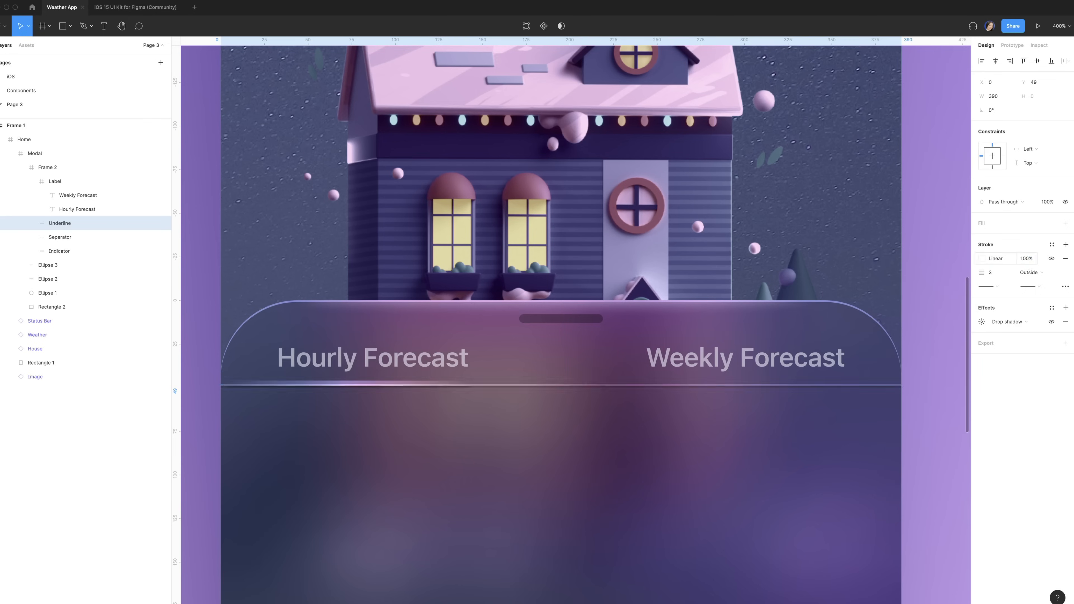
key(minus)
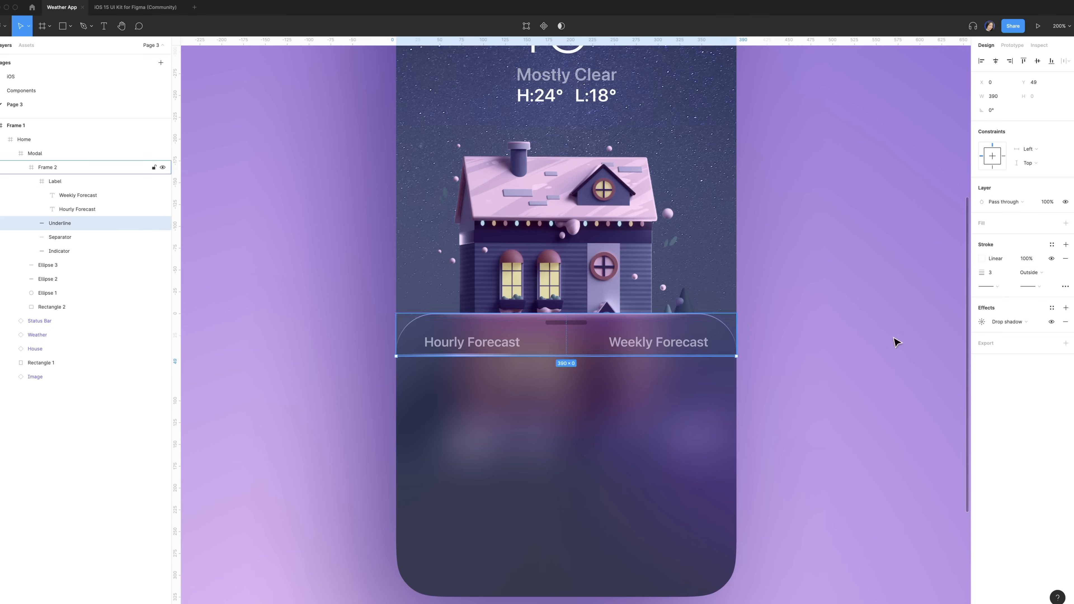
Step: Adjust the stops of the Underline's gradient stroke so its highlight sits beneath the Hourly Forecast label
click(981, 258)
click(467, 348)
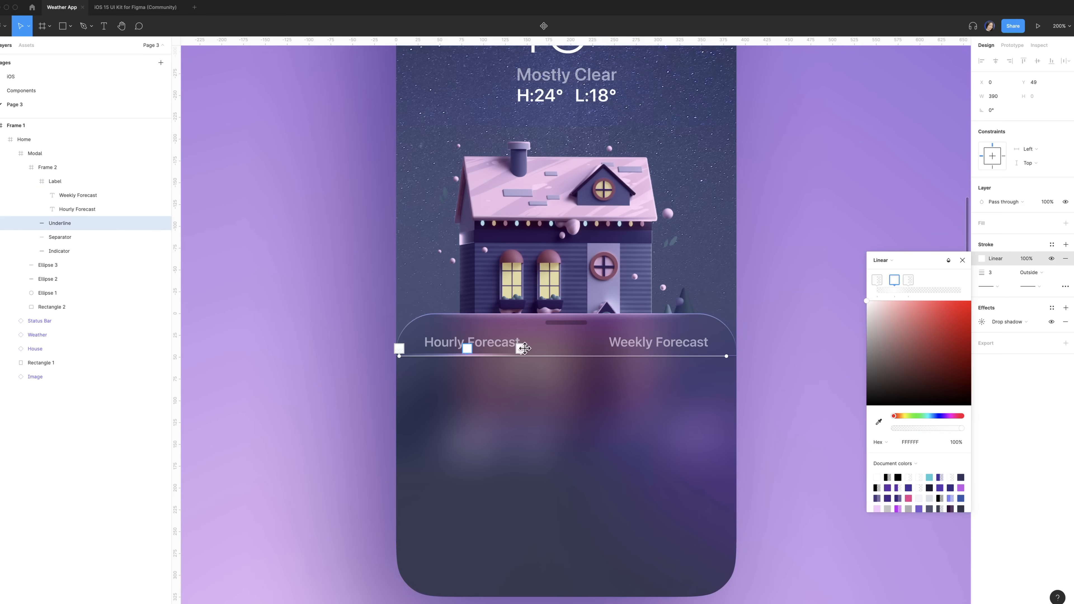
click(337, 408)
Step: Draw a frame in the modal below the Hourly Forecast label and set its size to 60 × 146
scroll(429, 334, down, 5)
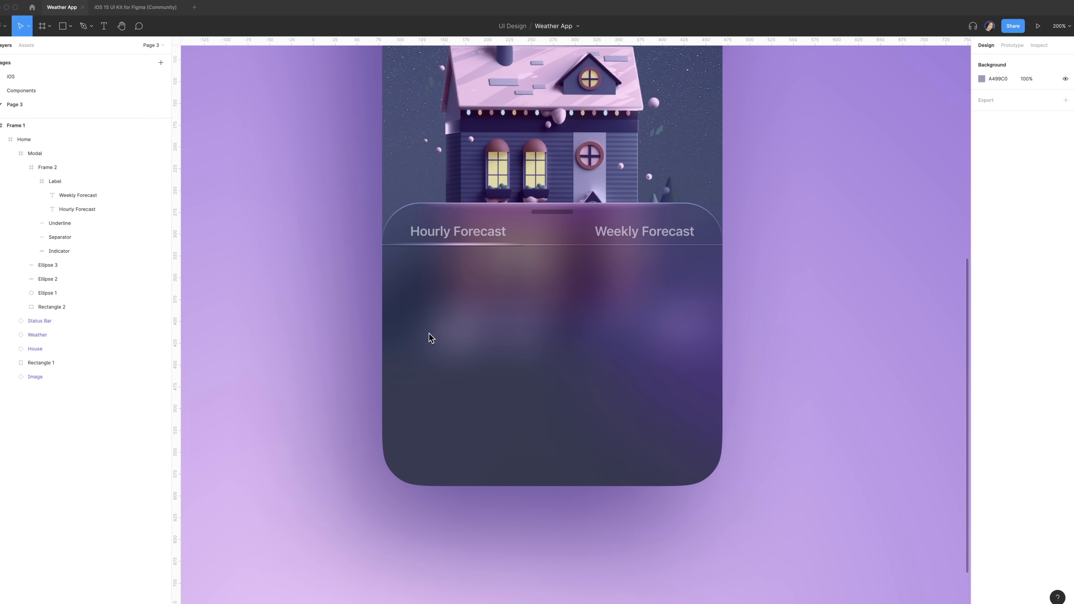
key(f)
drag(411, 281, 470, 390)
click(994, 110)
text(60)
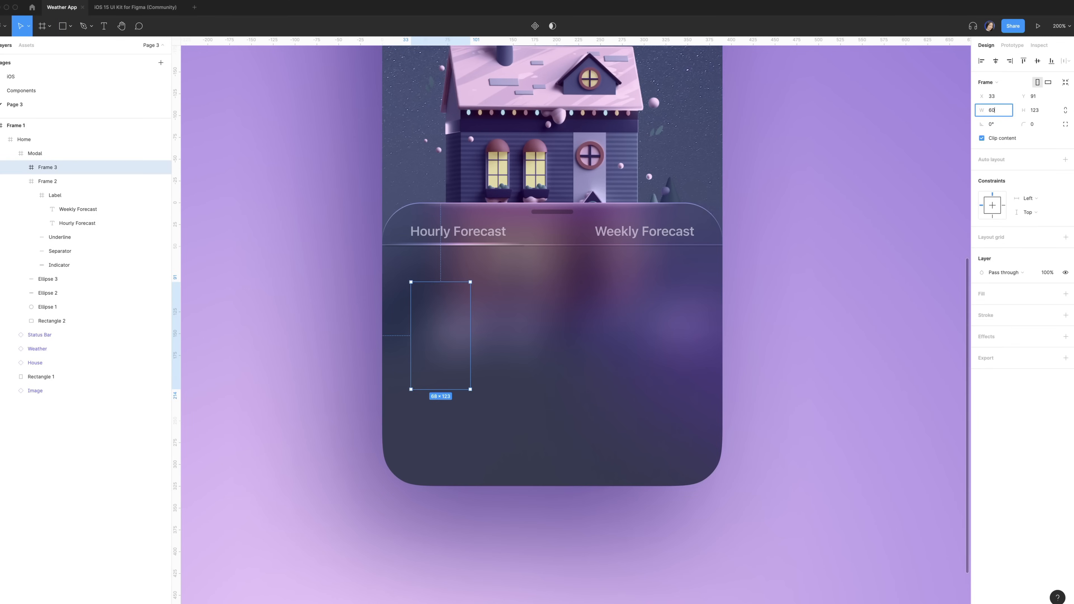
click(1041, 111)
text(146)
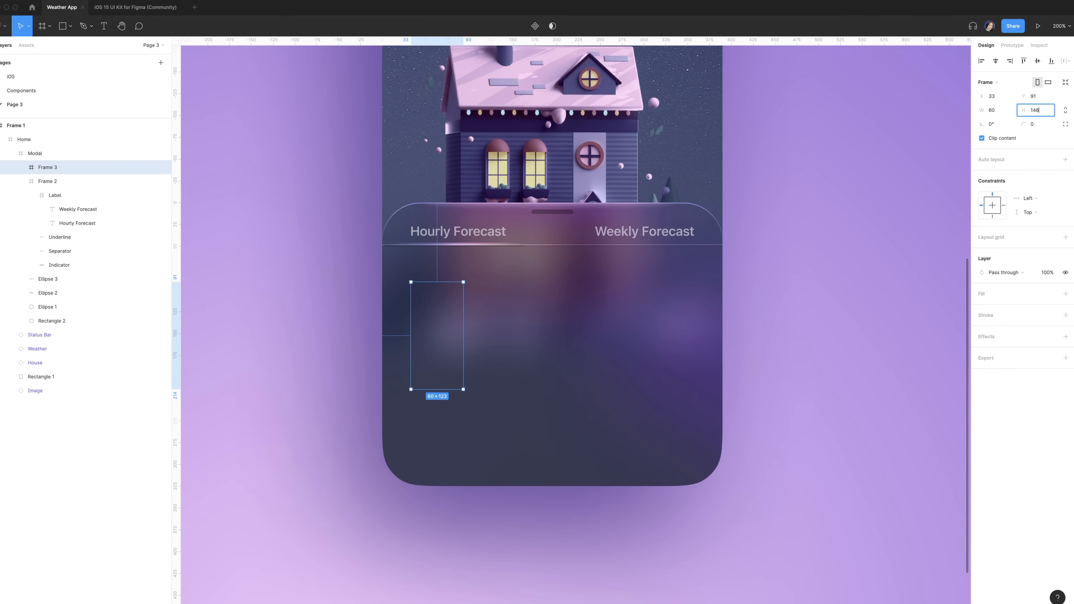
key(Return)
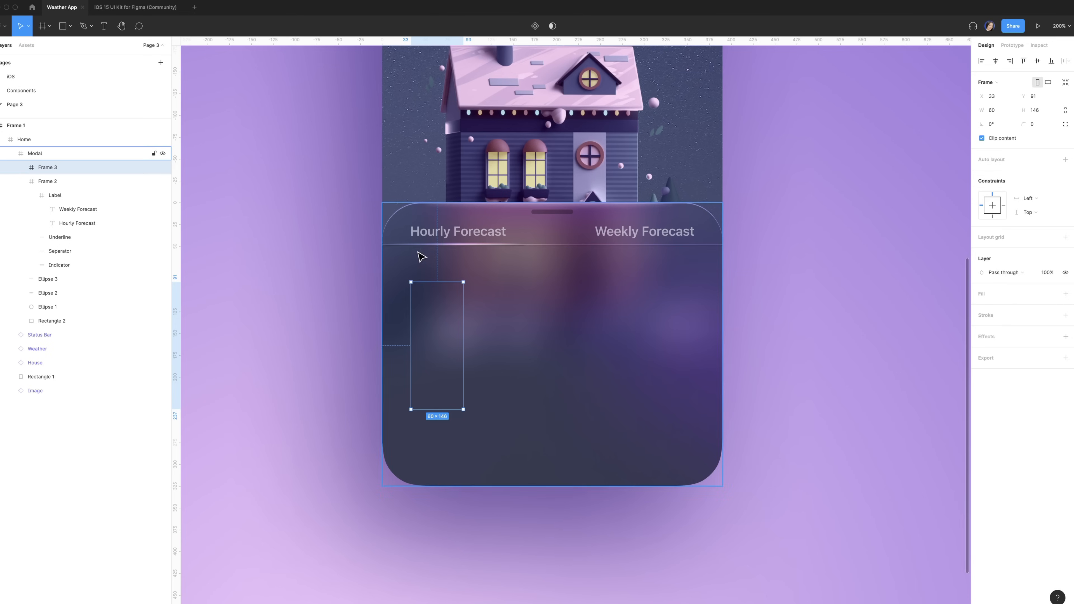
Step: Position the new frame at X 20, Y 69, so it sits 20 px below the tab section
key(alt)
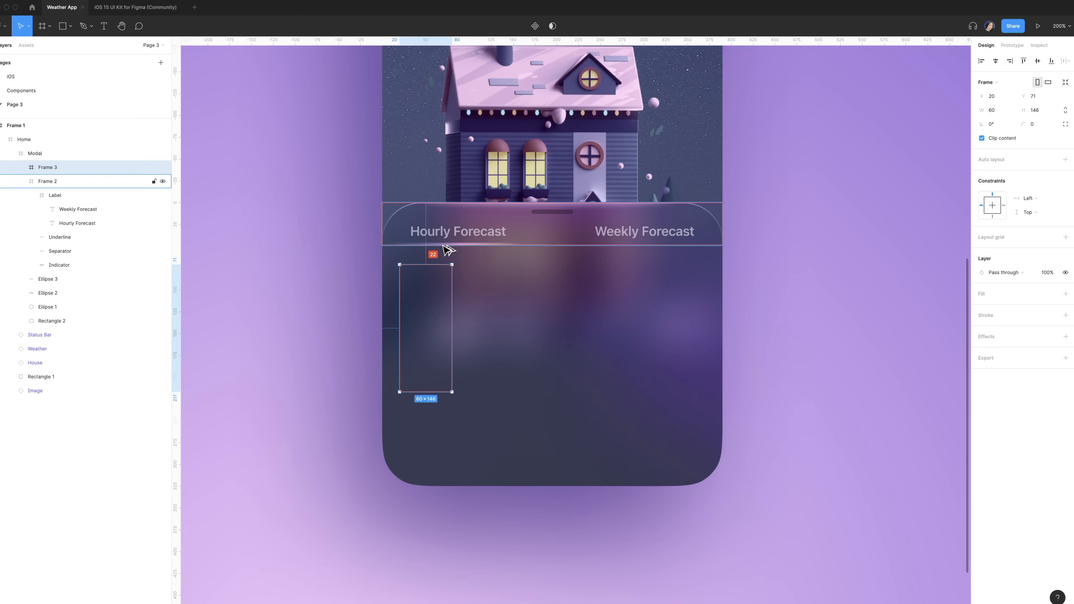
key(Up)
key(Up)
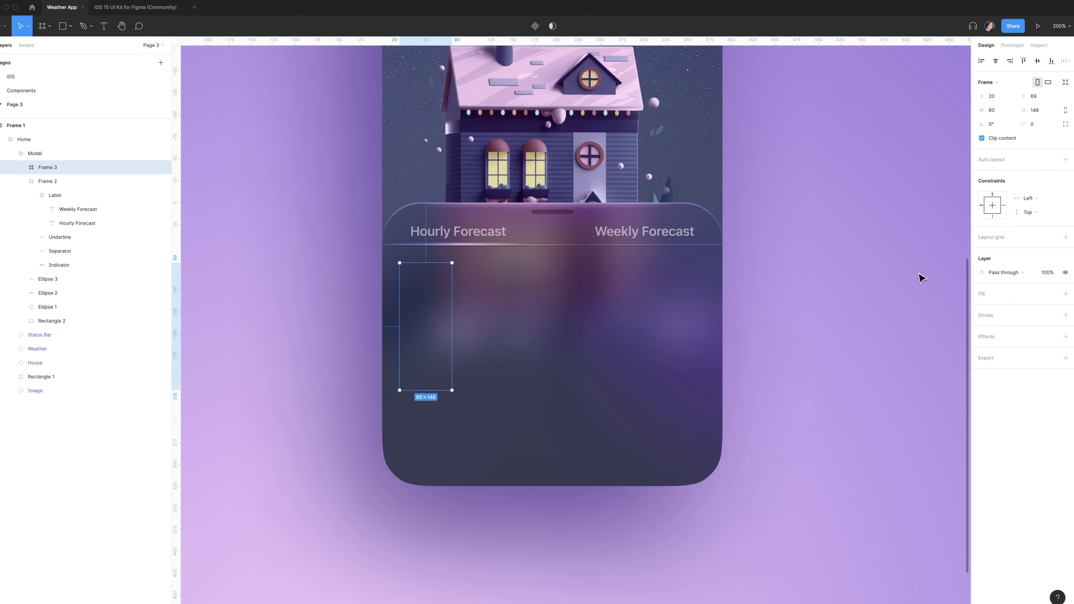
Step: Give the 60 × 146 frame a fill of 48319D at 20% opacity
click(981, 293)
click(993, 308)
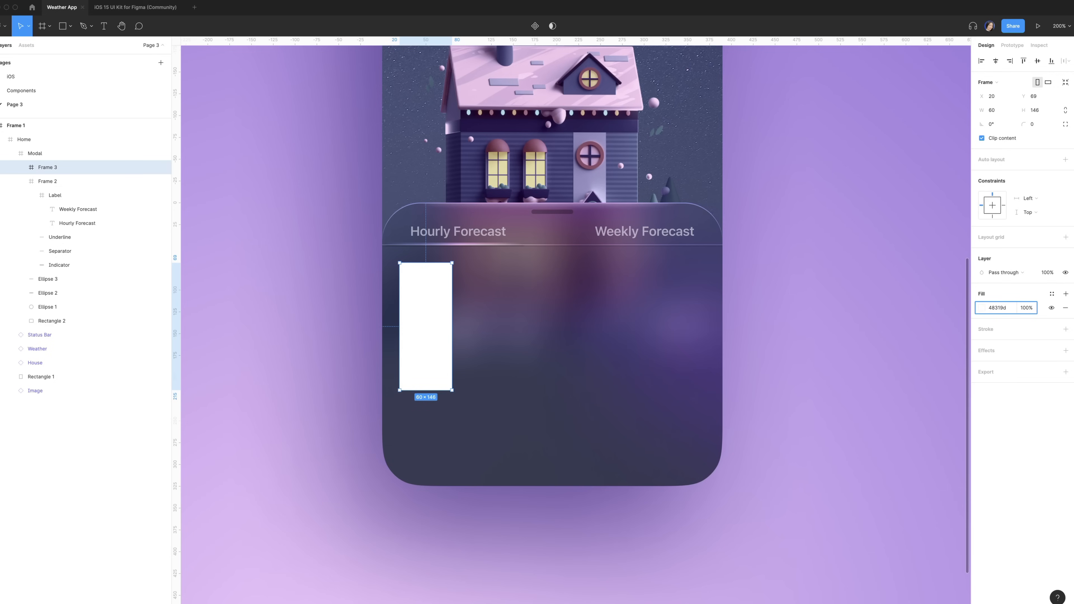
click(1027, 309)
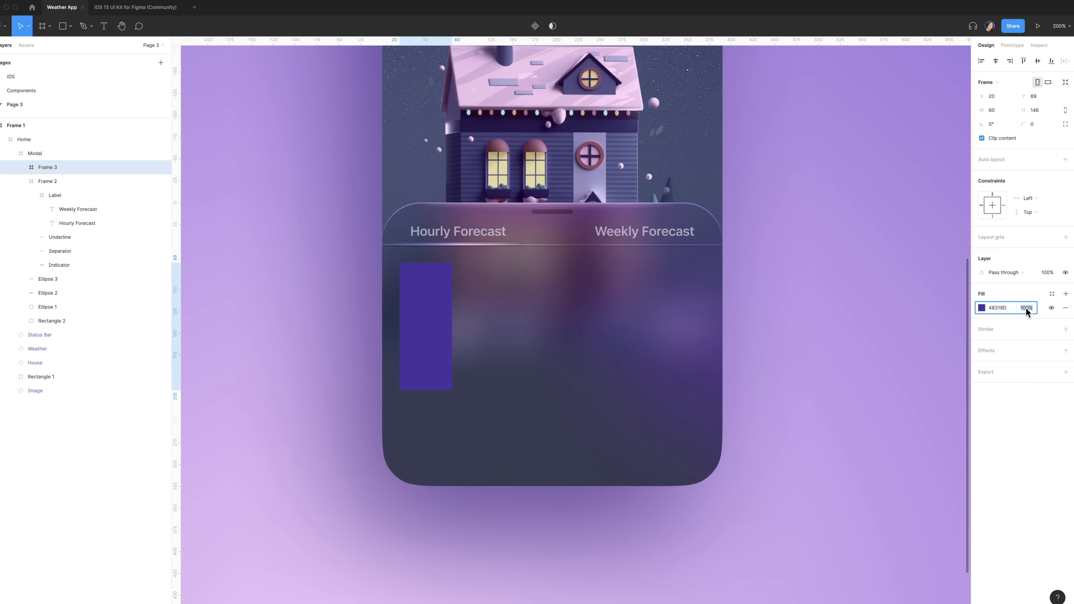
text(20)
key(Return)
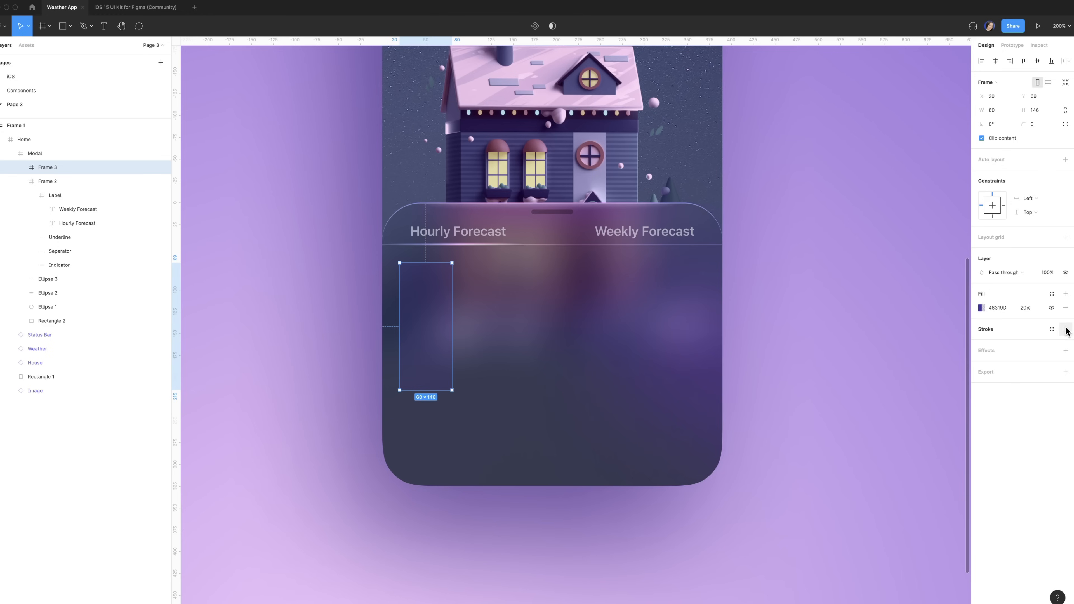
Step: Add an inside stroke of FFFFFF at 20% opacity to the forecast frame and set its corner radius to 30
click(1065, 329)
click(997, 343)
text(FFFFFF)
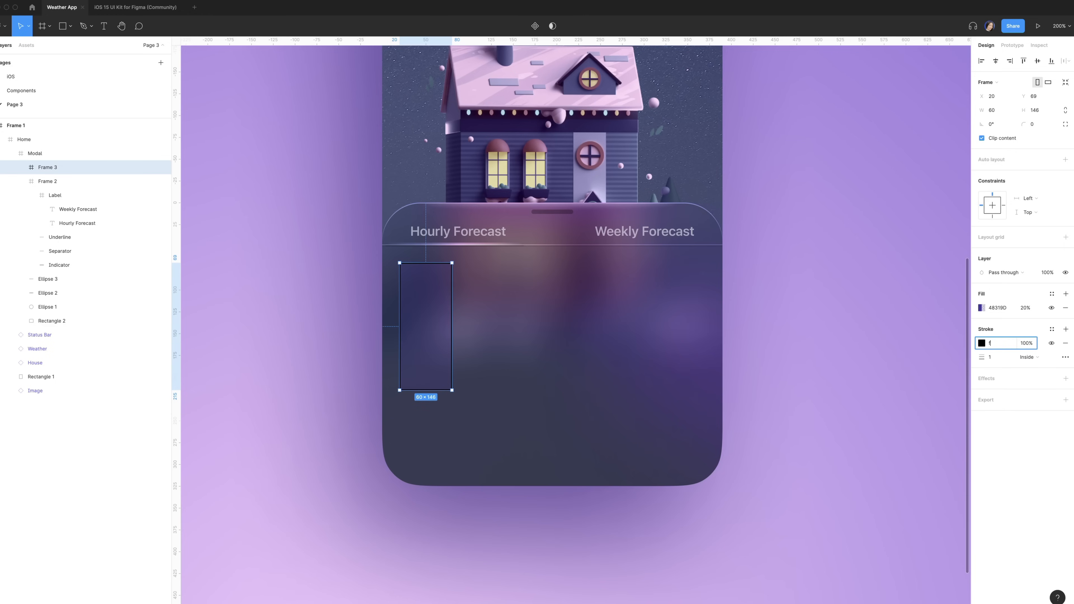
click(1027, 343)
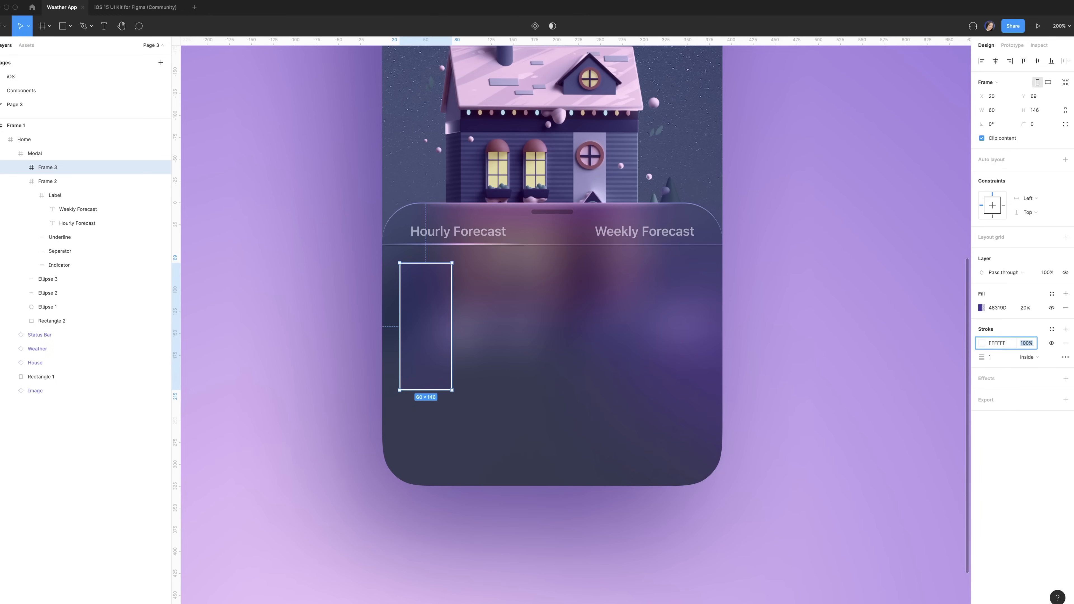
text(20)
key(Return)
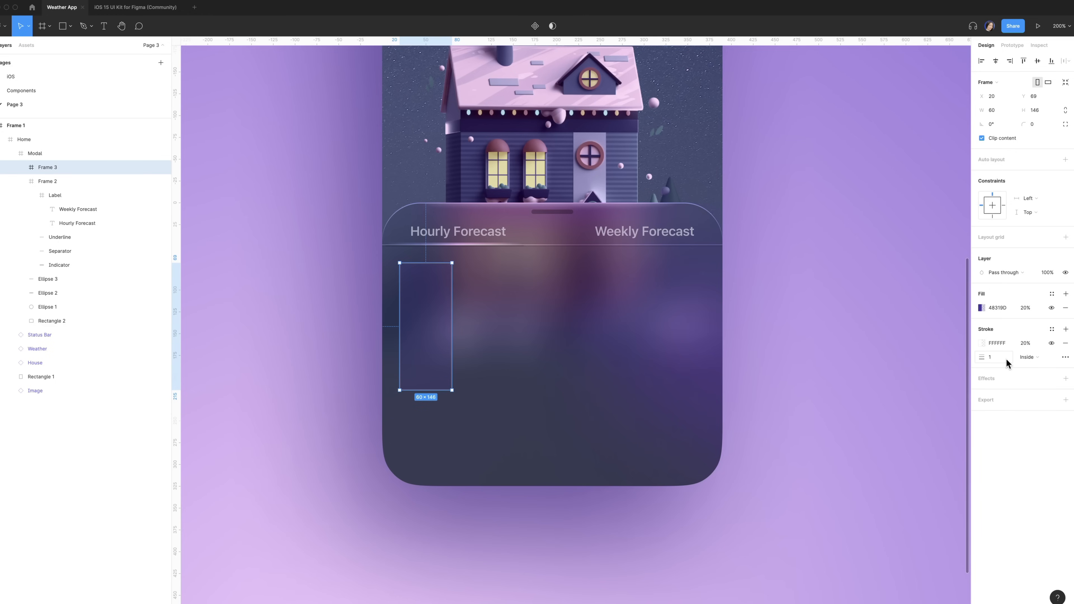
click(1041, 127)
text(3)
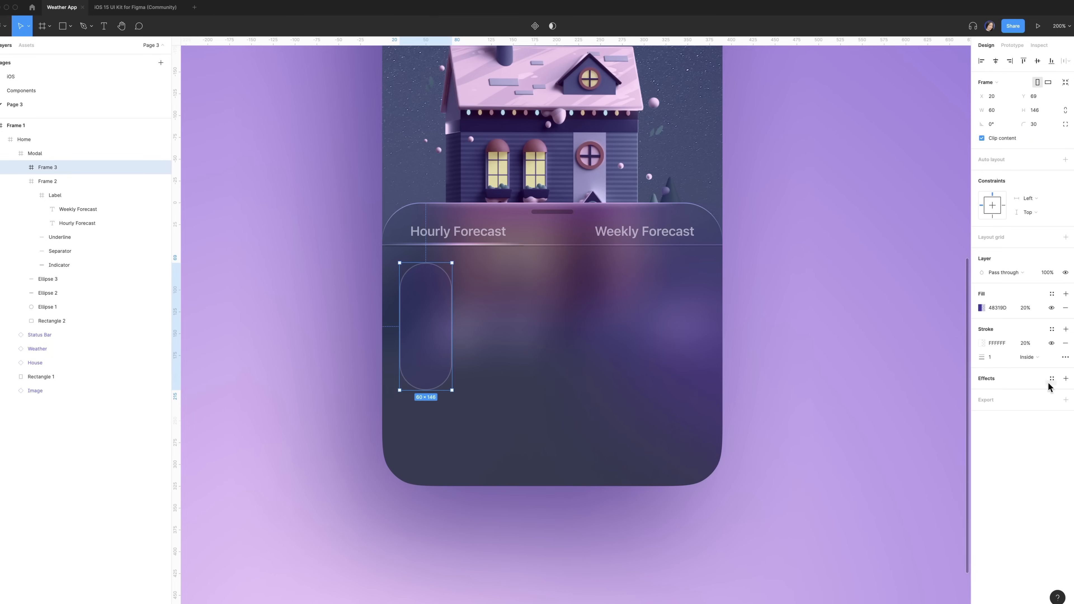
Step: Add an inner shadow to the pill-shaped frame with X 1, Y 1 and blur 0
click(1065, 378)
click(1016, 392)
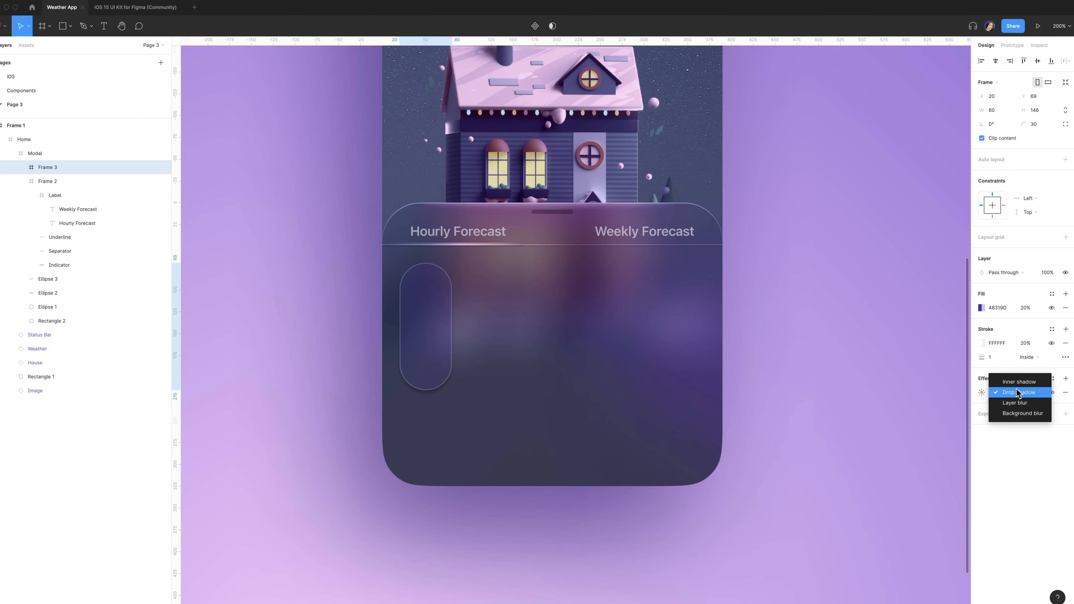
click(1016, 383)
click(981, 392)
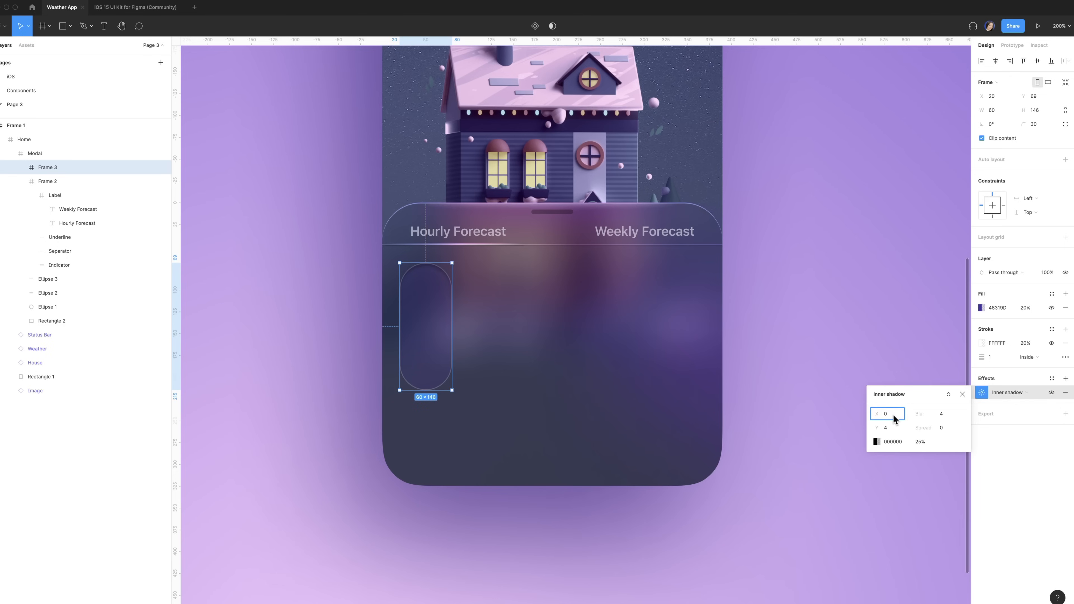
text(1)
key(Tab)
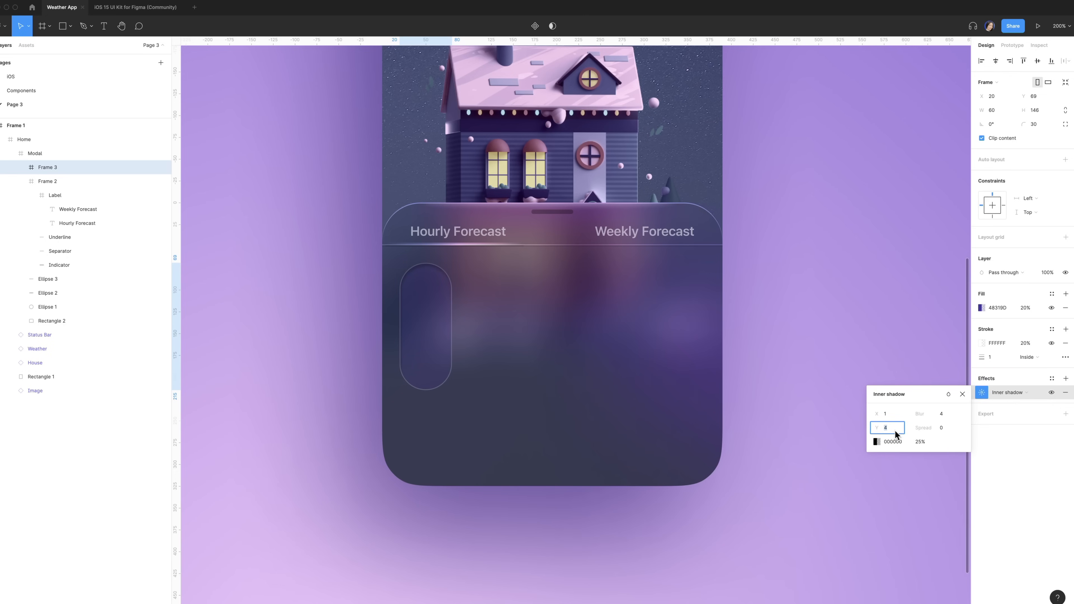
text(1)
click(941, 416)
text(0)
Step: Set the inner shadow's color to FFFFFF and its blend mode to Overlay
click(892, 441)
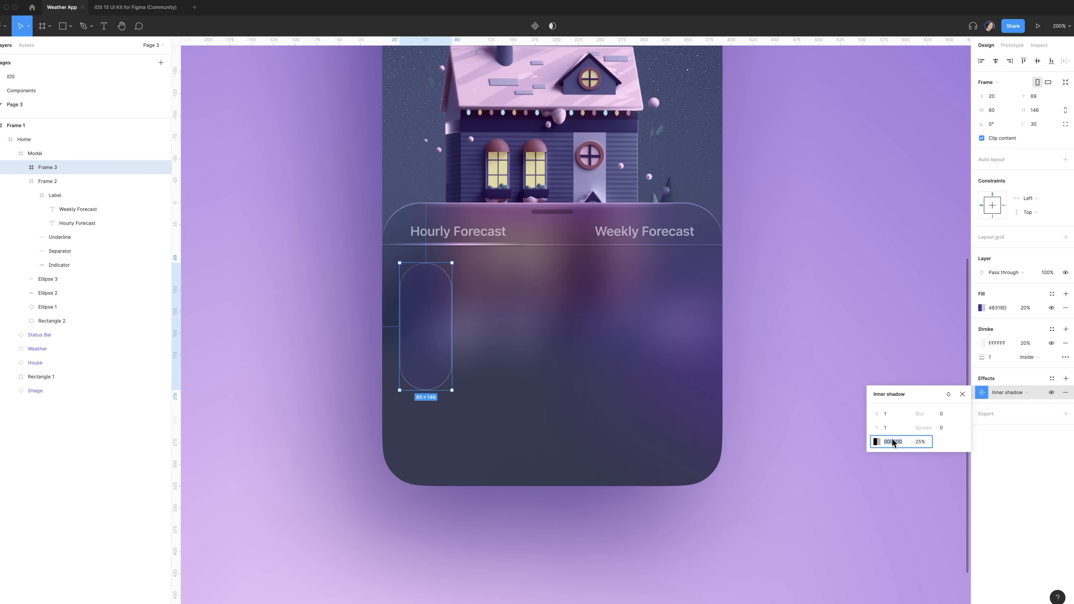
text(ffffff)
key(Return)
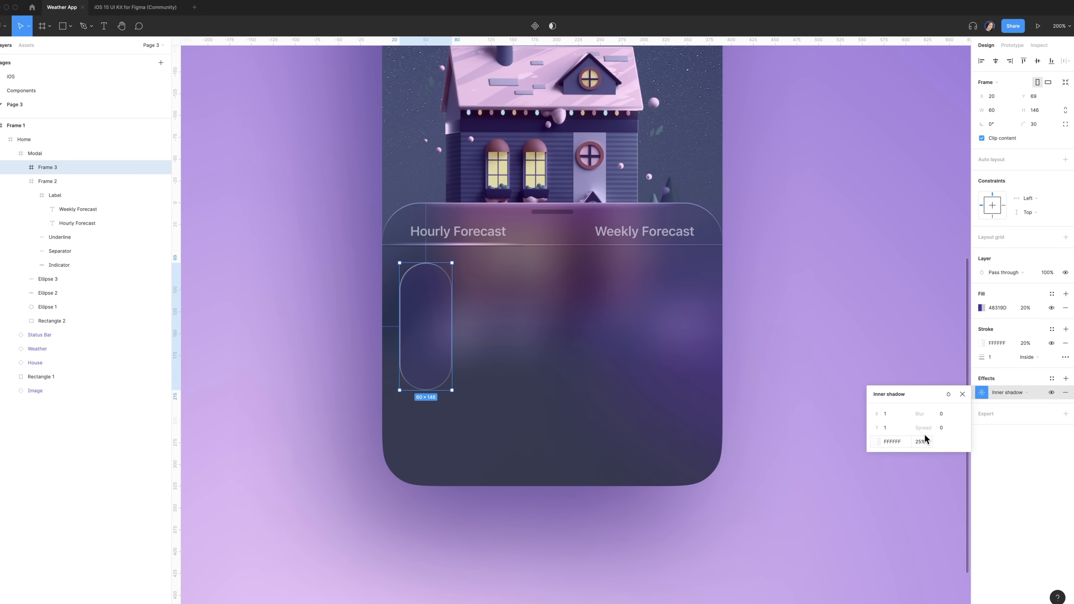
click(948, 394)
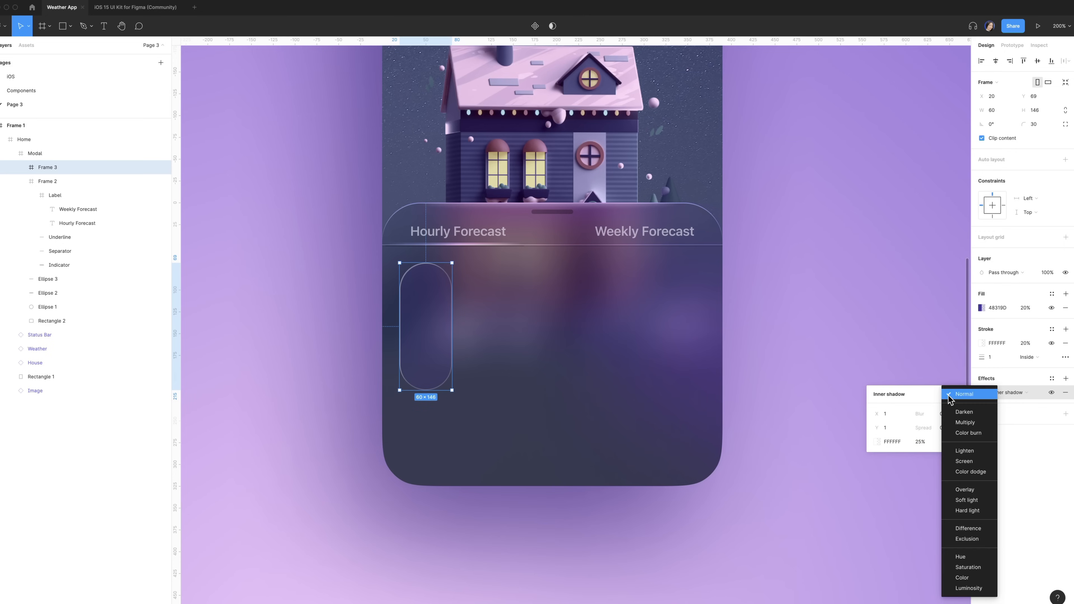
click(963, 490)
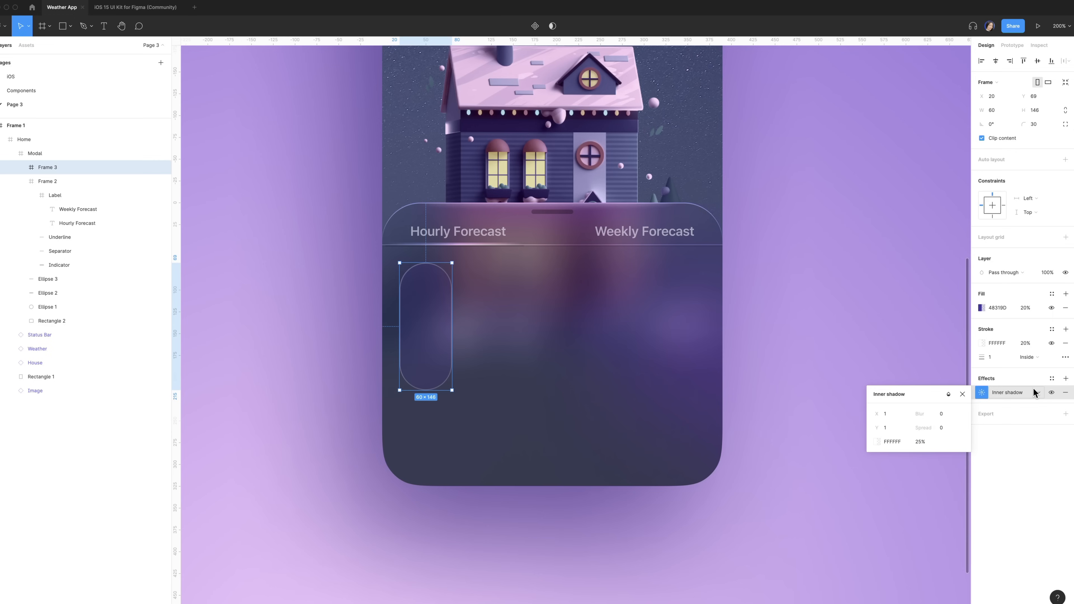
Step: Add a drop shadow to the pill-shaped frame with X offset 5 and blur 10
click(1066, 378)
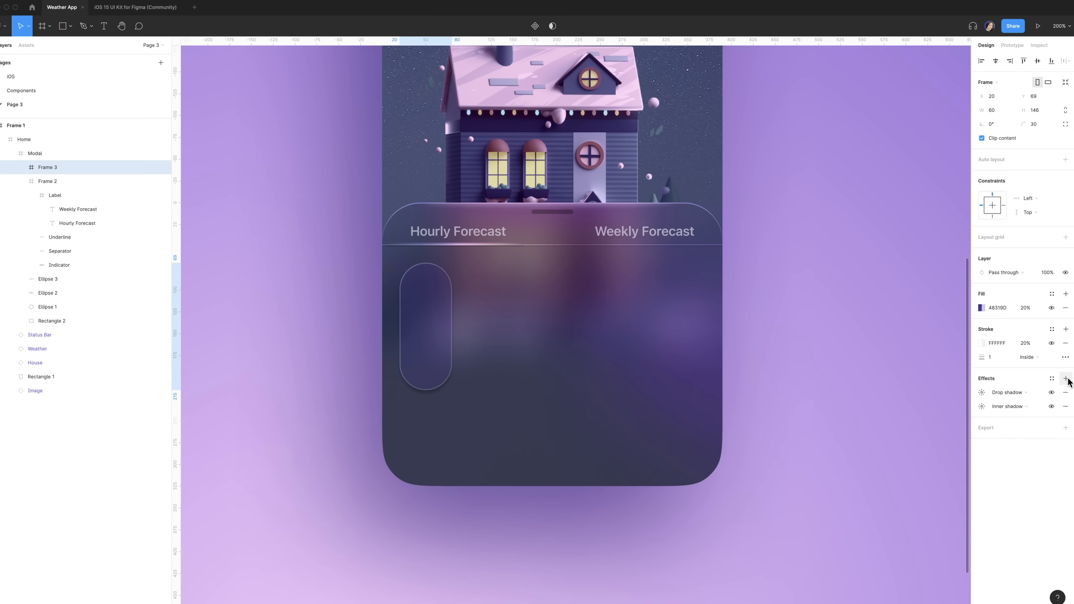
click(981, 392)
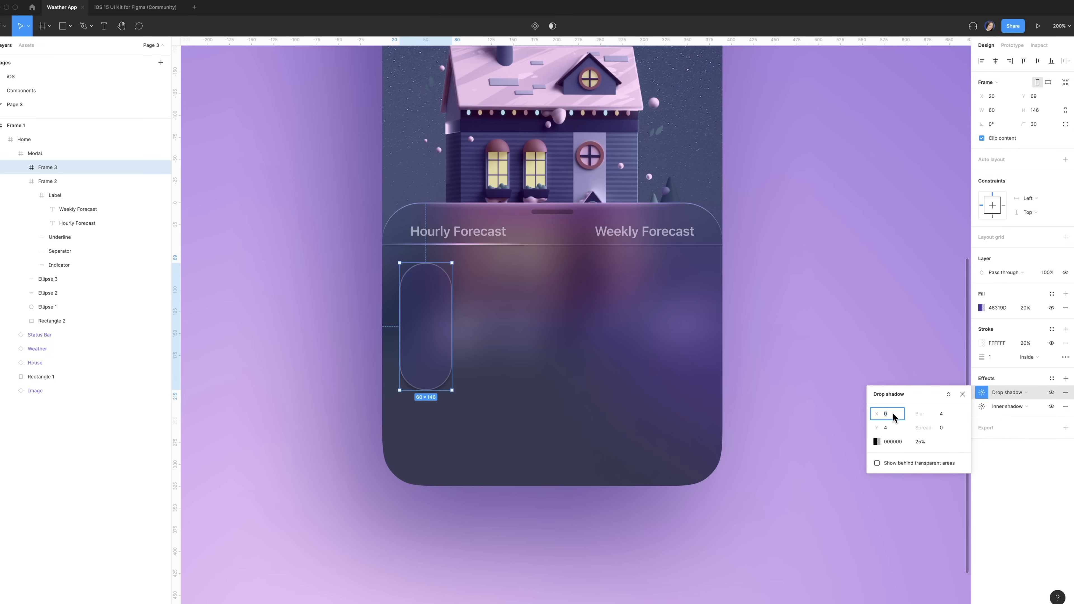
text(5)
click(944, 417)
text(10)
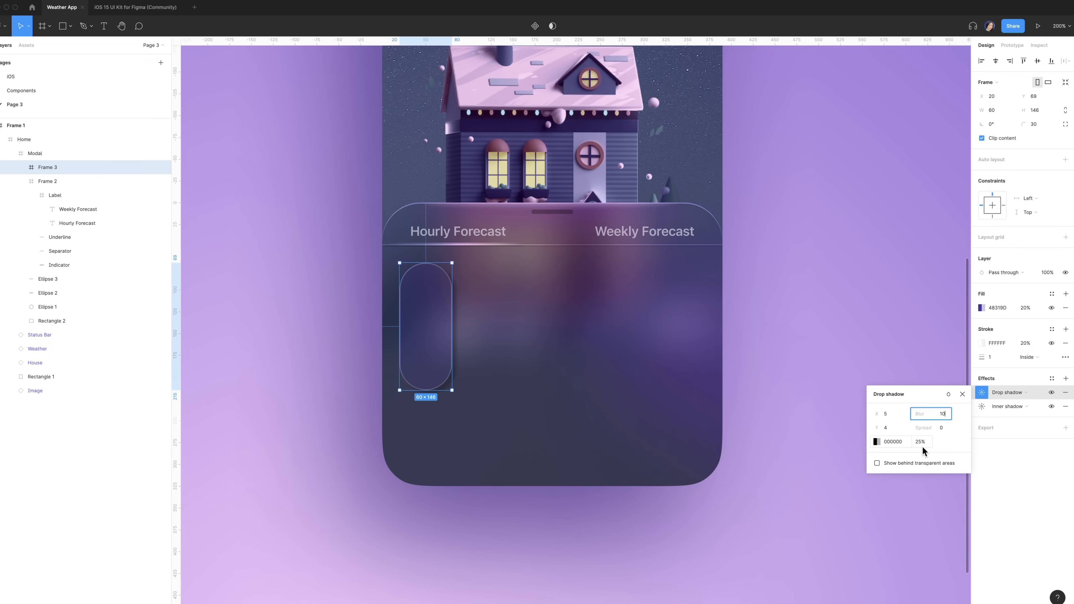
click(424, 309)
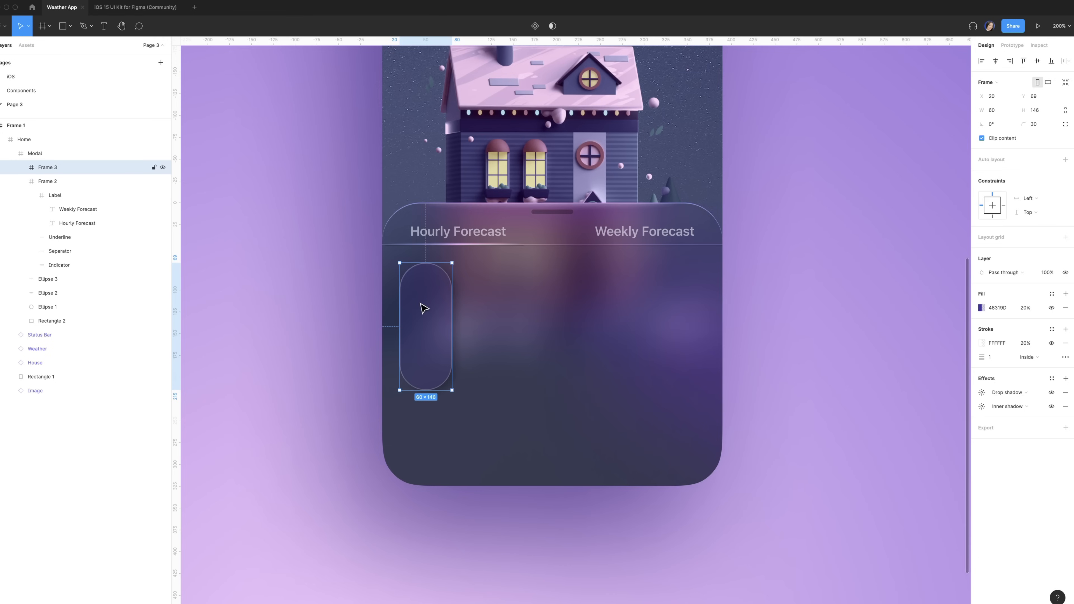
Step: Add the text "12 AM" inside the pill-shaped frame, center its text alignment and center it horizontally in the frame
key(t)
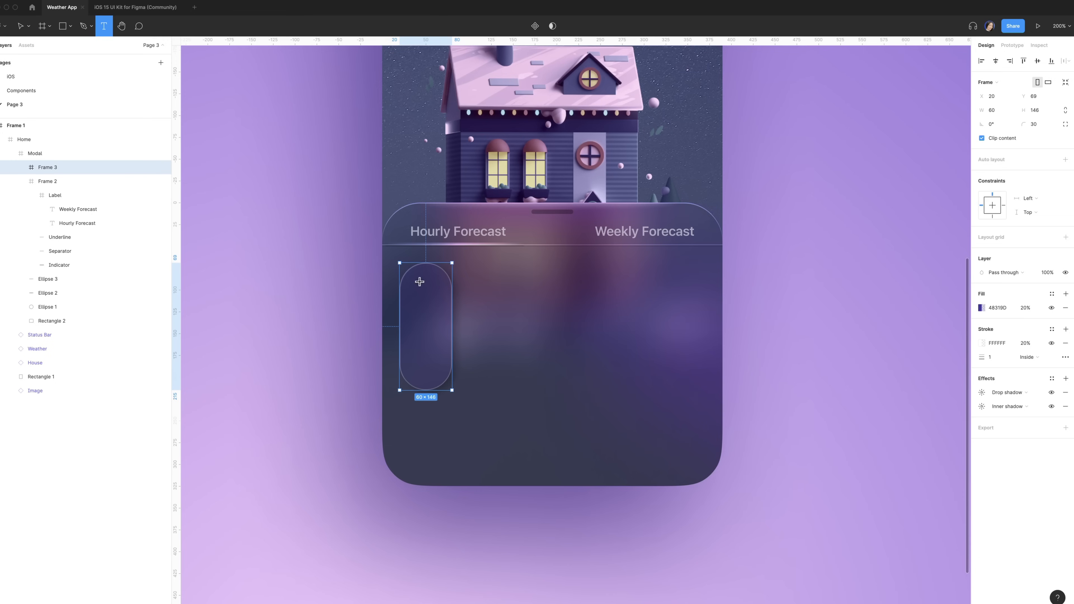
click(424, 286)
text(12 AM)
key(Escape)
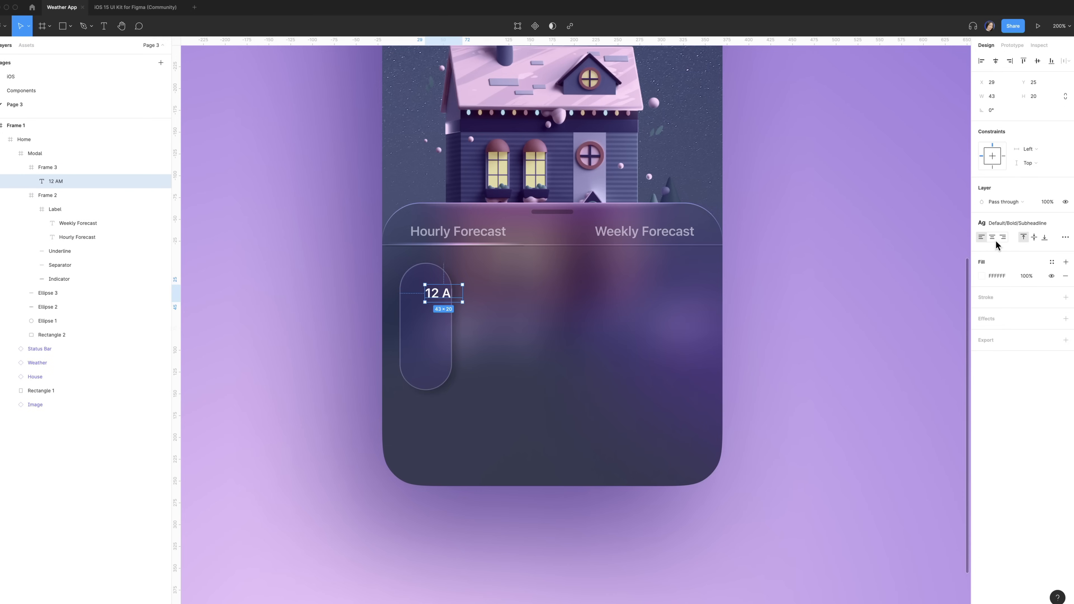
click(992, 239)
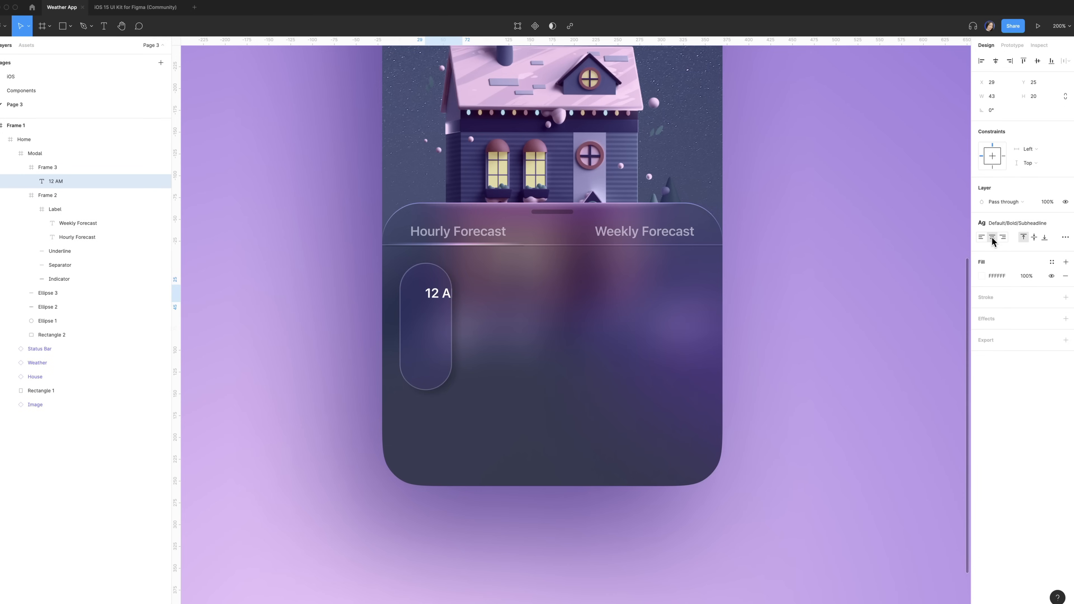
click(995, 62)
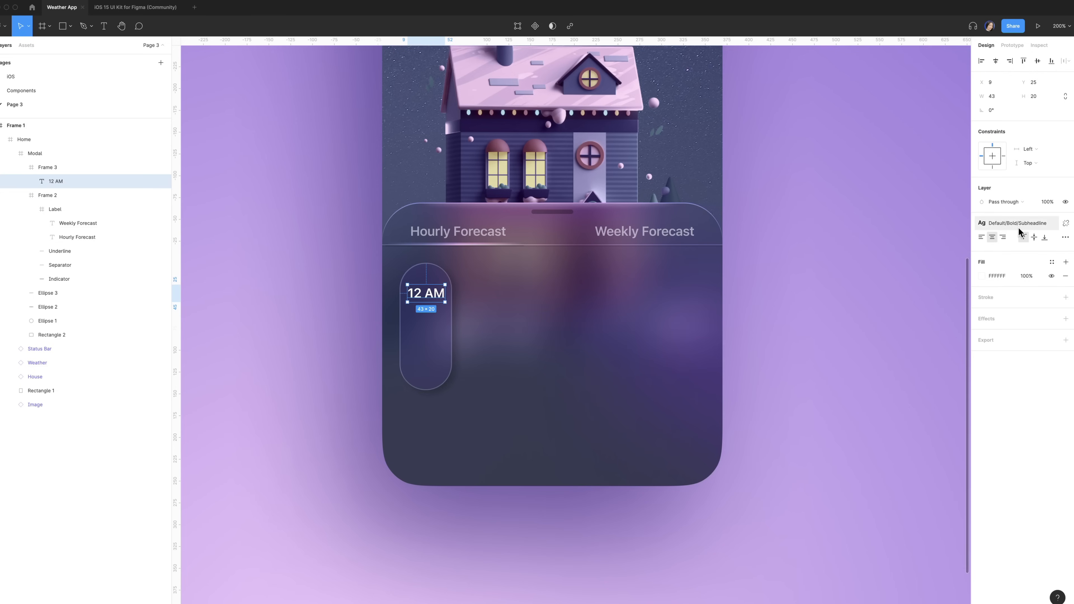
Step: Apply the Label Color/Dark/Primary color style to the 12 AM text and move it up 10 px to Y 15
click(1051, 261)
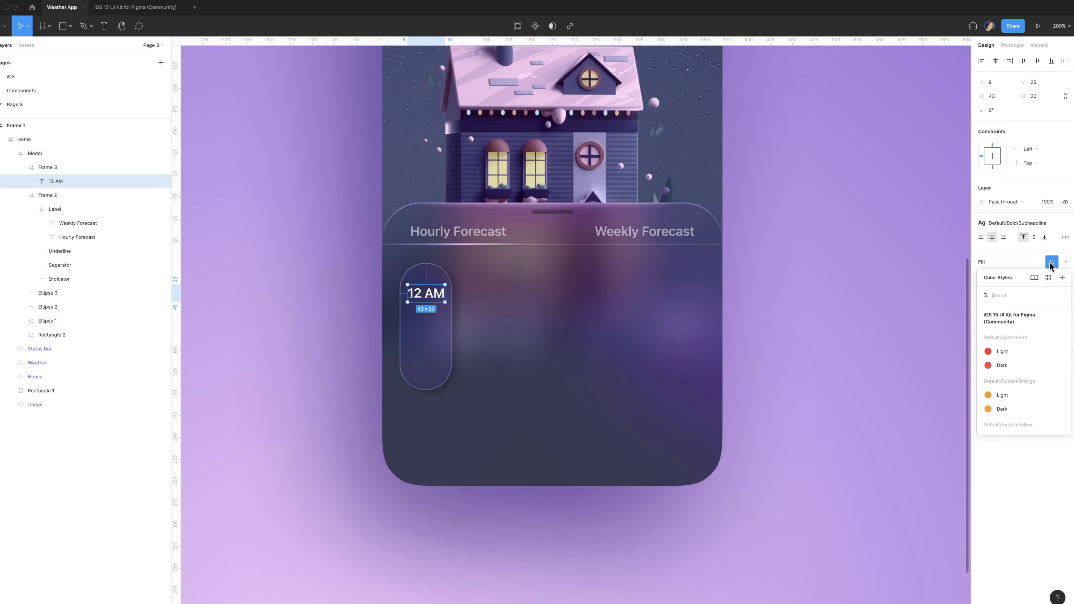
scroll(1005, 365, down, 5)
click(1005, 367)
key(alt)
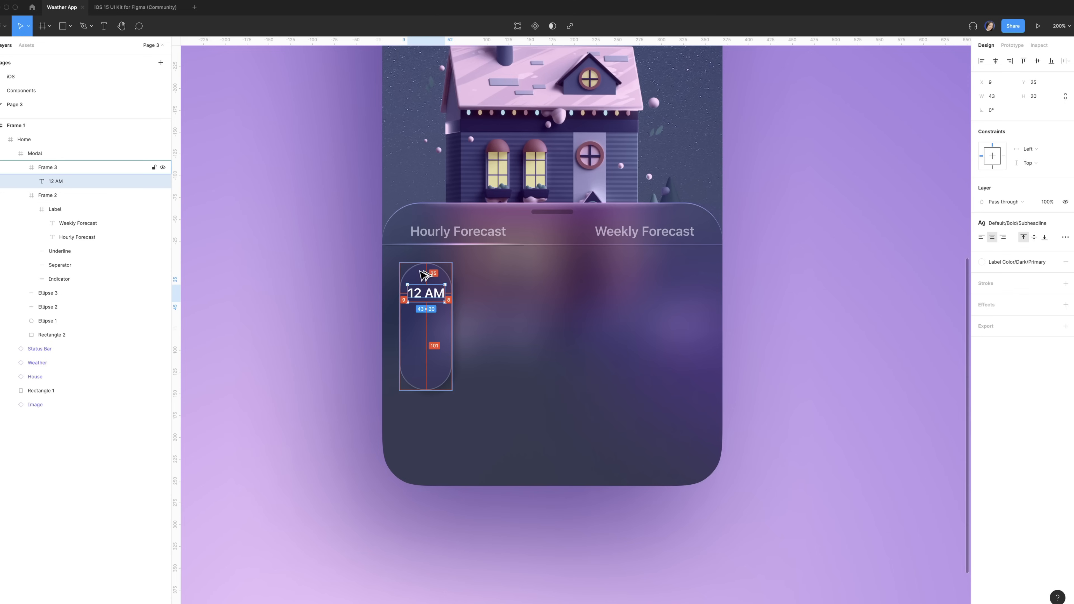
key(shift+Up)
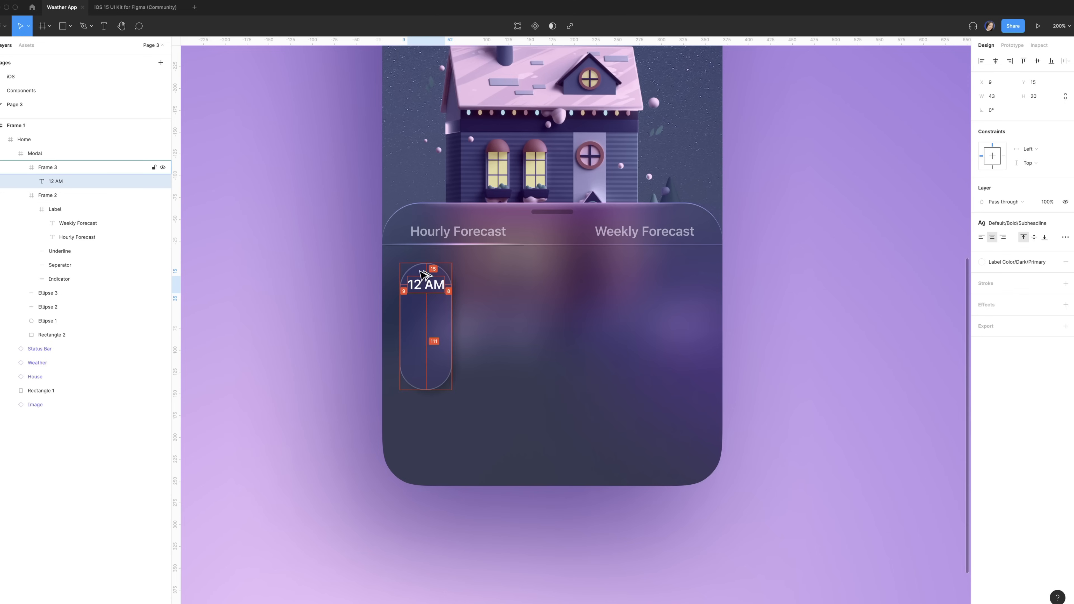
Step: Draw a frame about 44 px wide below the 12 AM text in the pill and set its height to 38
click(422, 331)
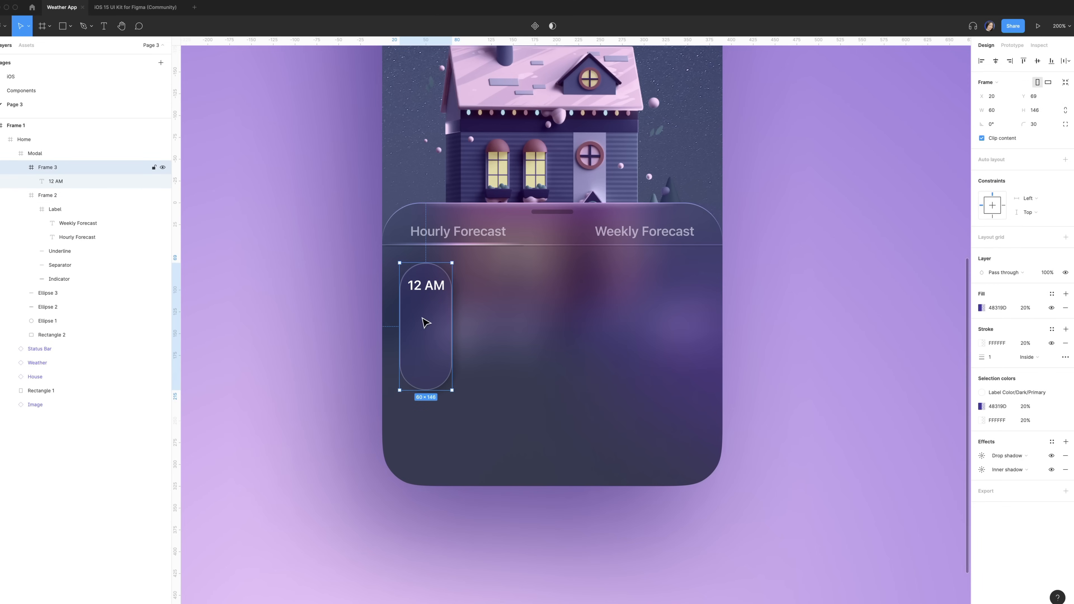
click(999, 108)
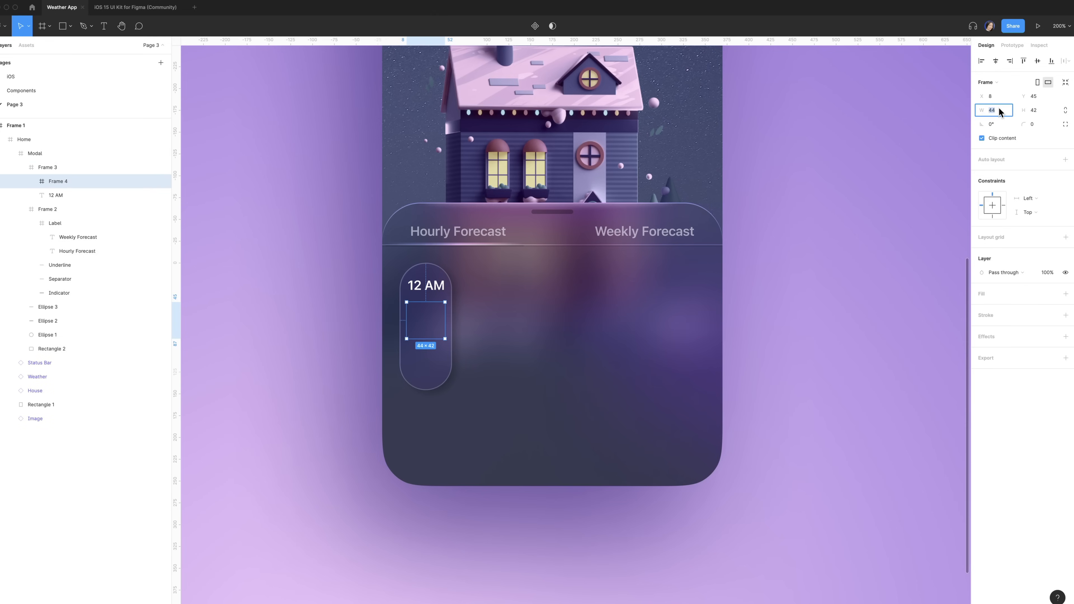
key(Tab)
text(3)
key(Return)
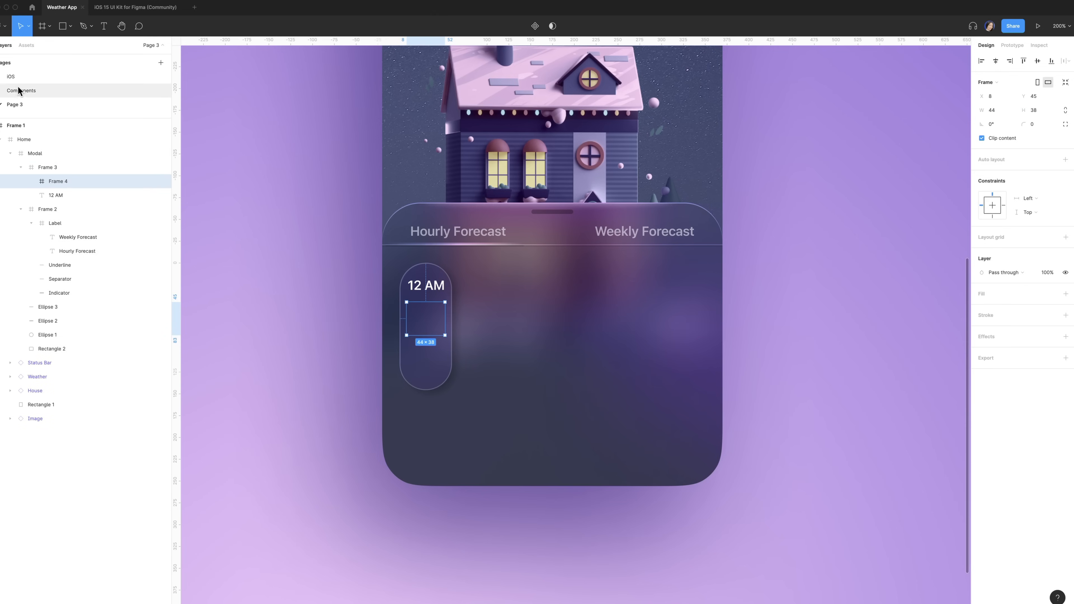
Step: Insert the small Moon cloud mid rain icon component in the frame below the 12 AM text, centered horizontally and aligned to the frame's top
click(26, 46)
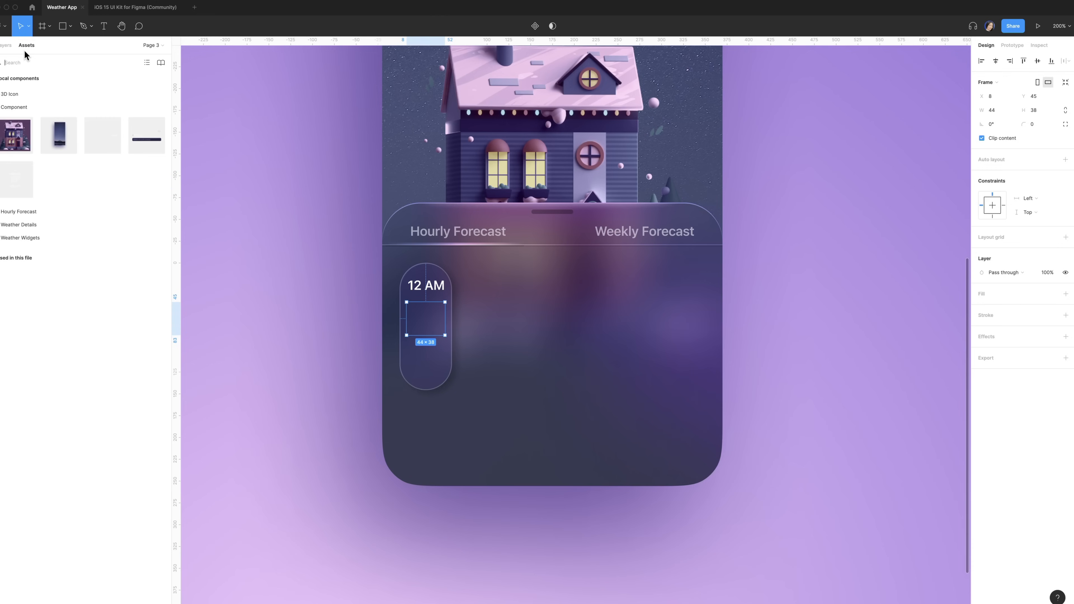
click(17, 97)
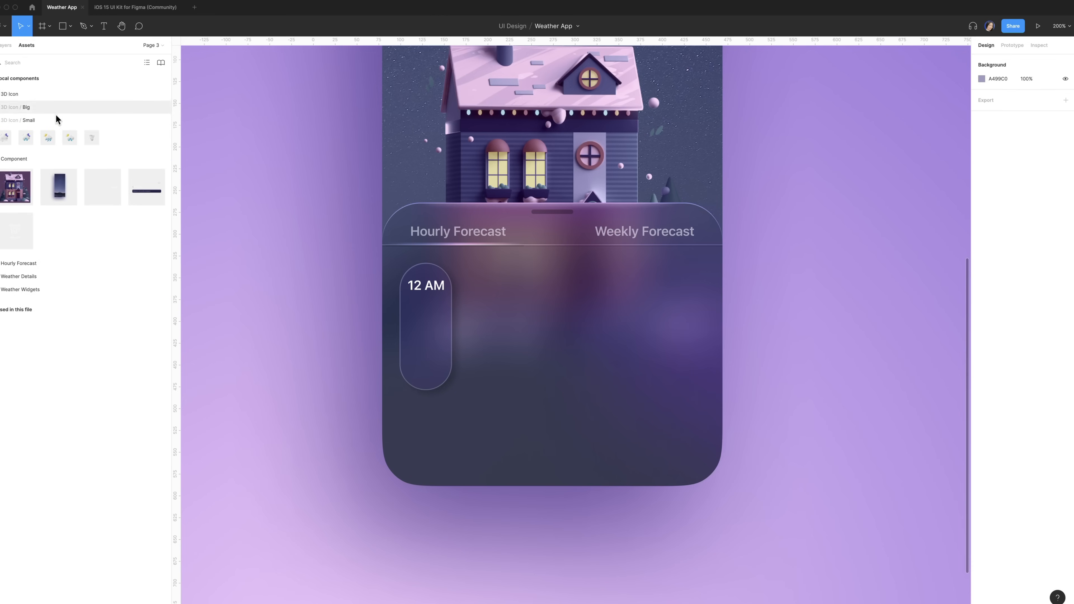
drag(24, 140, 426, 312)
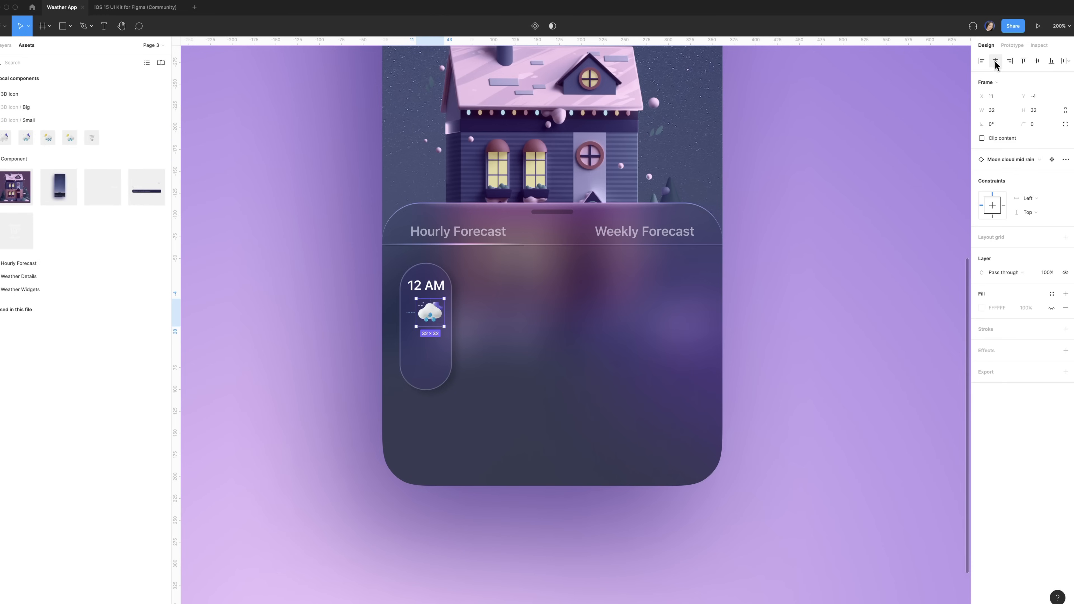
click(995, 60)
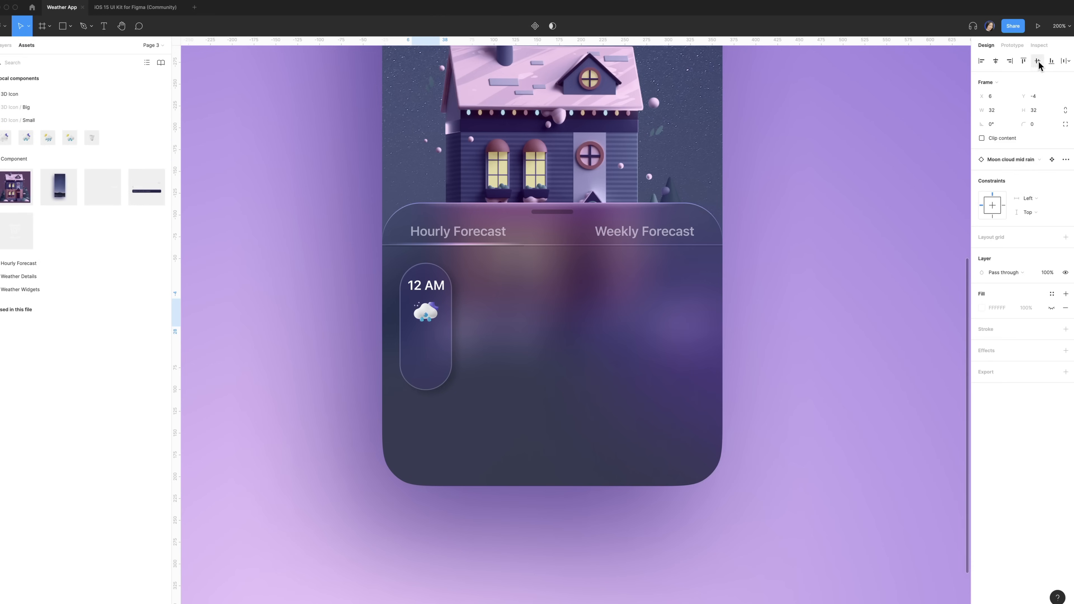
click(1024, 61)
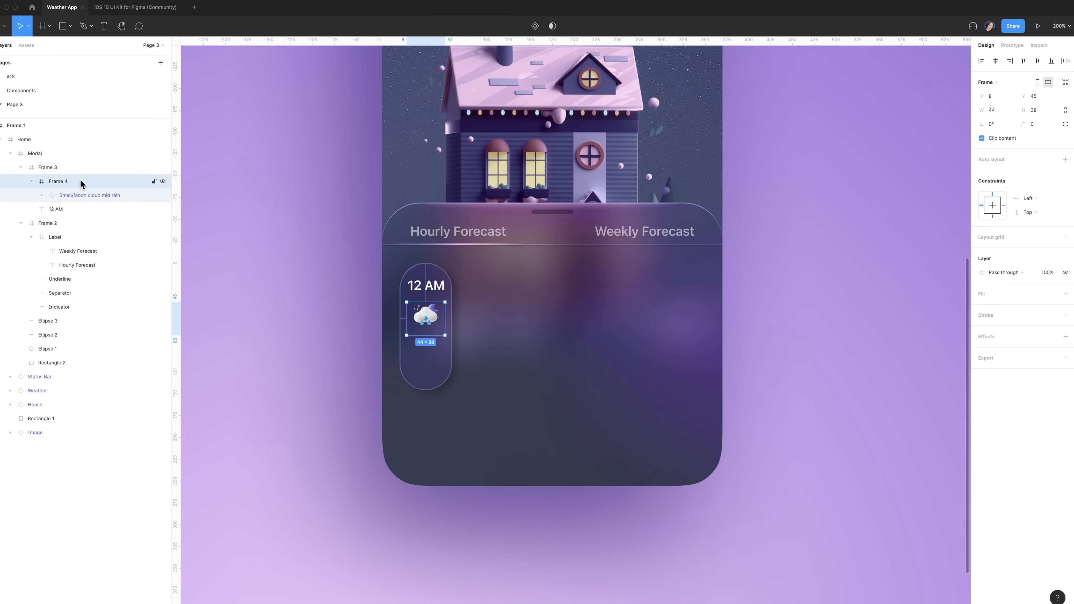
Step: Add the text "30%" to the icon frame, aligned to its bottom and centered horizontally, with the fill color 40CBD8
key(ctrl+v)
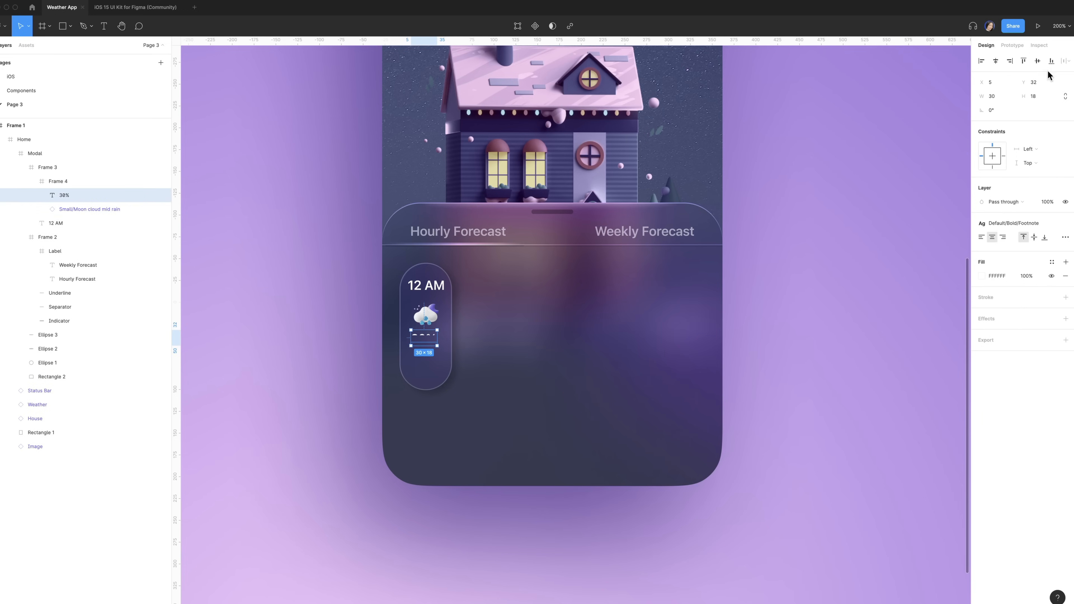
click(1051, 61)
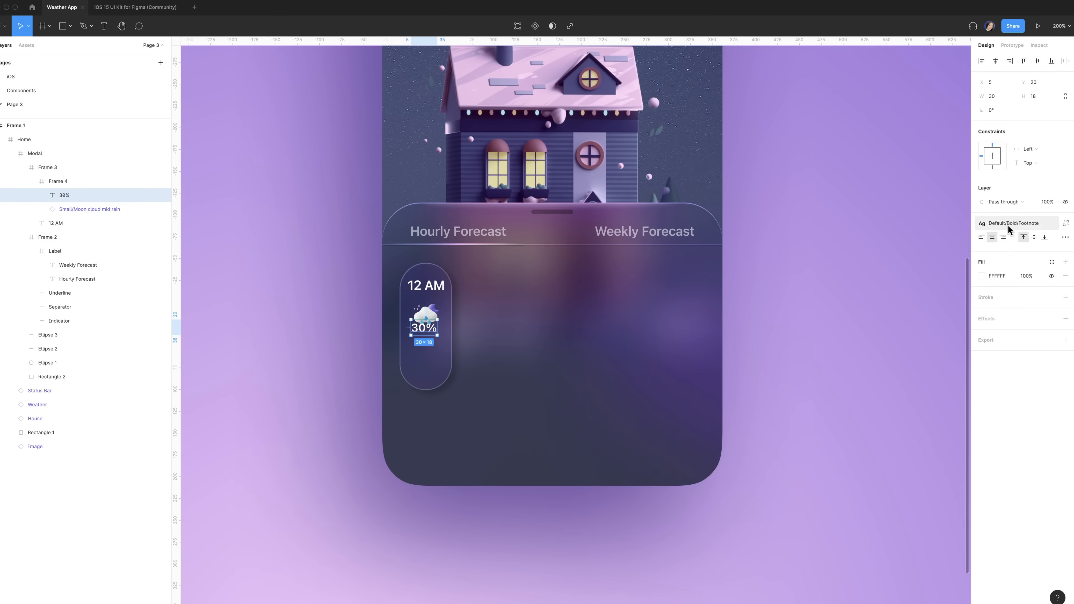
click(997, 276)
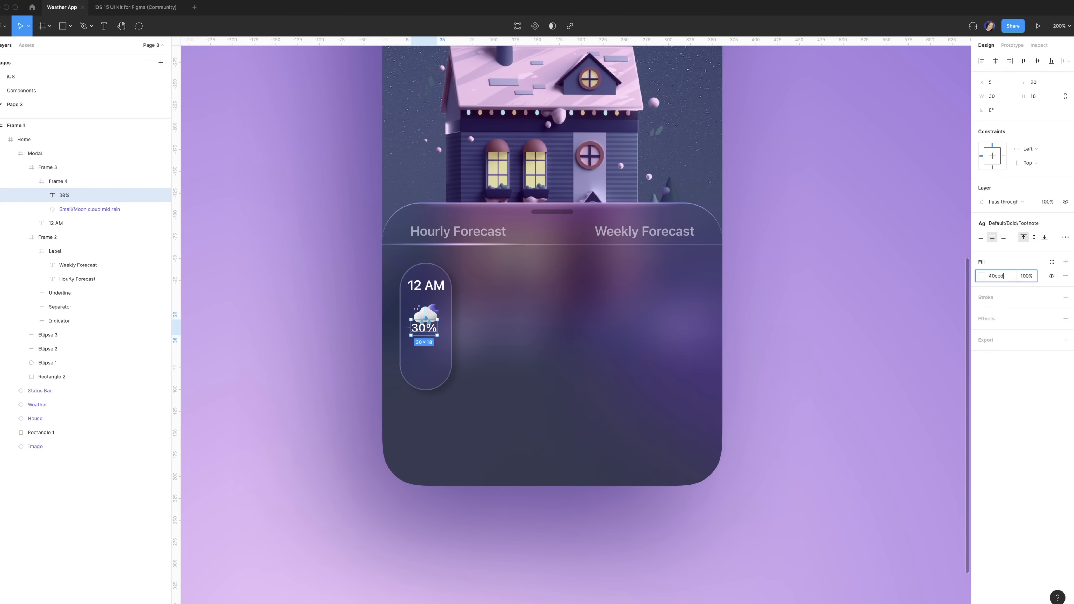
key(Return)
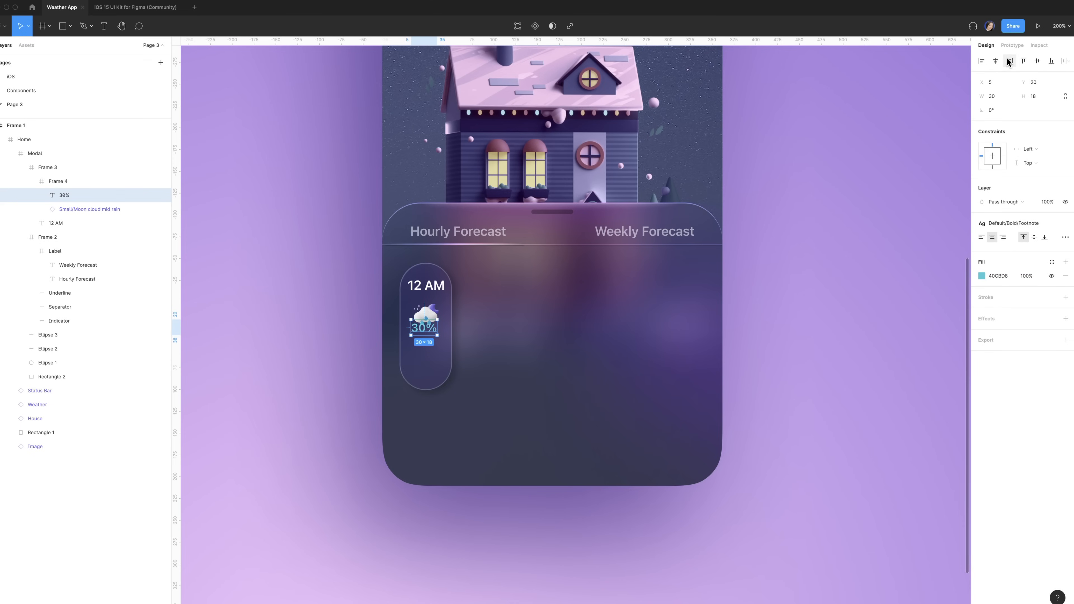
click(995, 62)
Step: Turn off content clipping on the icon frame and nudge the cloud icon up inside it
click(75, 183)
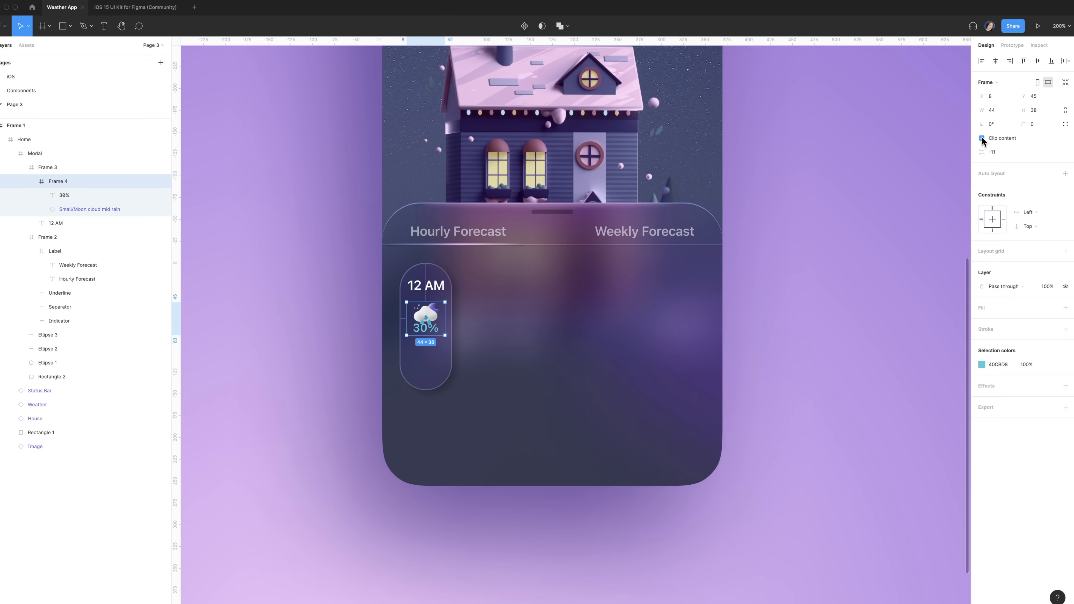
click(89, 209)
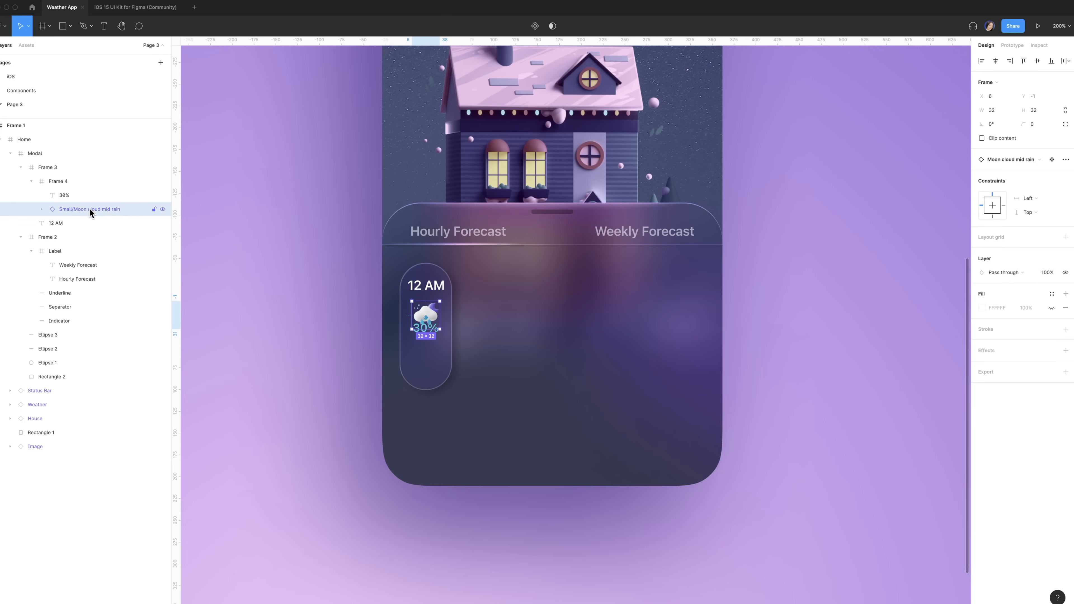
key(Up)
key(Escape)
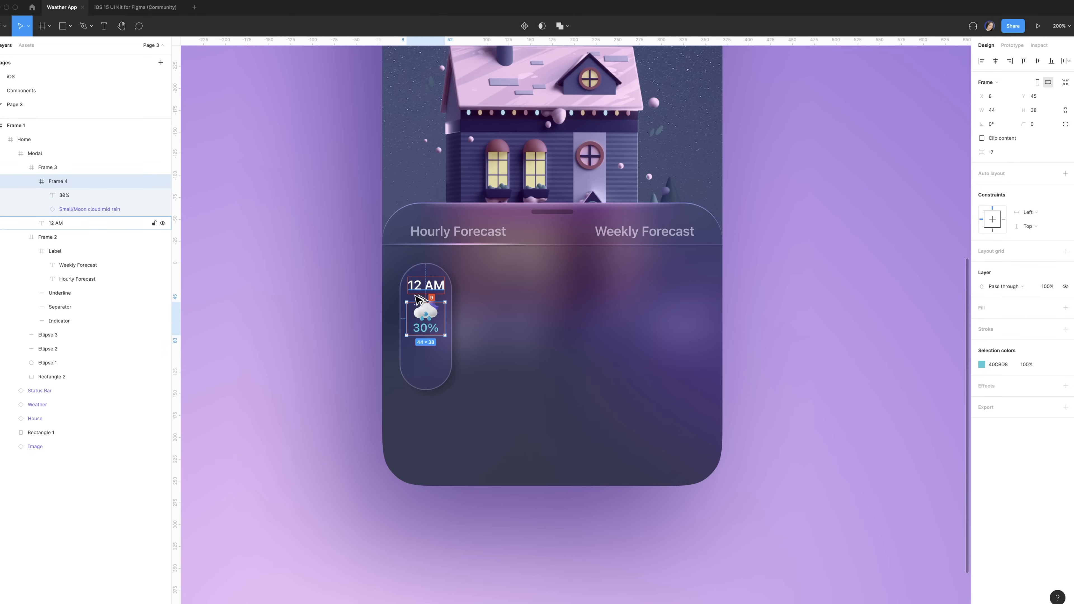
Step: Duplicate the 12 AM text into the lower part of the pill, center it horizontally and change its content to "19°"
click(69, 225)
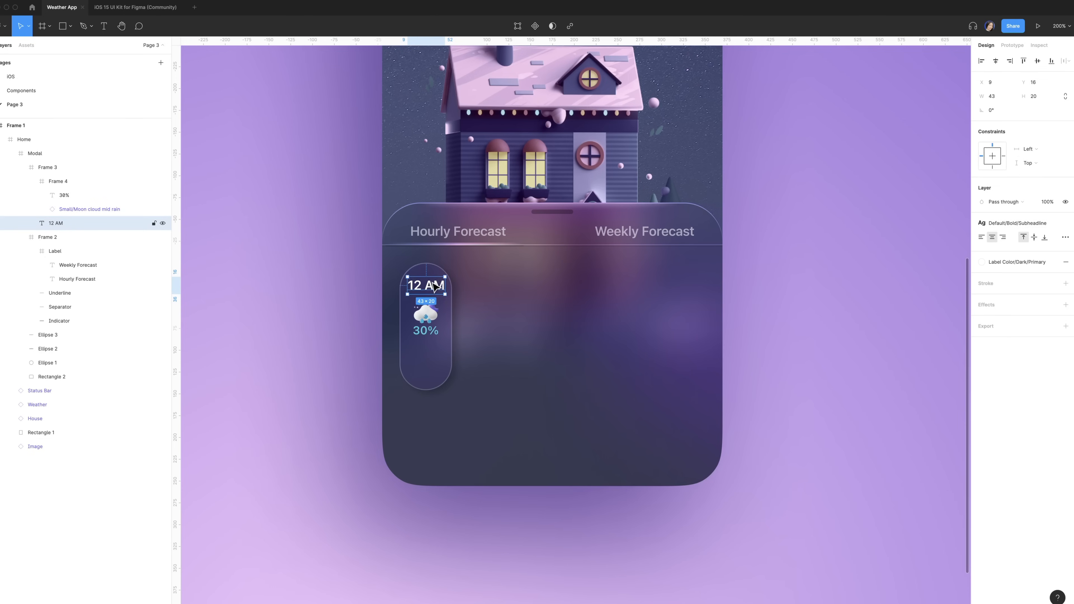
drag(431, 287, 430, 396)
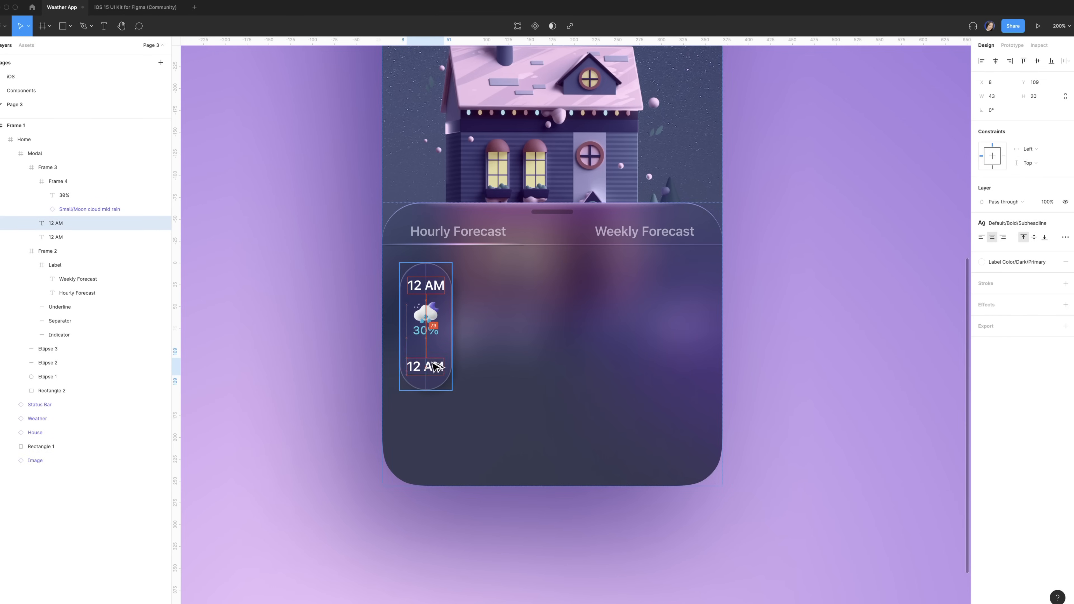
click(996, 61)
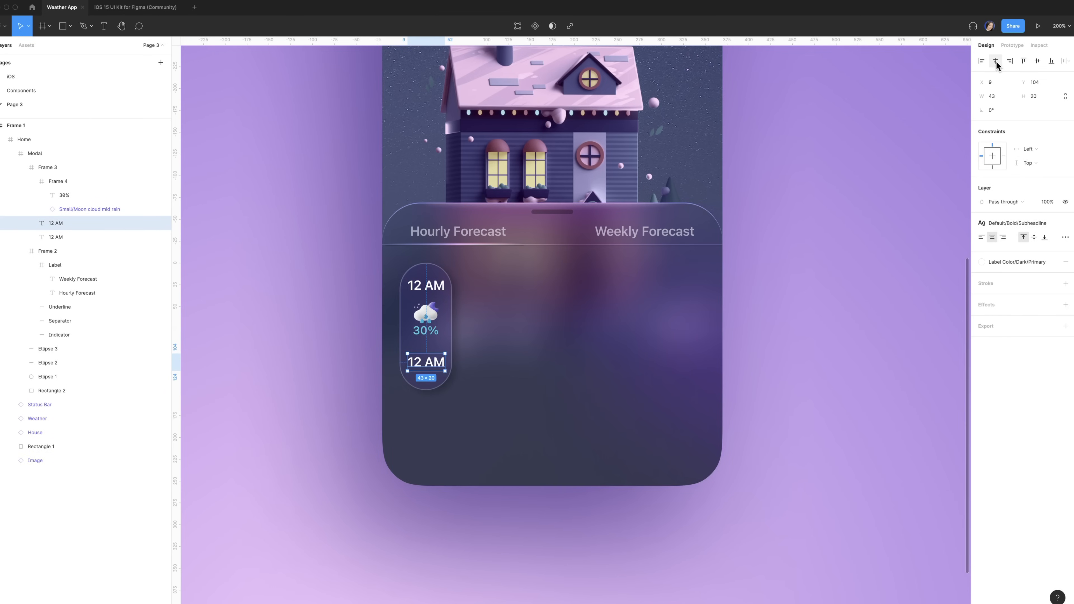
double_click(423, 367)
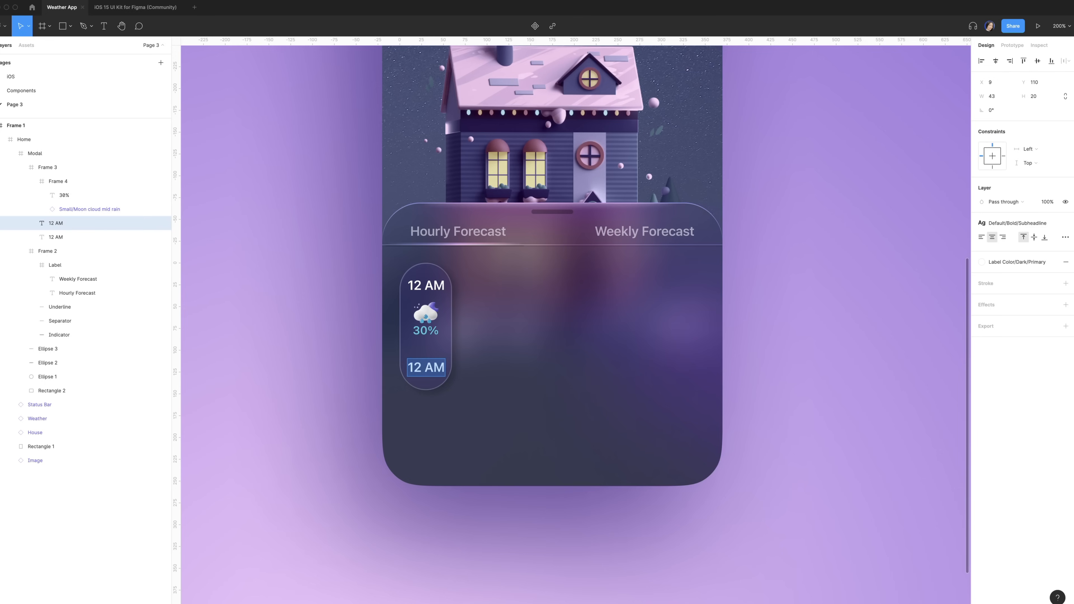
text(19°)
key(Escape)
Step: Apply the Default/Regular/Title3 text style to the 19° text, place the icon frame at Y 52 and check the vertical spacing in the pill
click(1026, 224)
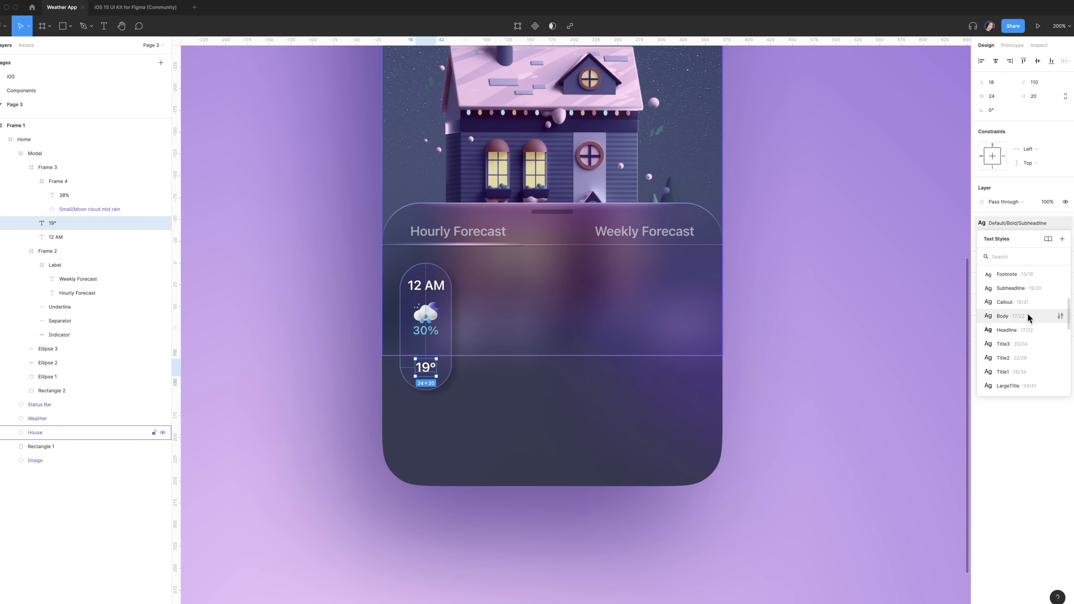
scroll(1016, 345, down, 1)
click(1007, 343)
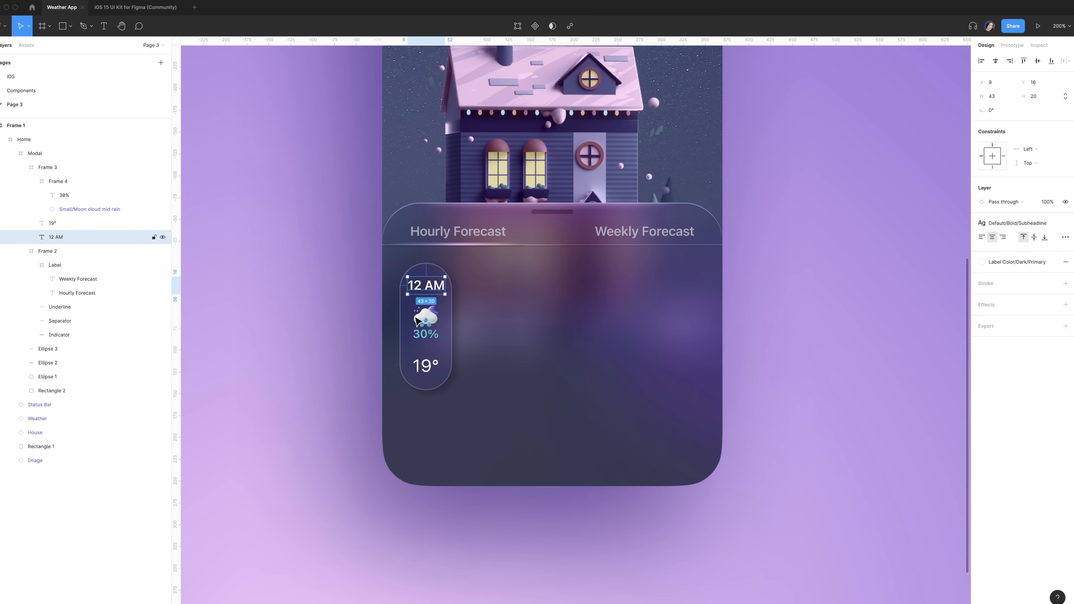
click(424, 335)
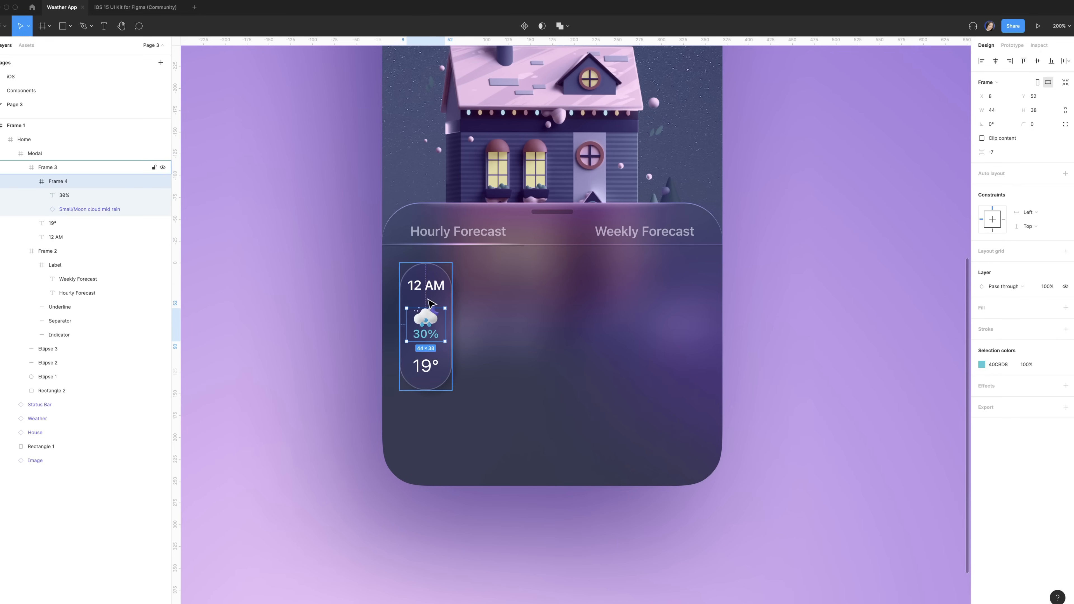
key(alt)
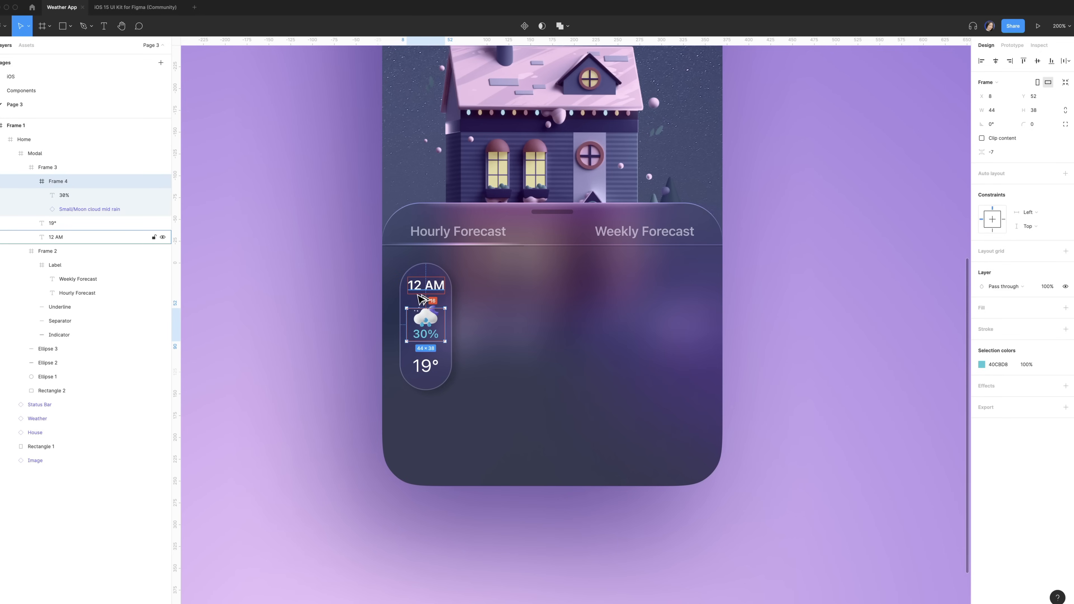
click(426, 365)
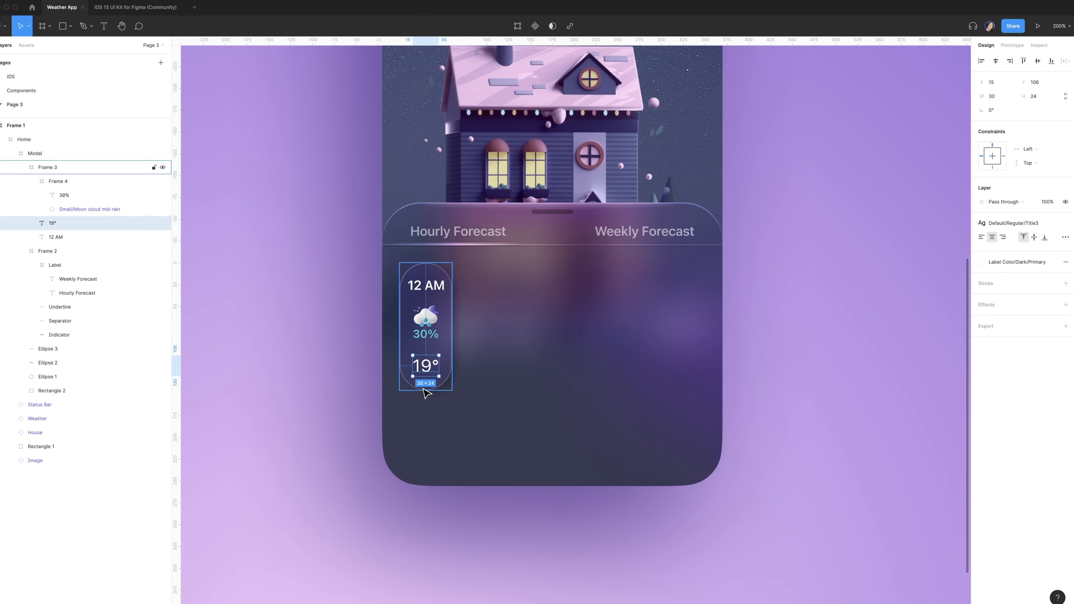
key(alt)
alt+click(422, 282)
click(451, 410)
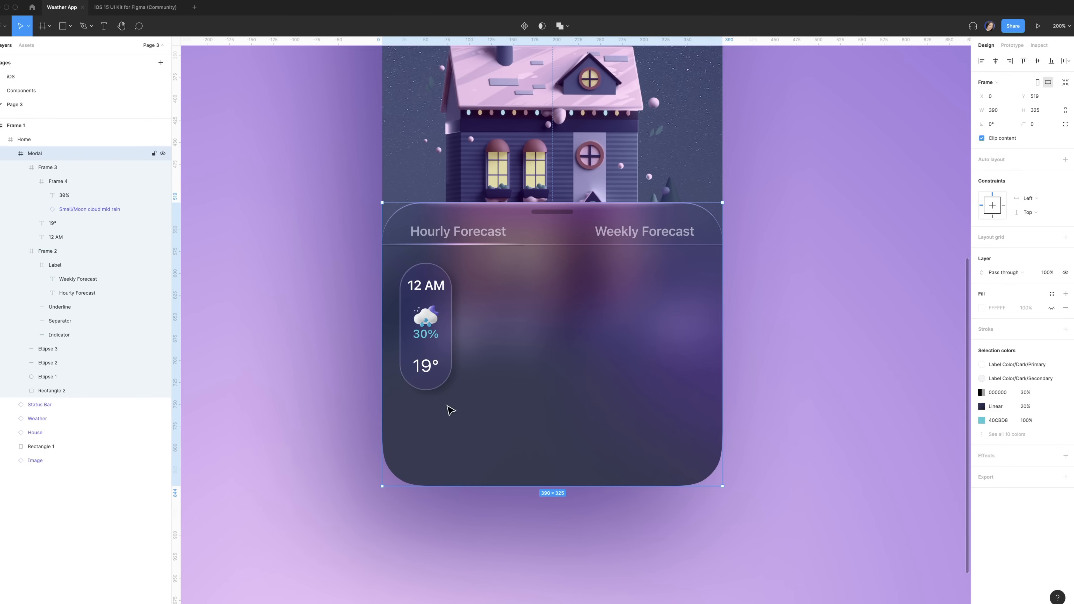
Step: Rename the frame holding the cloud icon to "Icon" and the pill-shaped frame to "Hour"
click(68, 179)
double_click(68, 179)
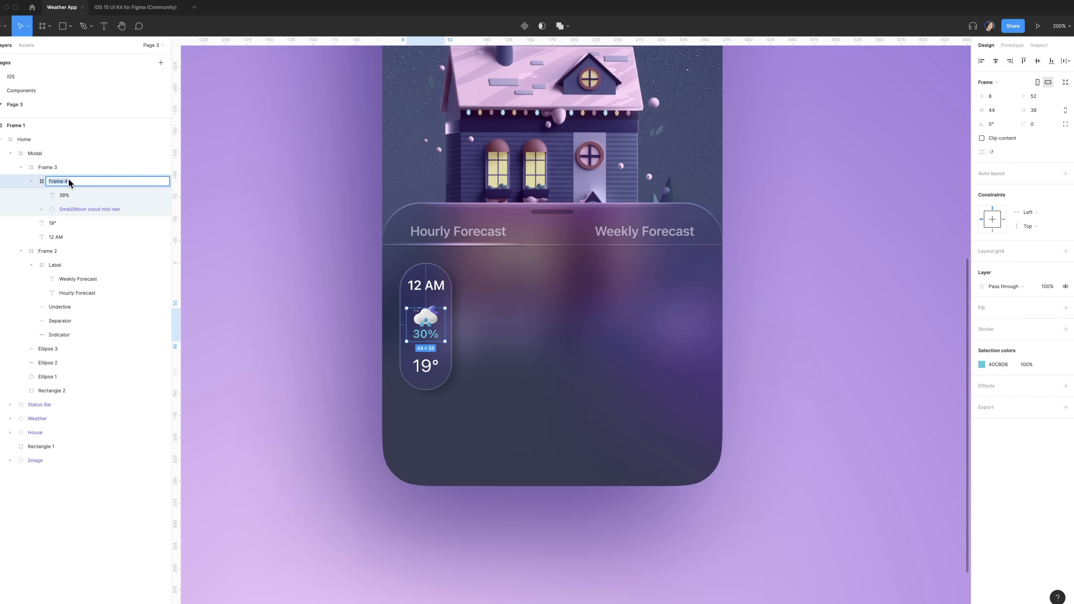
text(Icon)
click(48, 168)
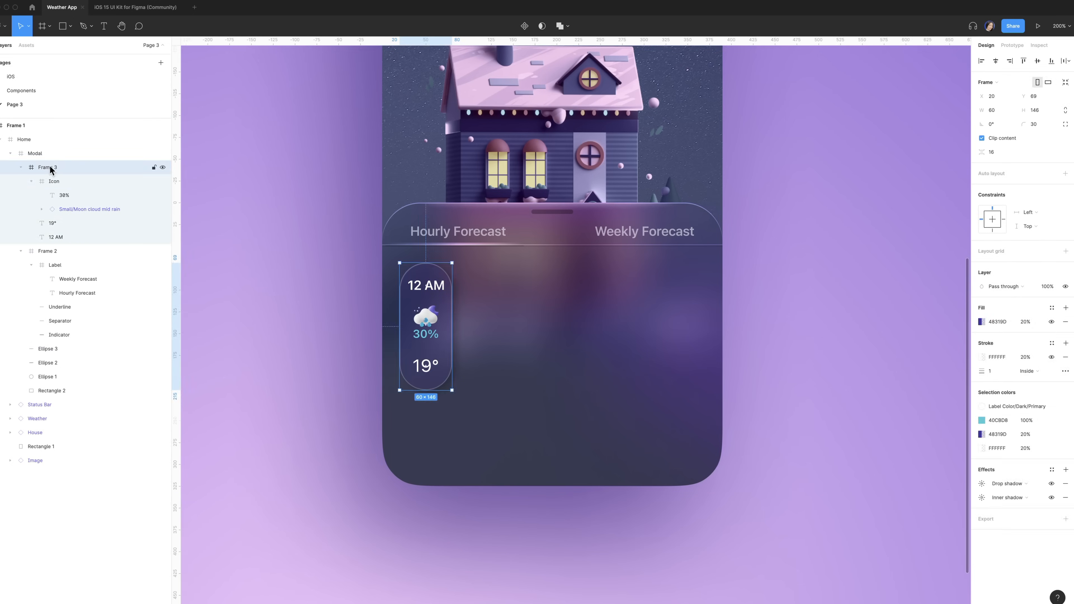
click(21, 167)
double_click(49, 168)
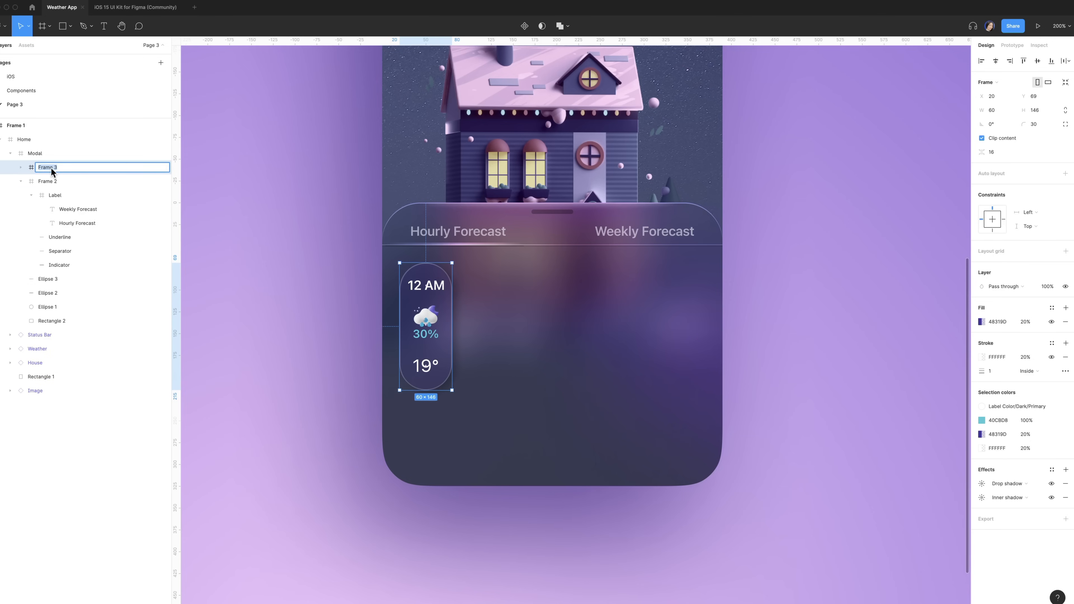
text(Hour)
key(Return)
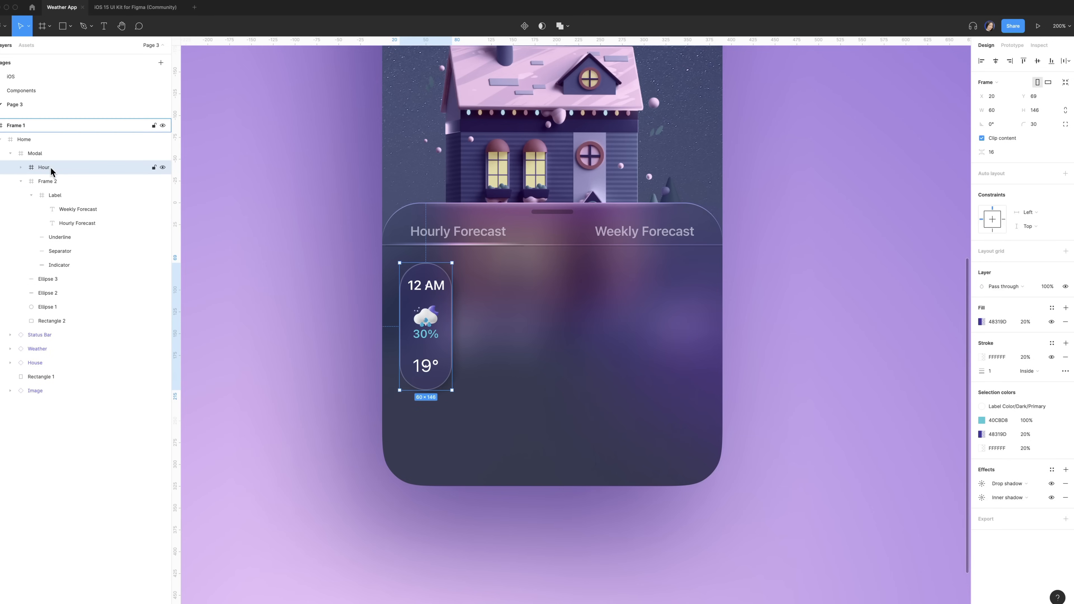
Step: Duplicate the Hour pill and place the copy beside the original at X 92, leaving a 12 px gap
key(super+d)
key(alt)
key(shift+Left)
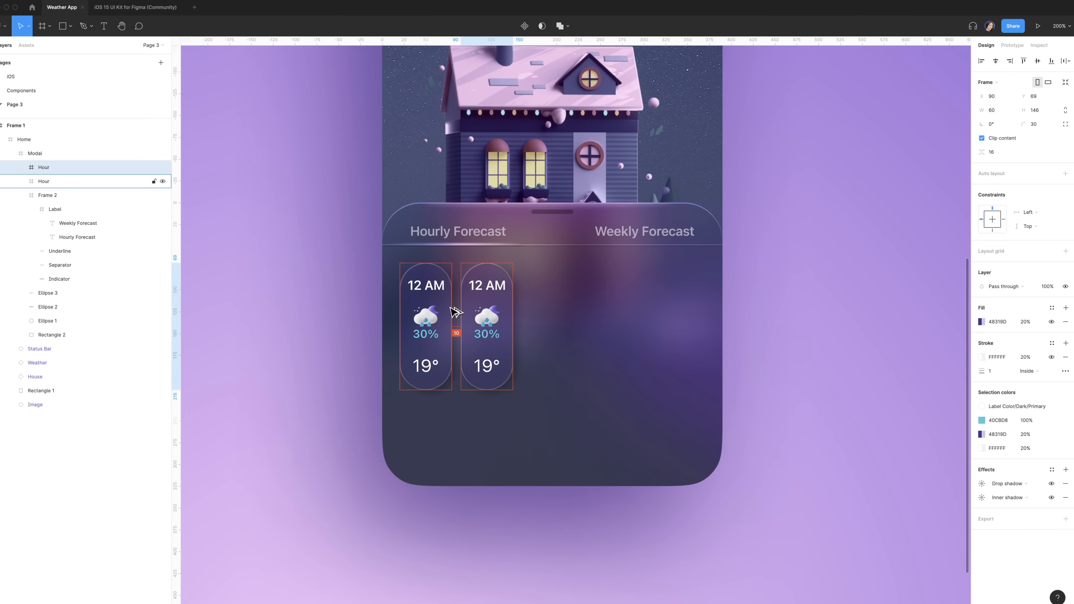
key(Right)
key(Right)
Step: Set the 48319D fill of the second Hour pill to 100% opacity
double_click(487, 280)
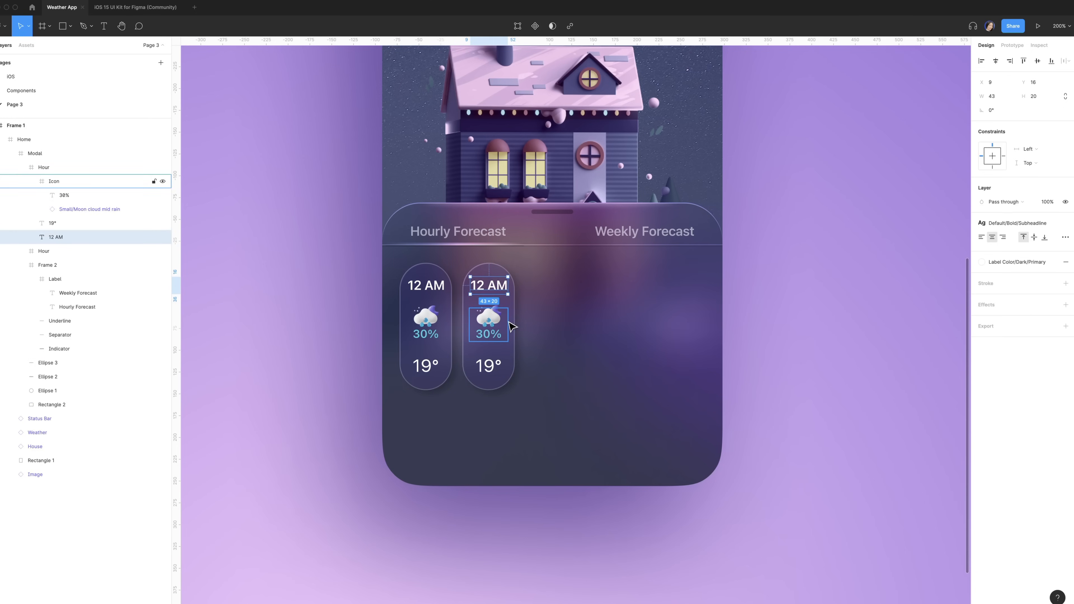
key(shift+Return)
click(1001, 322)
key(Tab)
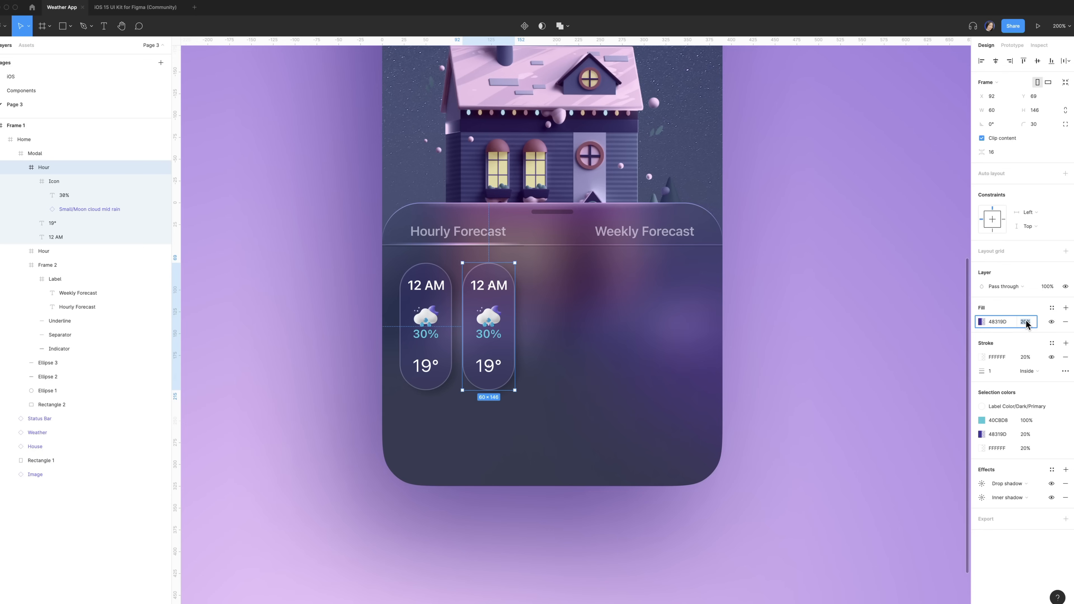
text(100)
key(Return)
Step: Set the second pill's stroke opacity to 50% and review its stroke blend mode, drop shadow and inner shadow settings
click(1026, 357)
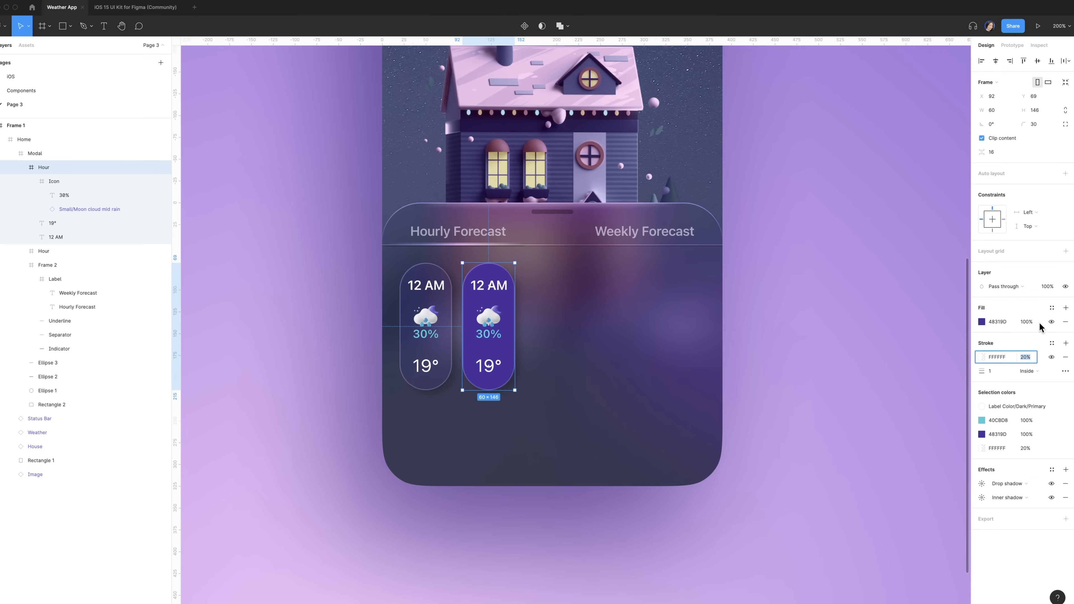
text(50)
key(Return)
click(981, 357)
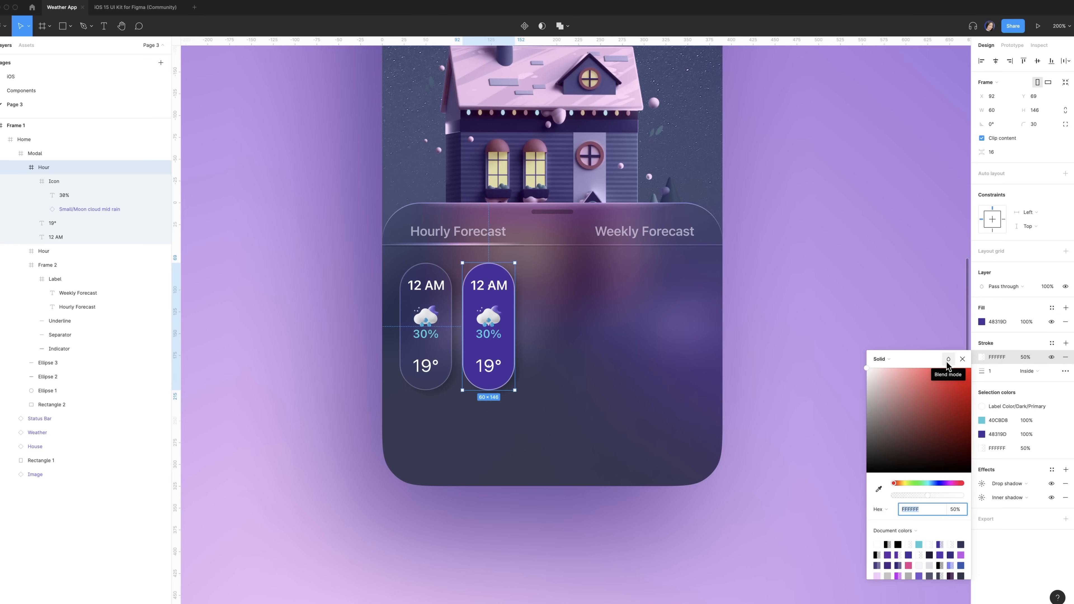
click(947, 361)
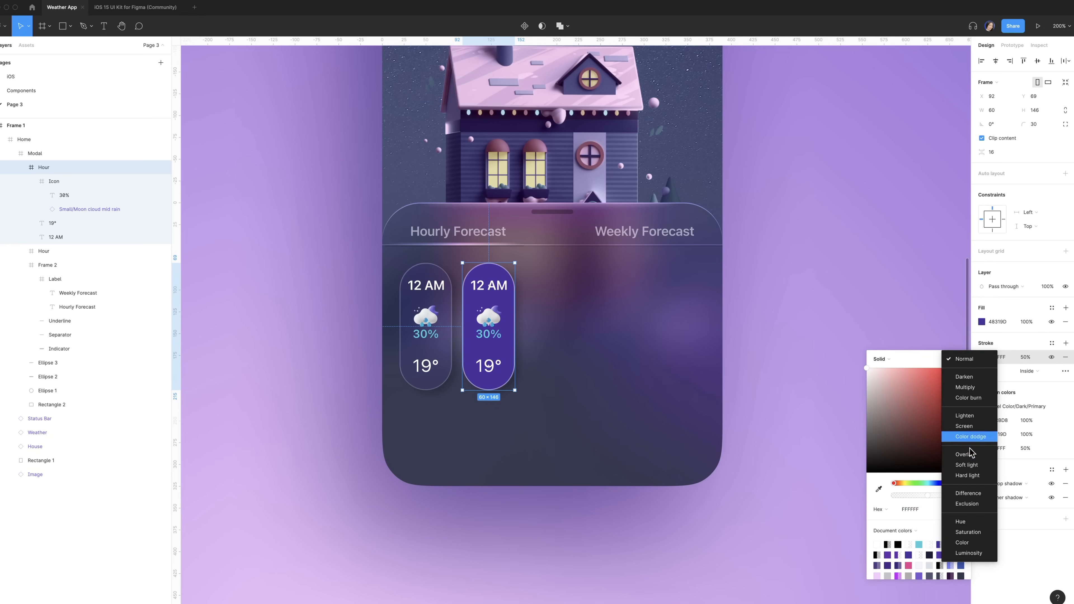
click(981, 483)
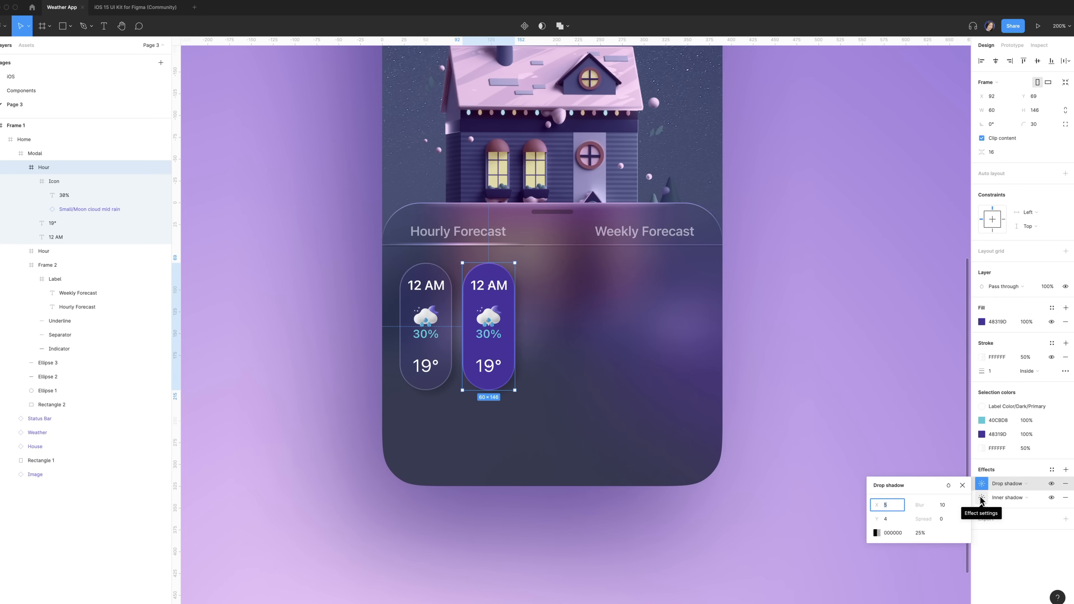
click(982, 497)
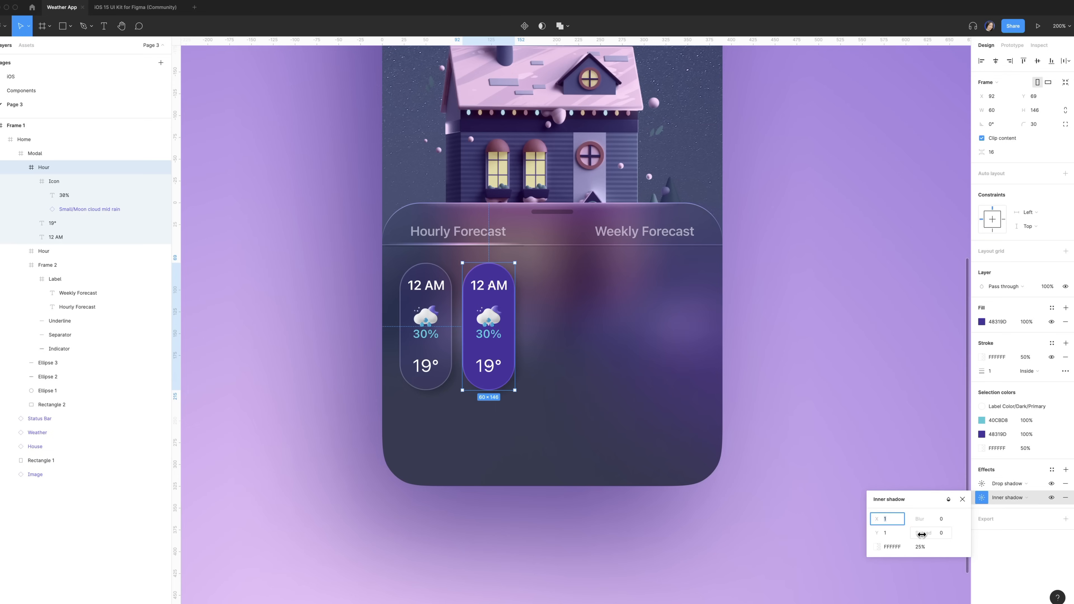
click(993, 556)
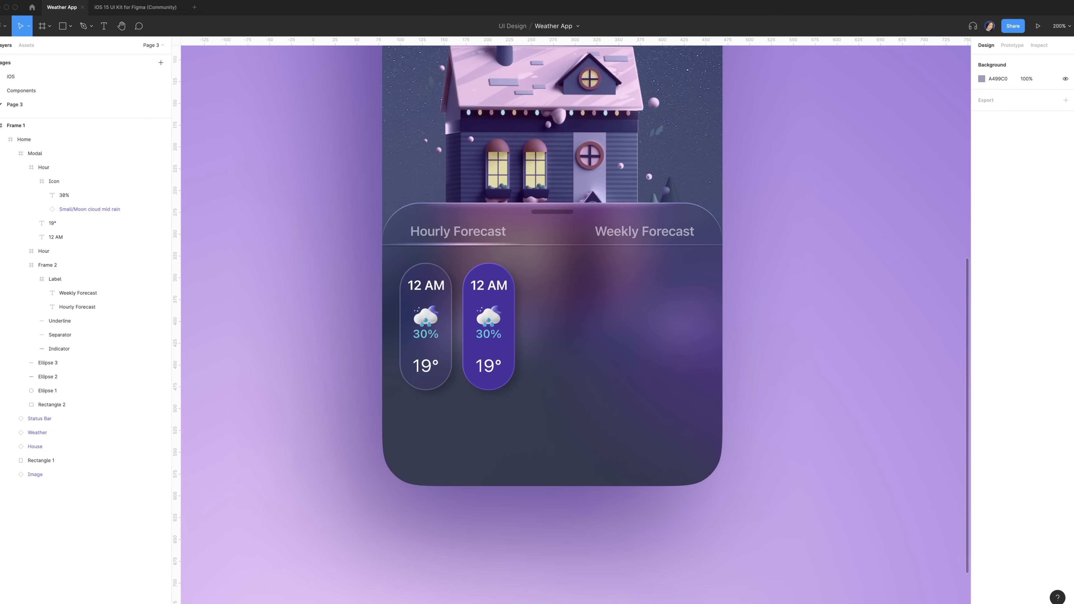
Step: Change the second Hour pill's time label to "Now" and hide its 30% label
click(489, 291)
double_click(488, 290)
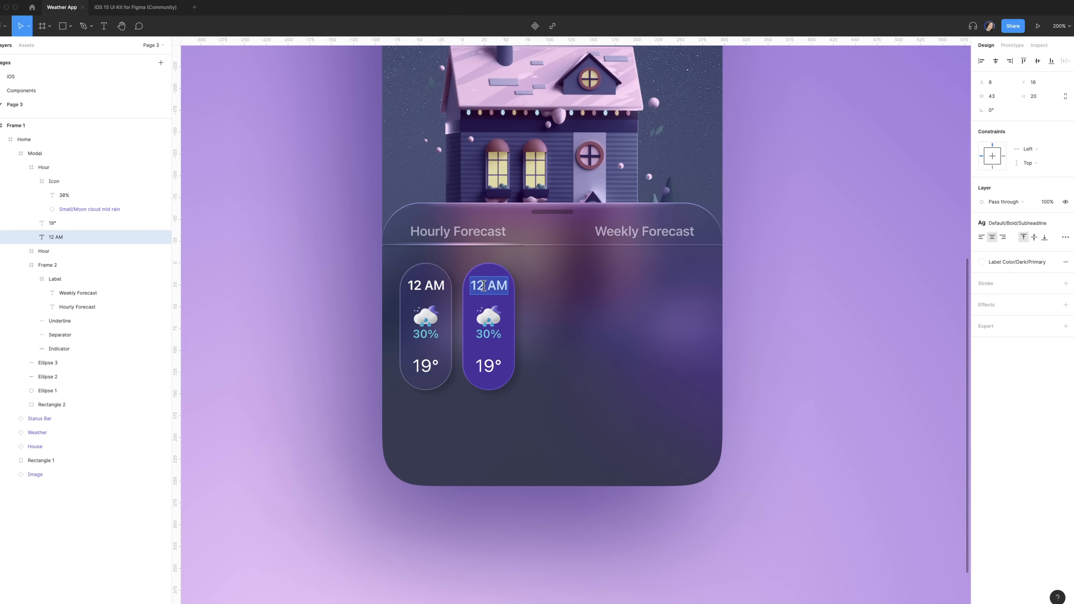
double_click(483, 286)
text(Now)
click(155, 195)
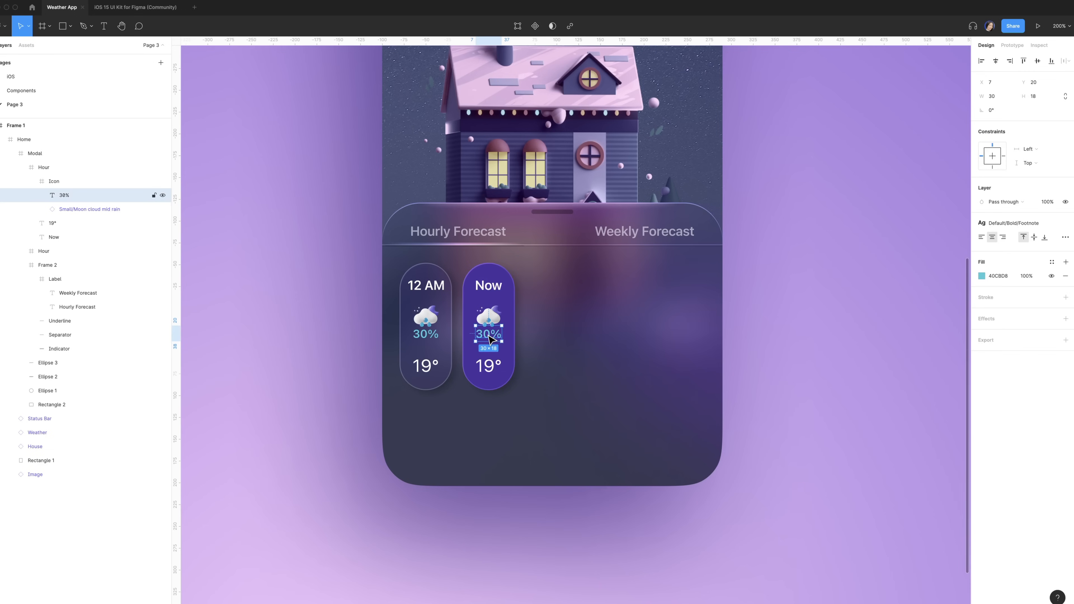
click(163, 196)
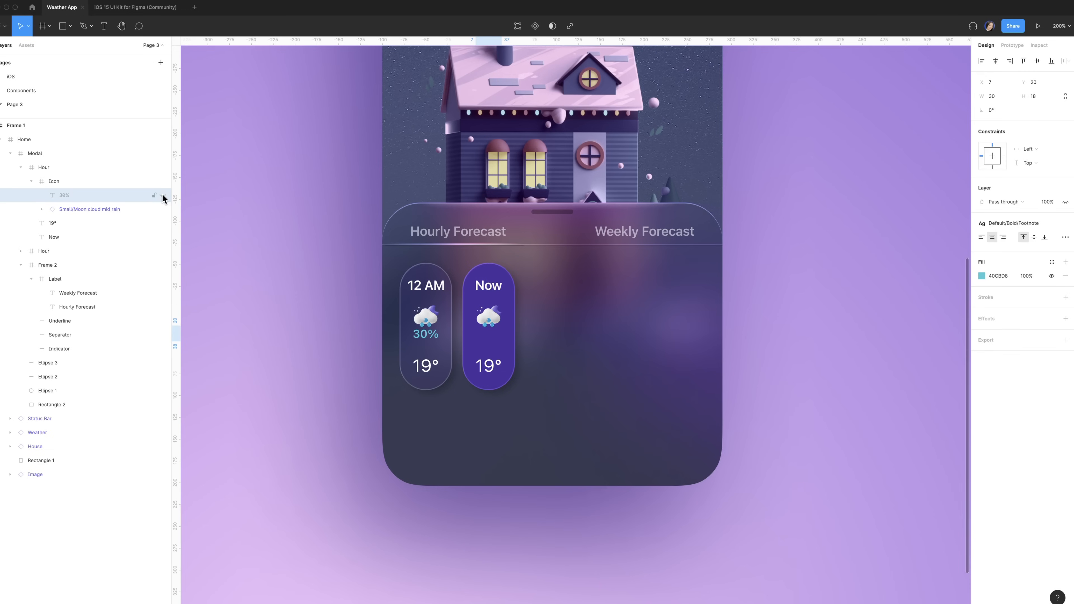
Step: Insert an instance of the Hourly component from the assets into the modal, just beyond the Now pill
click(451, 300)
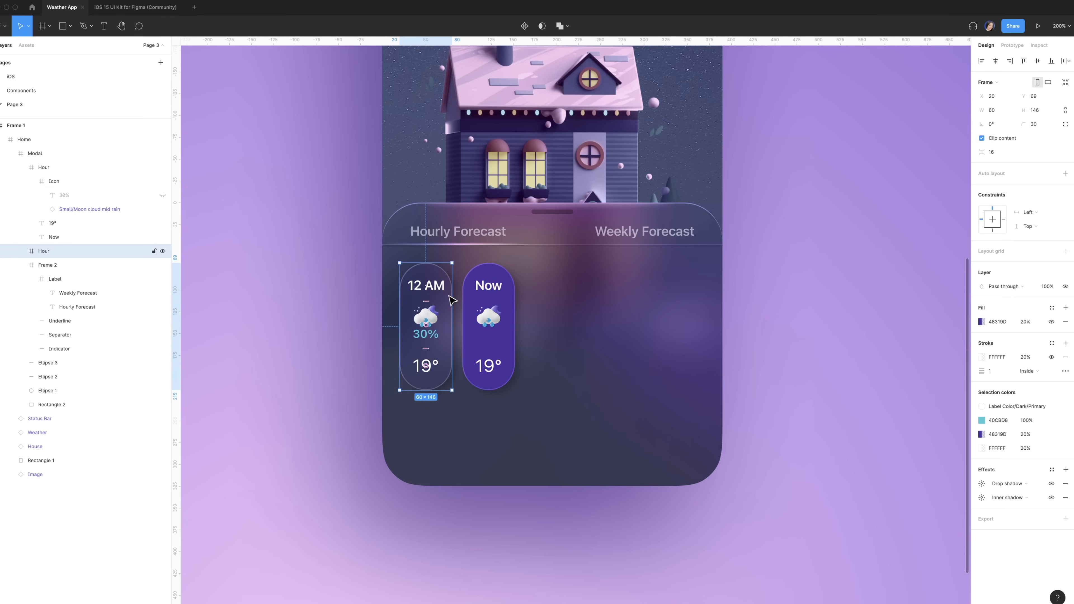
click(465, 283)
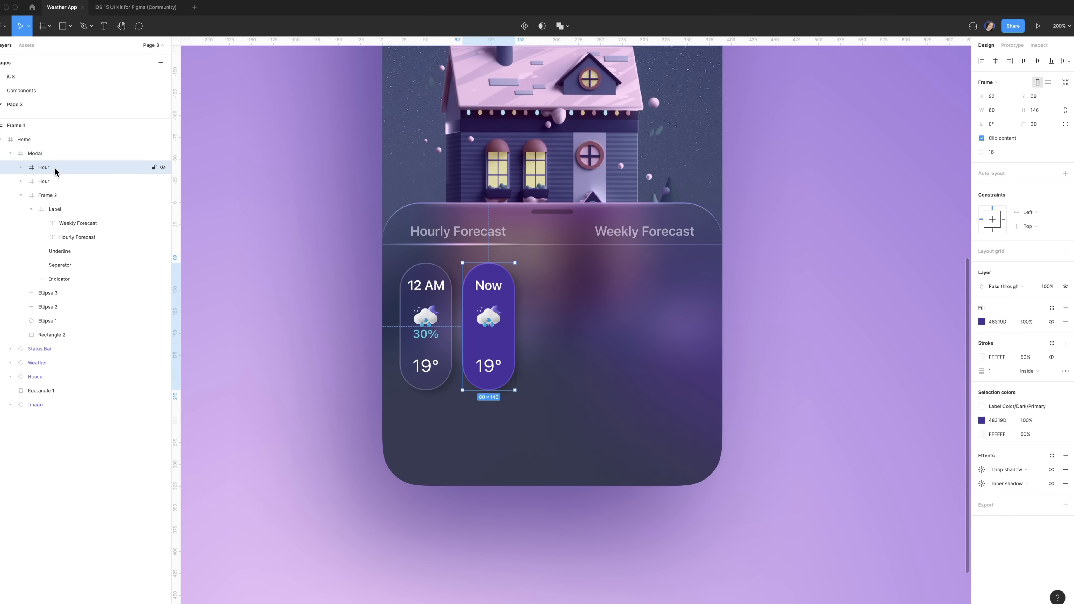
click(27, 45)
drag(61, 296, 556, 351)
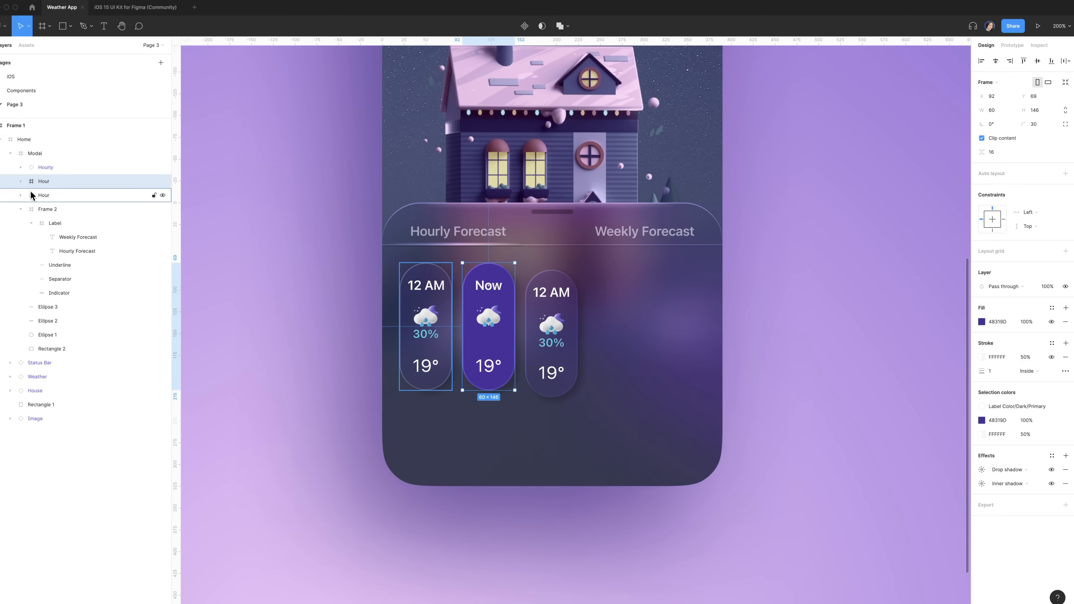
Step: Group the Hourly instance and both Hour pills into a horizontal auto layout, and measure its distance to the forecast tabs
click(45, 167)
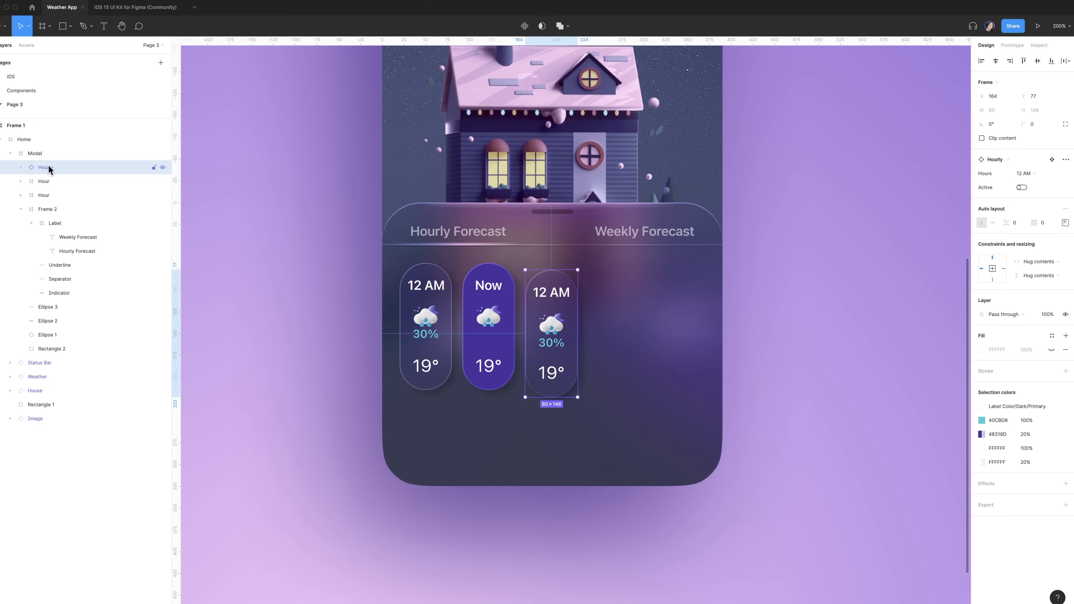
shift+click(45, 195)
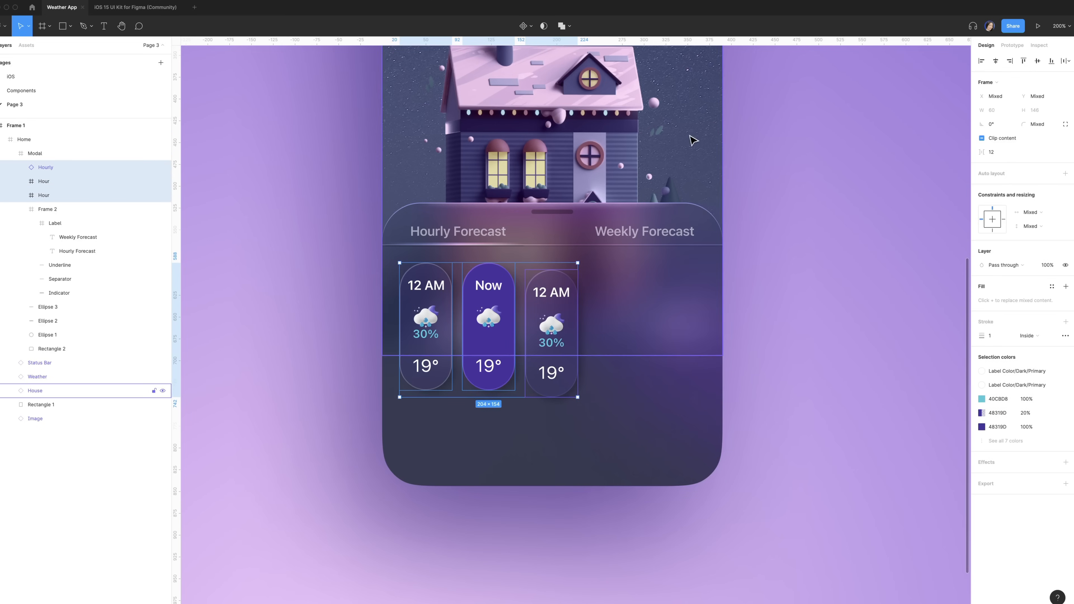
click(1066, 174)
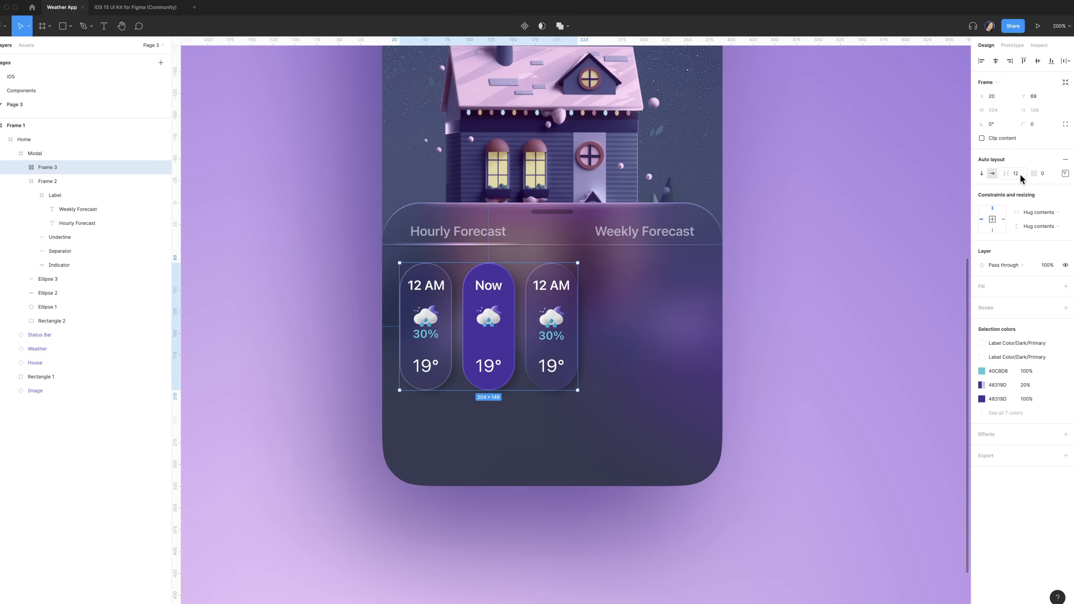
key(alt)
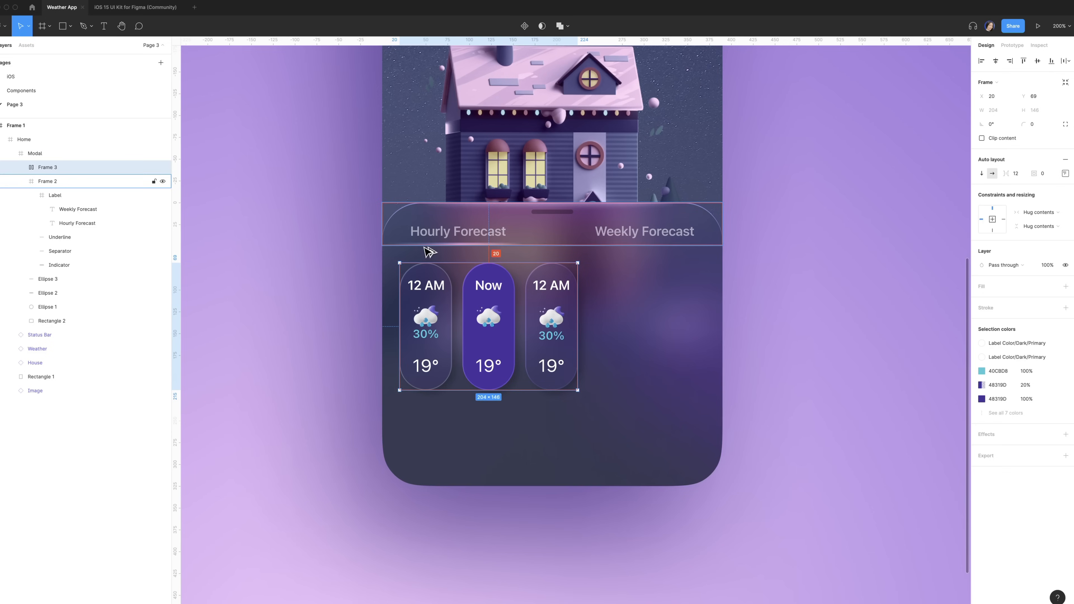
Step: Set the Hourly instance's Hours property to 2 AM and duplicate it three times
click(79, 177)
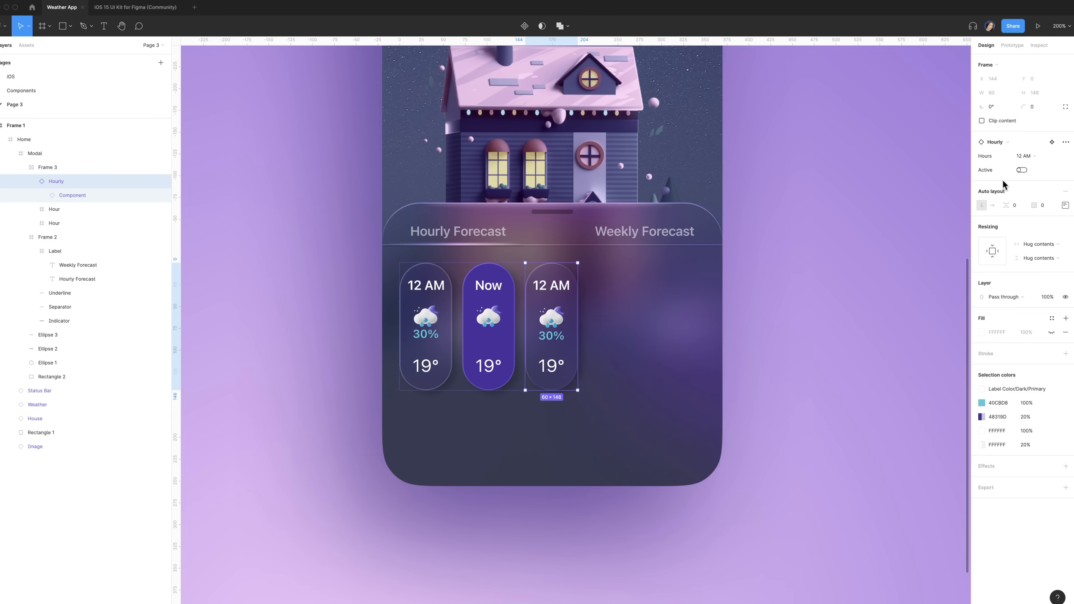
click(1036, 156)
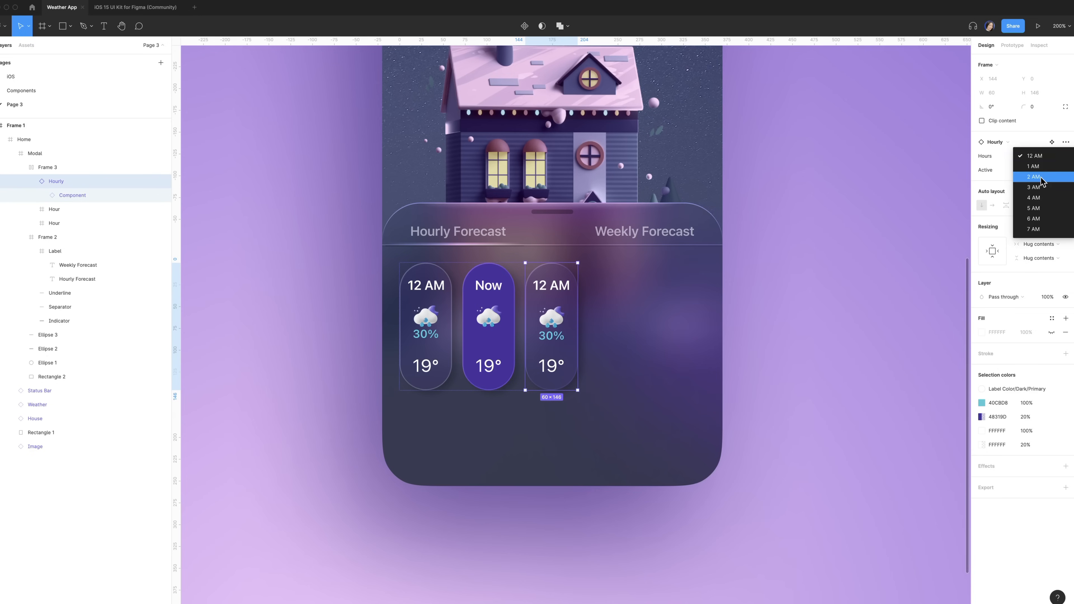
click(1042, 183)
key(ctrl+d)
key(ctrl+d)
key(ctrl+d)
Step: Set the Hours property of the three duplicated Hourly instances to 3 AM, 4 AM and 5 AM in order
click(1041, 156)
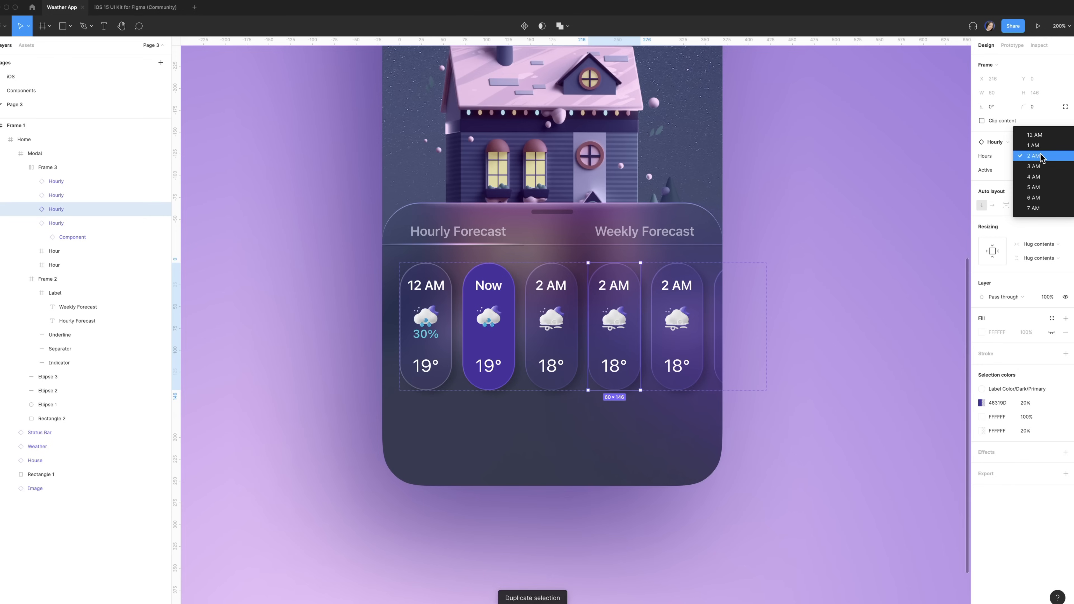
click(1044, 169)
click(684, 288)
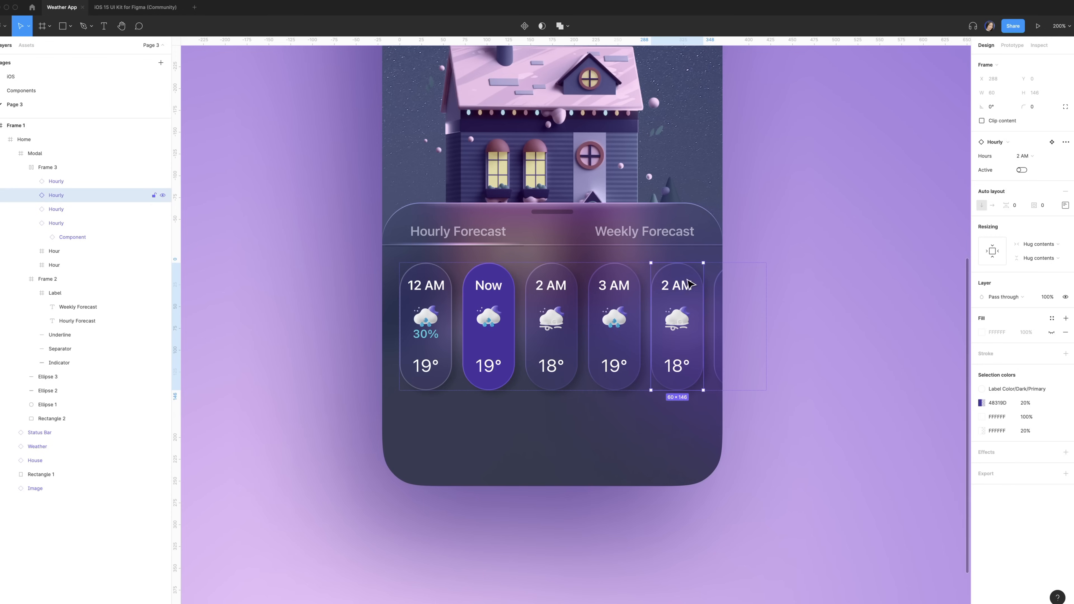
click(1044, 157)
click(1045, 175)
click(729, 307)
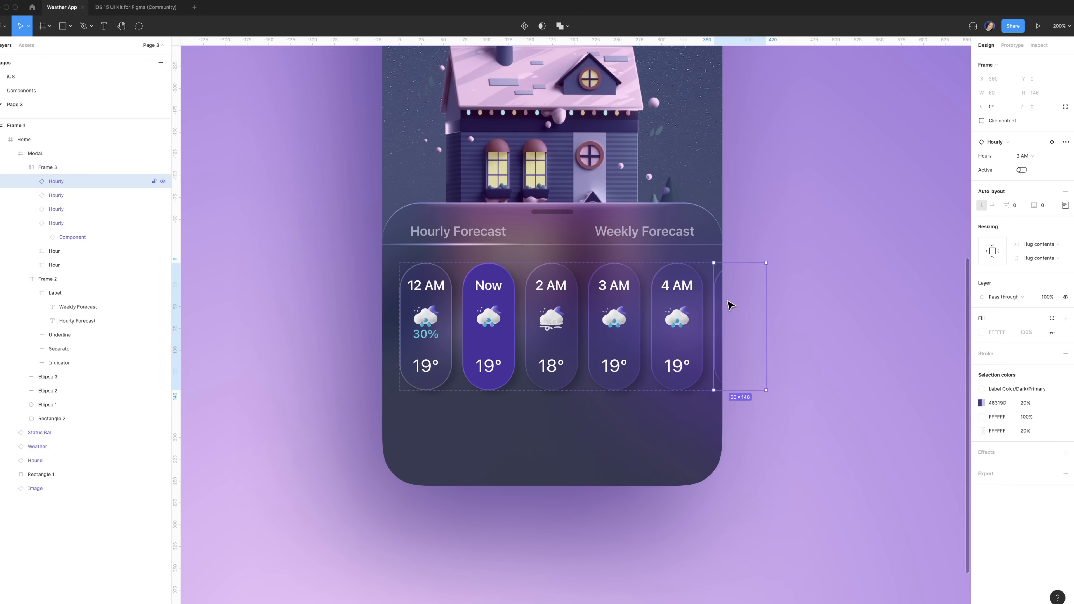
click(1024, 157)
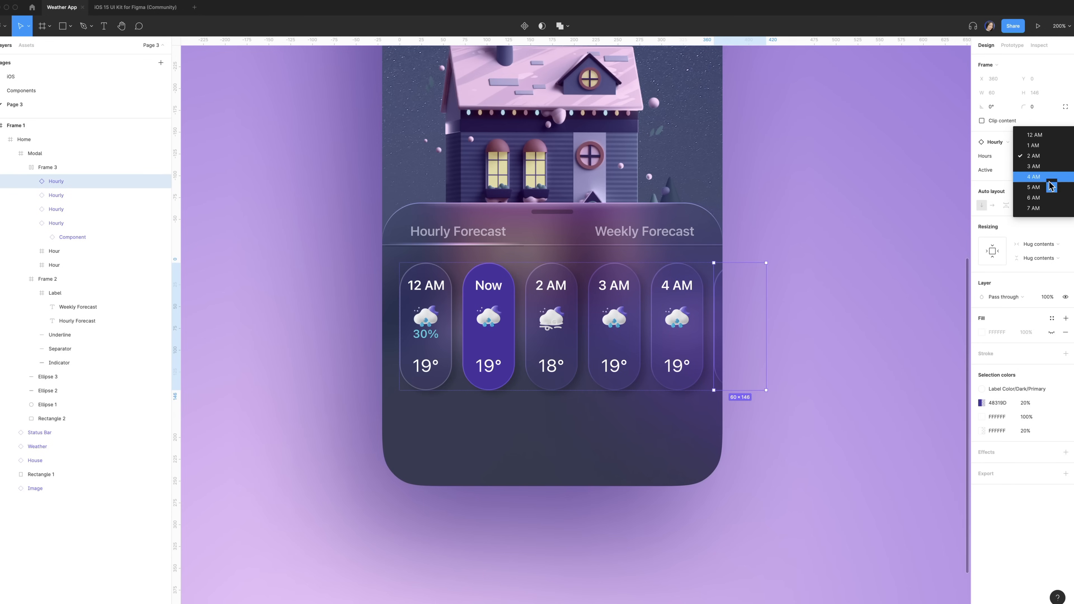
click(1036, 187)
Step: Change the rain percentage in the 4 AM pill to 50%
super+click(678, 326)
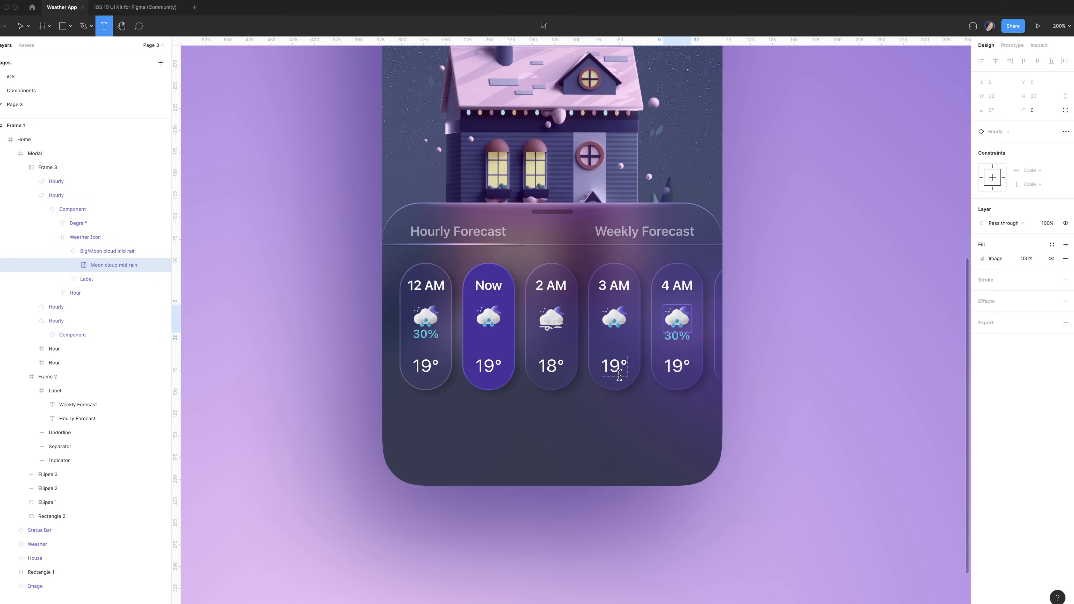
click(672, 338)
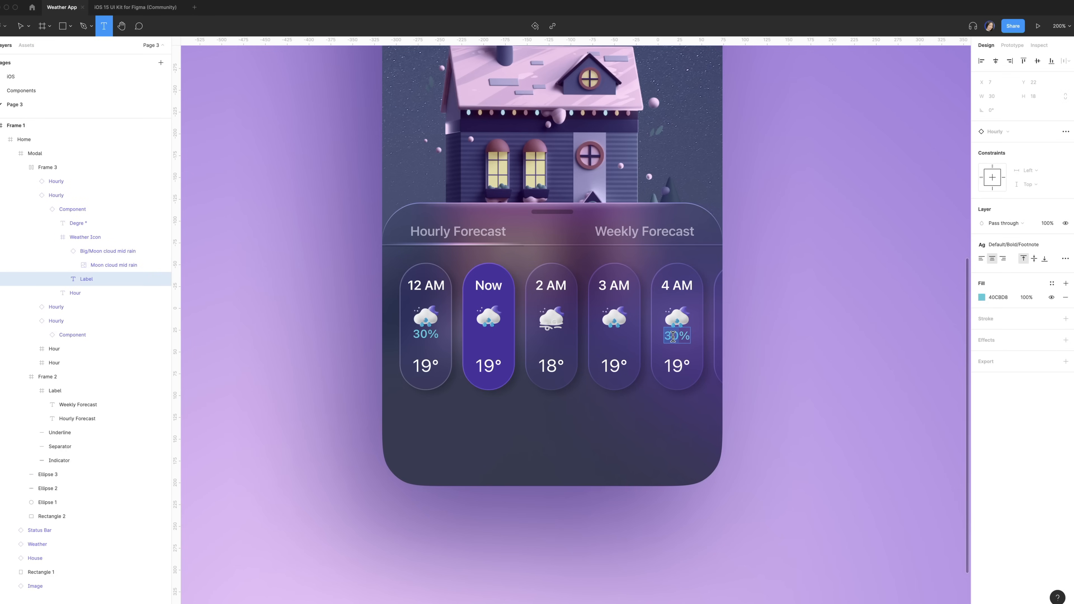
text(50)
Step: Rename the auto layout frame of pills to "Hourly" and the forecast tabs frame to "Segmented Control"
double_click(58, 167)
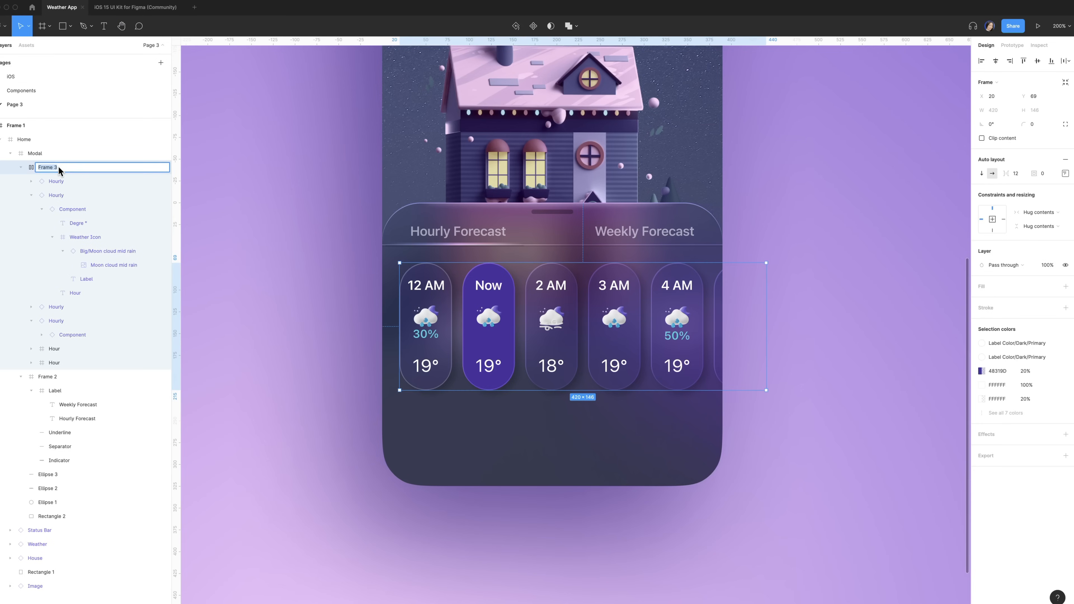
text(Hourly)
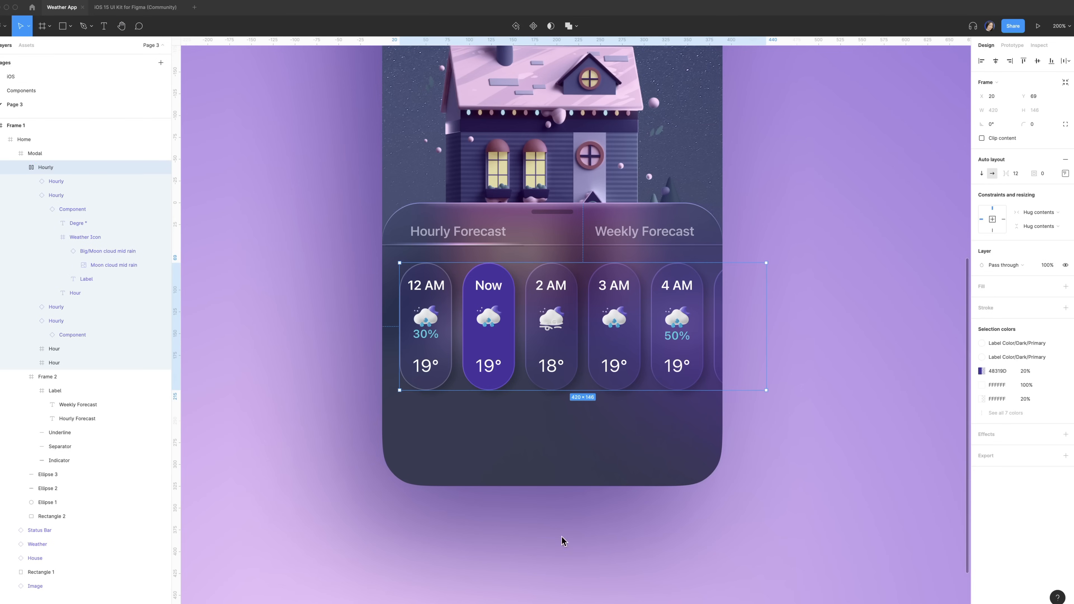
click(46, 182)
double_click(47, 182)
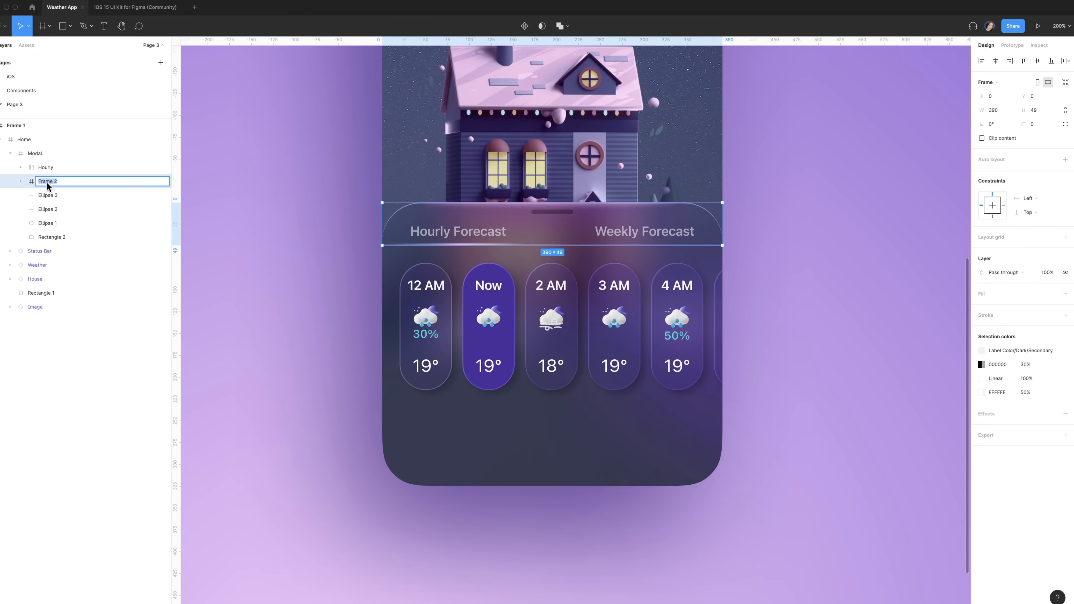
text(Segmented Control)
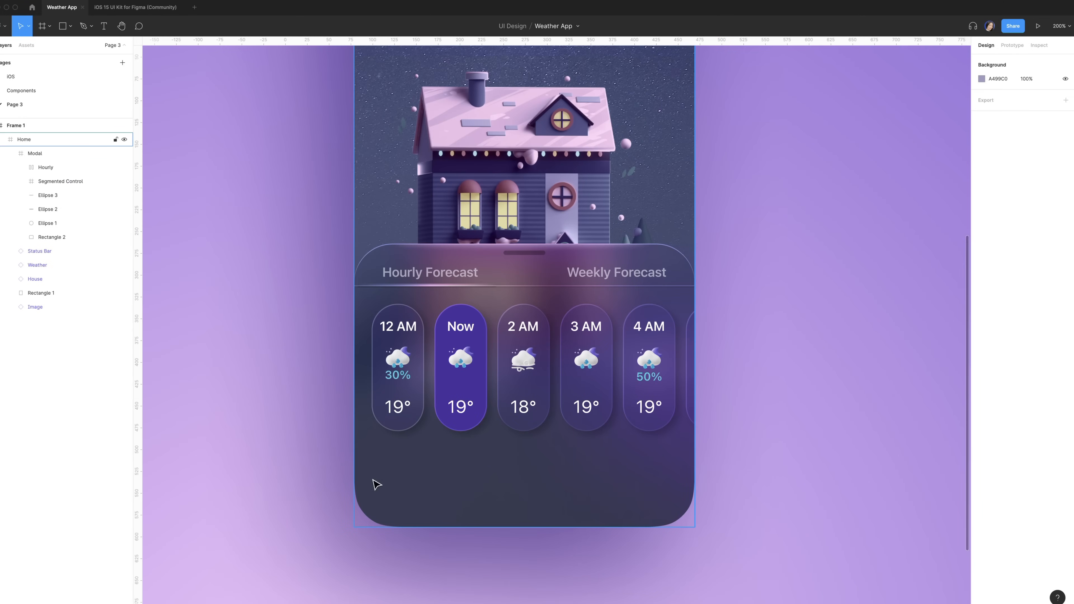
Step: Draw a 390 × 88 rectangle across the modal's lower end, aligned to the modal's bottom and horizontal center
key(r)
drag(355, 458, 697, 530)
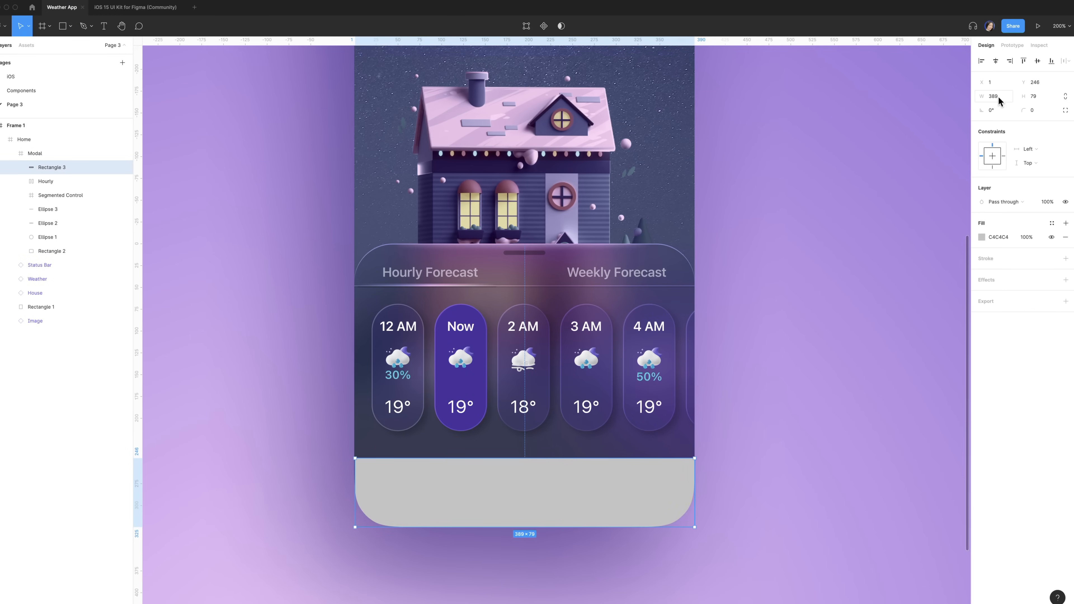
click(998, 96)
text(390)
click(1036, 99)
text(88)
click(1051, 61)
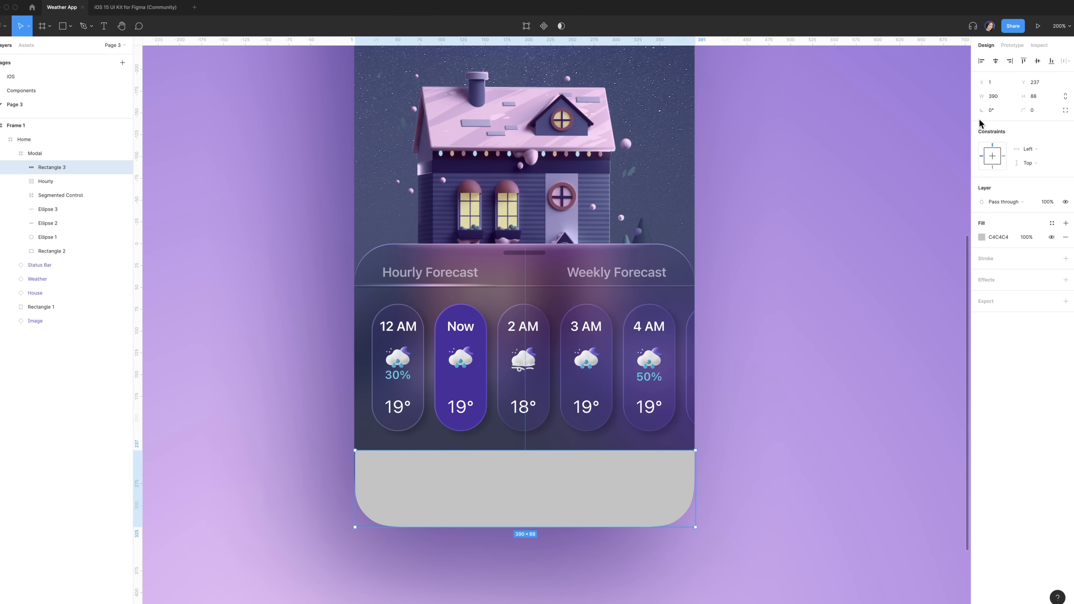
click(996, 62)
Step: Add two anchor points to the new rectangle's top edge, at X 127 and X 262
click(527, 26)
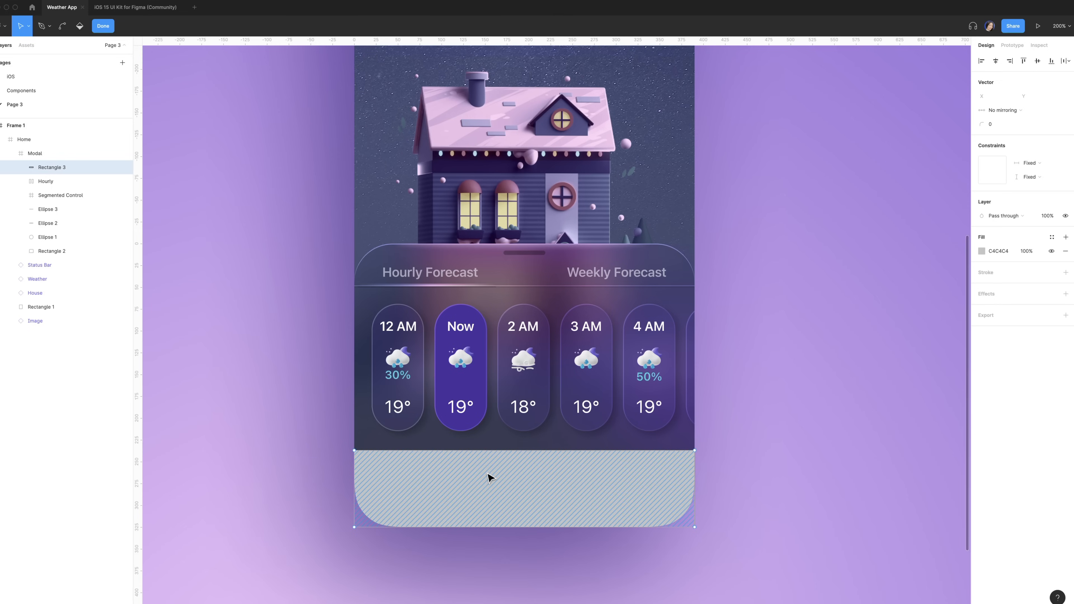
key(p)
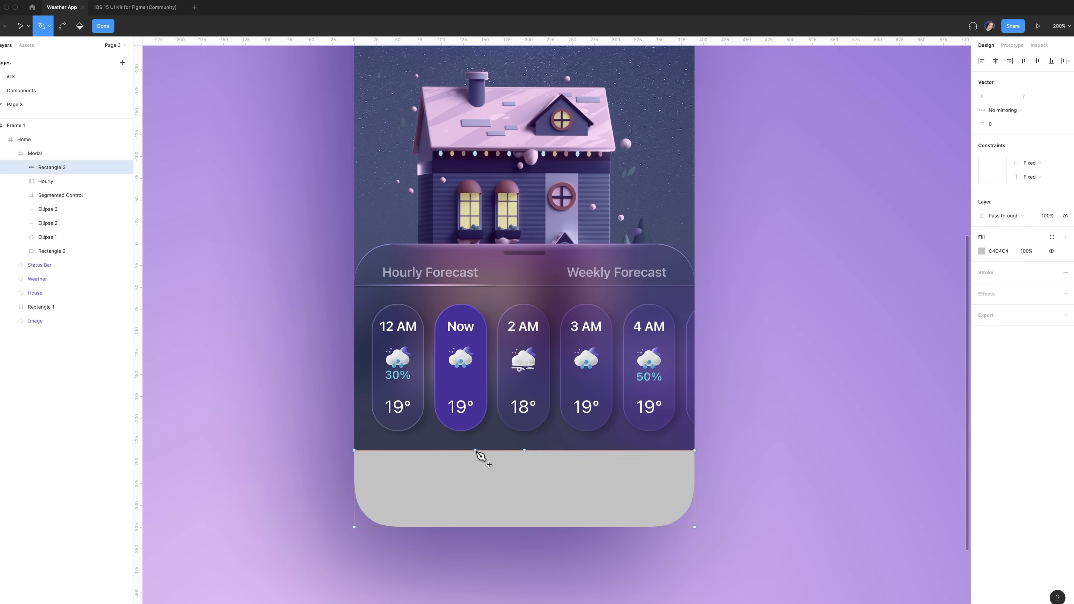
click(475, 450)
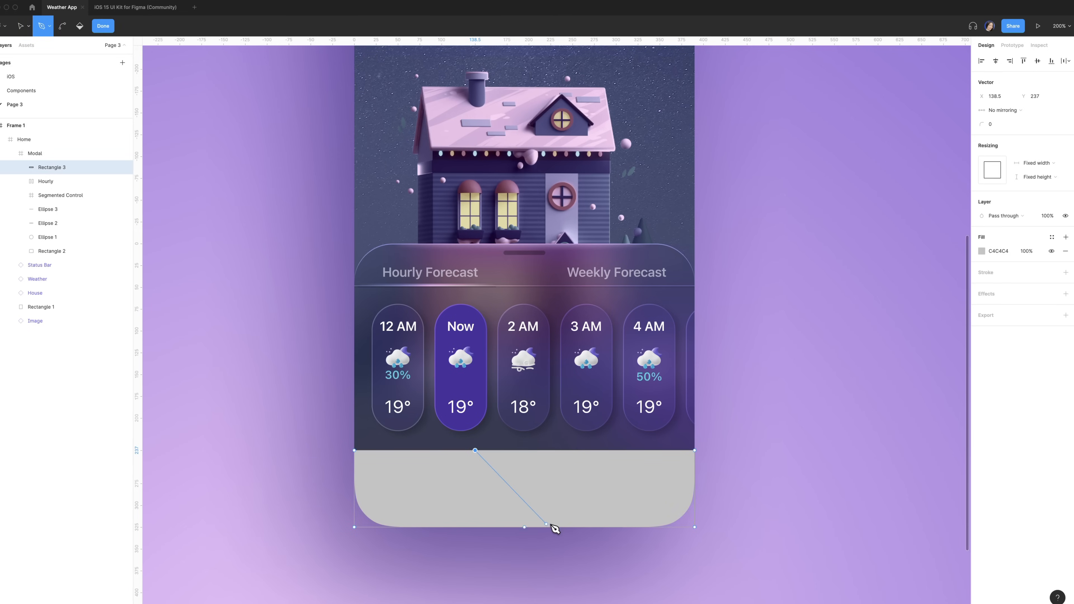
click(585, 450)
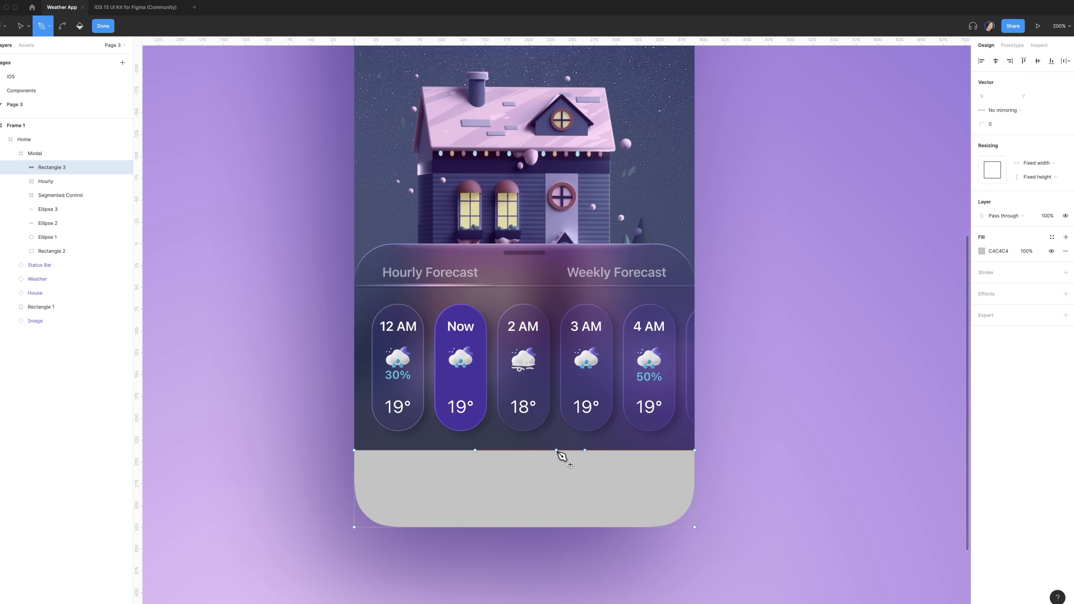
key(Escape)
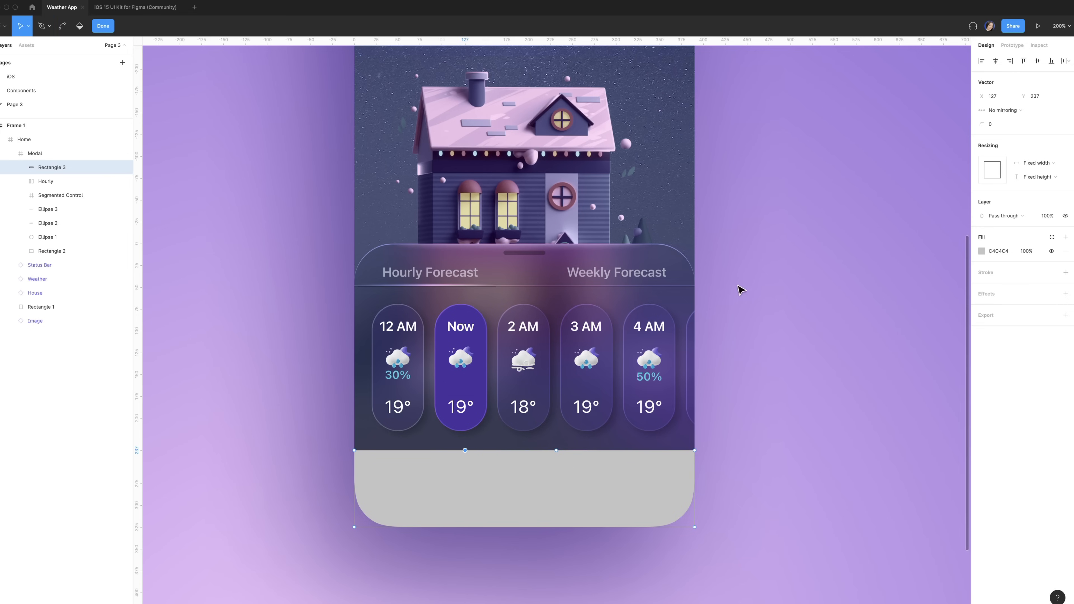
click(557, 451)
click(997, 99)
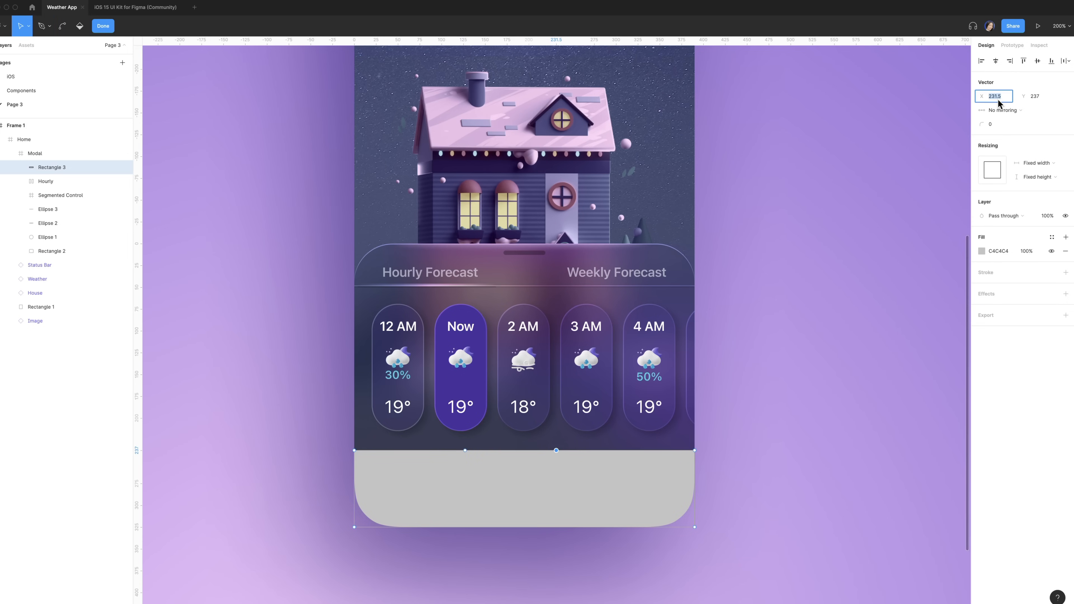
text(2)
key(Return)
Step: Move both inner anchor points of the top edge down 20 px to Y 257
drag(439, 431, 612, 482)
key(shift+Down)
key(shift+Down)
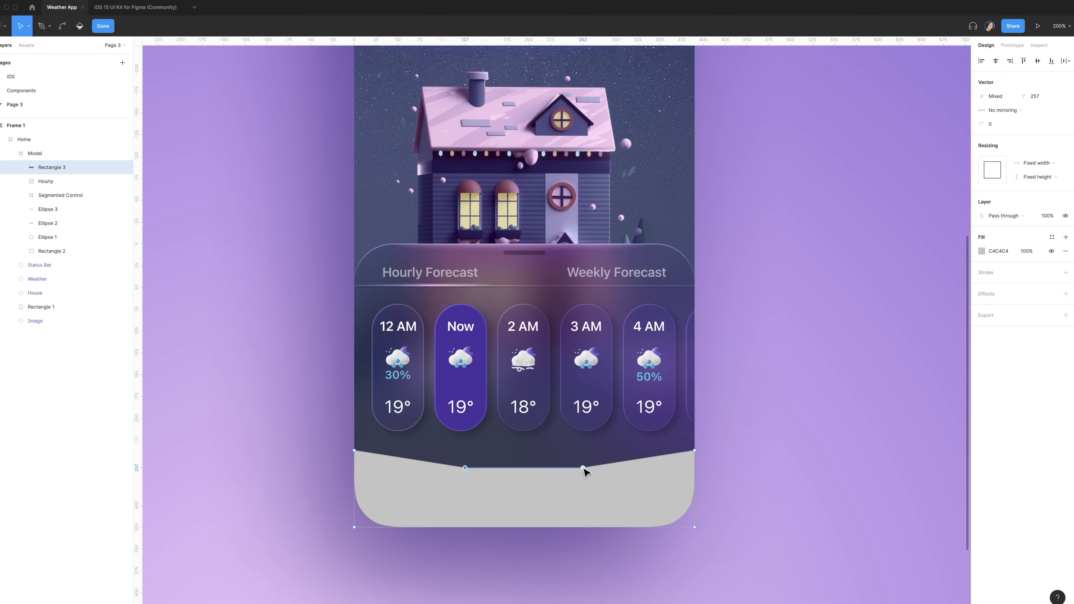
Step: Bend both inner anchor points of the rectangle's top edge into smooth curve points and finish editing the shape
key(p)
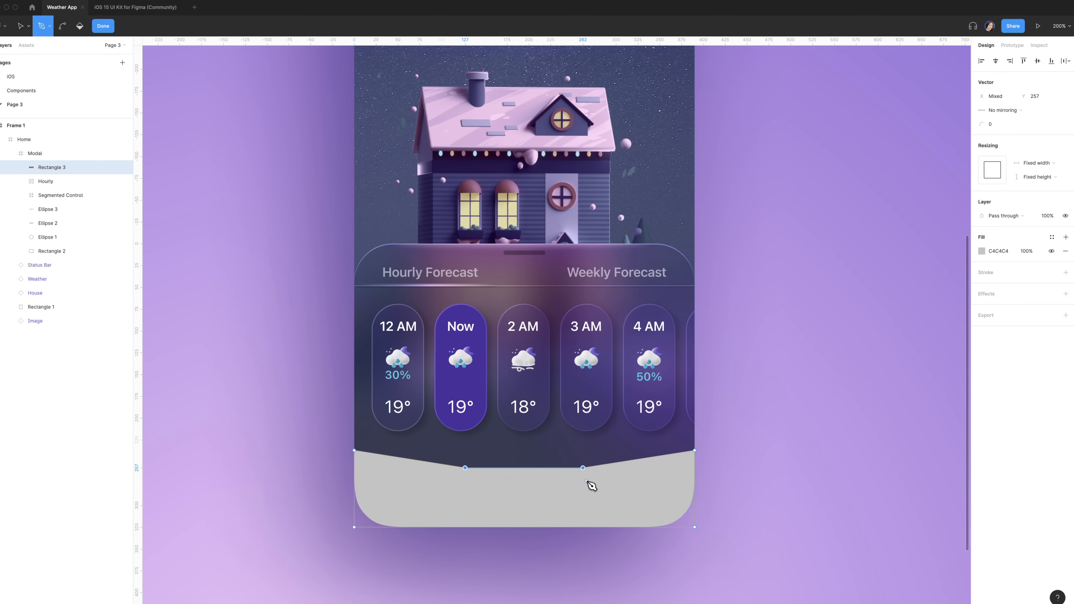
super+click(583, 468)
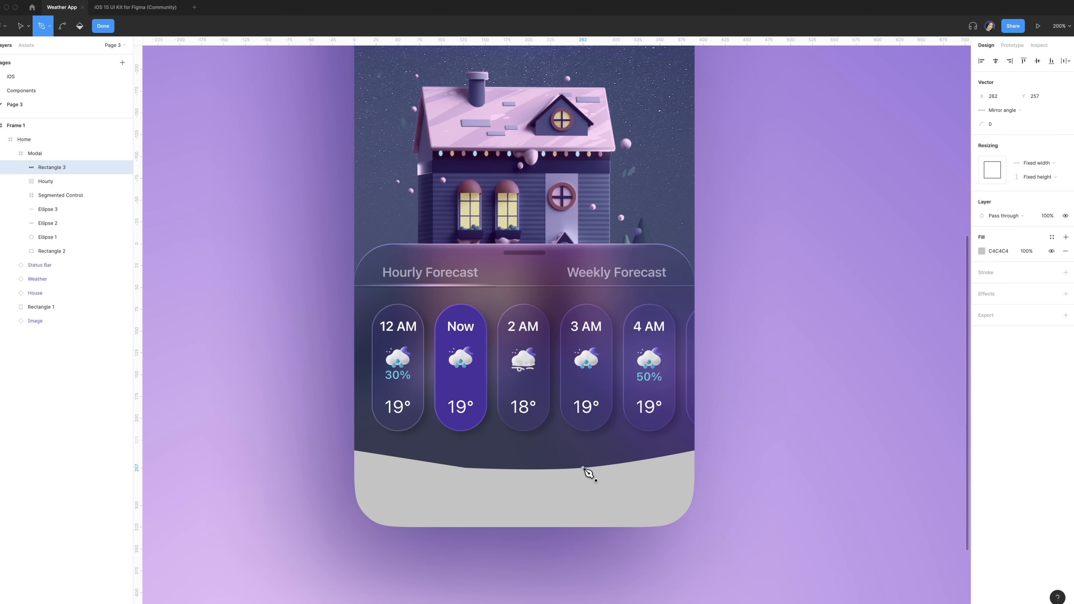
key(v)
click(503, 489)
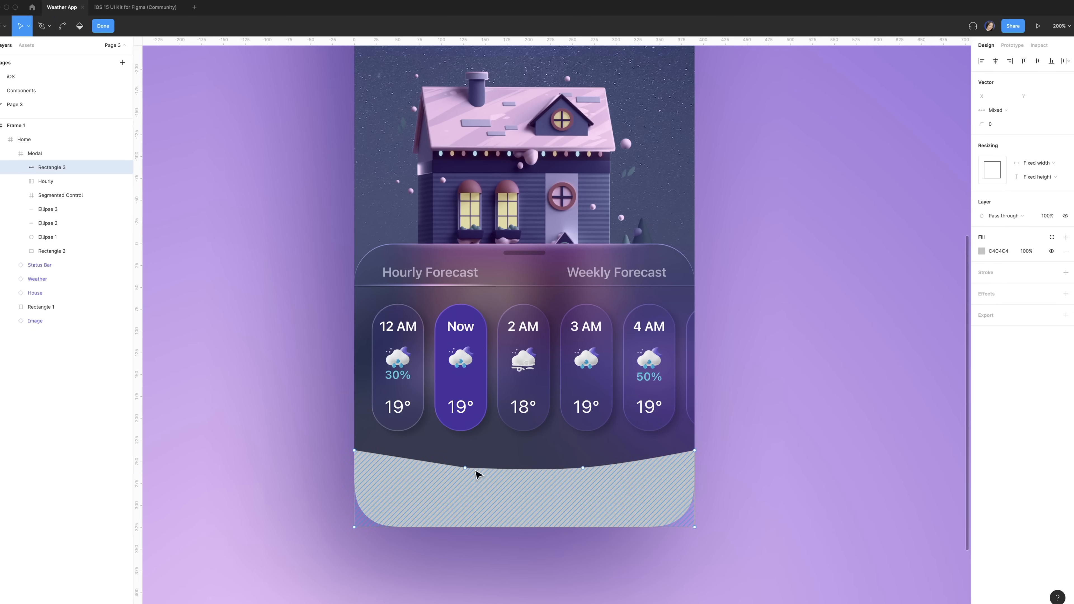
click(465, 468)
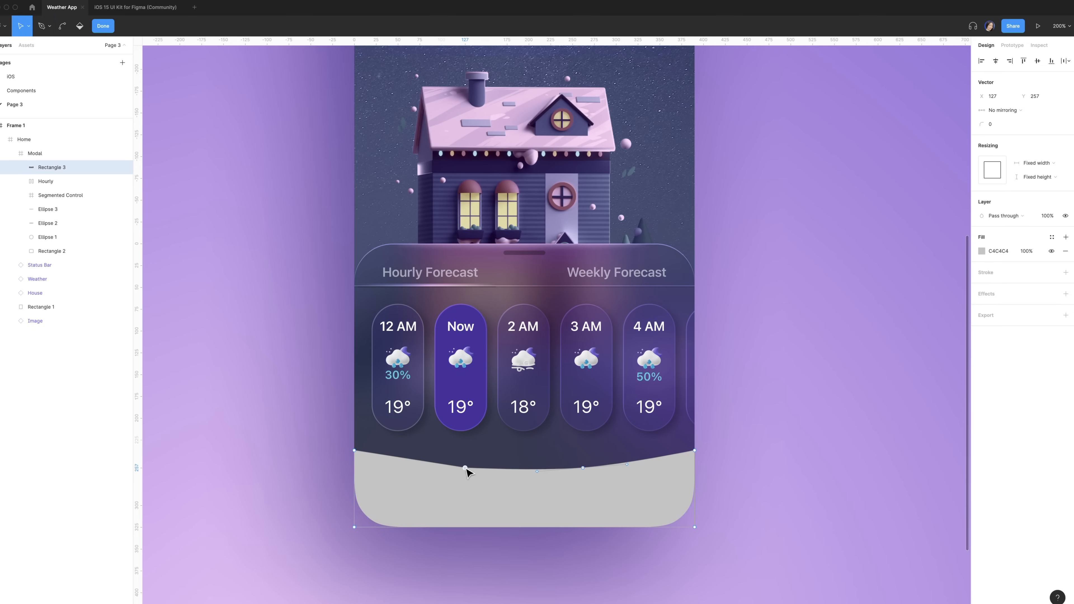
key(super)
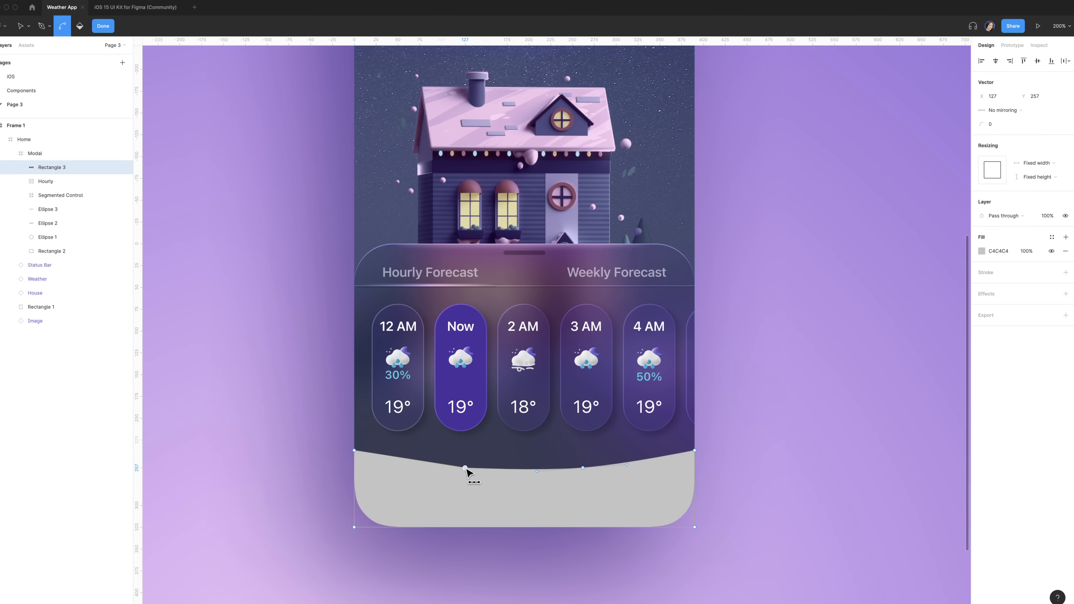
super+click(465, 468)
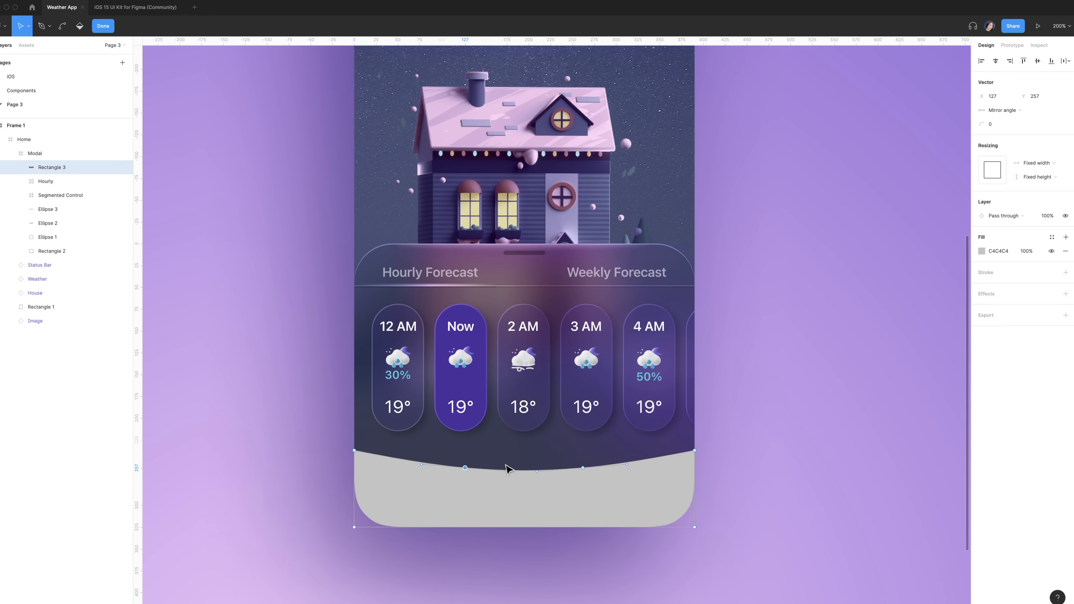
key(Escape)
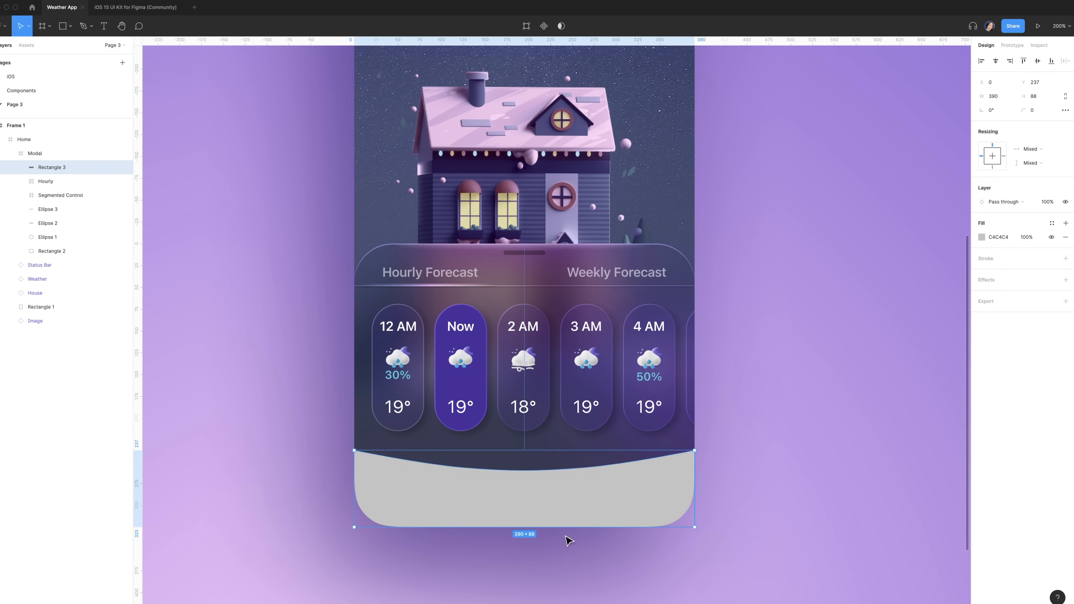
Step: Fill the curved bar with a linear gradient from 3A3A6A to 25244C at 26% fill opacity
click(983, 236)
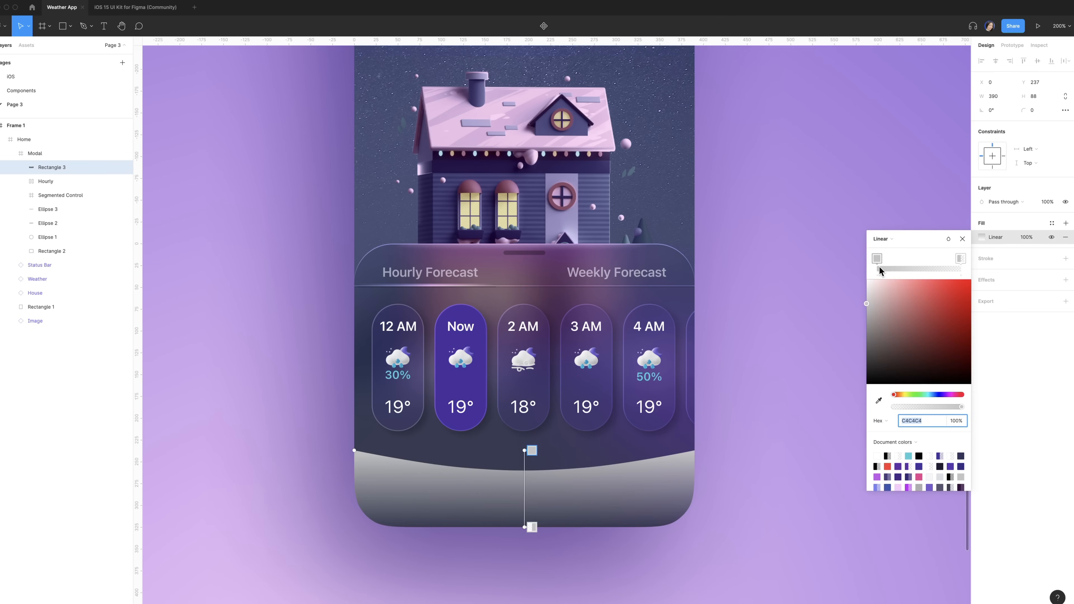
click(877, 261)
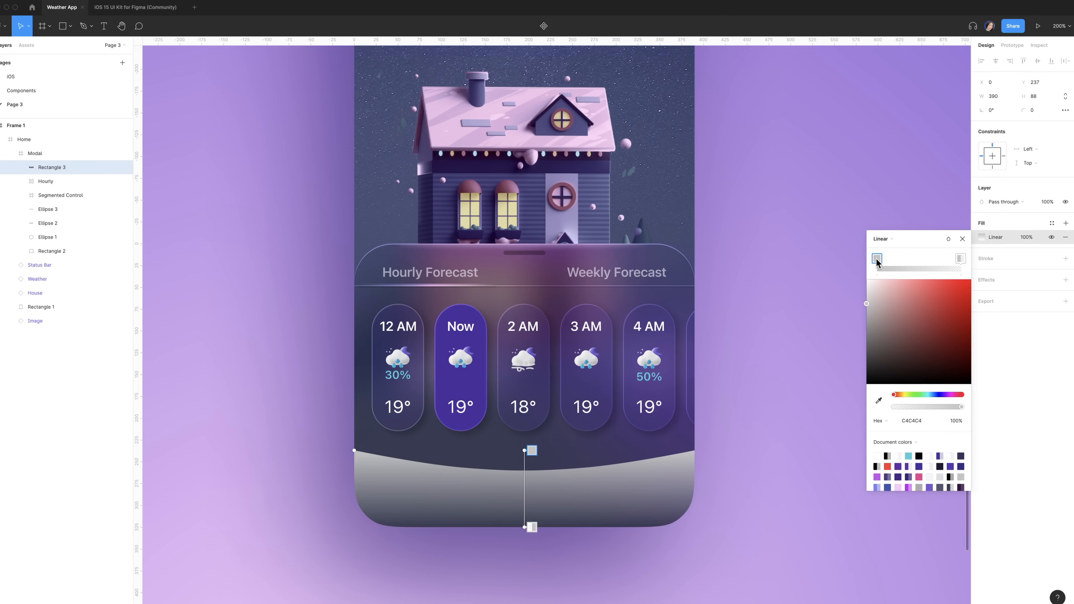
click(914, 421)
text(3a3a6a)
key(Return)
key(Tab)
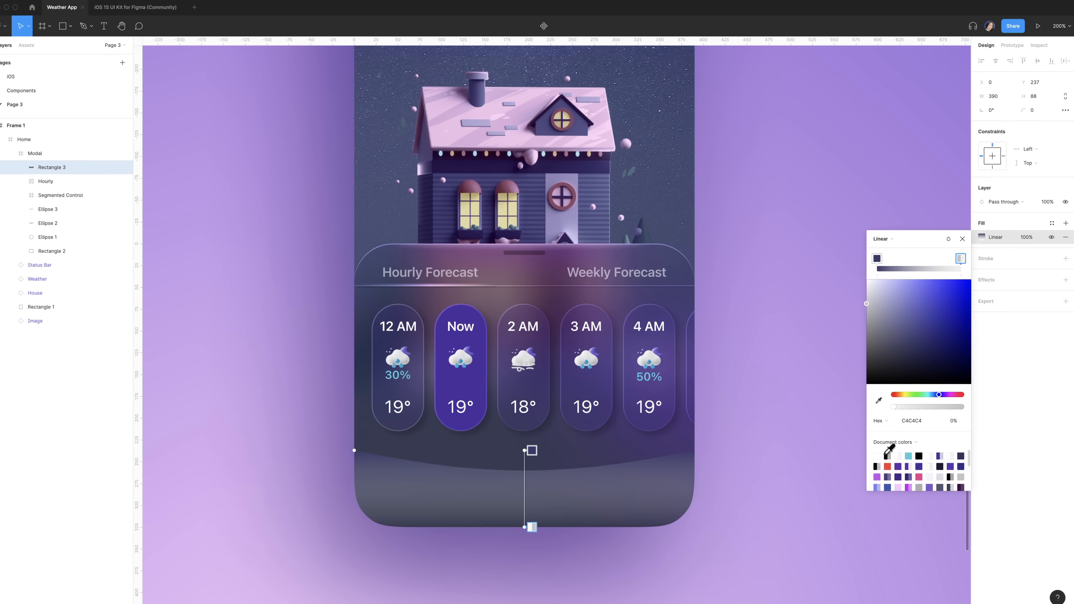
click(920, 417)
text(25244c)
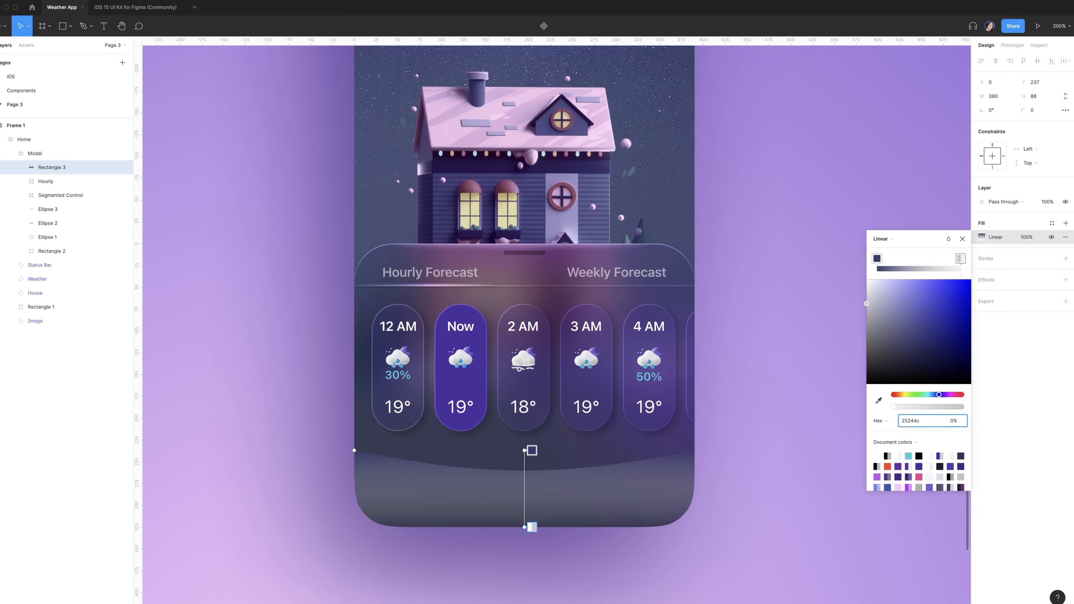
click(1027, 238)
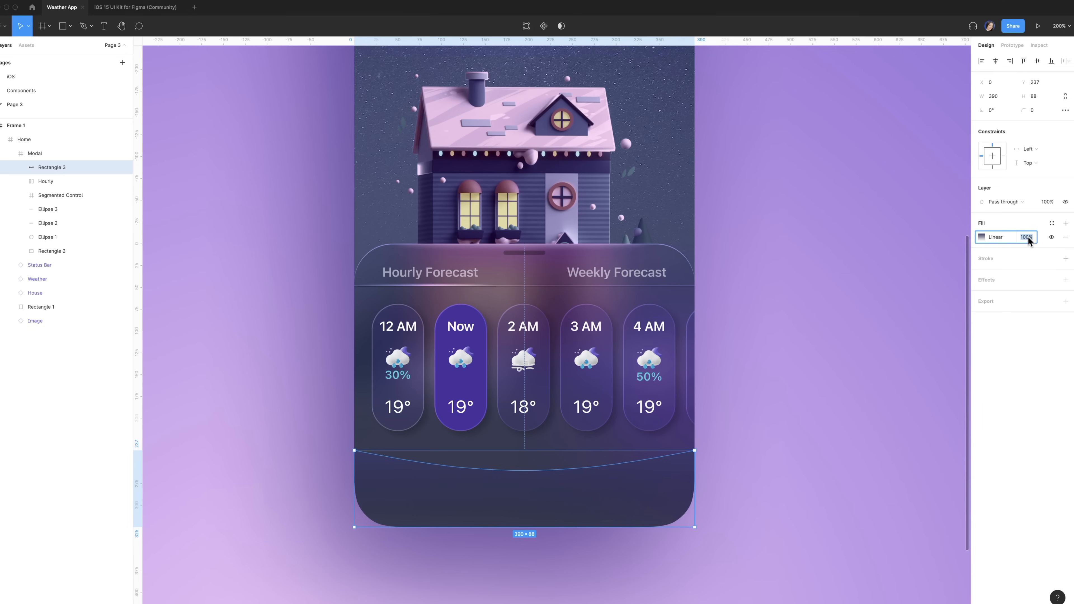
text(26)
key(Return)
Step: Add a 0.5 px outside stroke to the curved bar in 7582F4 at 50% opacity
click(989, 258)
click(999, 272)
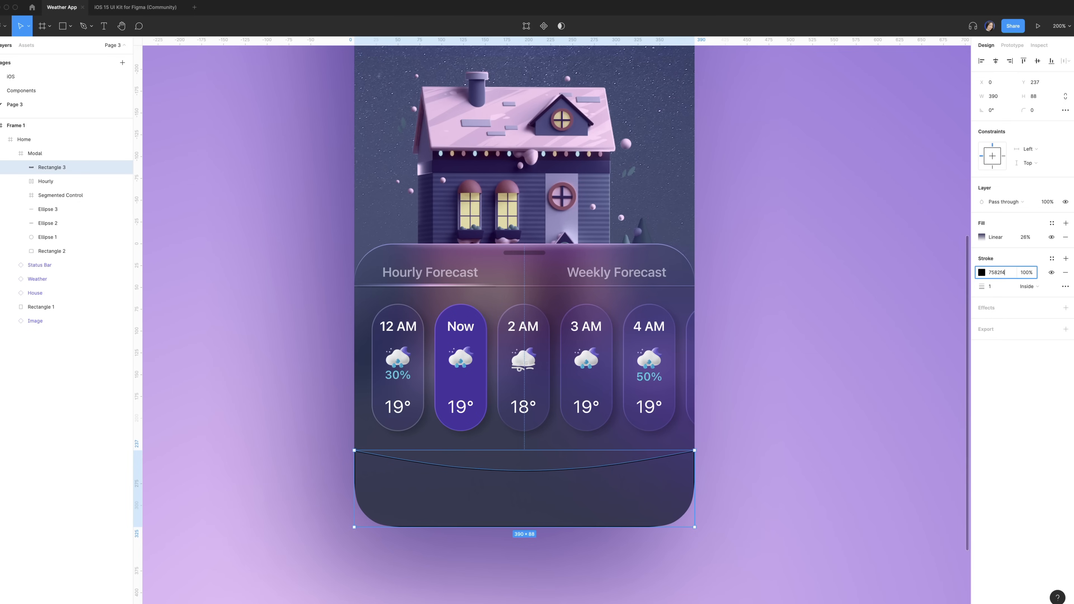
text(7582f4)
click(1028, 272)
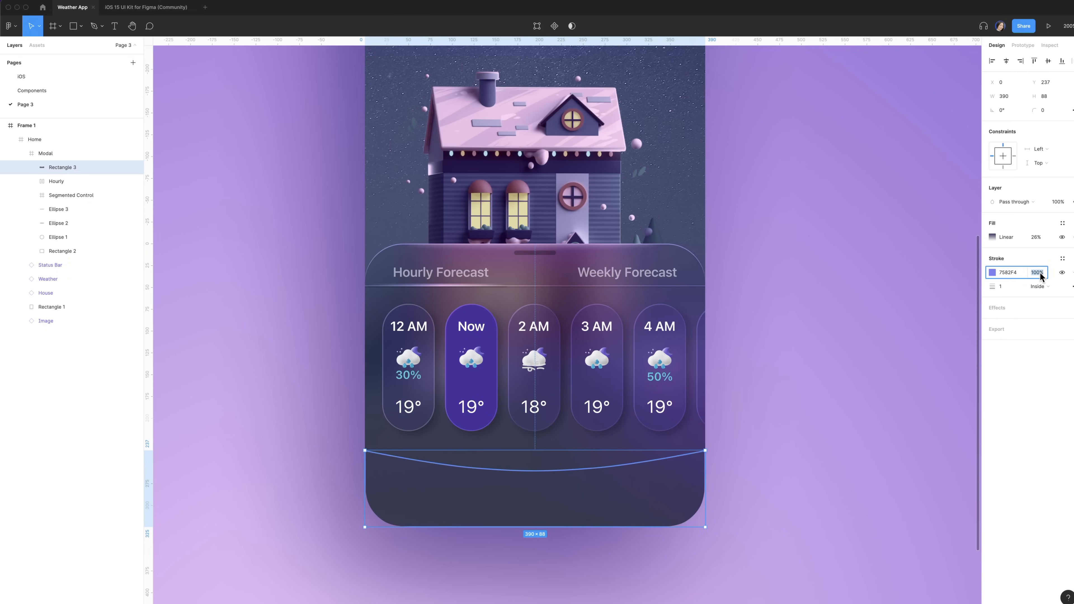
text(50)
click(1008, 289)
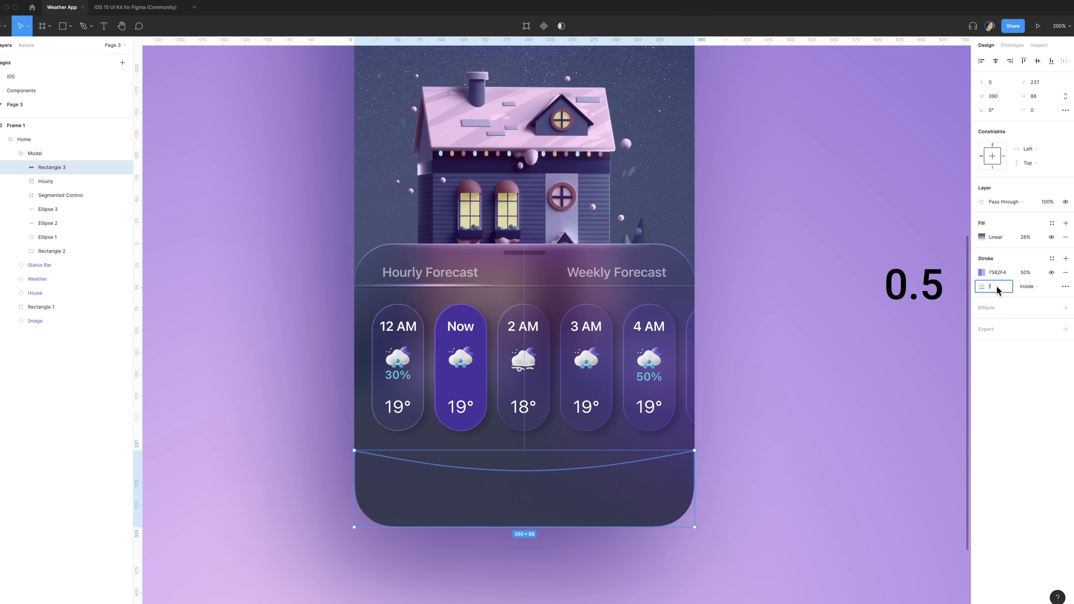
text(0.5)
click(1034, 293)
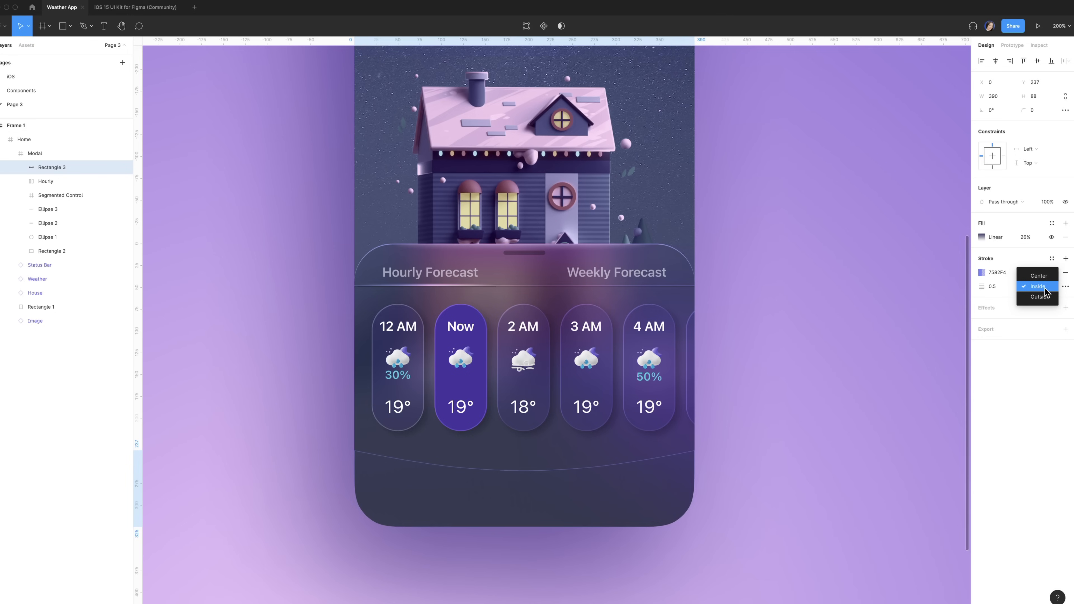
click(1044, 297)
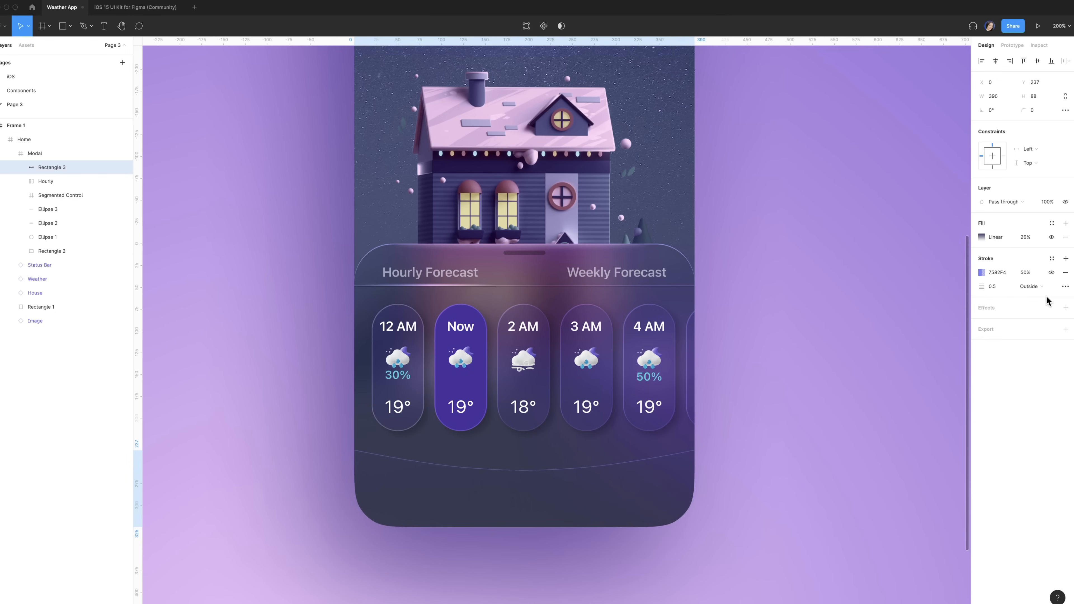
Step: Add a background blur effect to the curved bar and open its blur settings
click(990, 309)
click(1011, 321)
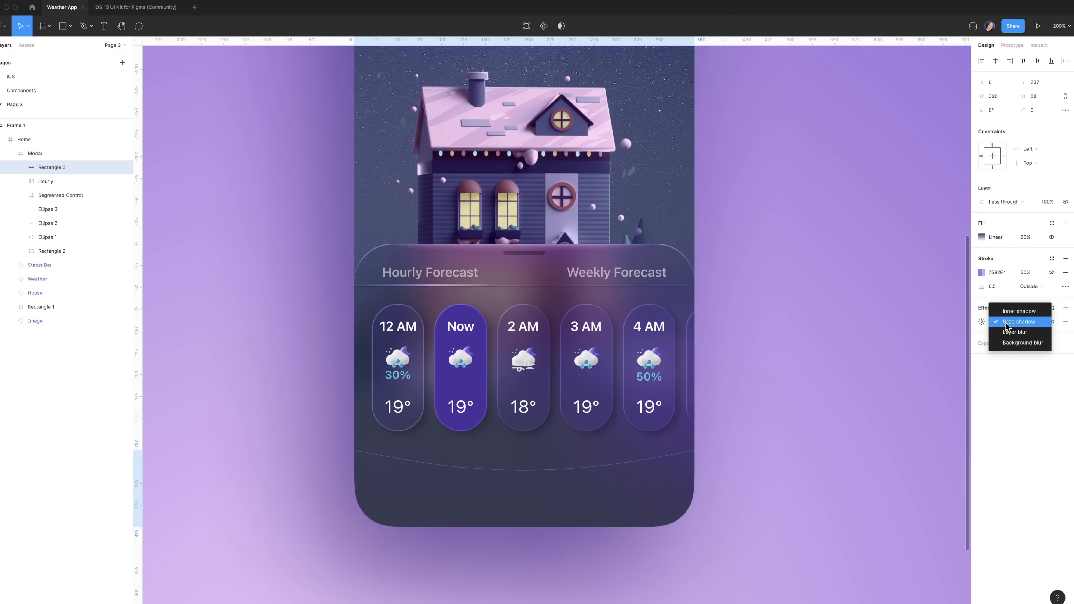
click(1014, 343)
click(982, 321)
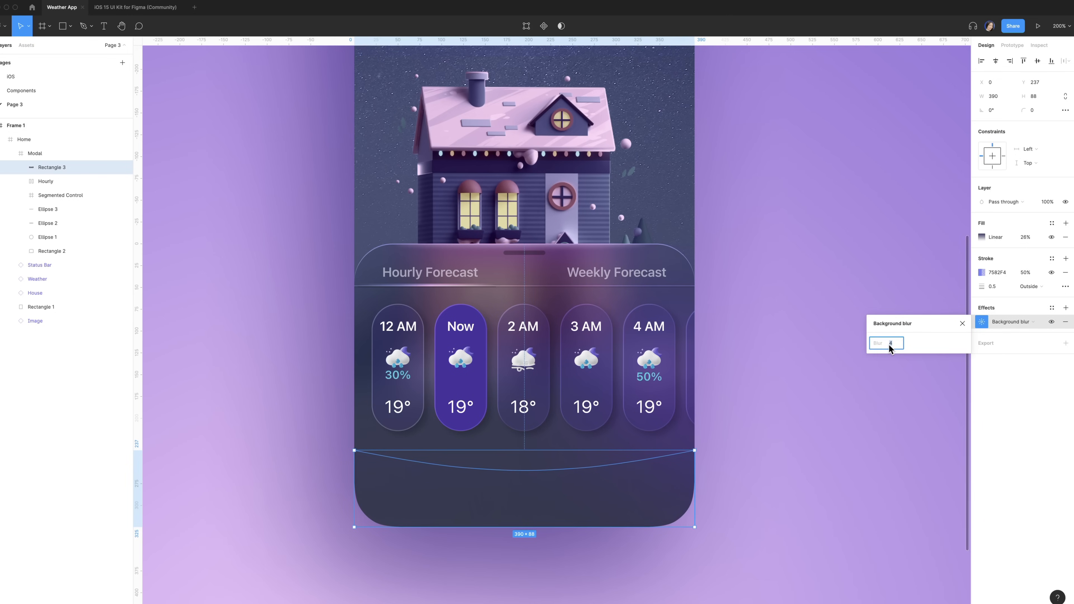
Step: Wrap the curved rectangle at the bottom of the modal in its own frame and name the frame Back
click(461, 497)
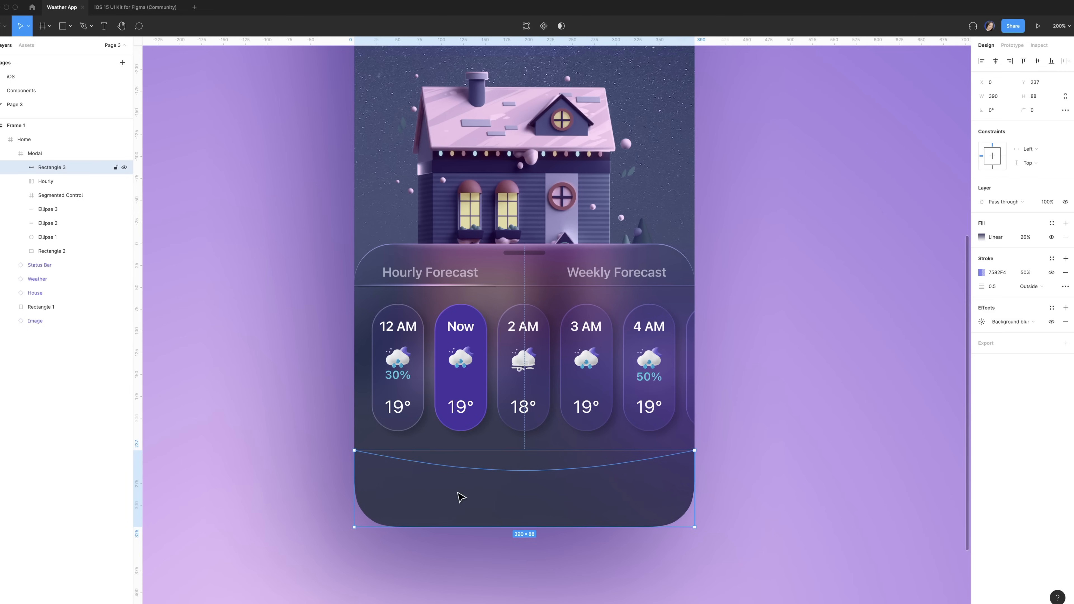
key(super+alt+g)
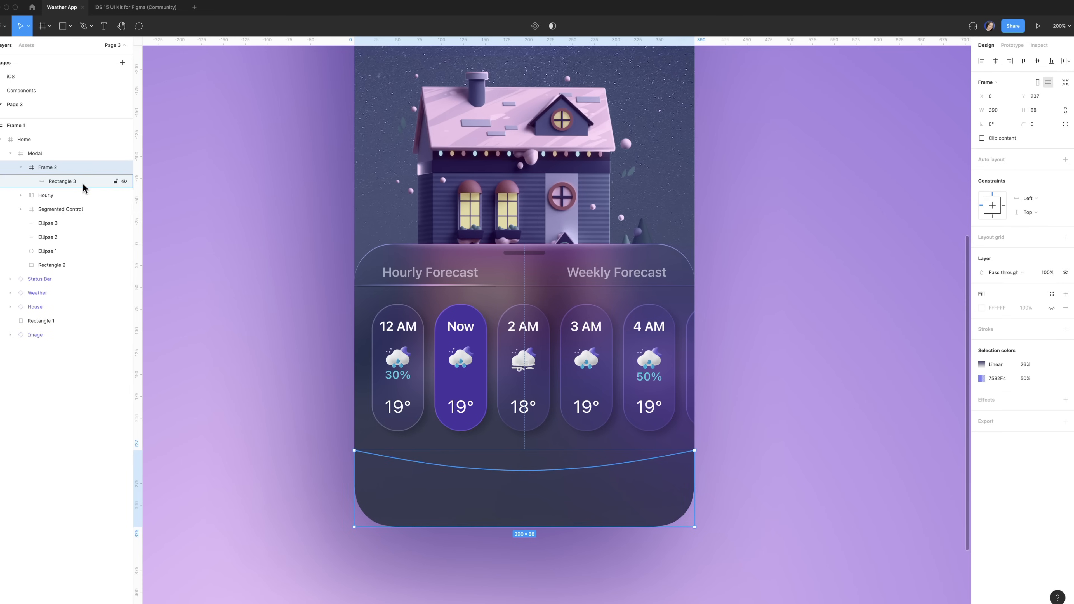
double_click(60, 170)
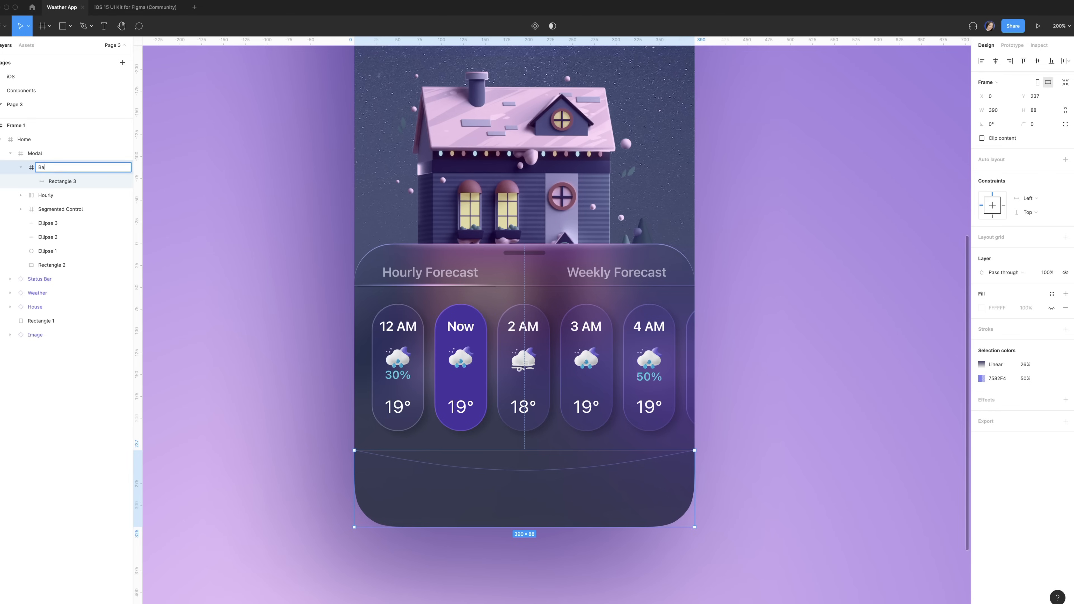
text(Back)
click(60, 179)
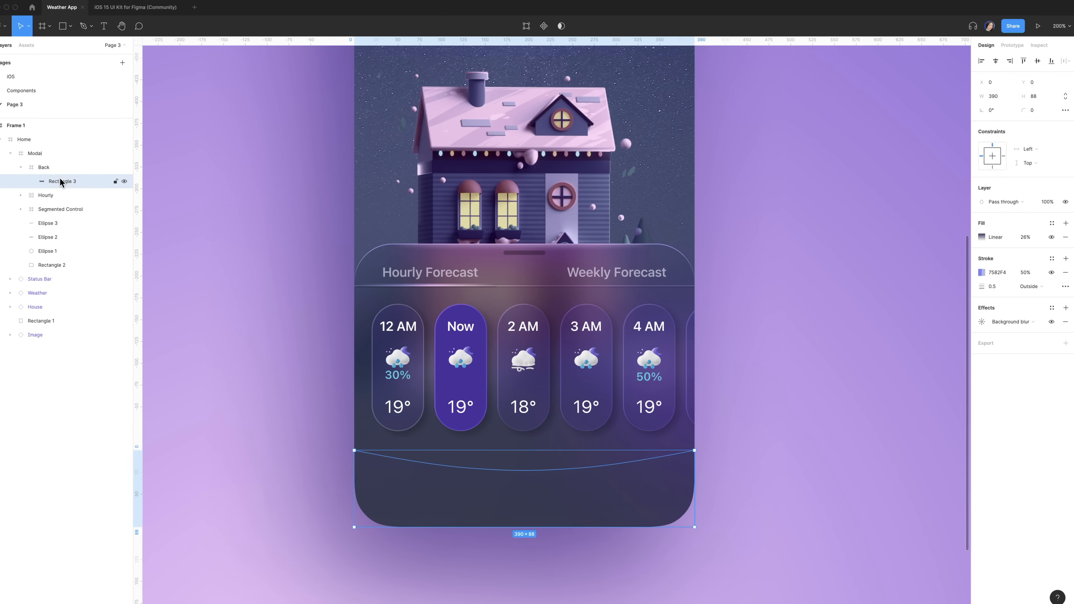
Step: Place the Map icon at the left end and the List icon at the right end of the Back frame
click(26, 46)
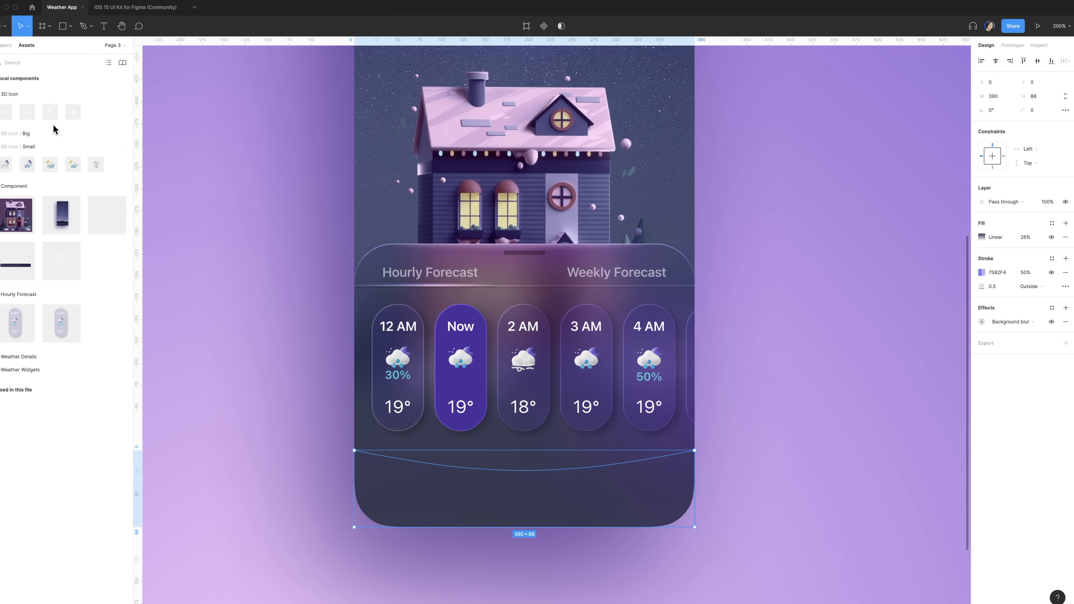
drag(27, 111, 400, 498)
drag(2, 118, 652, 489)
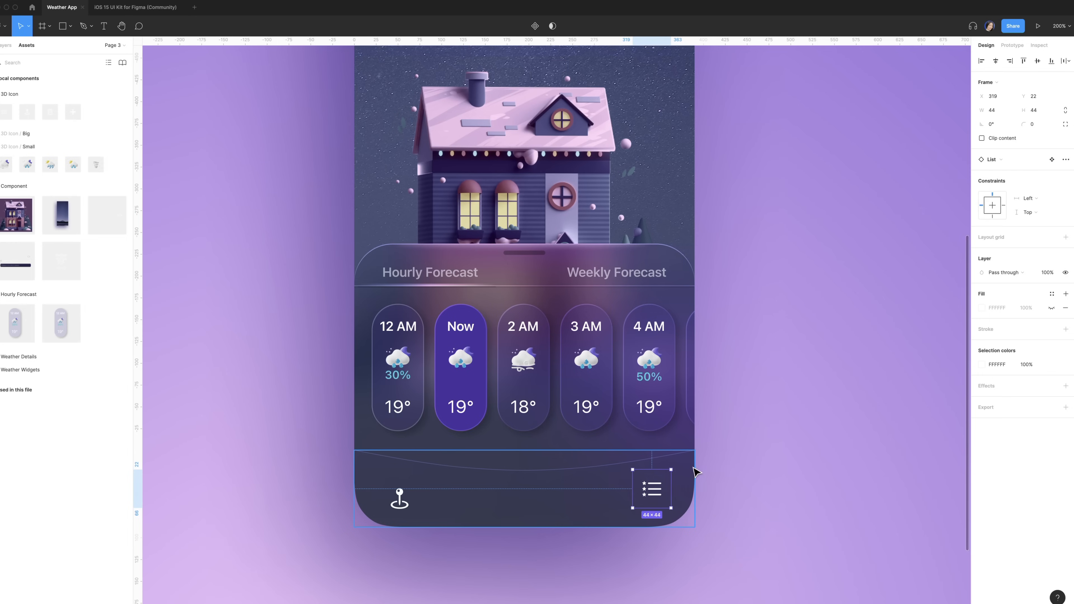
Step: Nudge the List icon to X 314, Y 20 so it sits 32 from the Back frame's right edge
key(alt)
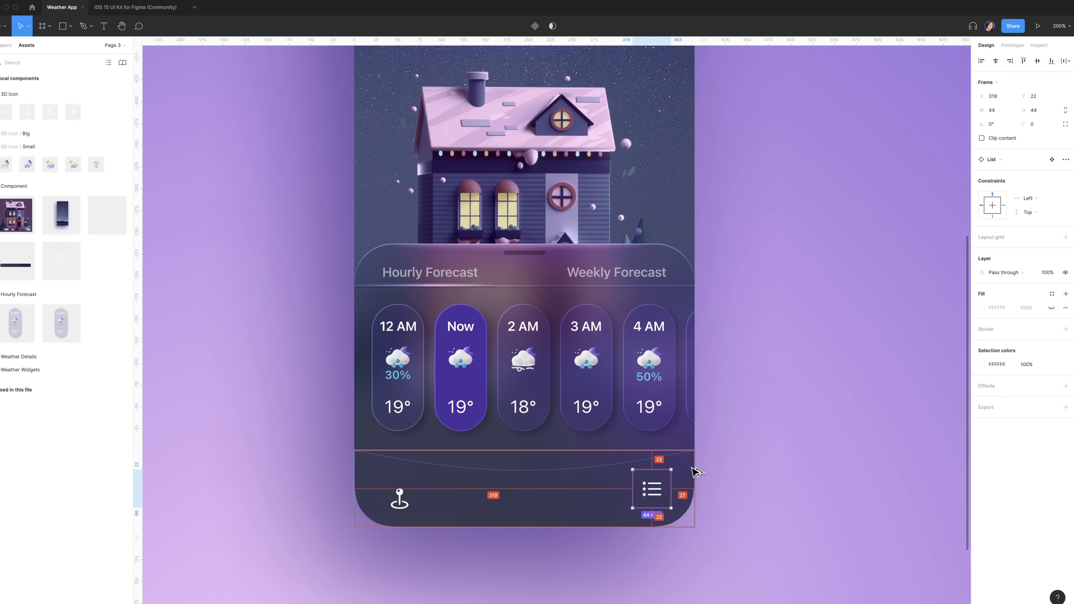
key(Left)
key(Left)
key(Left)
key(Left)
key(Left)
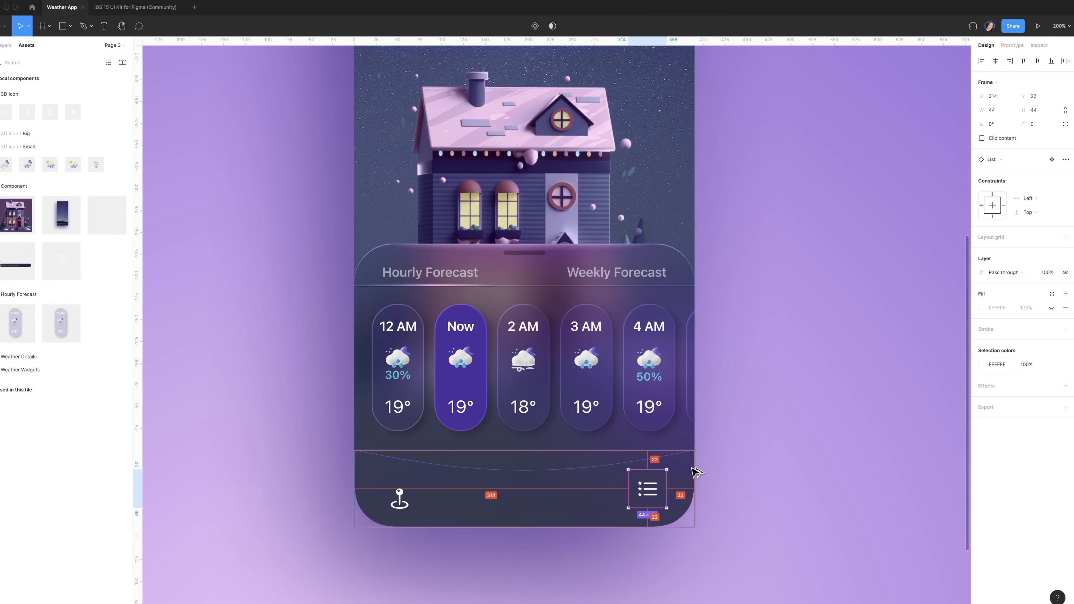
key(Up)
key(Up)
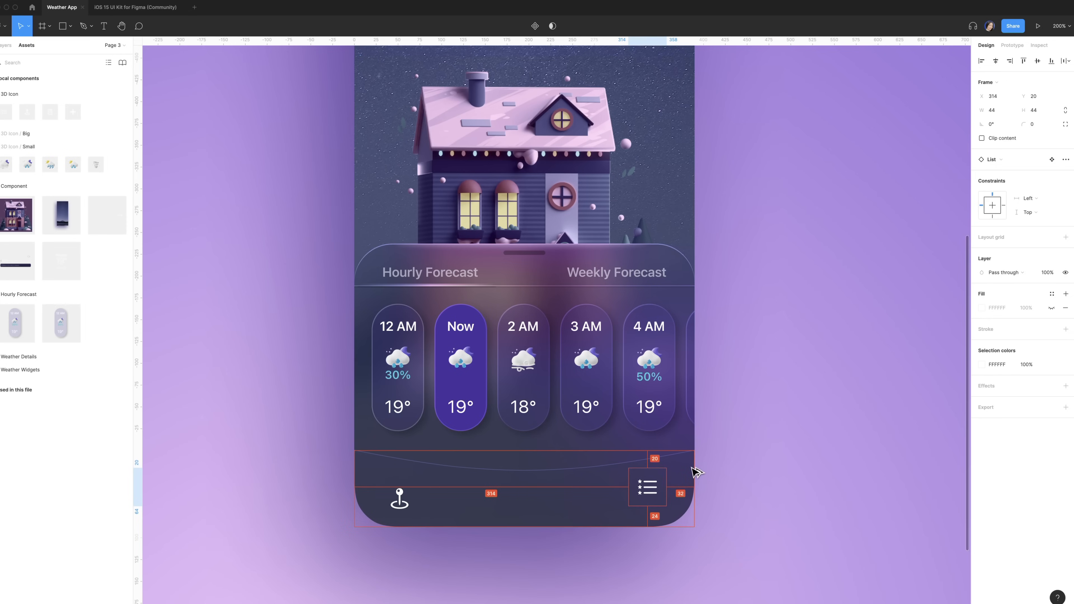
Step: Nudge the Map icon to X 32, Y 20 inside the Back frame
click(407, 504)
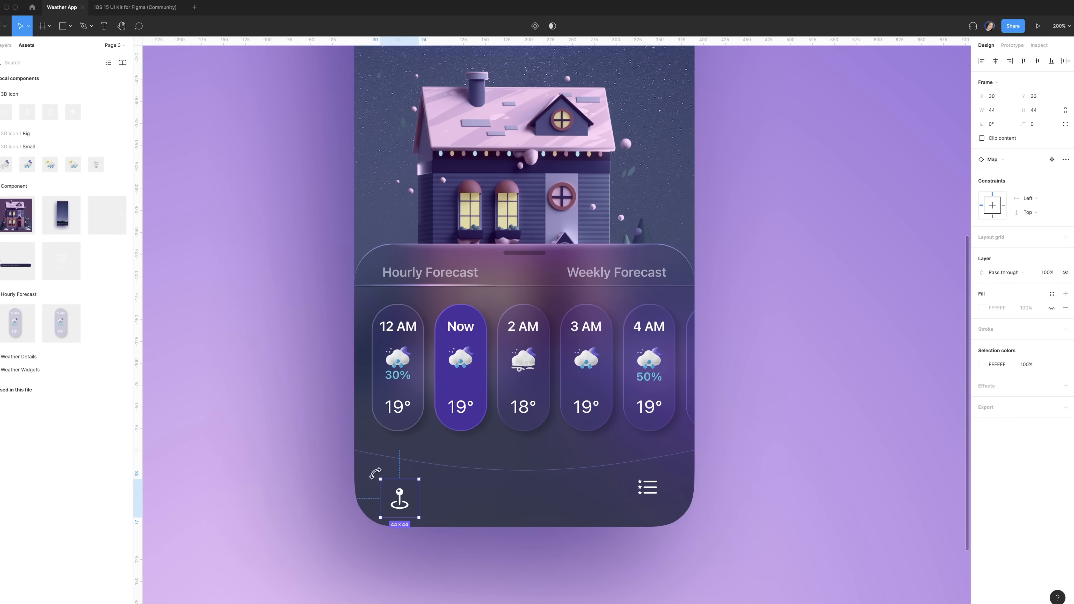
key(Right)
key(Right)
key(shift+Up)
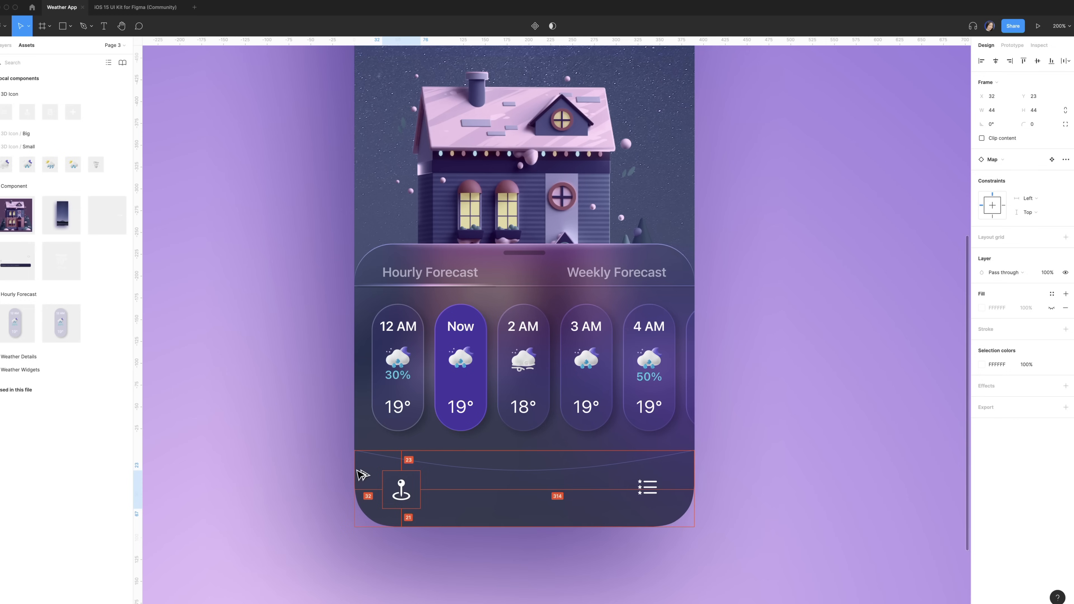
key(Up)
key(Up)
key(Up)
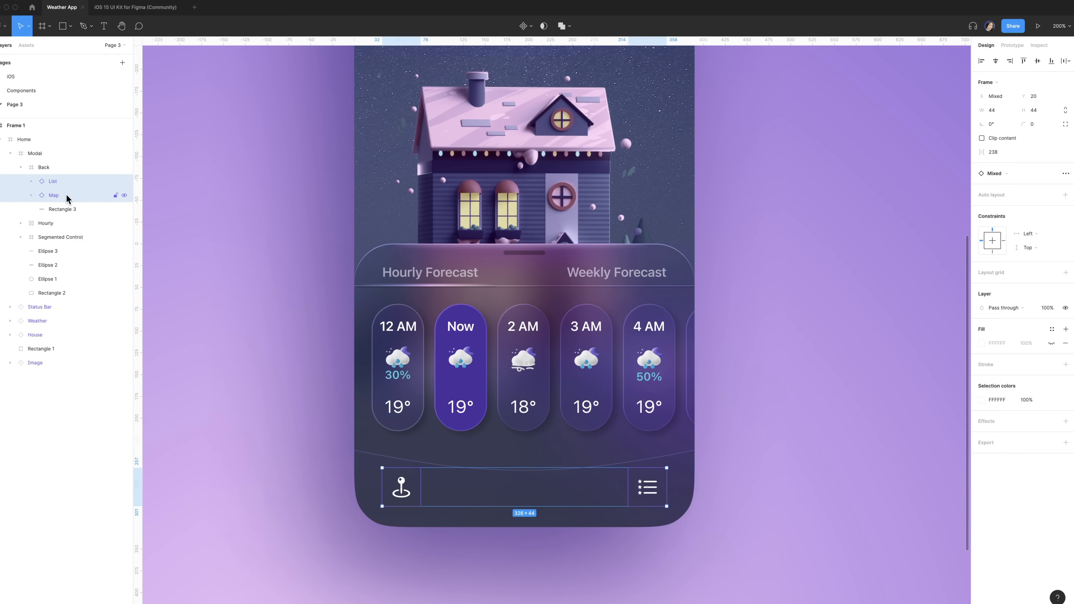
Step: Frame the Map and List icons together and constrain the Back frame and its curved rectangle to left and right, bottom
key(super+alt+g)
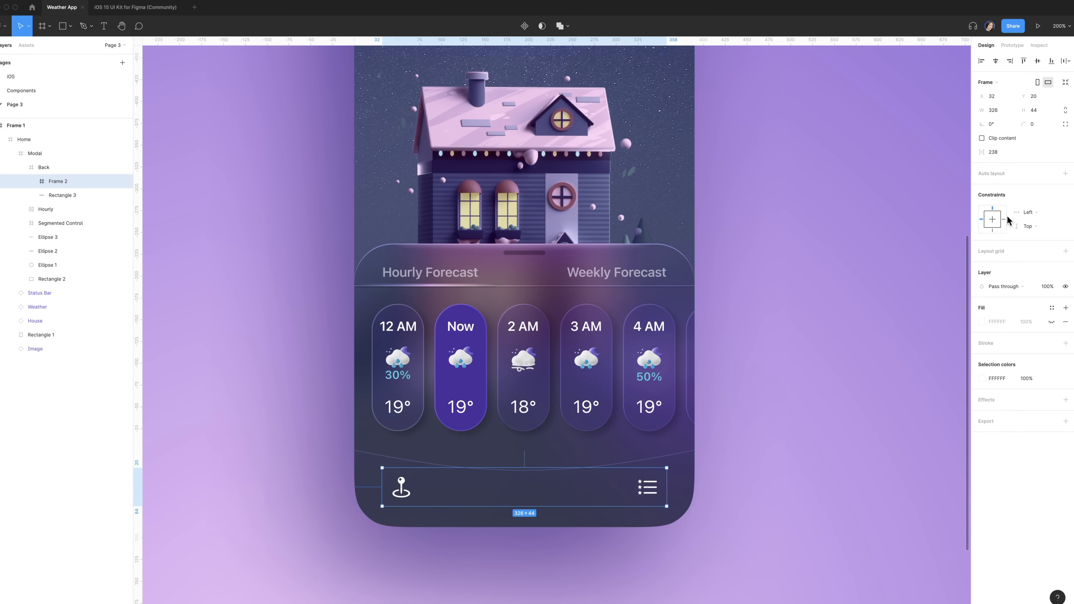
key(Tab)
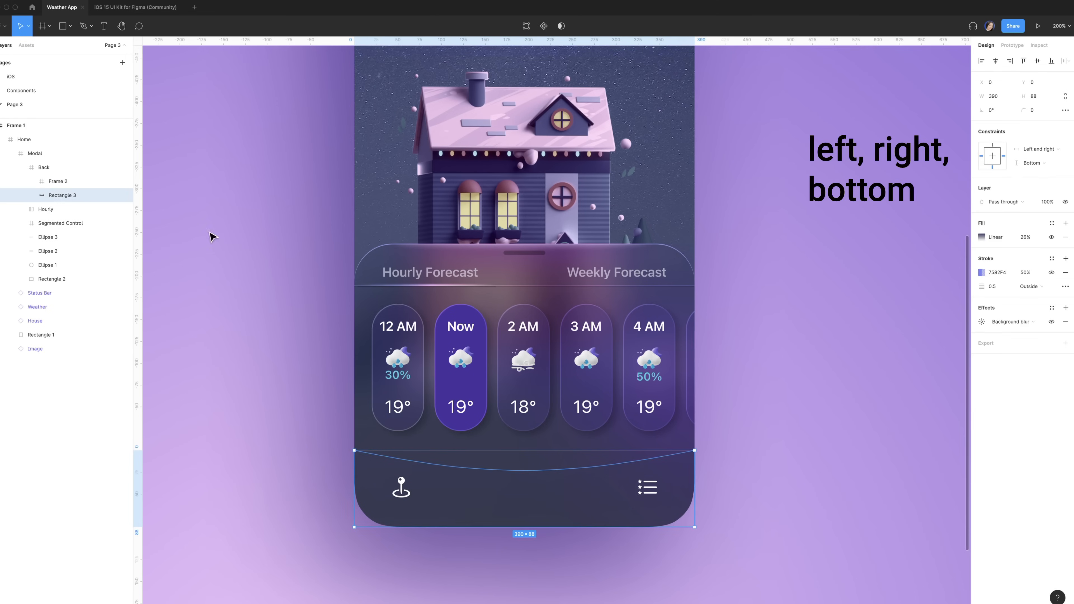
key(shift+Return)
shift+click(1003, 205)
click(993, 216)
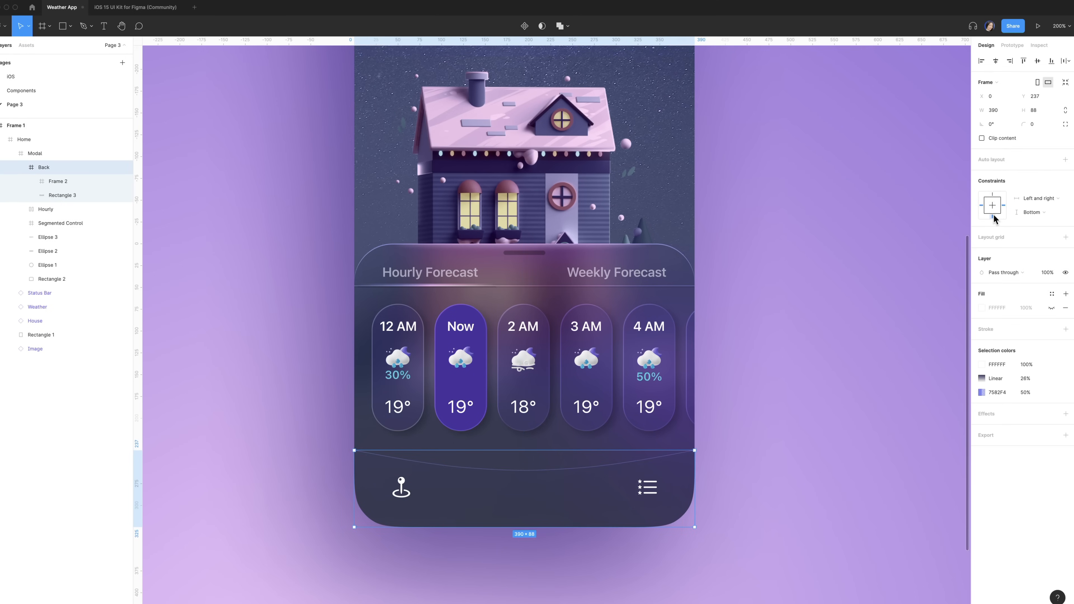
key(alt+l)
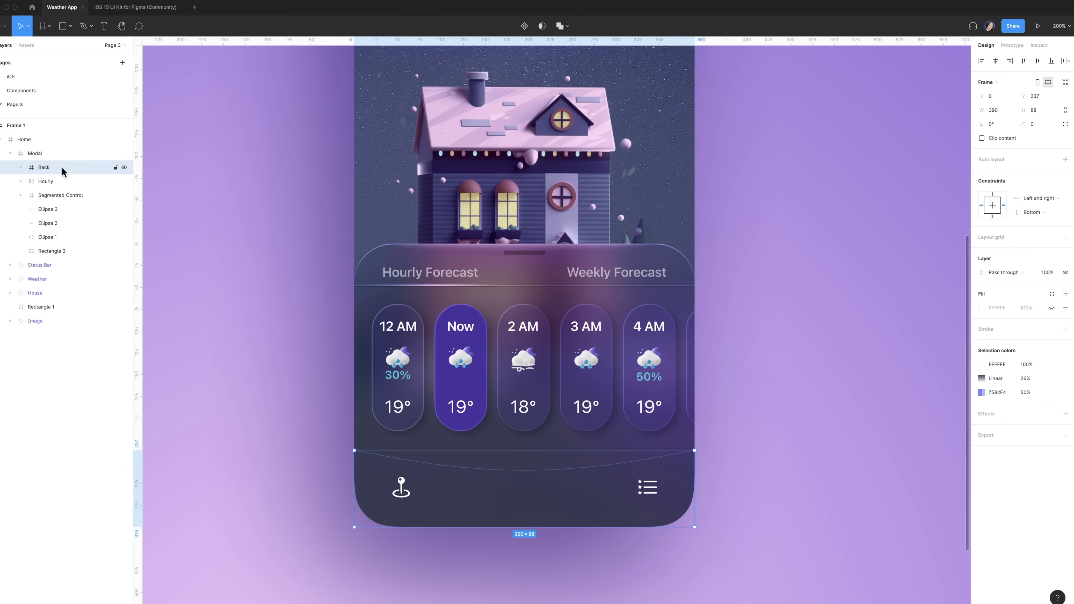
Step: Draw a 258 × 100 rectangle over the bottom bar, centred horizontally and aligned to the modal's bottom edge
key(r)
drag(432, 445, 580, 527)
click(998, 96)
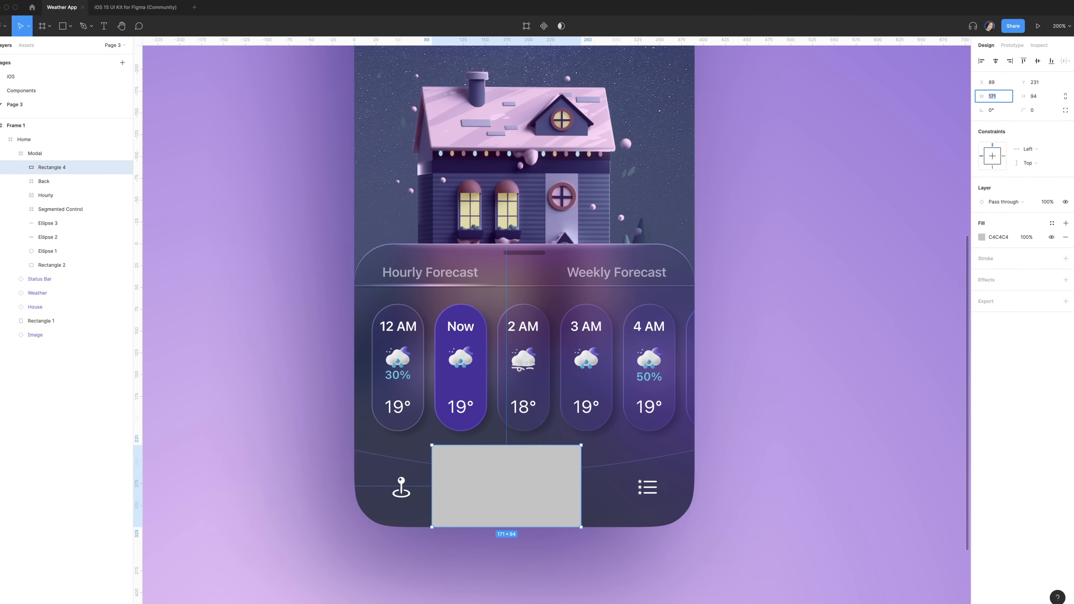
text(258)
key(Tab)
text(1)
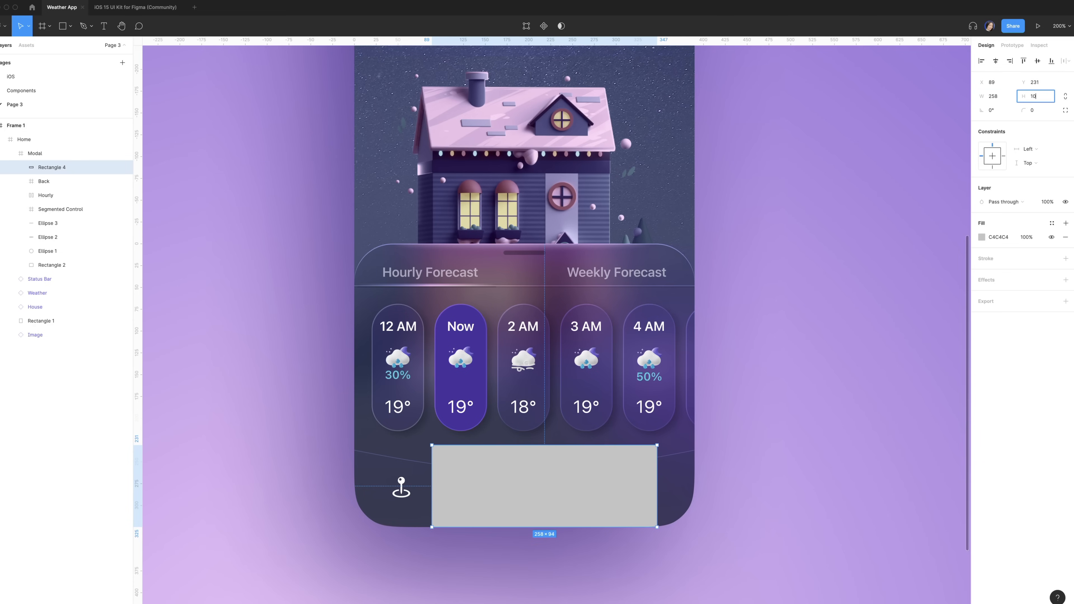
key(Return)
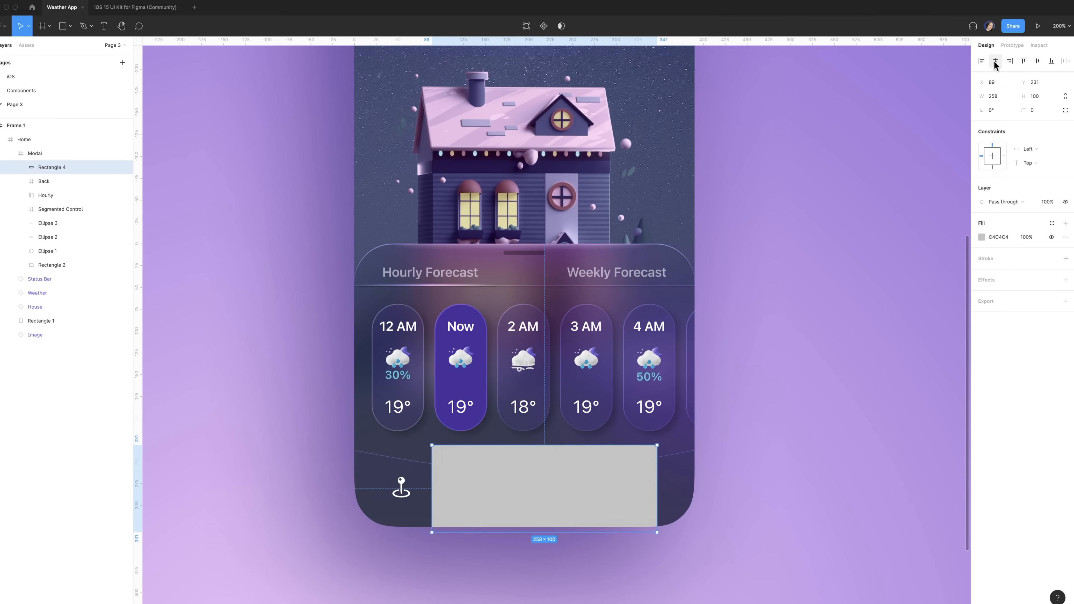
click(995, 60)
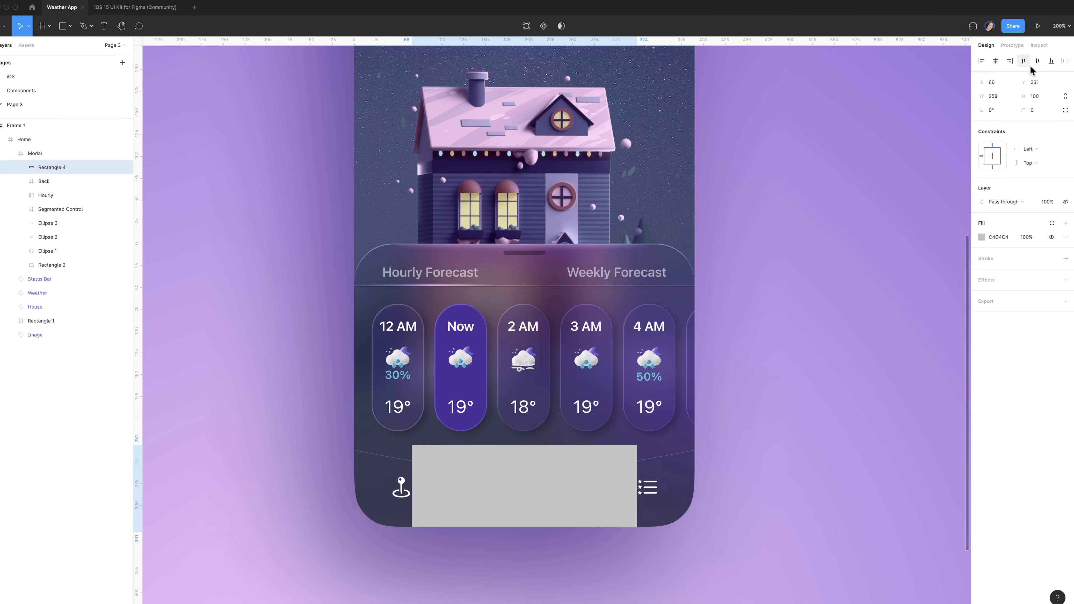
click(1052, 61)
Step: Reshape the rectangle into a trapezoid with its upper-left point at X 172 and upper-right point at X 216
double_click(524, 454)
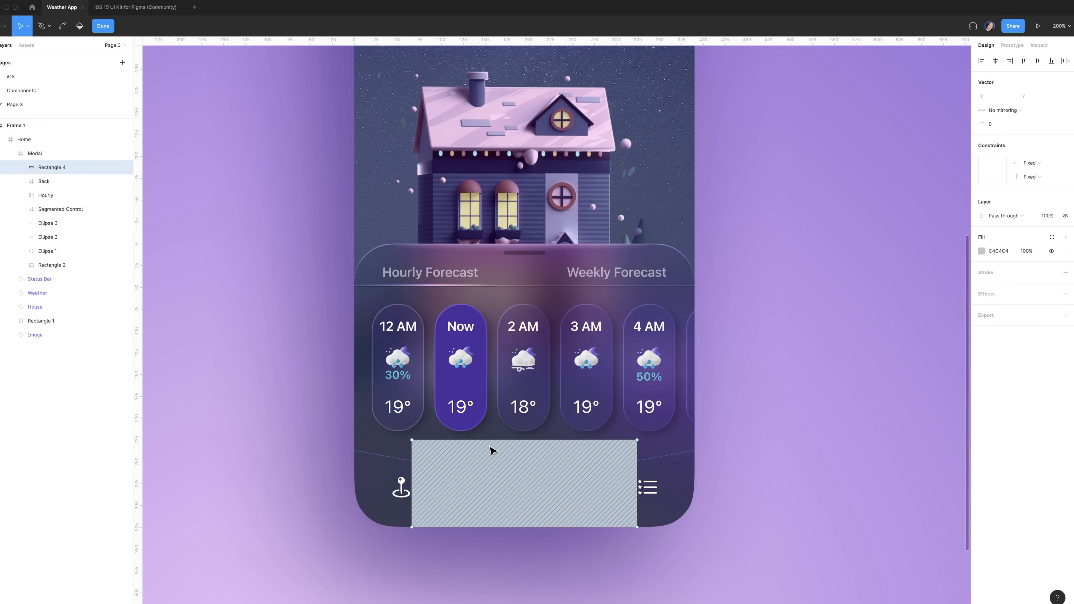
click(412, 440)
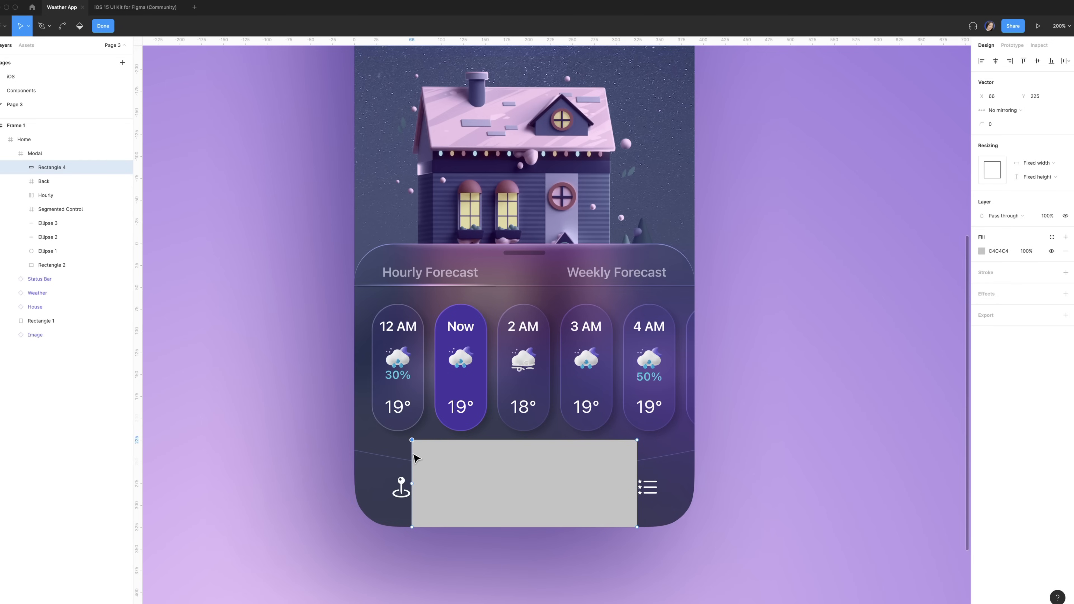
click(999, 98)
text(172)
key(Return)
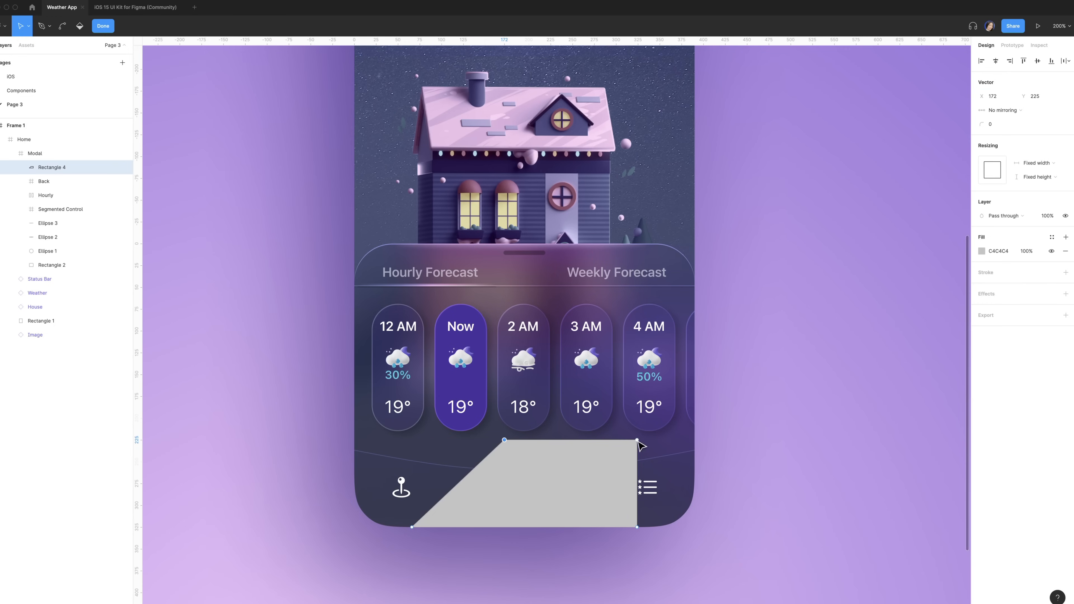
click(637, 441)
click(997, 97)
text(216)
key(Return)
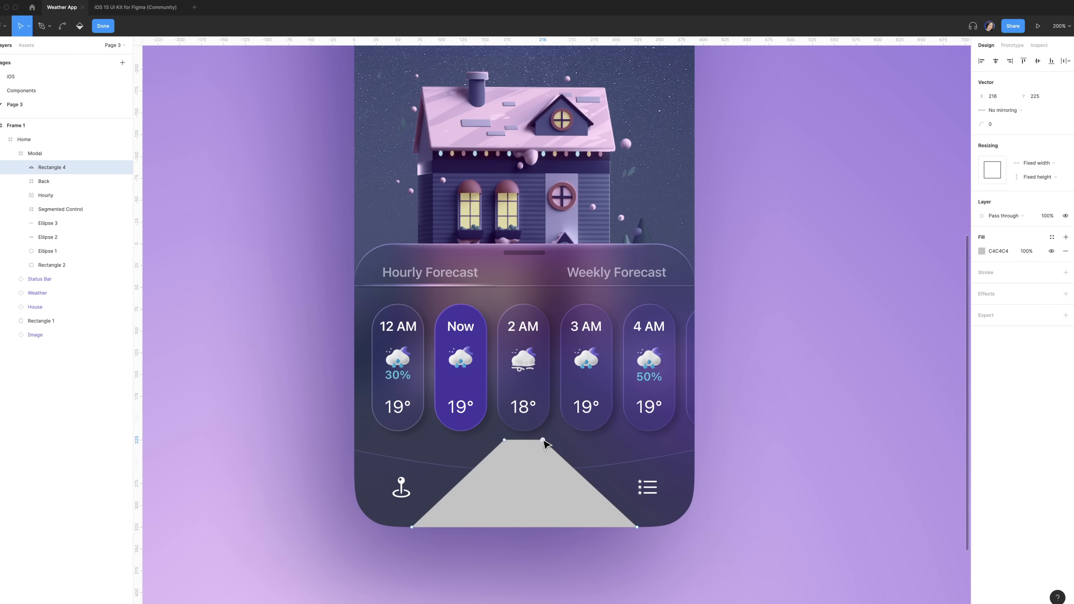
Step: Bend the trapezoid's upper-right point with a single outward handle at X 278, collapsing the inner handle onto the point
key(ctrl)
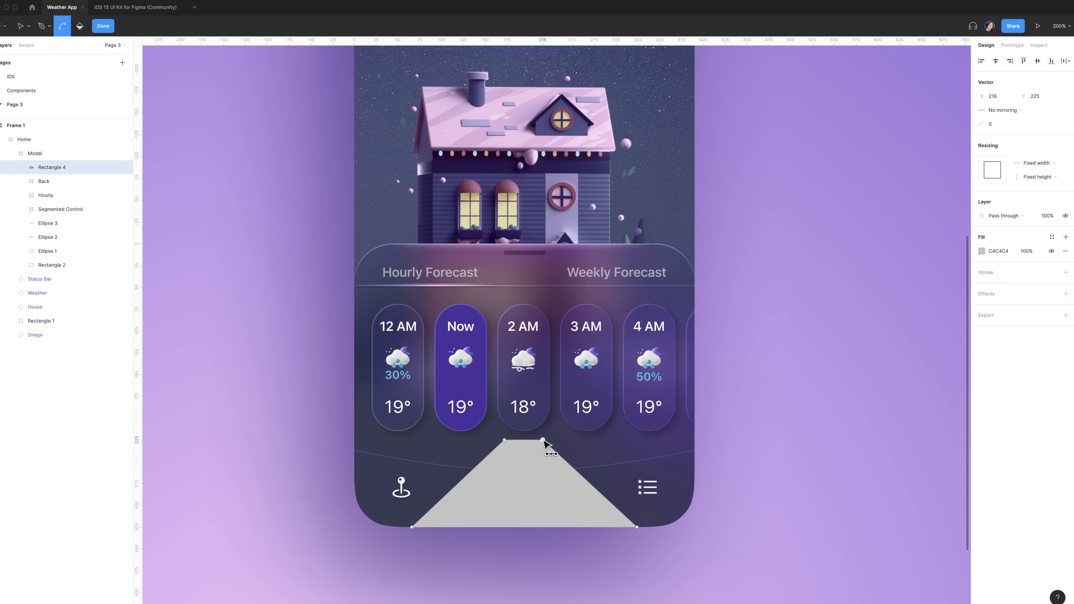
drag(543, 439, 591, 440)
click(528, 441)
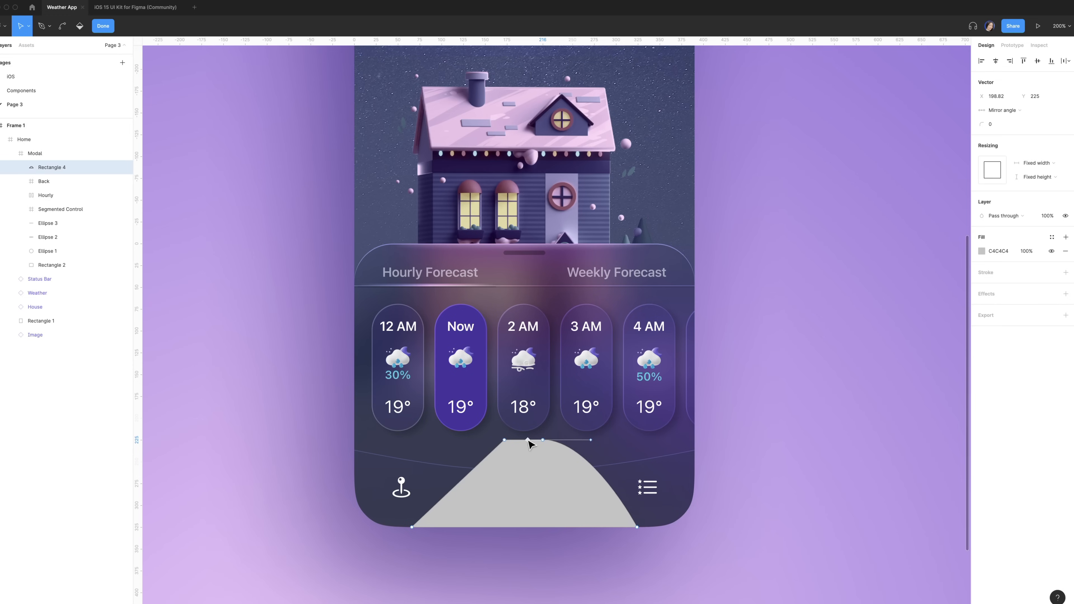
click(528, 440)
click(543, 441)
click(998, 97)
text(278)
key(Return)
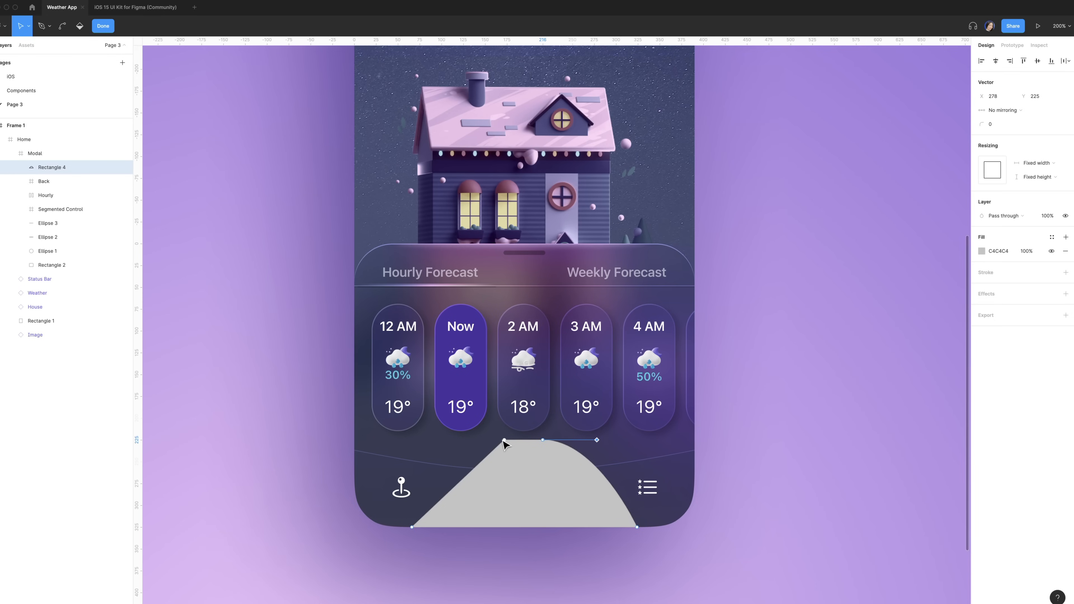
Step: Bend the upper-left point with a single outward handle at X 142, collapsing the inner handle onto the point
click(504, 440)
drag(504, 441, 444, 440)
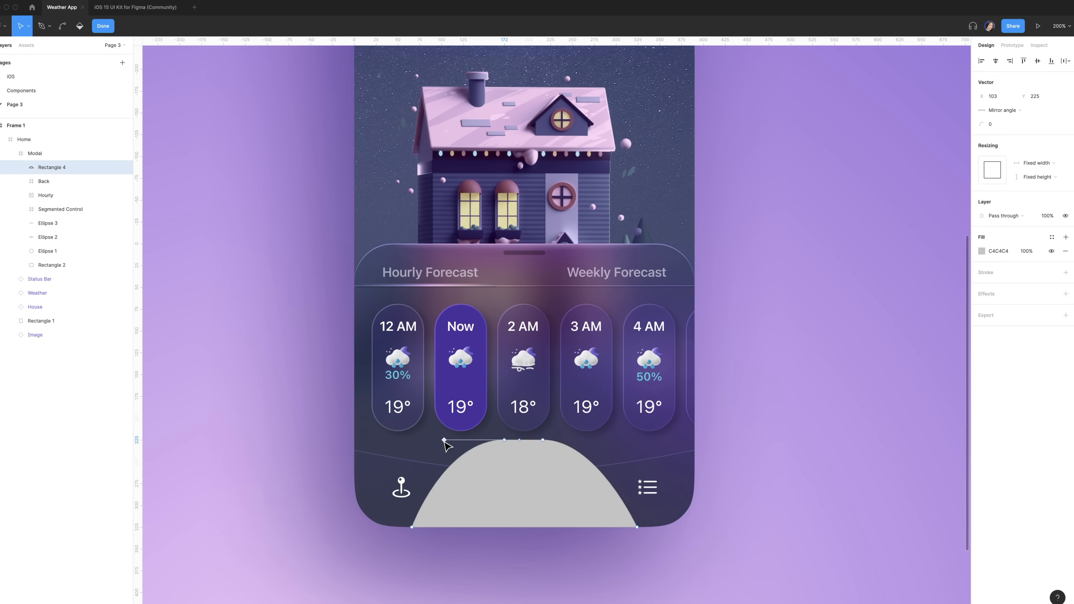
click(1000, 96)
text(142)
key(Return)
click(521, 440)
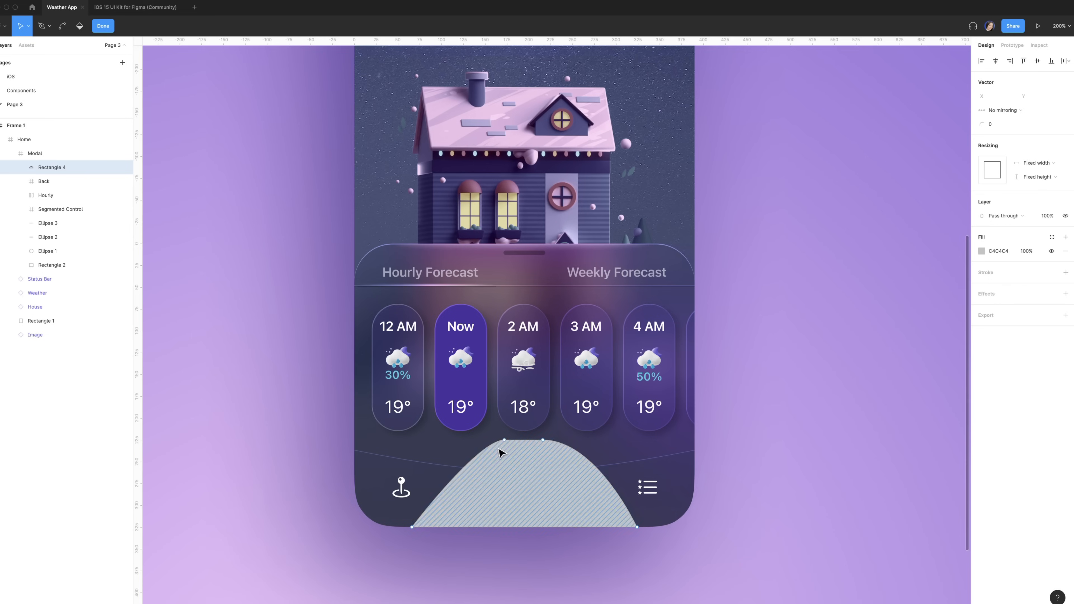
Step: Set the upper-left point's X position to 174
click(504, 440)
click(999, 97)
key(BackSpace)
key(BackSpace)
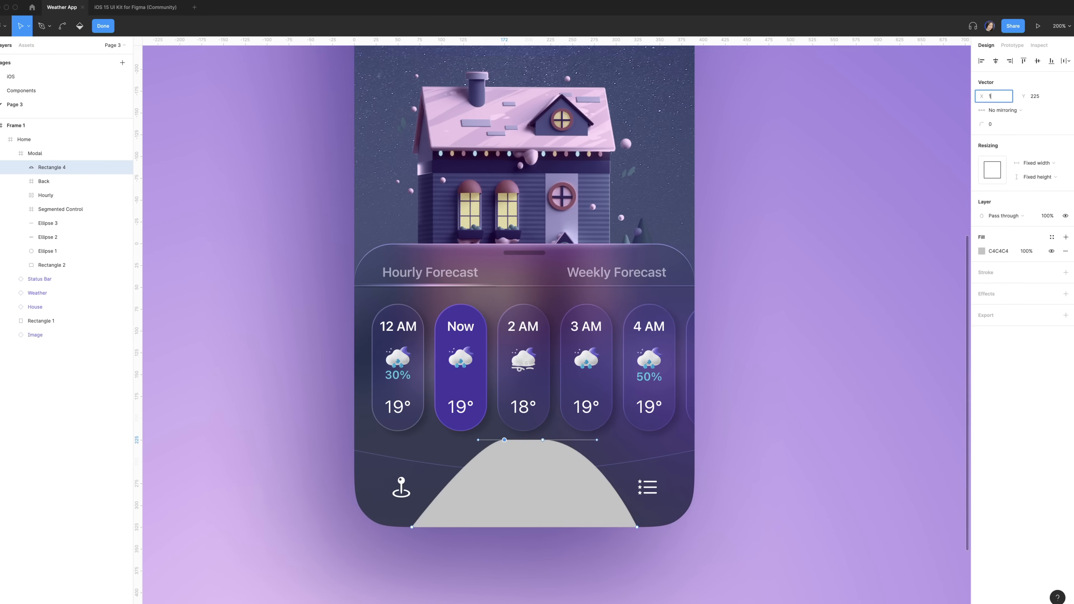
text(74)
key(Return)
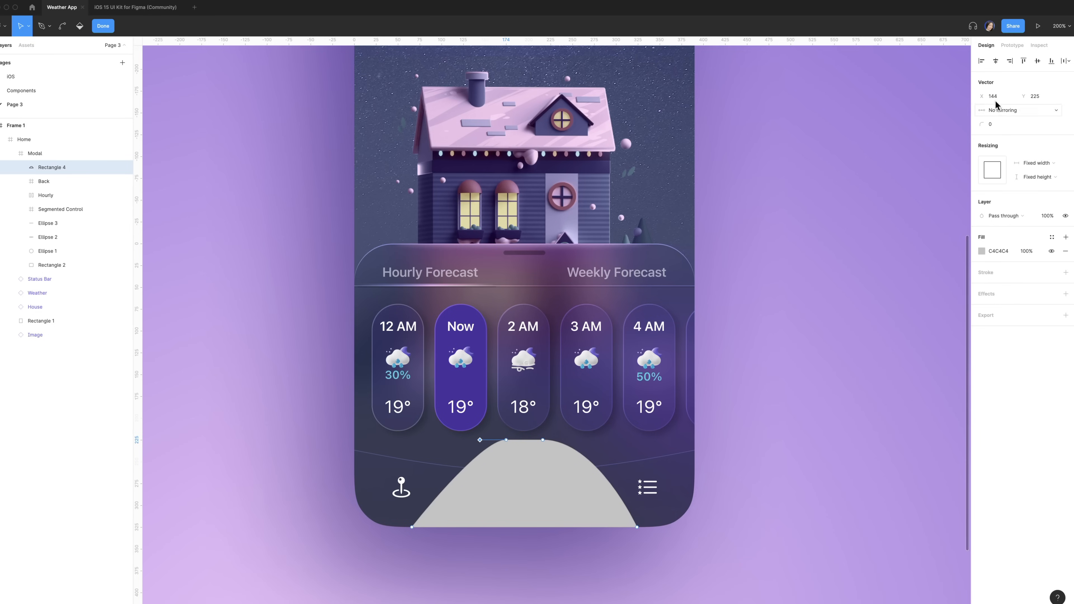
Step: Bend the lower-right point with a single horizontal inward handle at X 256, Y 325, collapsing the outer handle
click(636, 527)
key(super)
drag(637, 527, 626, 479)
click(625, 478)
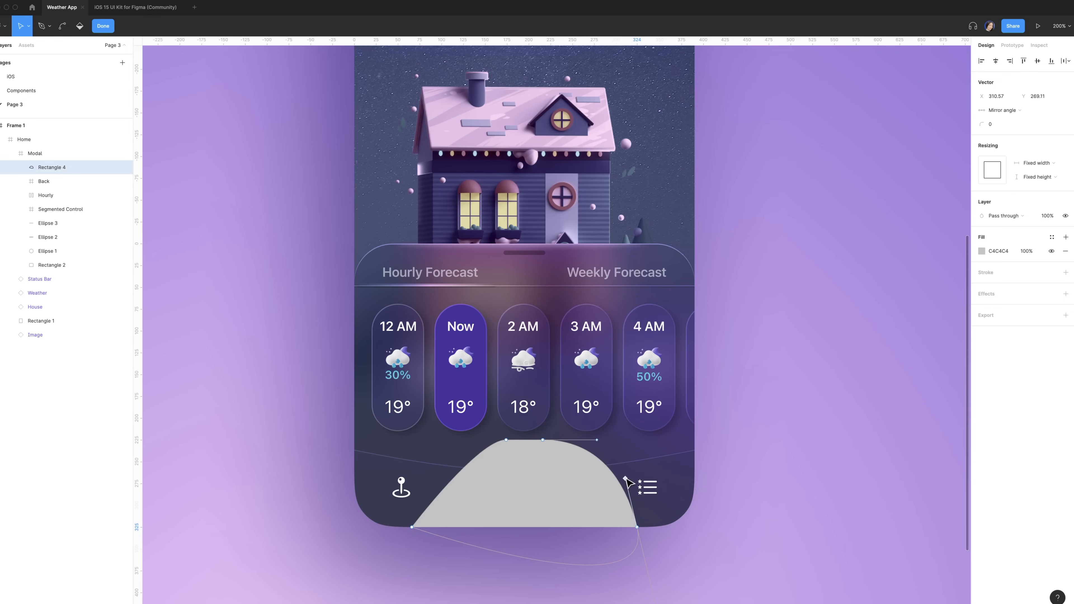
drag(626, 478, 587, 528)
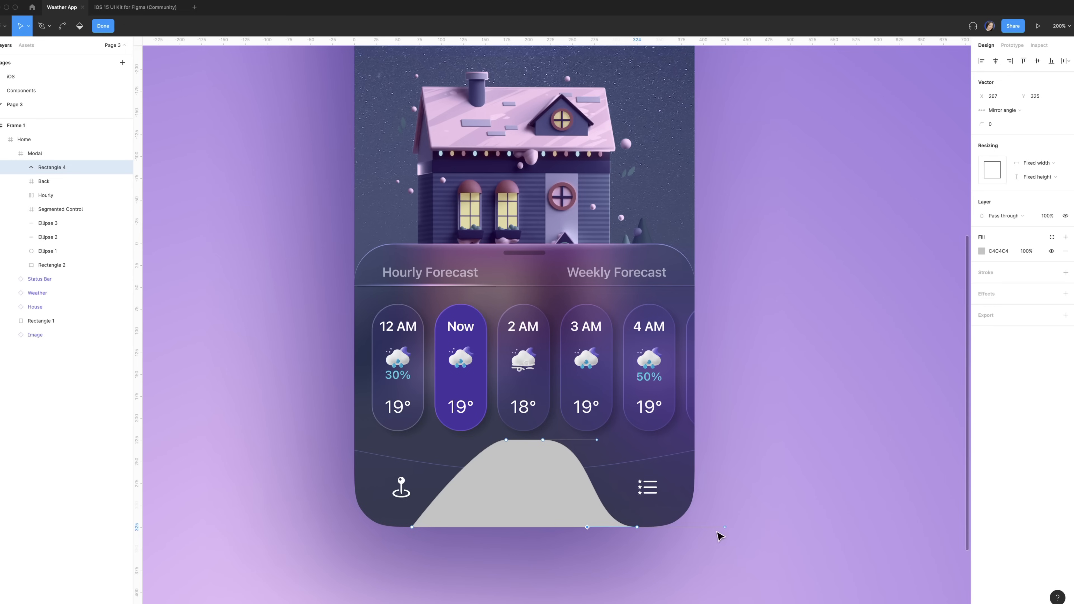
click(728, 529)
click(637, 527)
click(587, 528)
click(997, 98)
text(256)
key(Return)
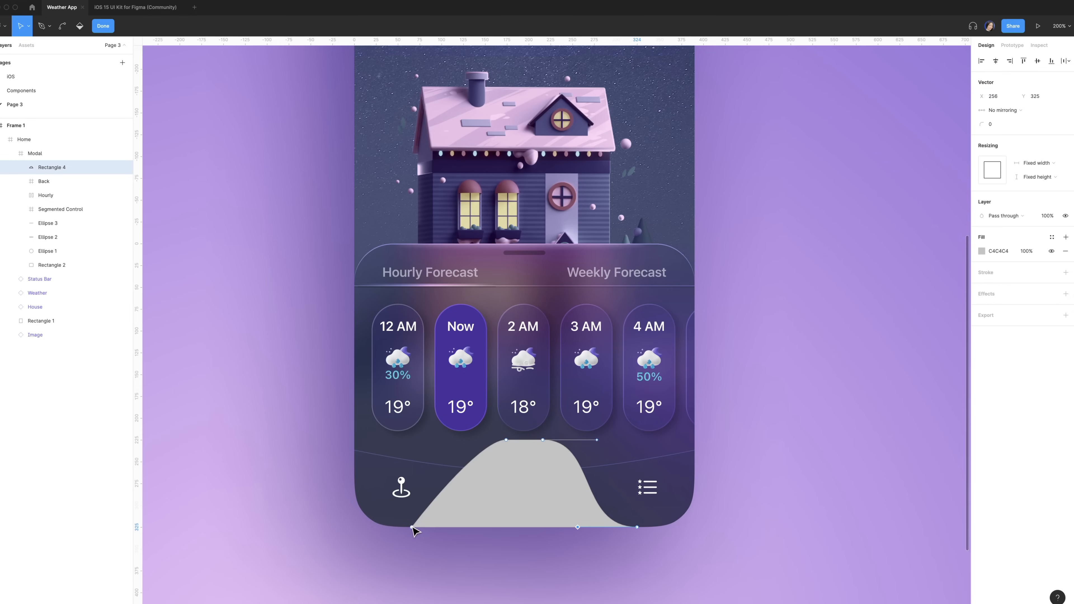
Step: Bend the shape's lower-left point with a single horizontal inward handle at X 134, Y 325, collapsing the outer handle
click(412, 527)
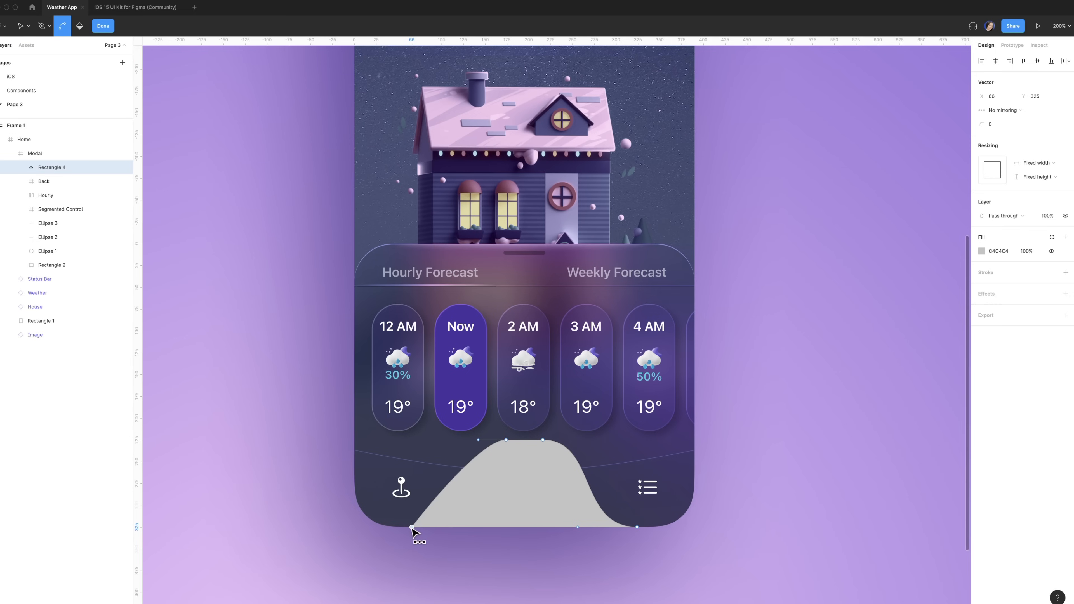
drag(412, 528, 471, 534)
click(424, 480)
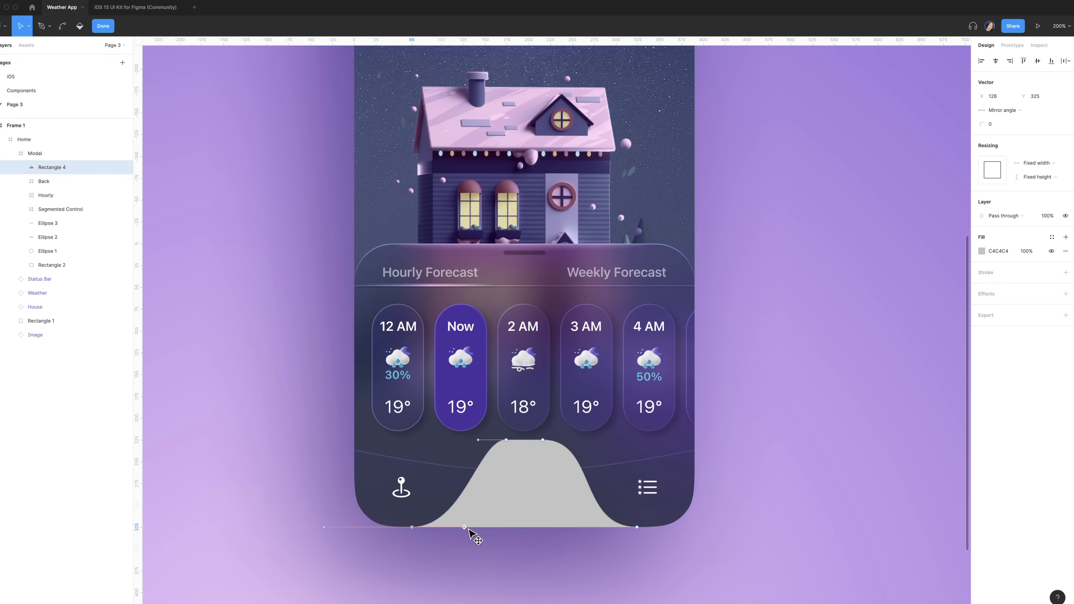
click(324, 528)
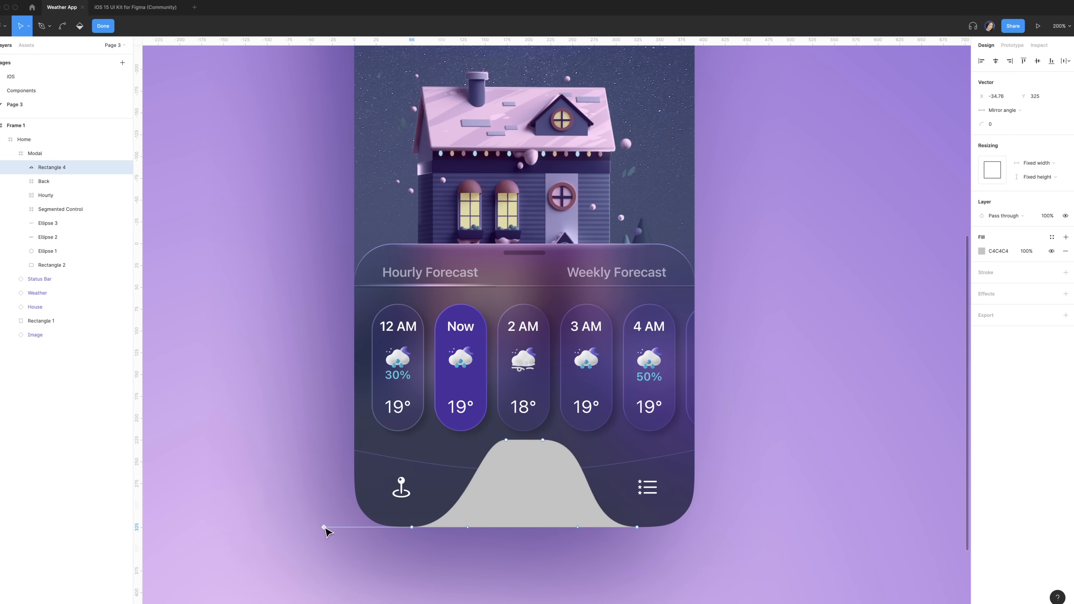
key(Delete)
click(412, 527)
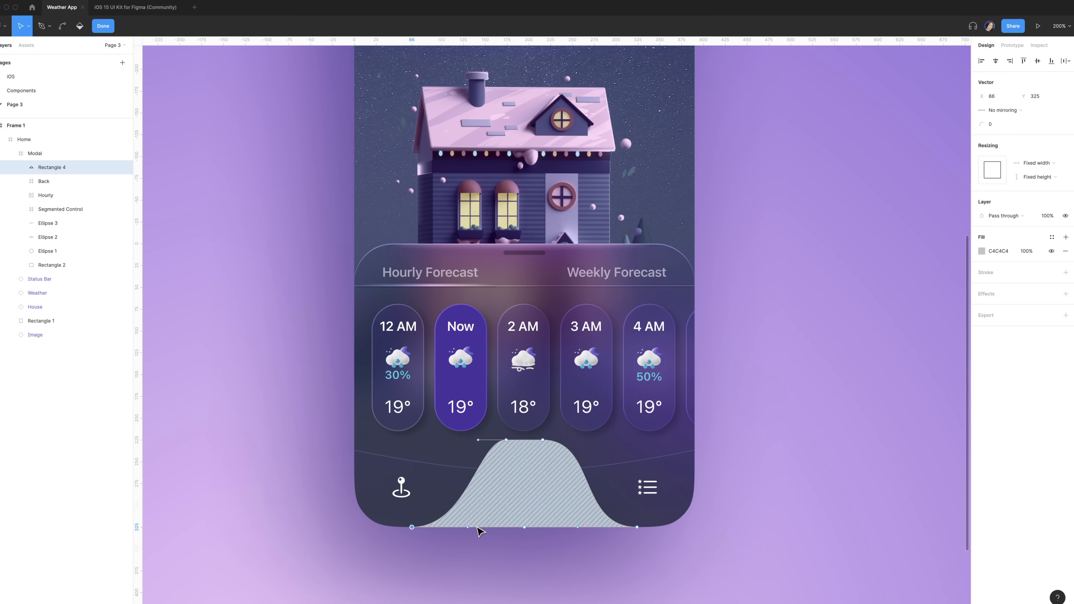
click(467, 527)
click(994, 96)
text(134)
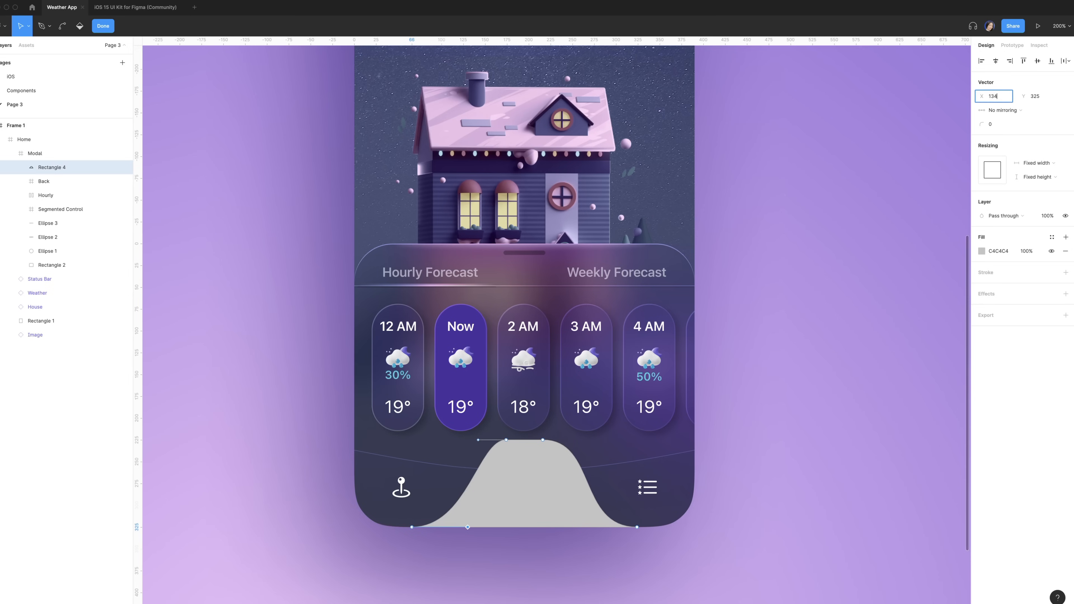
key(Return)
Step: Set the upper-left point's outward handle to X 112 and finish editing the vector shape
click(478, 440)
click(1001, 97)
key(BackSpace)
text(112)
key(Return)
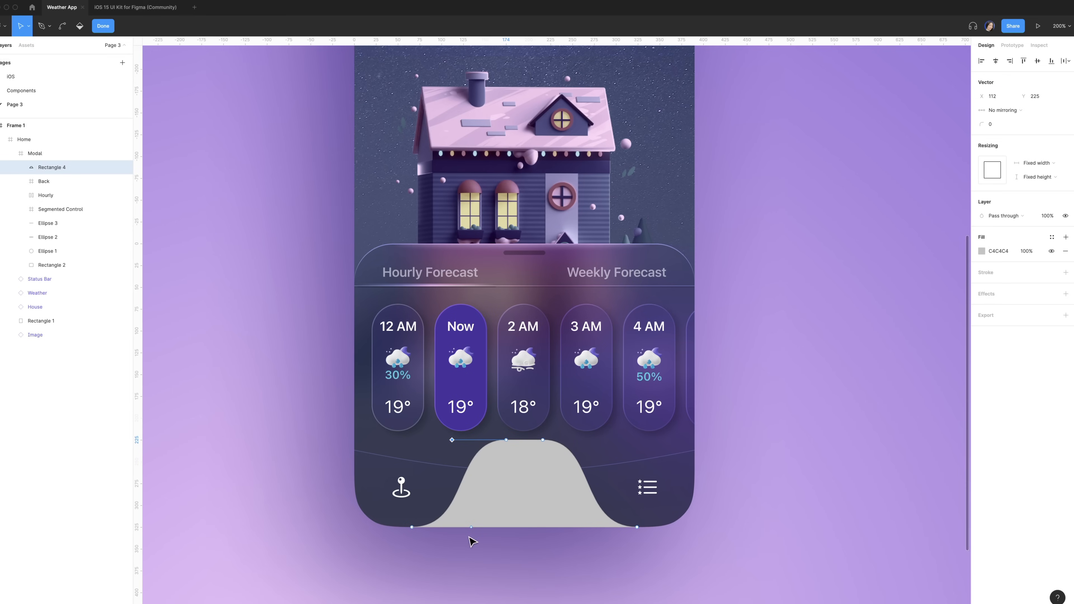
key(Escape)
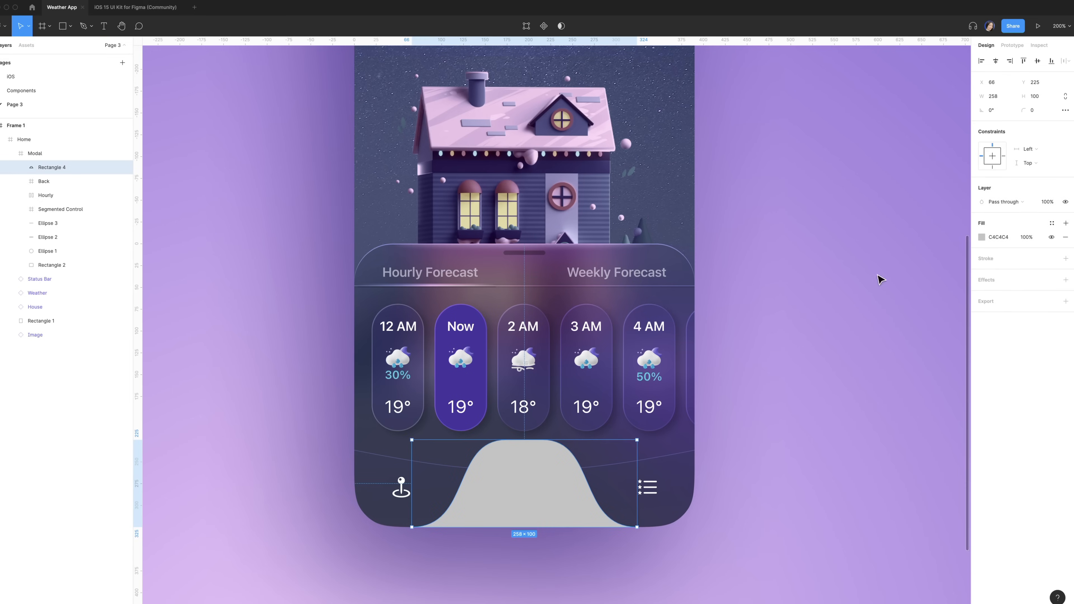
Step: Fill the curved shape with a linear gradient from 262C51 to 3E3F74
click(985, 236)
click(881, 238)
click(884, 252)
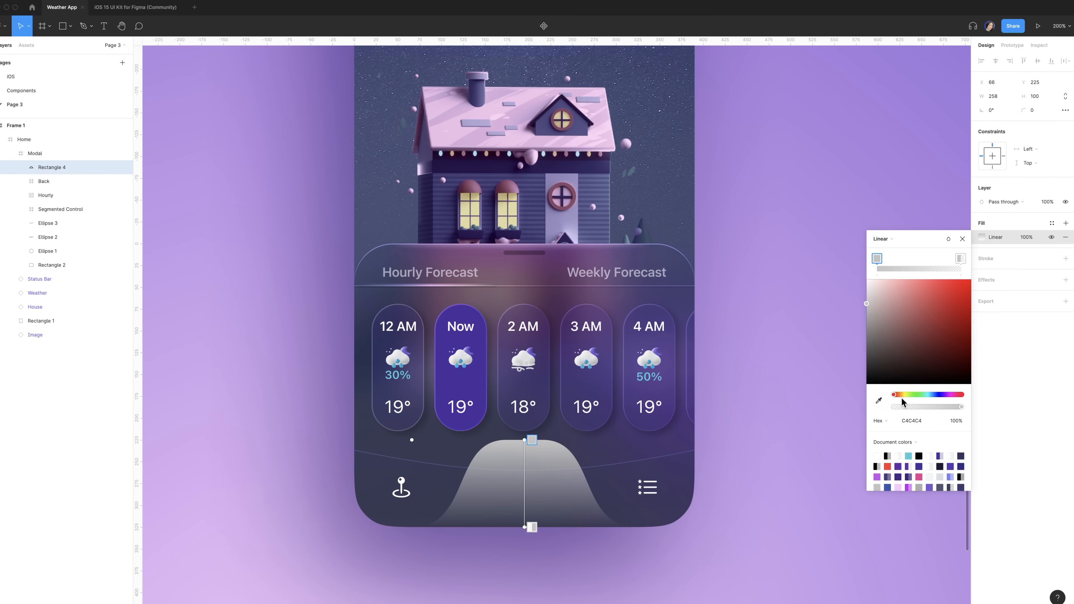
click(911, 420)
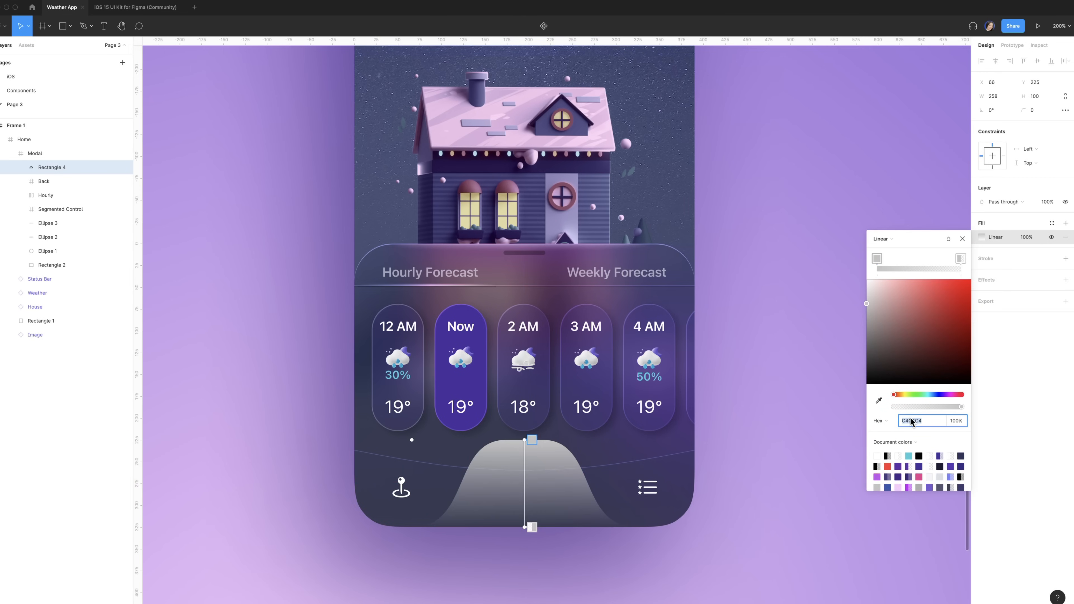
text(262c51)
click(960, 258)
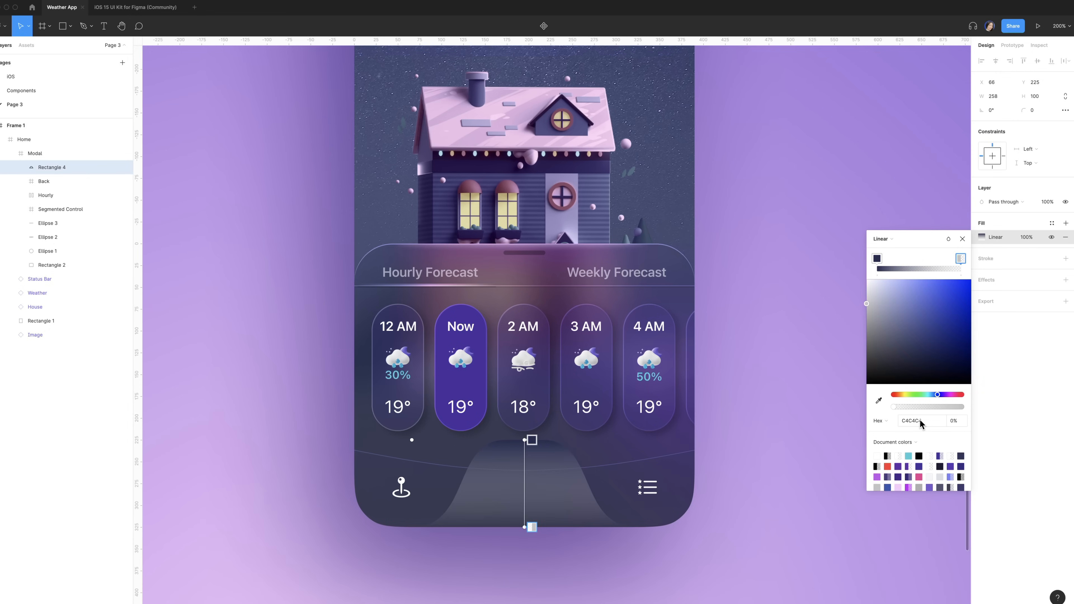
click(920, 421)
key(Return)
Step: Add an inside stroke to the curved shape with colour 7582F4, 50% opacity and a 0.5 width
click(990, 258)
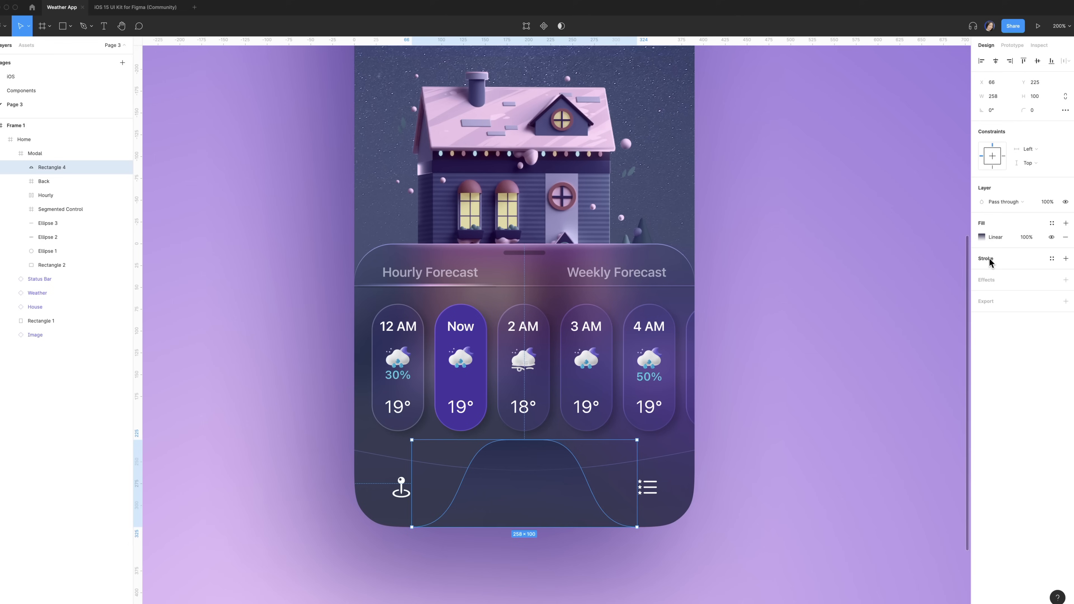
click(989, 257)
click(996, 273)
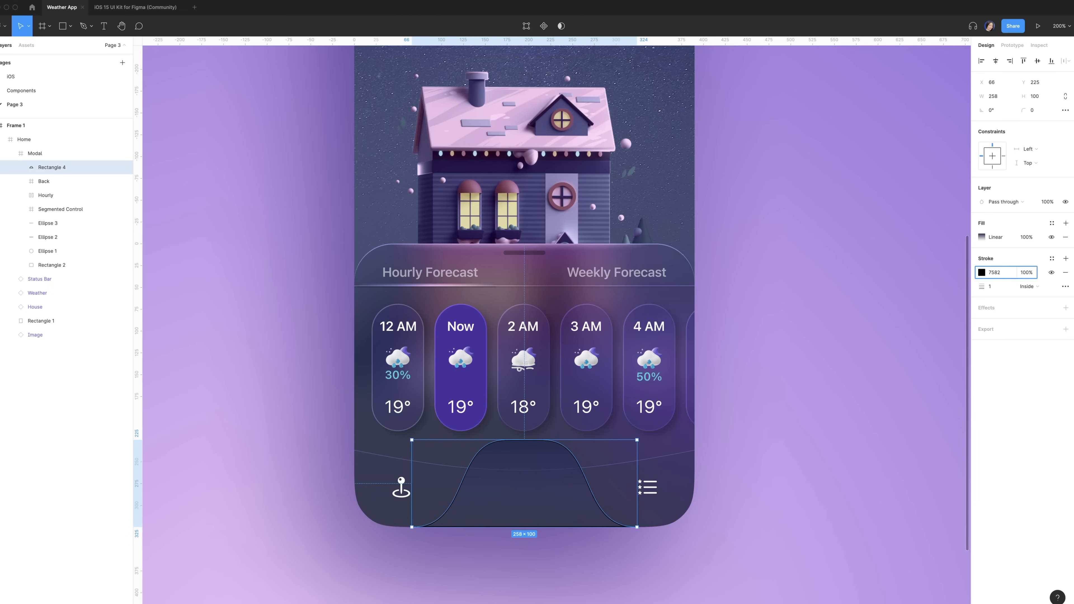
text(7582f4)
click(1026, 273)
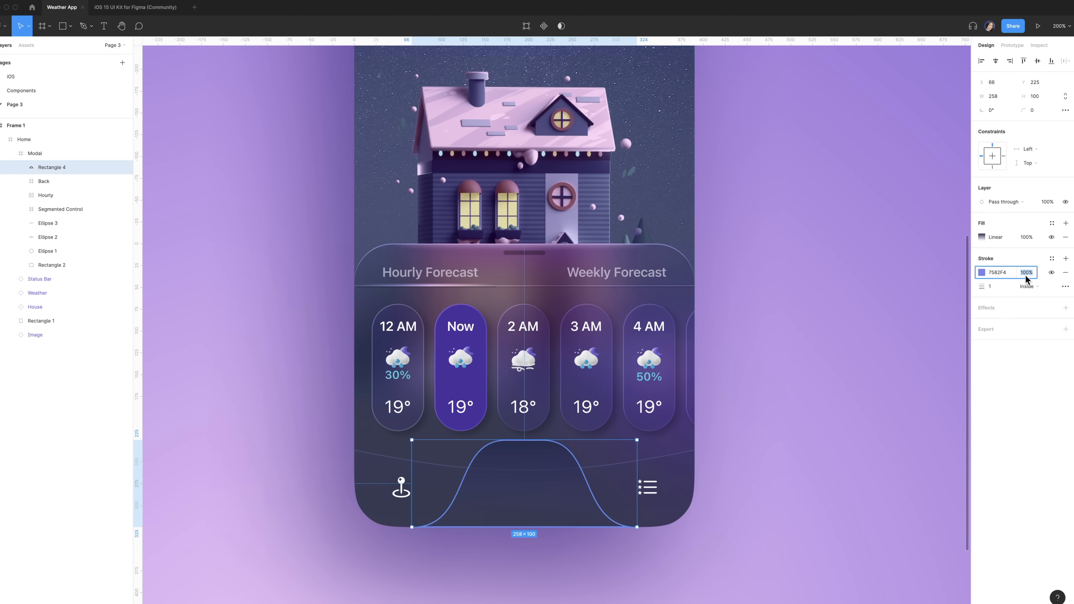
text(50)
click(997, 287)
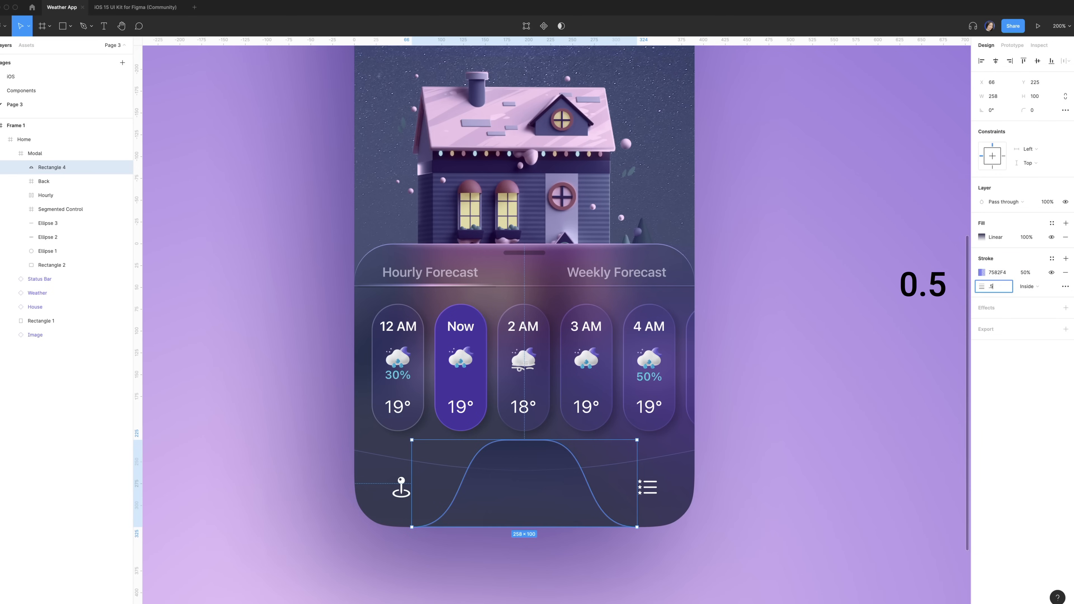
key(Return)
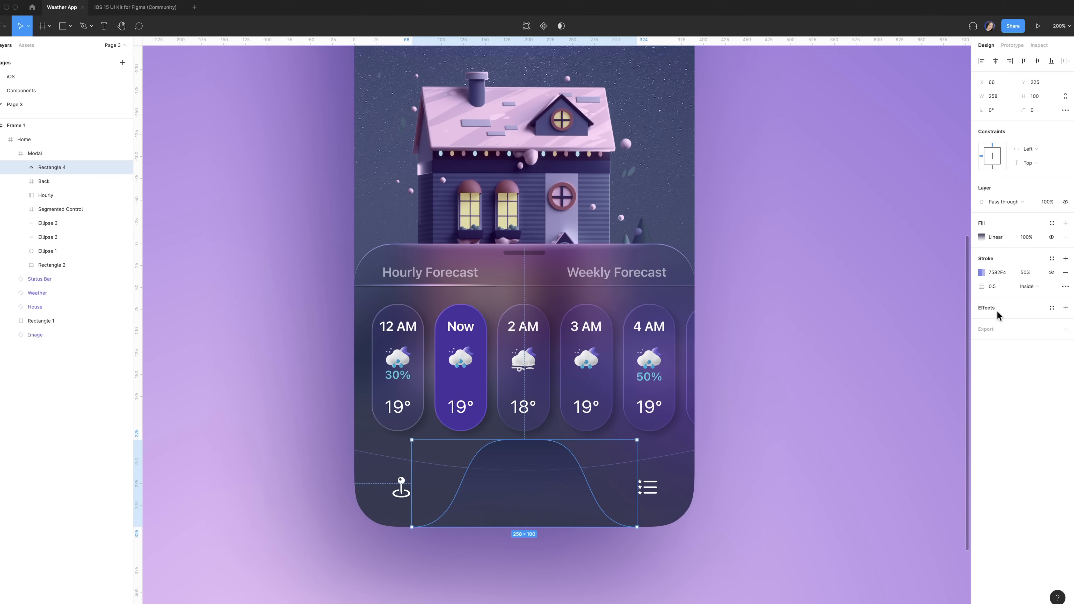
Step: Add a drop shadow to the curved shape with colour 7582F4 at 100% opacity
click(994, 307)
click(982, 321)
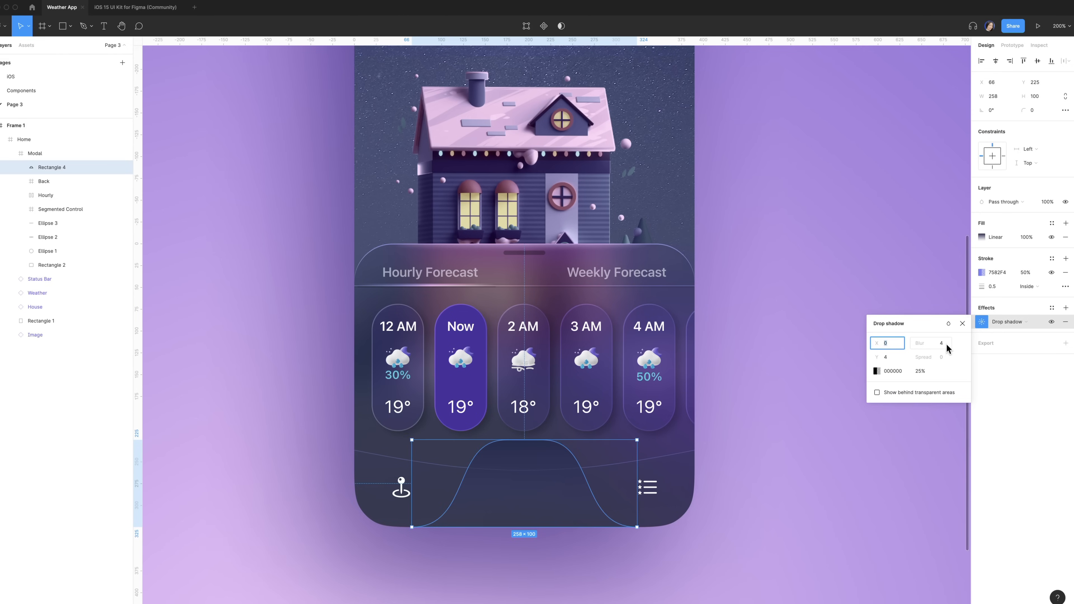
click(886, 372)
text(7582f4)
click(920, 371)
text(100)
Step: Raise the lower colour stop of the curved shape's gradient to full opacity
click(981, 236)
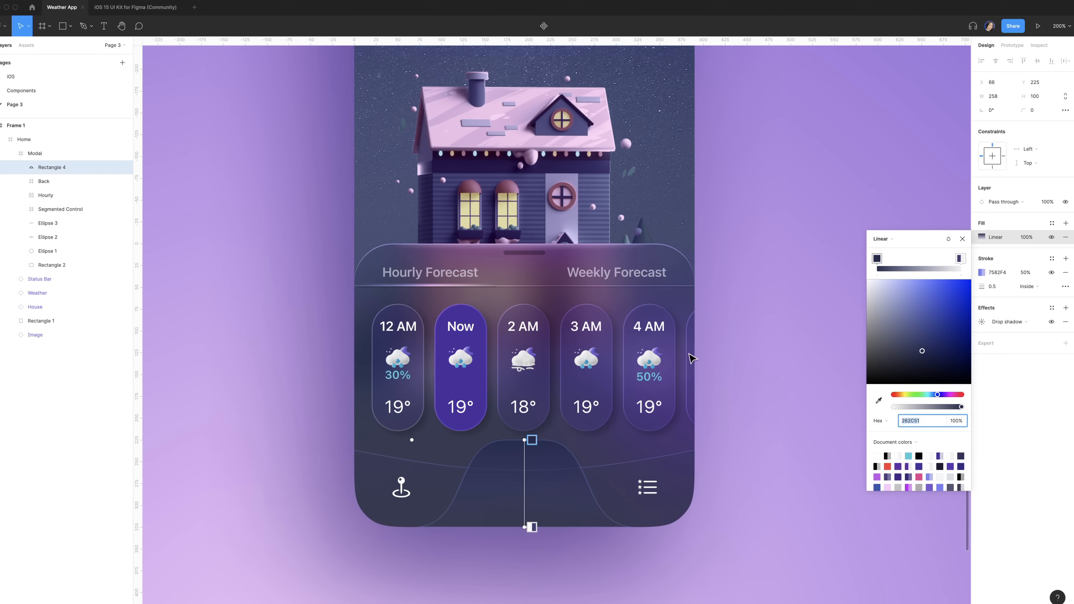
click(531, 527)
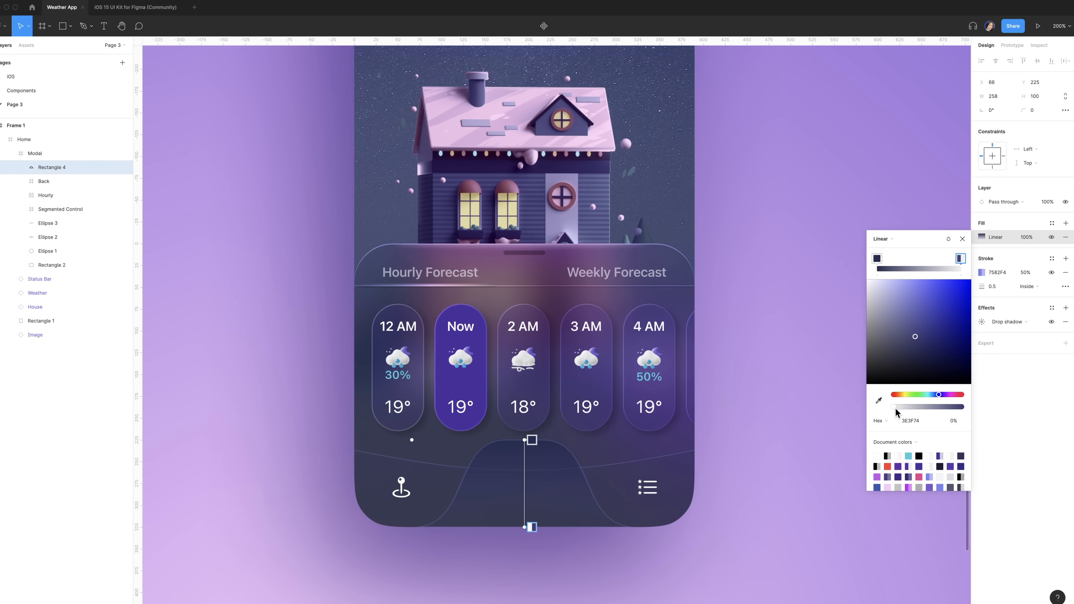
drag(907, 407, 982, 405)
Step: Wrap the Rectangle 4 layer in a frame and rename the frame Front
click(78, 170)
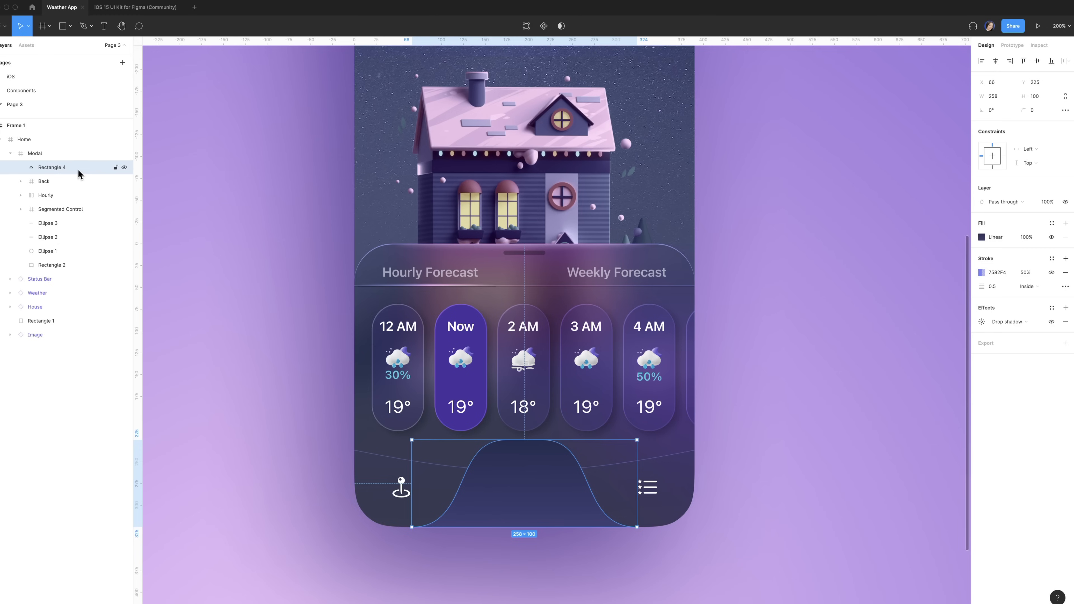
right_click(57, 167)
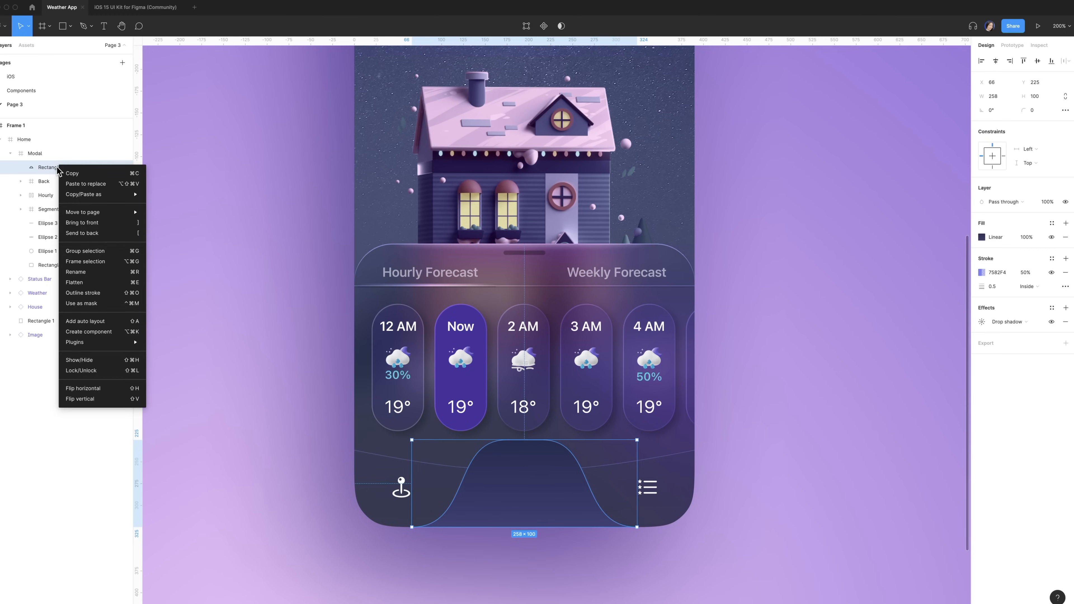
click(105, 262)
click(21, 167)
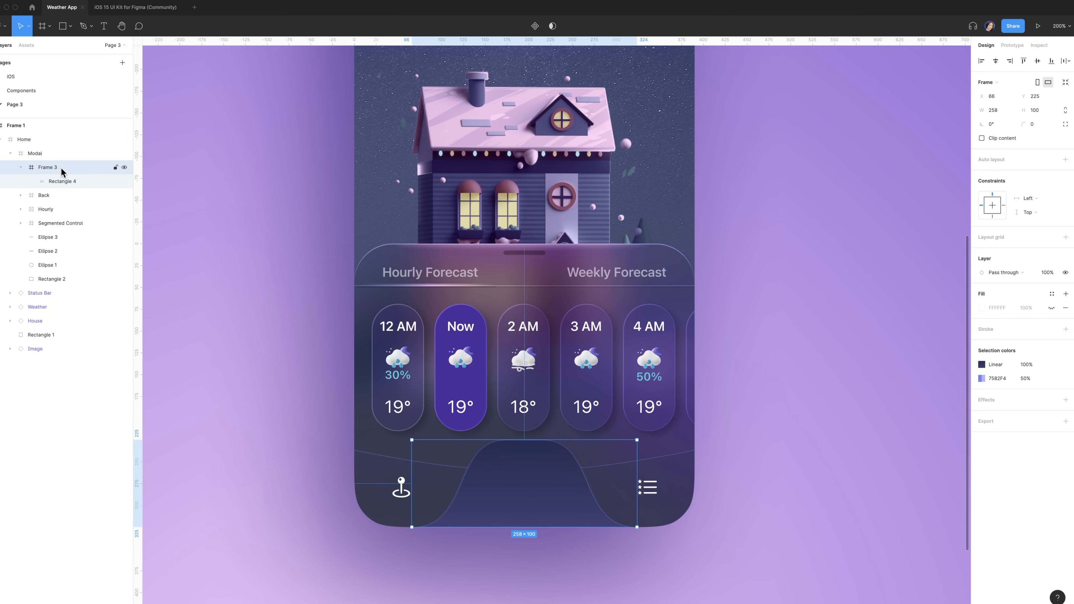
double_click(45, 168)
text(Fro)
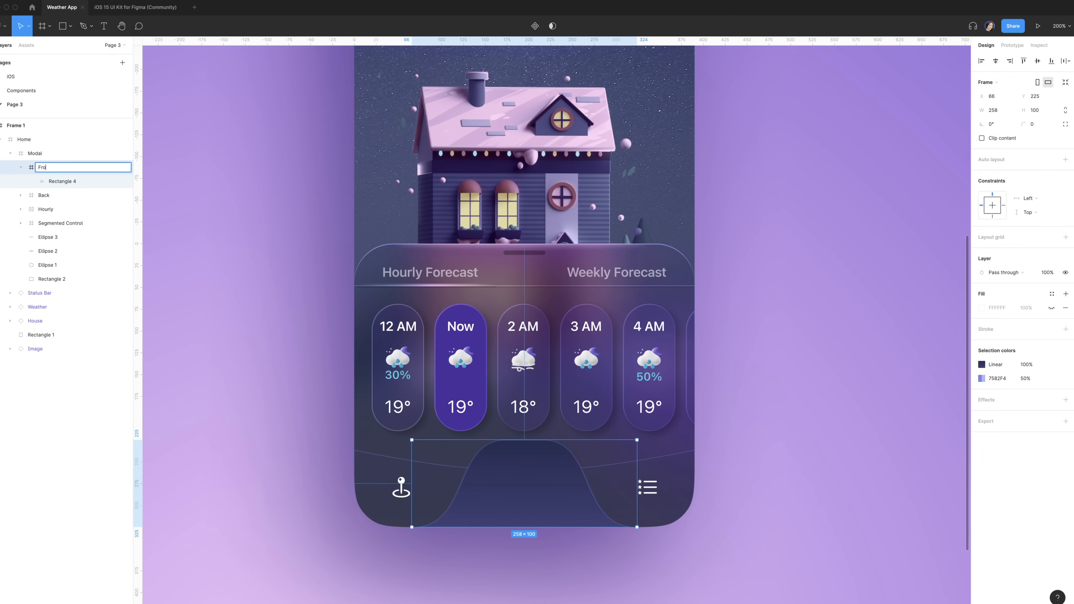
text(nt)
key(Return)
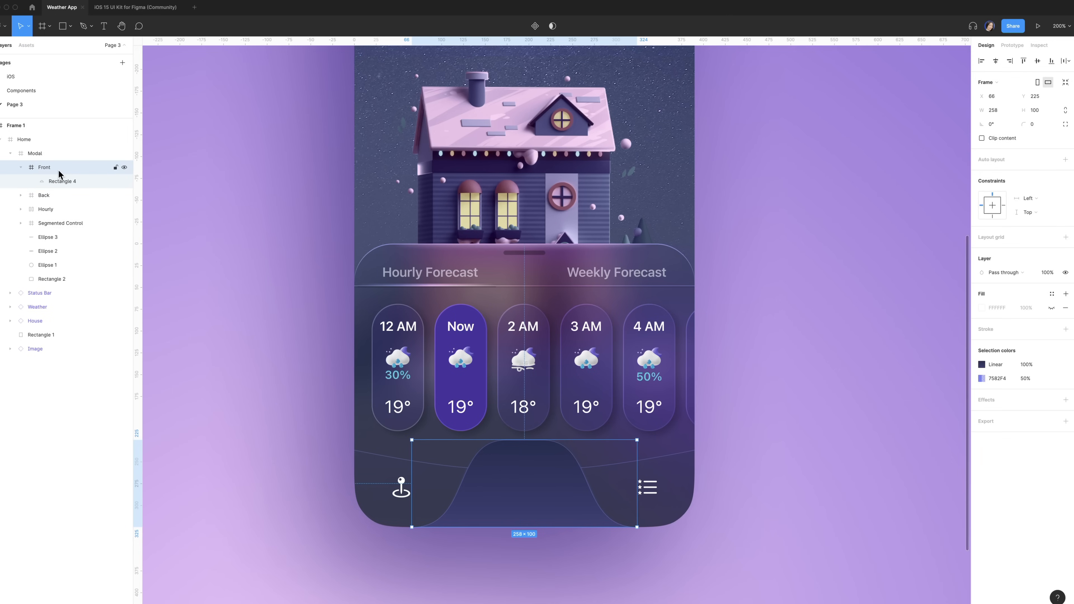
Step: Draw a circle in the middle of the Front frame and set its size to 64 × 64
key(e)
drag(500, 452, 560, 511)
key(shift)
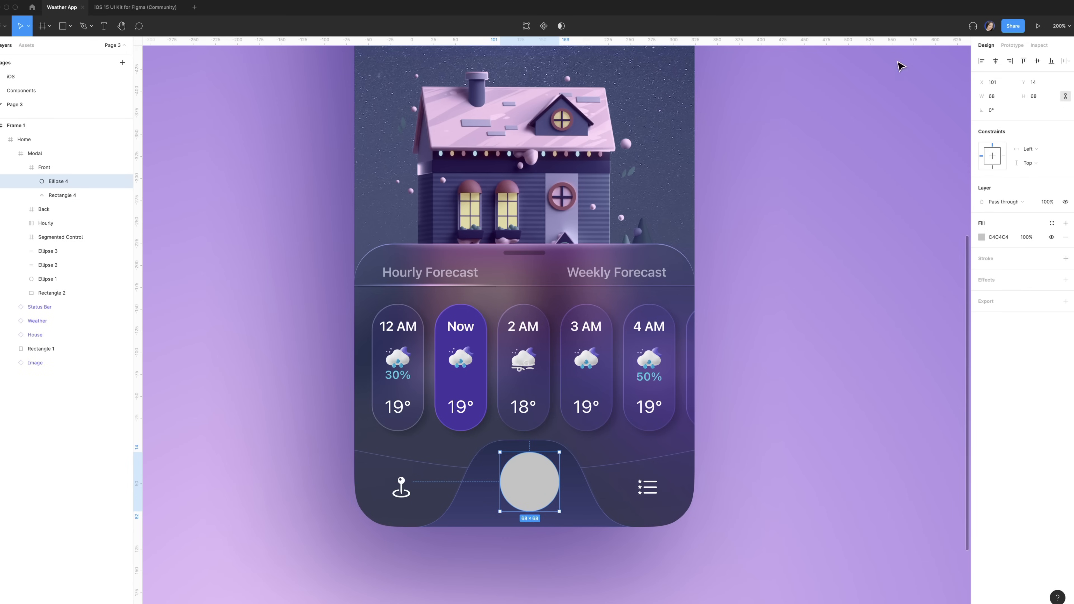
click(1001, 96)
key(BackSpace)
key(Return)
Step: Centre the circle horizontally and vertically in the Front frame, and nudge it up 6 px to Y 12
click(996, 62)
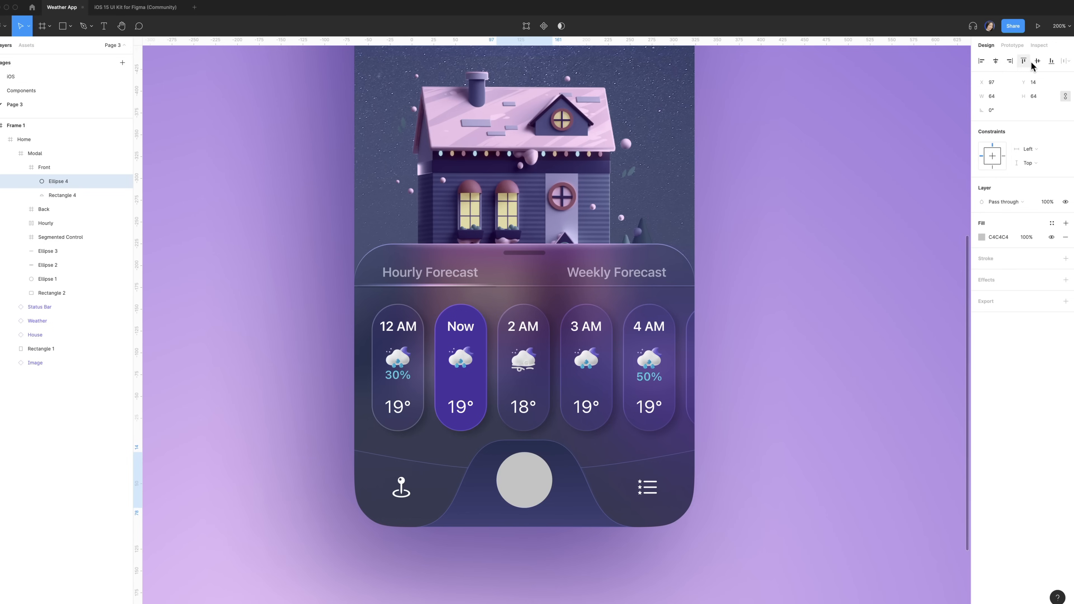
click(1037, 61)
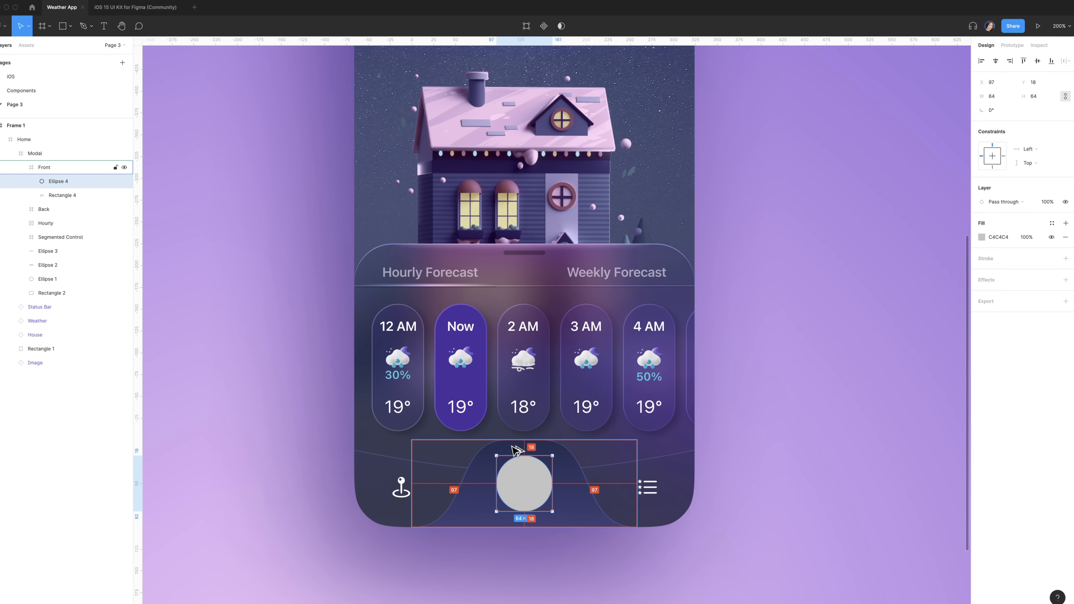
key(Up)
key(Up)
key(Up)
key(Up)
key(Up)
key(Up)
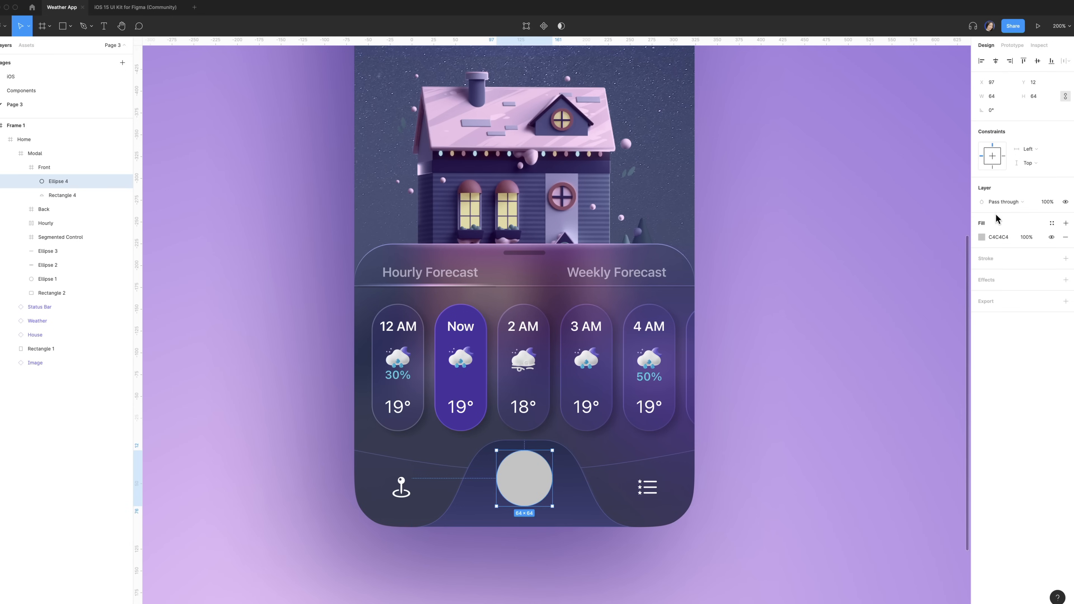
Step: Change the circle's fill to a linear gradient and set its first colour stop to 000000
click(981, 237)
click(890, 239)
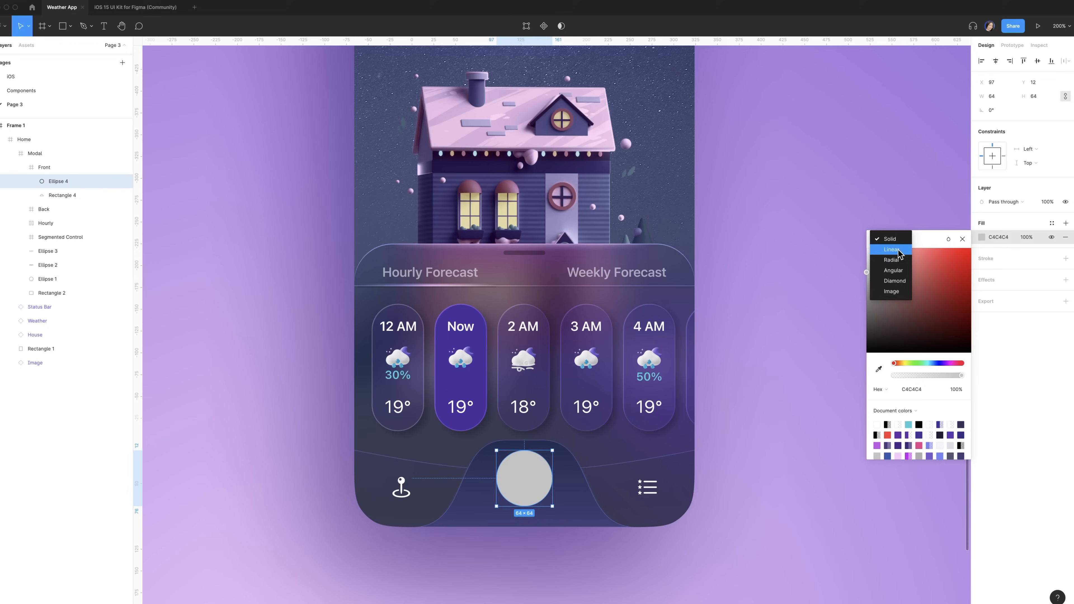
click(899, 250)
click(922, 423)
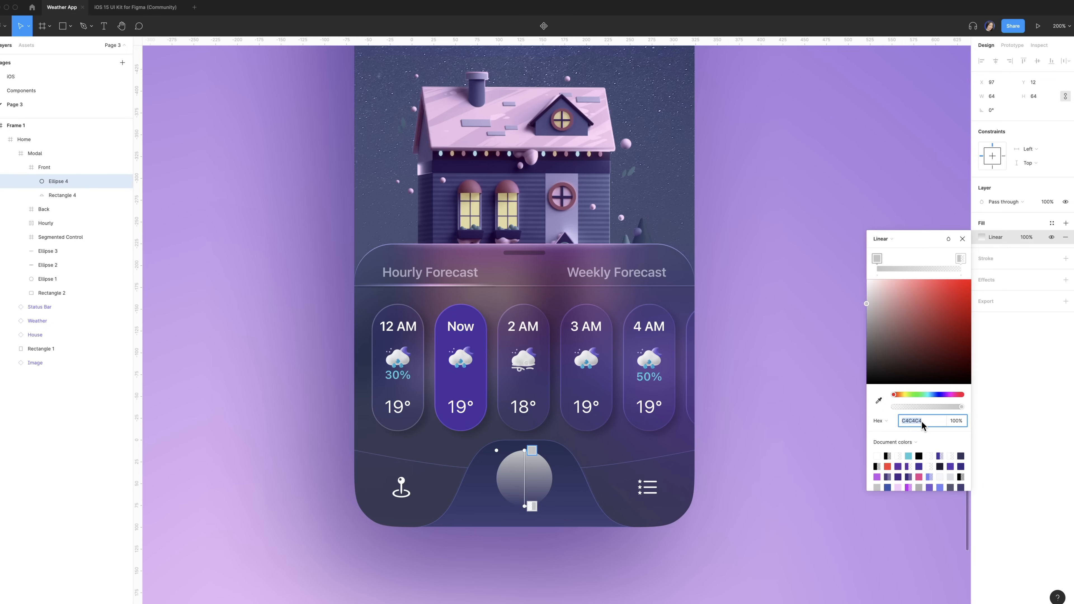
text(oooo)
key(Return)
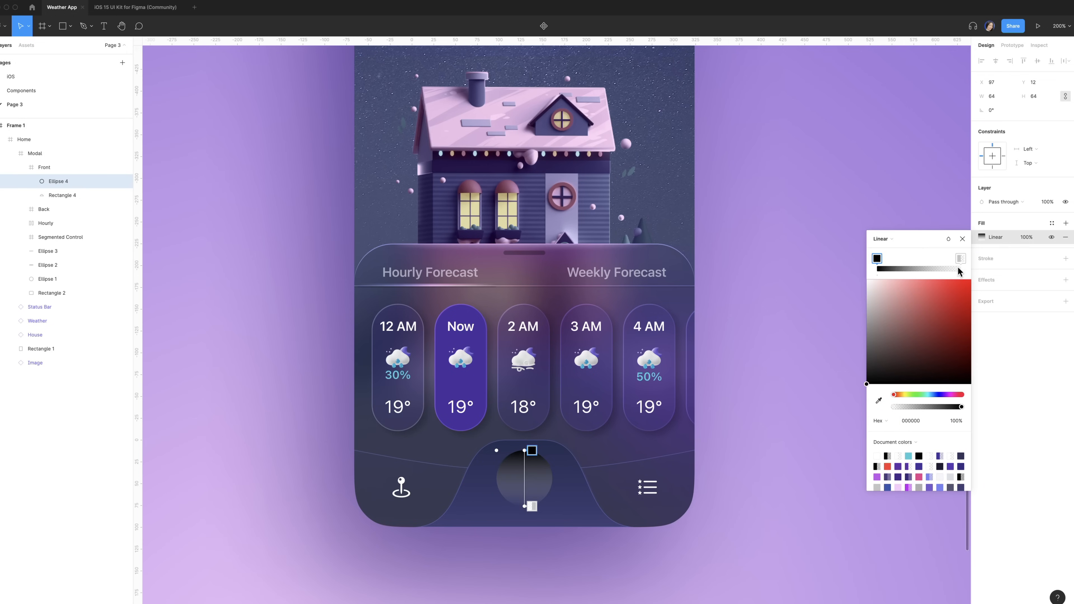
Step: Set the second colour stop of the circle's gradient to FFFFFF at 70% opacity
click(960, 259)
click(906, 421)
text(FFFFFF)
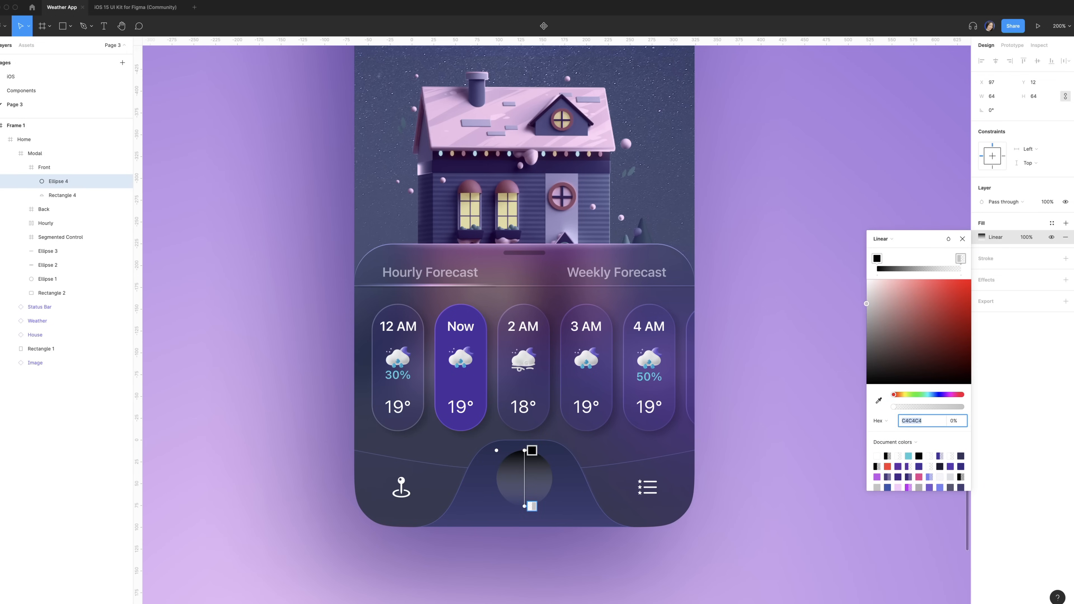
key(Tab)
text(70)
key(Return)
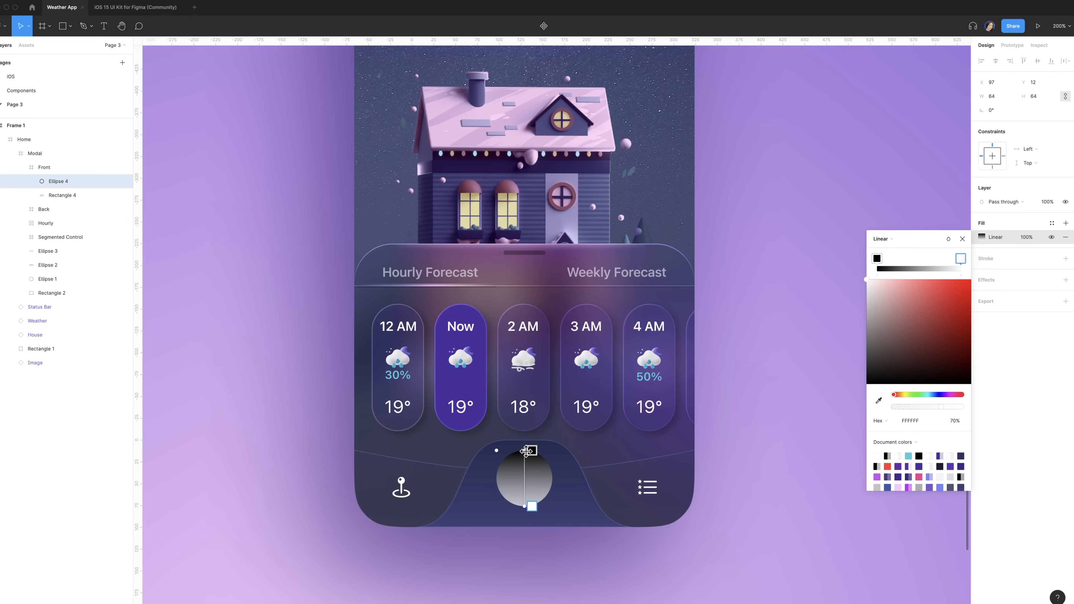
Step: Angle the circle's gradient diagonally from upper left to lower right and set the fill opacity to 40%
drag(526, 451, 506, 454)
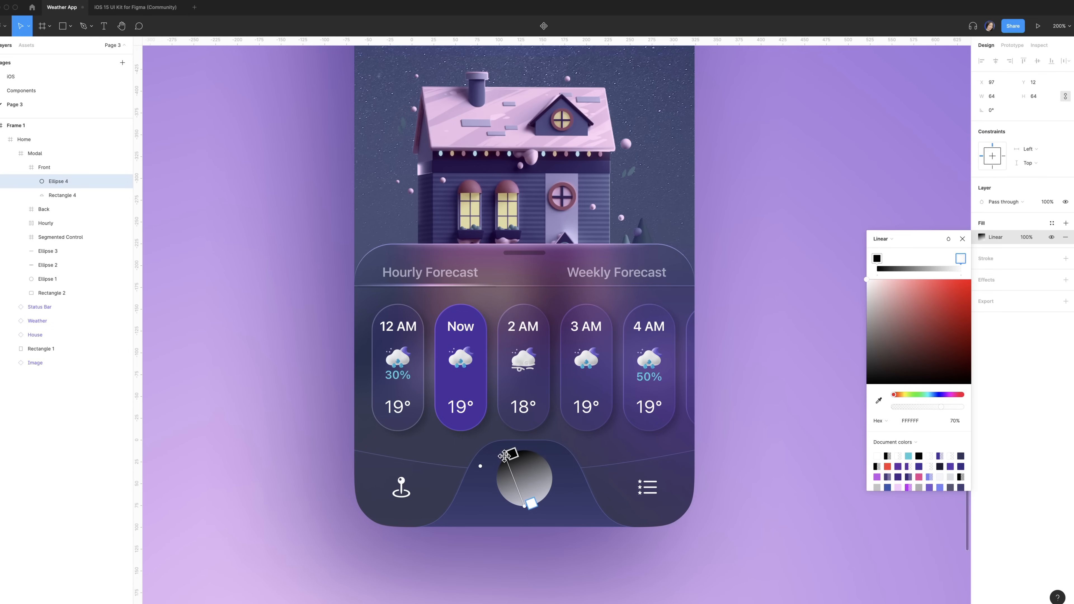
drag(532, 505, 538, 505)
click(962, 239)
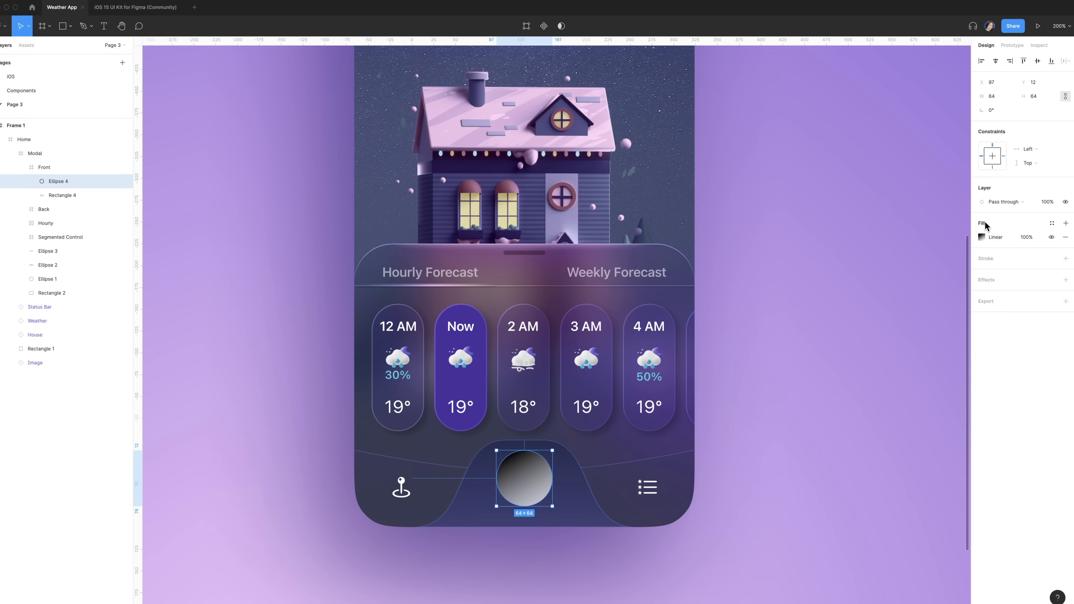
click(1030, 239)
text(40)
key(Return)
Step: Add a layer blur effect of 1 to the circle in the Front frame
click(1065, 280)
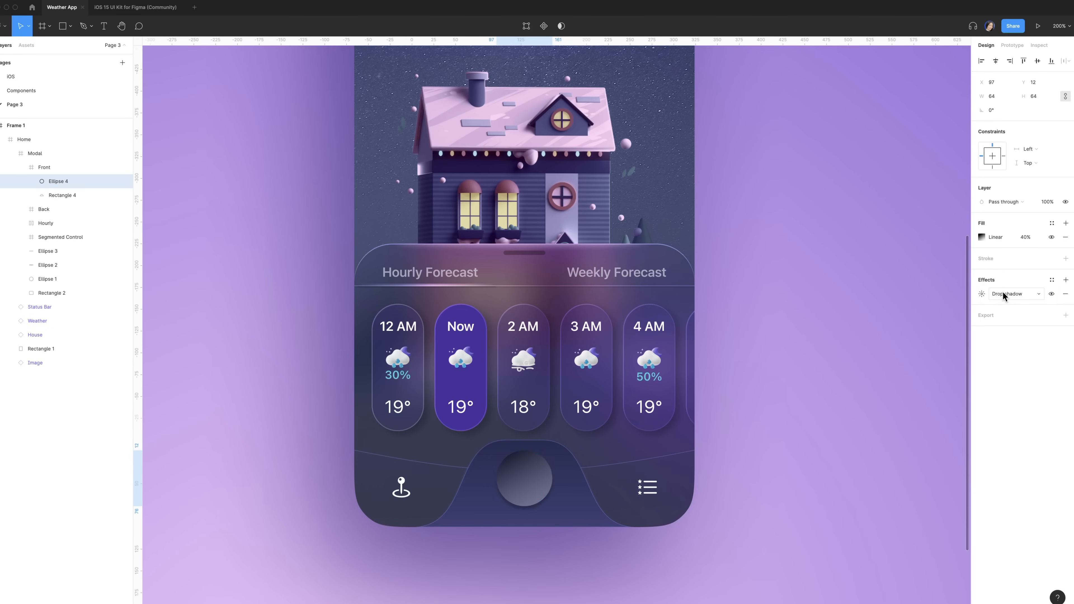
click(1015, 293)
click(1015, 304)
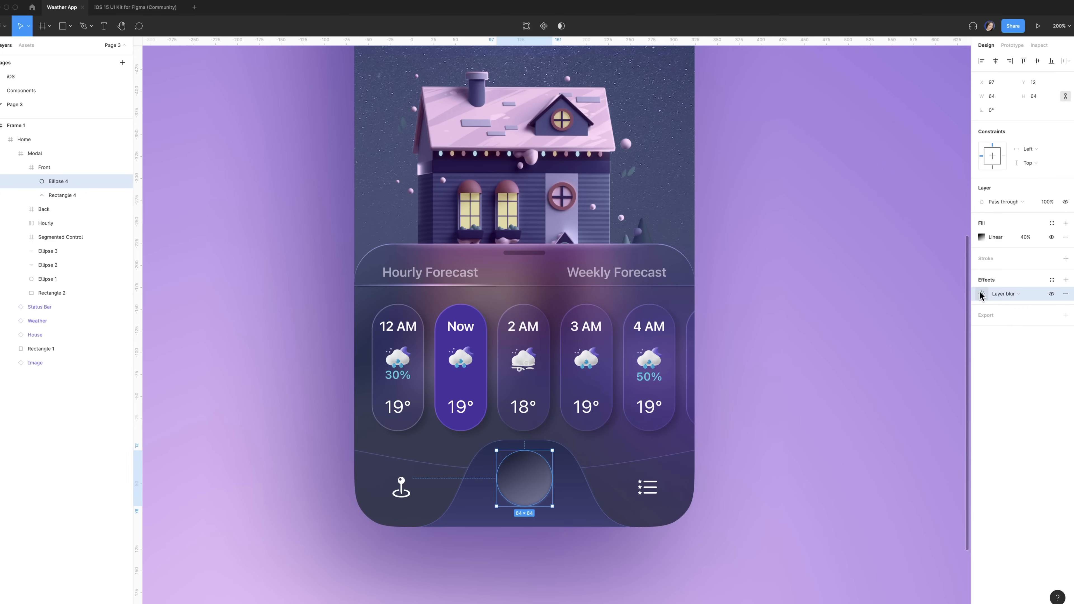
click(982, 294)
key(Escape)
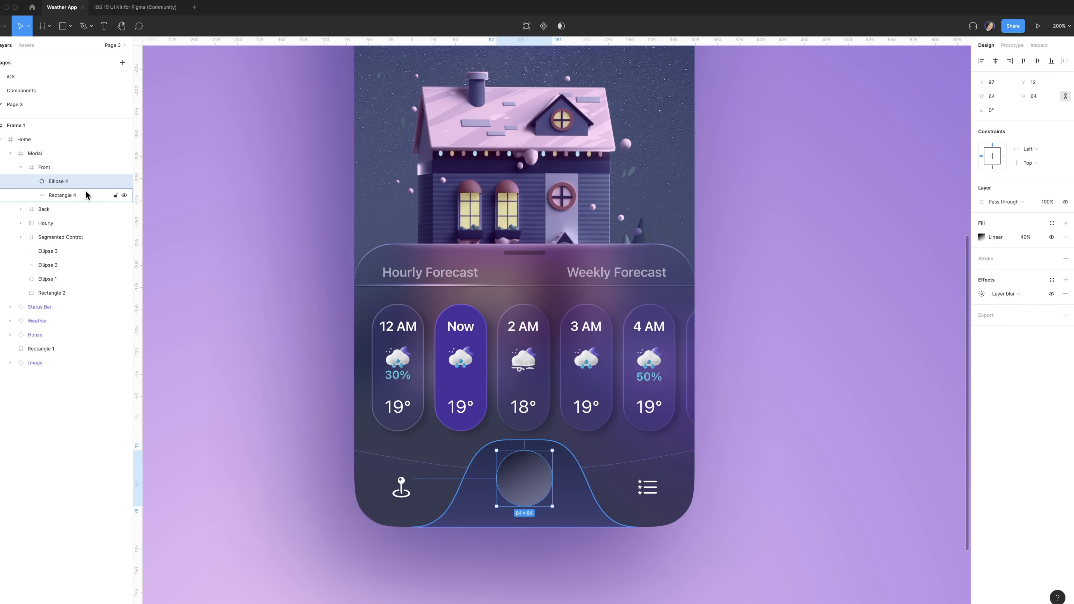
Step: Duplicate the circle and scale the copy proportionally to 58 × 58
key(super+d)
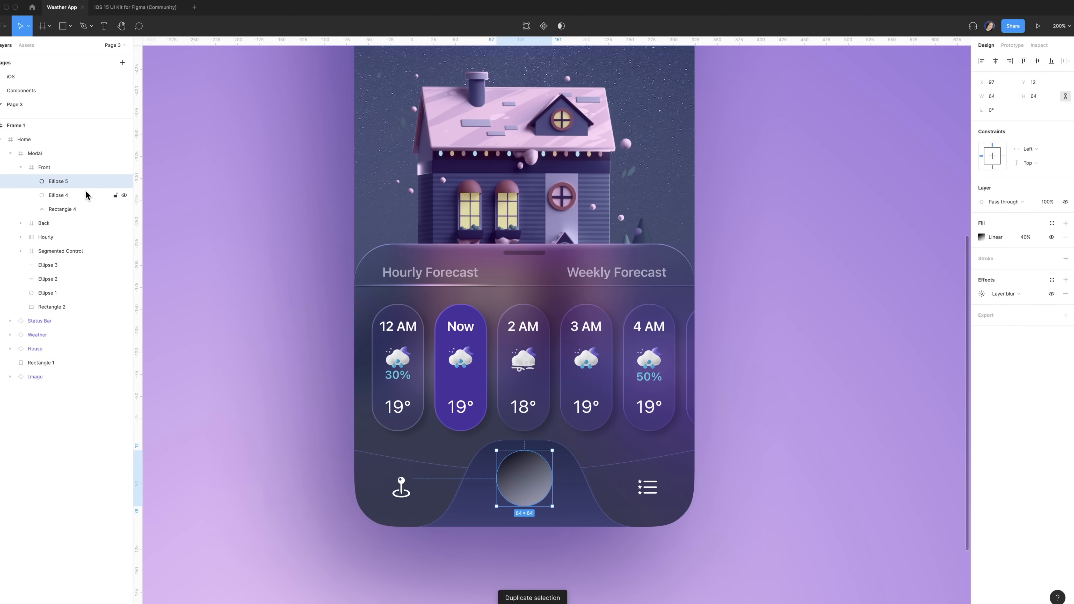
click(1004, 99)
text(5)
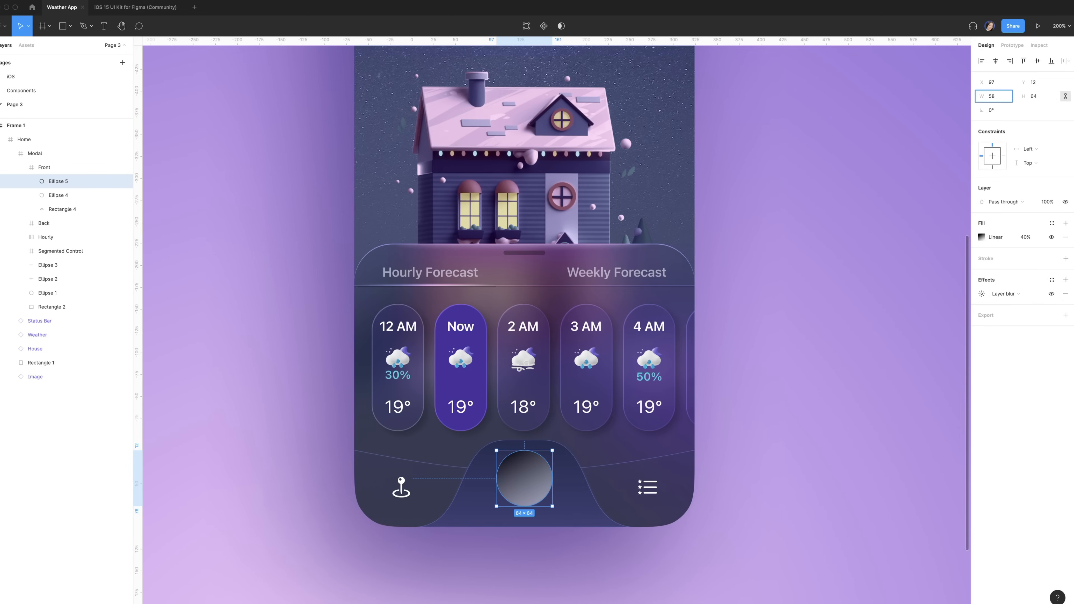
text(8)
key(Return)
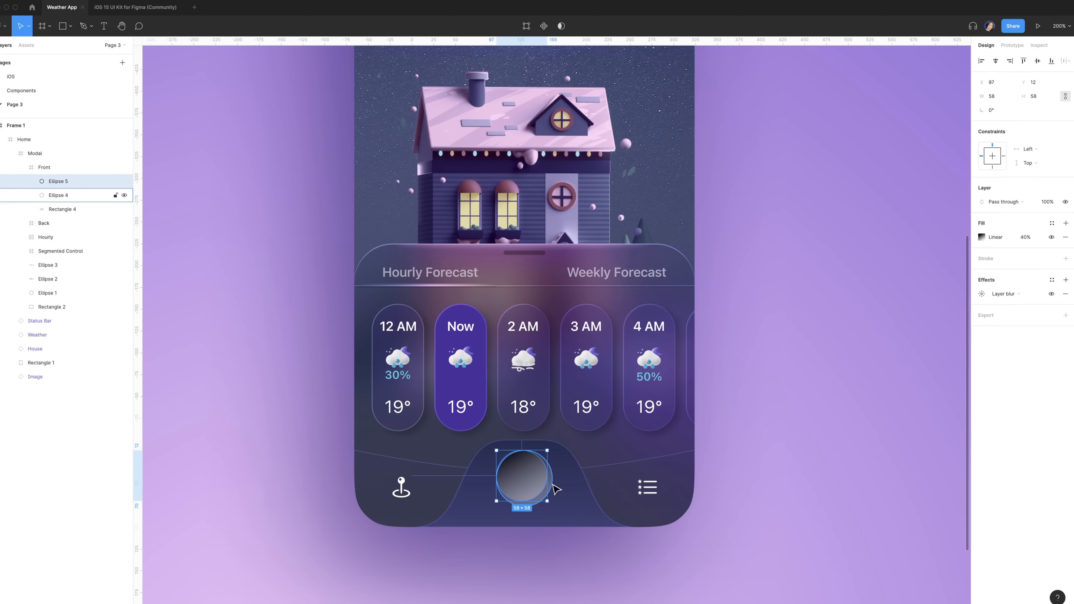
Step: Nudge the smaller circle 3 px right and 3 px down to X 100, Y 15, centring it in the larger one
key(Right)
key(Right)
key(Right)
key(Down)
key(Down)
key(Down)
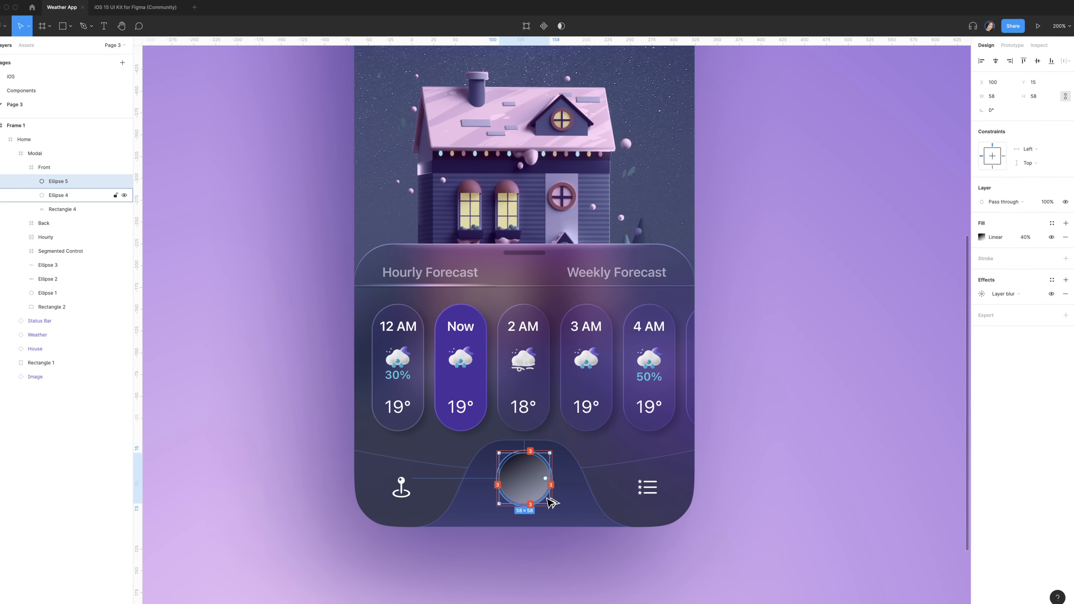
Step: Rename the larger circle's layer as Ellipse 1
click(74, 197)
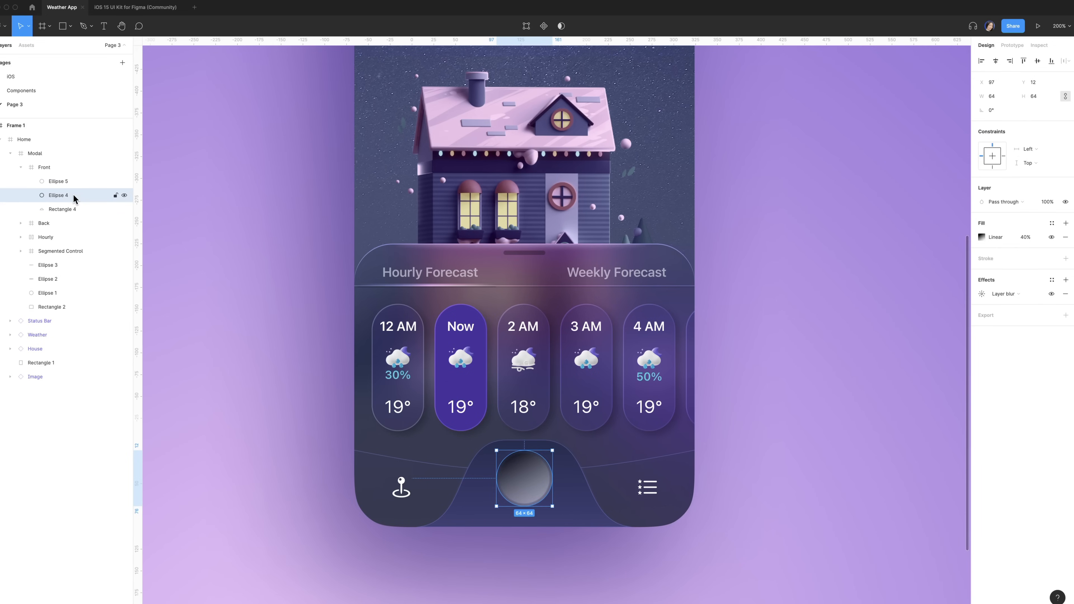
double_click(63, 197)
click(67, 197)
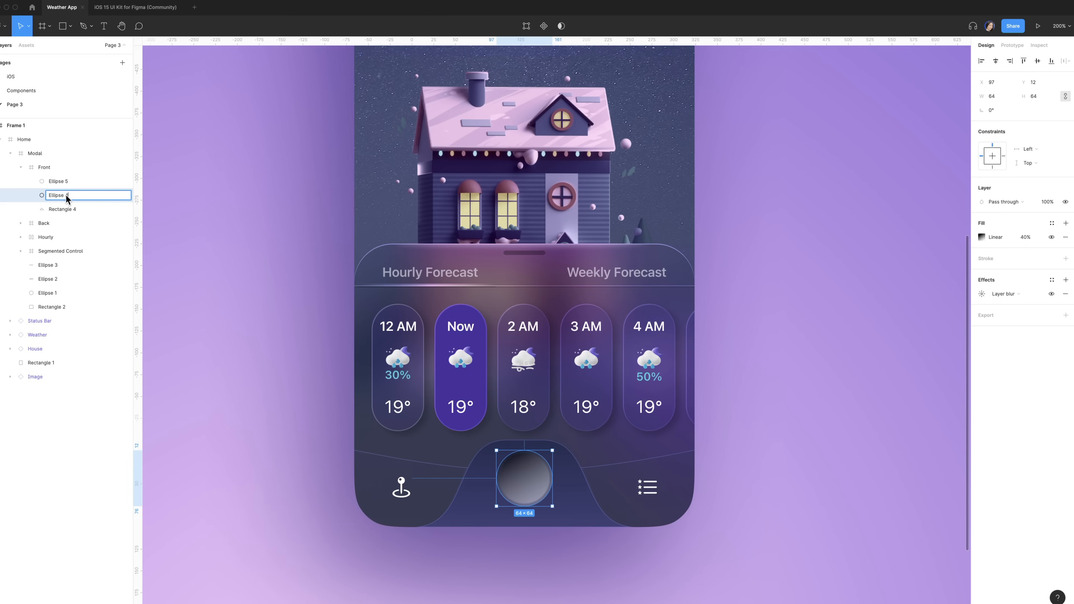
key(BackSpace)
text(1)
key(Return)
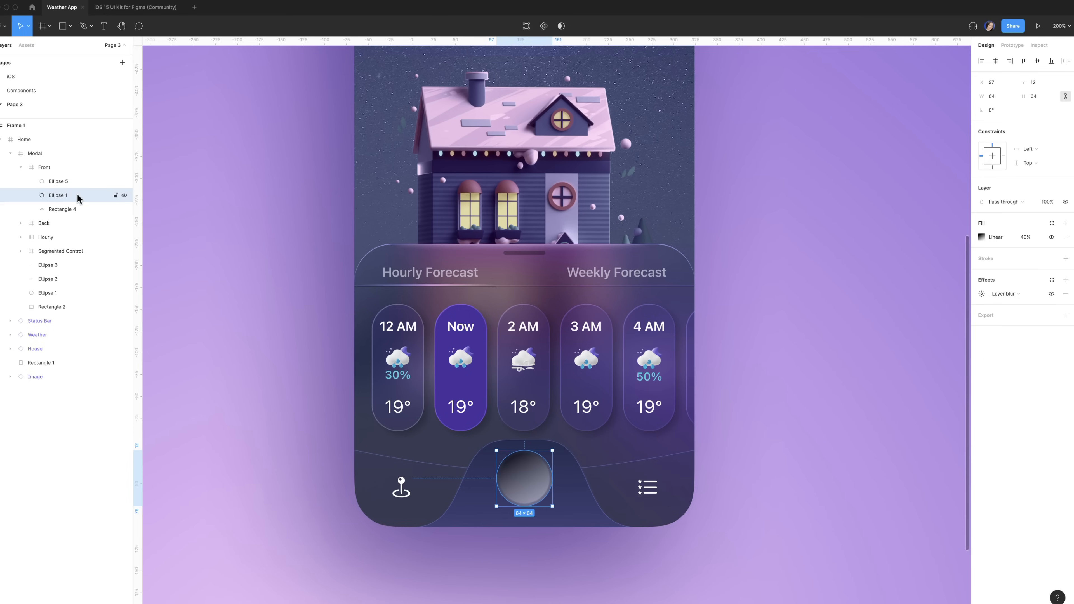
Step: Wrap the larger circle in its own frame and move the smaller circle's layer into that frame, above it
key(alt)
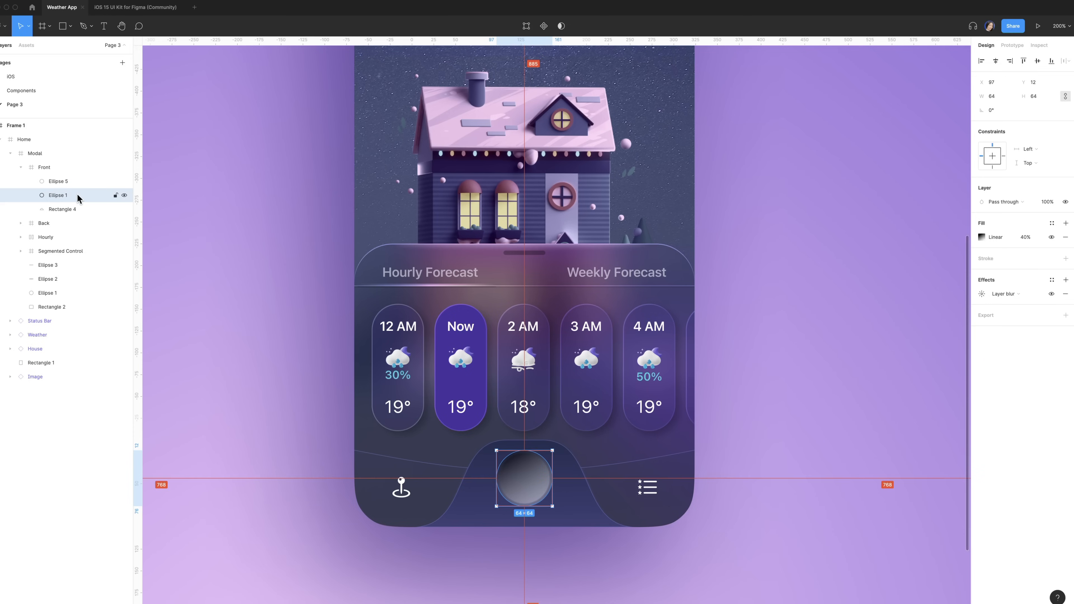
key(super+alt+g)
click(69, 181)
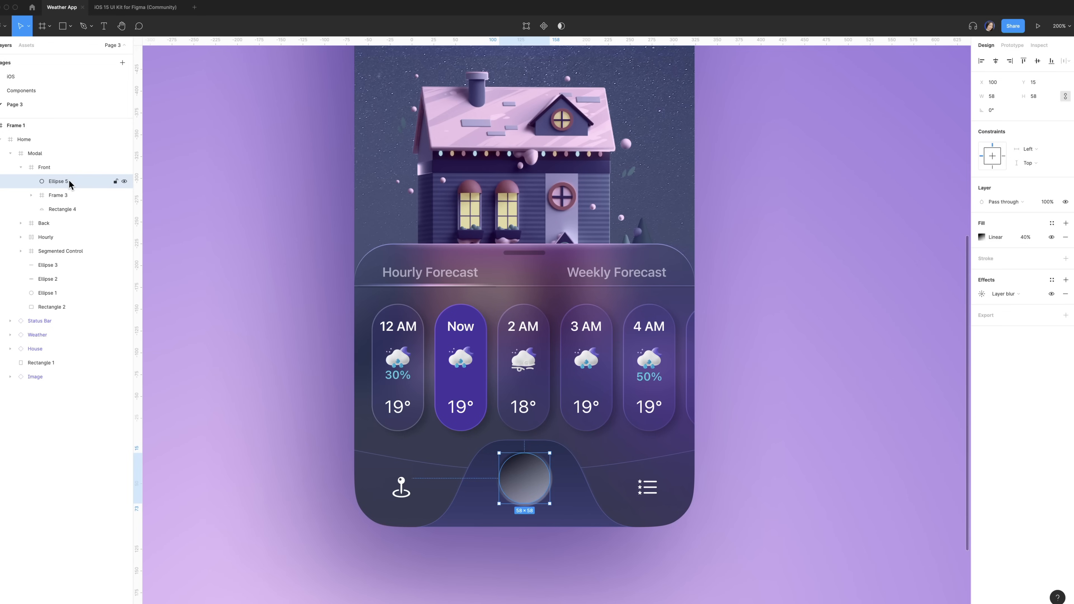
drag(65, 186, 53, 199)
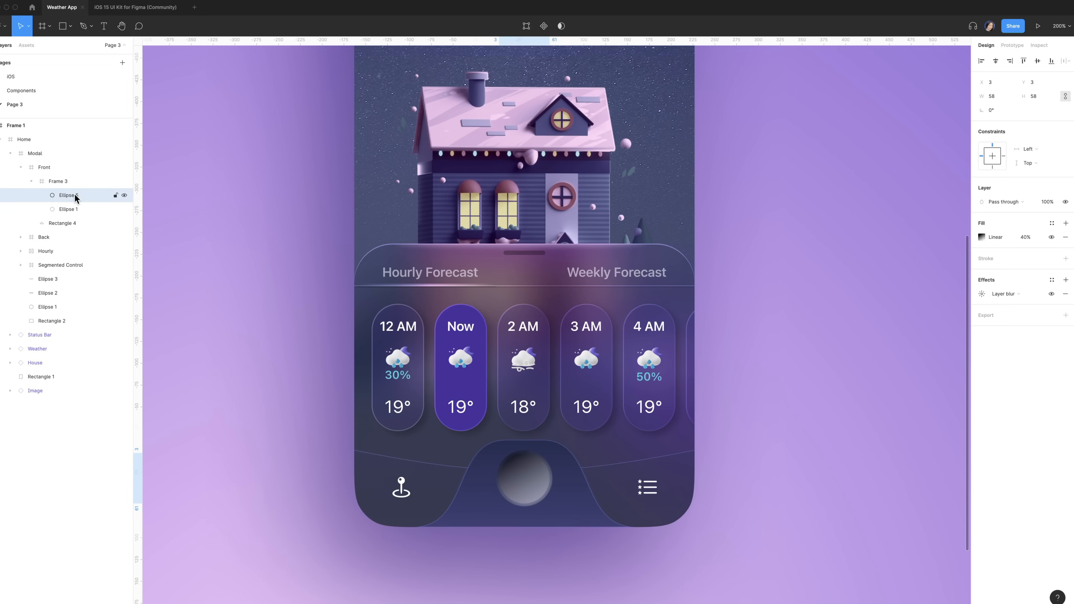
Step: Rename the smaller circle's layer as Ellipse 2
double_click(83, 195)
text(Ellipse )
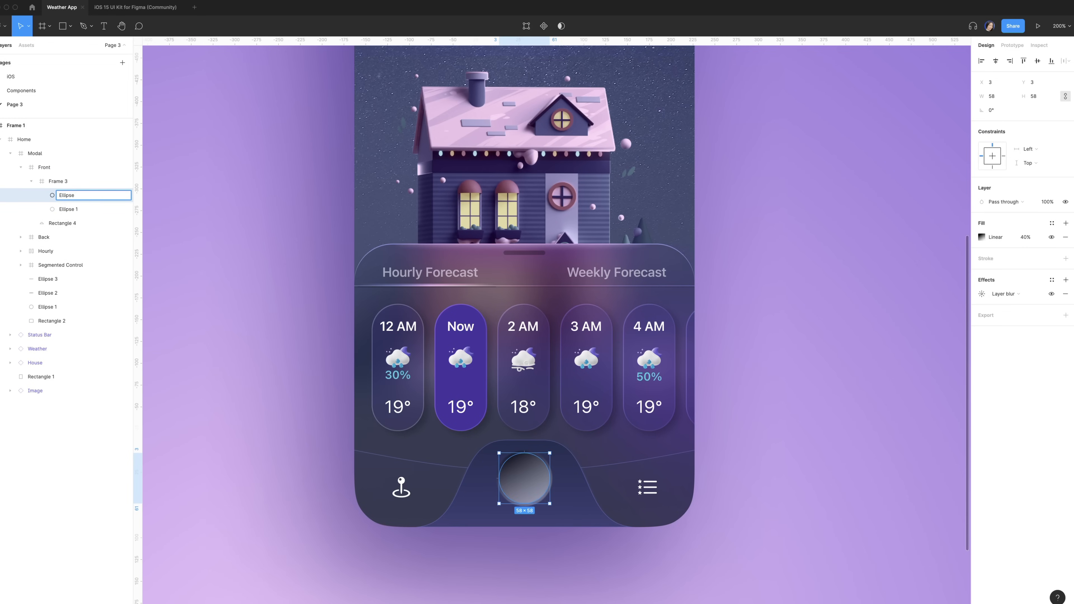
text(2)
key(Return)
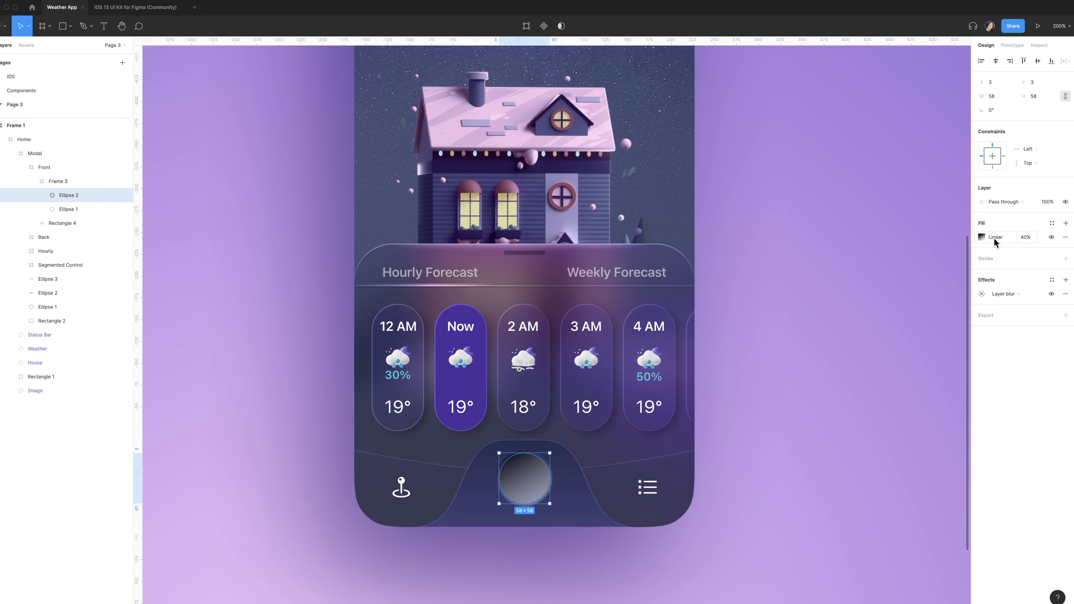
Step: Change the smaller circle's fill gradient stops to F5F5F9 for the first and DADFE7 for the second
click(993, 237)
click(909, 422)
text(f5)
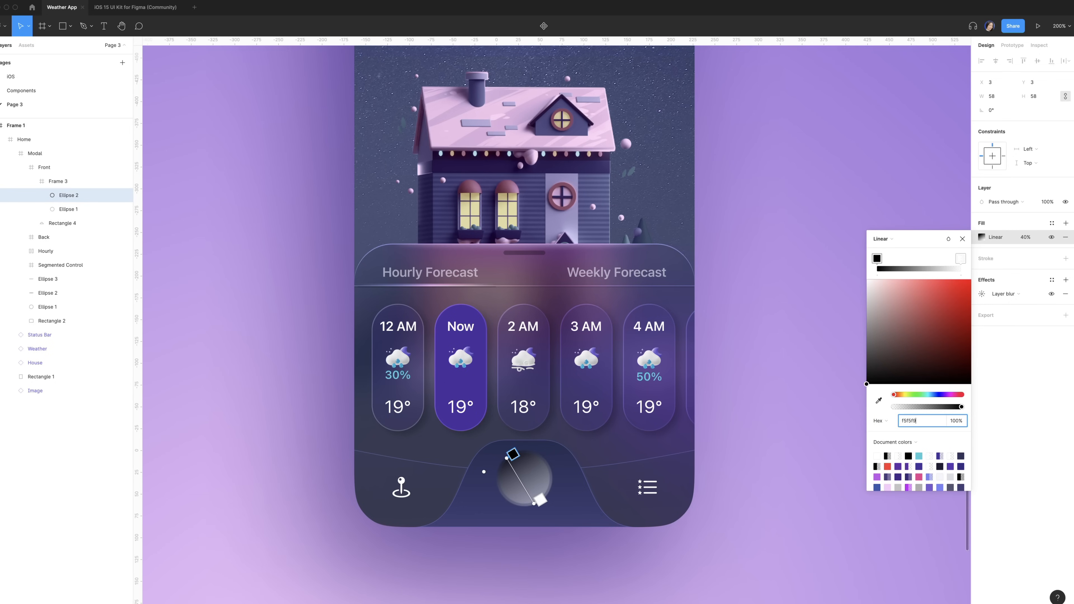
text(f5f9)
click(960, 258)
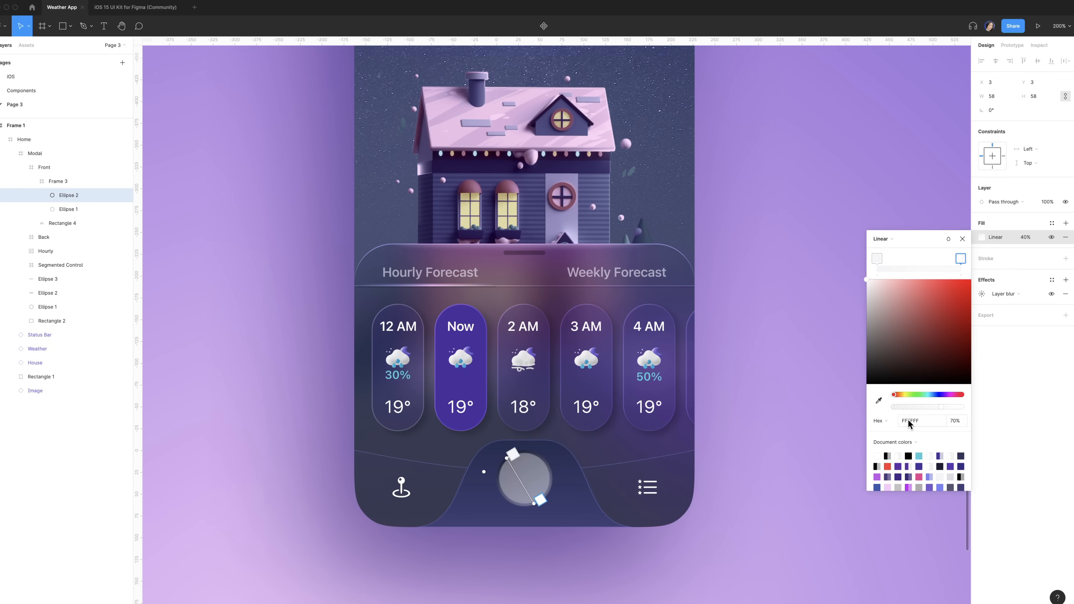
click(908, 421)
text(dadfe7)
key(Return)
Step: Add a linear gradient stroke to the smaller circle with stops FFFFFF and AEAEAE
click(987, 259)
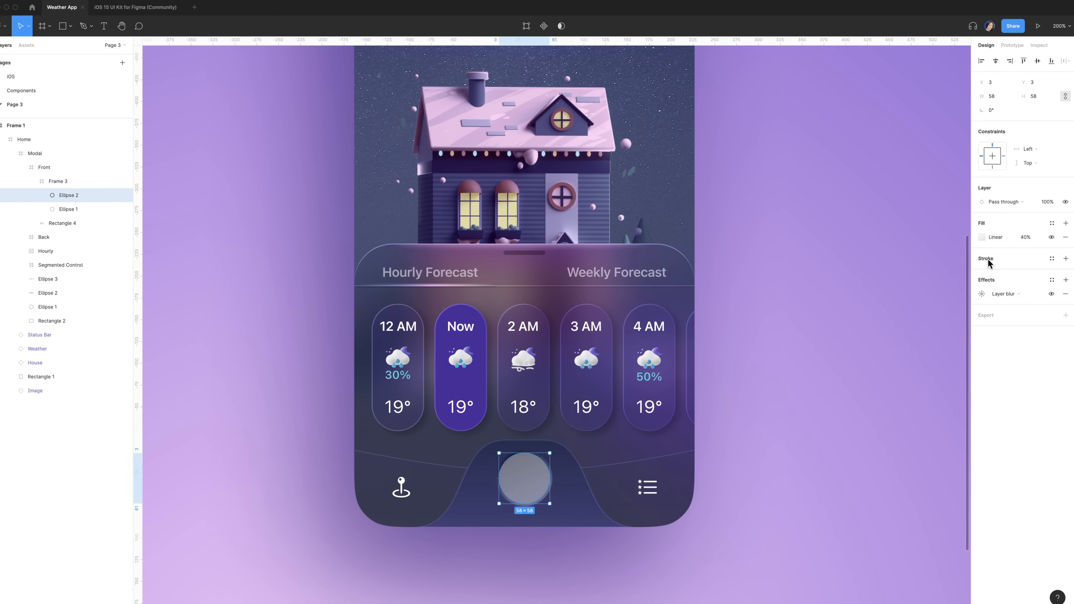
click(981, 272)
click(904, 276)
click(905, 287)
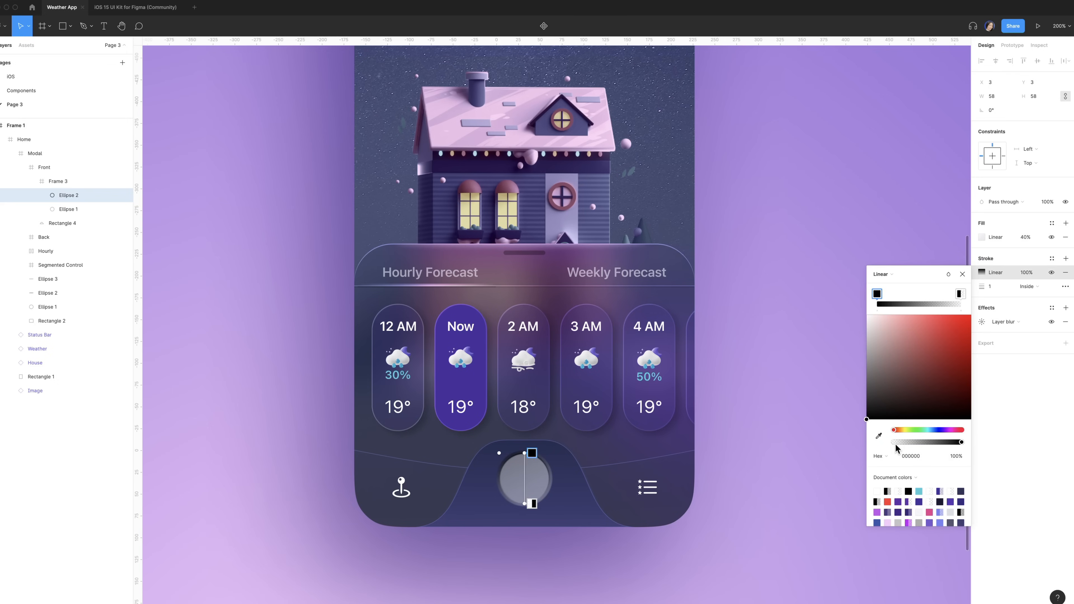
click(903, 457)
text(fff)
key(Return)
click(959, 294)
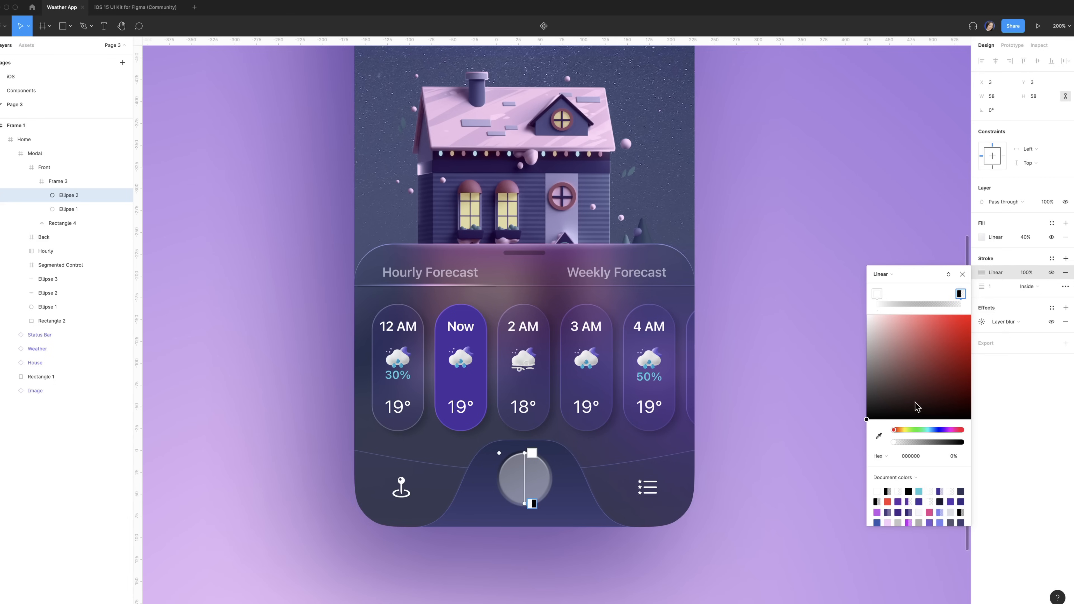
click(916, 456)
text(aeaeae)
Step: Set the smaller circle's stroke width to 2 and its fill opacity to 100%
click(993, 287)
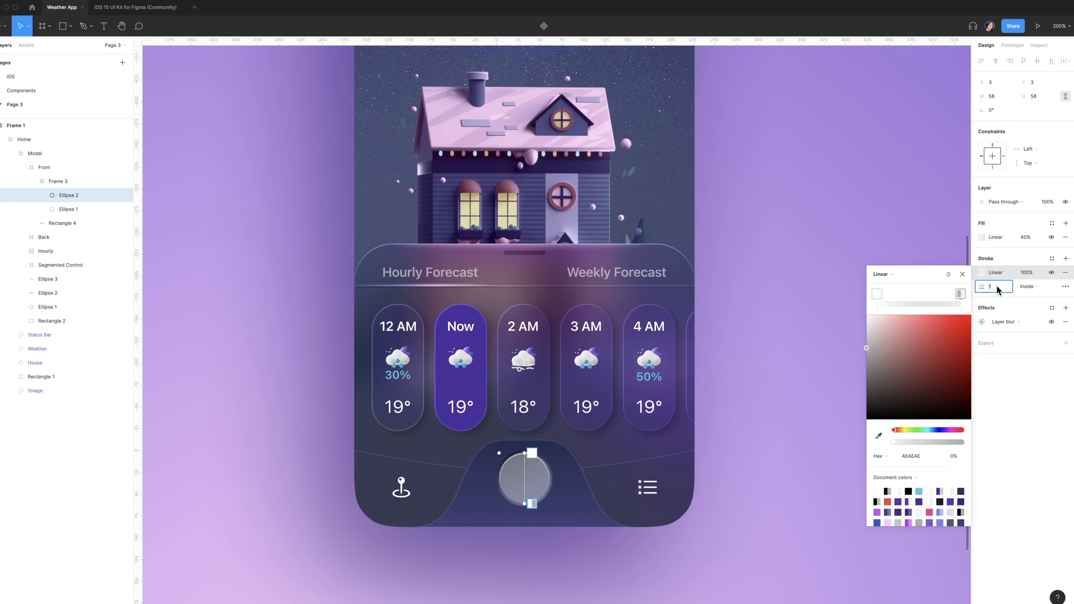
text(2)
key(Escape)
click(1025, 239)
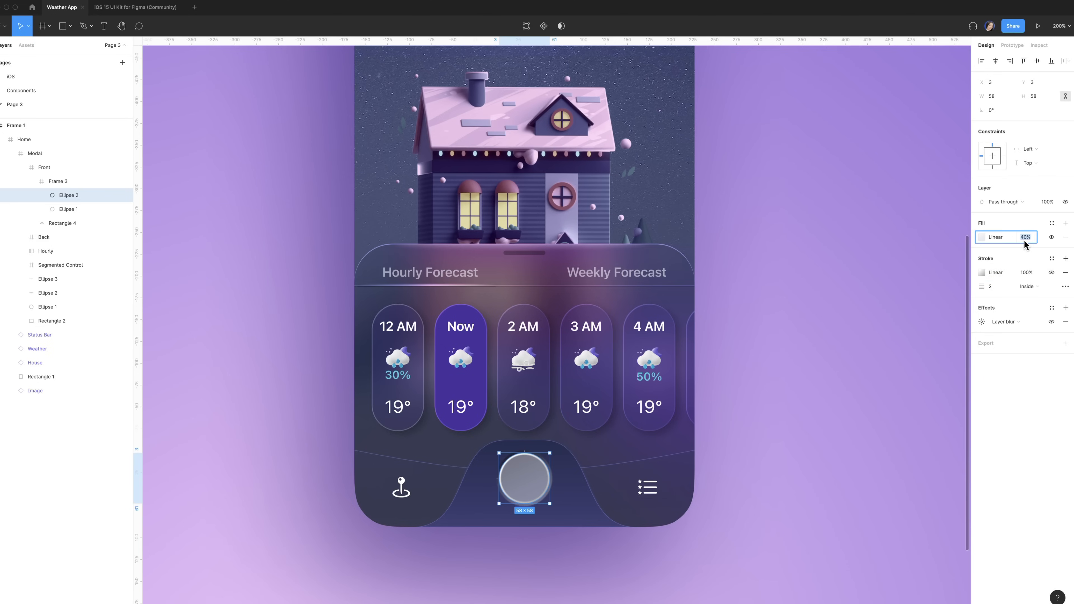
text(110)
key(Return)
Step: Change the smaller circle's layer blur to a drop shadow with X 10, Y 10 and blur 20
key(plus)
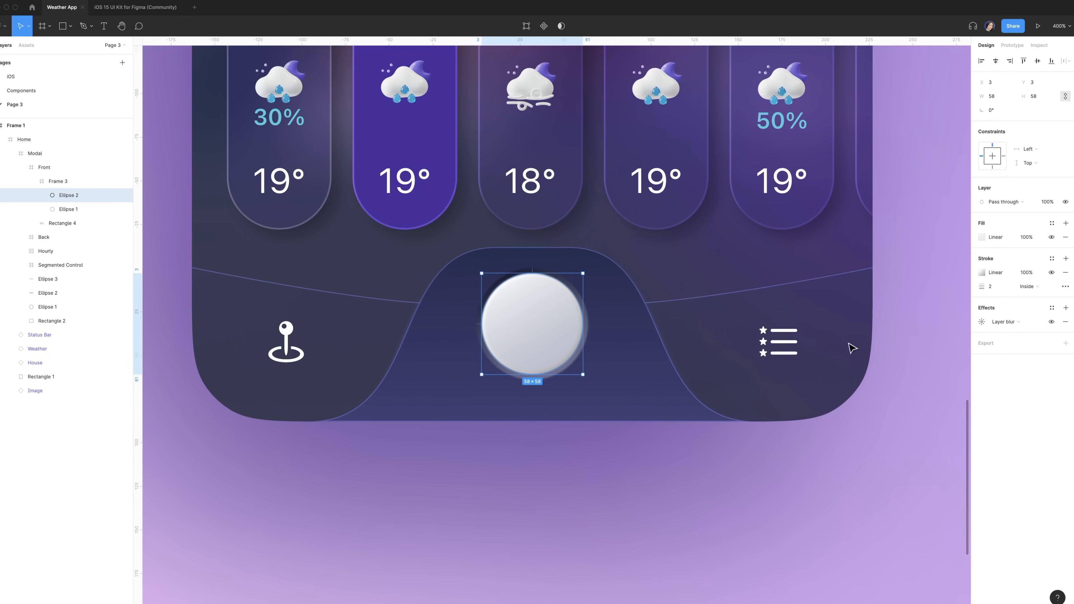
click(998, 324)
click(1016, 312)
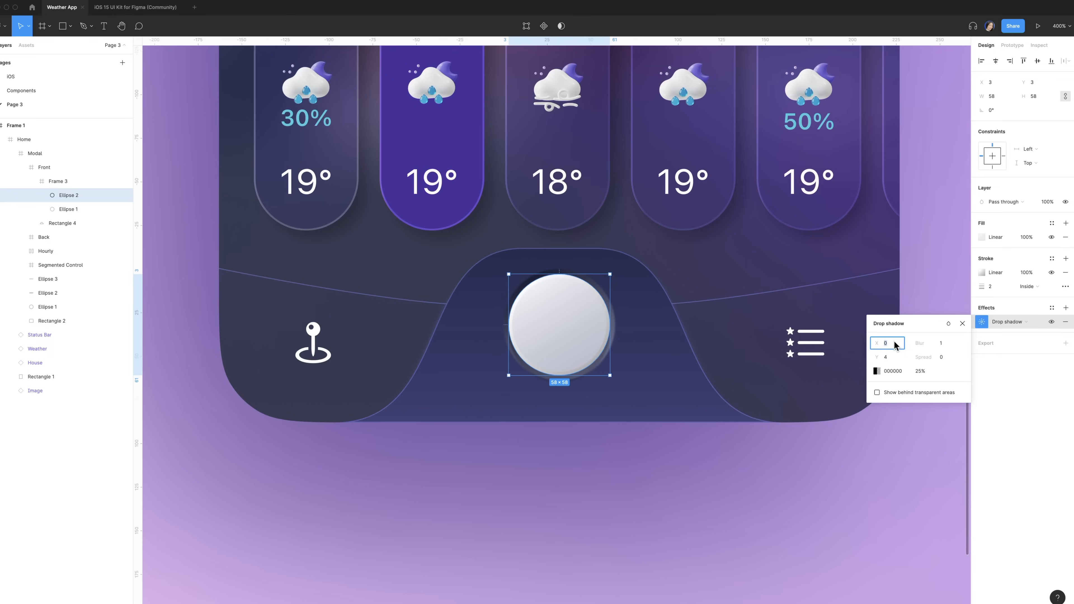
text(10)
click(893, 360)
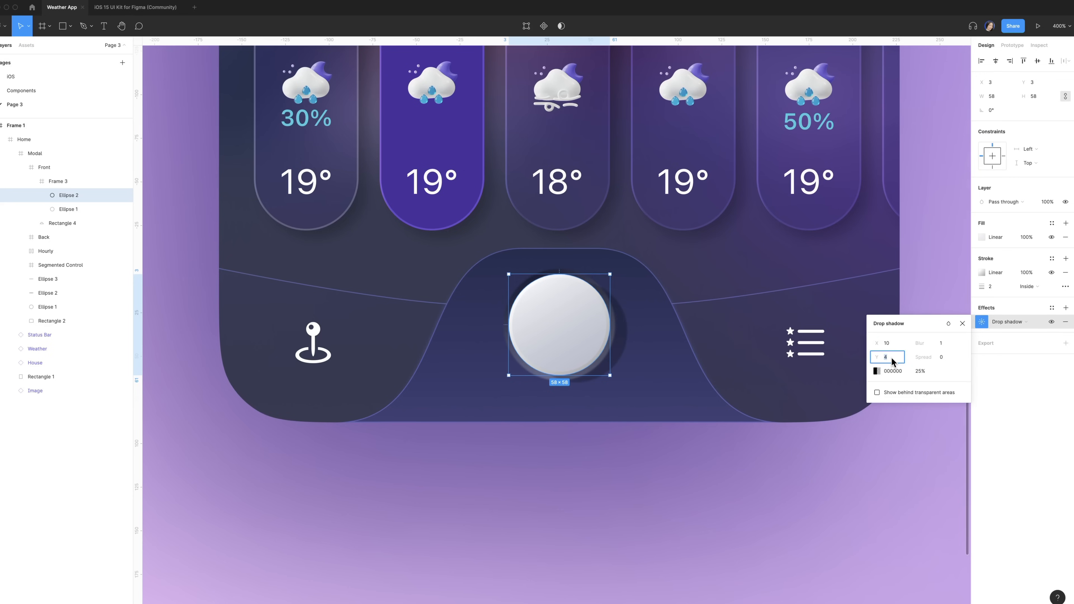
text(10)
click(949, 344)
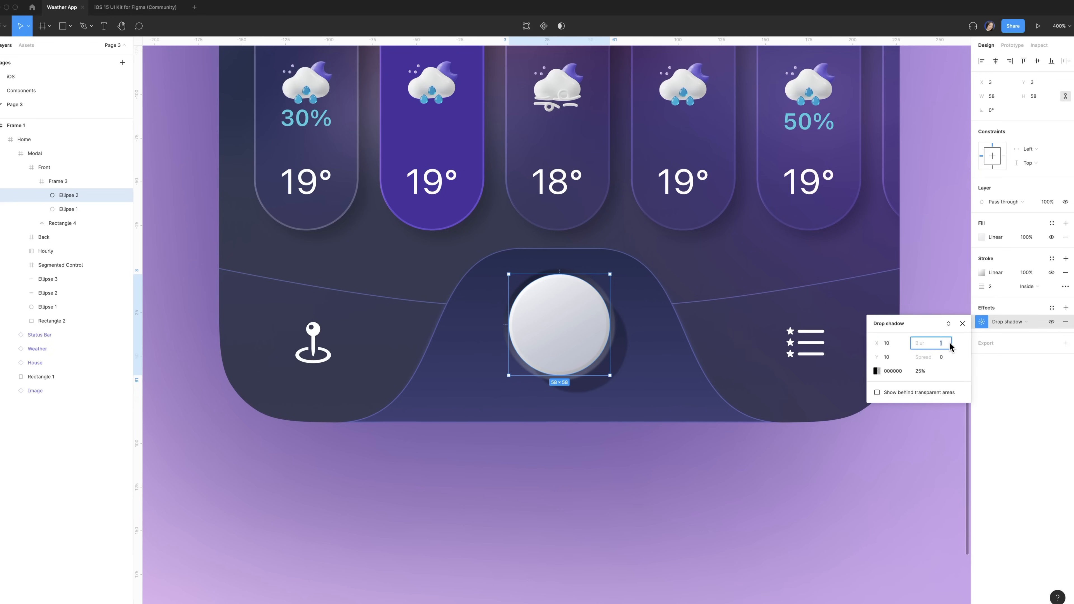
Step: Set the drop shadow's colour to 0D1431 and adjust its opacity
click(893, 372)
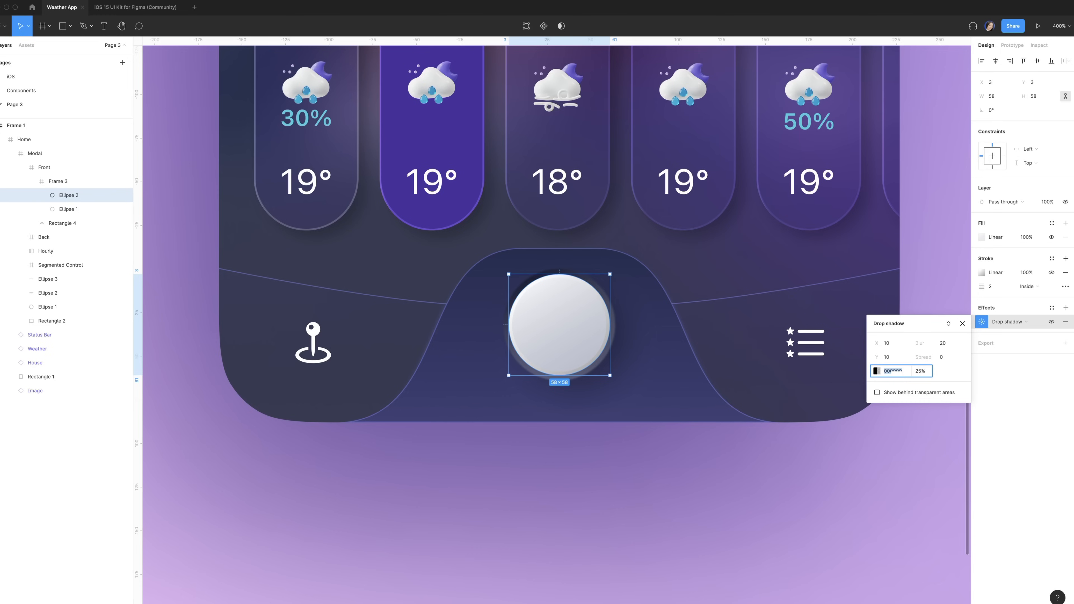
text(0d1431)
key(Tab)
text(5)
key(Return)
click(1053, 310)
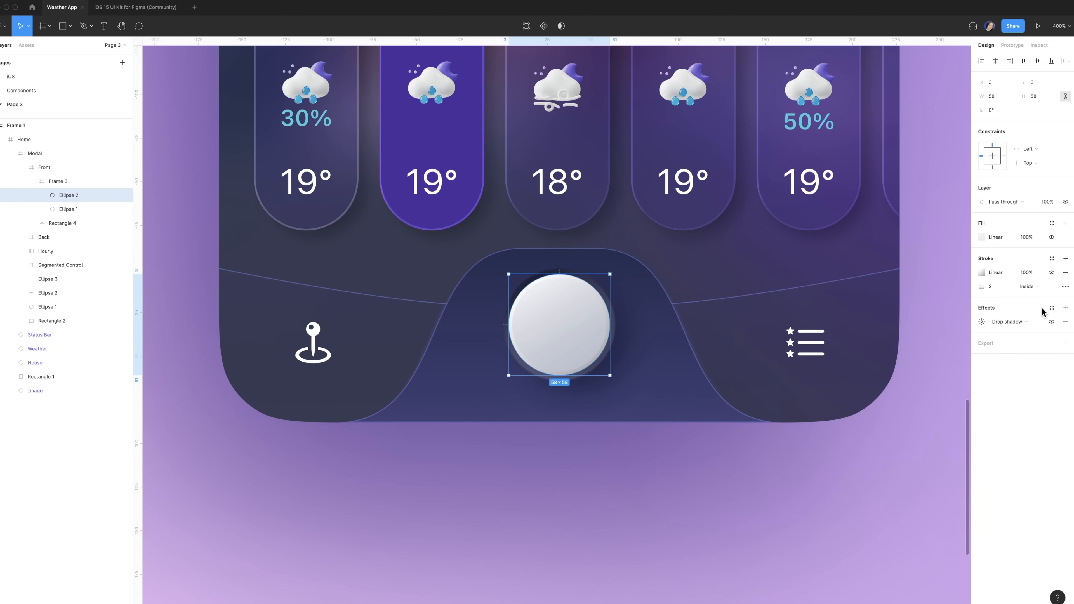
Step: Add a second drop shadow to the smaller circle with X -10, Y -10 and blur 20
click(1066, 307)
click(896, 343)
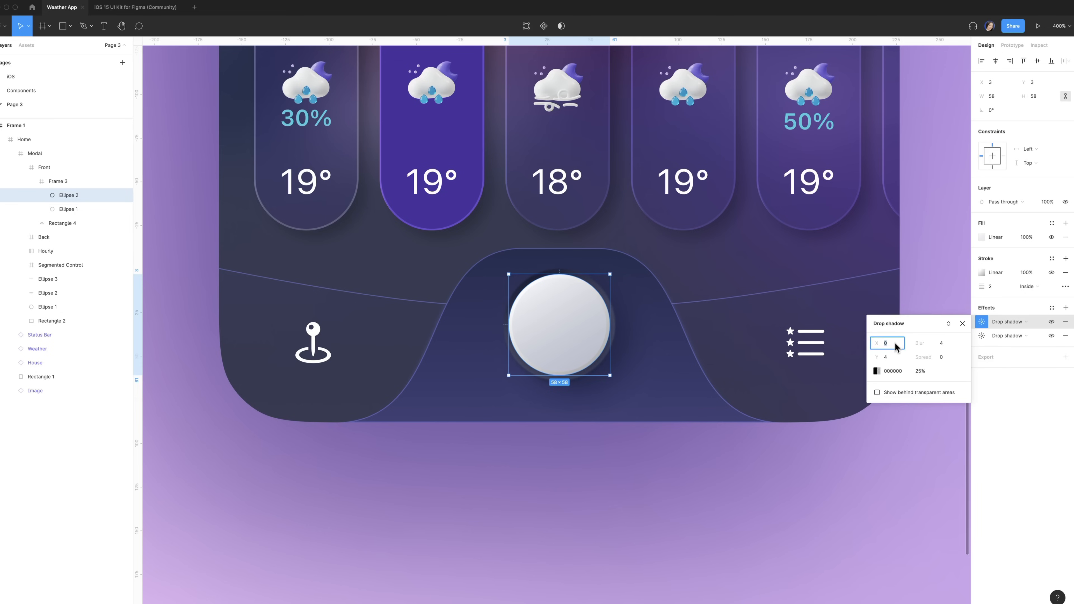
text(-10)
click(888, 361)
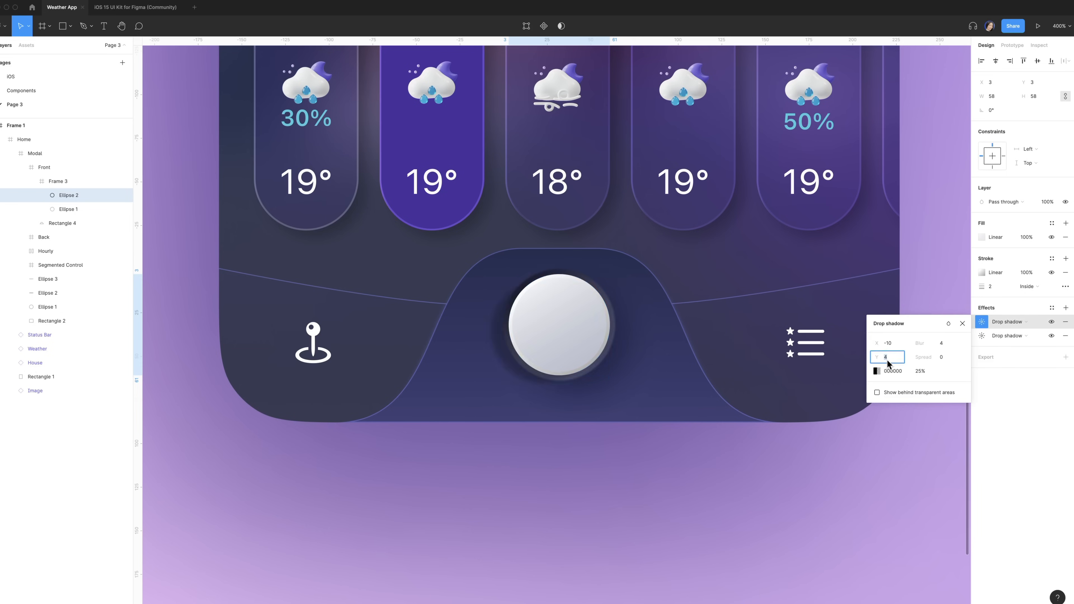
text(10)
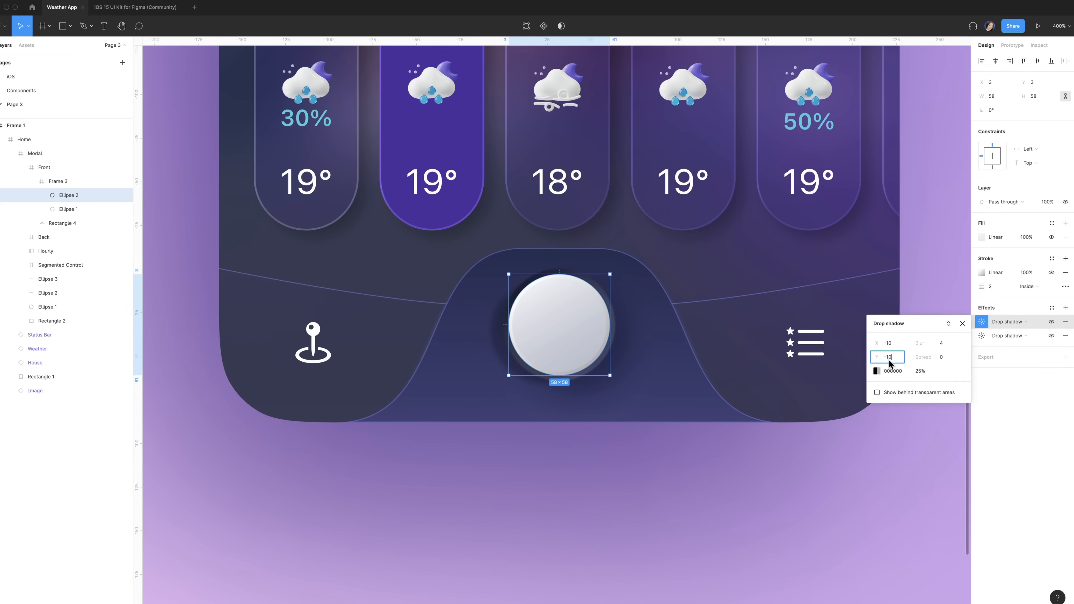
click(941, 345)
text(20)
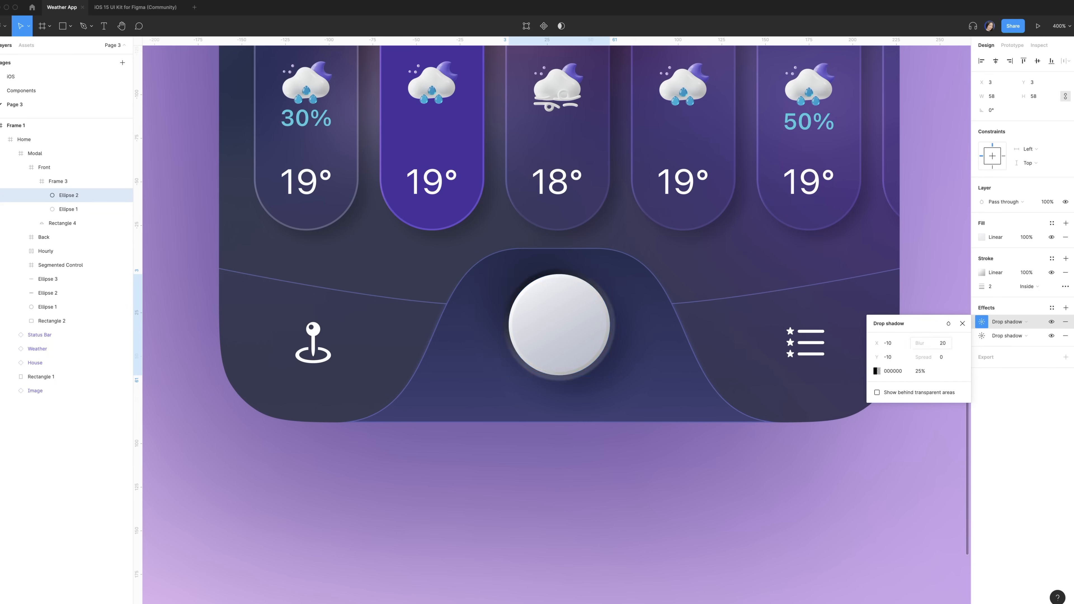
Step: Set the second drop shadow's colour to FFFFFF at 50% opacity
click(894, 375)
text(f)
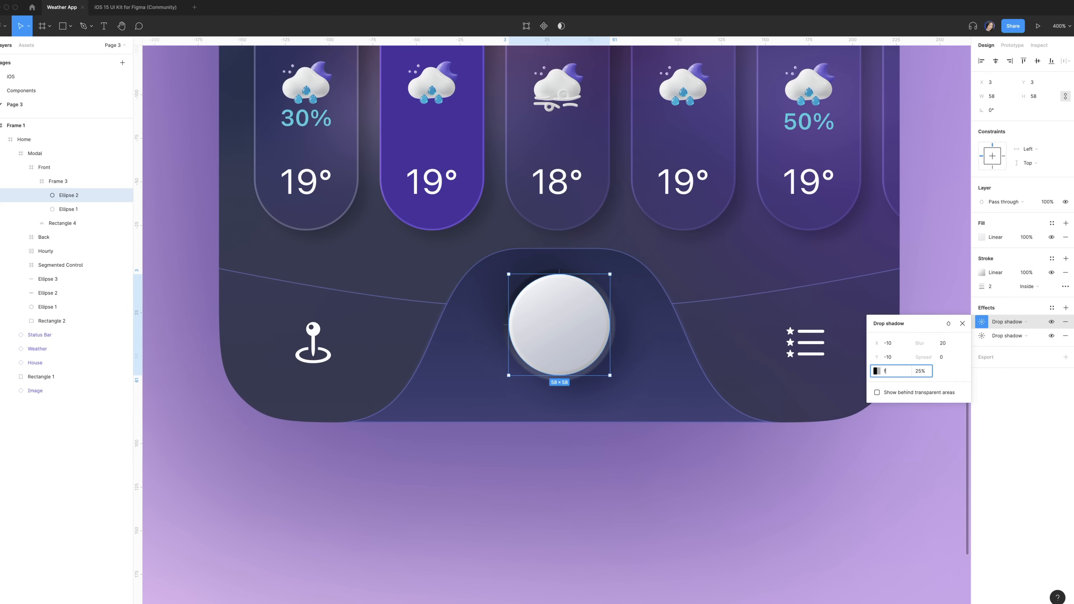
text(ff)
click(919, 371)
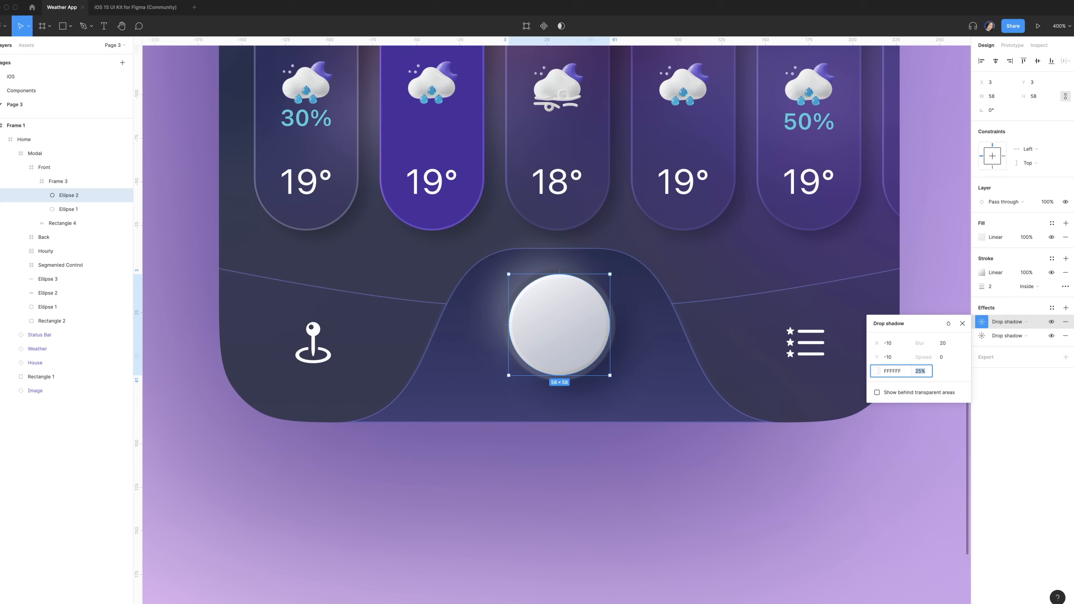
text(50)
key(Return)
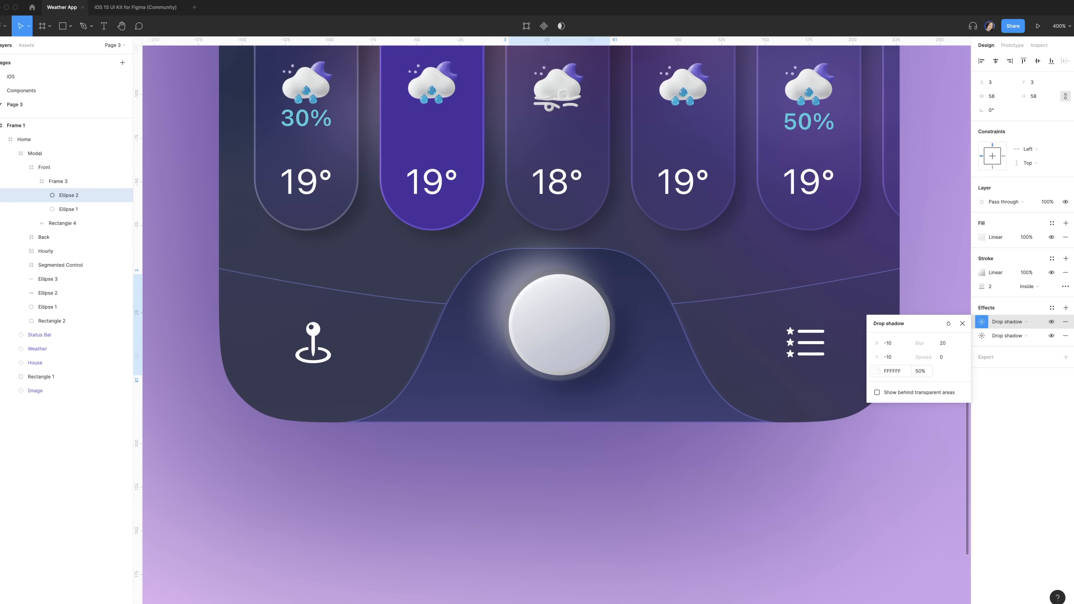
Step: Change the blend mode of the smaller circle's white drop shadow
click(949, 323)
click(967, 418)
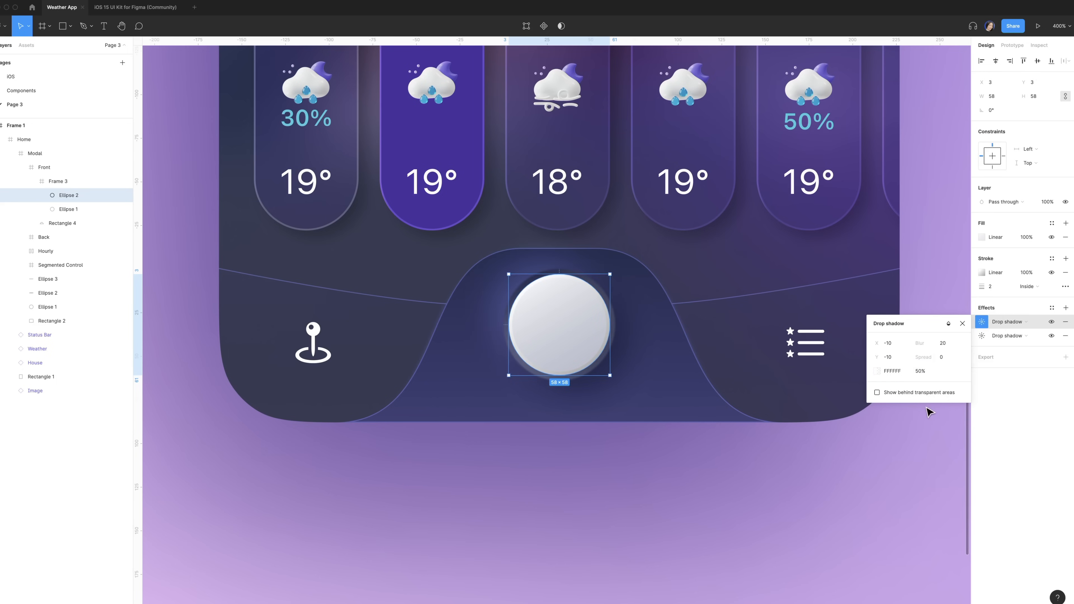
key(Escape)
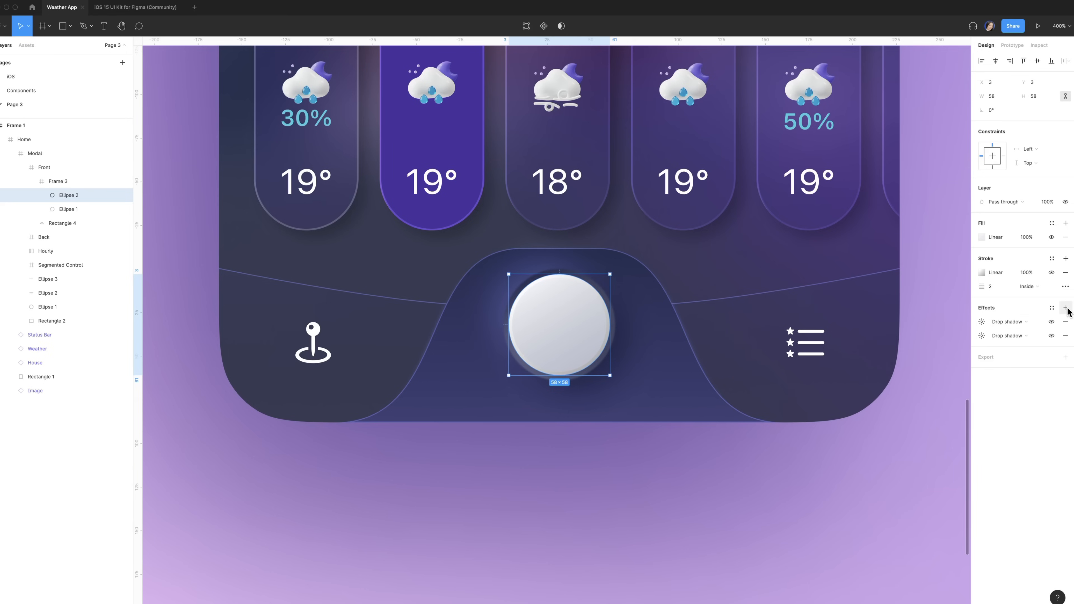
Step: Add an inner shadow to the smaller circle with X 1, Y 1 and blur 0.5
click(1066, 308)
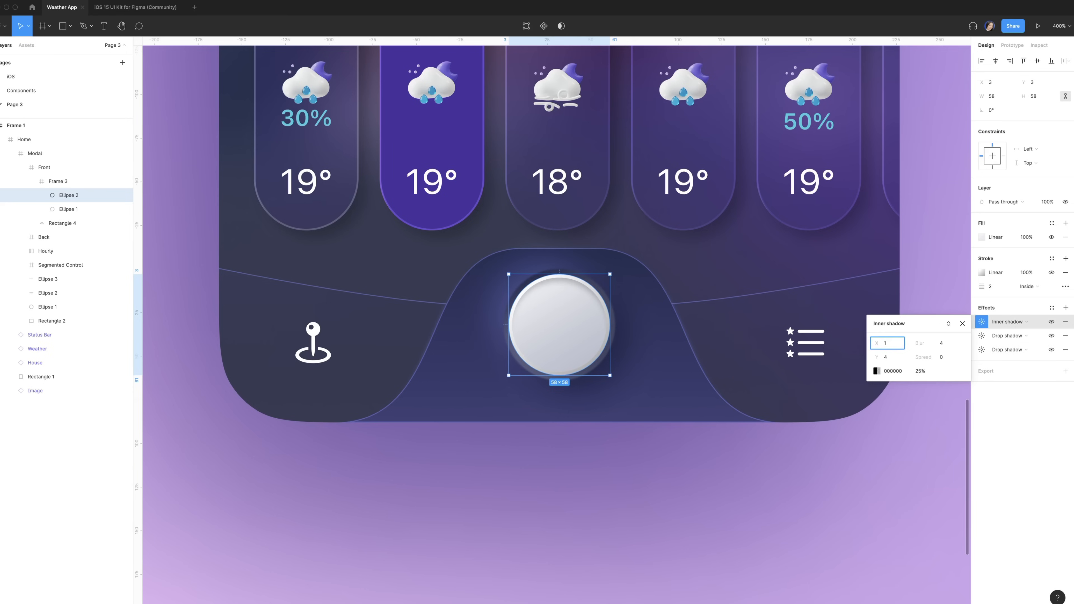
click(887, 357)
text(1)
click(946, 346)
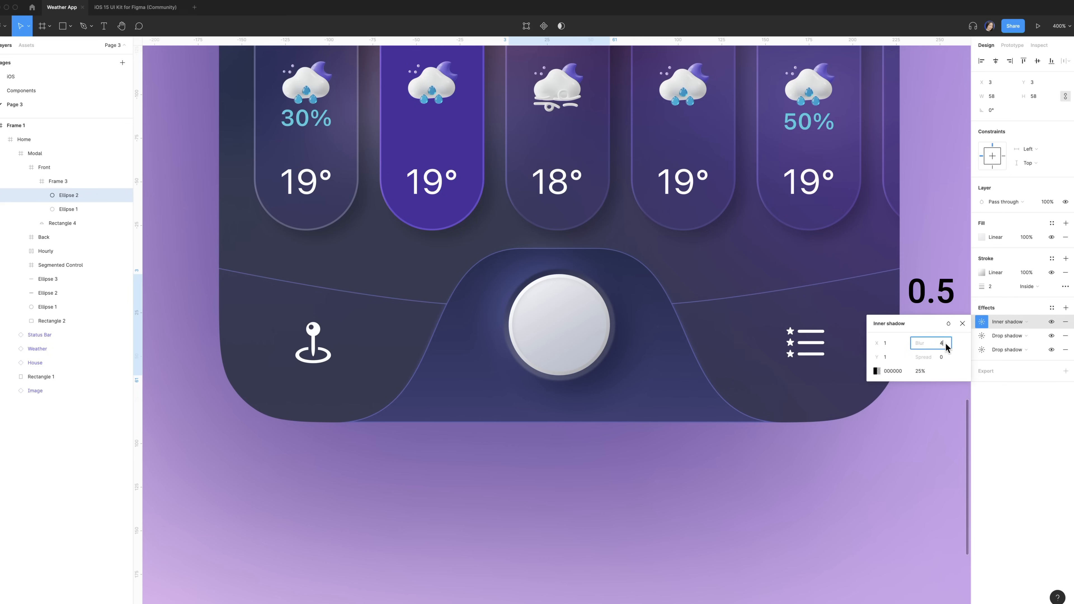
text(0.5)
key(Return)
Step: Set the inner shadow's colour to FFFFFF at full opacity
click(889, 372)
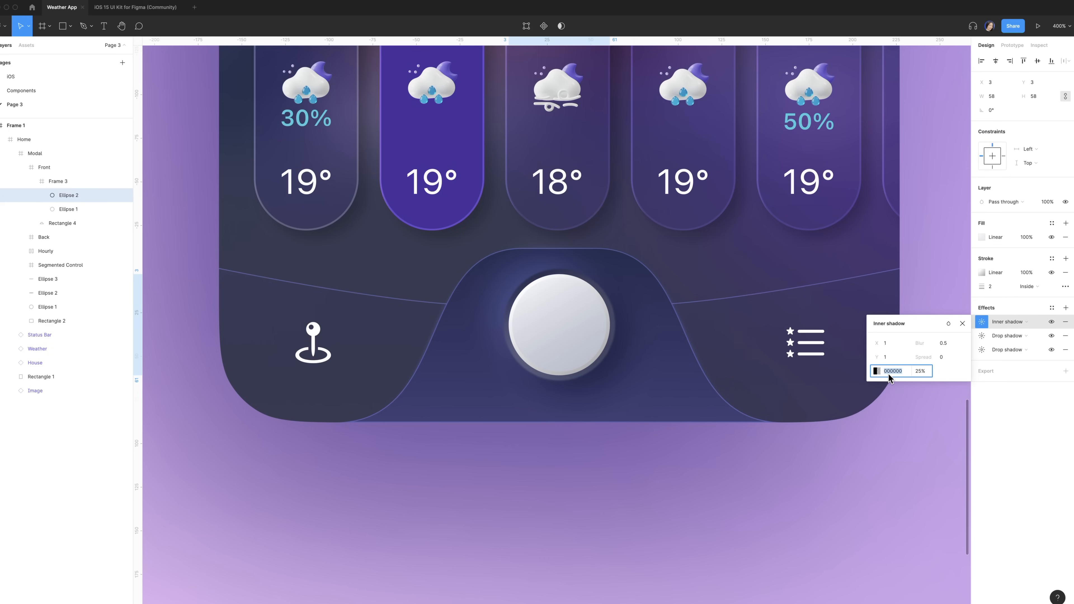
text(fff)
key(Tab)
text(1000)
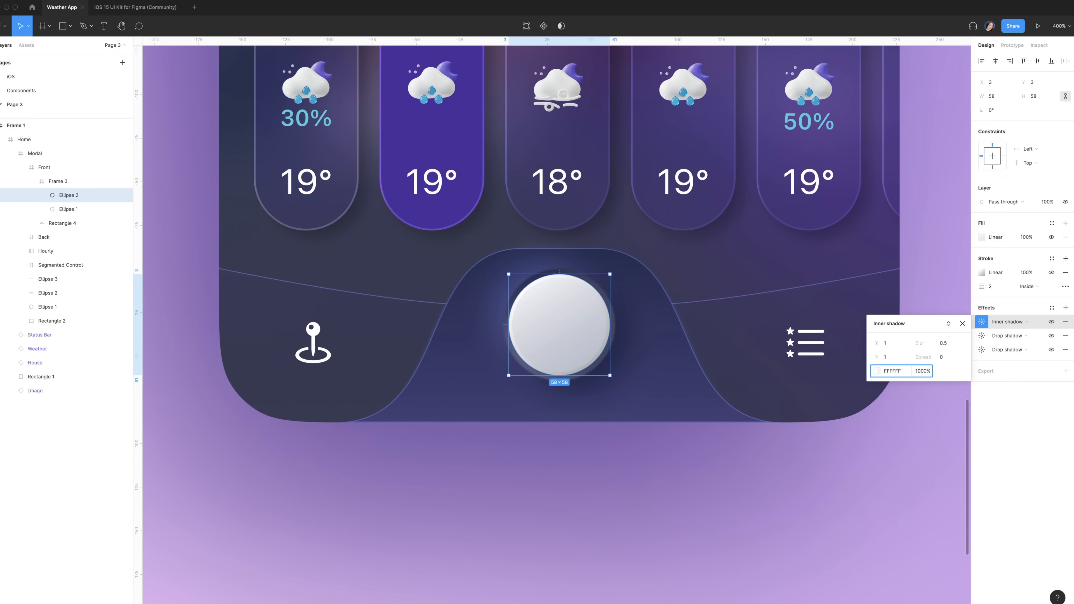
Step: Duplicate the smaller circle, Ellipse 2, and turn the copy into a mask without a stroke
click(67, 196)
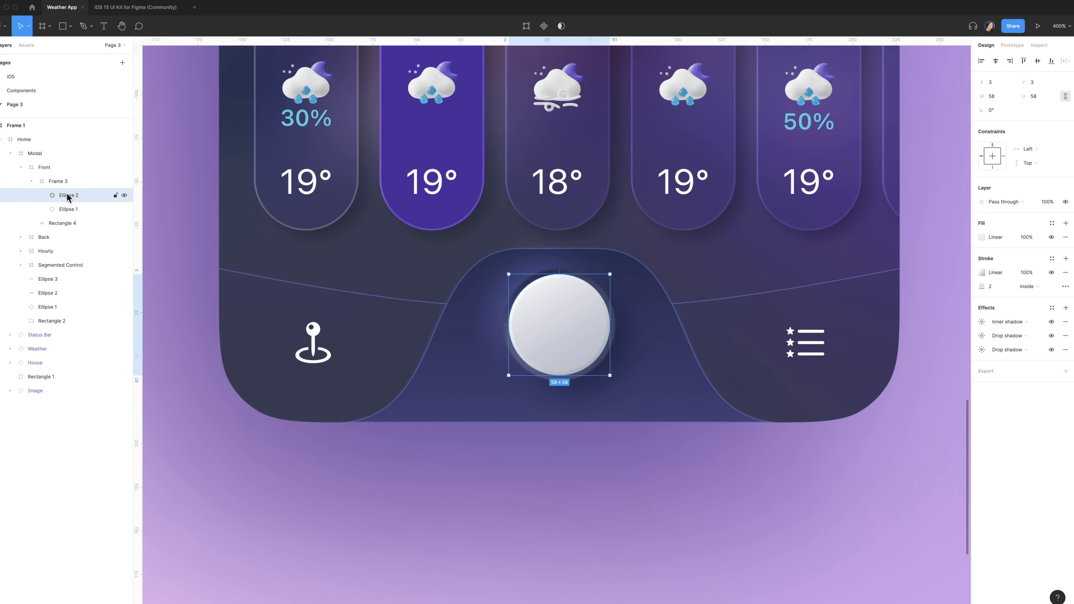
key(ctrl+d)
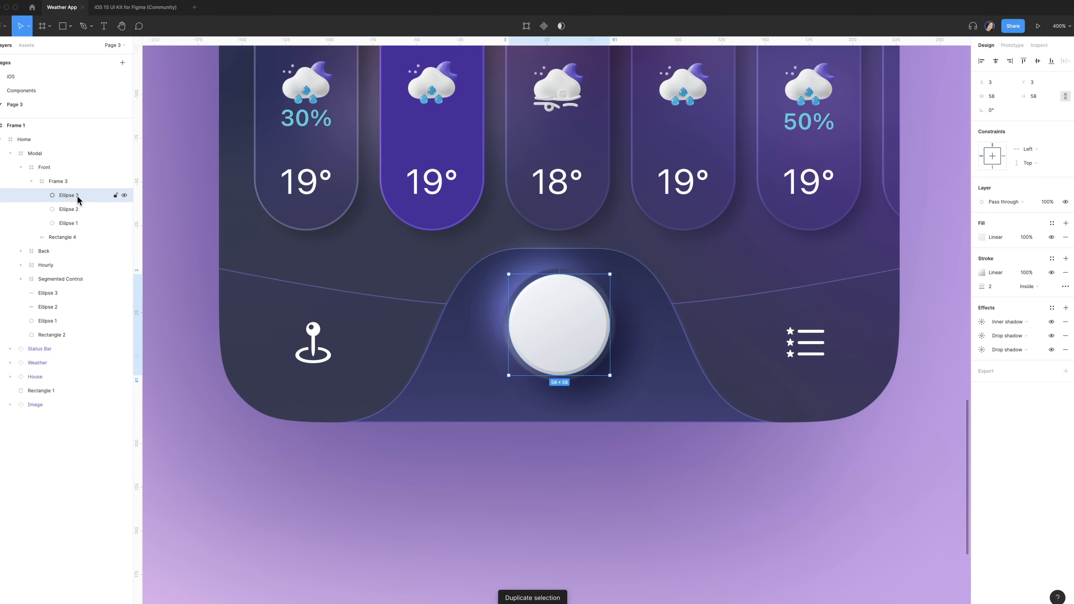
right_click(77, 196)
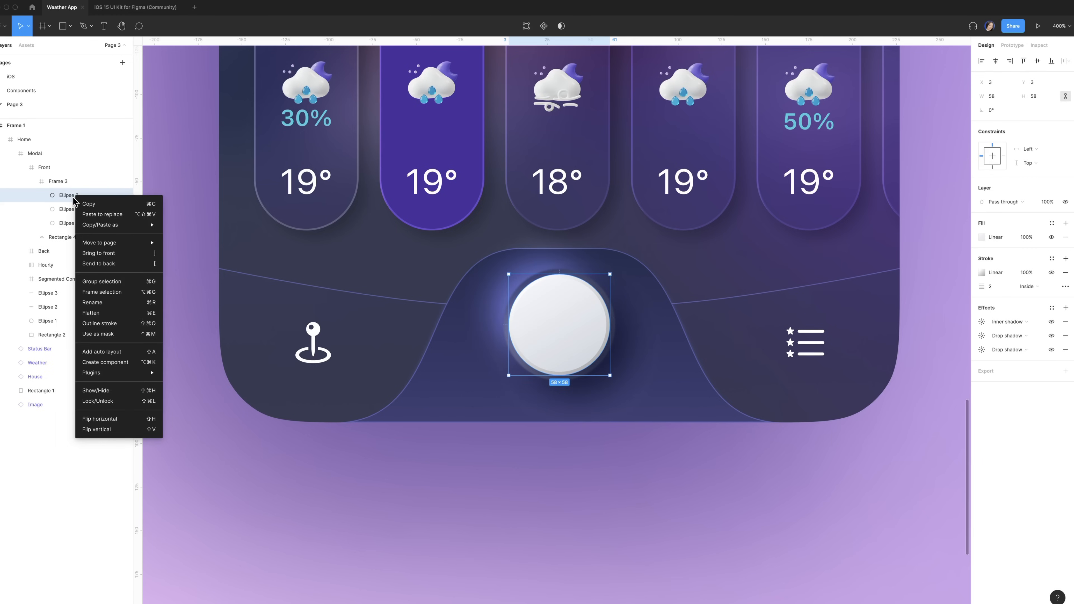
click(115, 334)
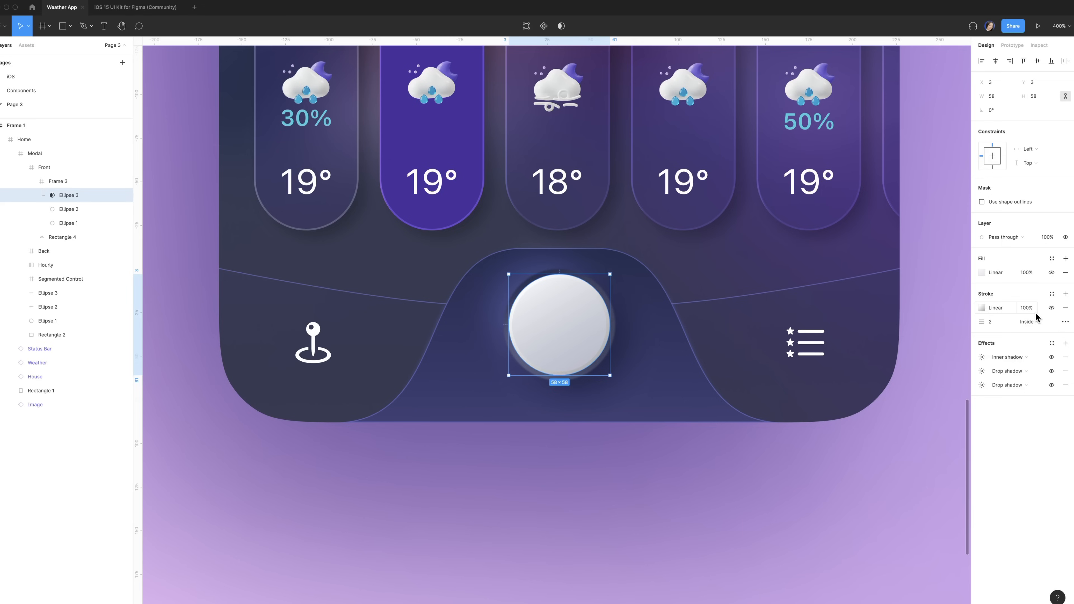
click(1065, 308)
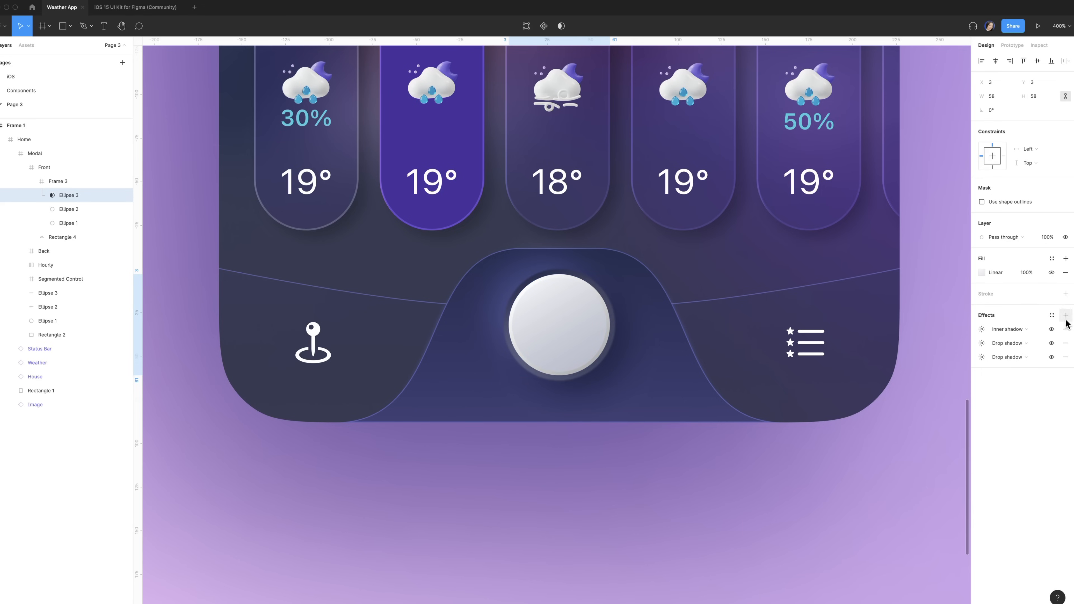
Step: Duplicate Ellipse 2 again and place the new copy directly above the mask layer
click(77, 209)
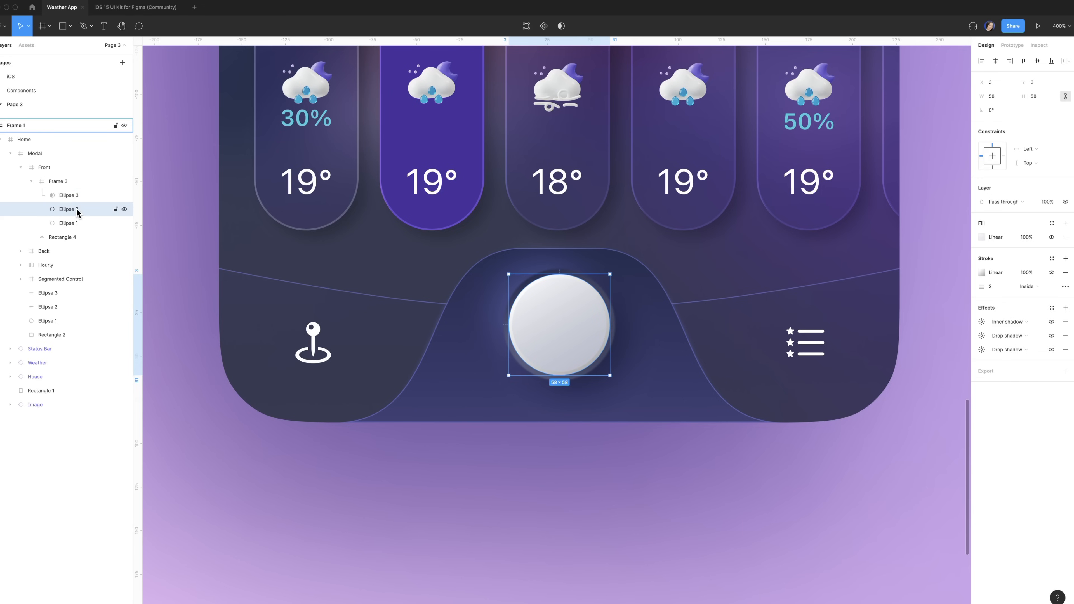
key(super+d)
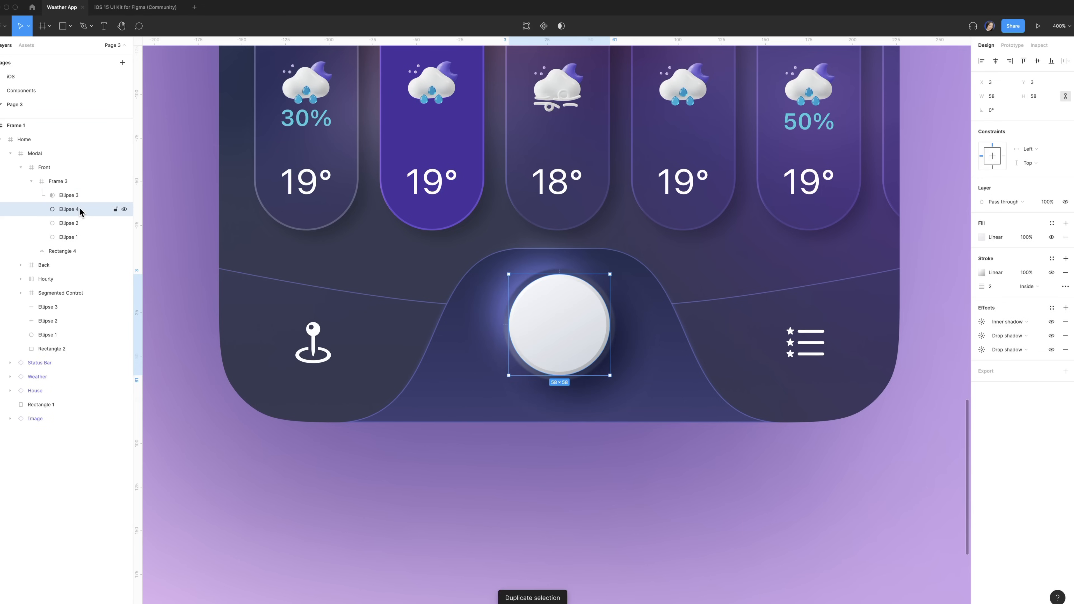
drag(79, 207, 80, 186)
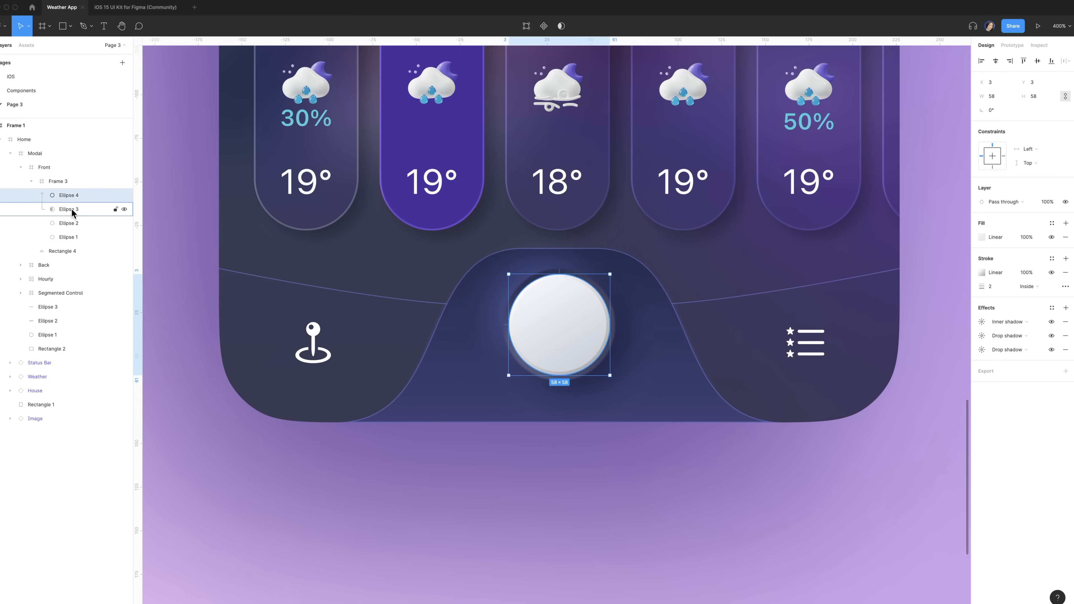
Step: Rename the mask layer as Mask and the circle above it as Ellipse Blur
double_click(72, 209)
text(Mask)
double_click(80, 192)
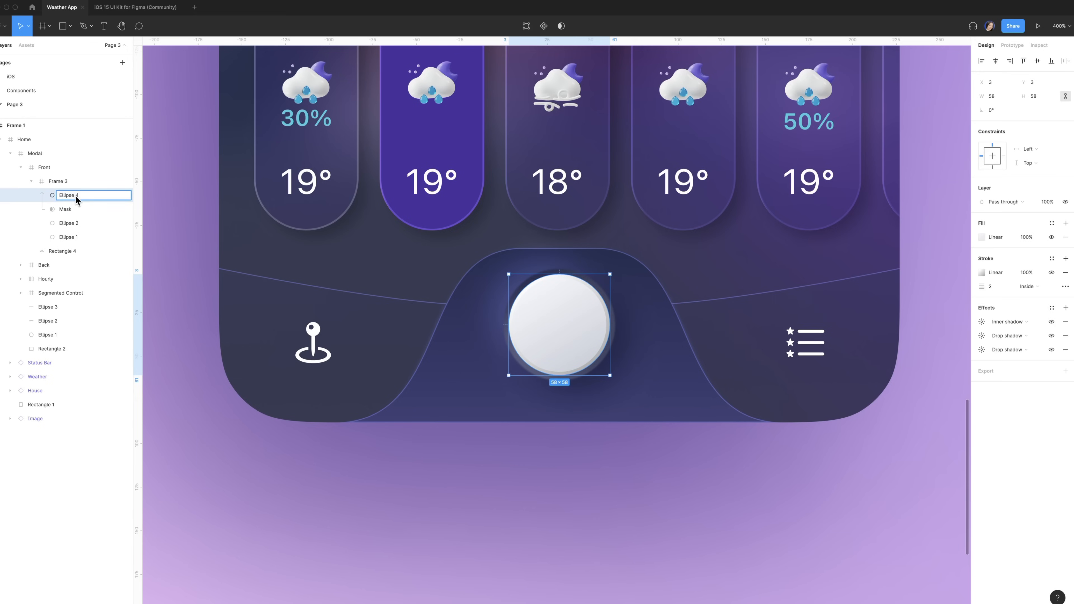
key(BackSpace)
text(Blur)
key(Return)
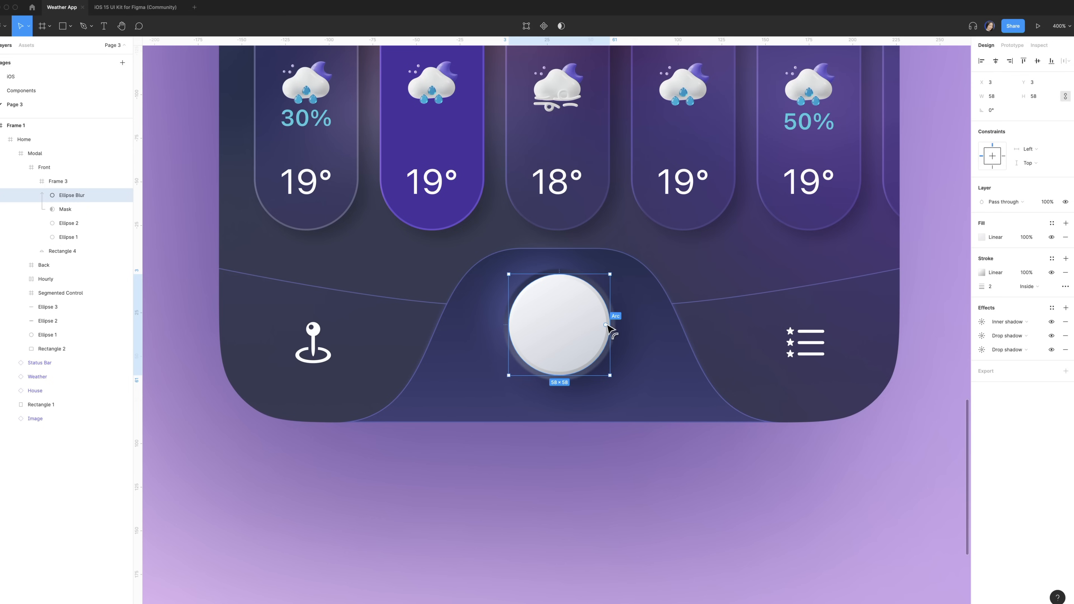
Step: Turn the Ellipse Blur circle into an open ring with about 98.66% sweep and 74.32% ratio
drag(607, 327, 609, 322)
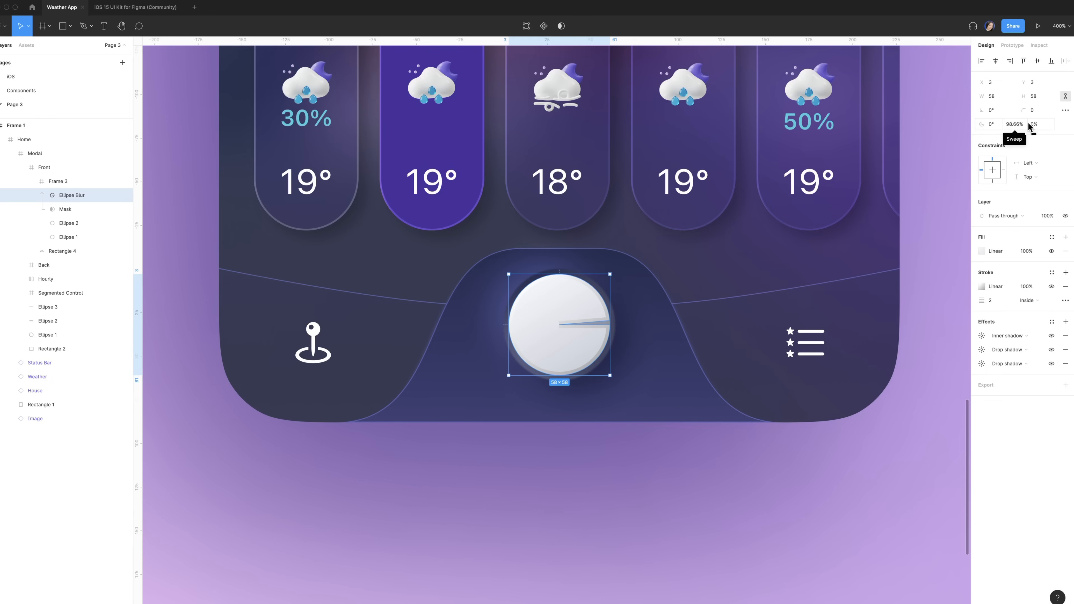
click(1038, 124)
drag(559, 325, 514, 327)
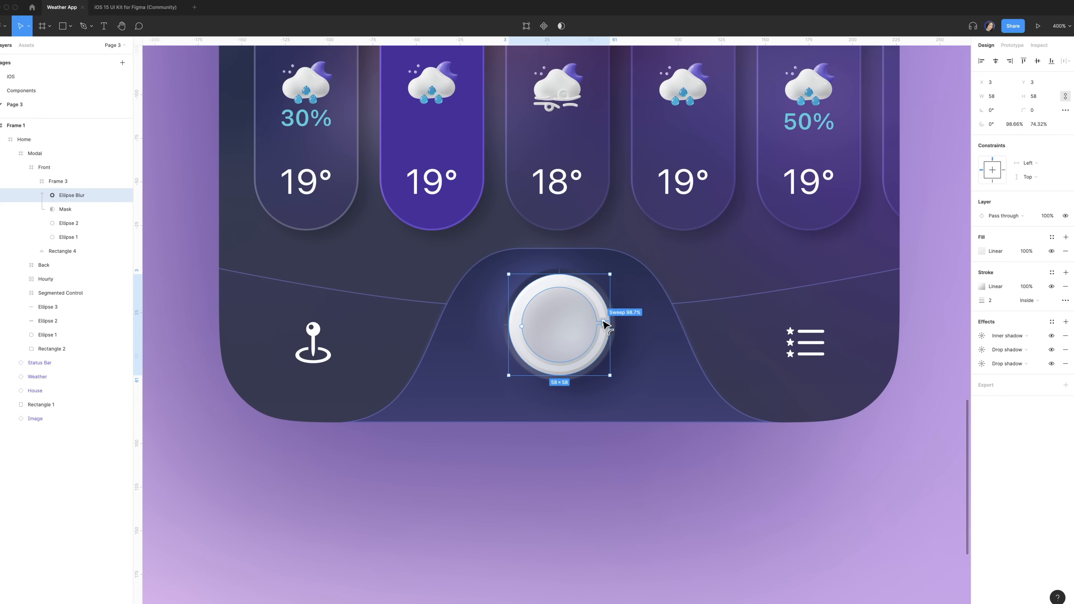
Step: Try a short arc on Ellipse Blur with a start angle of about -90° and a sweep of about 11.32%
drag(605, 325, 568, 290)
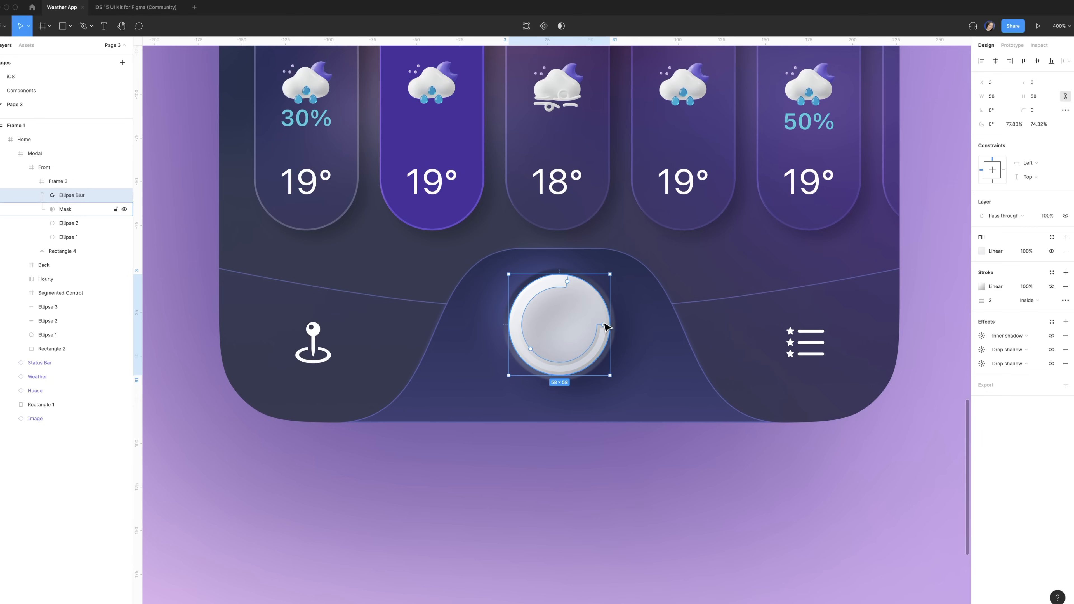
drag(605, 327, 536, 370)
key(super+z)
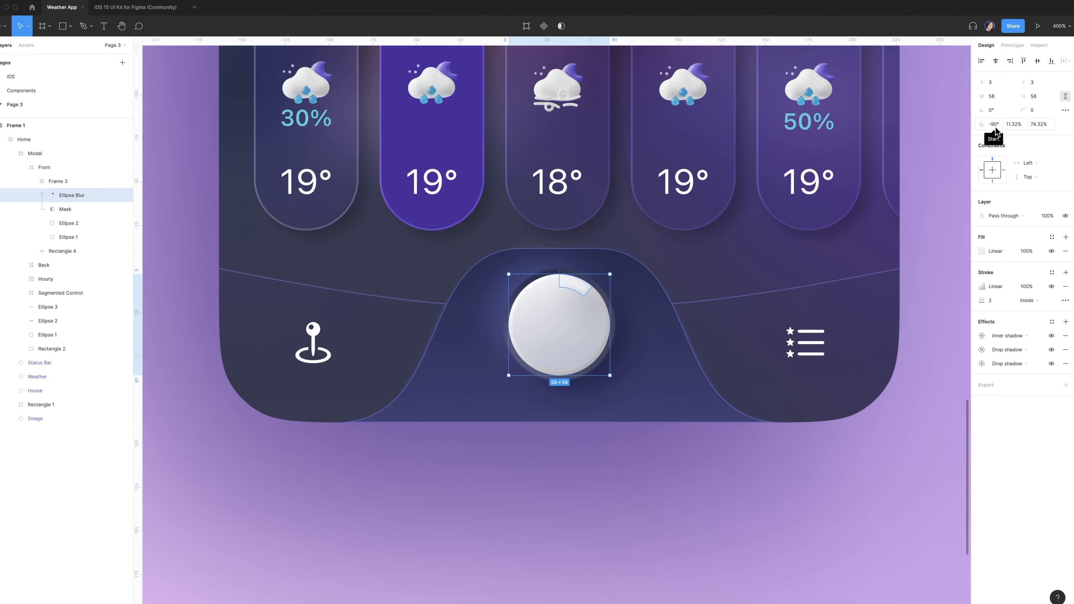
Step: Set the Ellipse Blur ring's arc start to 0°, sweep to 100% and ratio to 90%
click(996, 127)
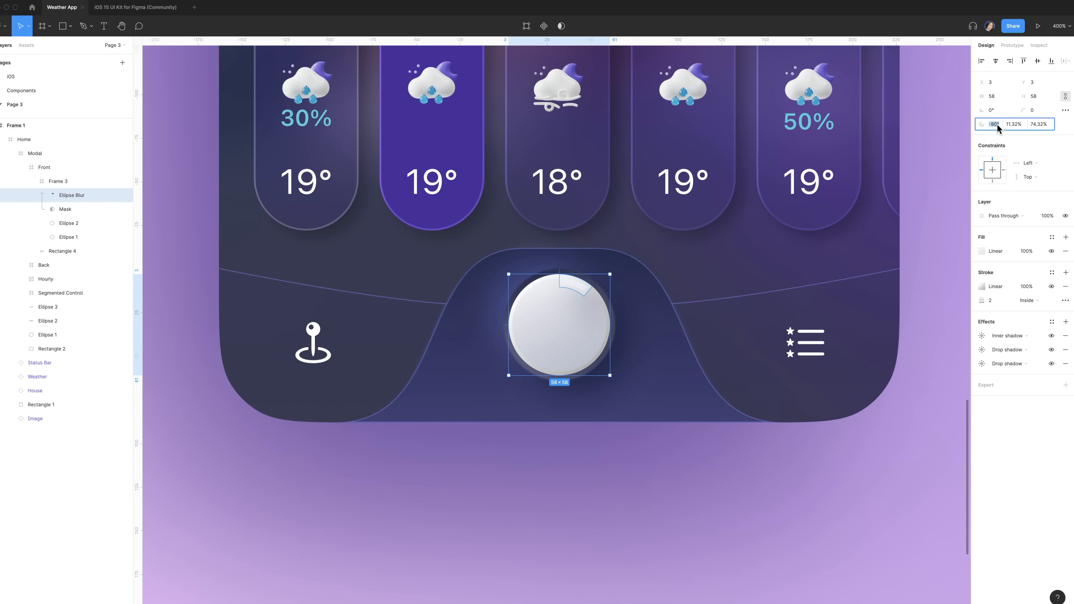
text(0)
click(1013, 126)
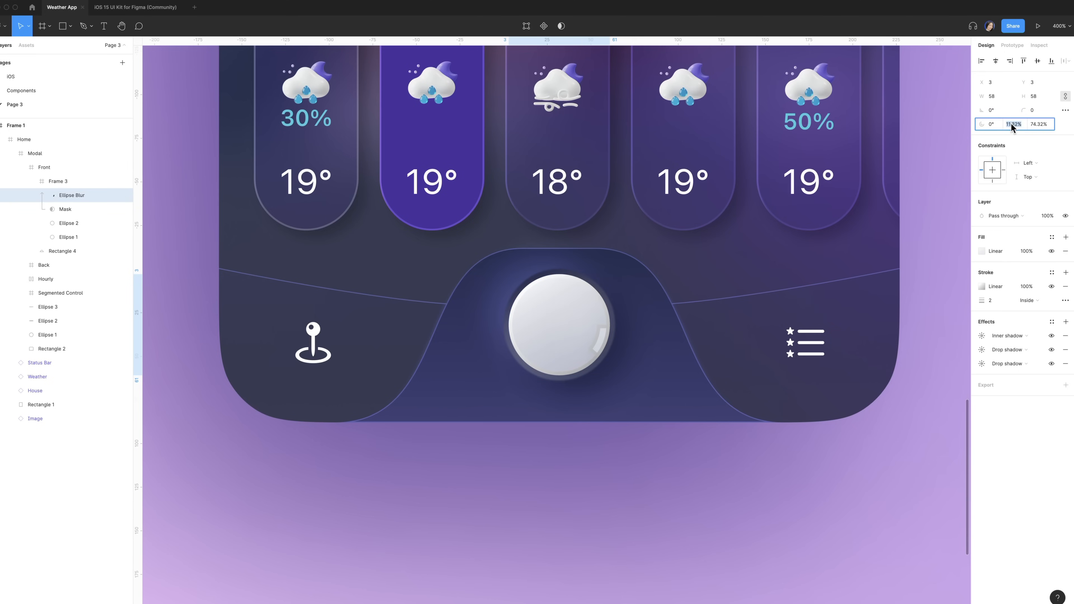
text(100)
key(Tab)
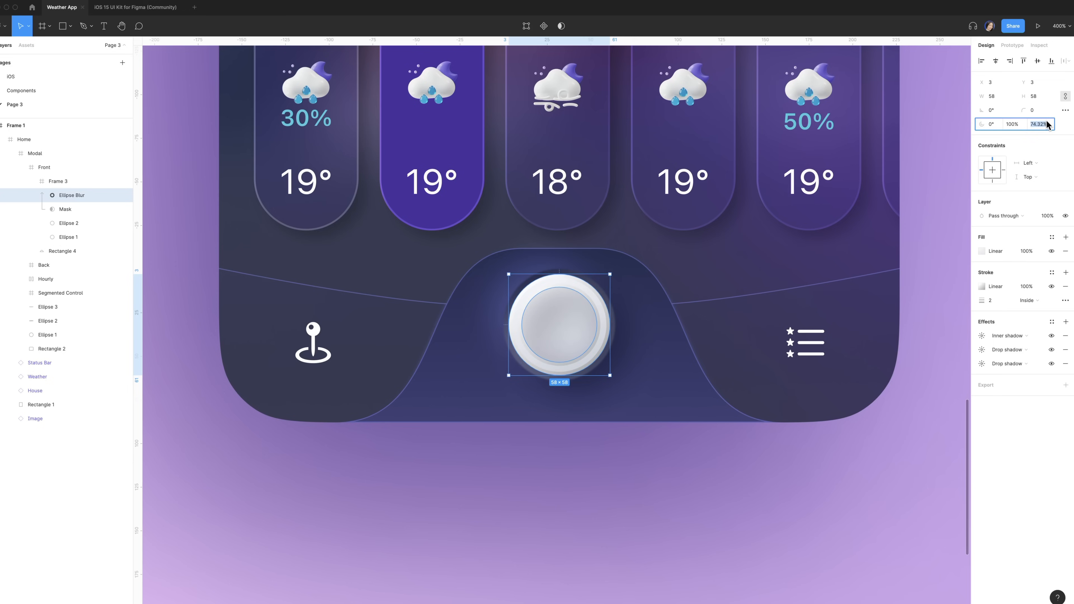
text(90)
key(Return)
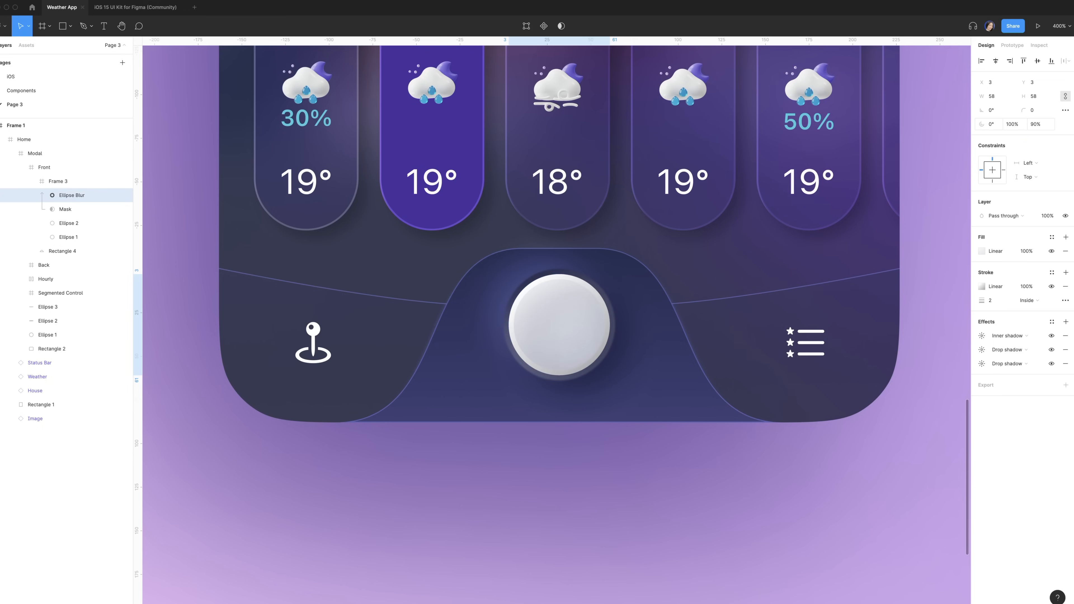
Step: Set the first colour stop of the ring's linear gradient fill to FFFFFF and adjust its opacity
click(981, 251)
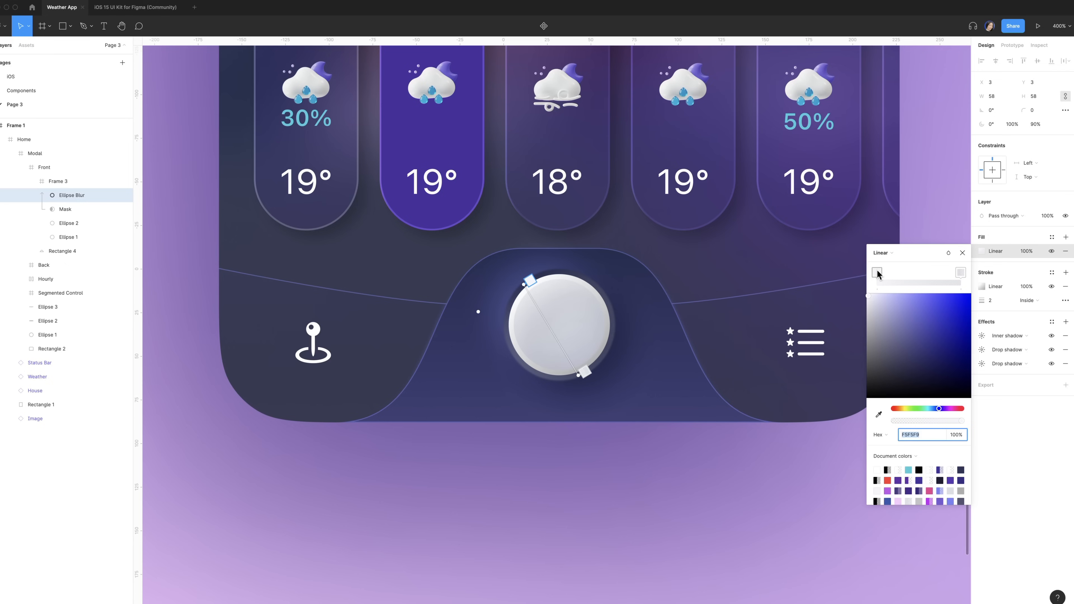
click(877, 272)
click(908, 435)
text(ff)
key(Return)
click(902, 421)
Step: Set the last colour stop of the ring's gradient fill to BBBFC7 at 100% opacity
click(961, 273)
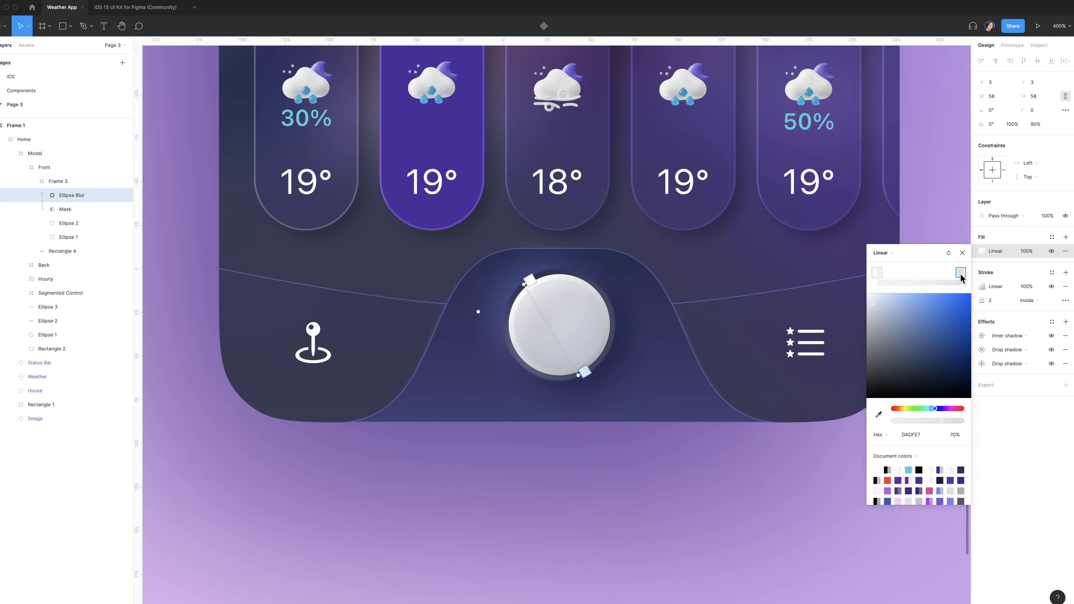
click(909, 436)
text(bbbfc7)
drag(941, 421, 972, 424)
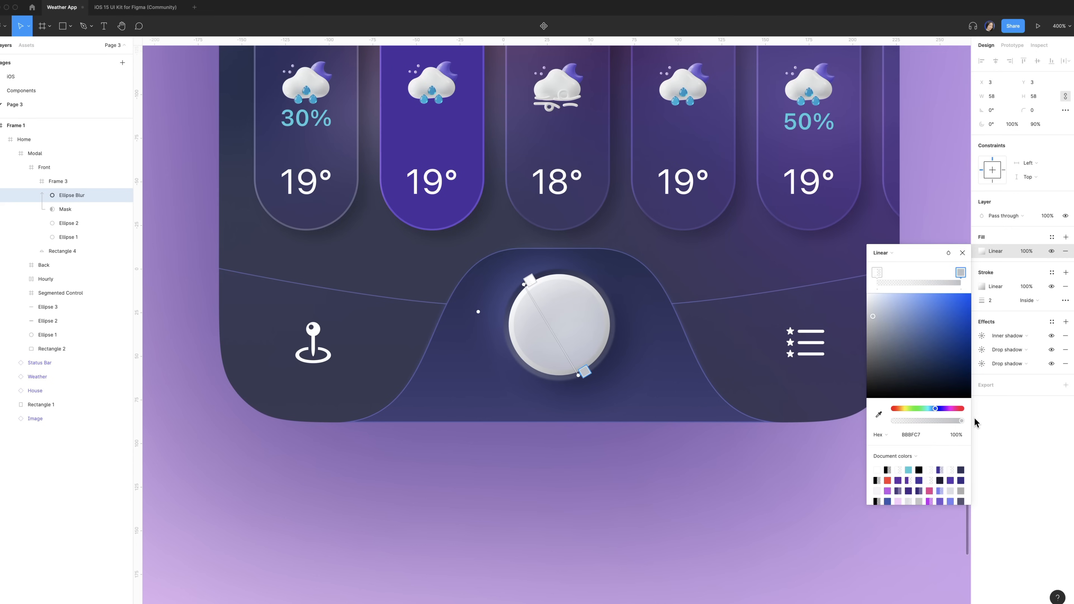
key(Escape)
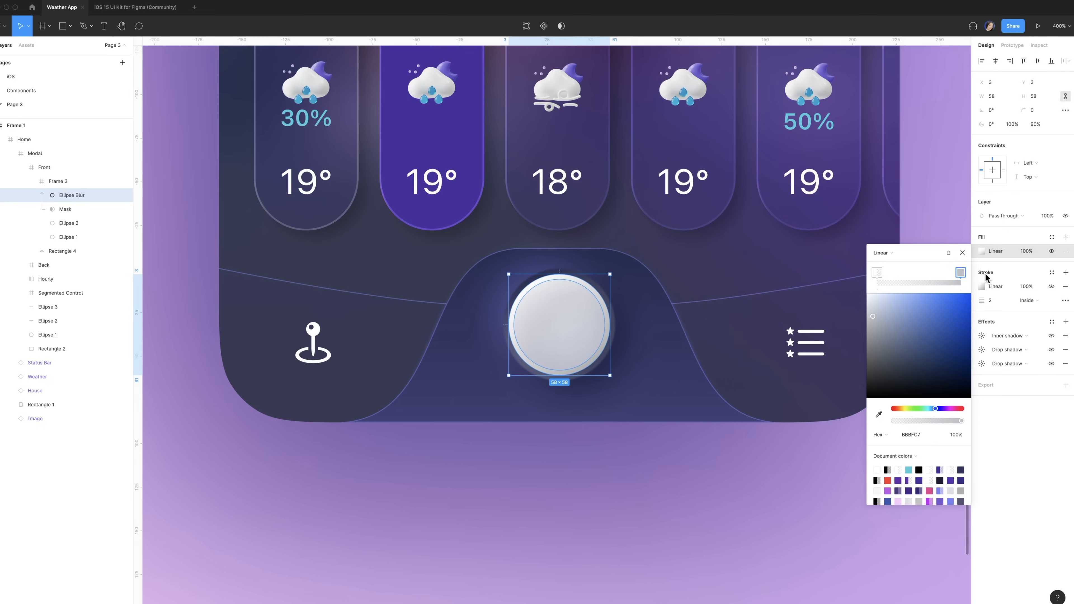
Step: Remove the Ellipse Blur ring's stroke, its inner shadow and one of its drop shadows
click(1065, 288)
click(1065, 307)
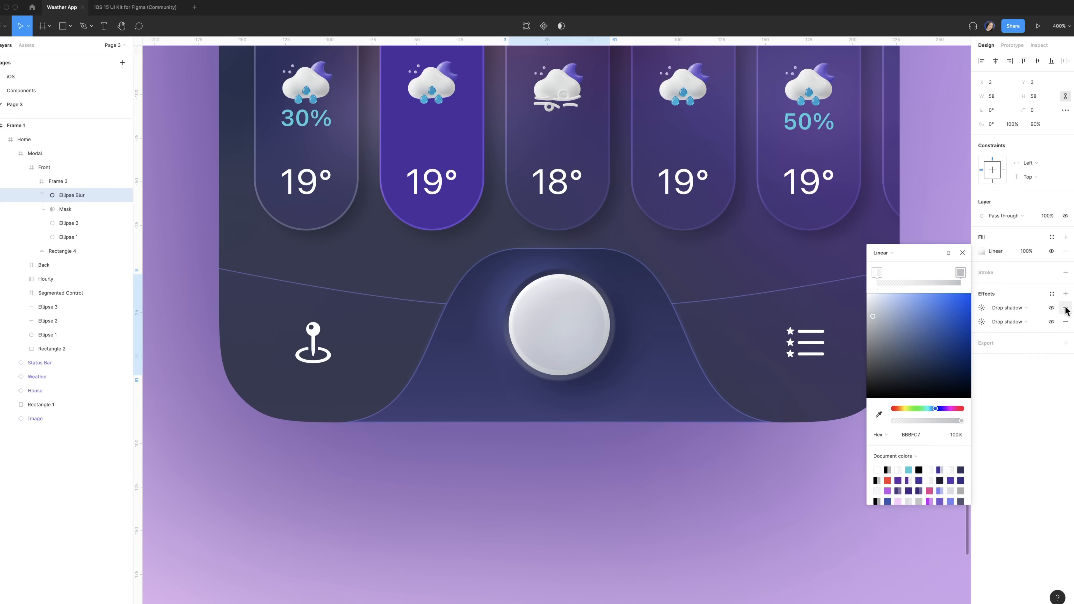
click(1065, 308)
Step: Change the ring's remaining drop shadow to a layer blur of 2
click(1000, 309)
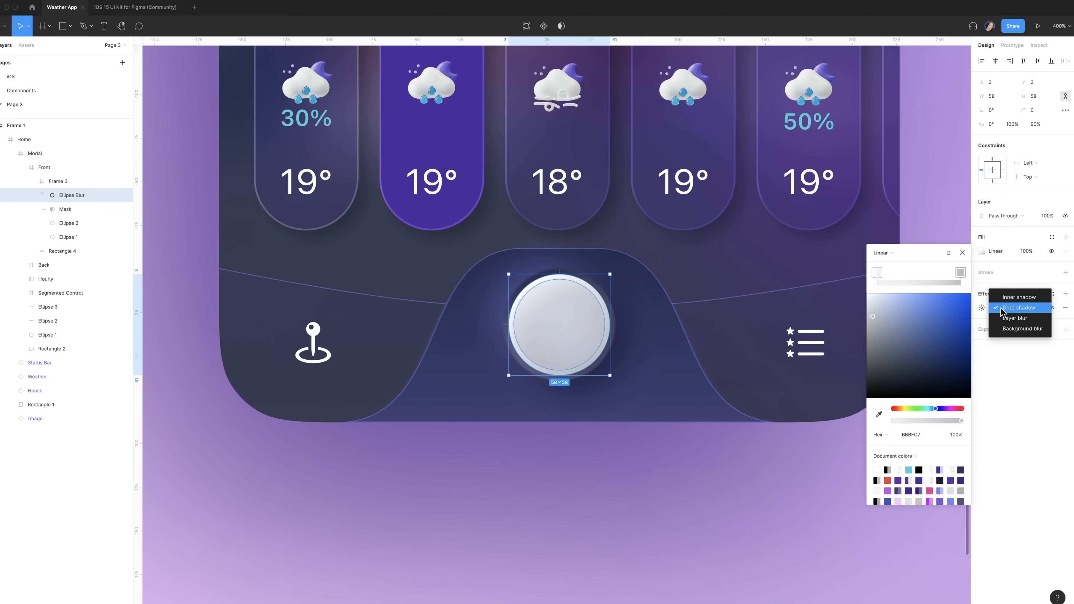
click(1019, 320)
click(981, 308)
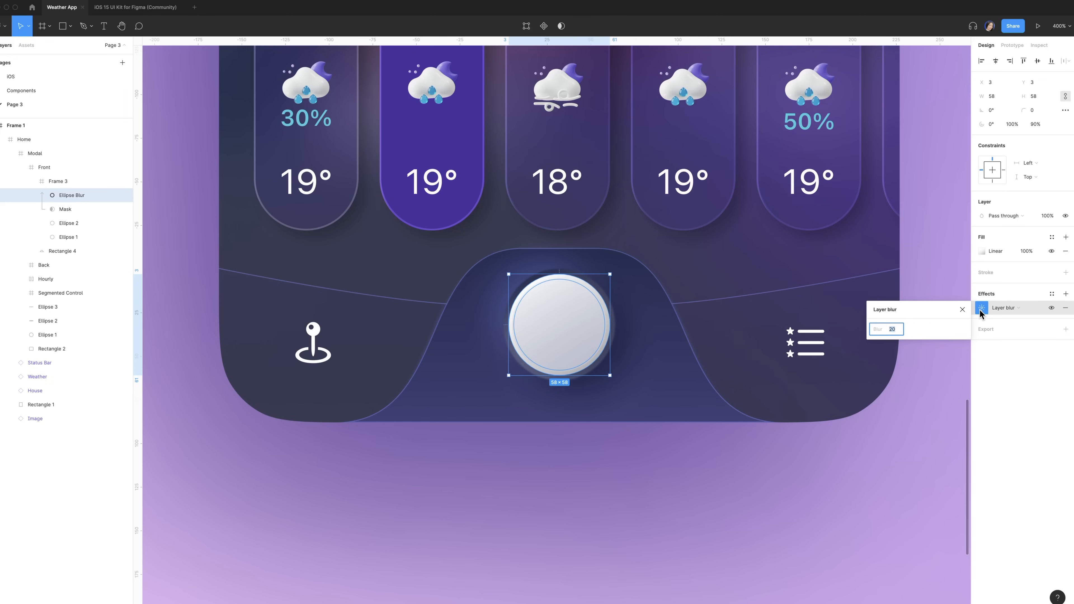
text(2)
Step: Rename Frame 3, which holds the round button's circles, as Button
click(34, 182)
double_click(66, 182)
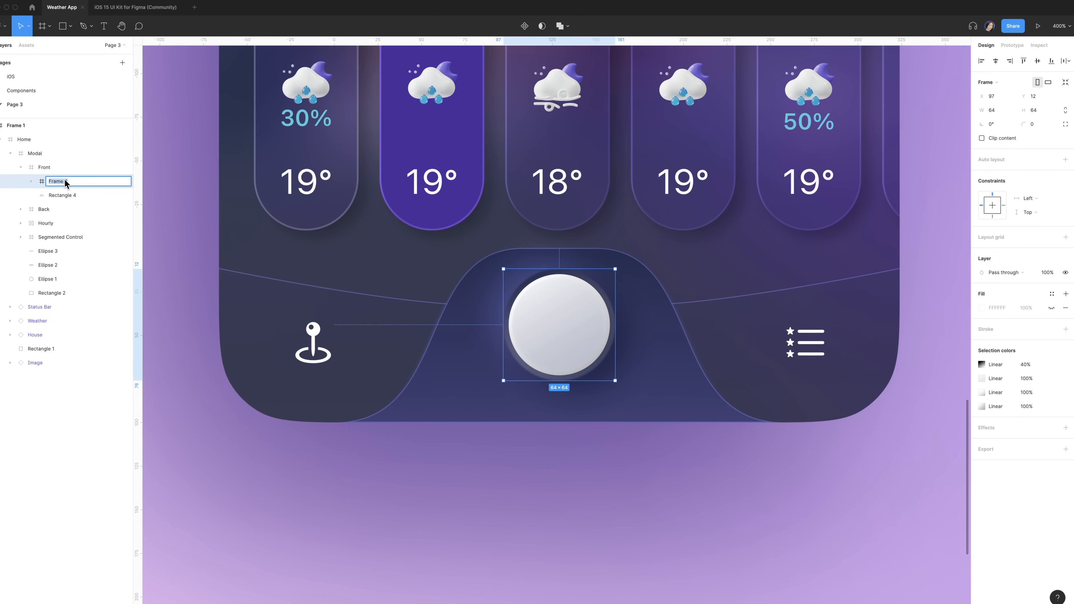
text(Button)
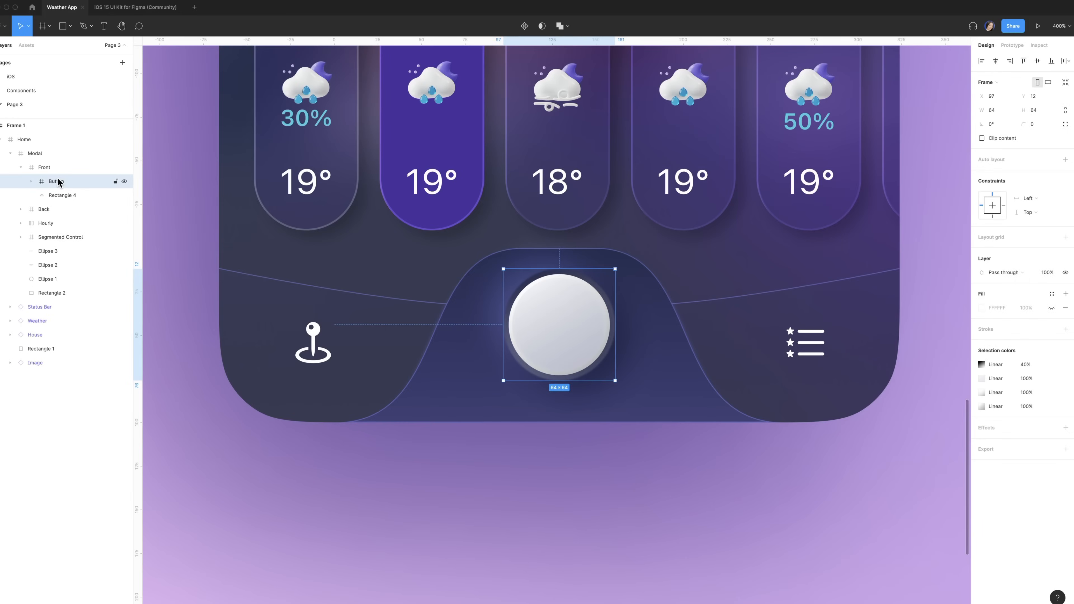
Step: Place an instance of the Plus icon component onto the round button inside the Button frame
click(27, 44)
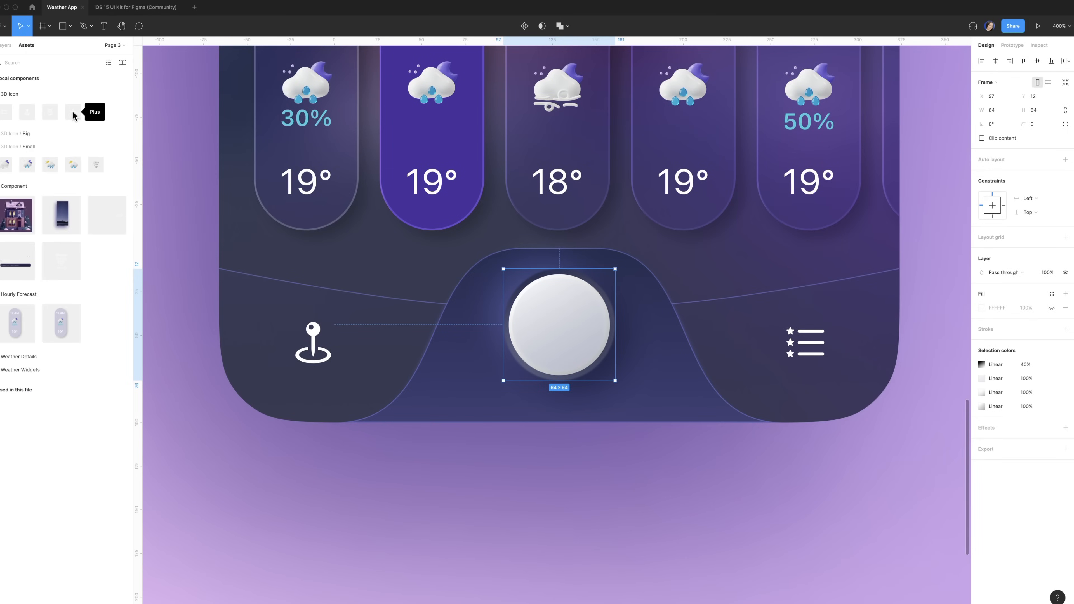
drag(73, 116, 559, 321)
key(alt+1)
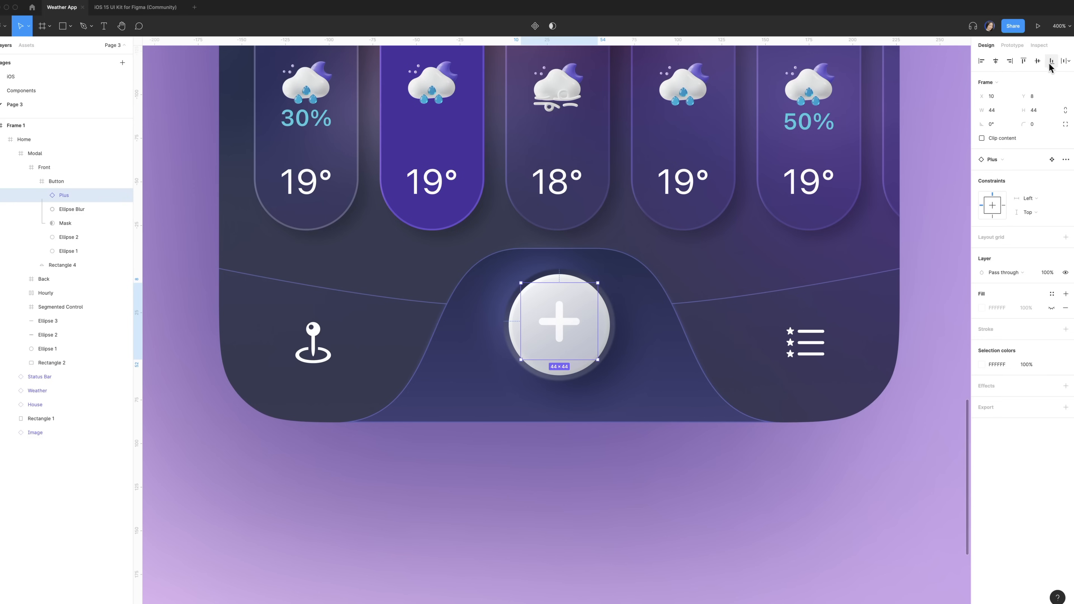
Step: Centre the Plus icon vertically in the Button frame and recolour it to 48319D
click(1037, 61)
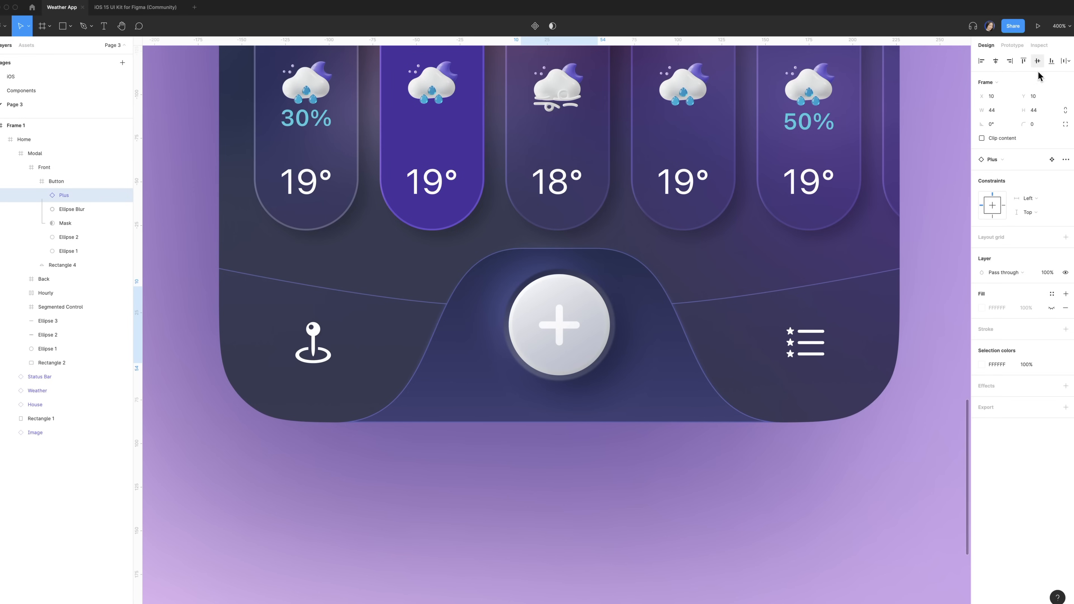
click(1000, 366)
text(48)
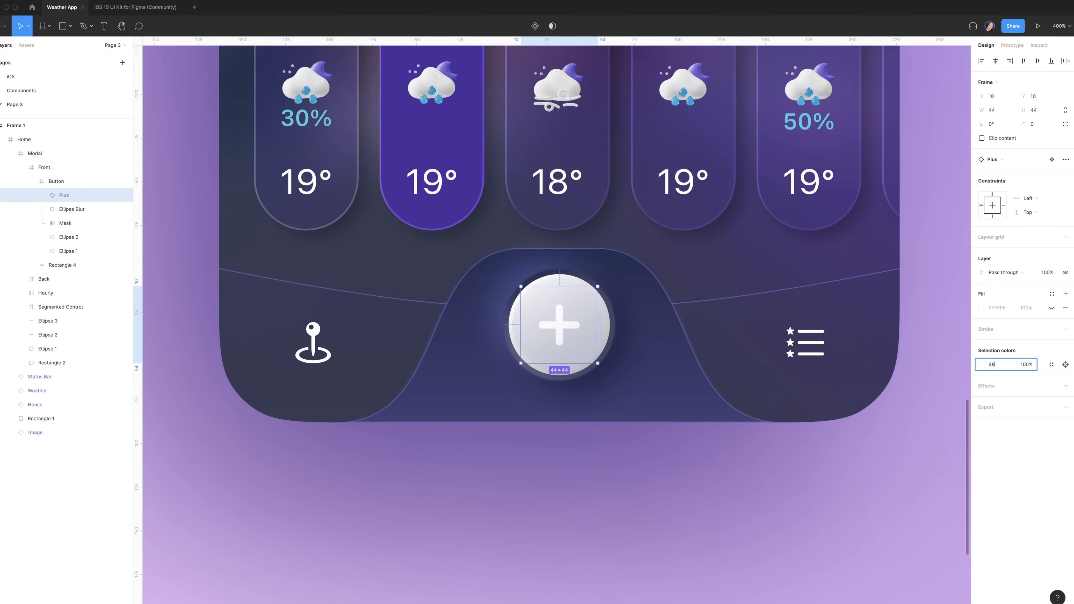
text(319D)
key(Return)
key(Escape)
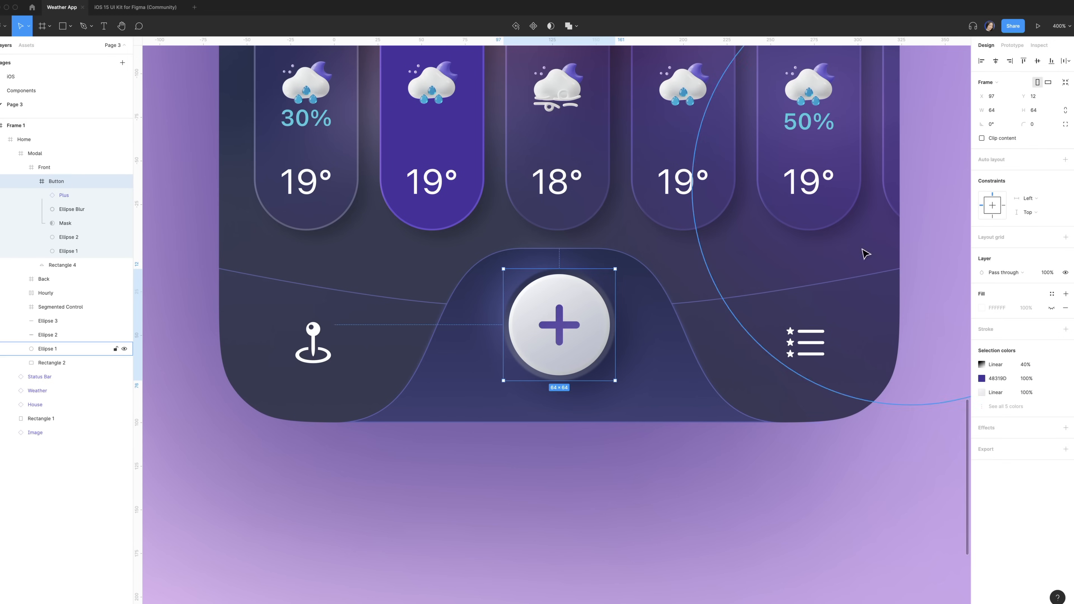
Step: Constrain the Button frame to center and bottom, and the Front frame to left and right and bottom
click(992, 216)
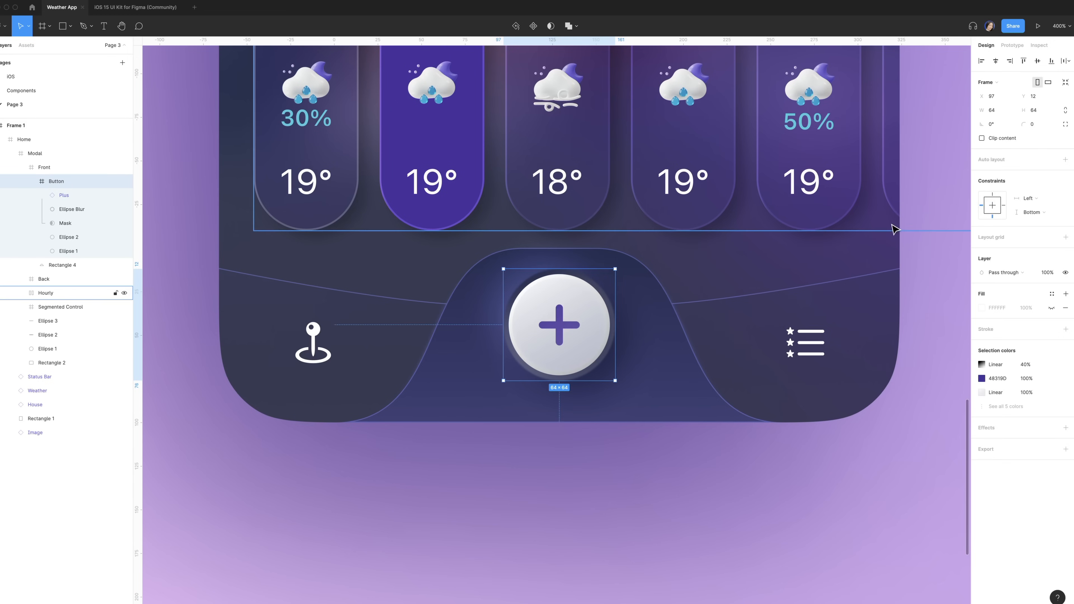
click(992, 207)
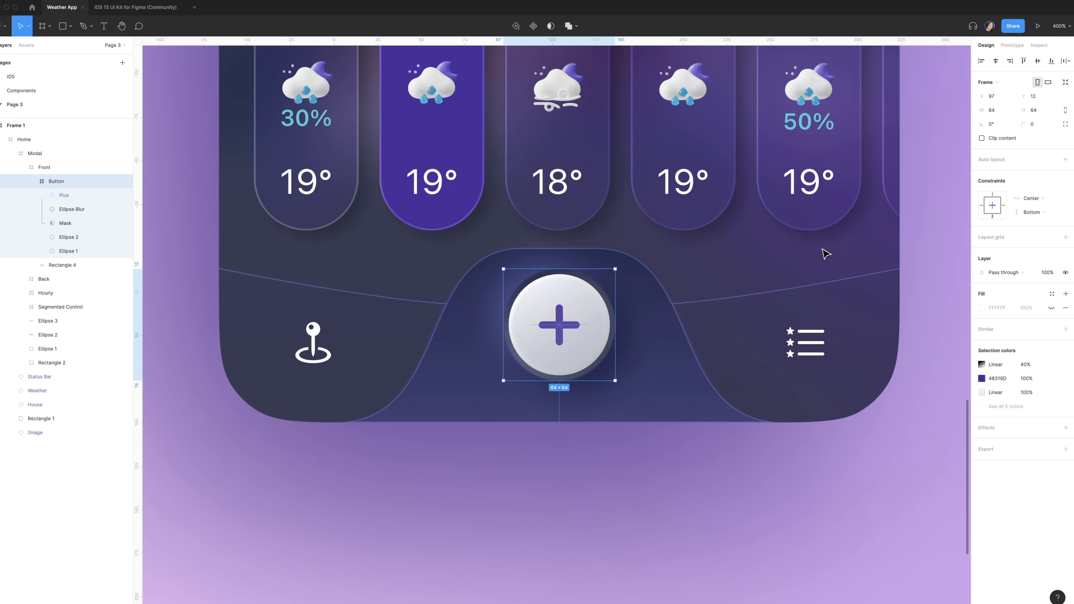
key(Escape)
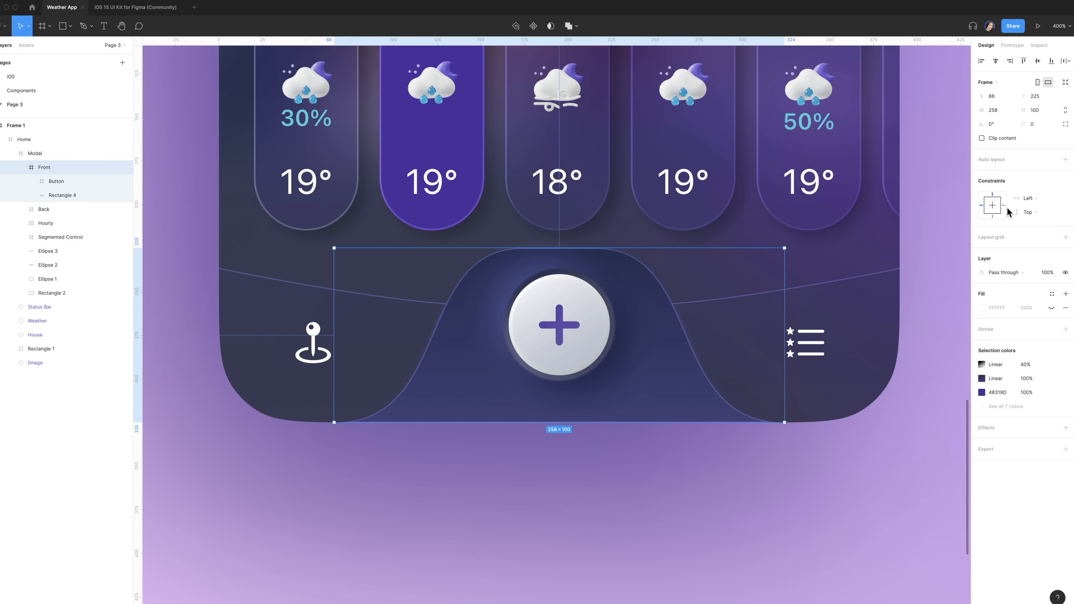
click(1003, 205)
shift+click(981, 206)
click(992, 215)
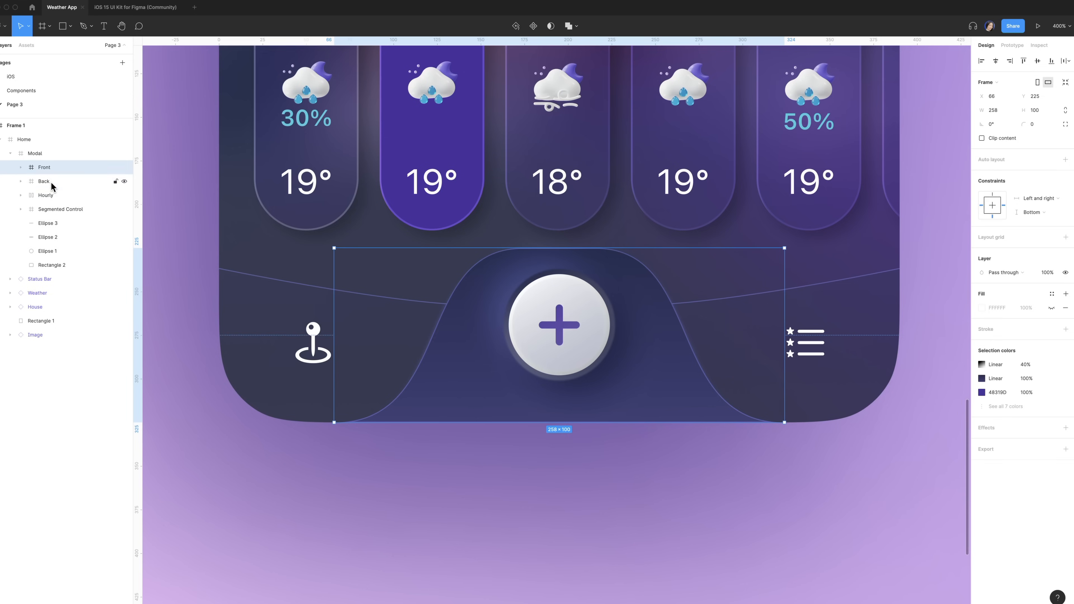
Step: Wrap the Back frame in a new frame named TabBar and move the Front frame into it
shift+click(51, 183)
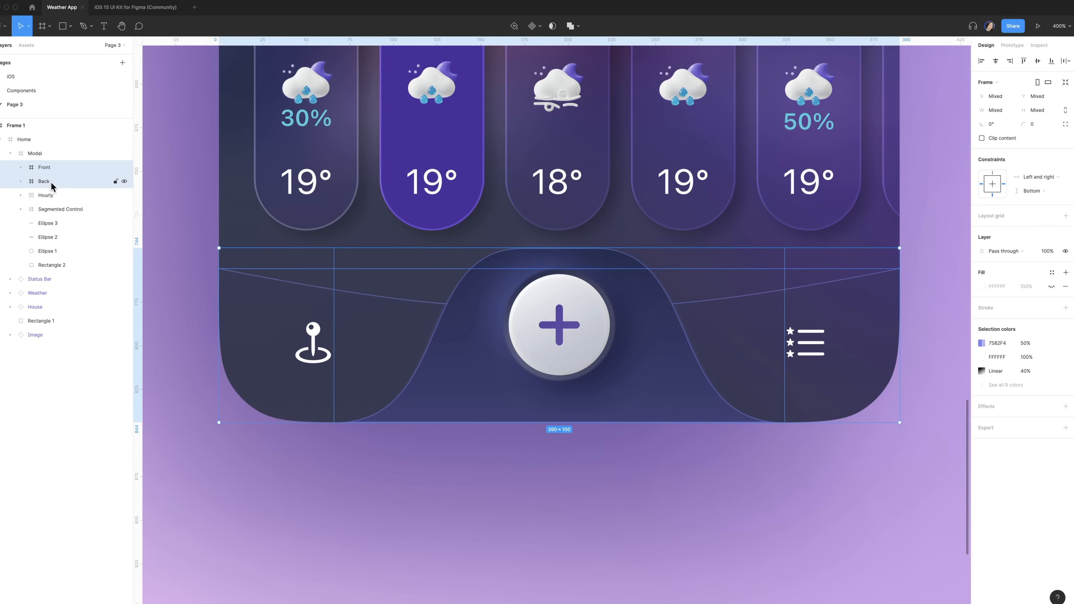
click(51, 183)
key(alt+super+g)
double_click(52, 180)
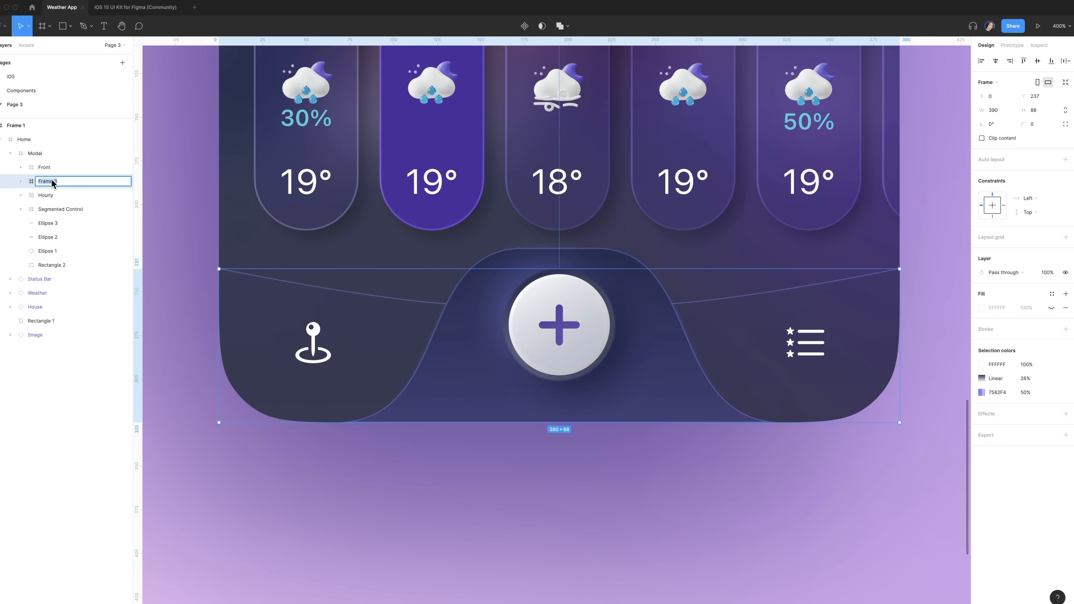
text(TabBar)
key(Return)
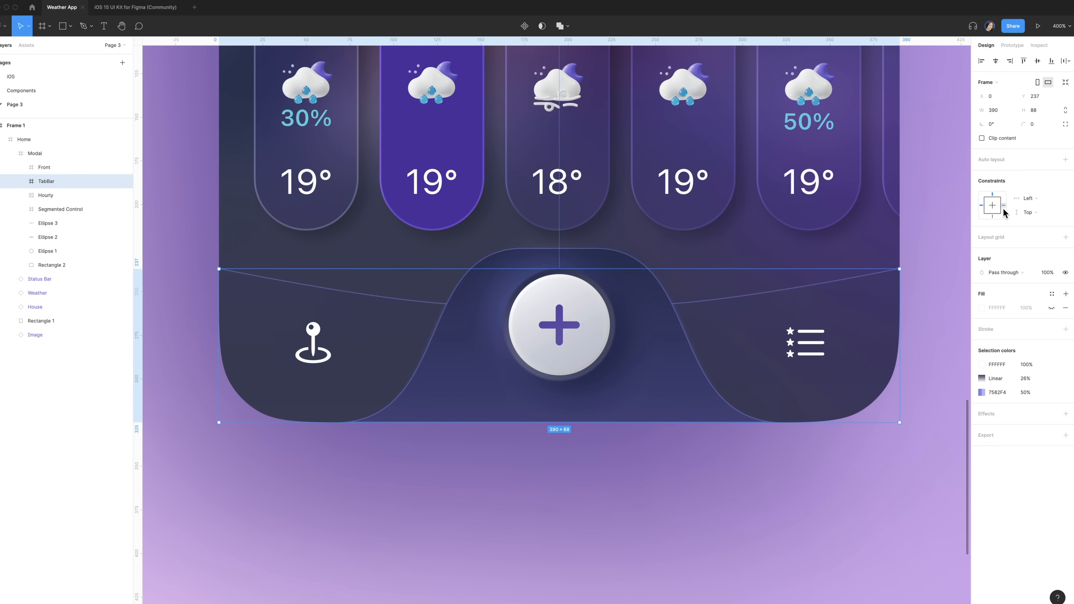
click(55, 168)
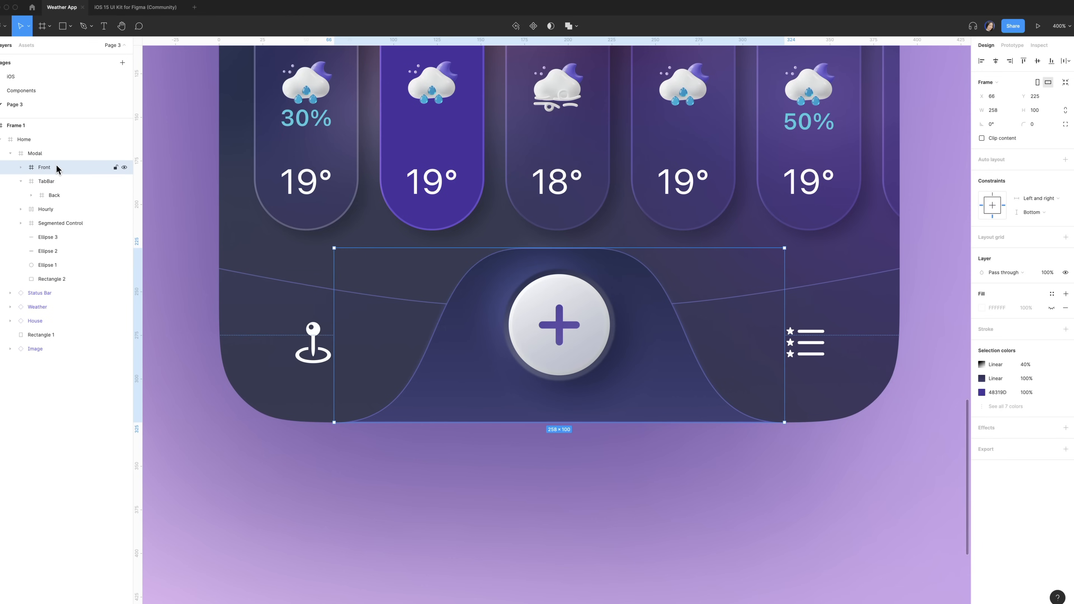
drag(57, 168, 54, 183)
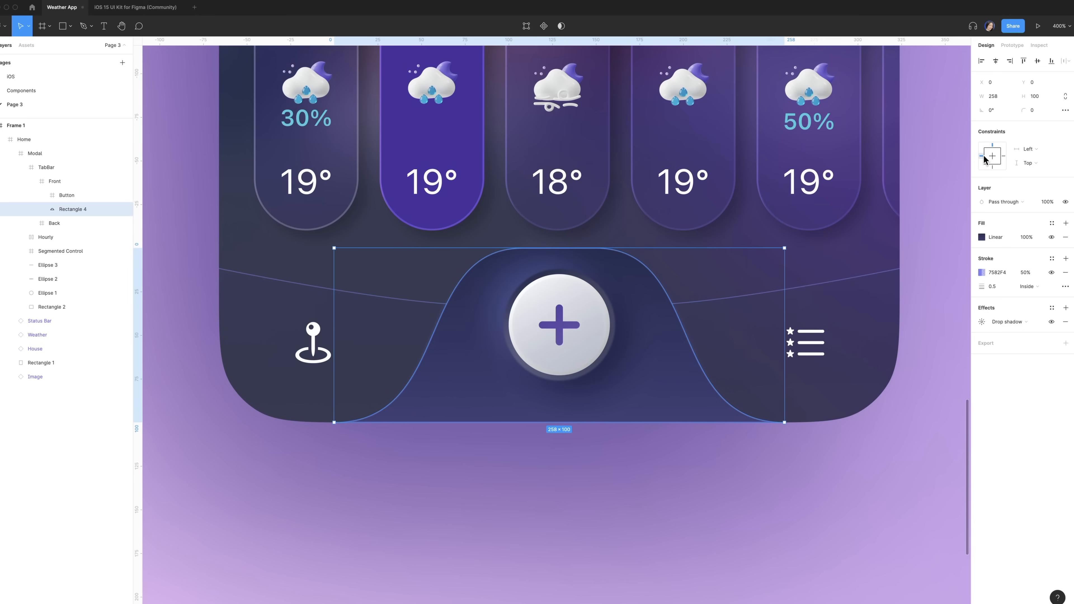
Step: Constrain Rectangle 4 inside the Front frame to left and right and bottom
shift+click(1004, 156)
click(992, 167)
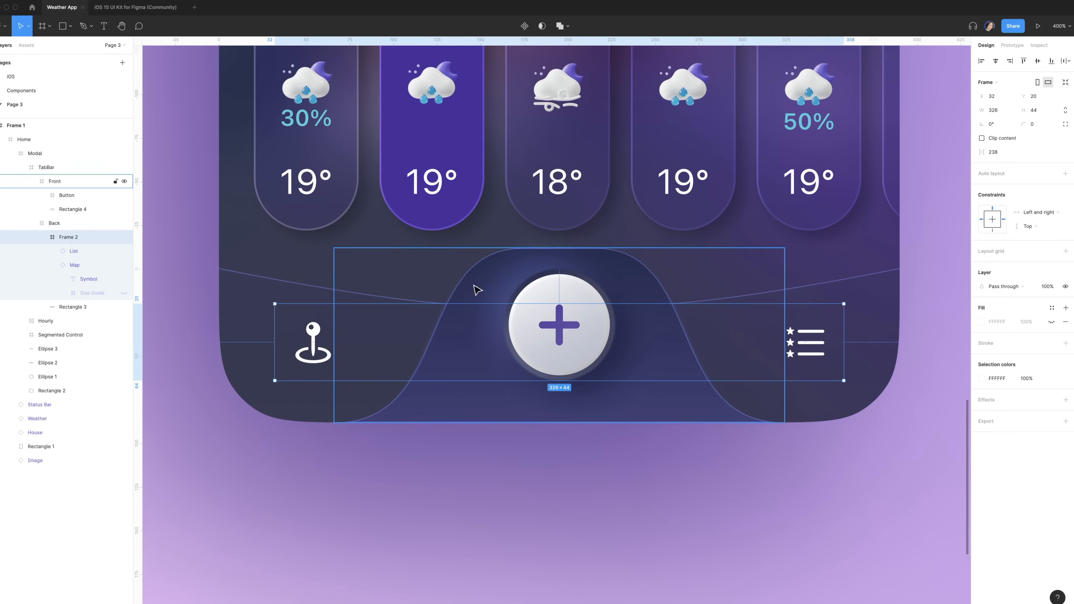
Step: Apply auto layout to Frame 2, which holds the Map and List icons, with spacing mode Space between
click(1064, 176)
click(1065, 173)
click(1034, 250)
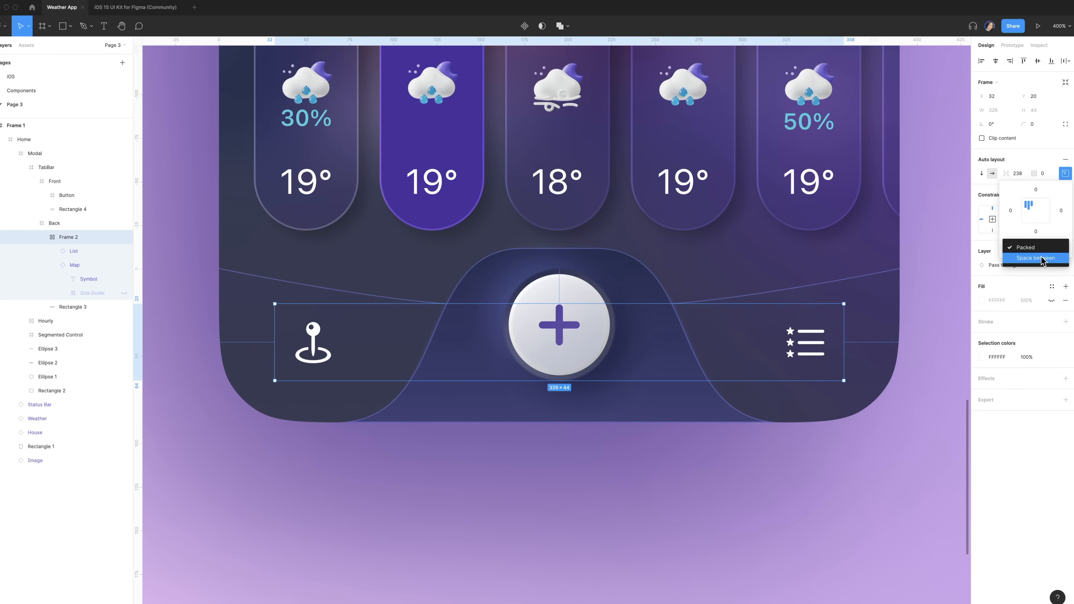
click(1035, 258)
key(Escape)
key(Escape)
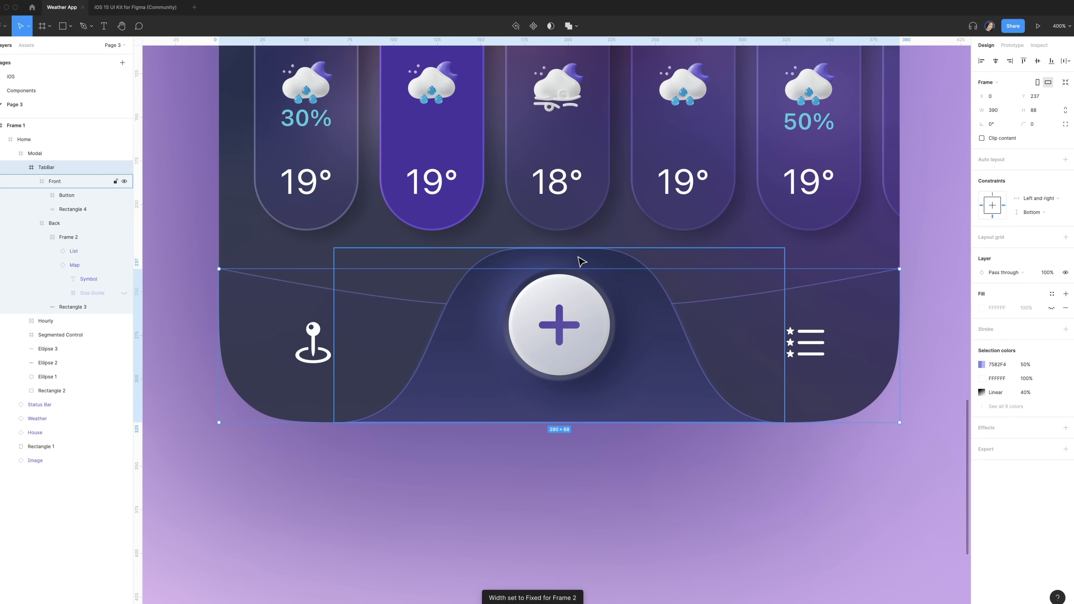
Step: Try narrowing the TabBar frame to test its constraints, and undo the resize
drag(899, 353, 768, 354)
key(super+z)
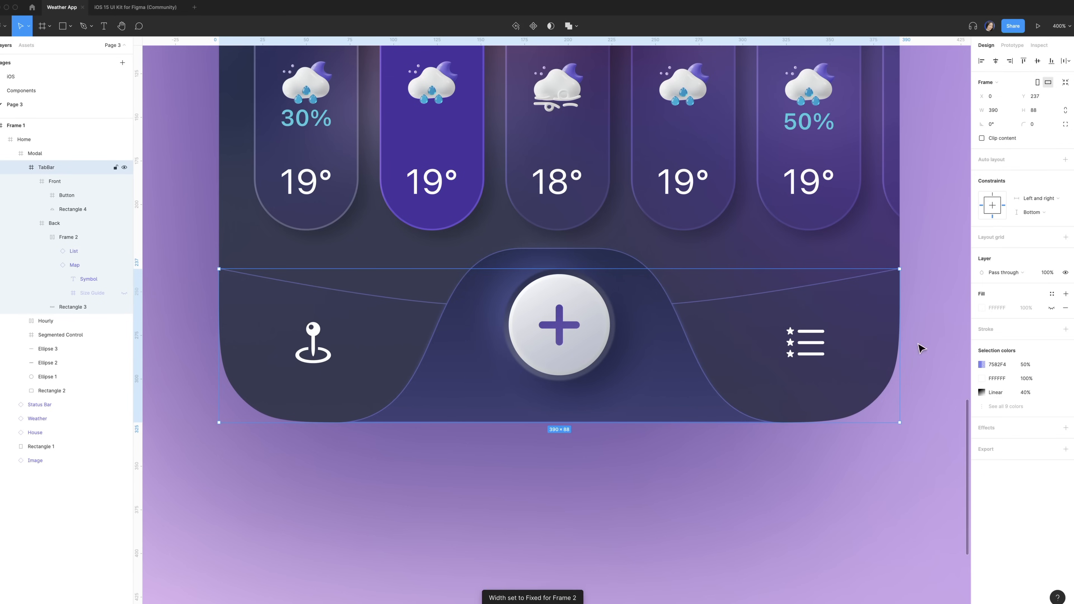
click(193, 308)
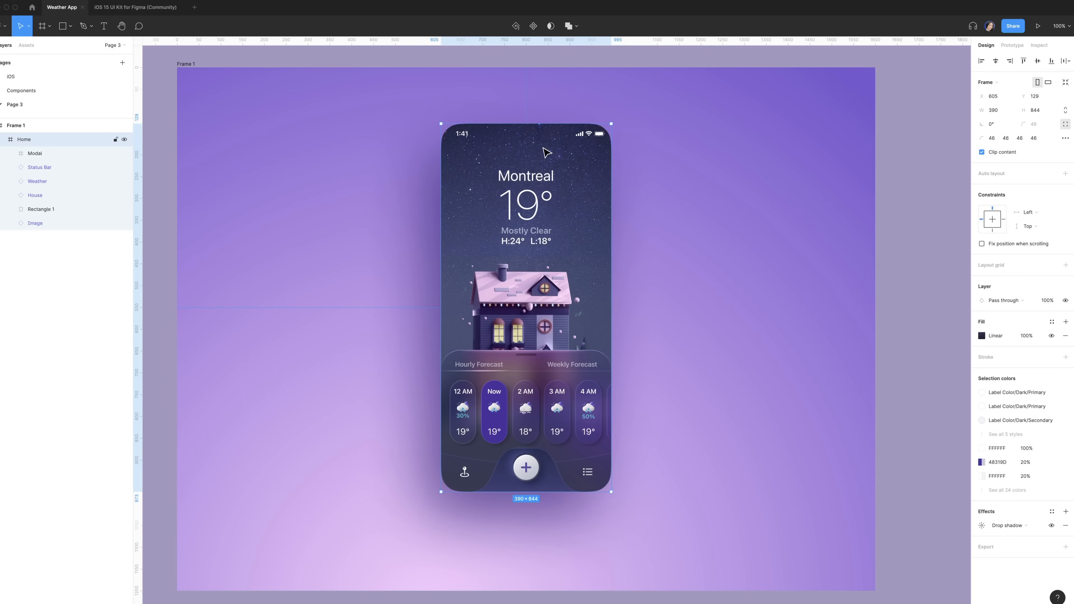
Step: Duplicate the Home screen beside the original
drag(544, 151, 712, 155)
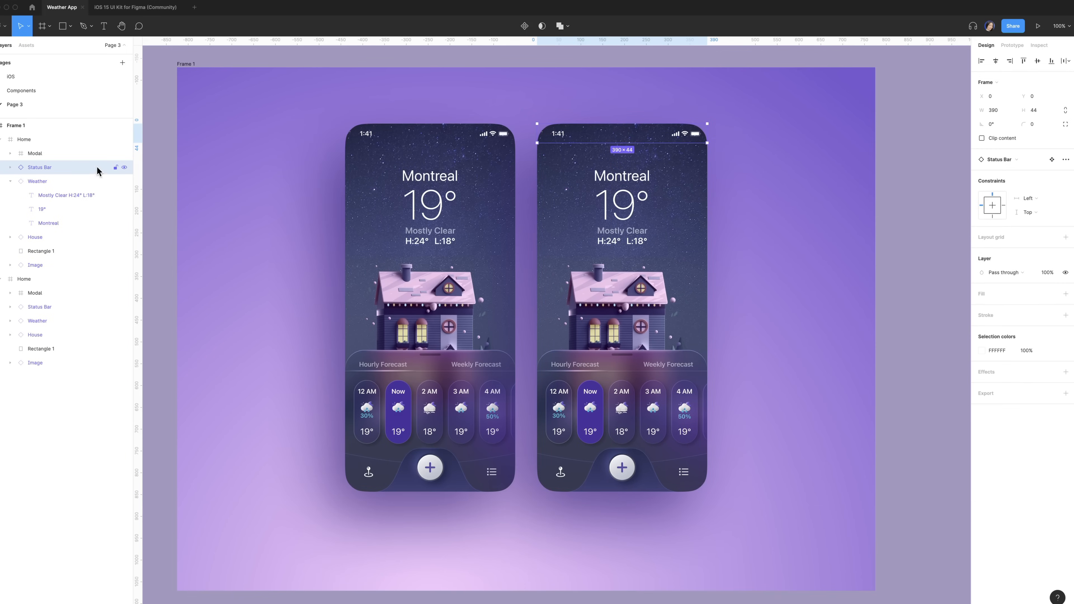
click(8, 182)
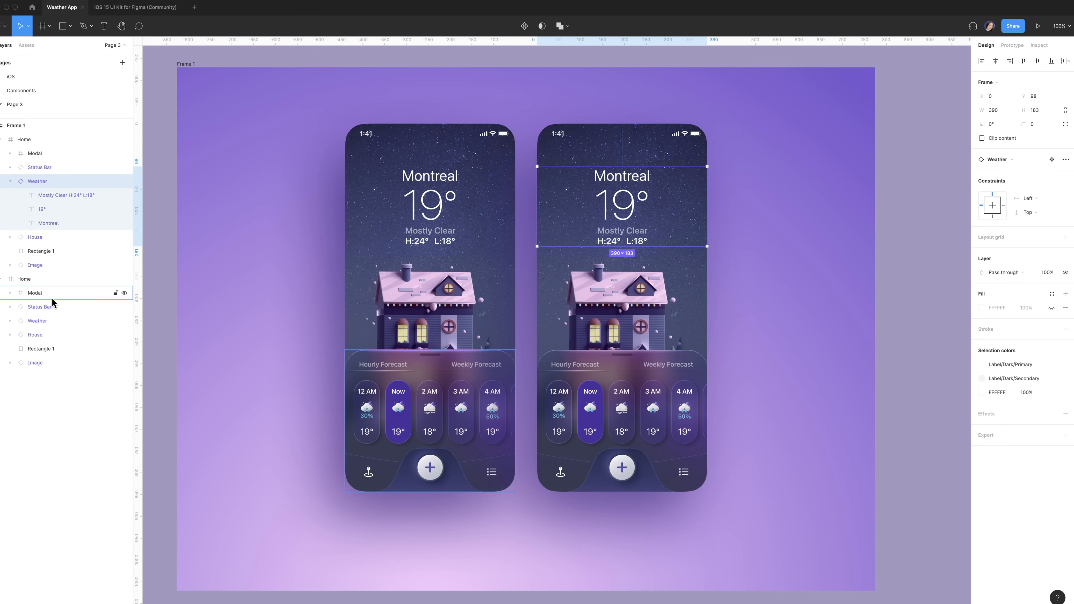
Step: Remove the house illustration, the Rectangle 1 gradient and the starry background image from the duplicated Home screen
super+click(620, 302)
key(BackSpace)
click(620, 294)
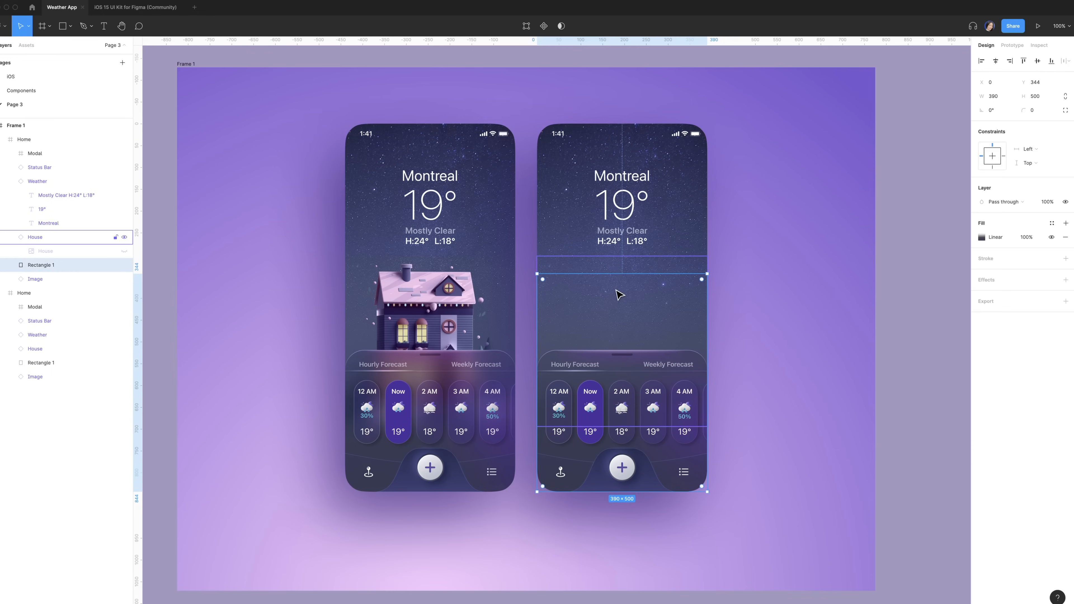
key(BackSpace)
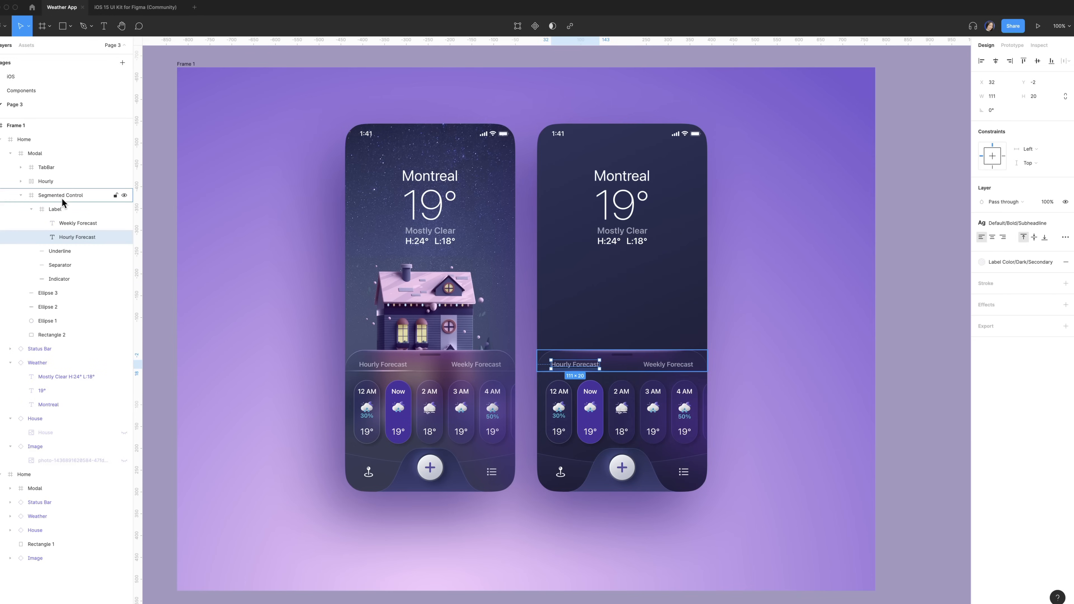
Step: Delete the Segmented Control and Hourly frames from the duplicated screen's Modal
click(63, 197)
key(BackSpace)
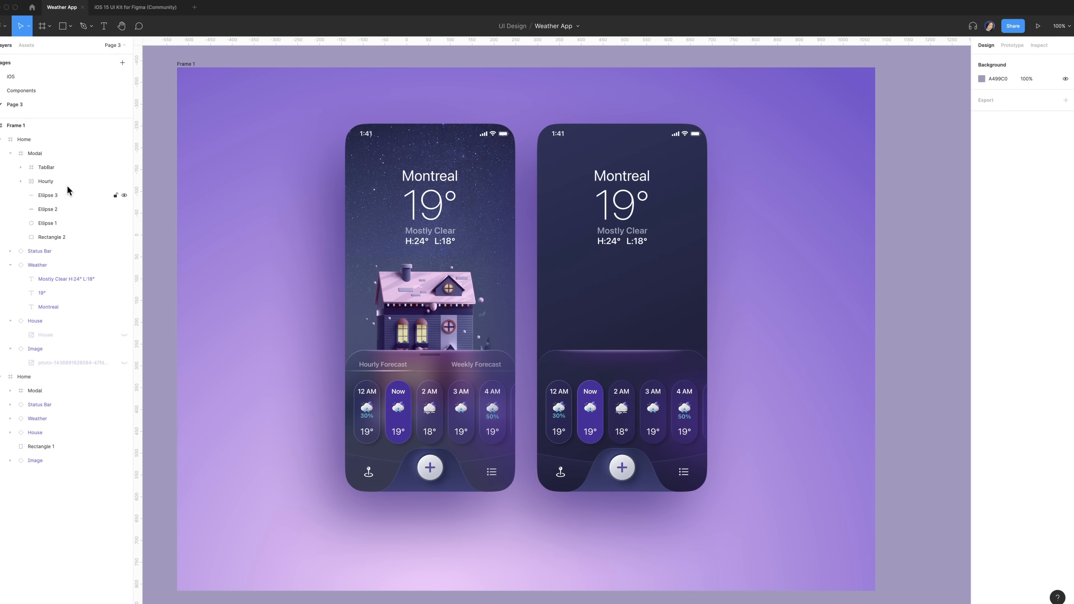
click(64, 181)
key(BackSpace)
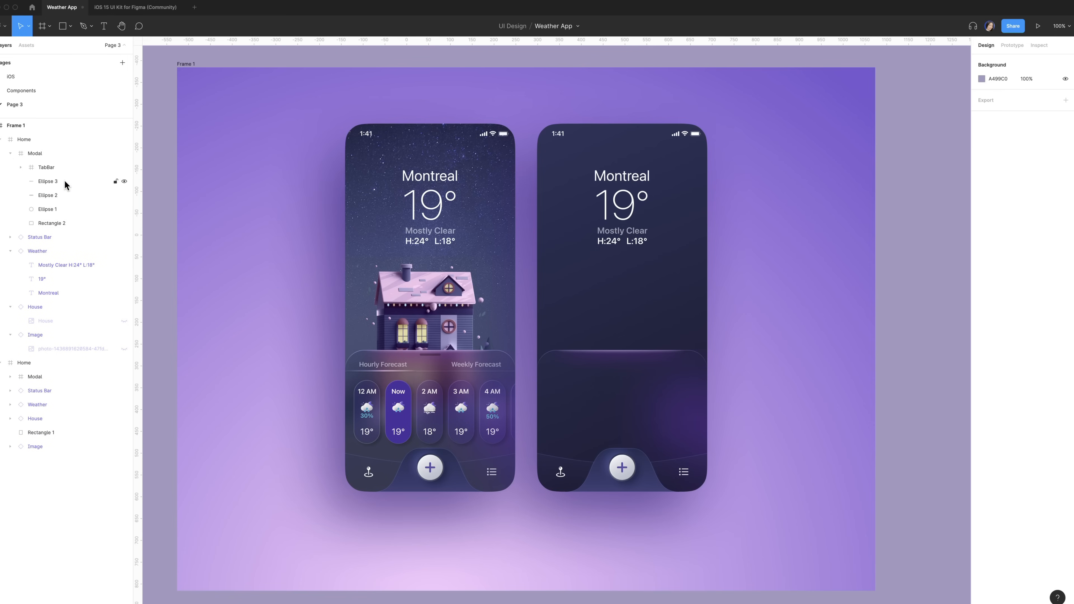
Step: Hide the TabBar frame in the duplicated screen's Modal
click(602, 487)
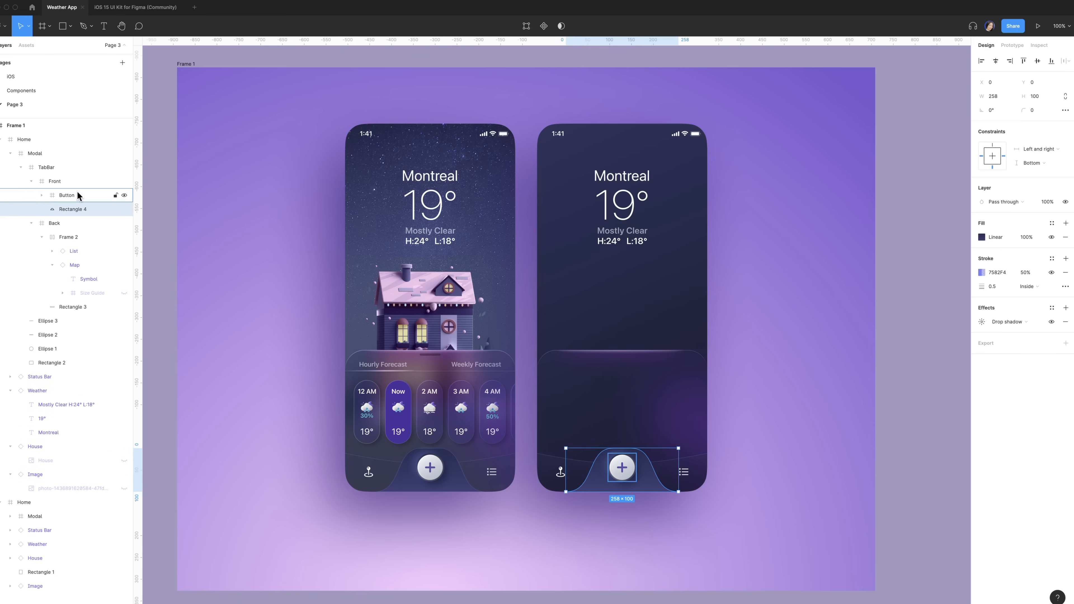
click(84, 169)
click(123, 168)
click(21, 167)
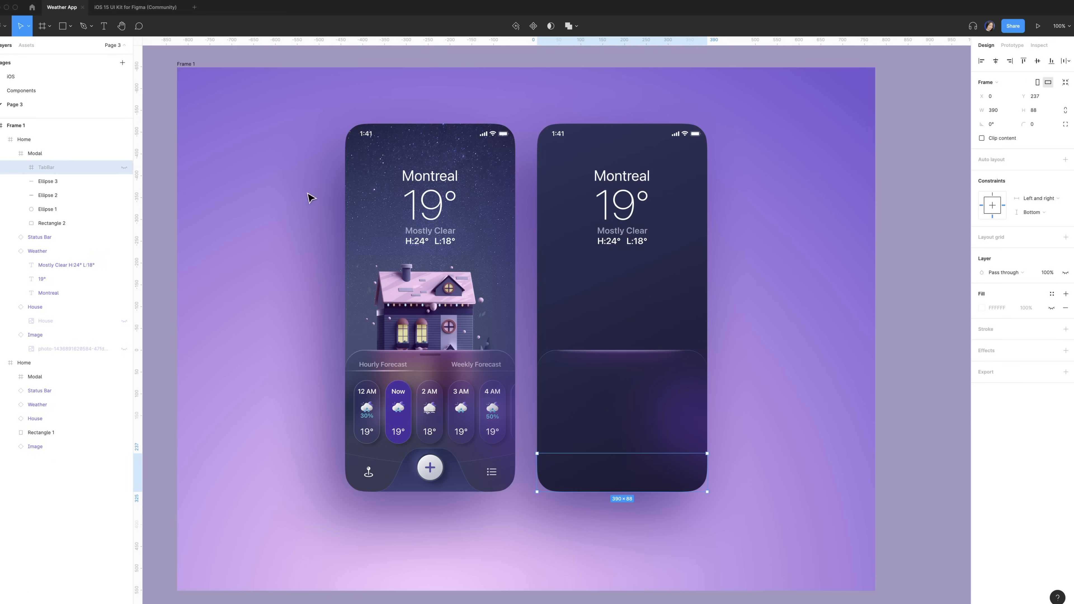
Step: Swap the duplicated screen's Weather instance for the City component and move it up to Y 54
click(545, 230)
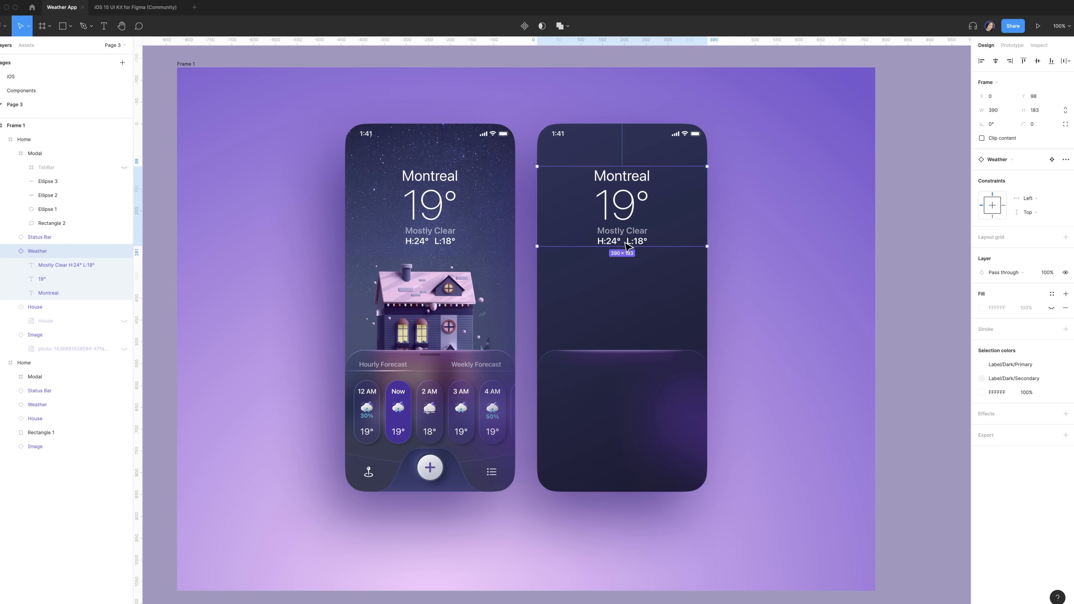
click(27, 49)
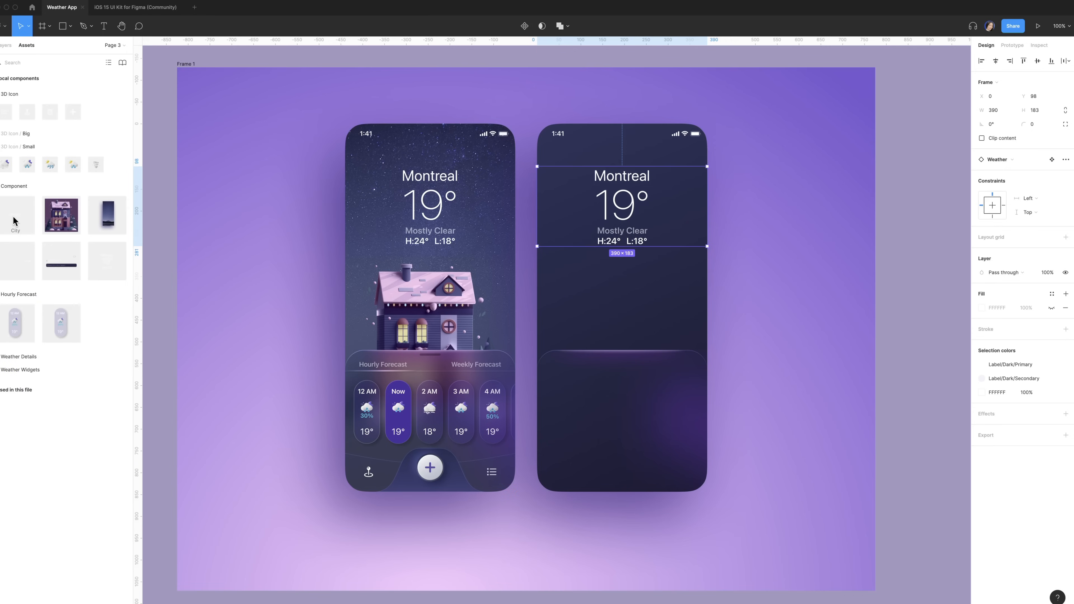
key(Escape)
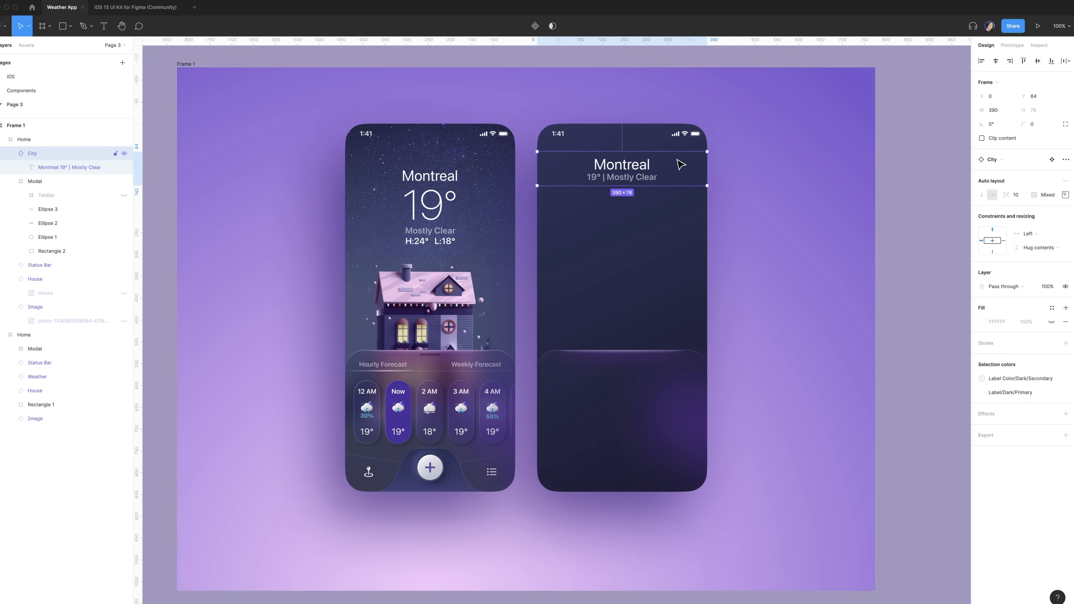
key(shift+Up)
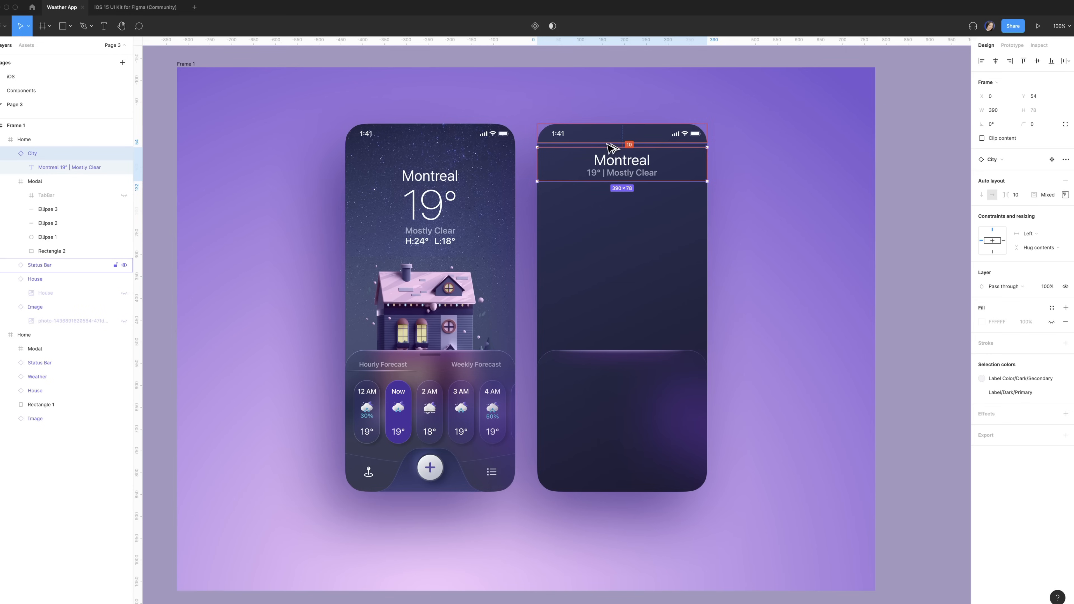
Step: Move the duplicated screen's Modal up to Y 144, centred horizontally, and extend its lower edge to the screen's bottom
drag(621, 392, 628, 240)
key(alt+h)
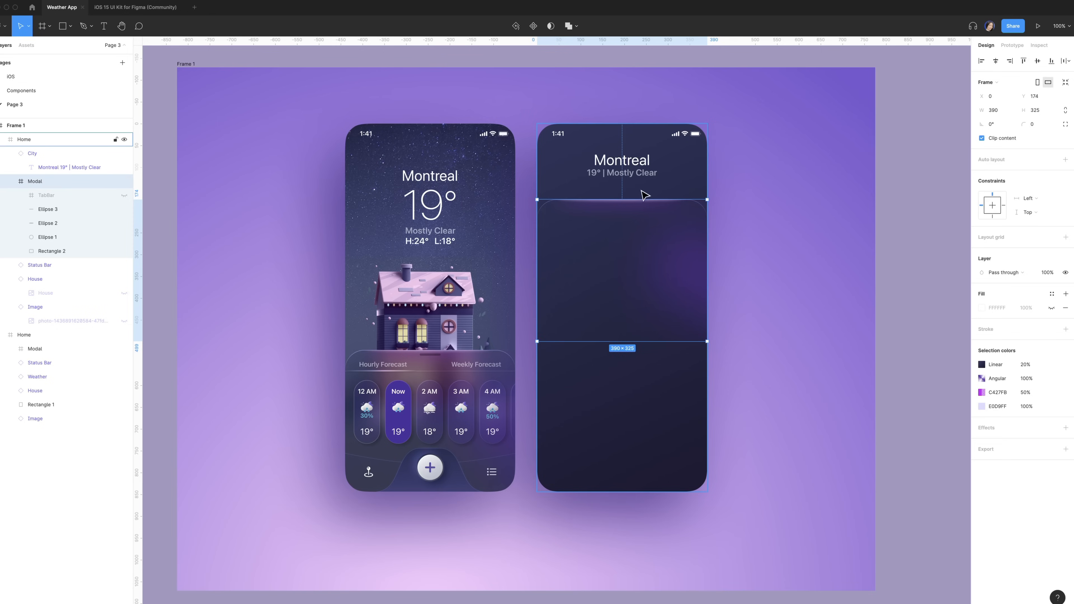
key(alt)
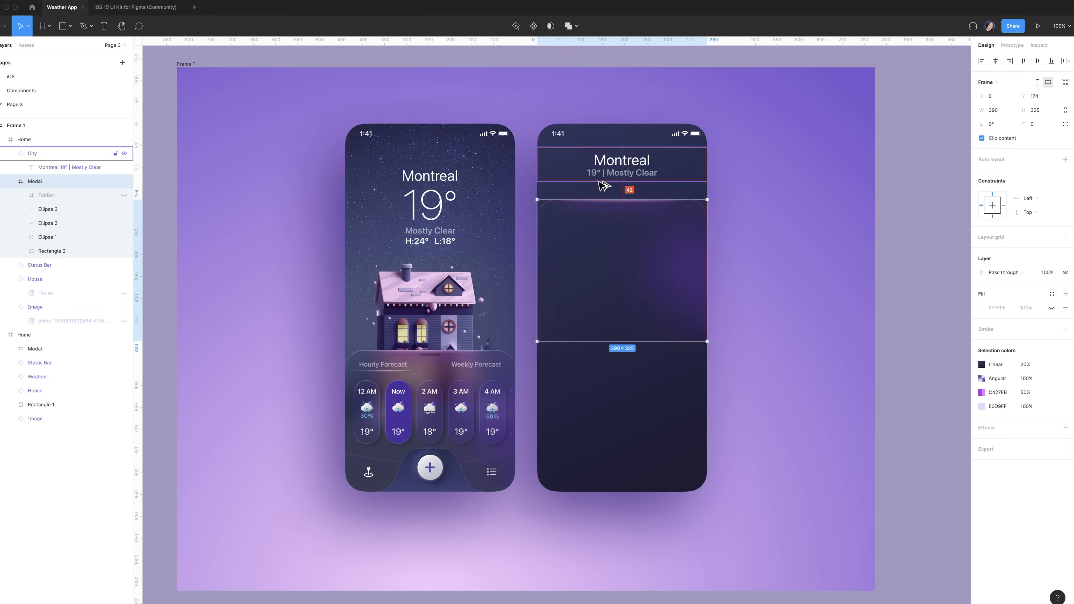
key(shift+Up)
key(shift+Up)
key(shift+Up)
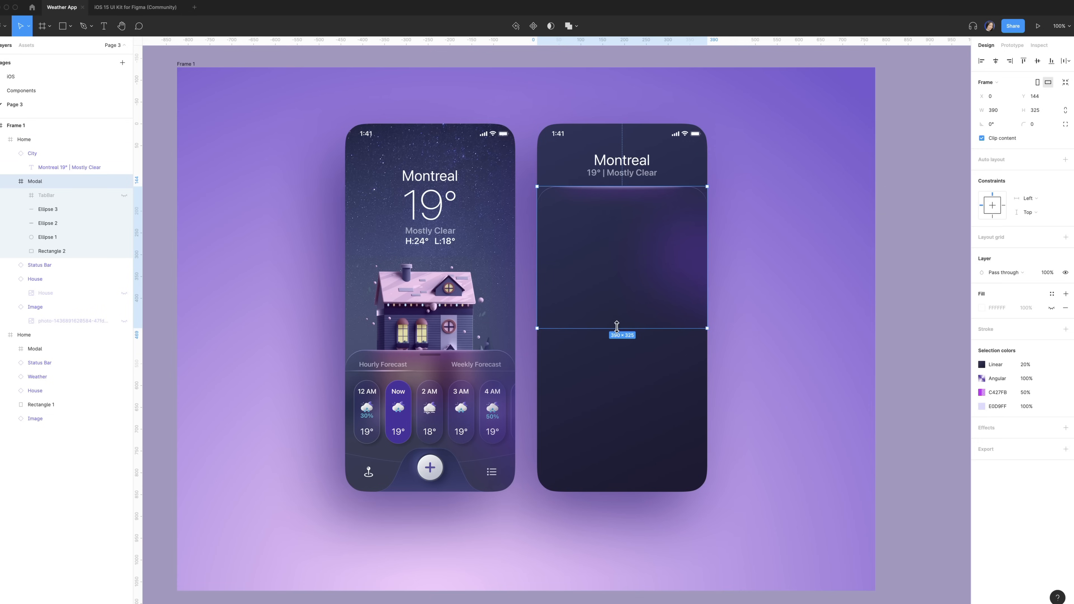
drag(616, 326, 641, 492)
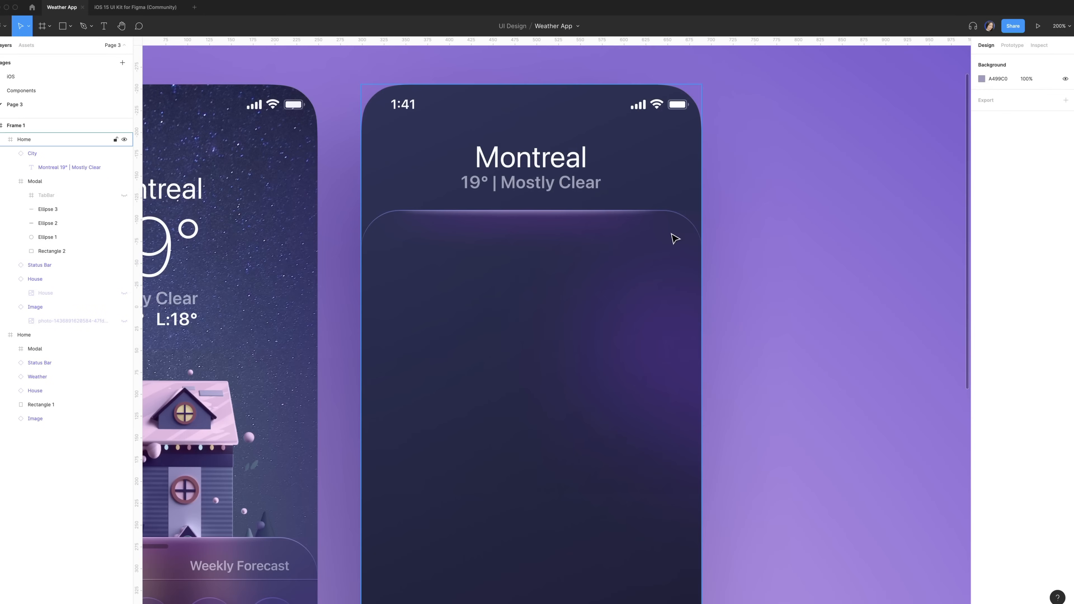
Step: Hide the Rectangle 2 background shape in the duplicated screen's Modal
super+click(671, 233)
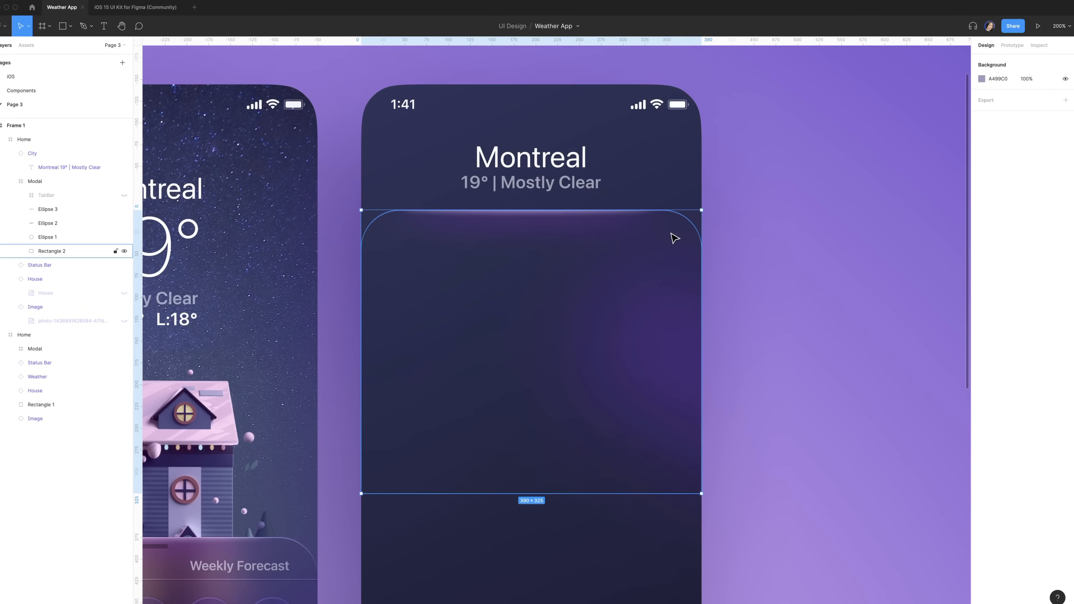
click(117, 251)
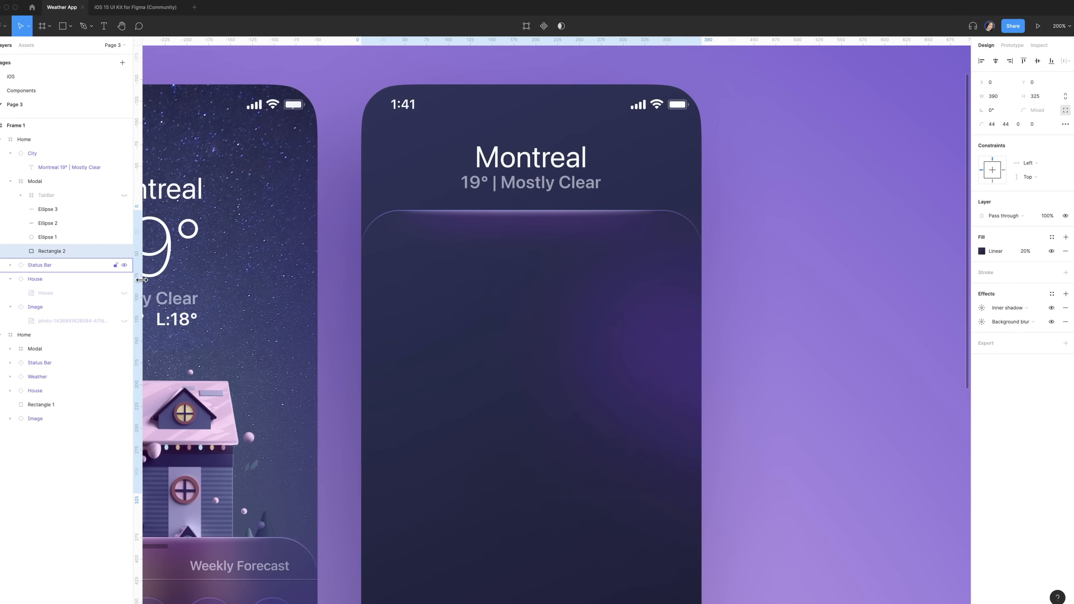
click(123, 250)
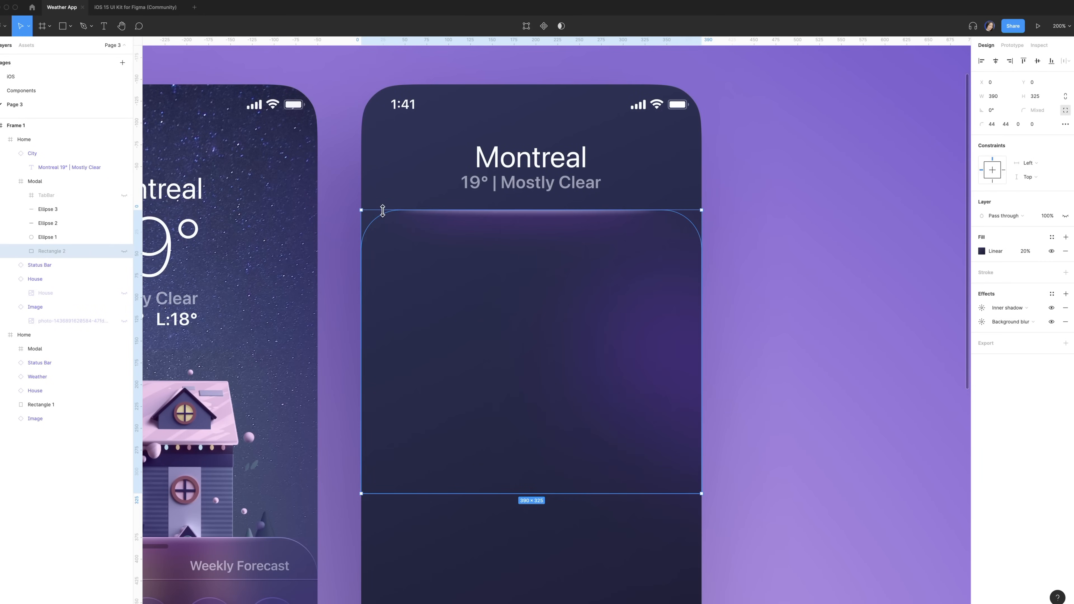
click(377, 194)
Step: Set Ellipse 3's fill opacity to 96%, its Y position to -11 and its height to 13
click(67, 208)
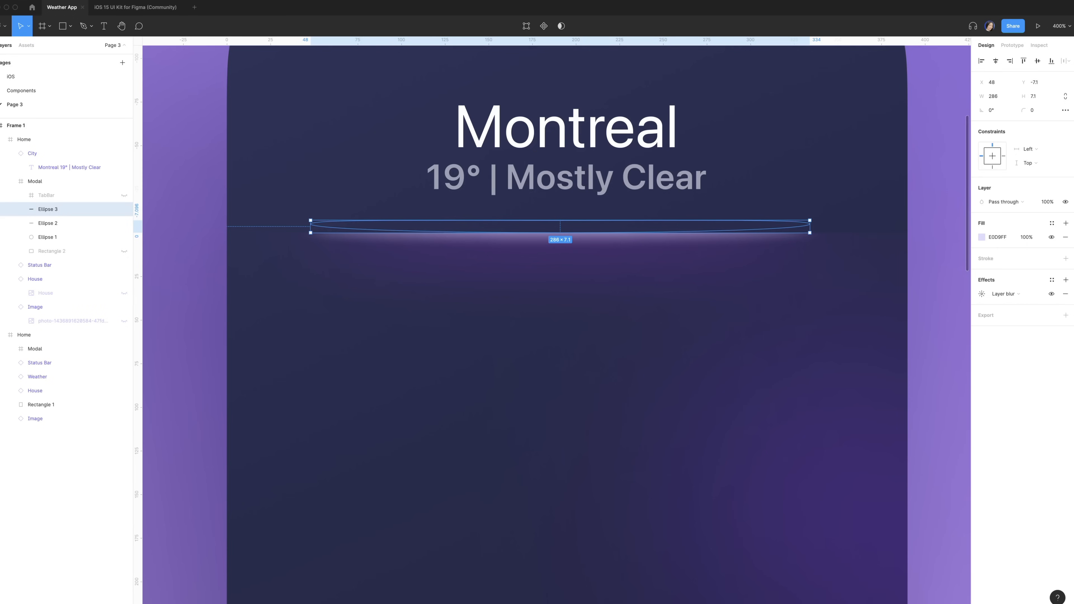
click(1026, 237)
key(Return)
click(1040, 83)
key(BackSpace)
text(1)
click(1035, 96)
text(1)
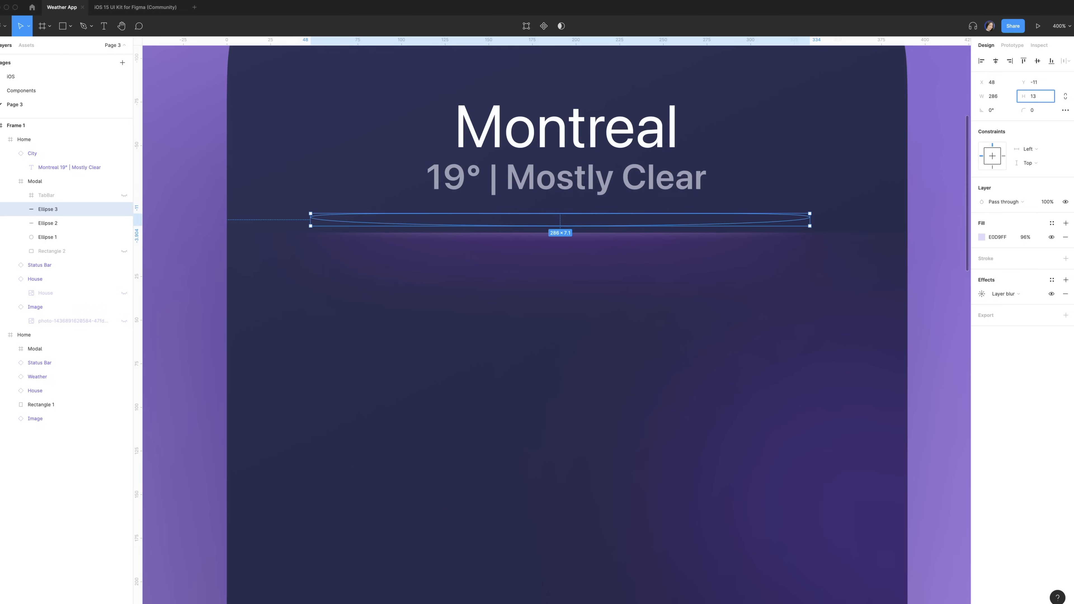
click(475, 414)
Step: Duplicate the Modal's Ellipse 1 glow and position the copy at X 43, Y 284
key(minus)
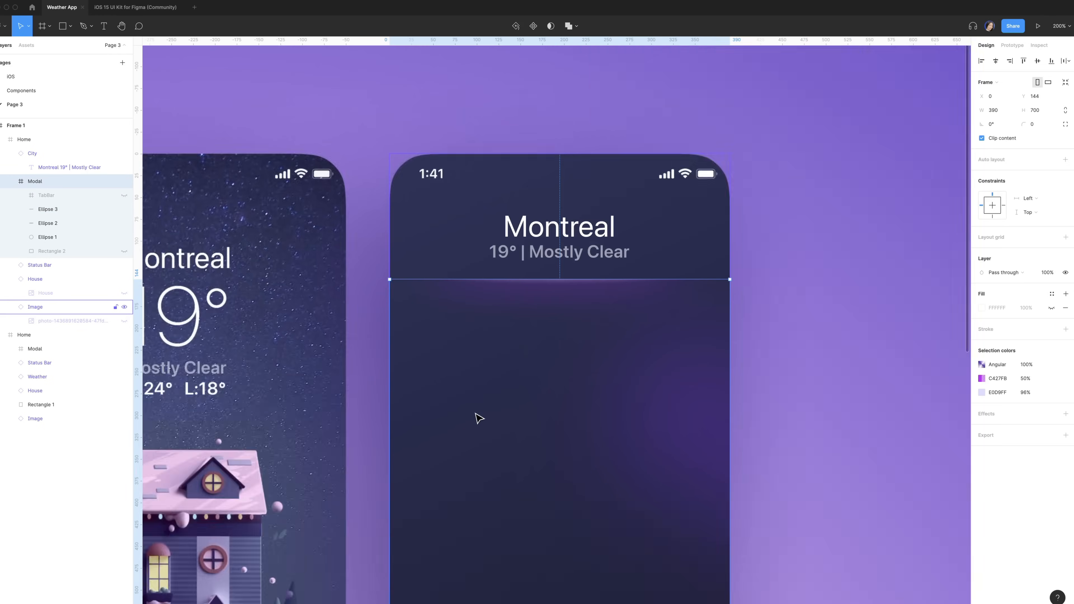
click(642, 331)
scroll(644, 331, down, 5)
scroll(653, 318, down, 2)
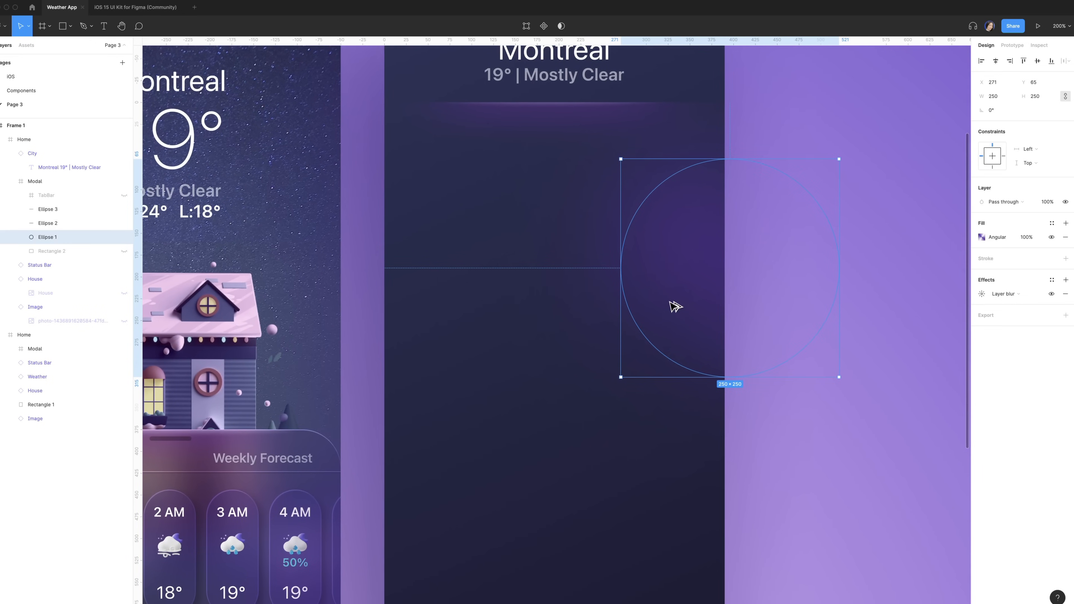
drag(676, 306, 515, 470)
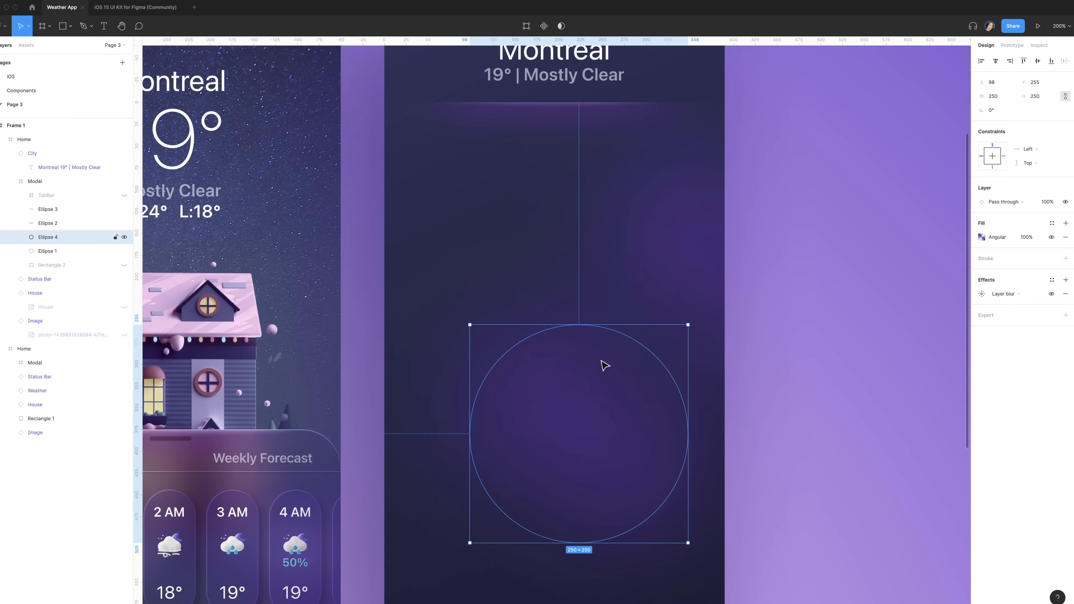
click(1005, 84)
text(43)
key(Tab)
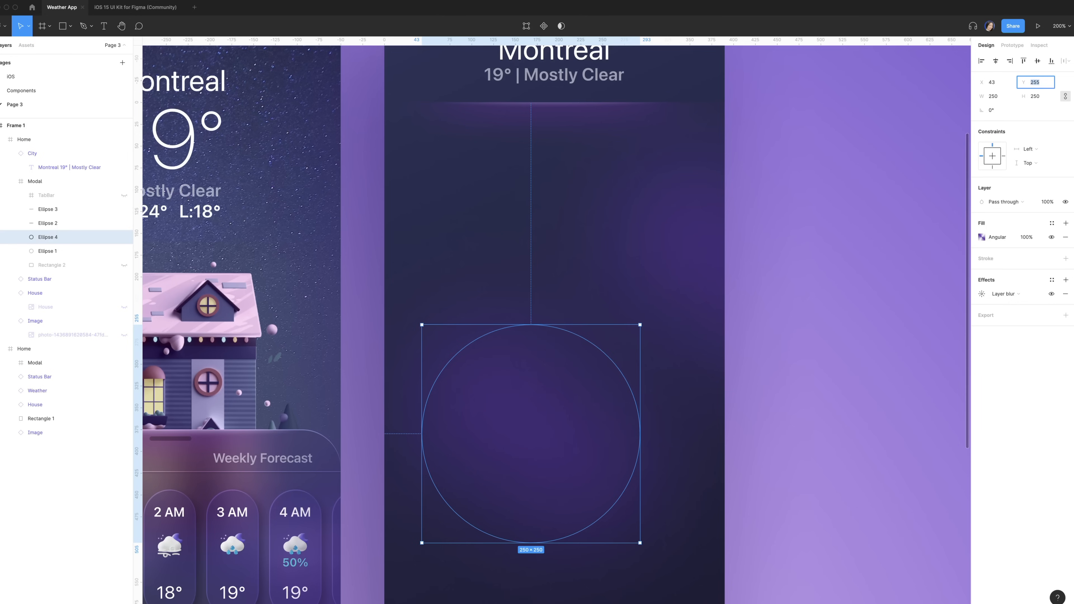
text(284)
key(Return)
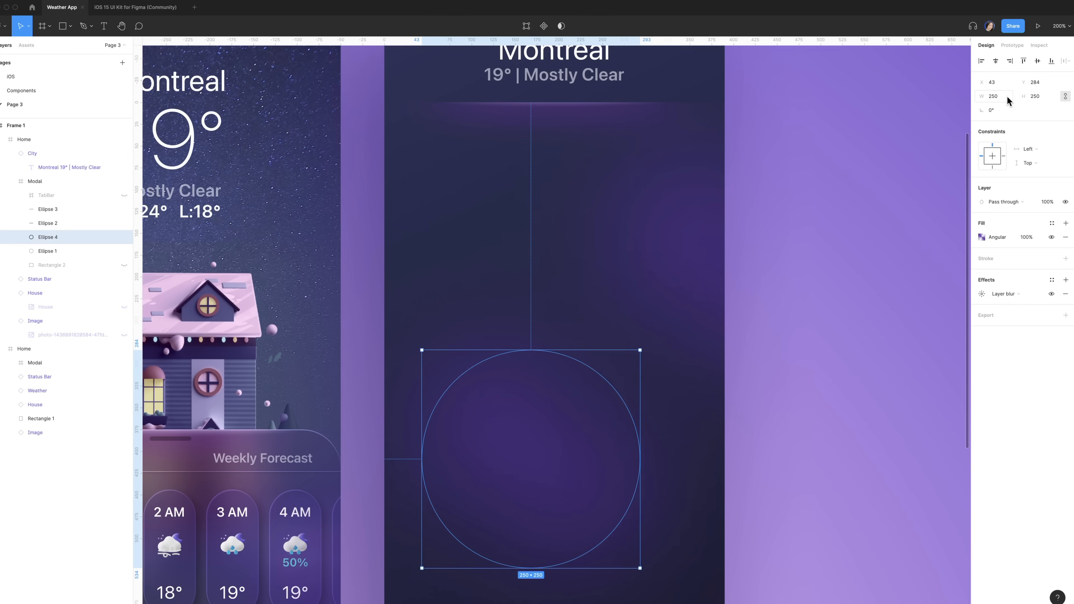
Step: Resize the copied Ellipse 4 glow to 425 × 425 and set its layer blur to 200
click(1006, 97)
text(425)
key(Return)
scroll(550, 321, down, 2)
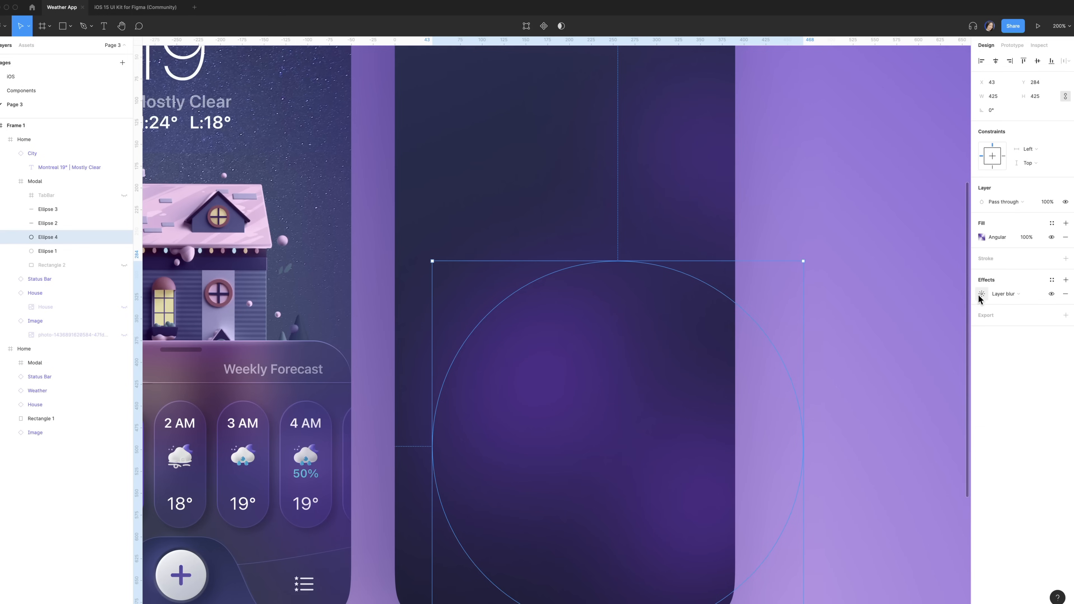
click(981, 294)
text(2)
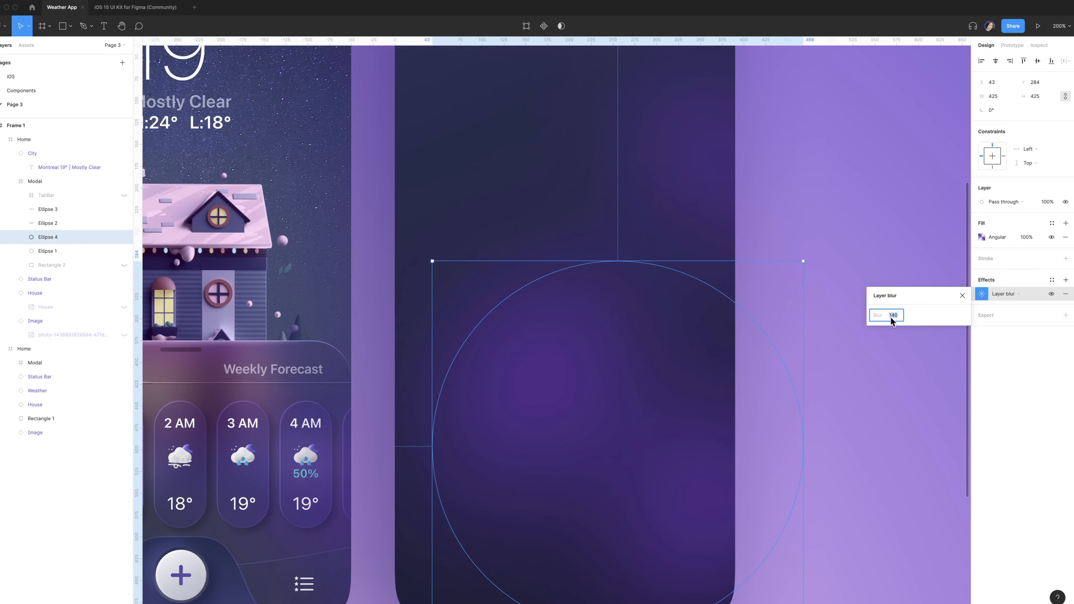
text(00)
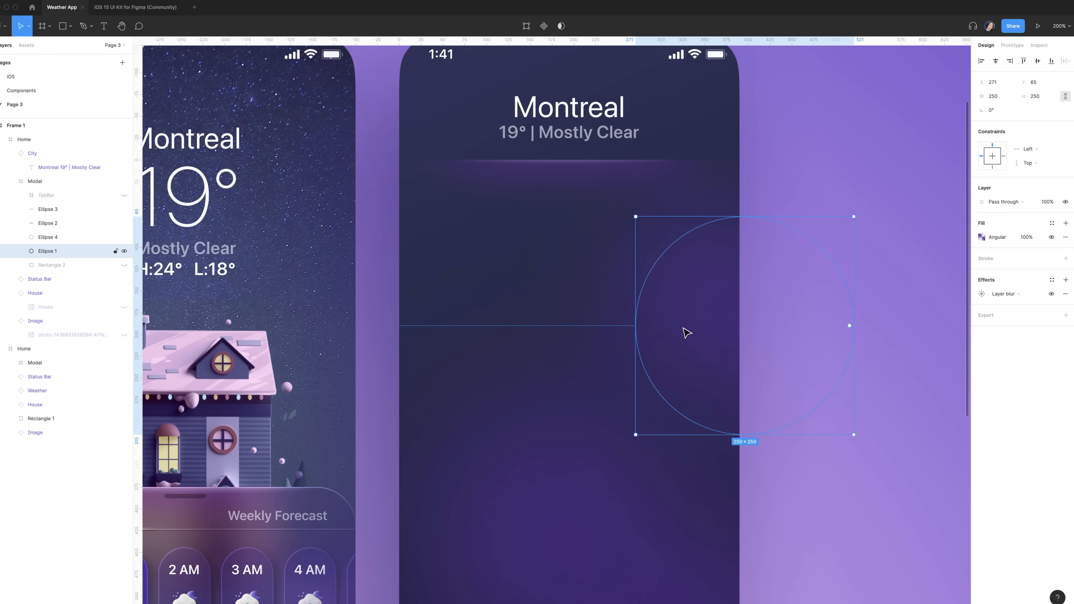
Step: Duplicate the Ellipse 1 glow again towards the Modal's upper left and resize the copy to 352 × 352
drag(673, 331, 524, 278)
click(1001, 100)
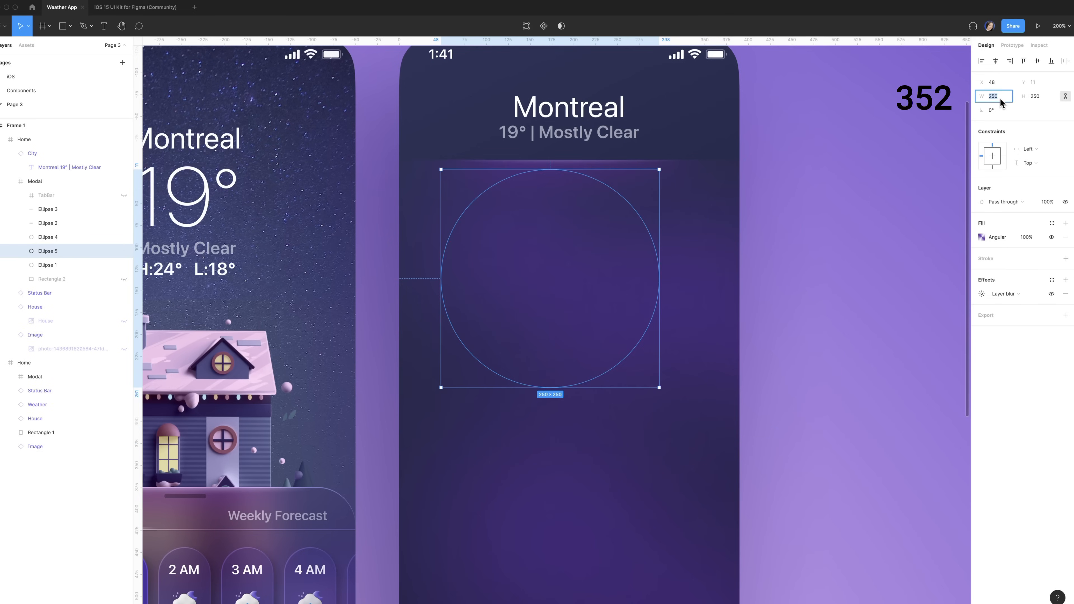
text(352)
key(Return)
Step: Position the new 352 × 352 ellipse at X 0, Y 80 within the Modal
click(994, 85)
text(19)
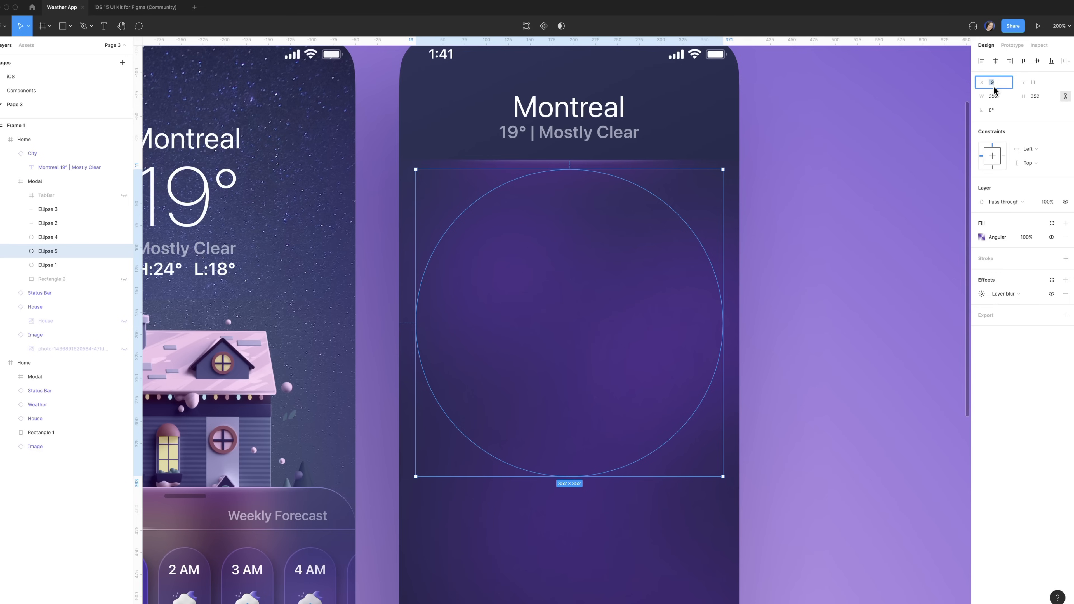
text(0)
key(Tab)
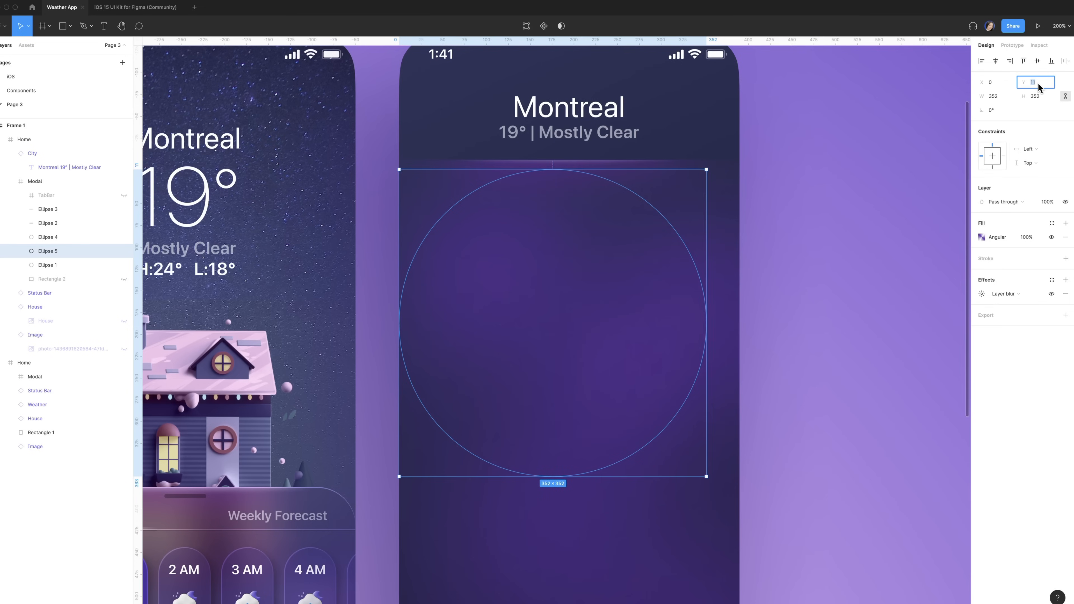
text(80)
key(Return)
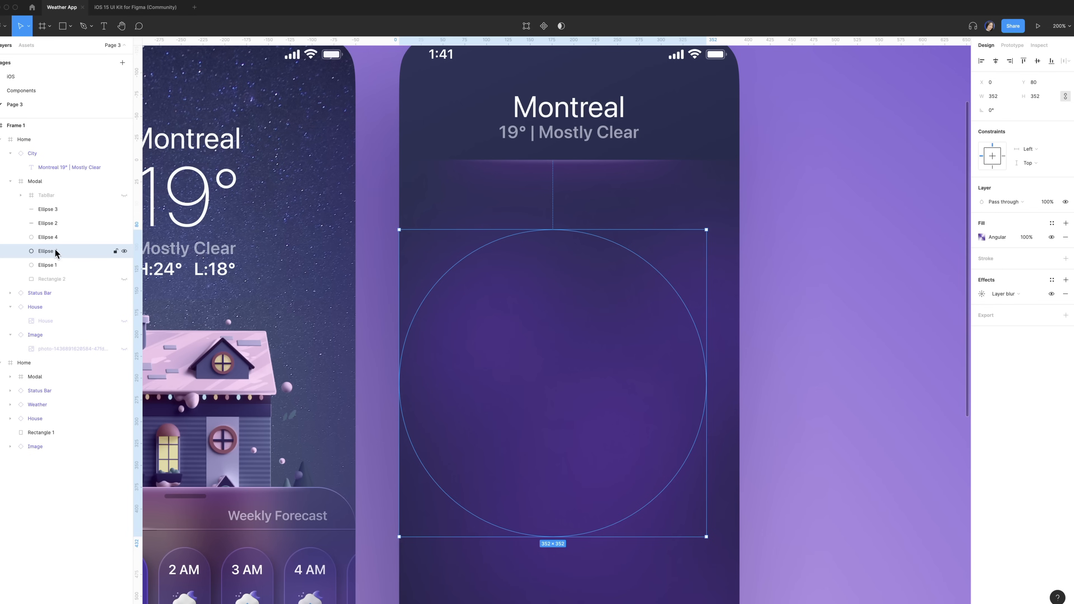
Step: Move Ellipse 5 out of the Modal to directly beneath it in the layer order, and shift it higher on the screen
drag(50, 253, 31, 282)
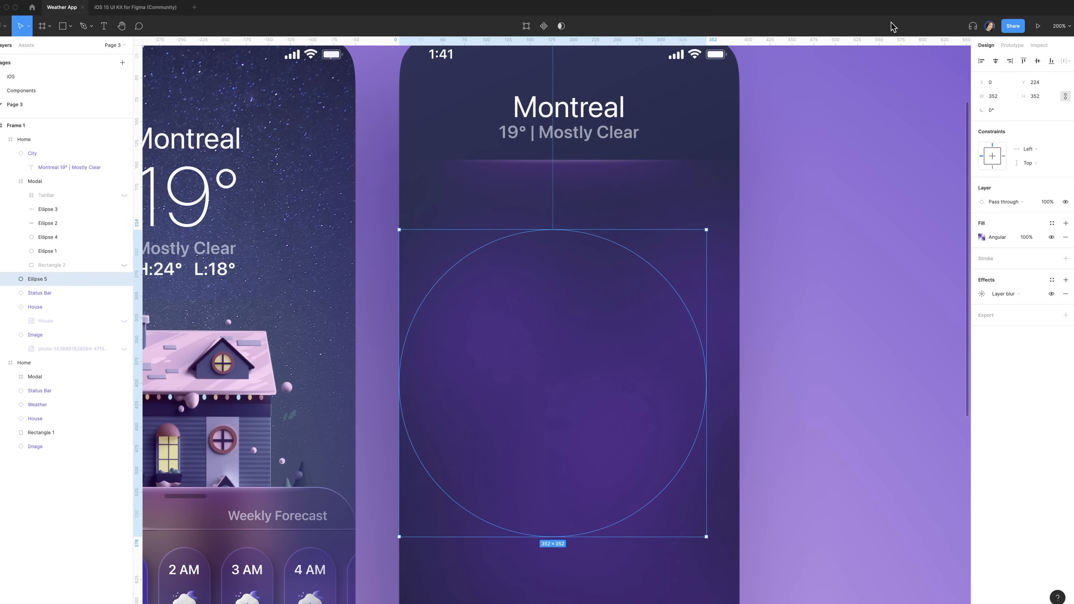
click(1035, 85)
scroll(604, 206, up, 2)
Step: Add the Home Indicator frame at the Modal's top edge and rename it Indicator
click(604, 206)
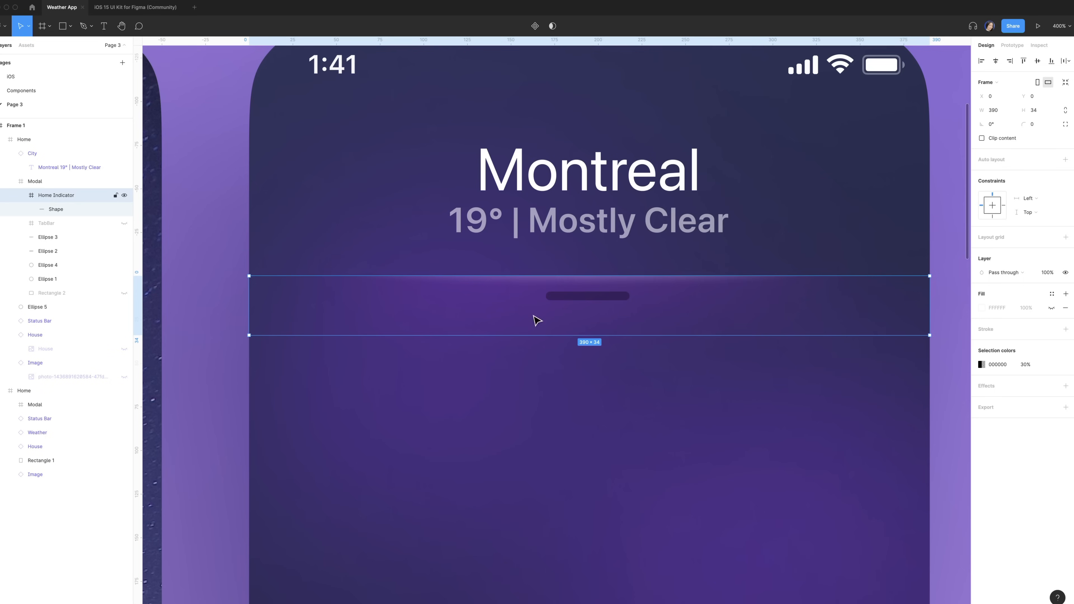
click(536, 368)
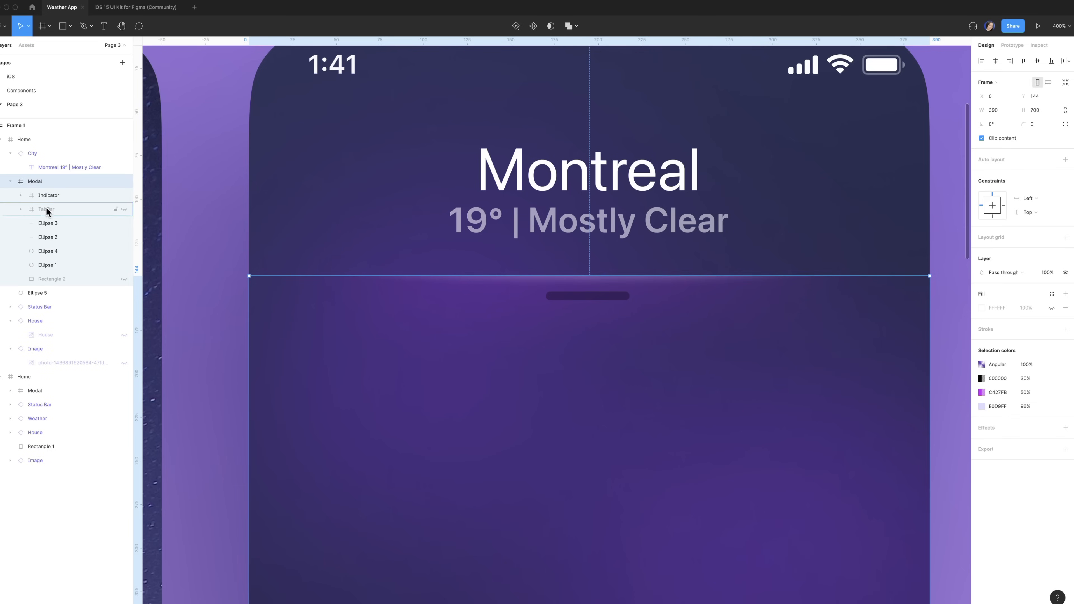
Step: Draw a horizontal line along the top of the Indicator frame and set its width to 390
click(58, 195)
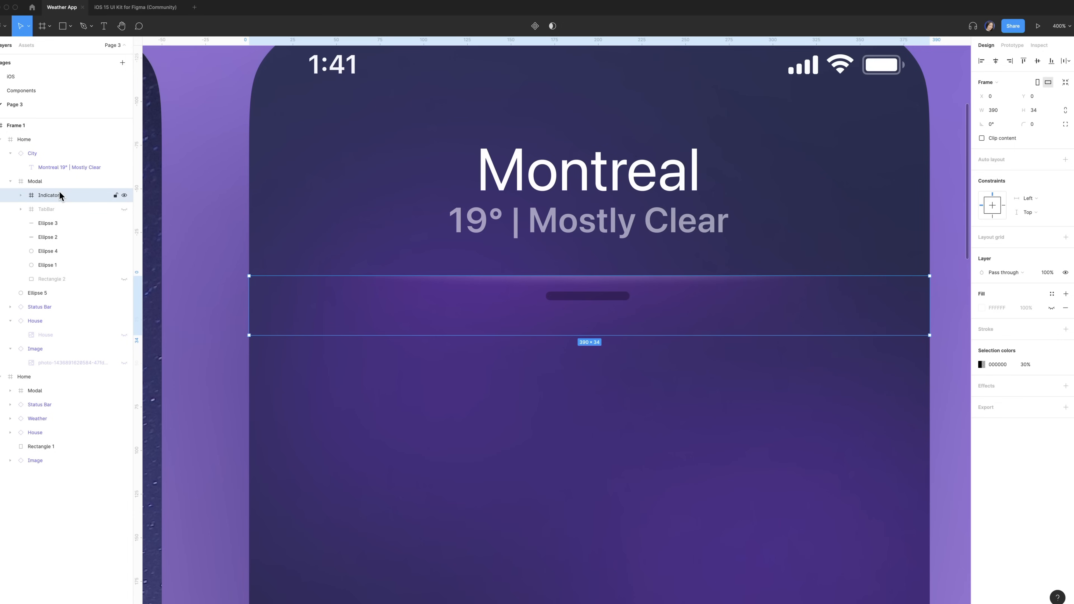
key(l)
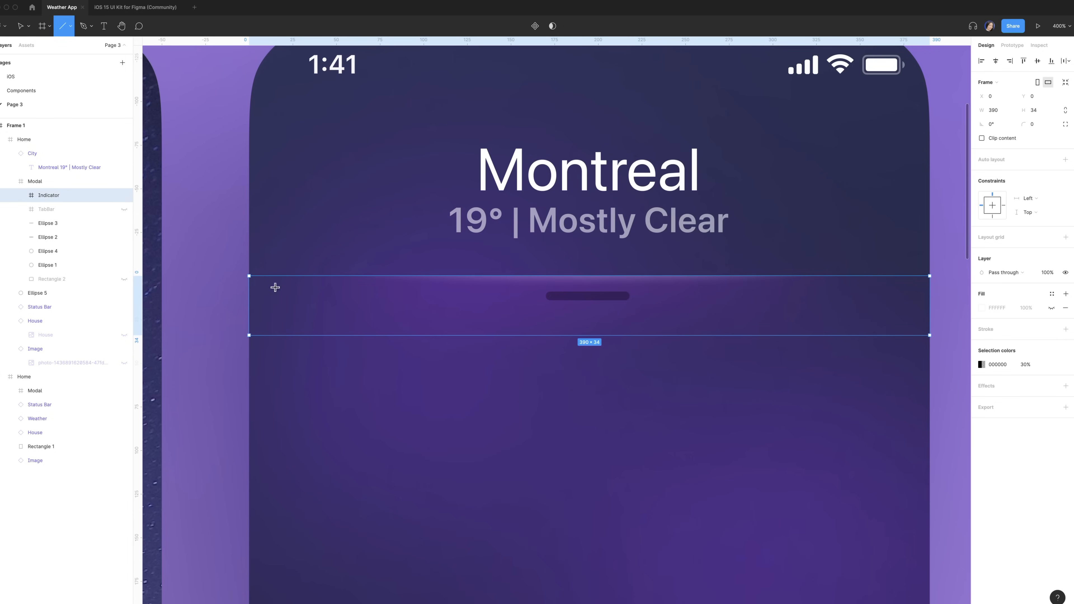
mouse_move(251, 277)
mouse_down()
mouse_move(903, 276)
mouse_move(927, 261)
mouse_up()
click(1002, 98)
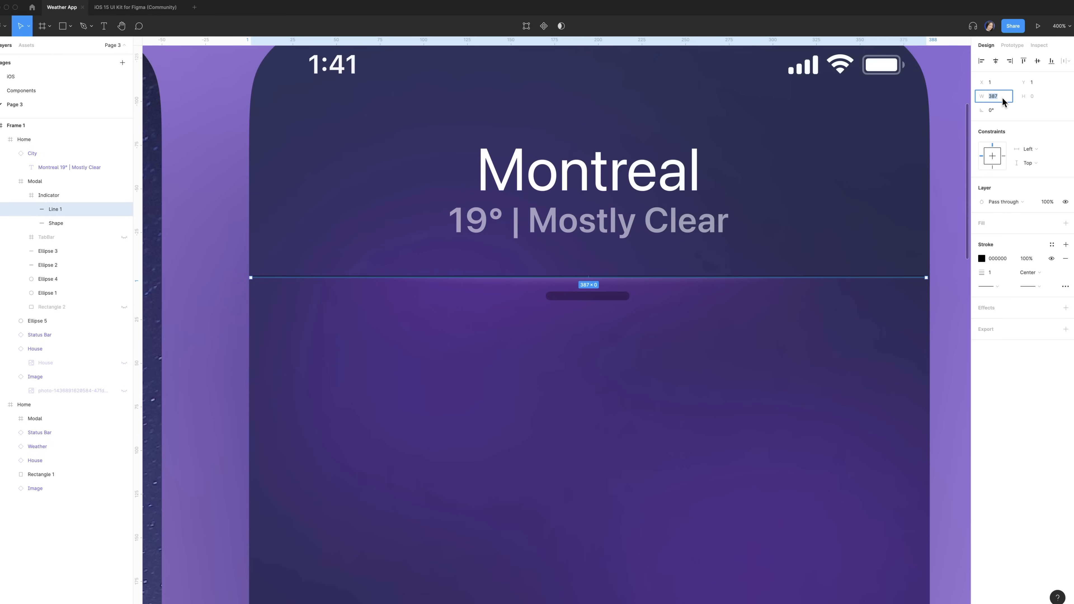
text(390)
key(Return)
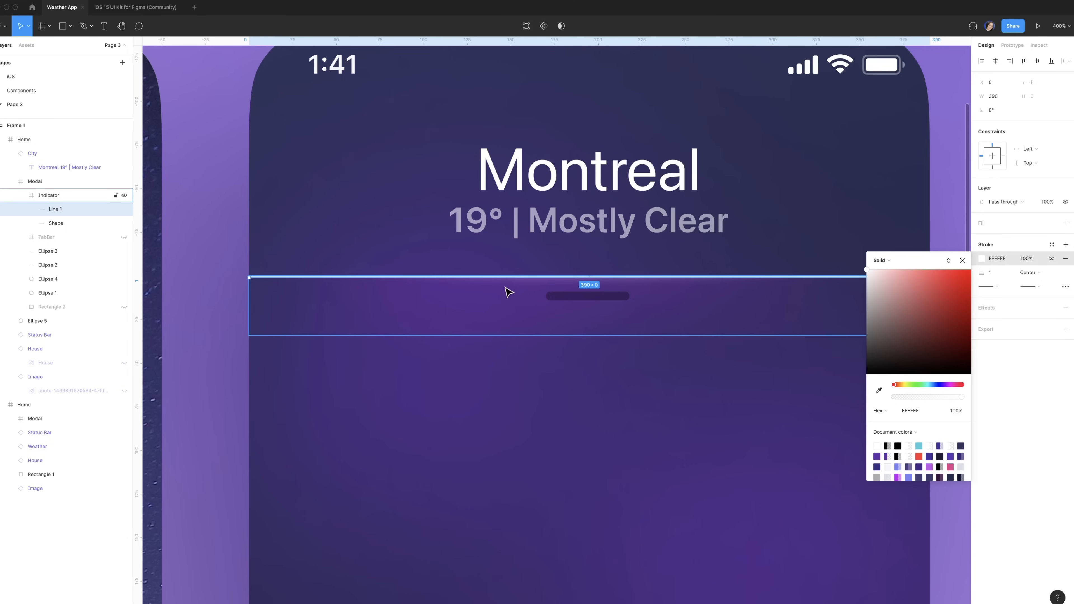
Step: Give Line 1 a white linear gradient stroke running horizontally across the line's full width
click(895, 260)
click(892, 270)
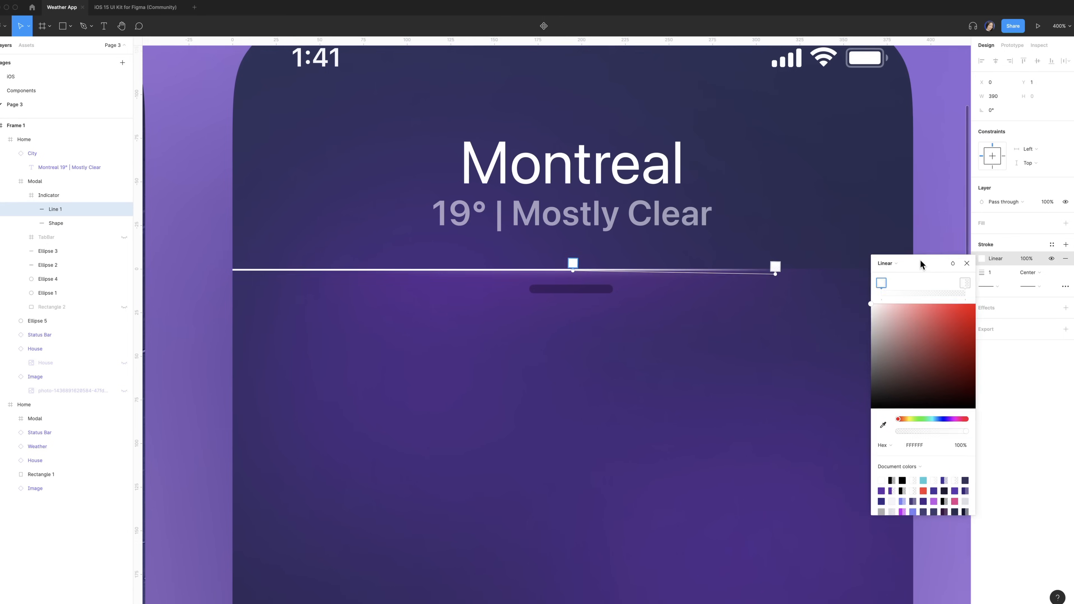
drag(920, 263, 985, 288)
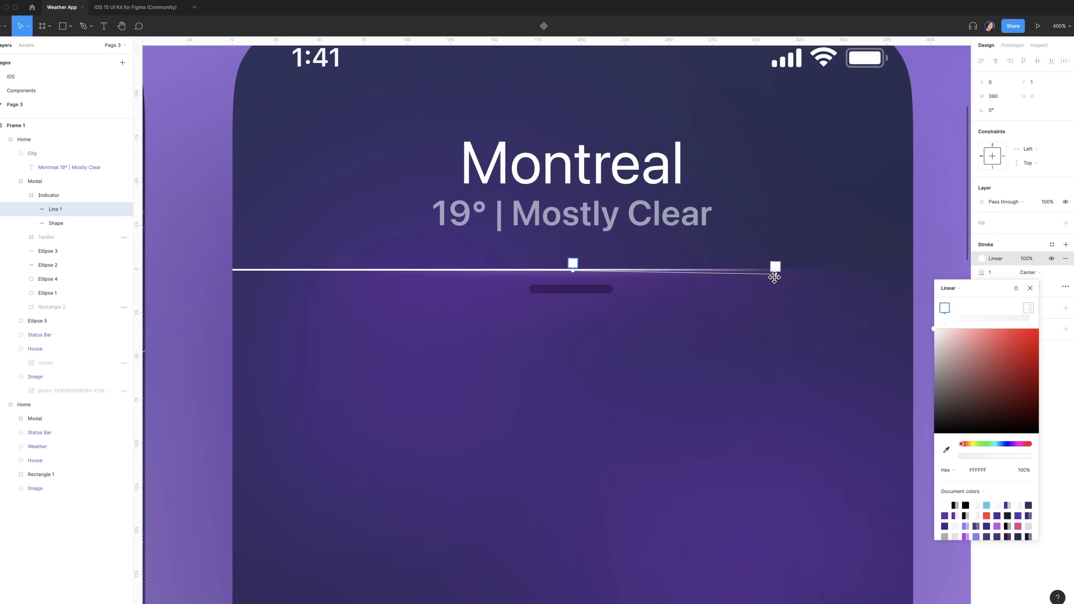
drag(774, 273, 910, 271)
drag(572, 270, 234, 271)
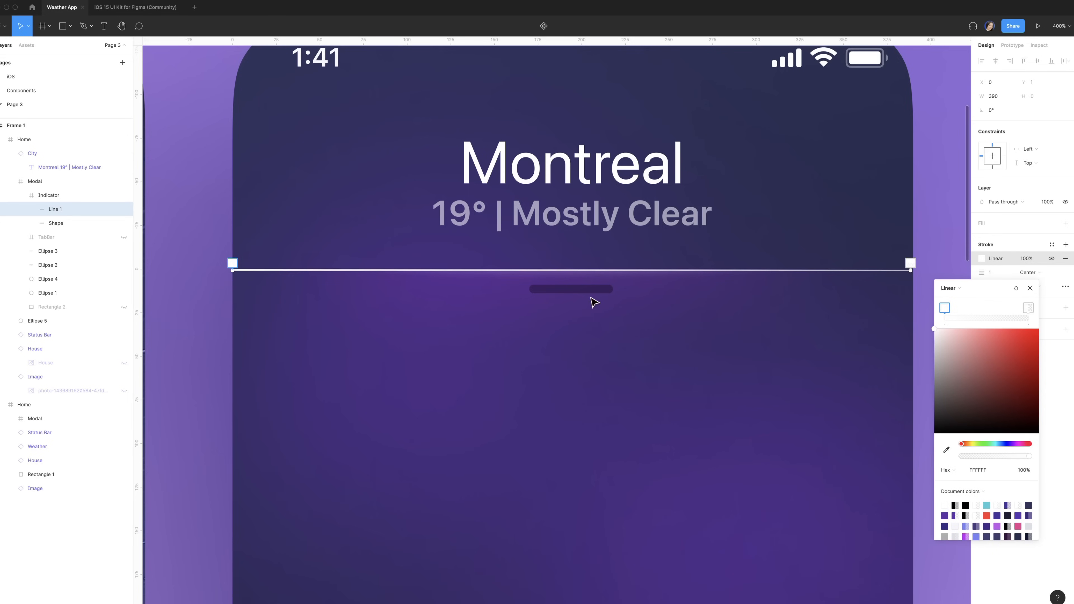
Step: Add a fully opaque white stop at the gradient's centre and move the two 0% outer stops inward from the line's ends
drag(544, 270, 570, 264)
drag(1009, 459, 1048, 461)
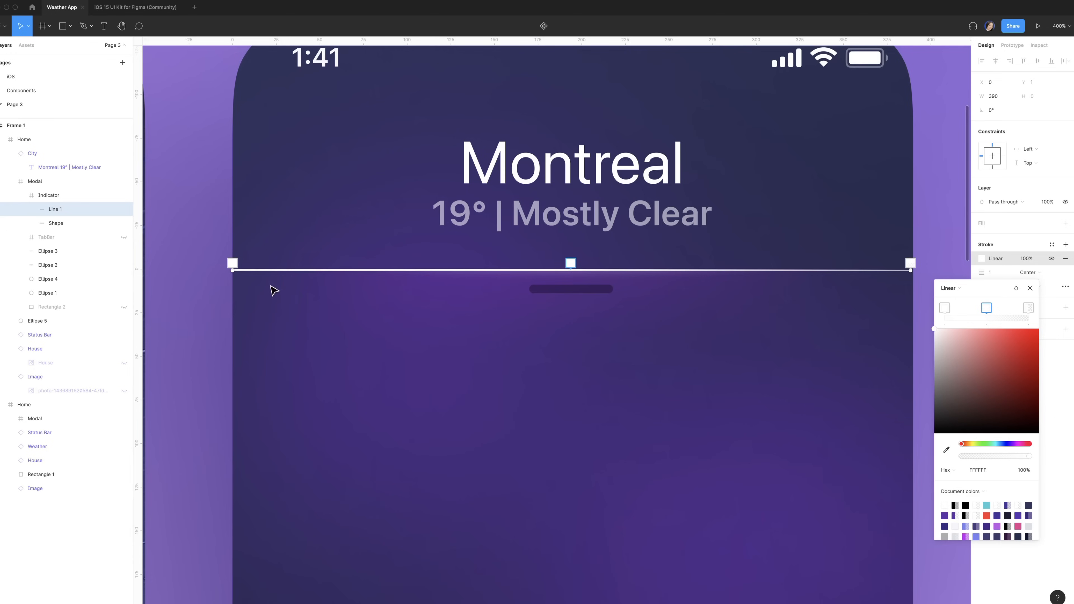
click(242, 269)
mouse_move(242, 270)
mouse_down()
mouse_move(234, 268)
mouse_move(407, 267)
mouse_move(295, 263)
mouse_up()
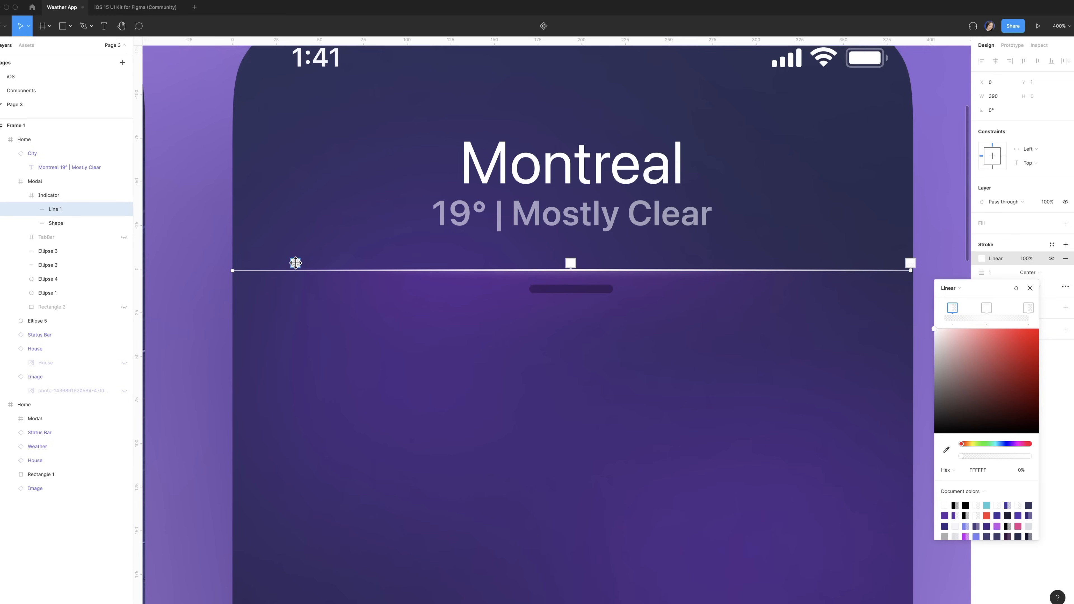
click(910, 263)
drag(910, 263, 842, 277)
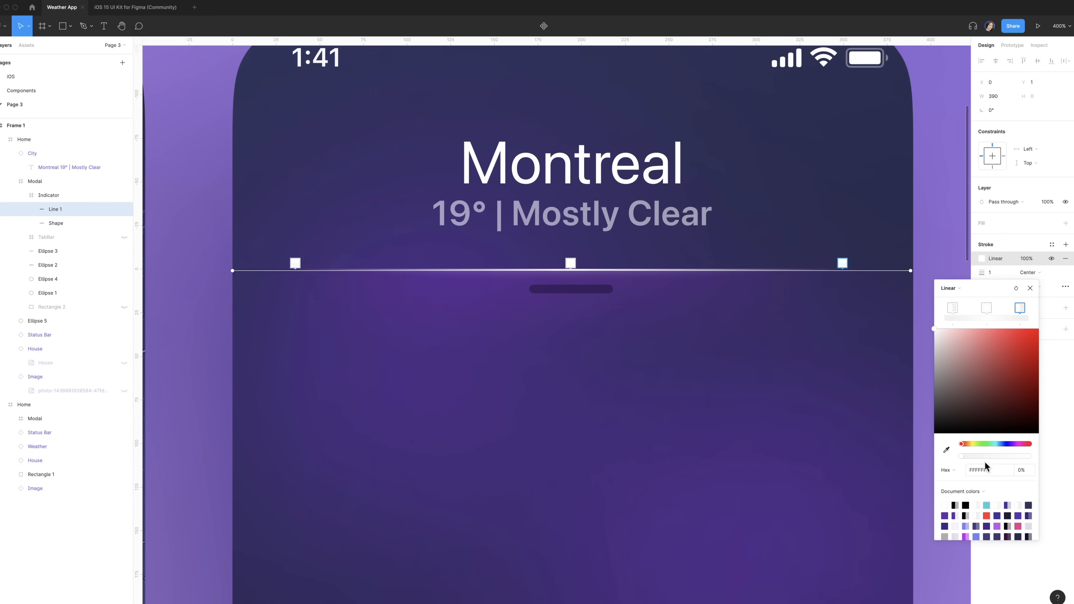
Step: Set the blend mode of Line 1's gradient stroke to Overlay
click(1016, 289)
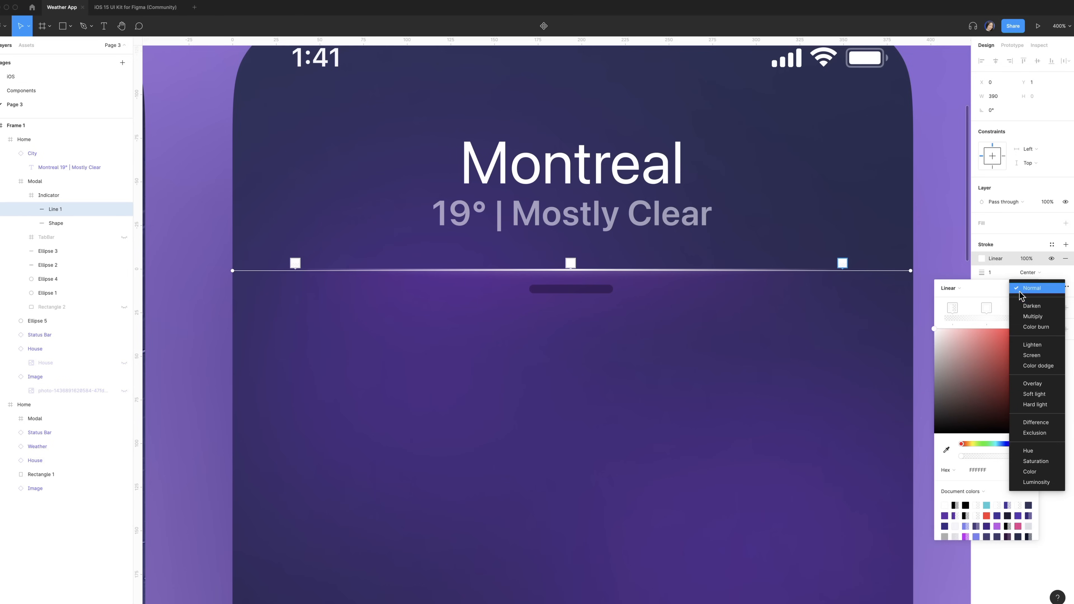
click(1054, 388)
click(224, 401)
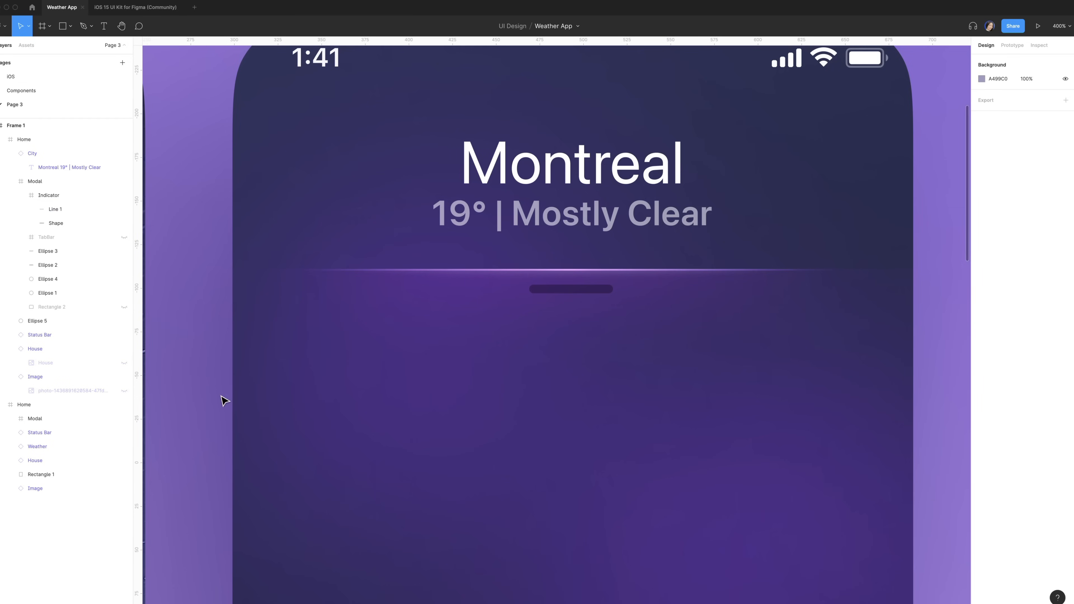
Step: Insert the Medium Widget air quality component into the Modal just below the indicator
key(minus)
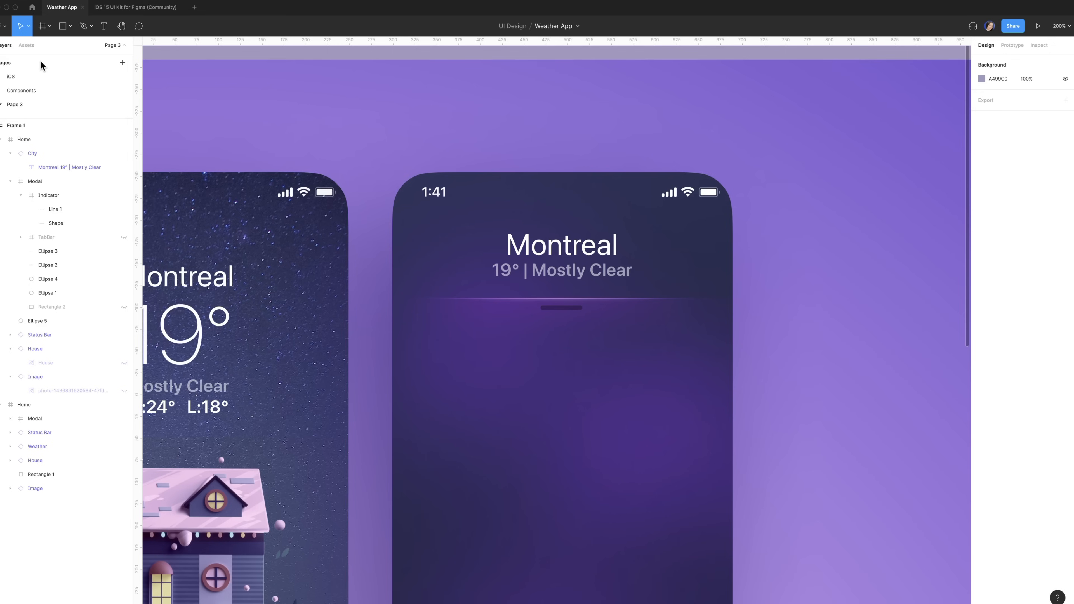
click(26, 45)
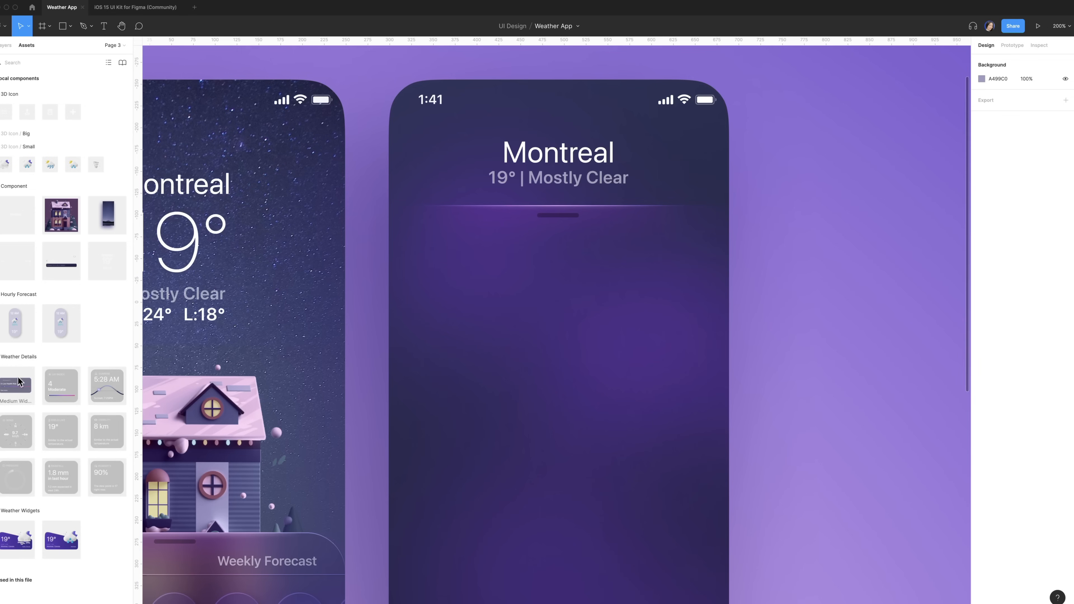
drag(17, 386, 561, 328)
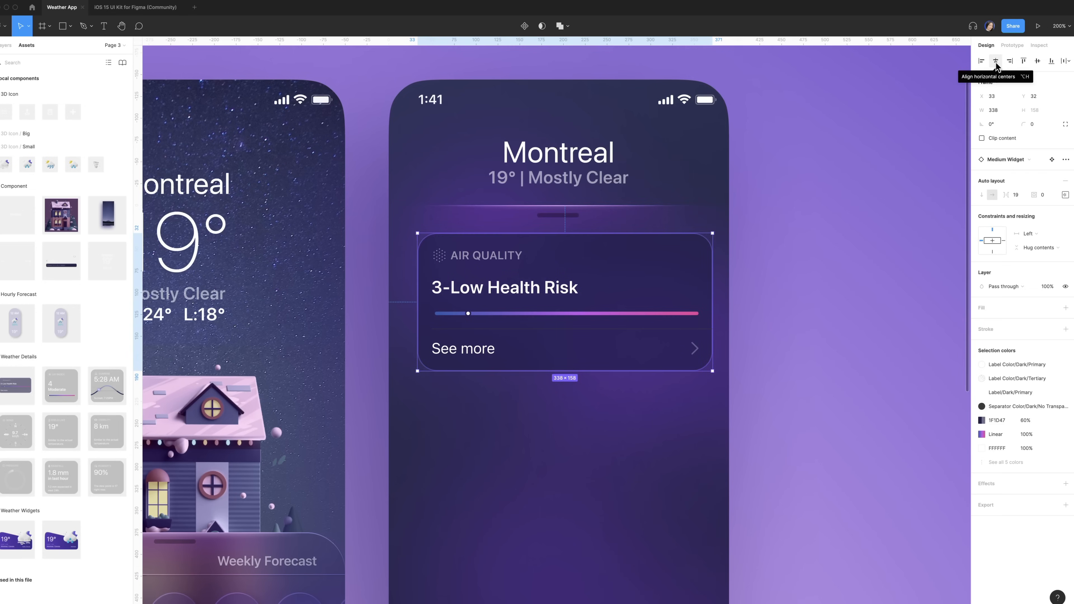
Step: Centre the air quality widget horizontally, lower it slightly, and add the UV INDEX and SUNRISE widgets side by side beneath it
click(996, 62)
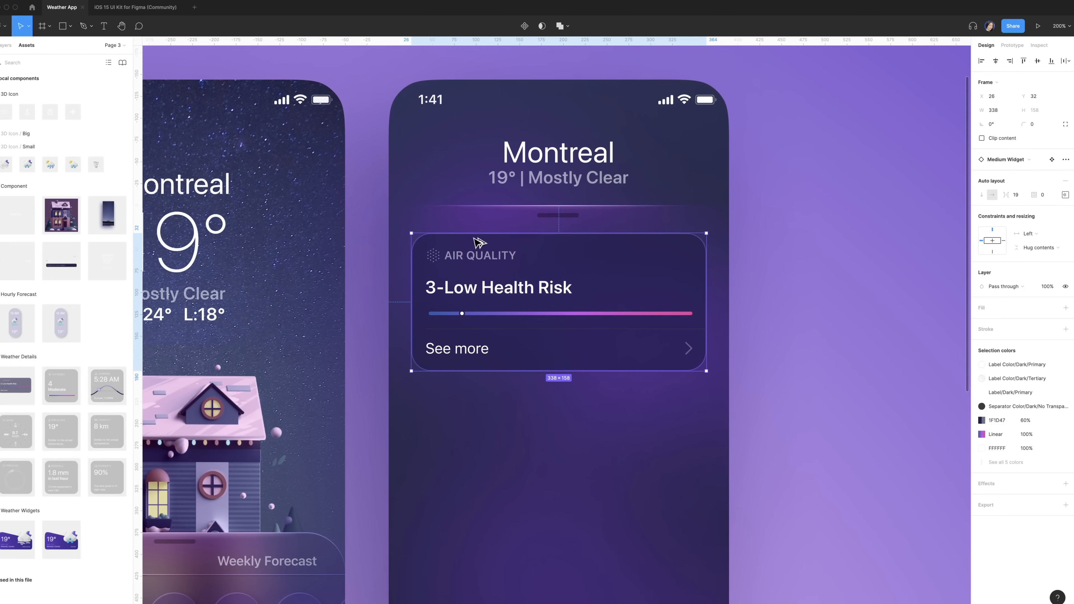
mouse_move(410, 235)
mouse_down()
mouse_move(398, 237)
mouse_move(407, 240)
mouse_up()
drag(107, 384, 639, 436)
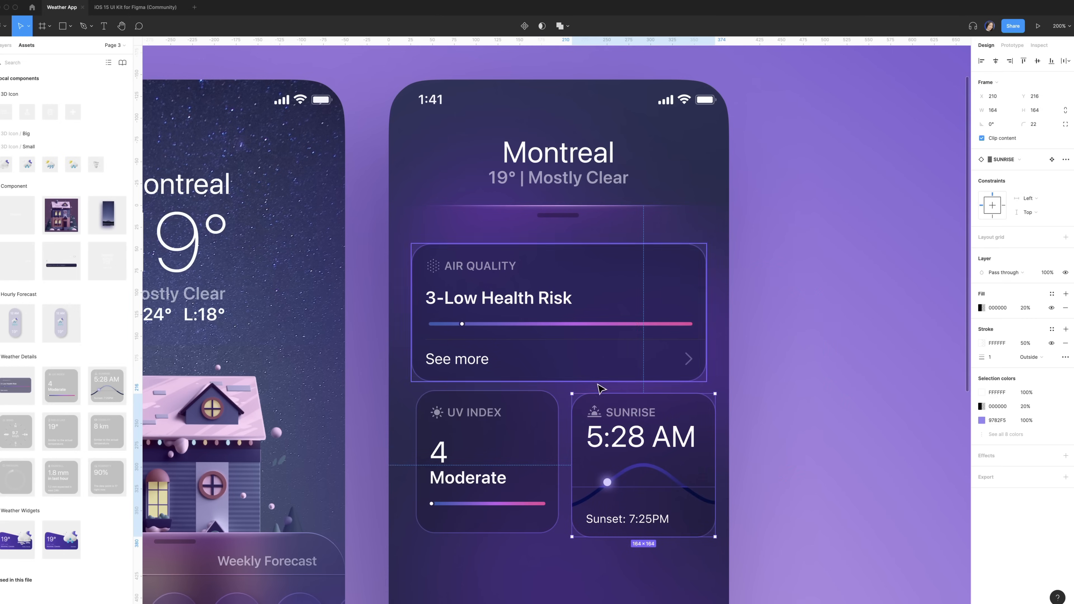
Step: Nudge the SUNRISE widget to Y 212, level with UV INDEX, and shift it to line up with the air quality widget's right edge
key(alt)
key(Up)
key(Up)
key(Up)
key(Up)
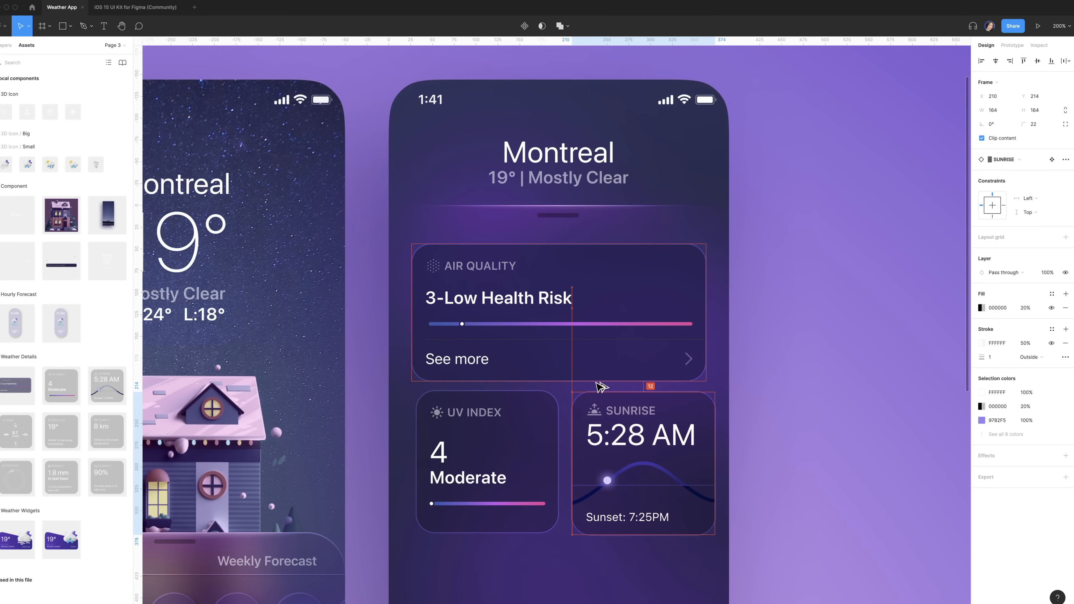
key(Left)
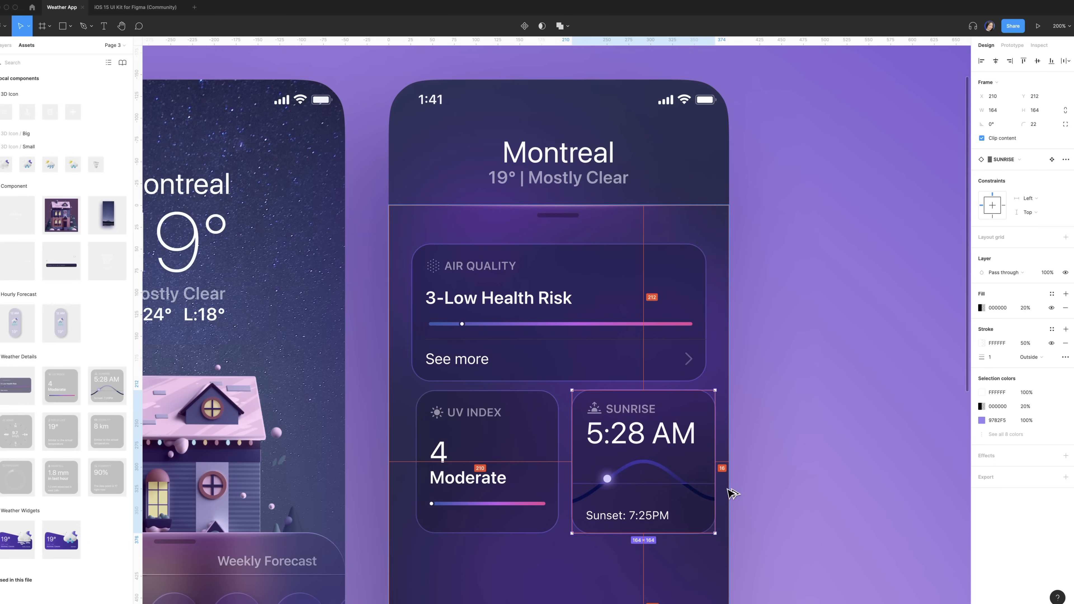
key(Left)
key(Left)
key(Left)
key(Left)
key(Left)
key(Left)
key(Left)
key(Left)
key(Left)
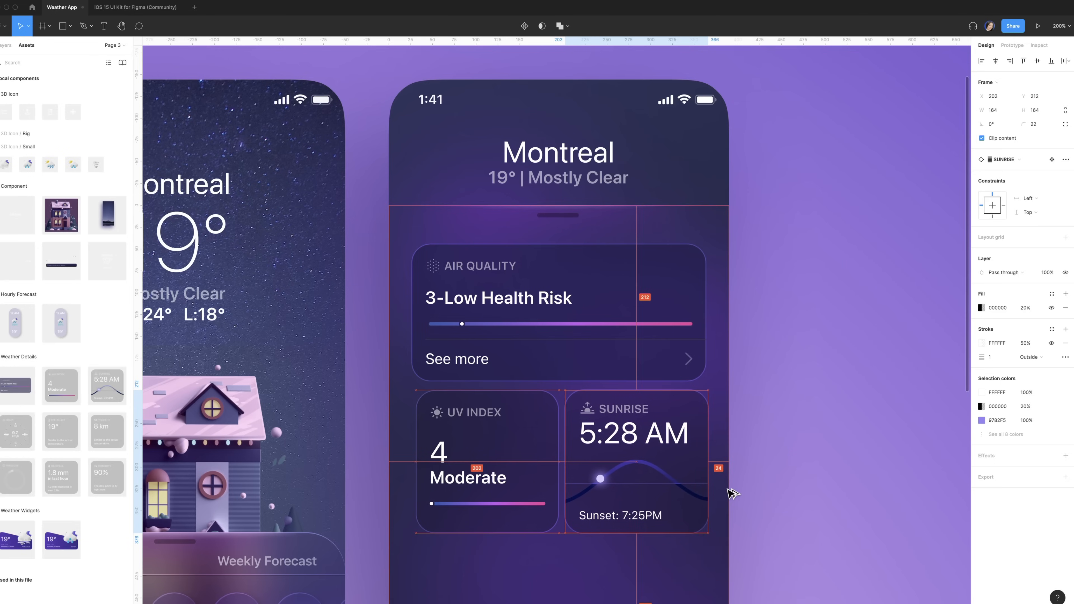
Step: Nudge the UV INDEX widget to X 26 so it lines up with the air quality widget's left edge
click(487, 448)
key(Left)
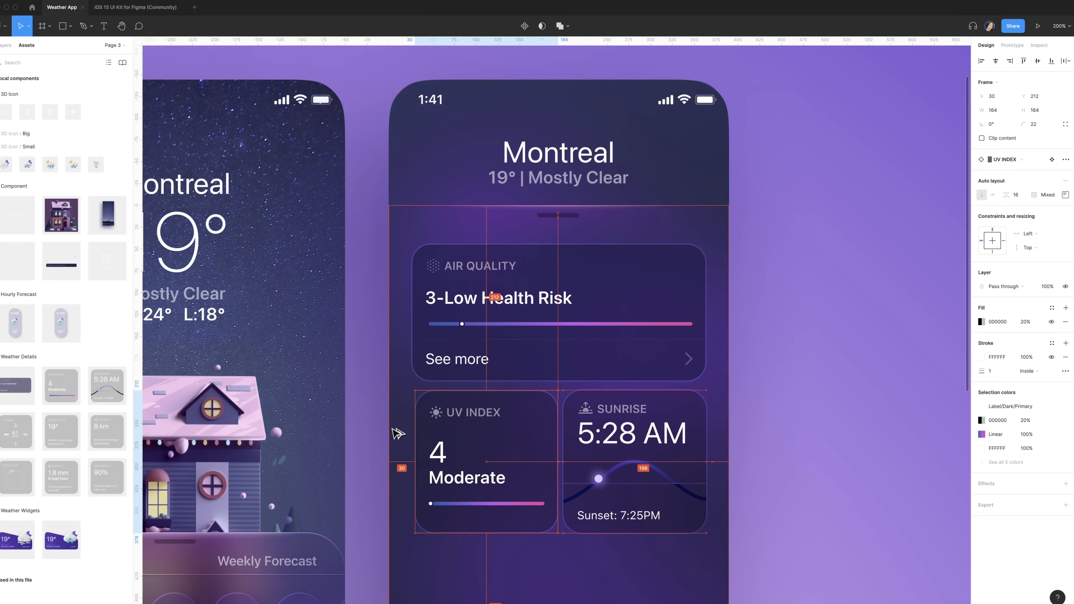
key(Left)
key(Left)
key(Left)
key(Left)
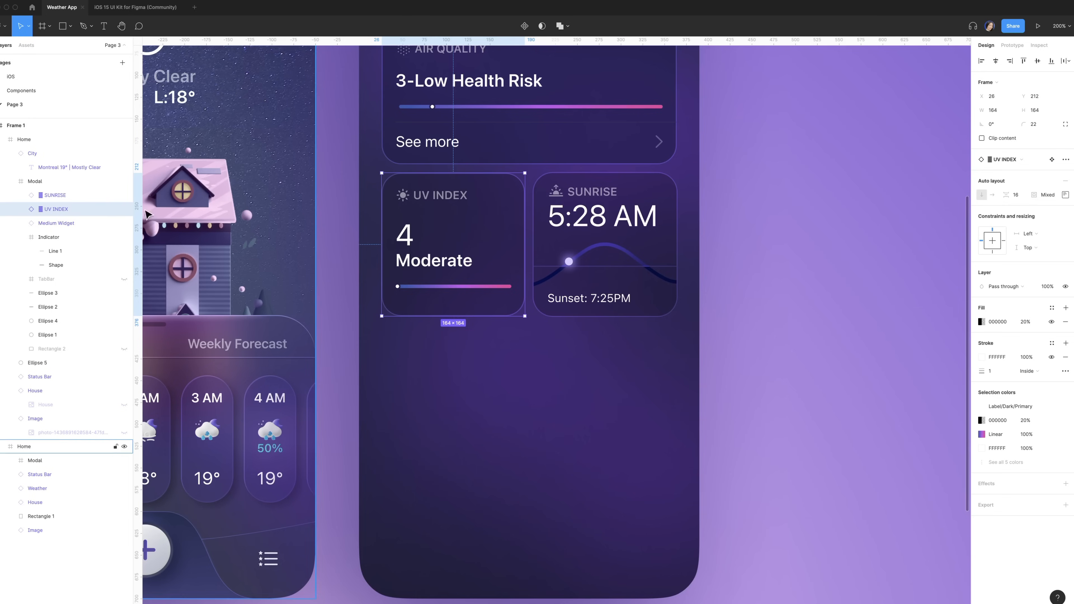
Step: Wrap the UV INDEX and SUNRISE widgets in a horizontal auto layout frame and duplicate that frame
shift+click(65, 194)
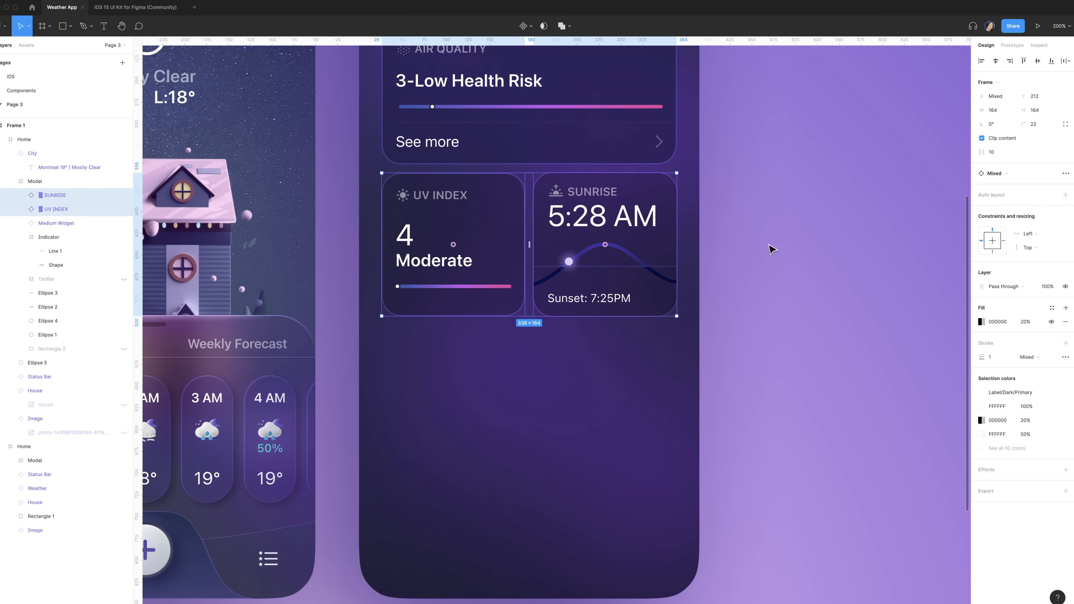
click(1065, 195)
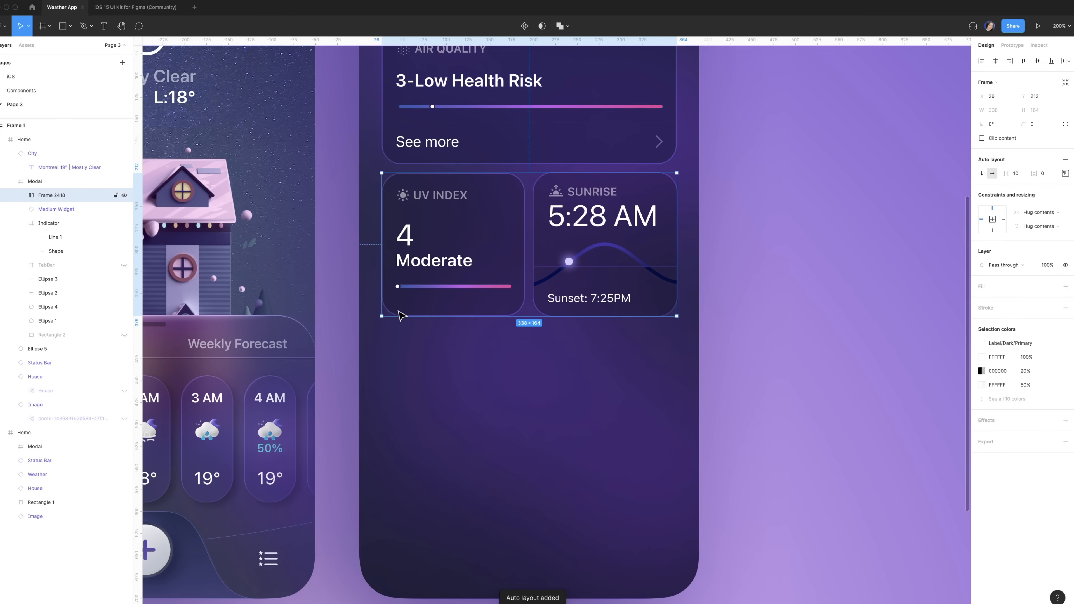
key(ctrl+d)
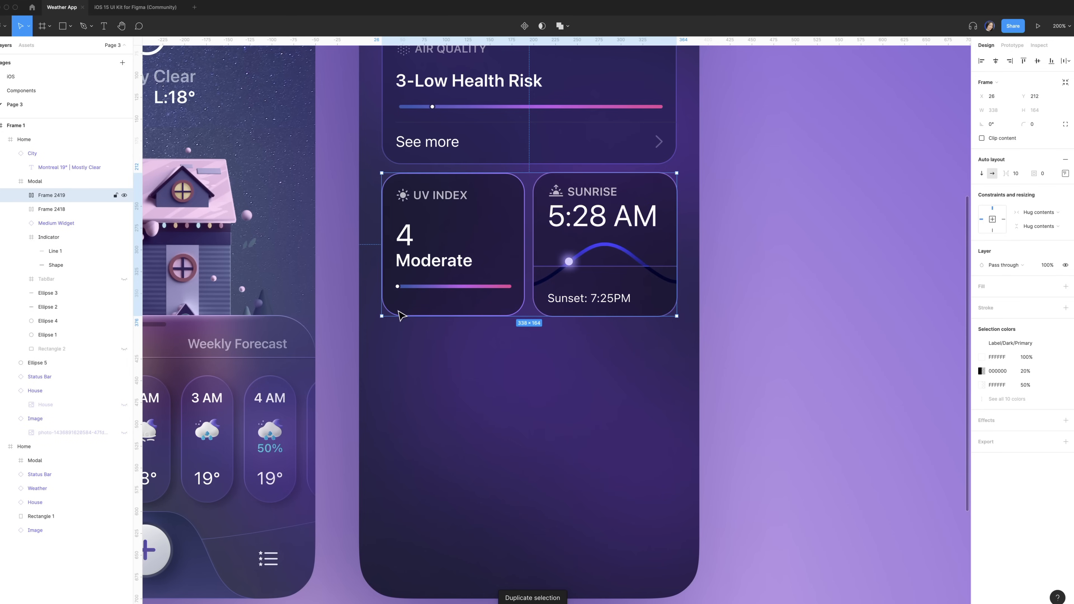
Step: Wrap both widget rows in a vertical auto layout with an item spacing of 10
shift+click(66, 207)
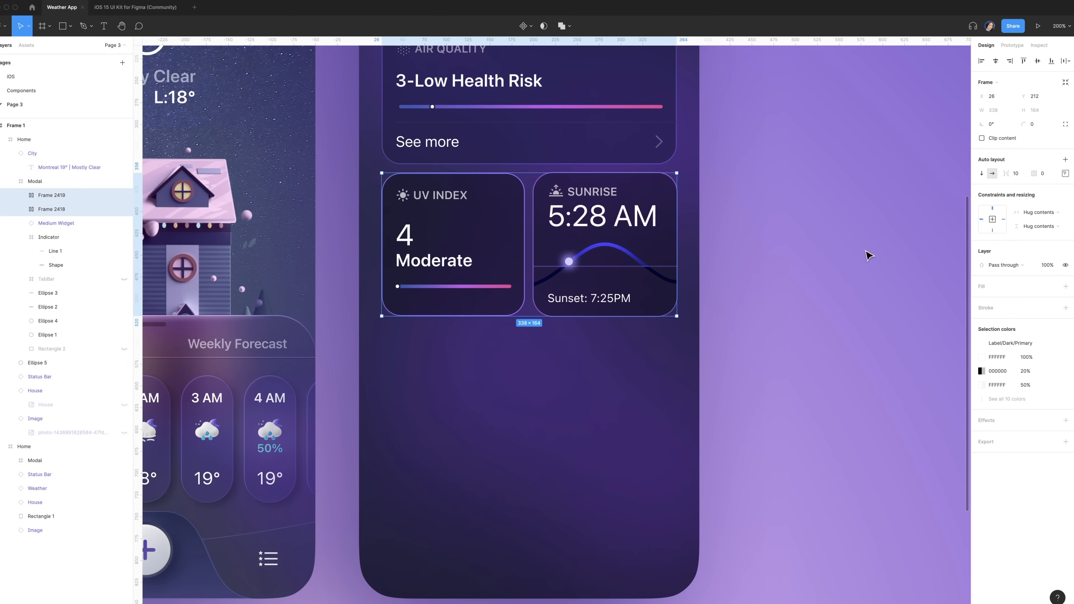
click(1063, 161)
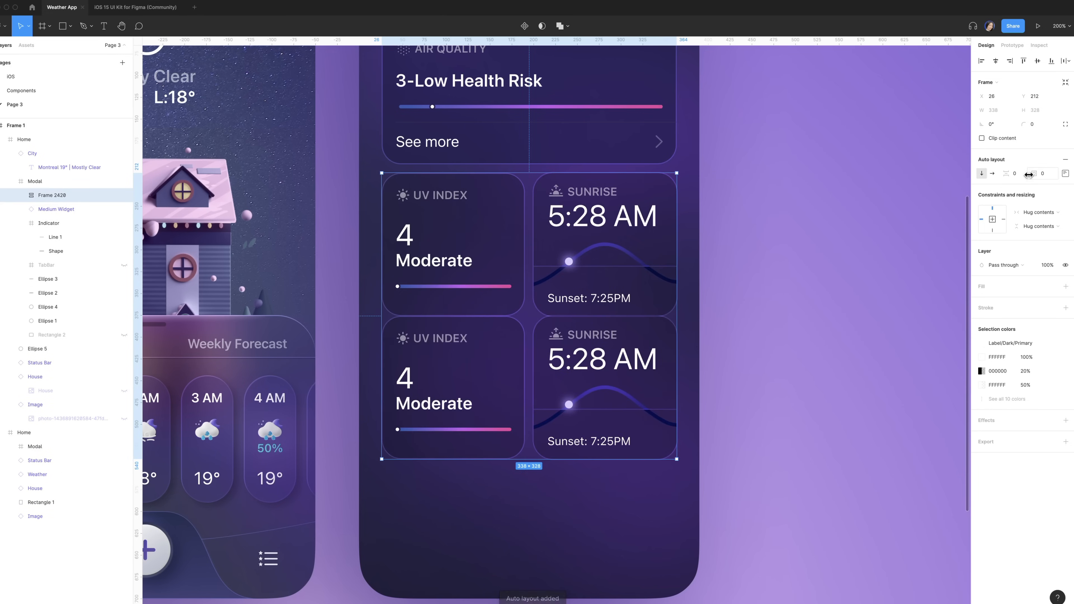
click(1016, 175)
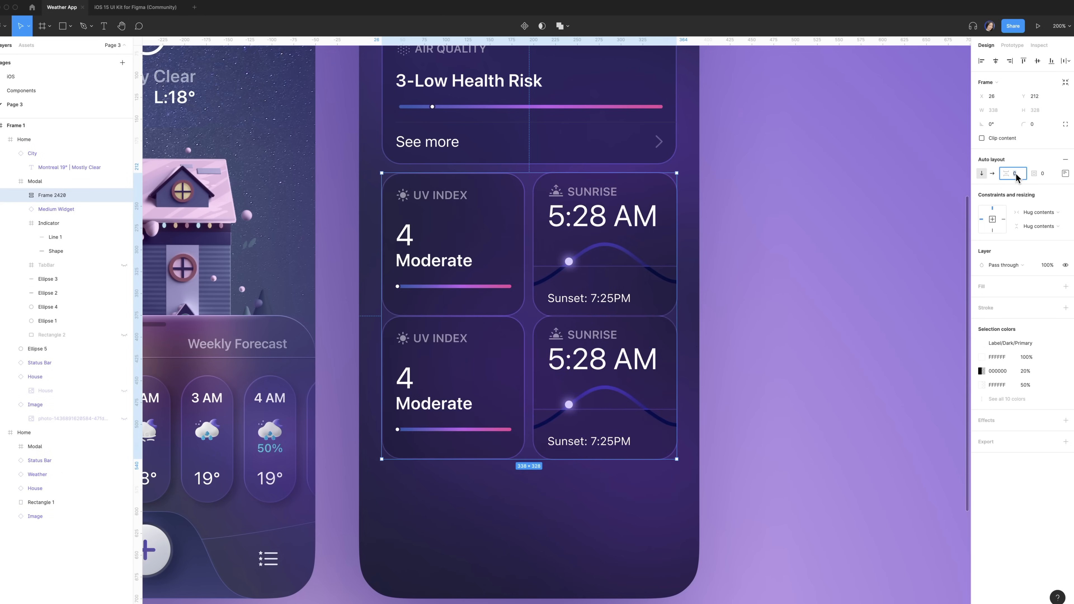
text(10)
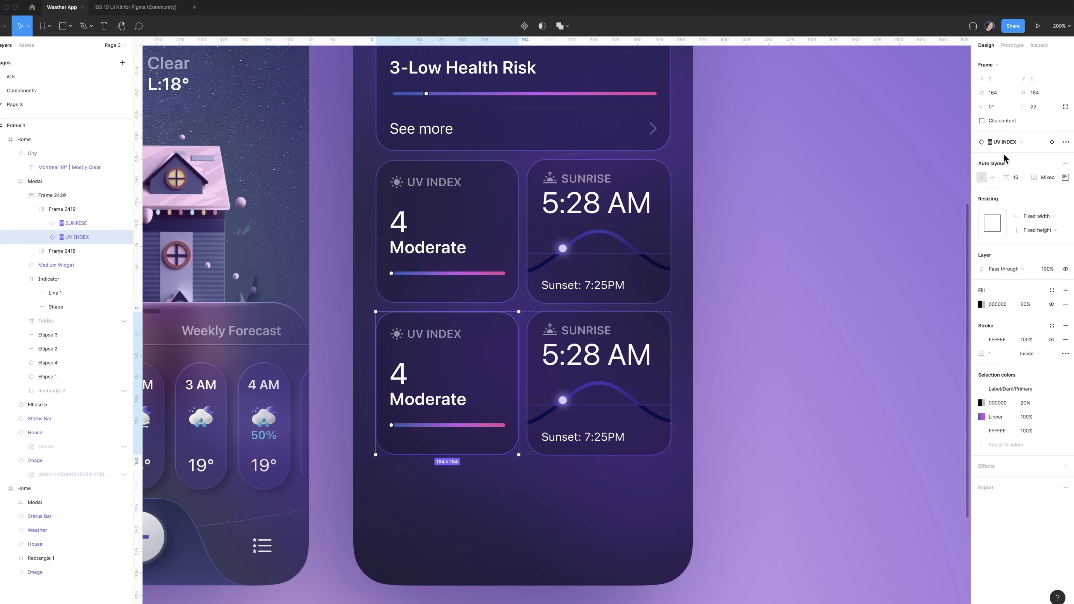
Step: In the second row, swap the UV INDEX instance for WIND and the SUNRISE instance for RAINFALL
click(1019, 141)
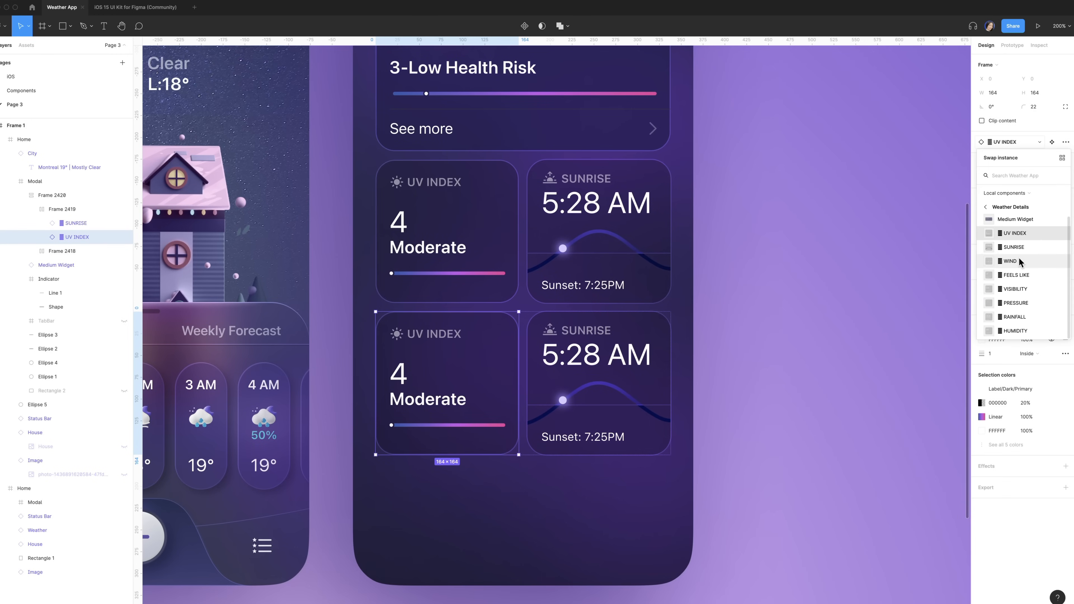
click(1018, 257)
key(Tab)
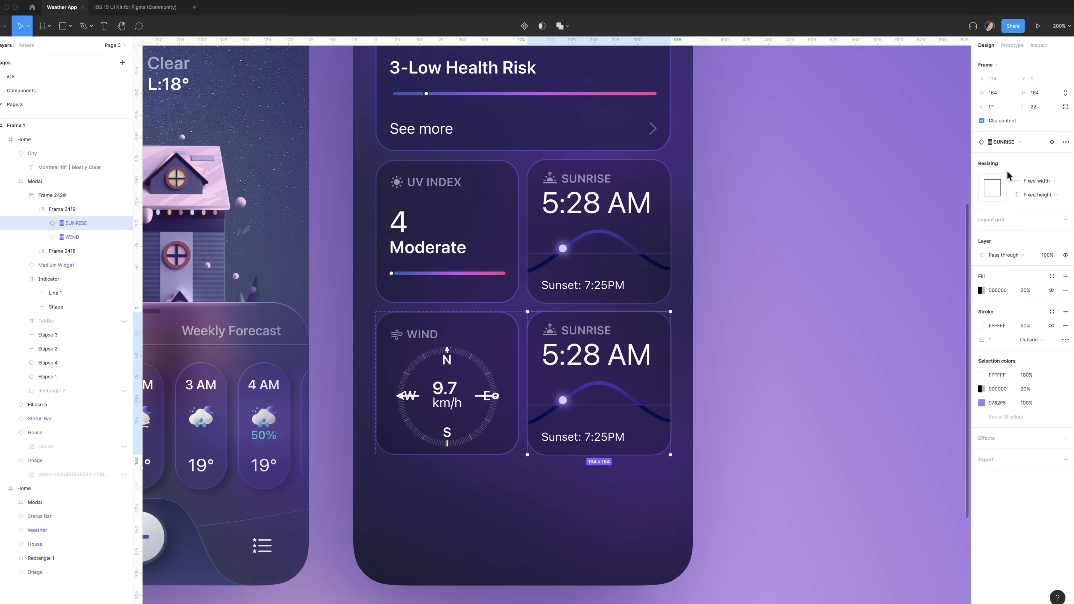
click(1015, 143)
click(1021, 316)
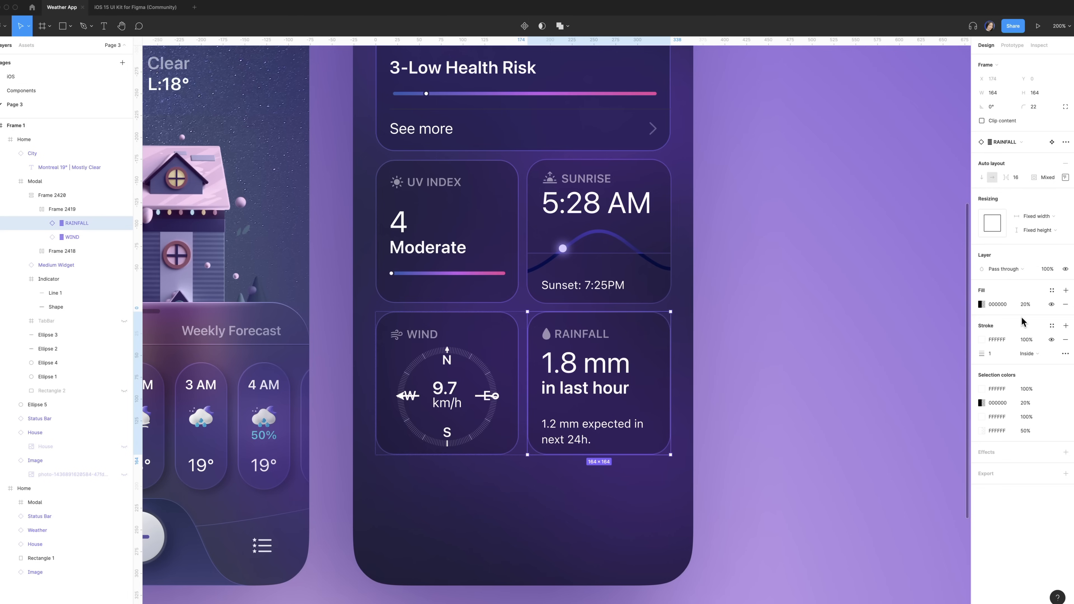
Step: Duplicate the WIND and RAINFALL row and swap the copy's RAINFALL for HUMIDITY and its WIND for FEELS LIKE
click(70, 210)
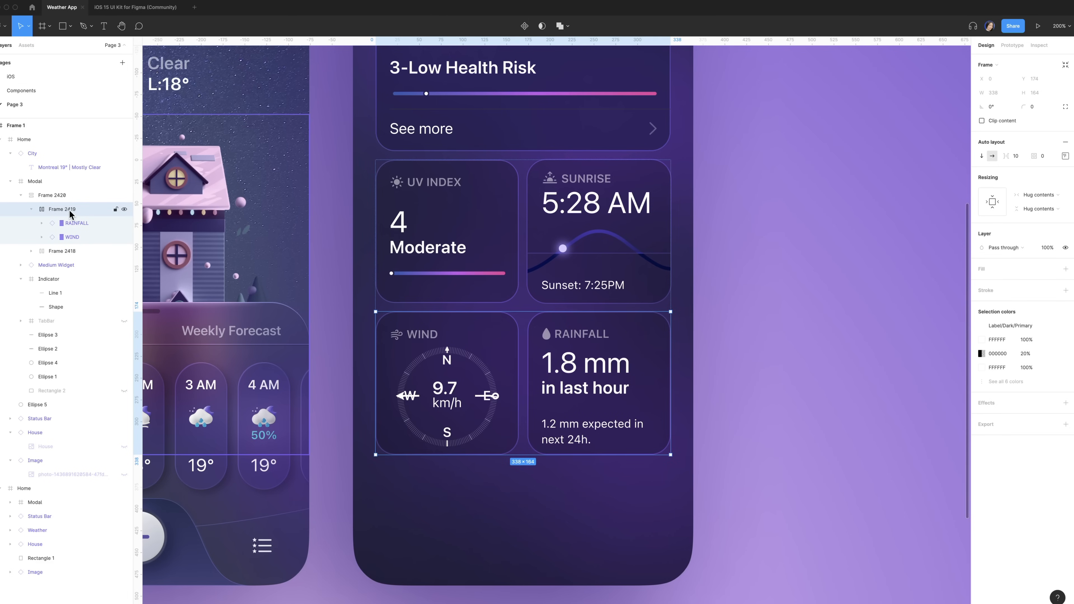
key(super+d)
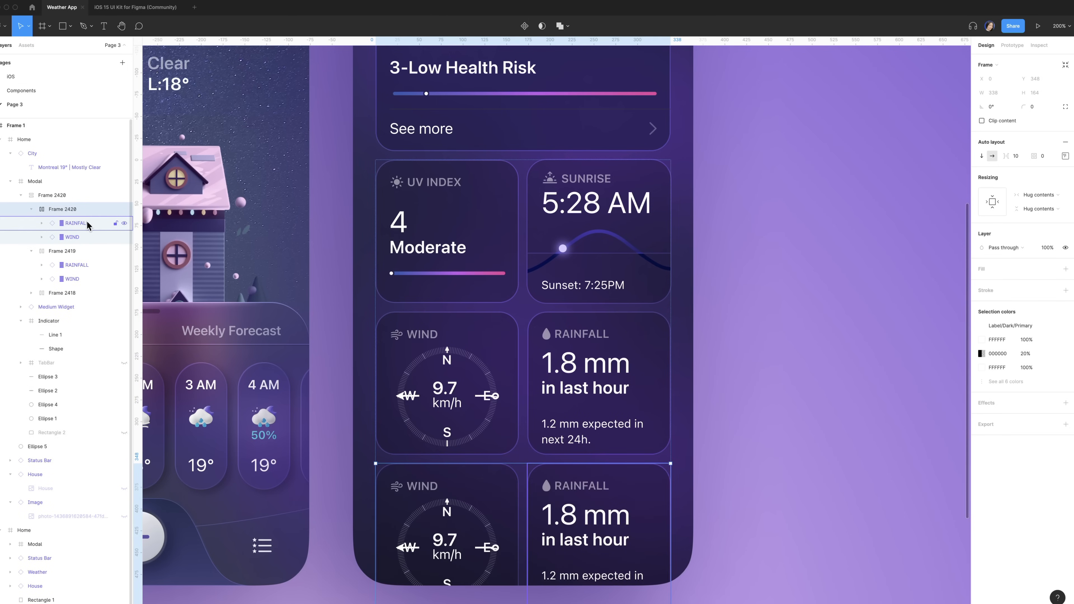
click(87, 228)
click(1014, 142)
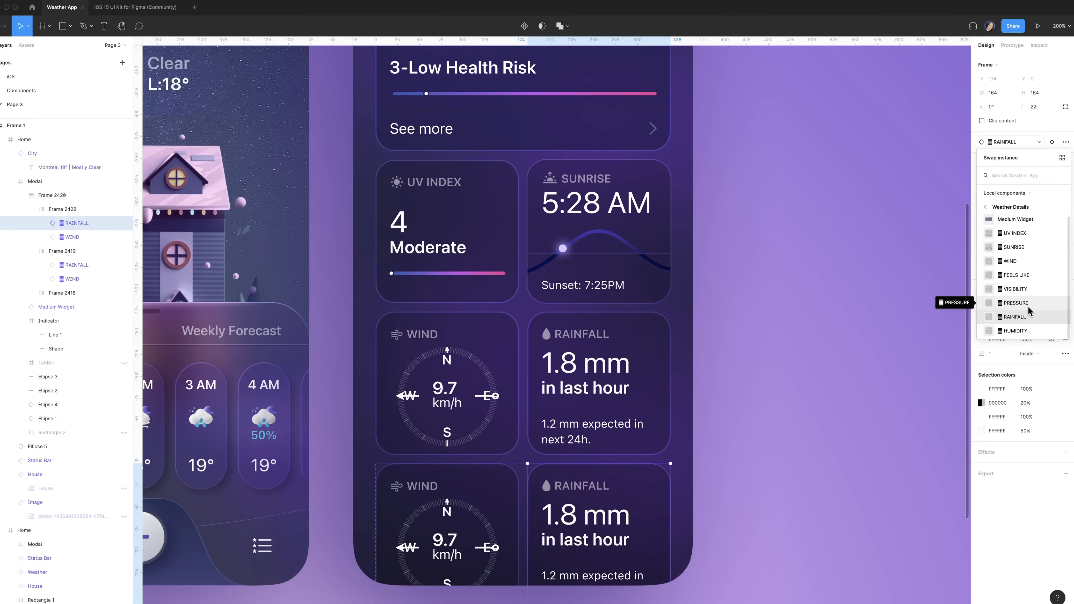
click(1020, 332)
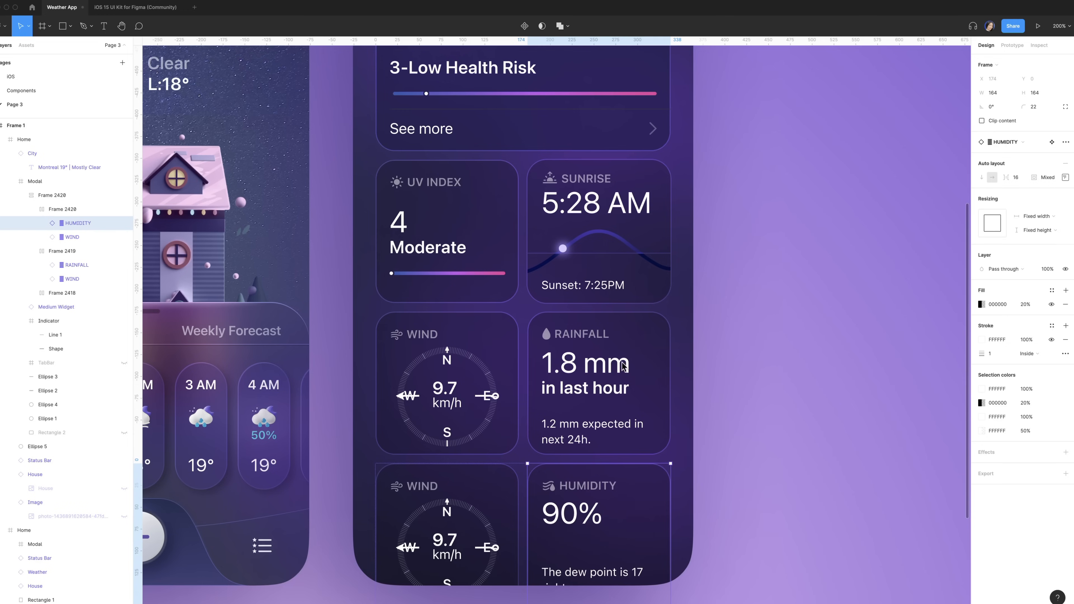
key(Tab)
click(1015, 142)
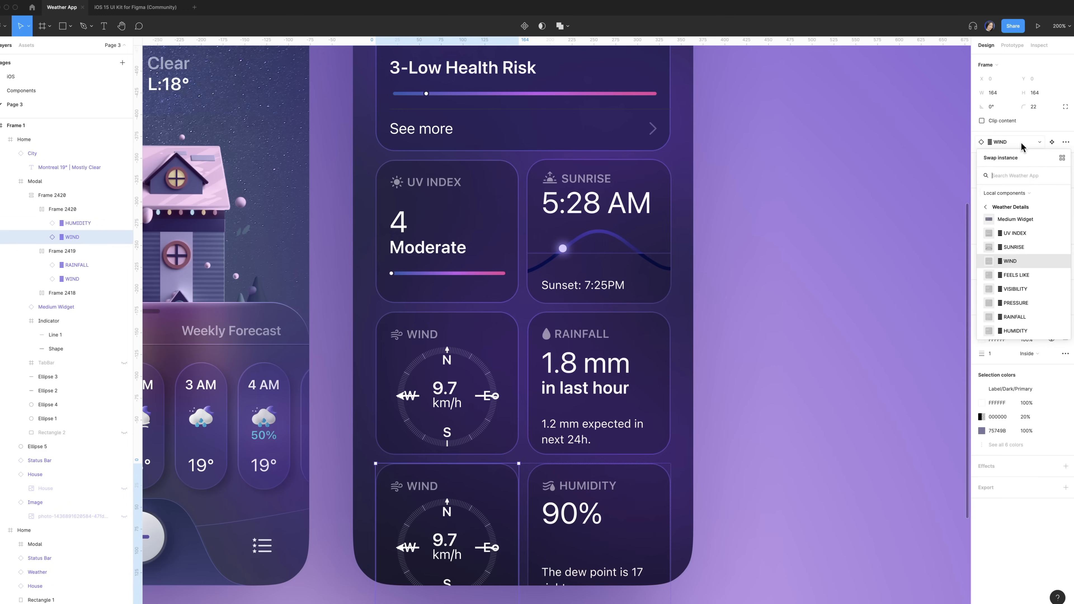
click(1031, 275)
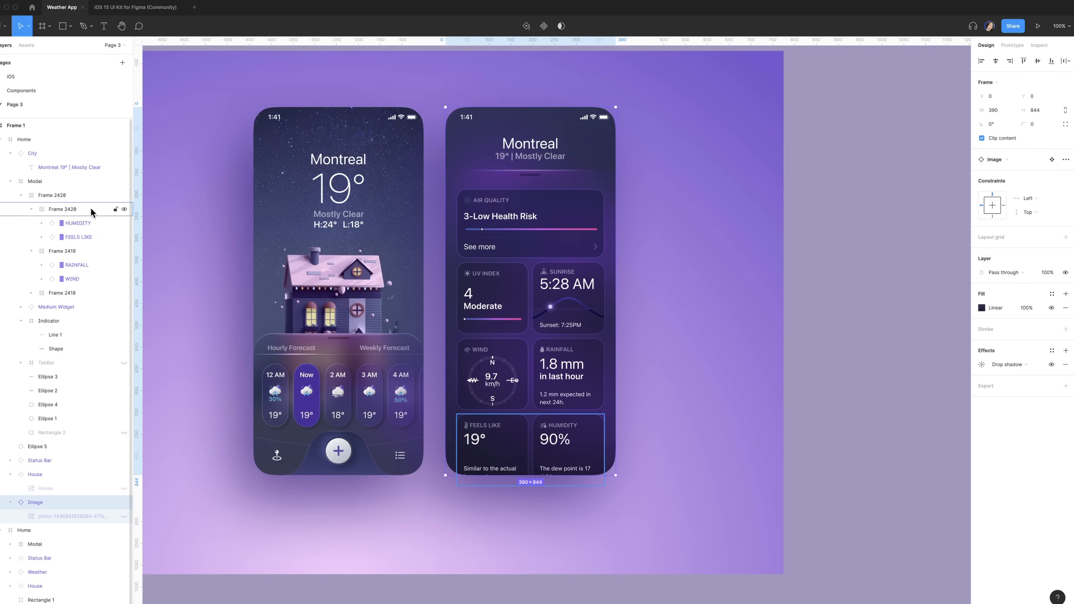
Step: Rename the second screen's Home frame to Forecast Details
click(30, 141)
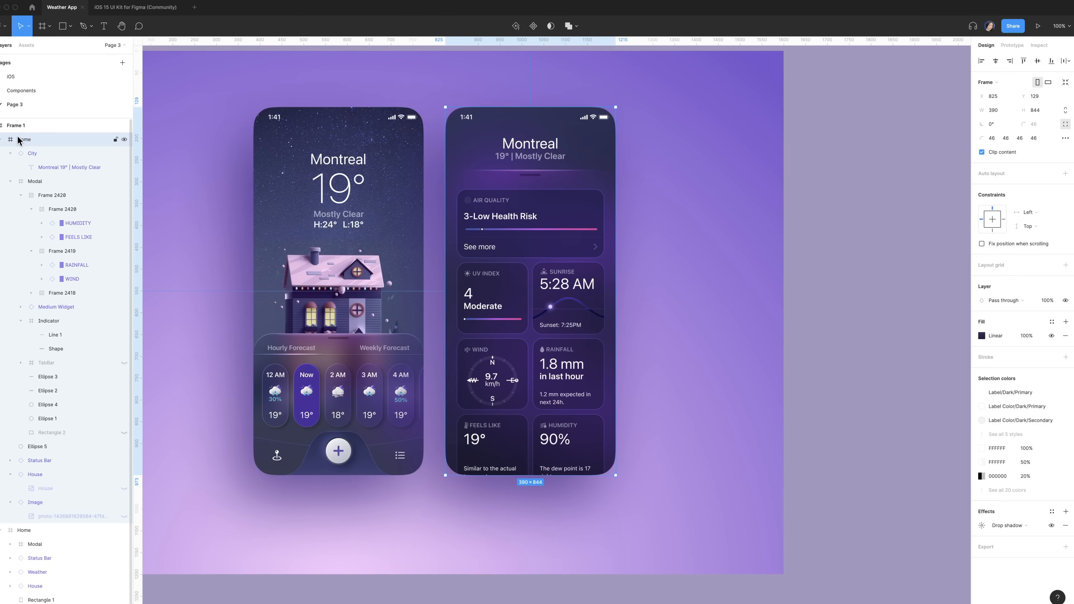
double_click(1, 140)
text(ForecasDetails)
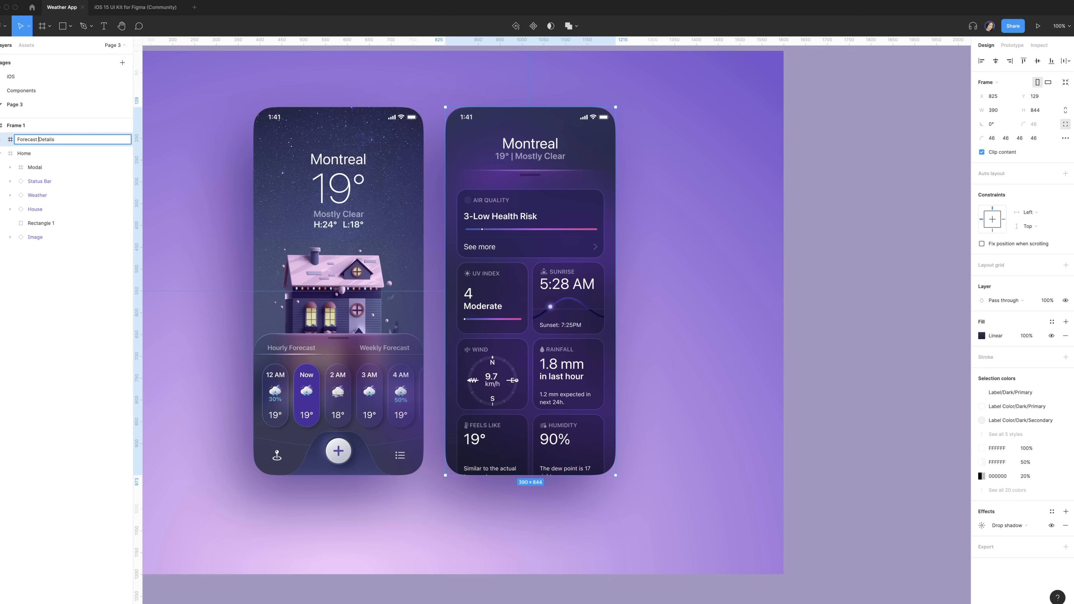
key(Return)
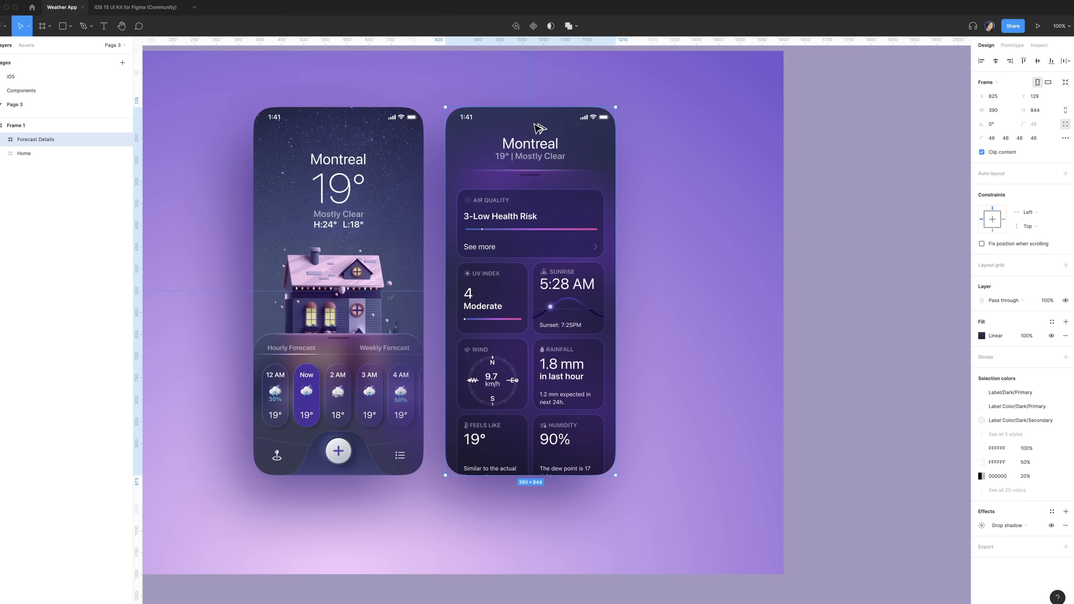
Step: Duplicate the Forecast Details screen to its right, strip the copy down to its background glow ellipses, and ungroup its Modal
key(ctrl+d)
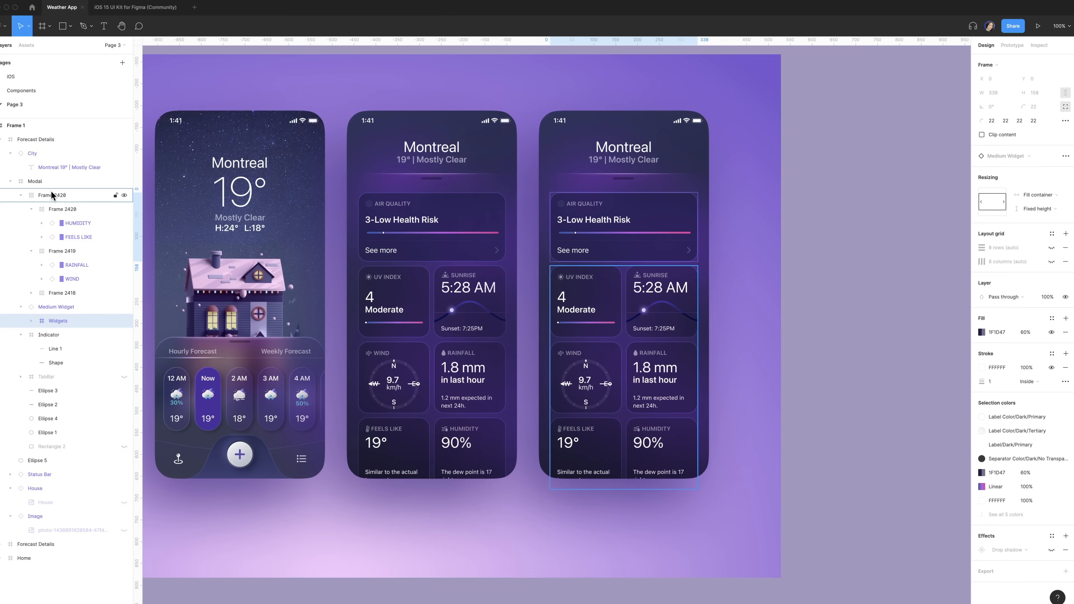
click(10, 181)
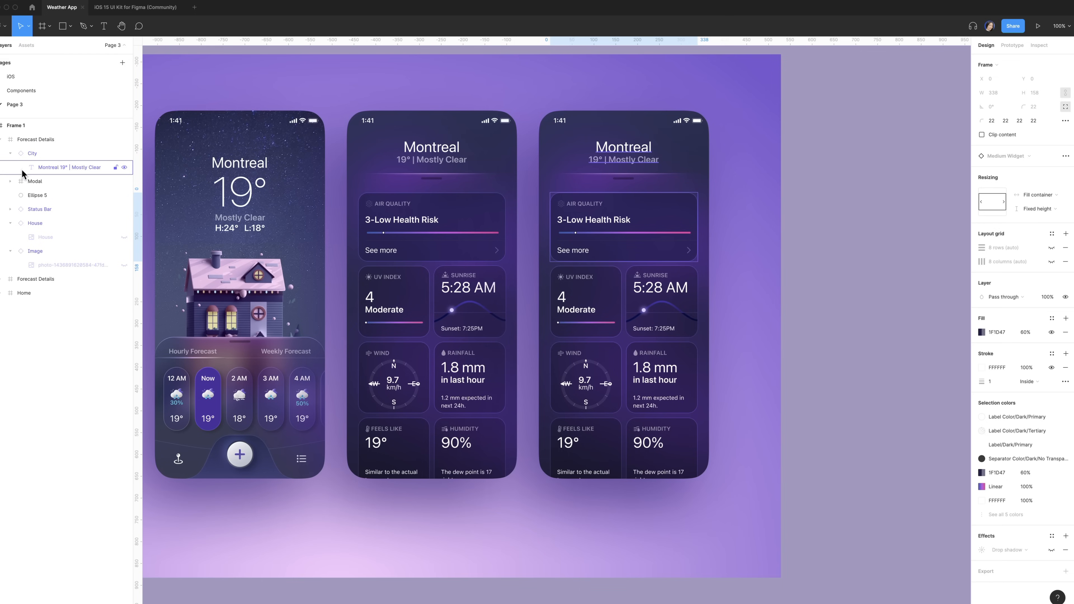
click(47, 151)
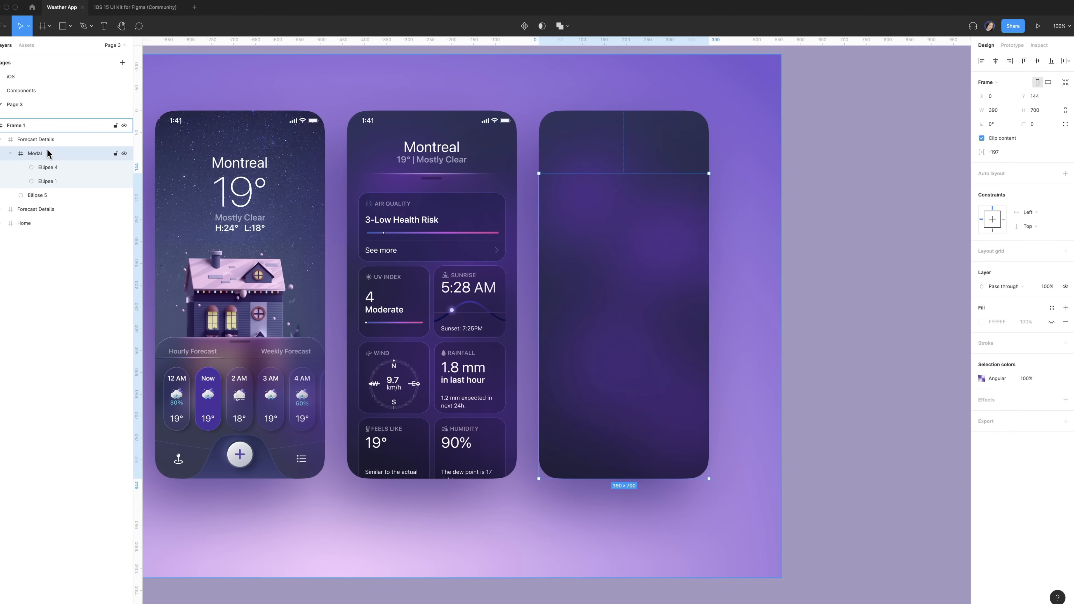
key(ctrl+shift+g)
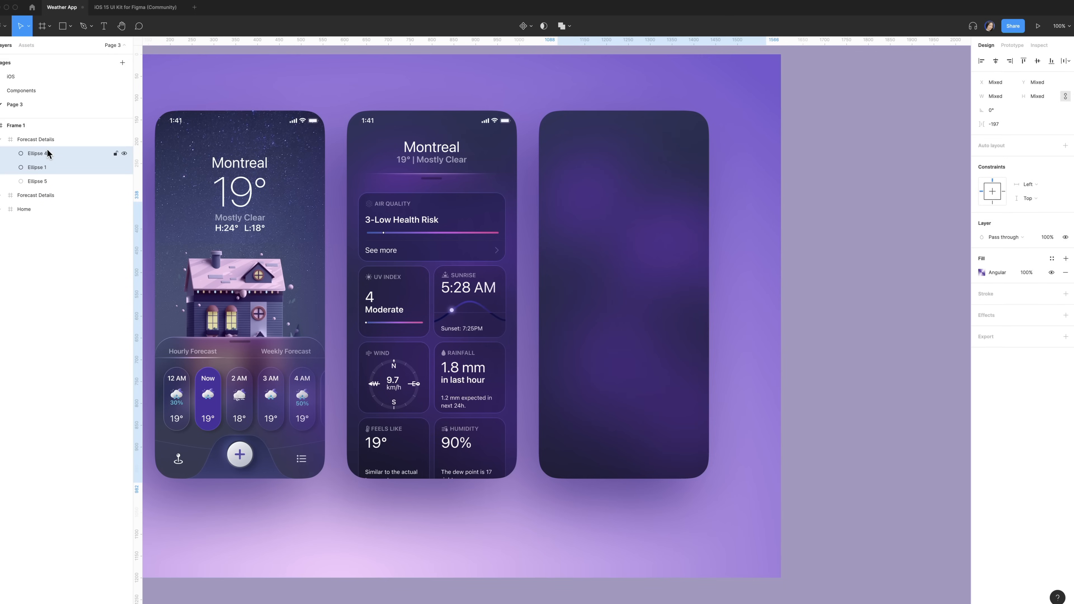
Step: Name the copy's upper and lower glow ellipses Ellipse 1 and Ellipse 2, and set the upper one's layer blur to 200
double_click(45, 168)
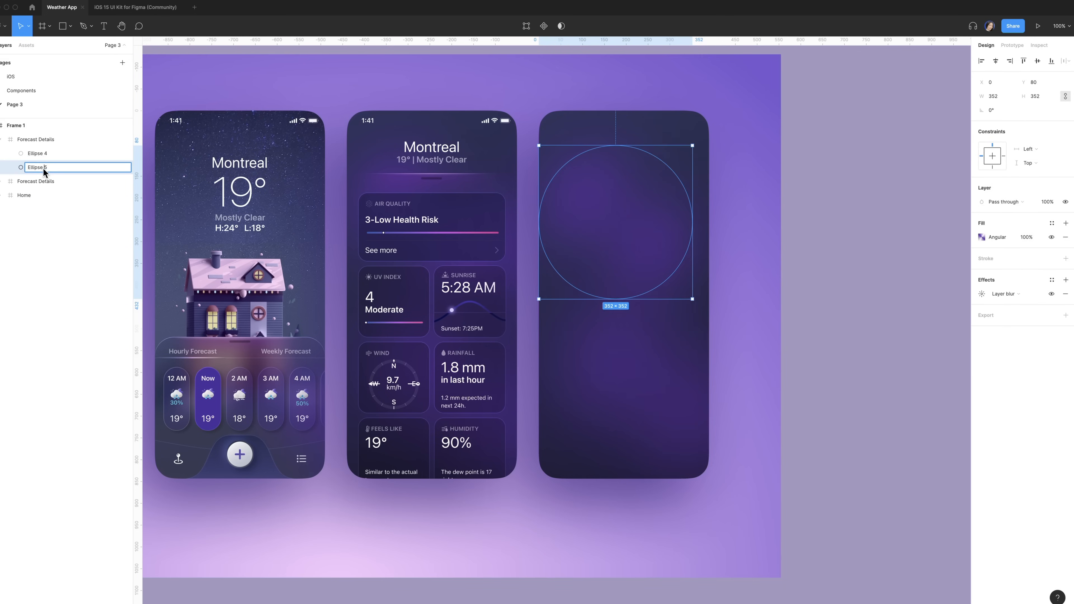
text(1)
key(Return)
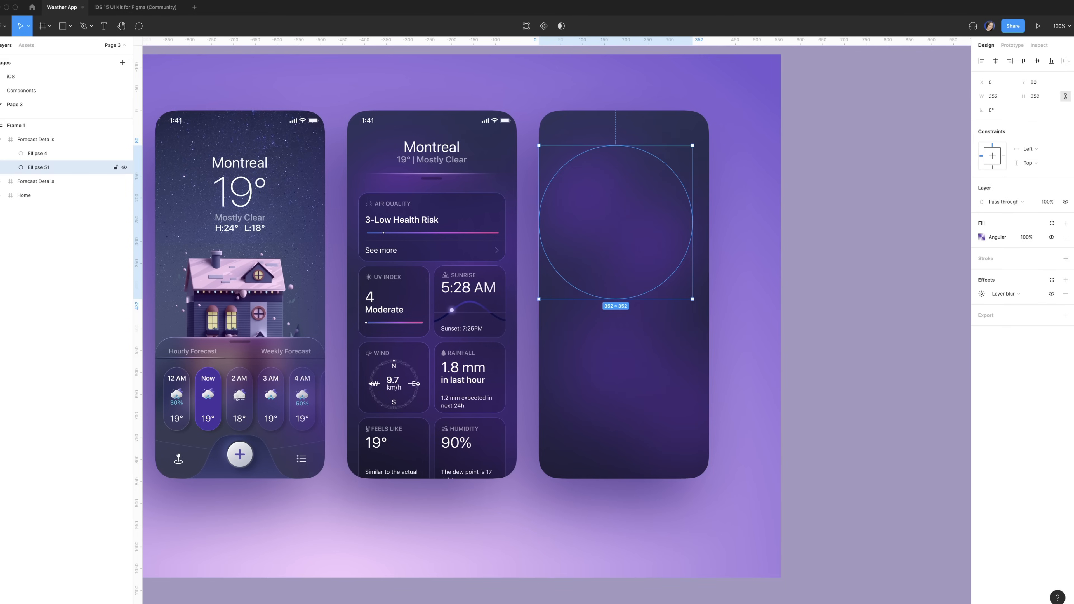
click(981, 293)
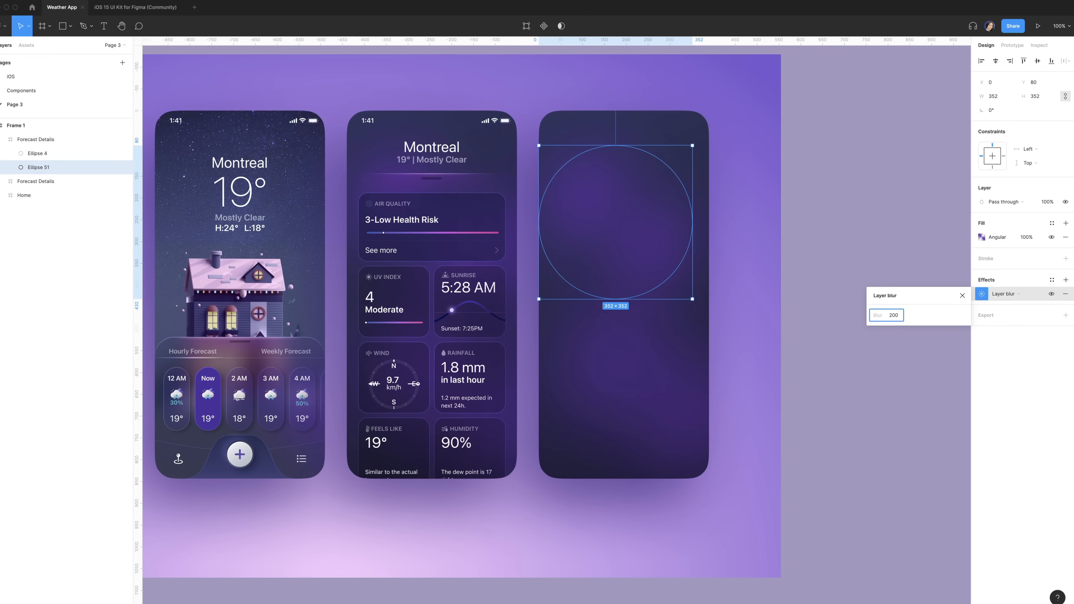
key(Return)
double_click(47, 168)
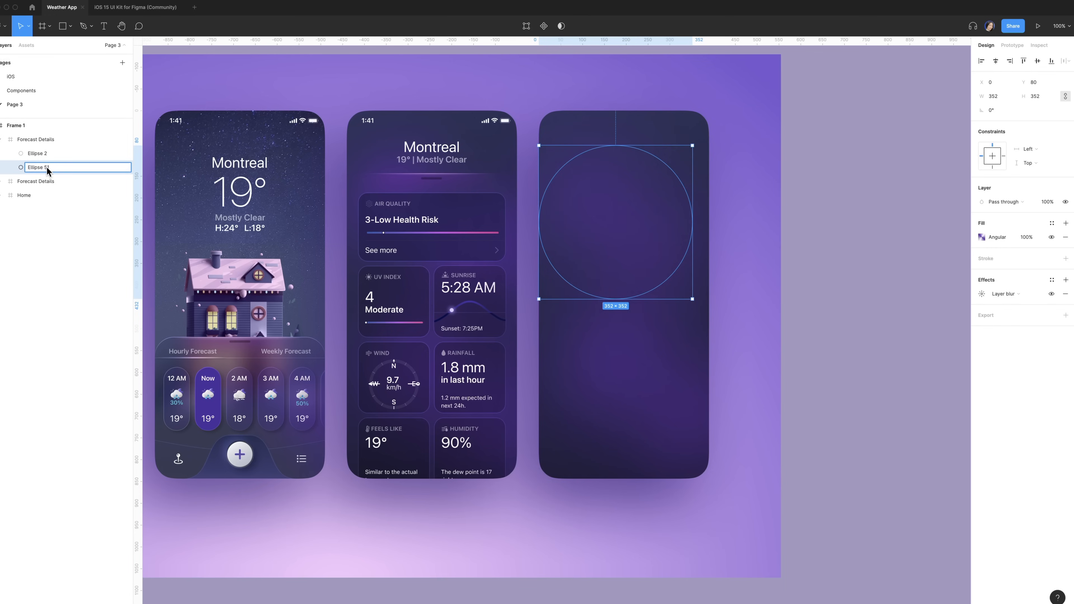
Step: Check the layer blur value on the lower glow, Ellipse 2
click(37, 153)
click(981, 294)
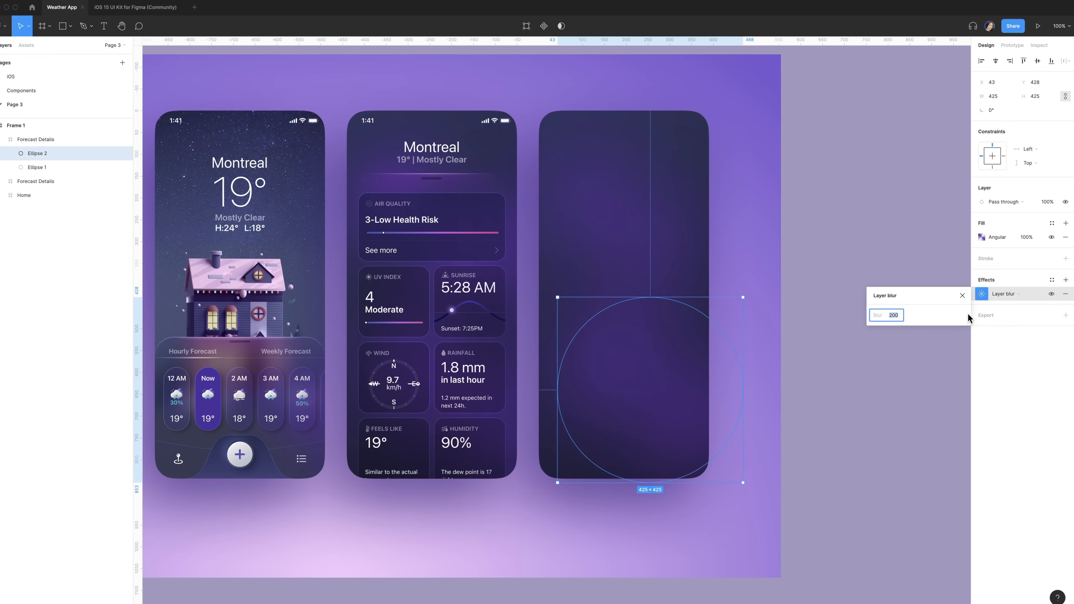
click(981, 294)
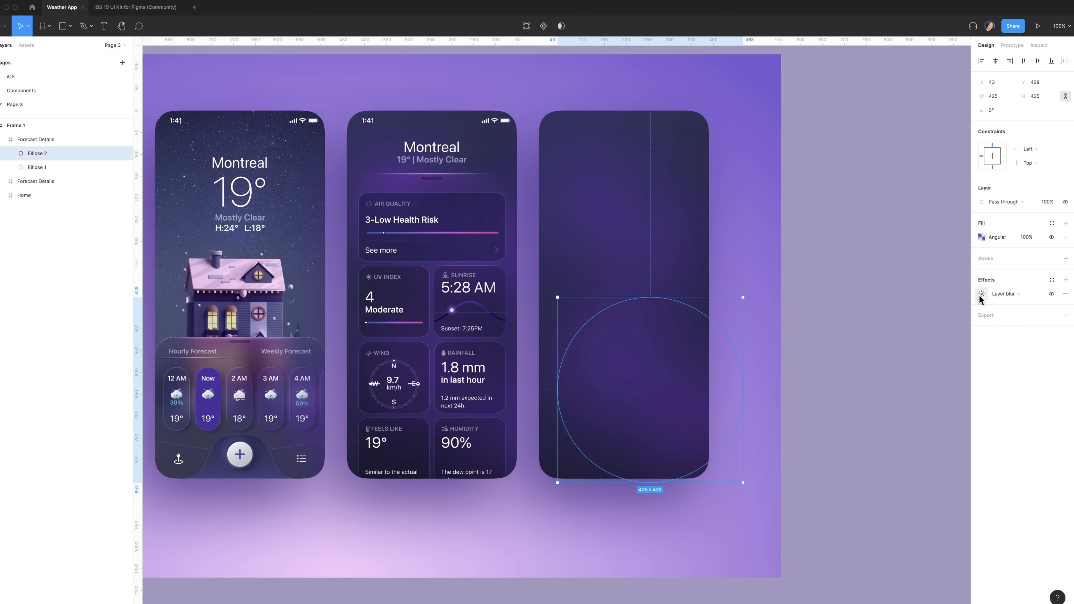
Step: Add a TopNavigation component to the third screen and align it to the screen's left and top edges
click(26, 44)
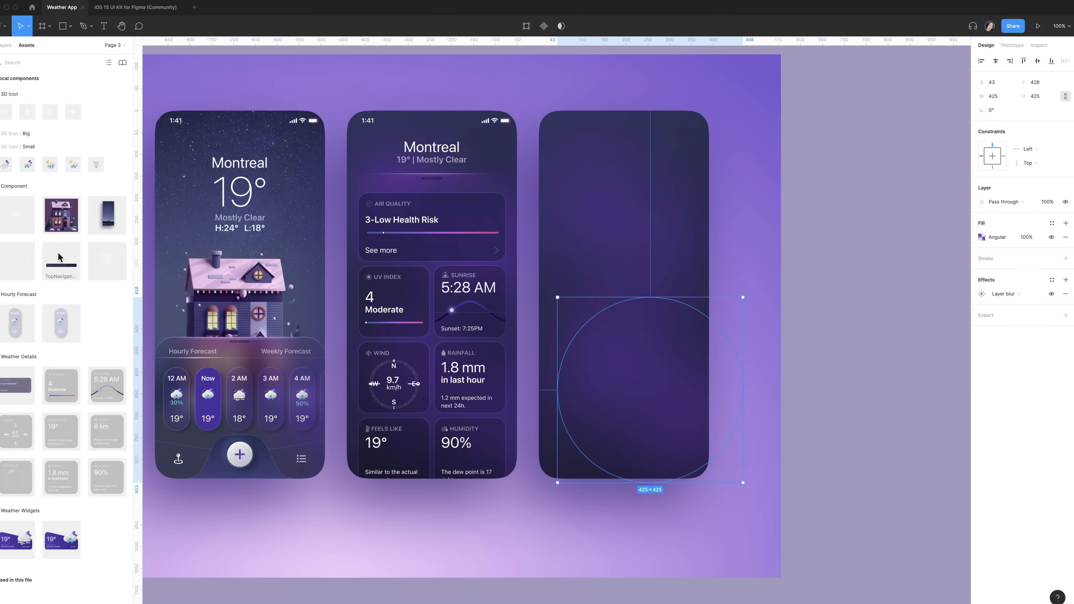
drag(58, 256, 609, 157)
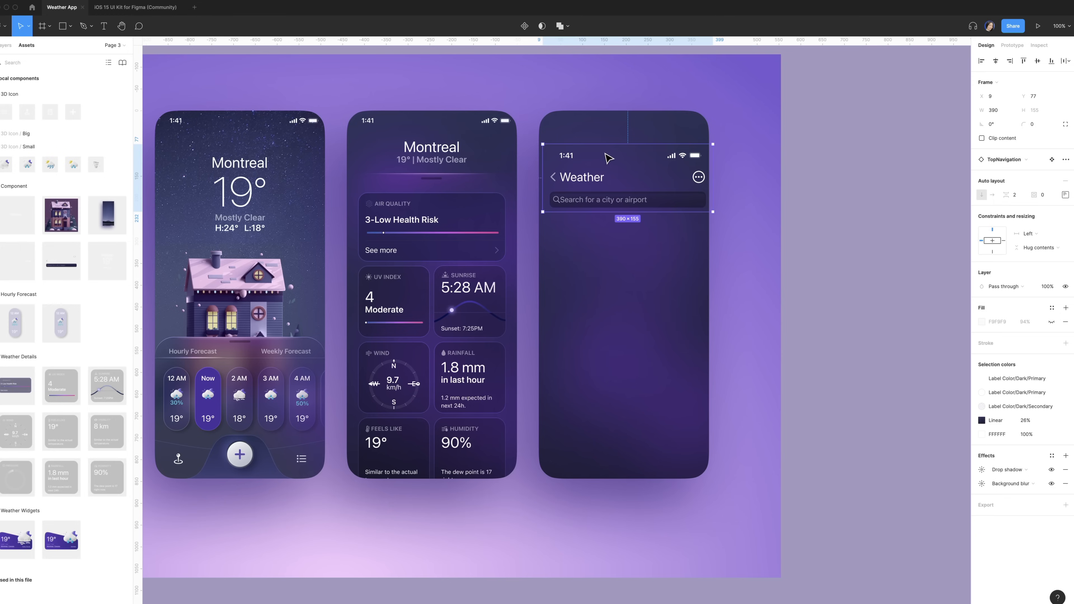
click(612, 81)
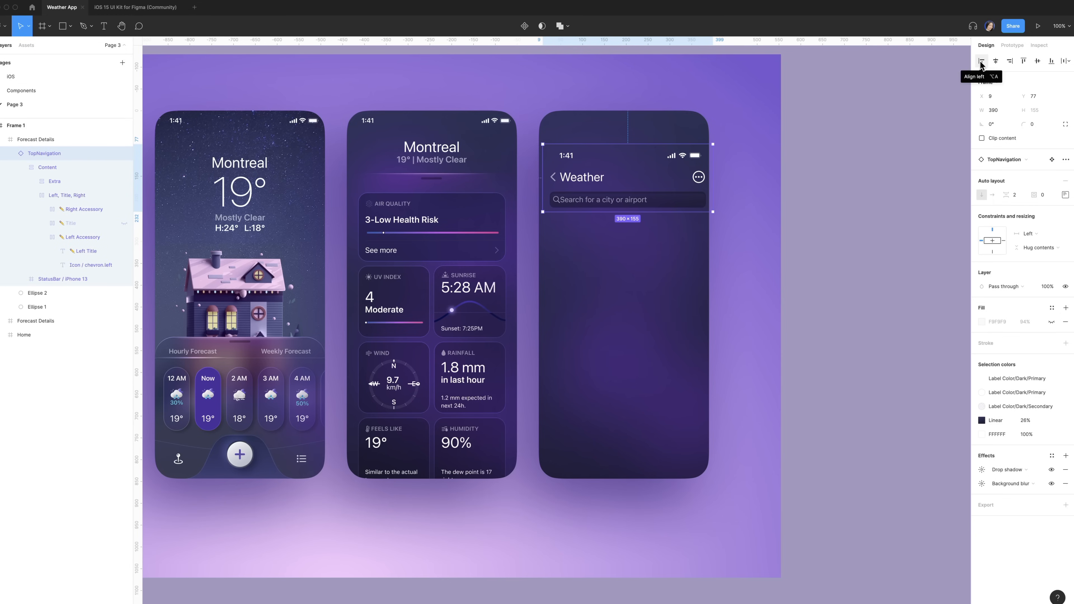
click(981, 63)
click(1025, 63)
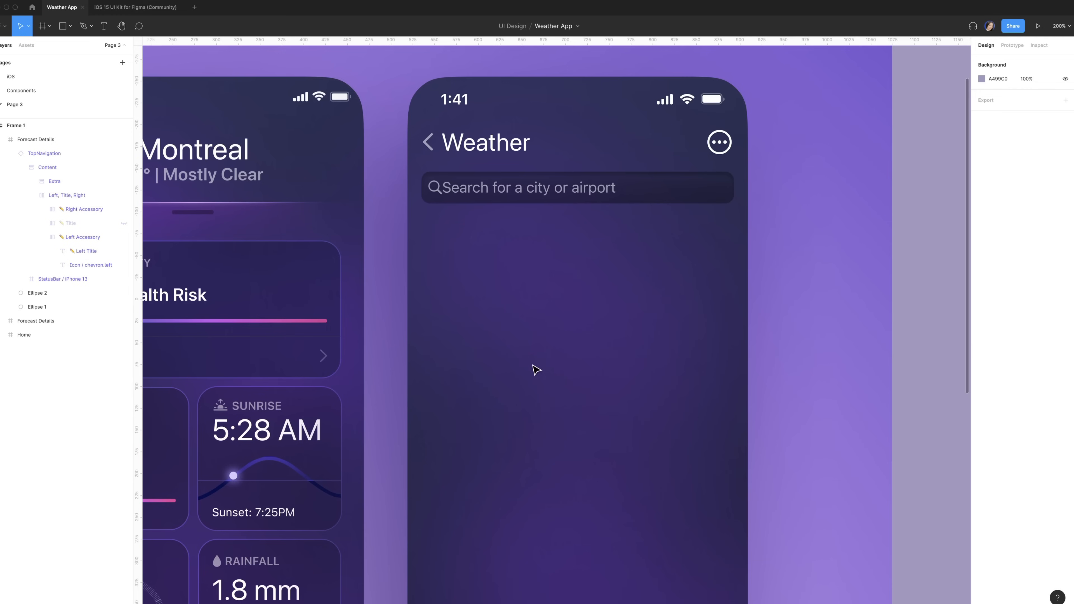
Step: Draw a rectangle beneath the search bar on the third screen and size it to 338 by 185
key(r)
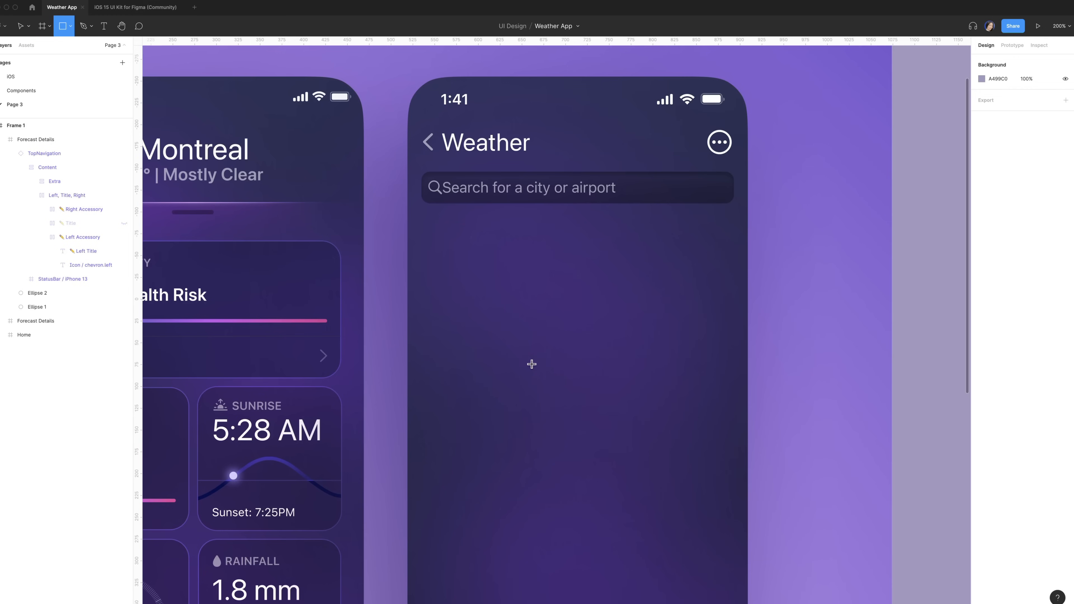
drag(455, 233, 710, 346)
click(1002, 98)
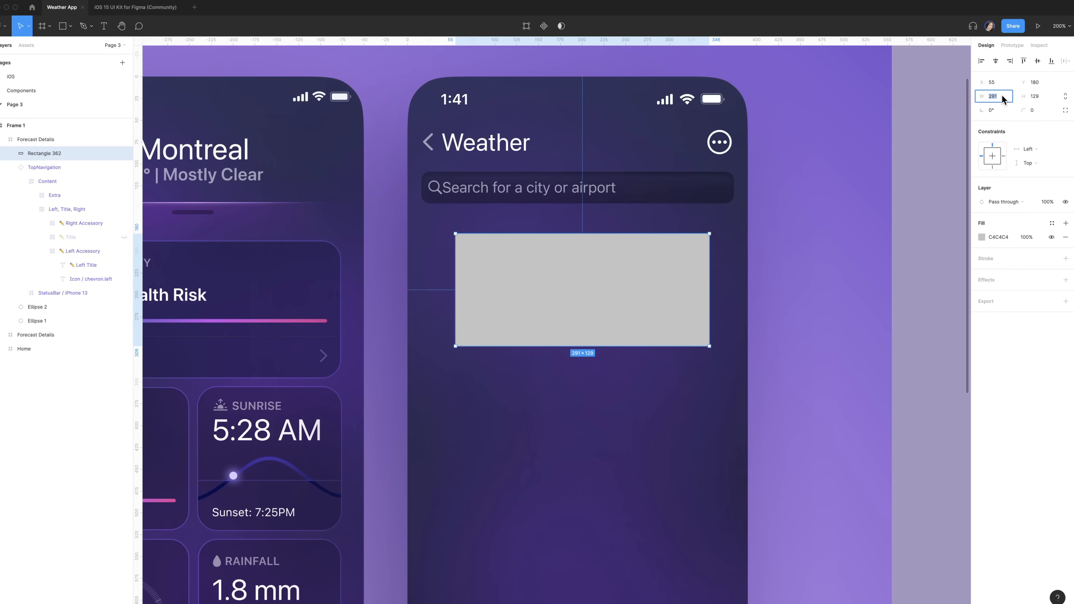
text(338)
key(Tab)
text(1)
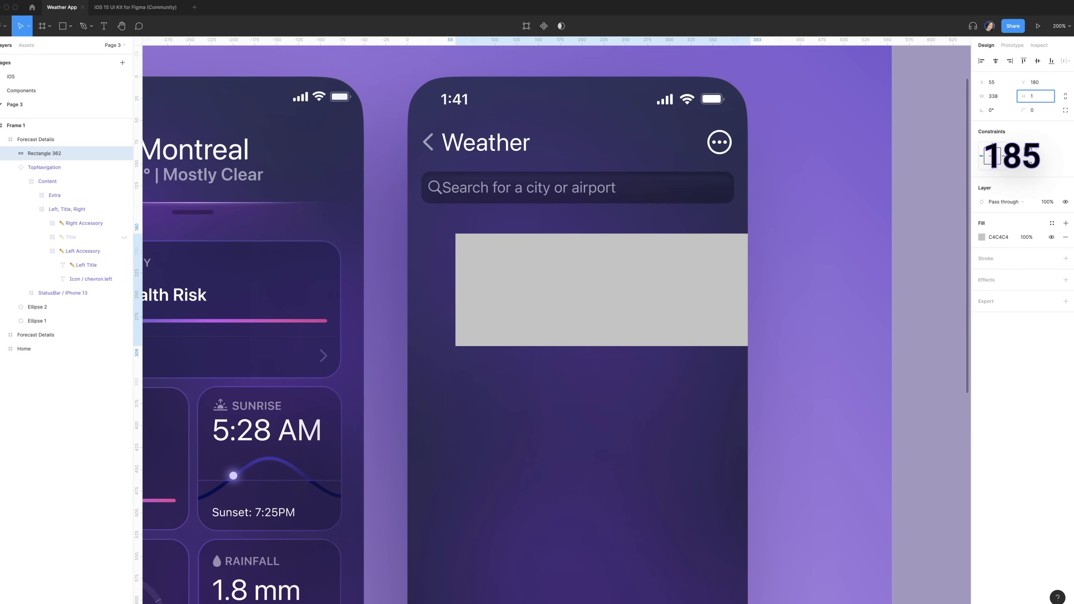
key(Return)
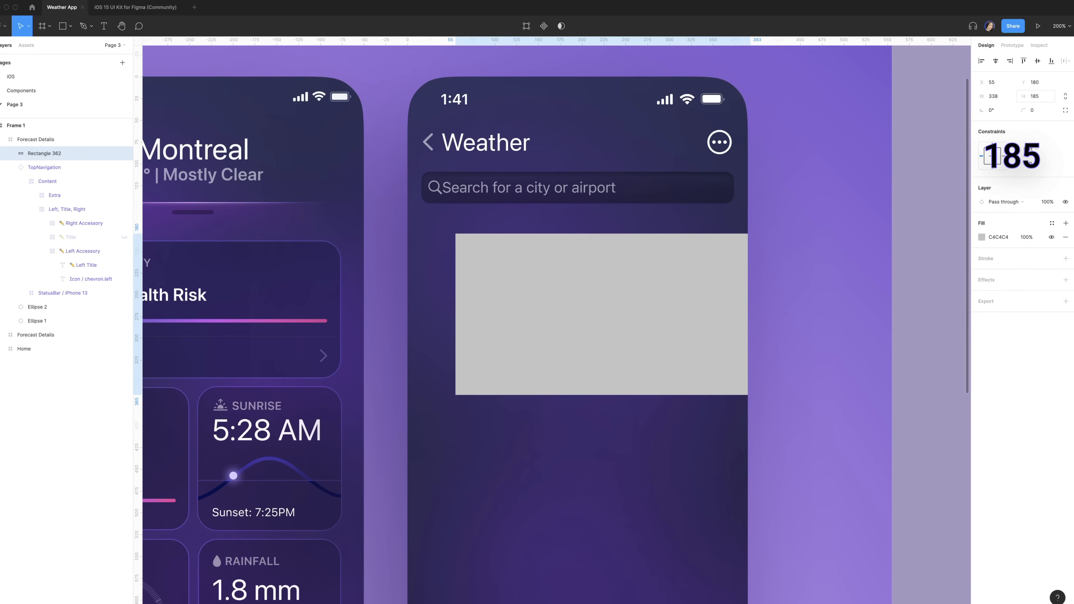
Step: Center the rectangle horizontally on the screen and move it to Y 175, 20 px below the TopNavigation
click(996, 61)
key(shift+Up)
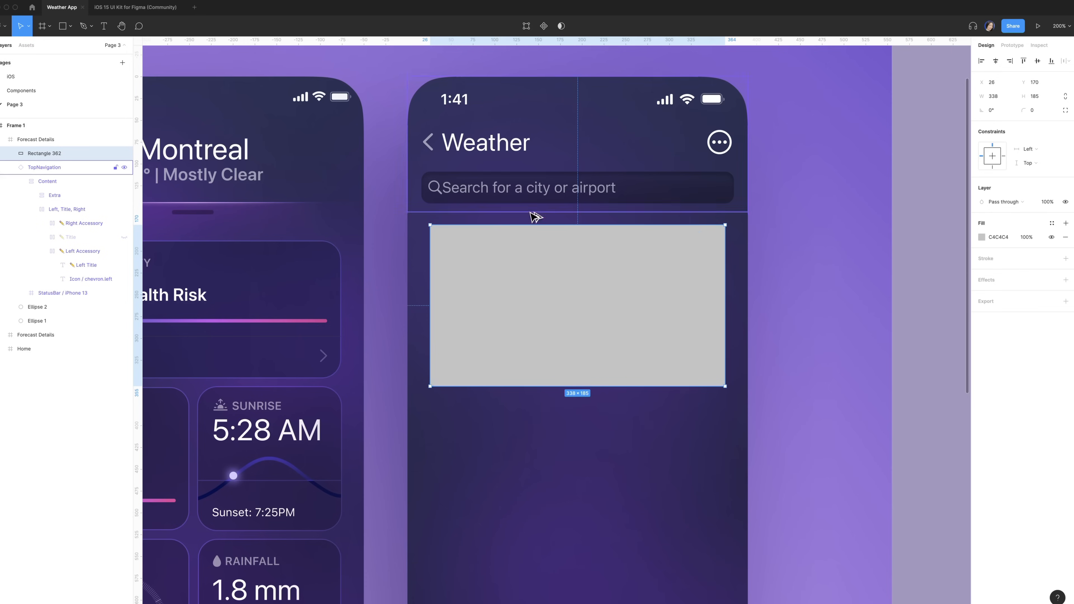
key(alt)
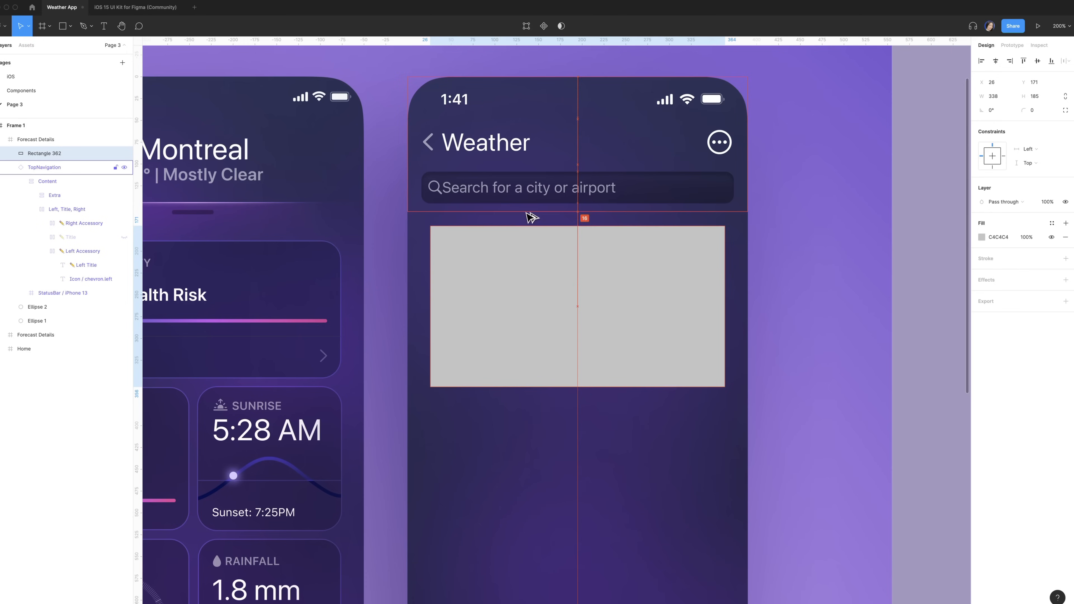
key(Down)
key(Down)
key(Down)
key(Down)
key(Down)
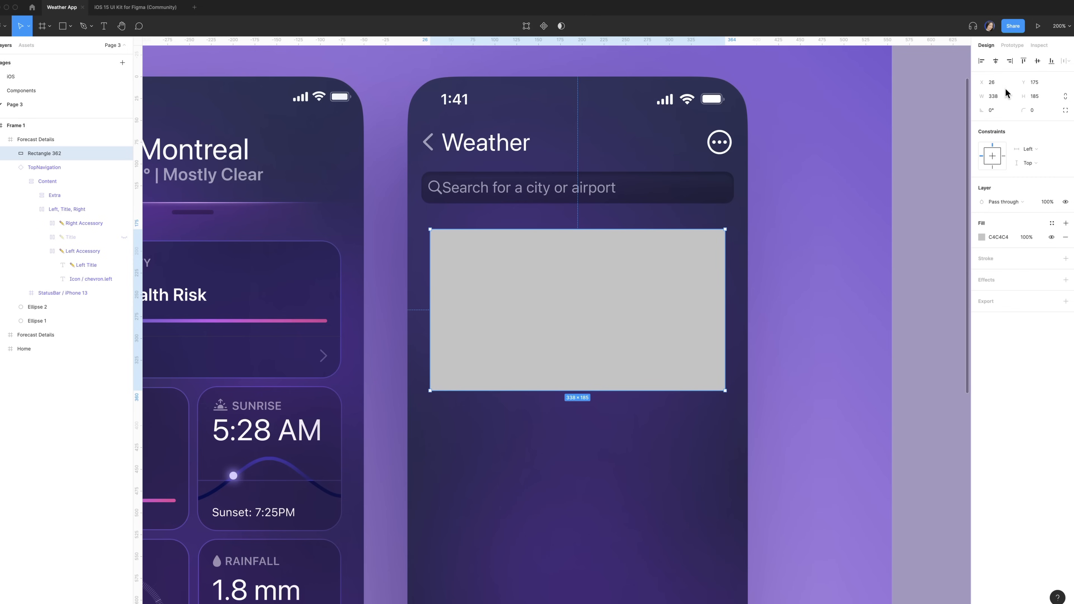
Step: Give the rectangle individual corner radii of 30 for the top-left corner and 22 for the other three
click(1065, 111)
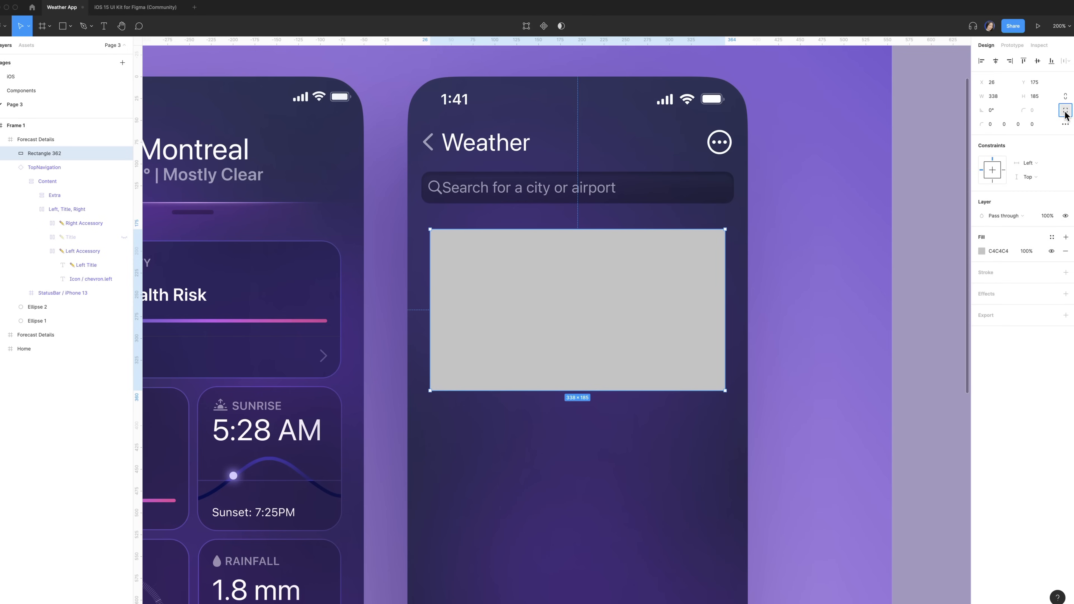
click(990, 127)
text(3)
click(1004, 124)
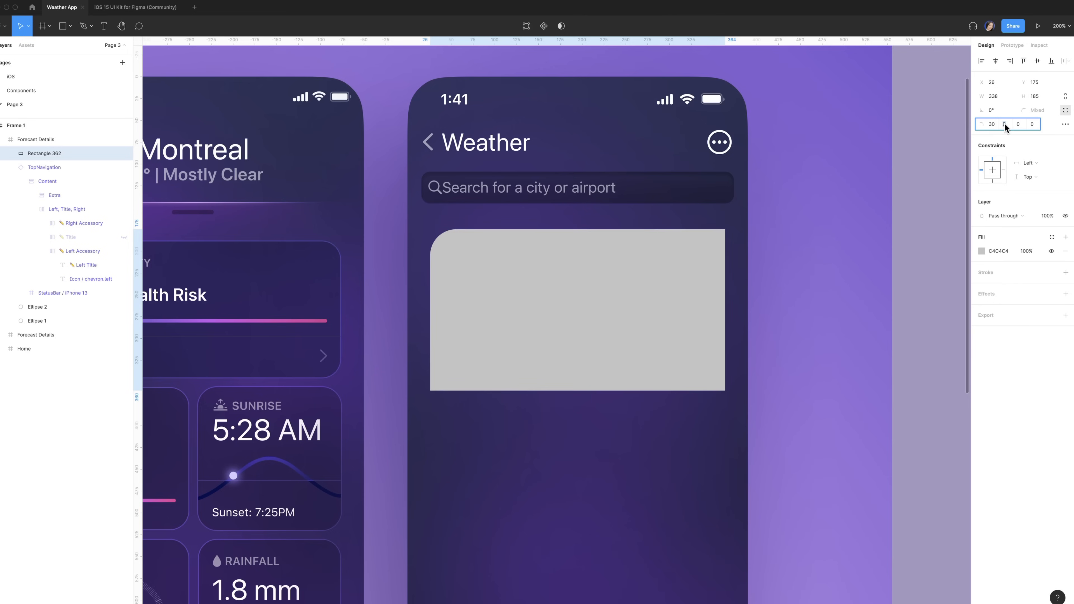
text(22)
click(1015, 124)
text(22)
click(1029, 125)
text(22)
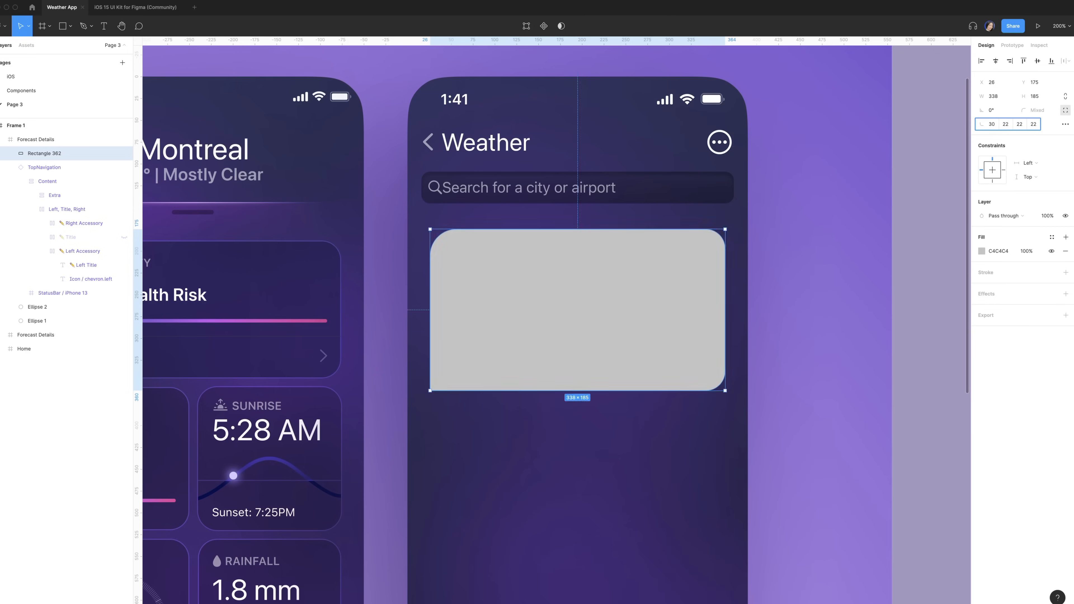
key(Return)
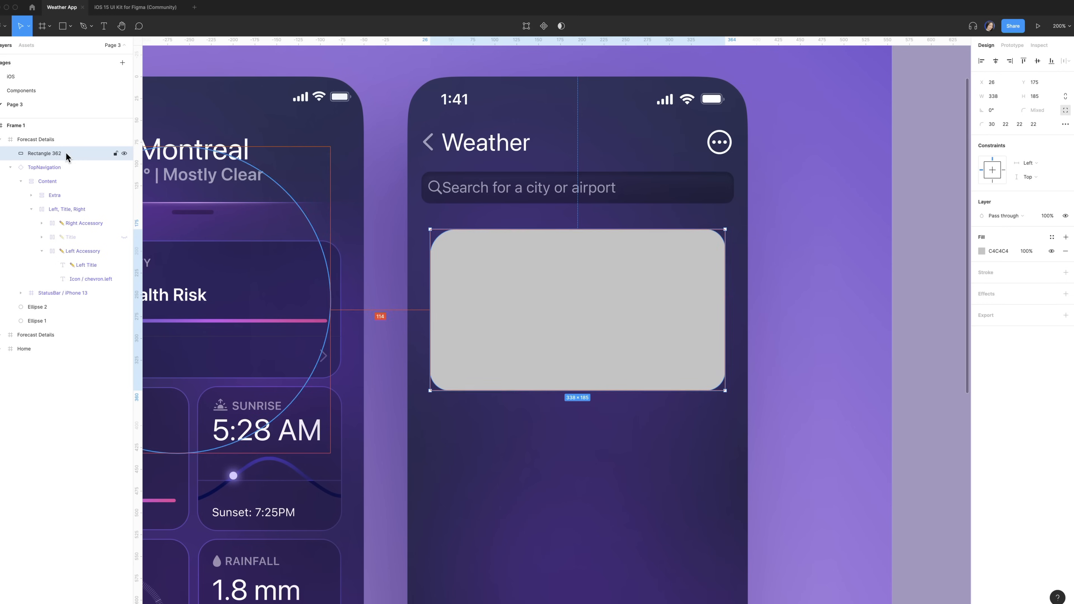
Step: Wrap the rounded rectangle in its own frame and select the rectangle inside it
key(super+alt+g)
click(8, 154)
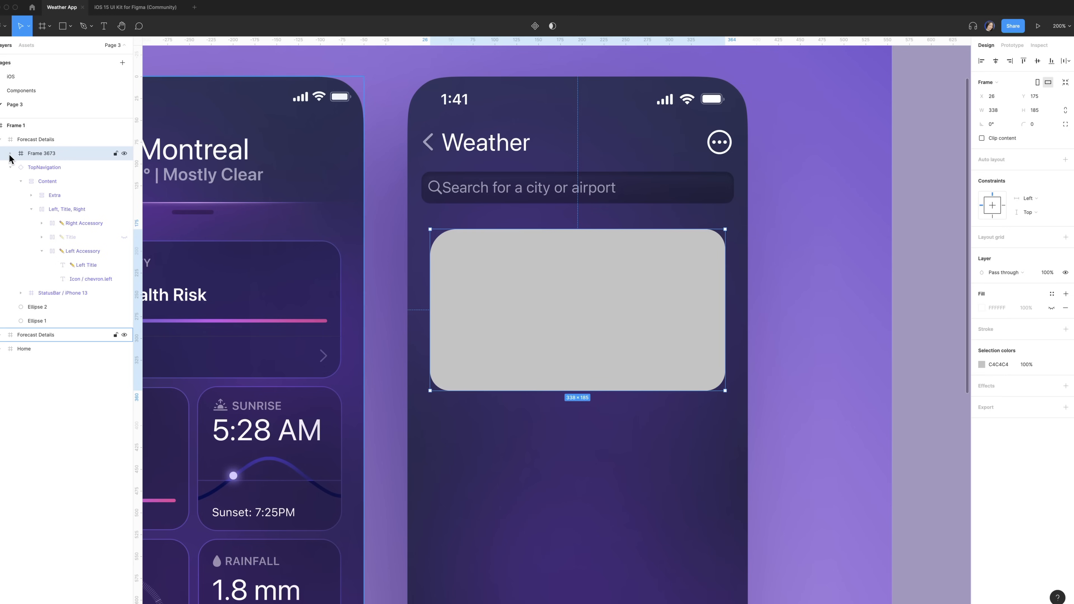
click(87, 169)
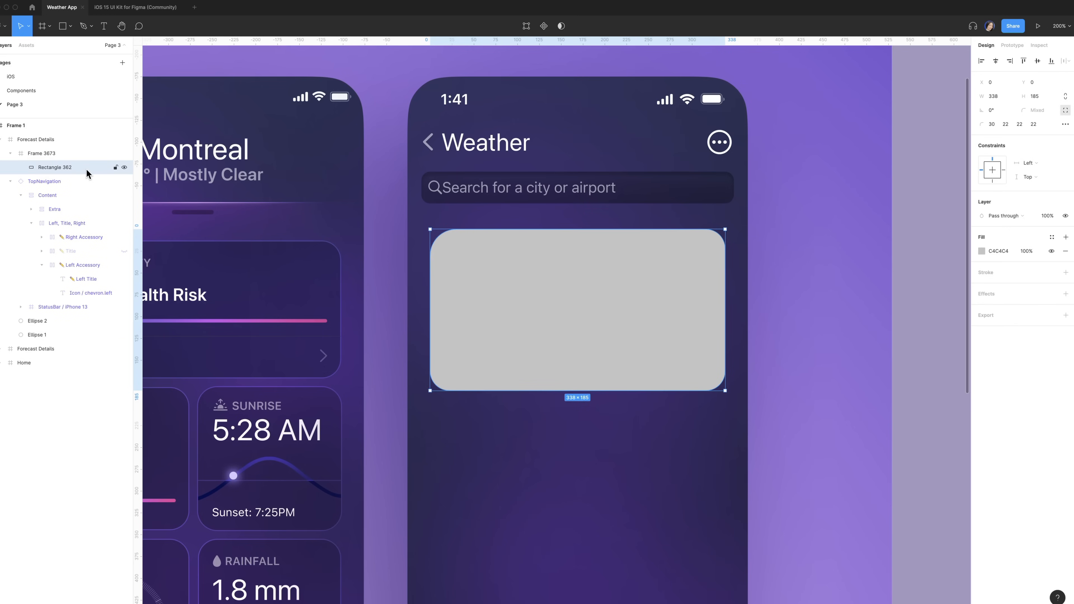
Step: Slant the rectangle's top edge by moving its top-right vector point to Y 80
double_click(540, 326)
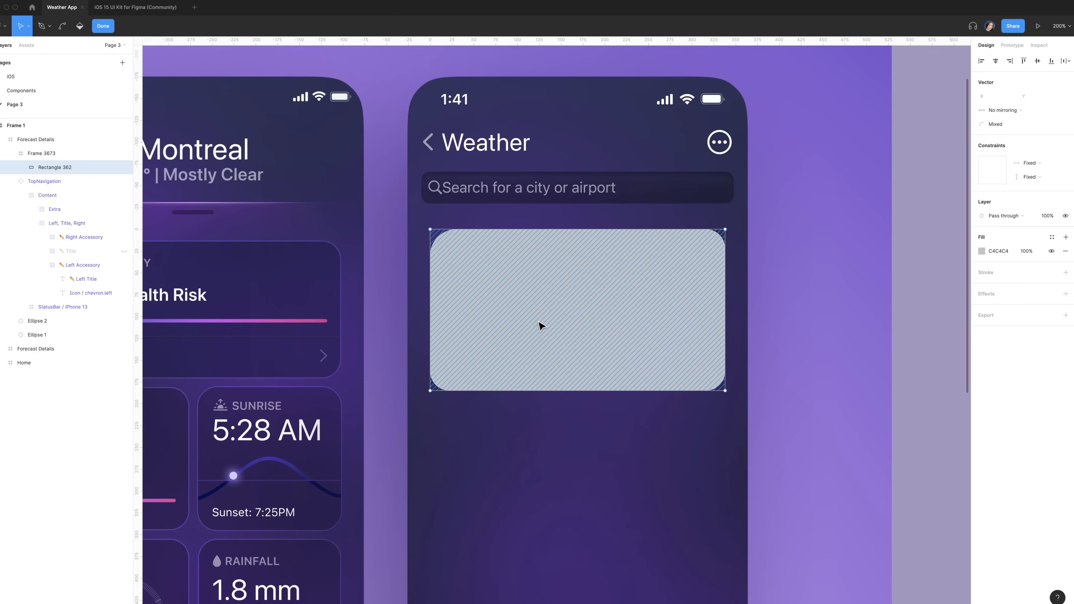
click(736, 242)
click(725, 229)
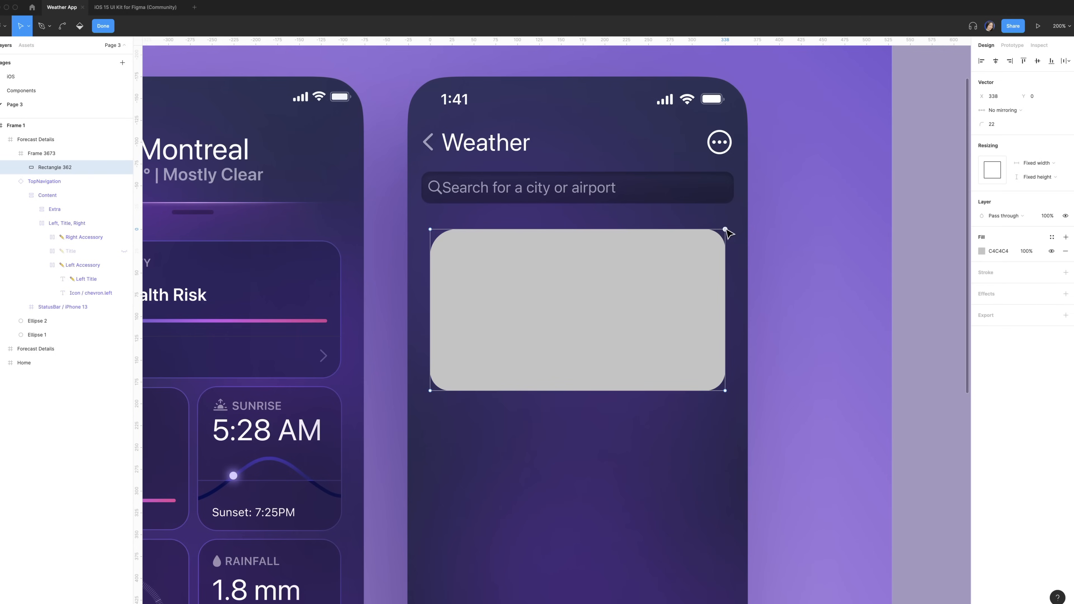
click(1040, 101)
text(80)
key(Return)
key(Escape)
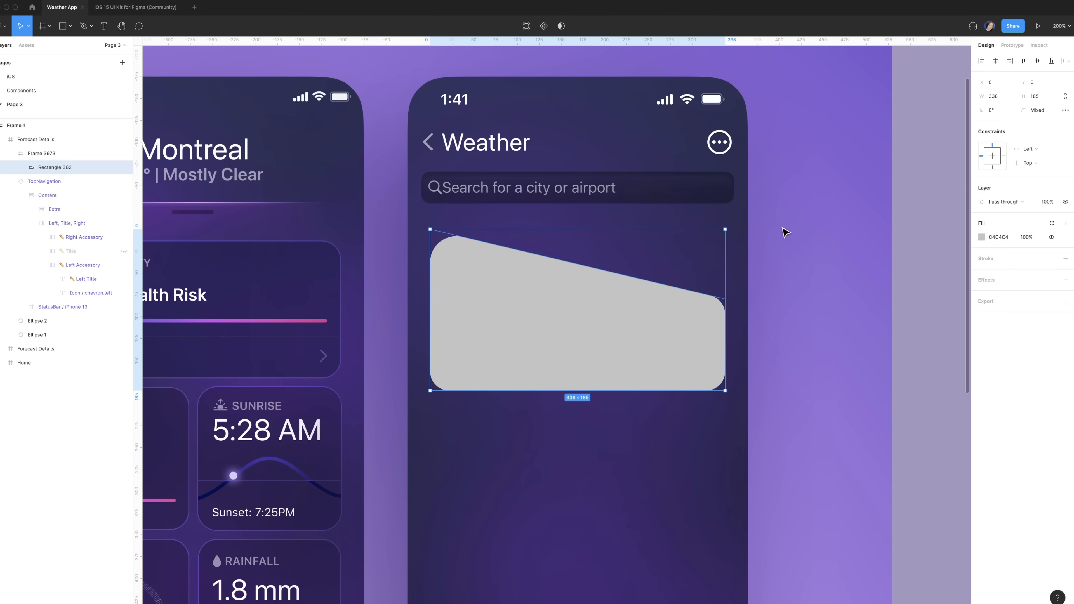
Step: Set the slanted card shape's corner smoothing to 100%
click(1065, 111)
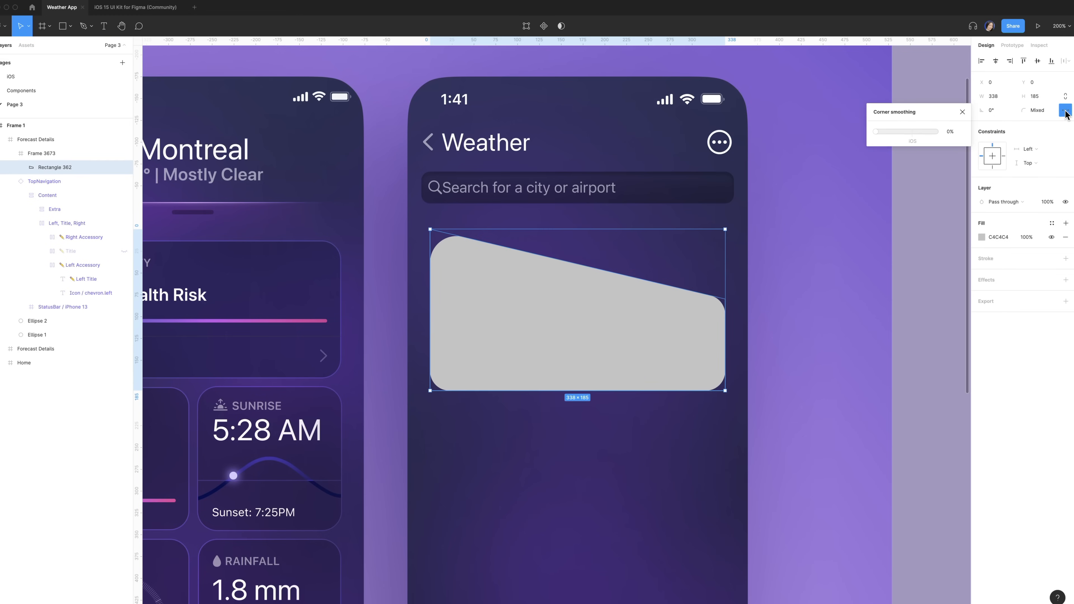
drag(875, 131, 949, 134)
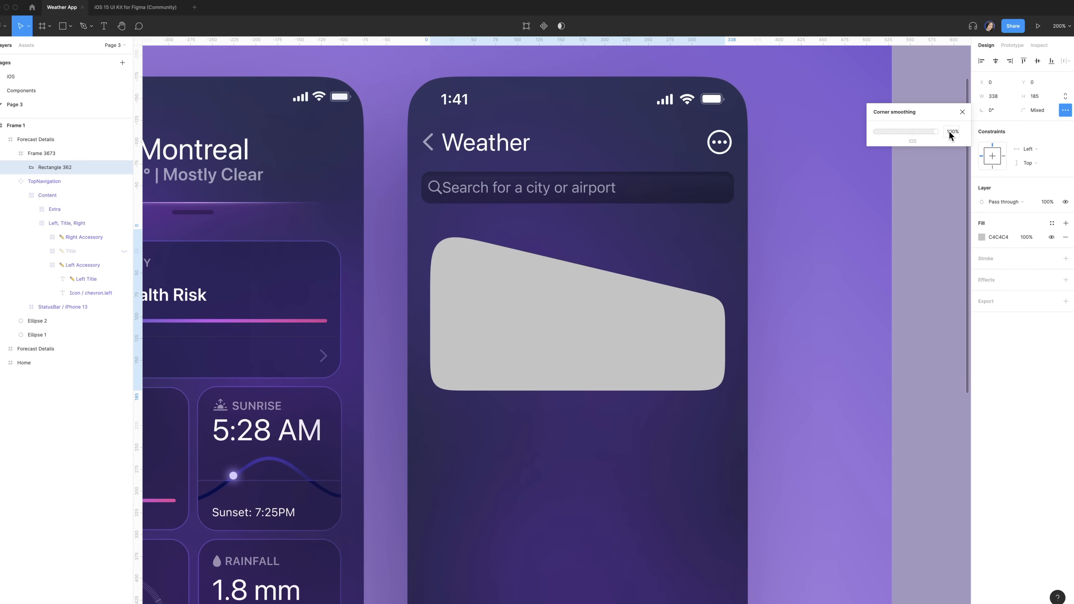
click(474, 249)
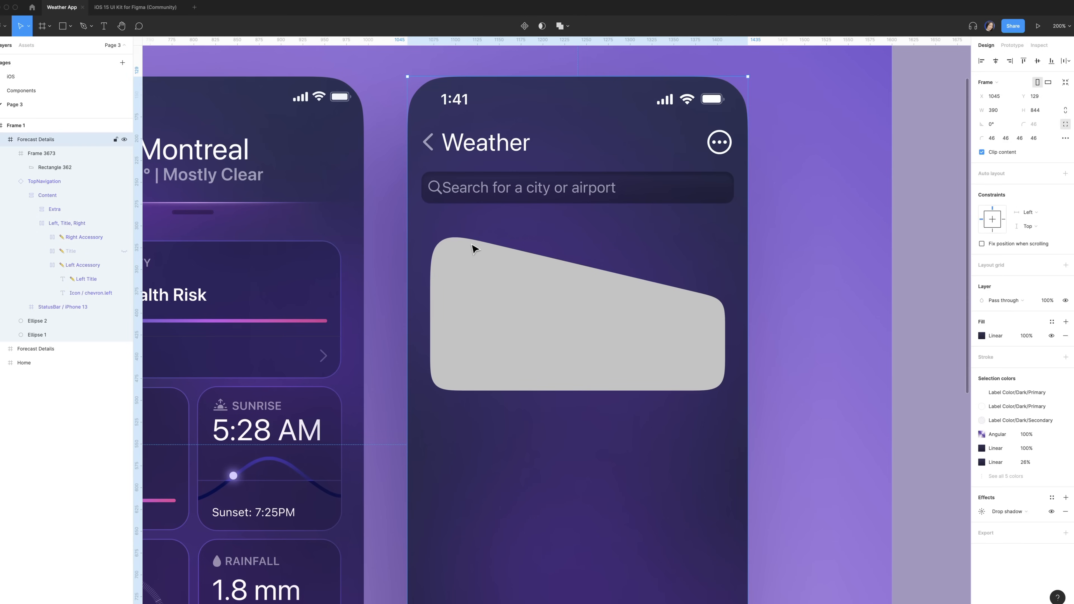
Step: Change the card shape's fill to a horizontal linear gradient across its full width, with the first stop coloured 5936B4
click(474, 249)
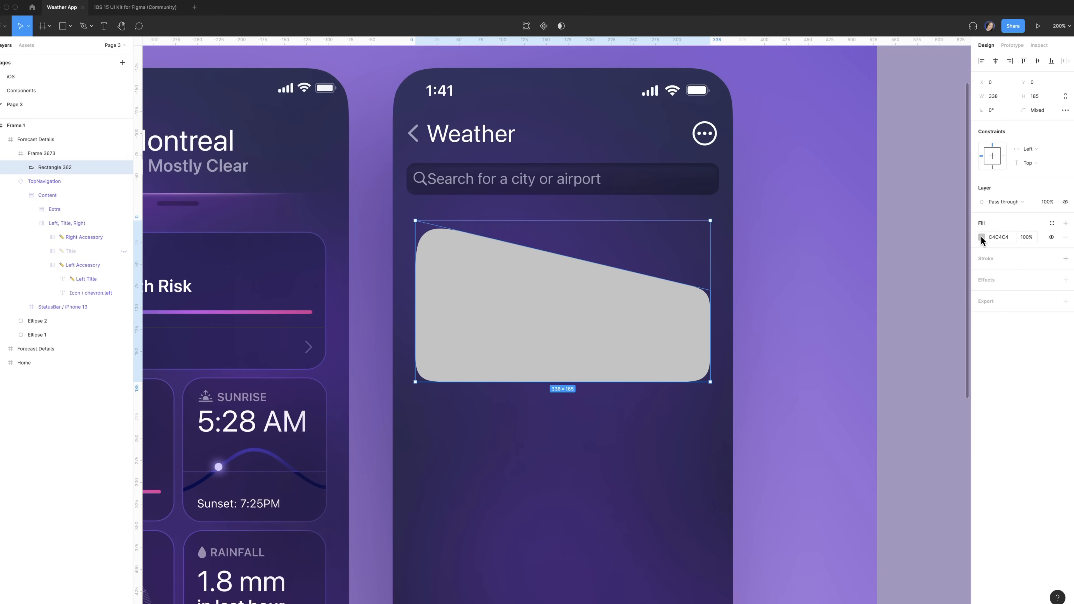
click(981, 236)
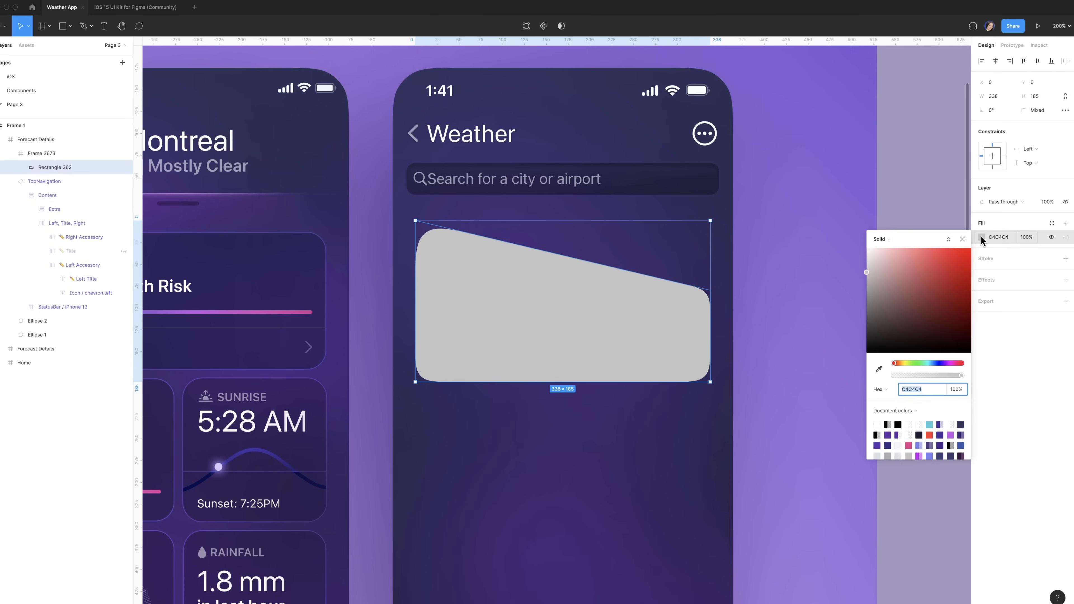
click(881, 237)
click(889, 249)
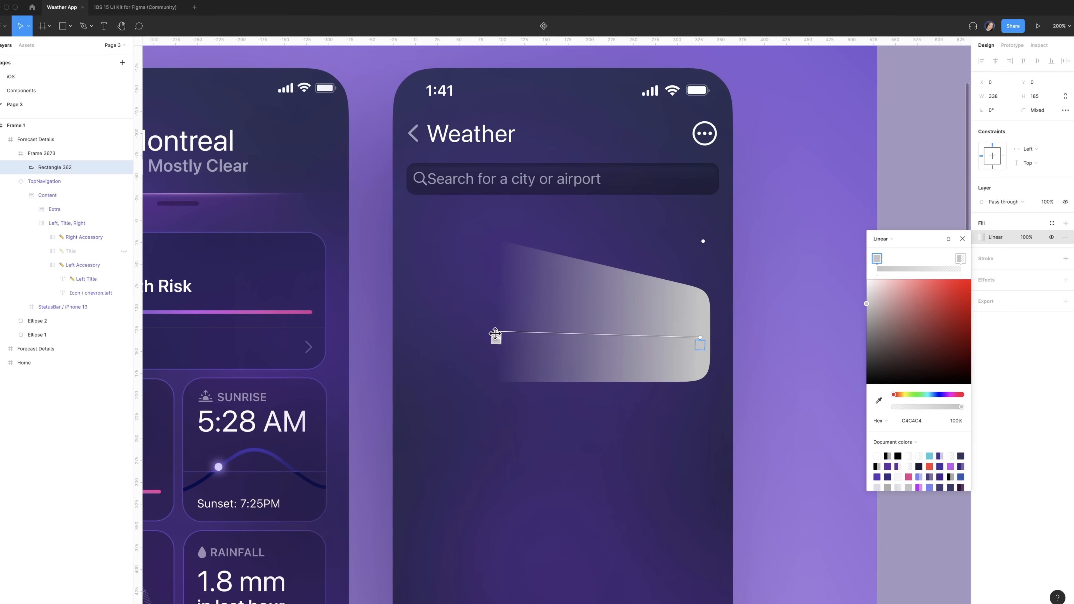
drag(493, 335, 410, 338)
click(918, 421)
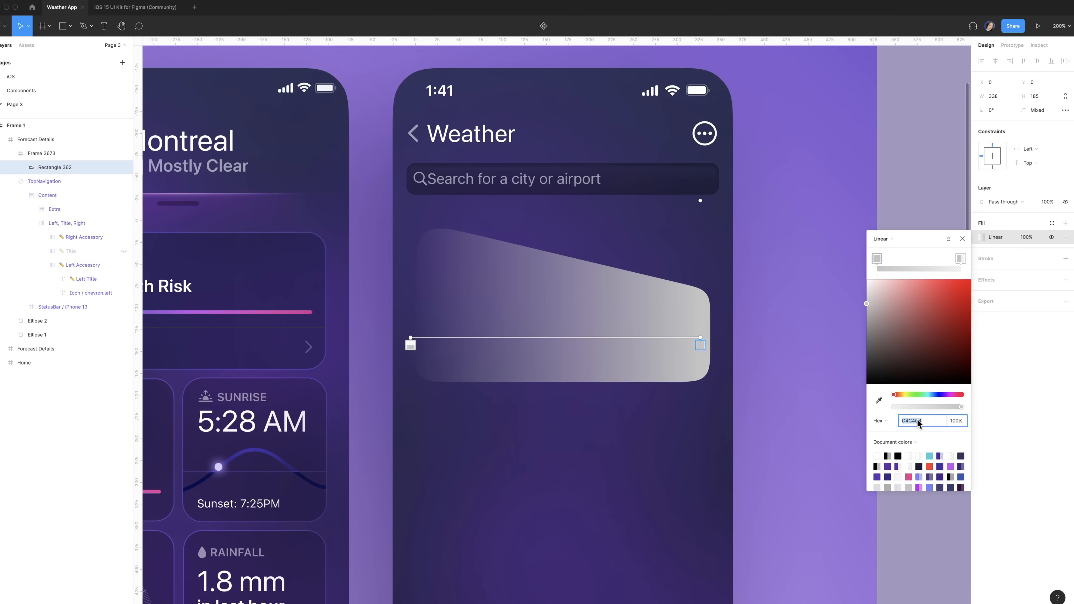
text(5936b4)
key(Return)
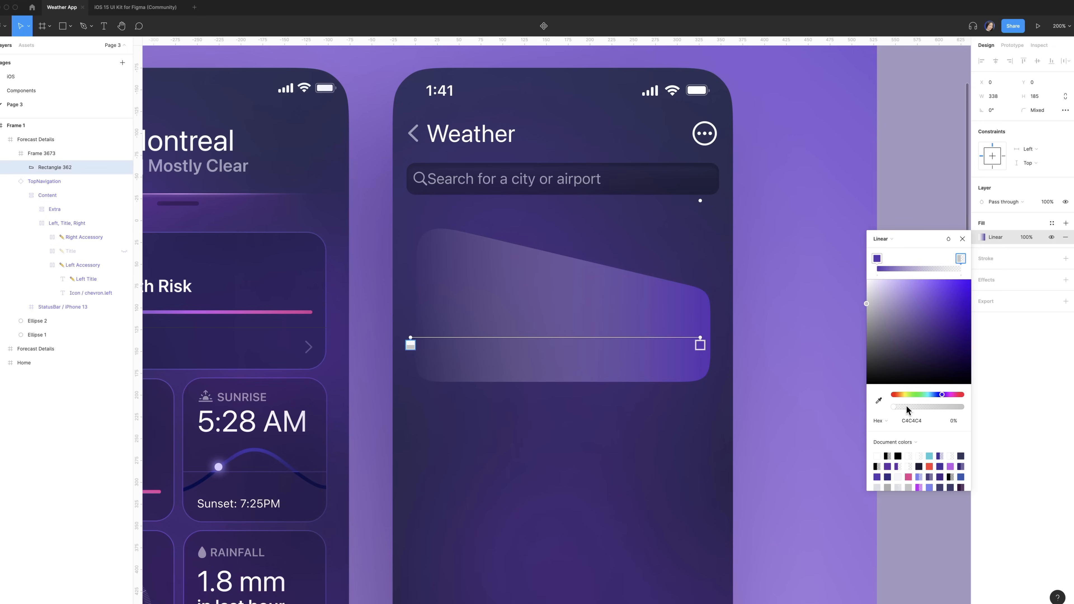
Step: Set the gradient's other stop to 362A84 at 100% opacity and reverse the gradient so 5936B4 starts at the left
click(910, 420)
text(362a84)
key(Return)
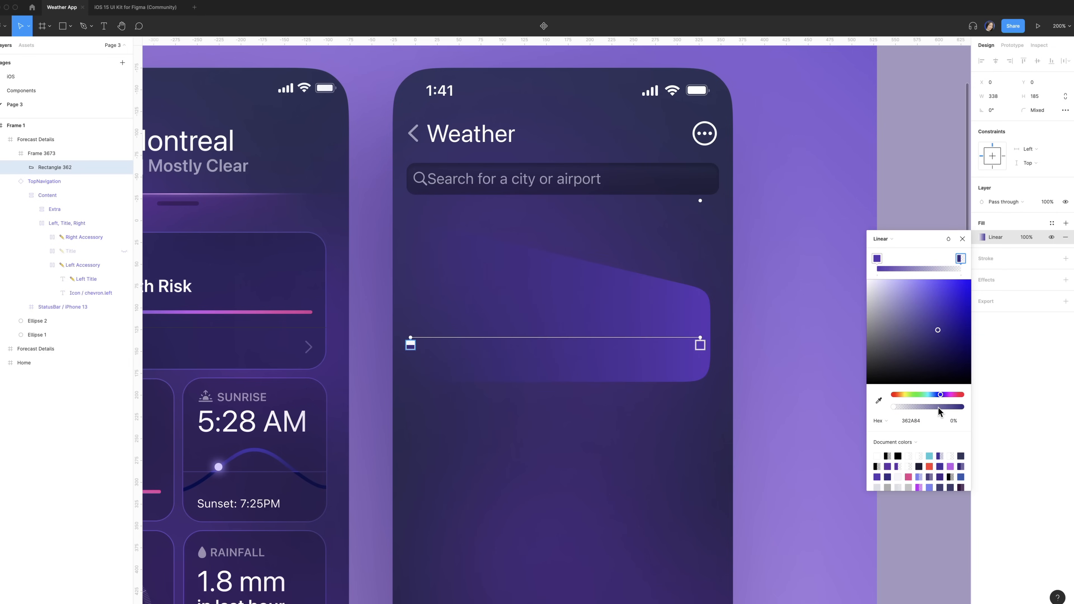
drag(938, 408, 996, 395)
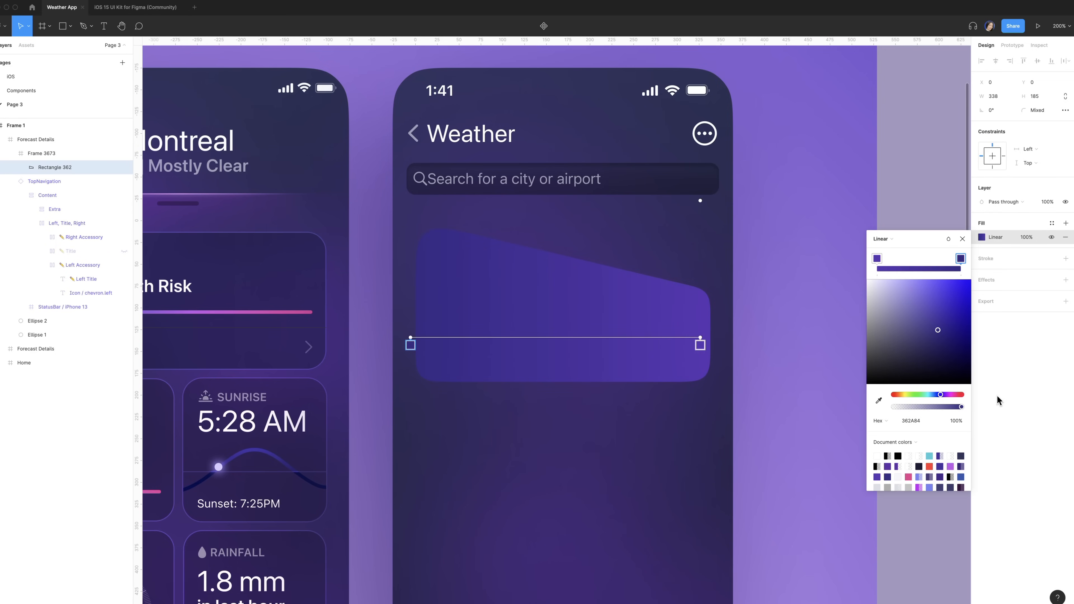
drag(961, 258, 996, 272)
click(879, 259)
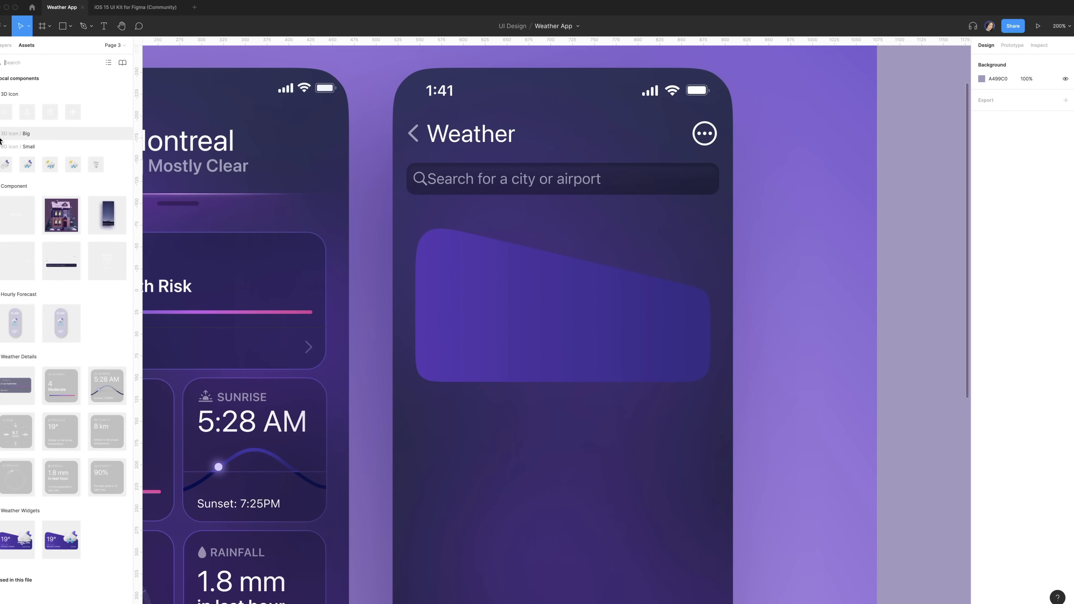
Step: Place the big Moon cloud mid rain 3D icon over the right side of the card at X 181, Y -5
click(1, 135)
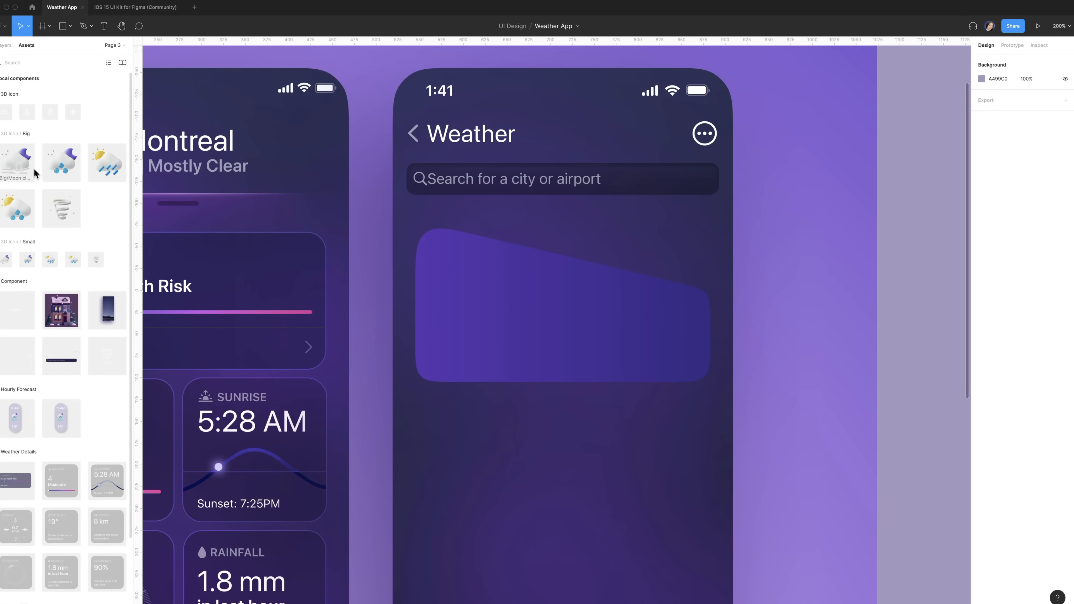
drag(19, 174, 643, 286)
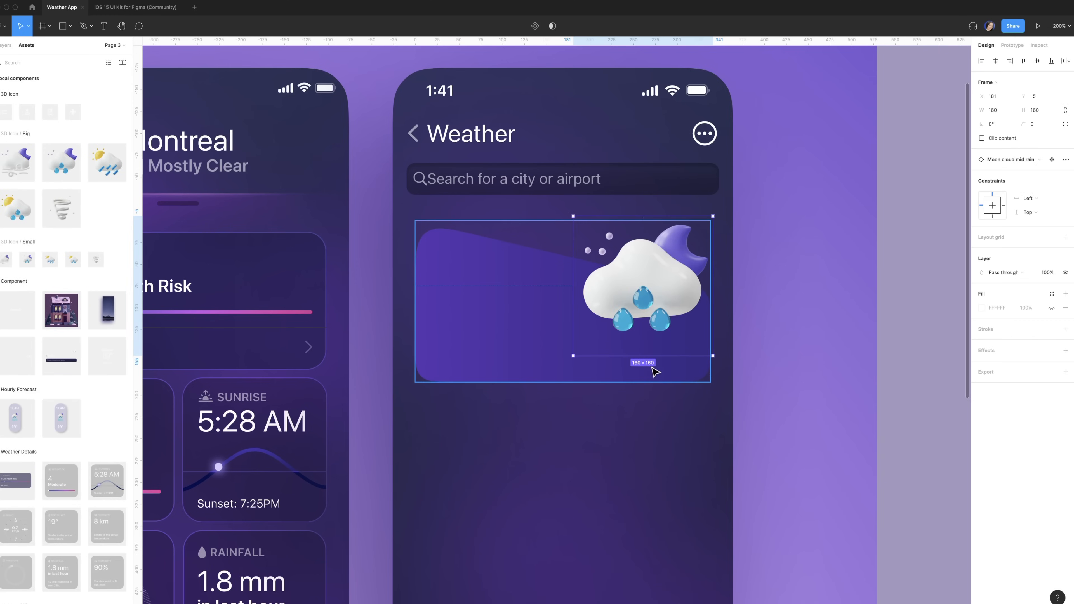
Step: Reposition the Moon cloud mid rain icon on the card to X 178, Y -10
key(alt+1)
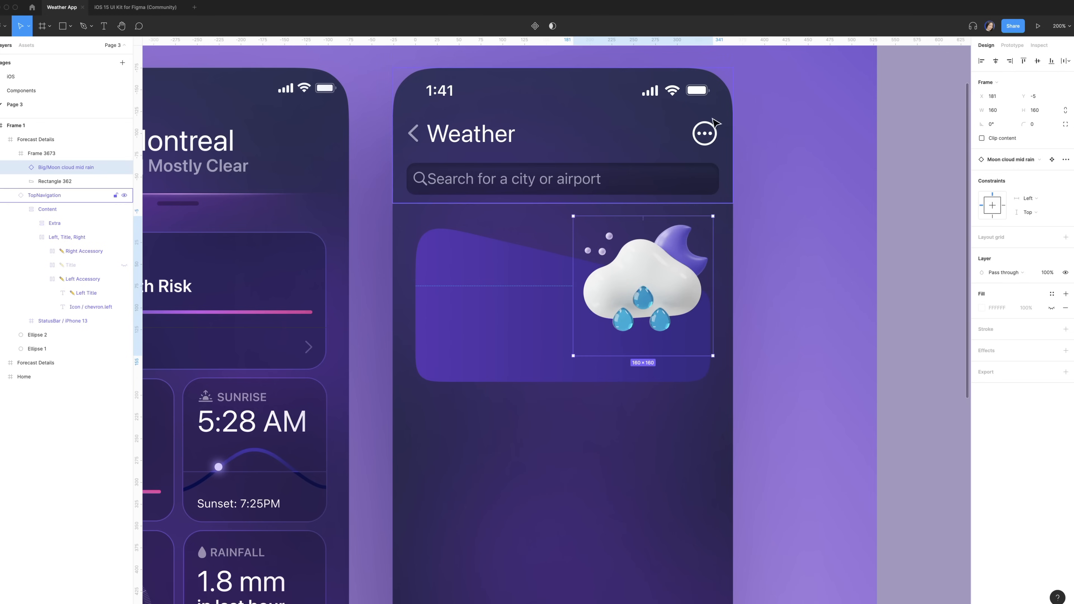
key(Left)
key(Left)
key(Left)
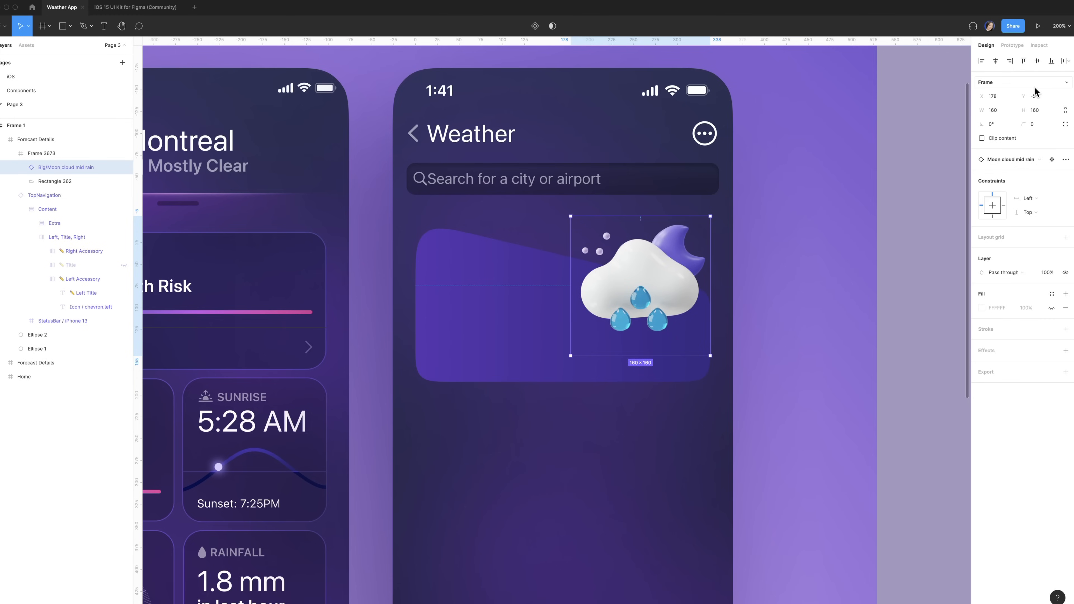
click(1036, 97)
key(Down)
key(Down)
key(Down)
key(Down)
key(Down)
key(Down)
key(Down)
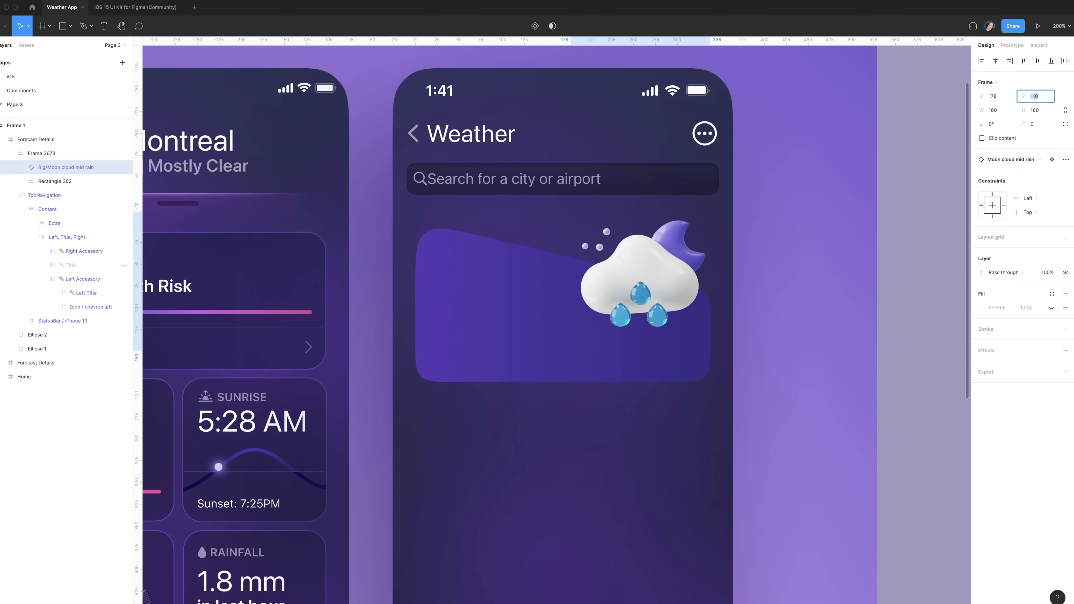
Step: Add a text reading "19°" on the upper left part of the weather card
click(461, 322)
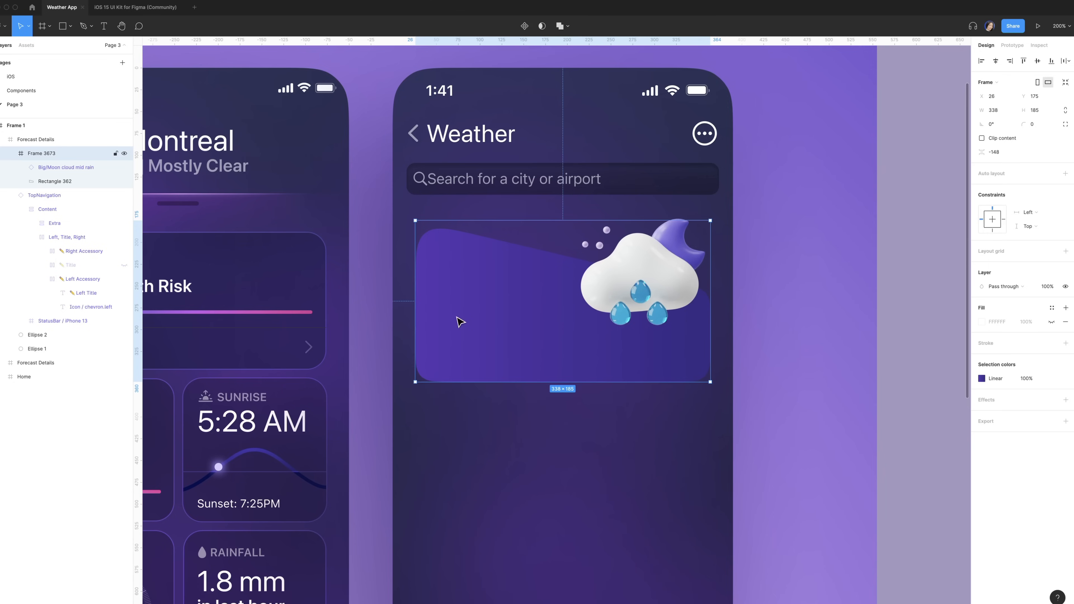
key(t)
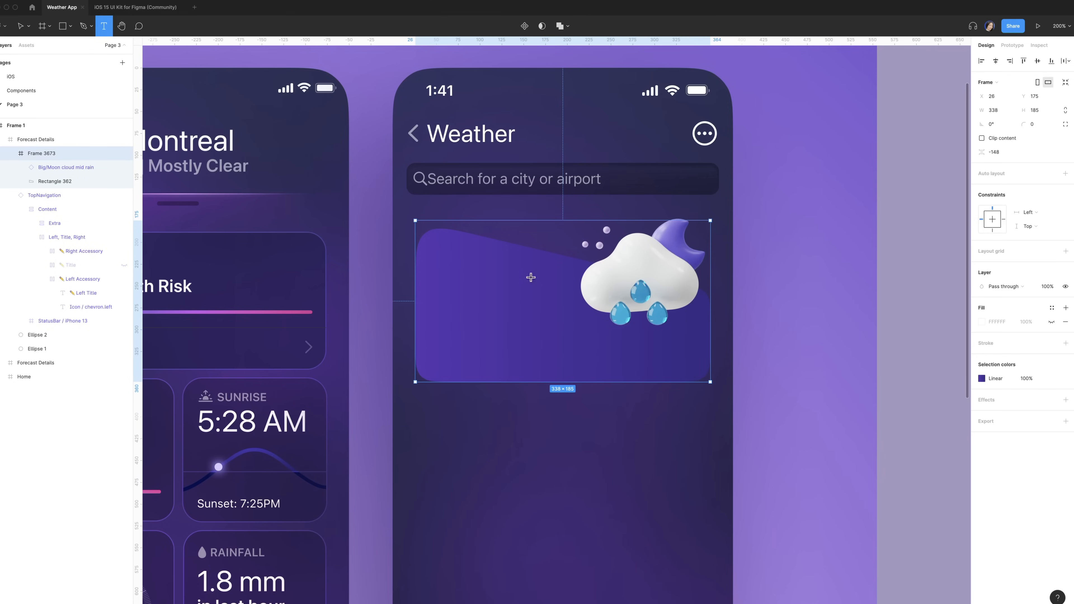
click(442, 263)
text(19)
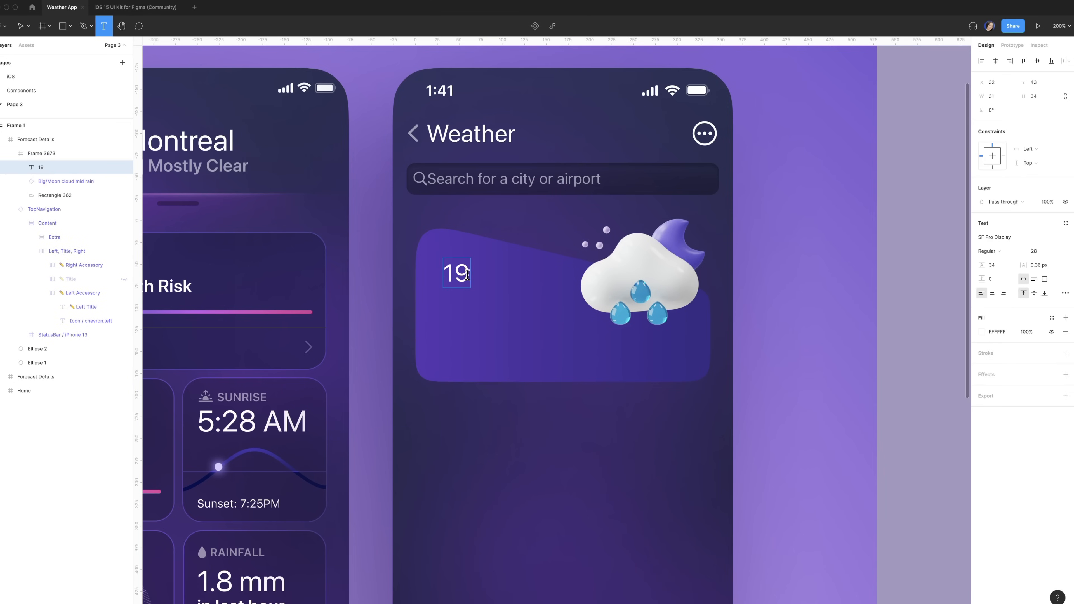
text(°)
key(Escape)
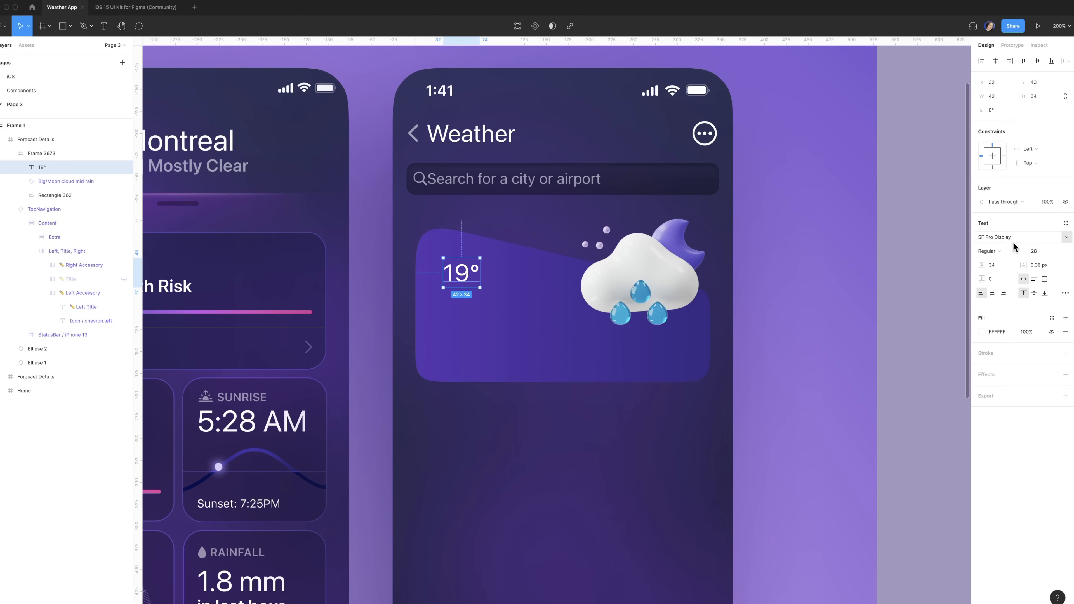
Step: Set the 19° text's font size to 64 and apply the Label Color/Dark/Primary colour style to it
click(1054, 254)
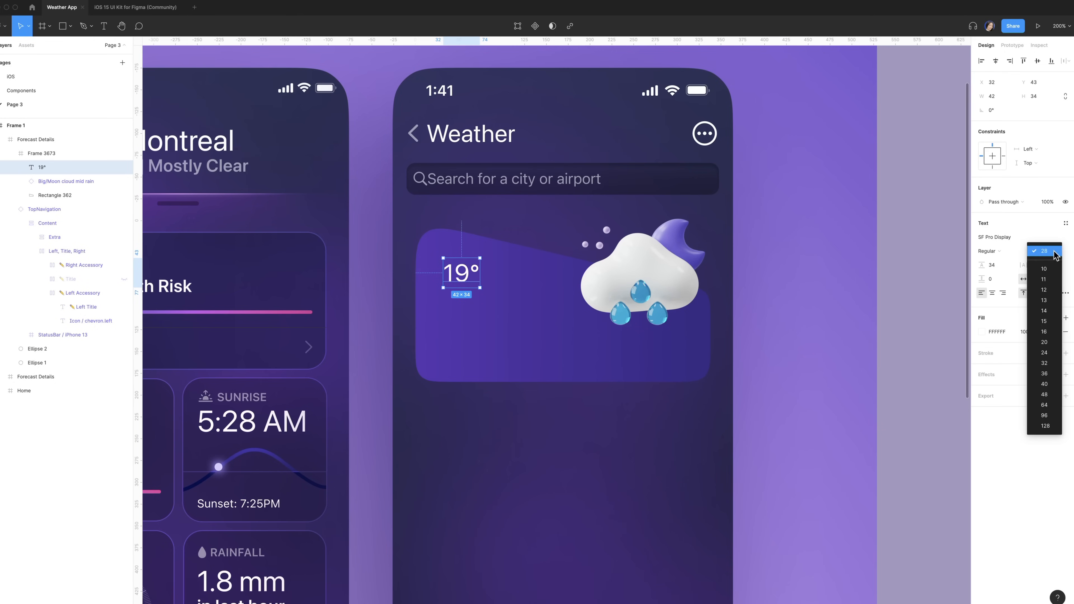
click(1048, 404)
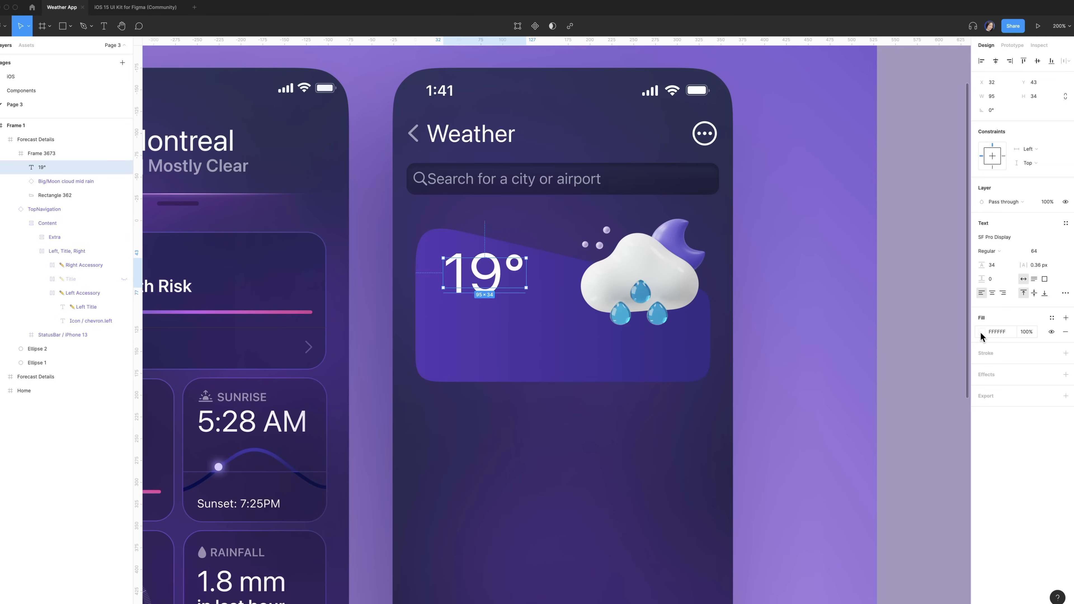
click(1051, 318)
scroll(1021, 404, down, 5)
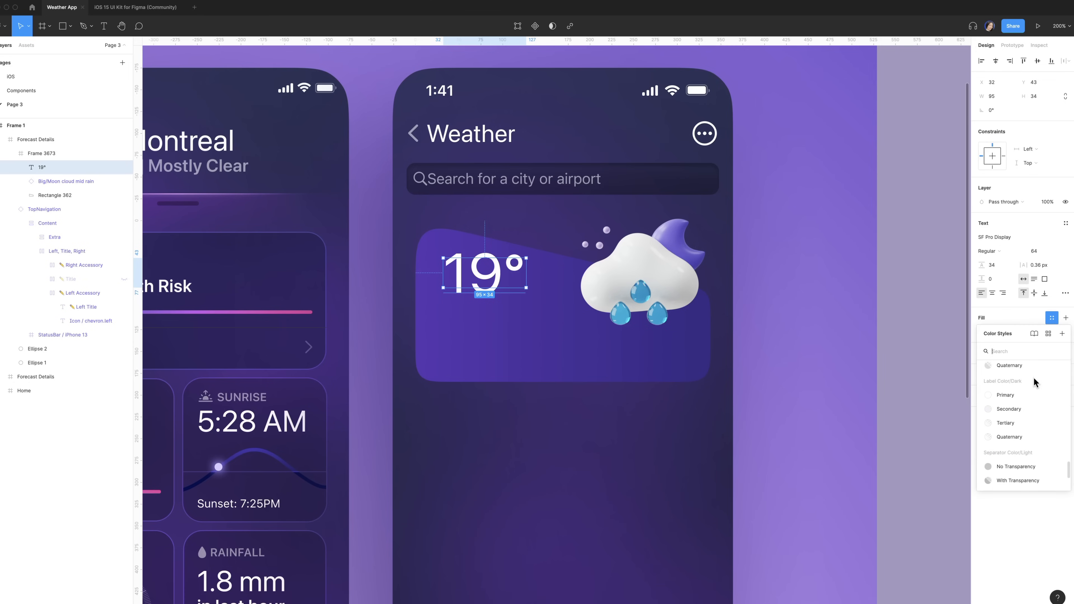
click(989, 395)
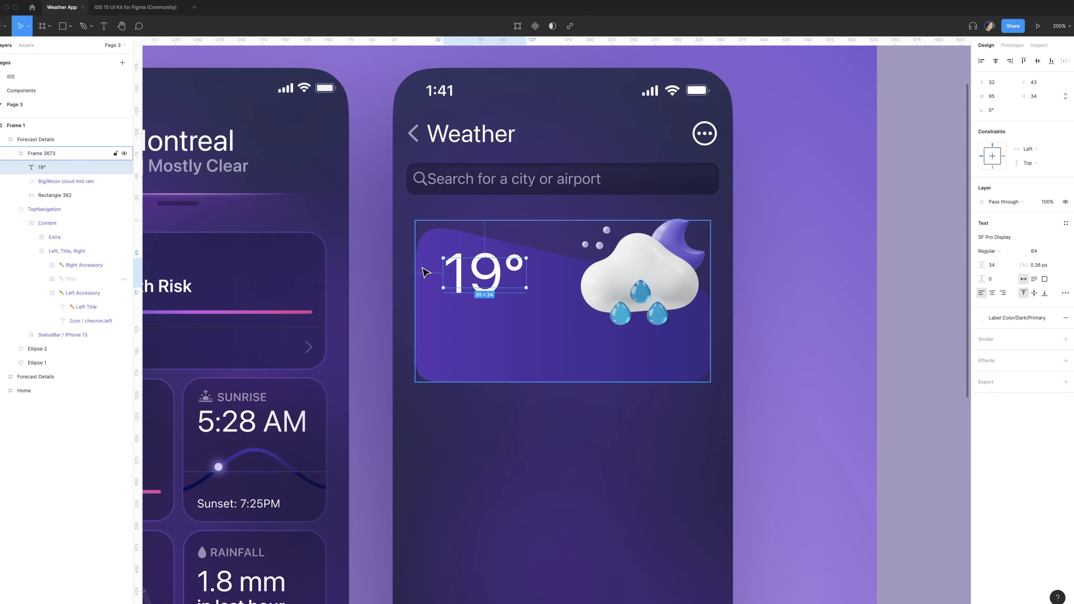
Step: Move the 19° text left to X 20 and lower it by 15 px within the card
key(alt)
key(shift+Left)
key(Left)
key(Left)
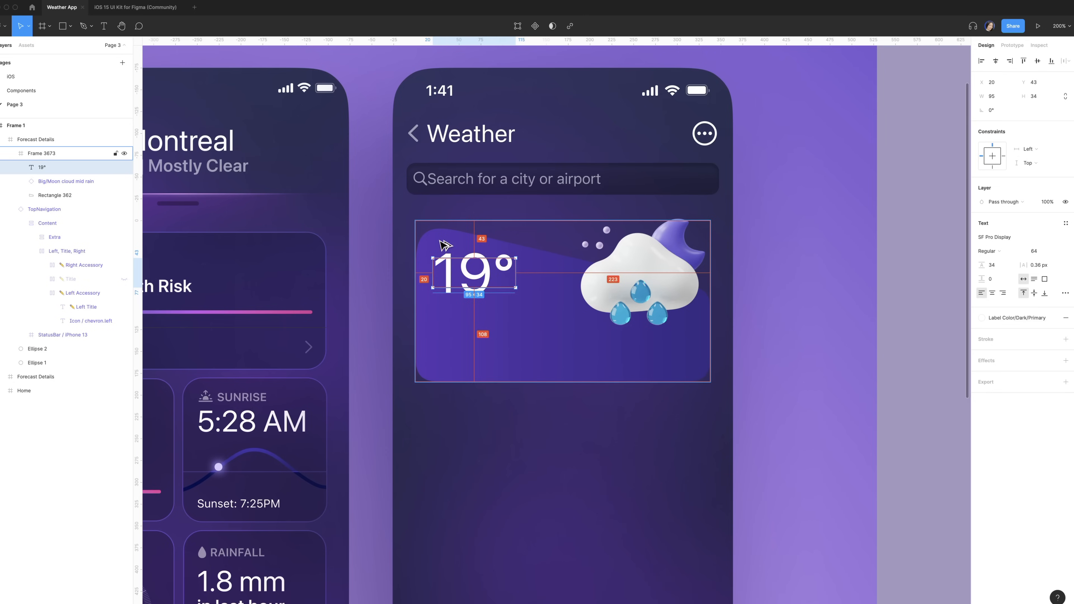
key(shift+Down)
key(Down)
key(Down)
key(Down)
key(Down)
key(Down)
Step: Add a size 15 text reading "H:24° L:18°" on the card below the 19° temperature
click(471, 342)
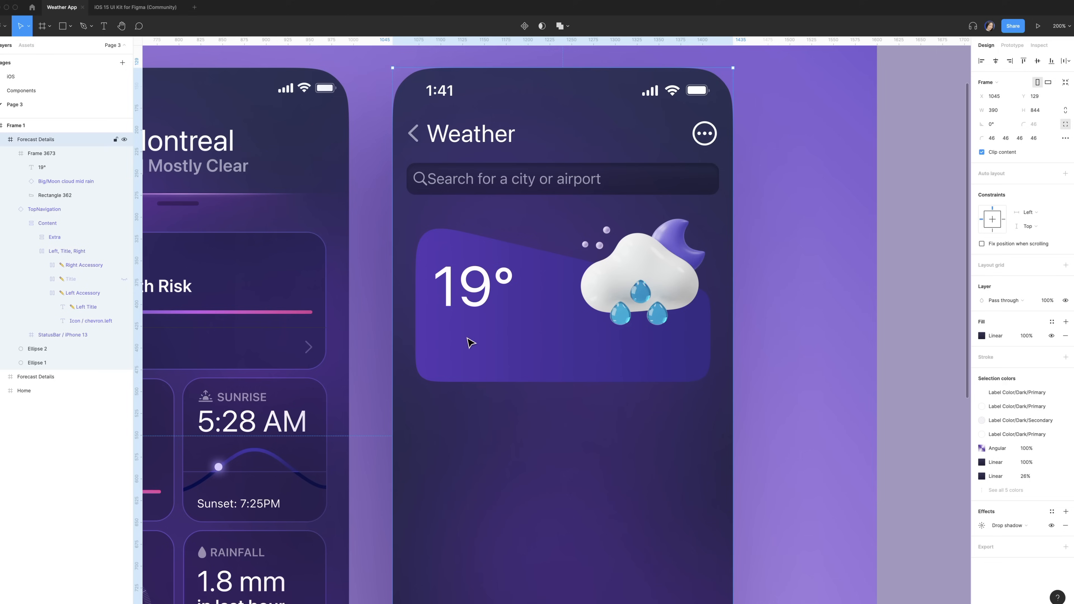
key(t)
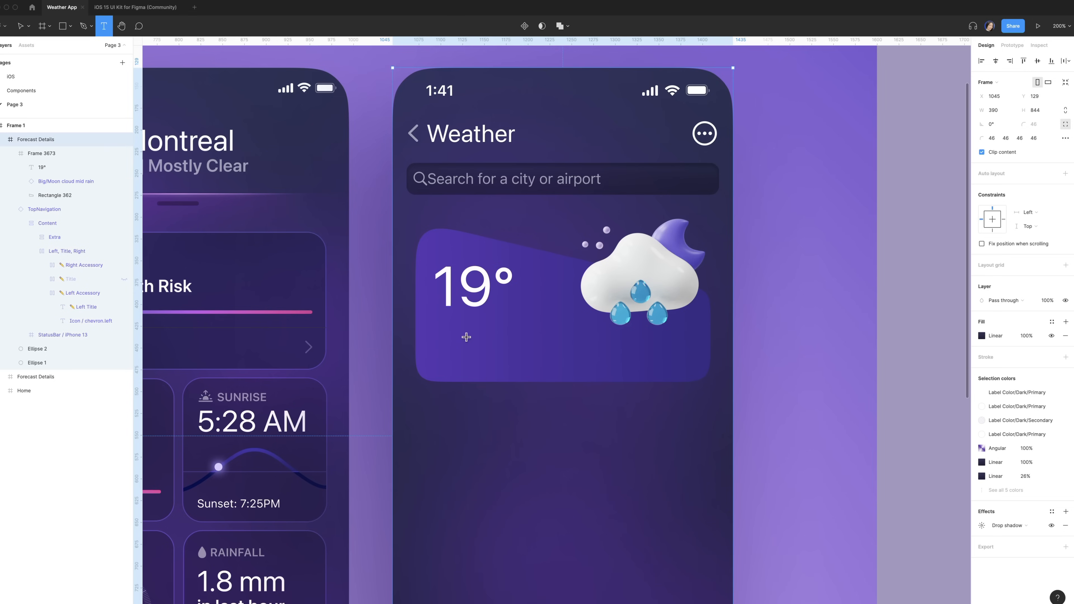
click(461, 330)
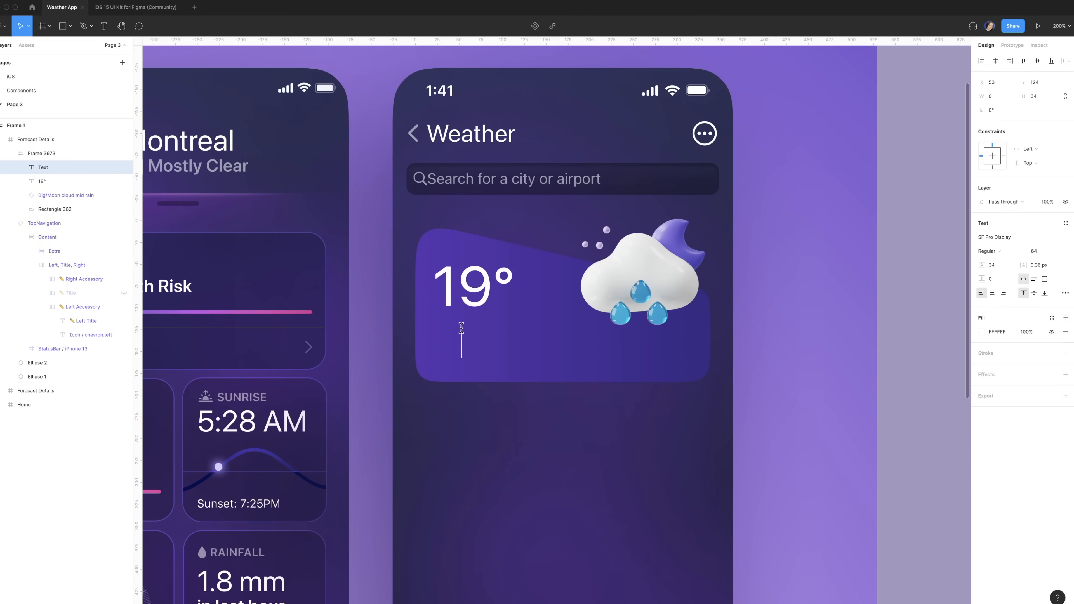
click(1057, 251)
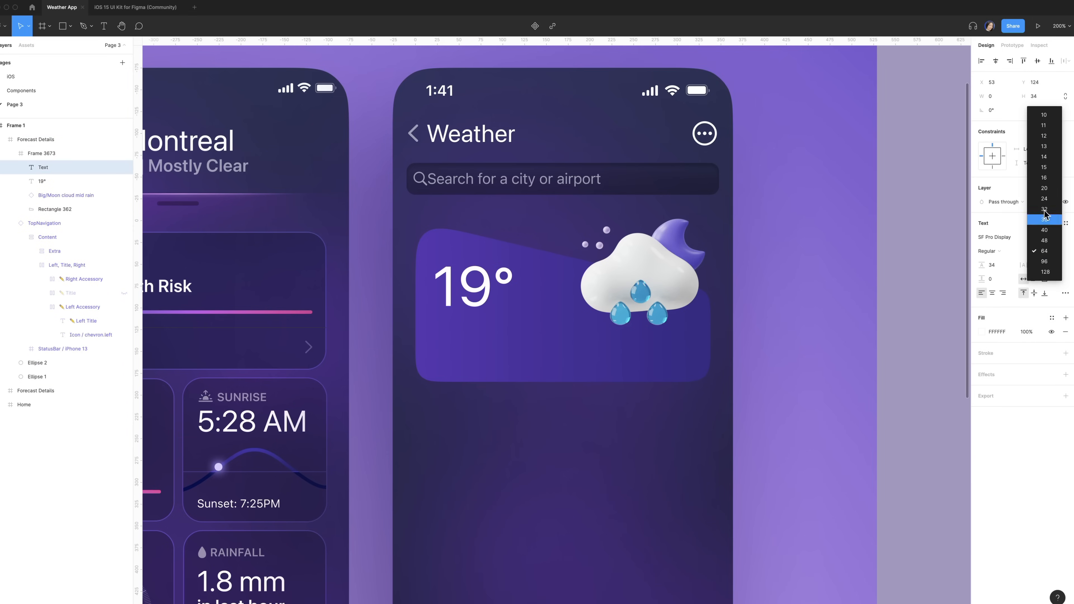
click(1053, 151)
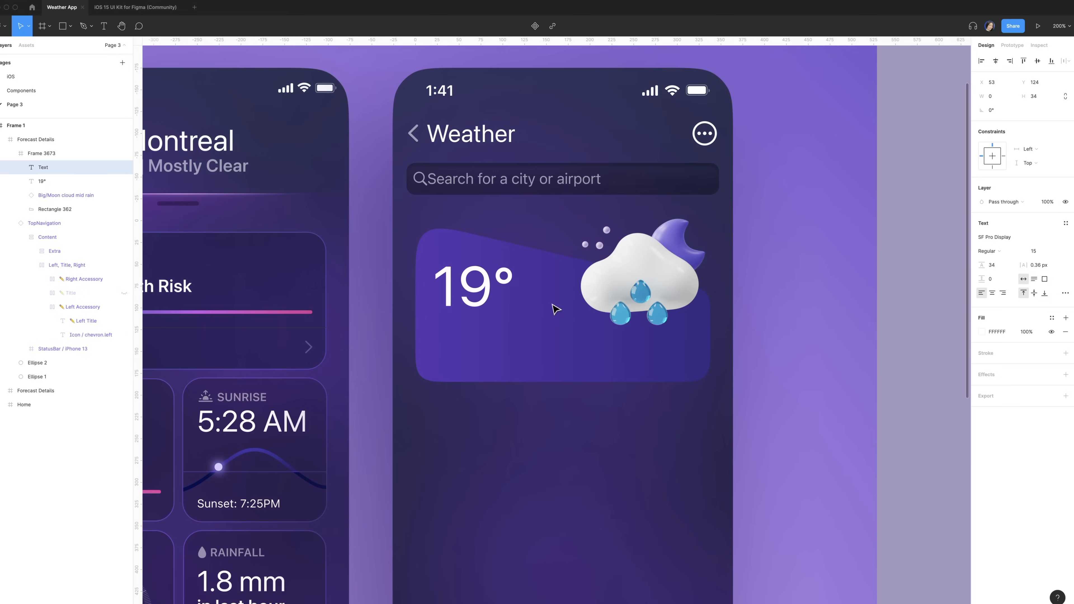
text(H:24)
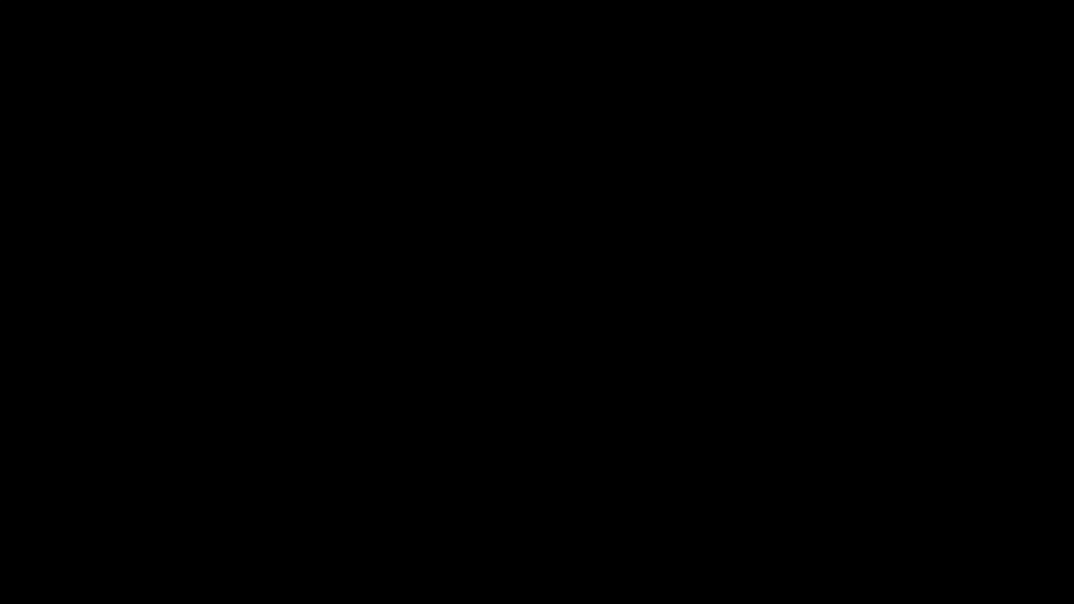
text(° L:)
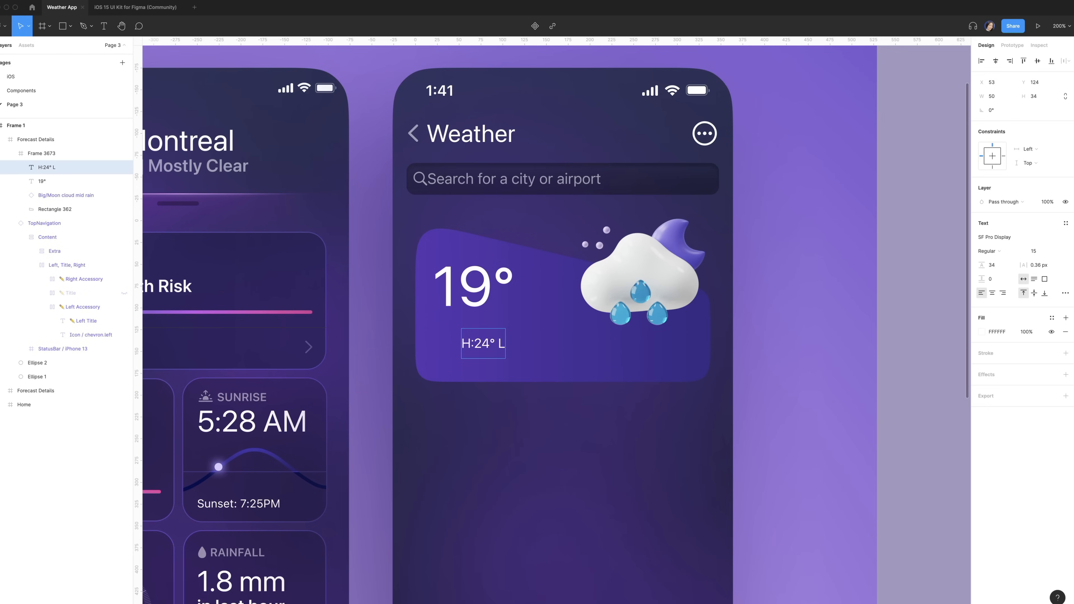
text(18°)
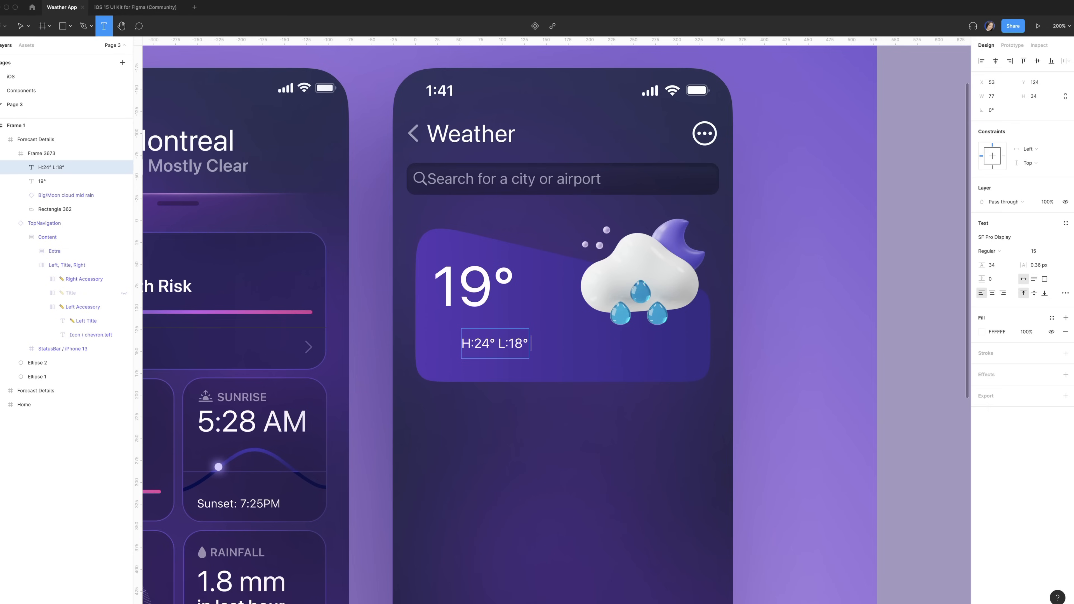
Step: Add a second line reading "Montral, Canada" to the high and low temperature text
key(Return)
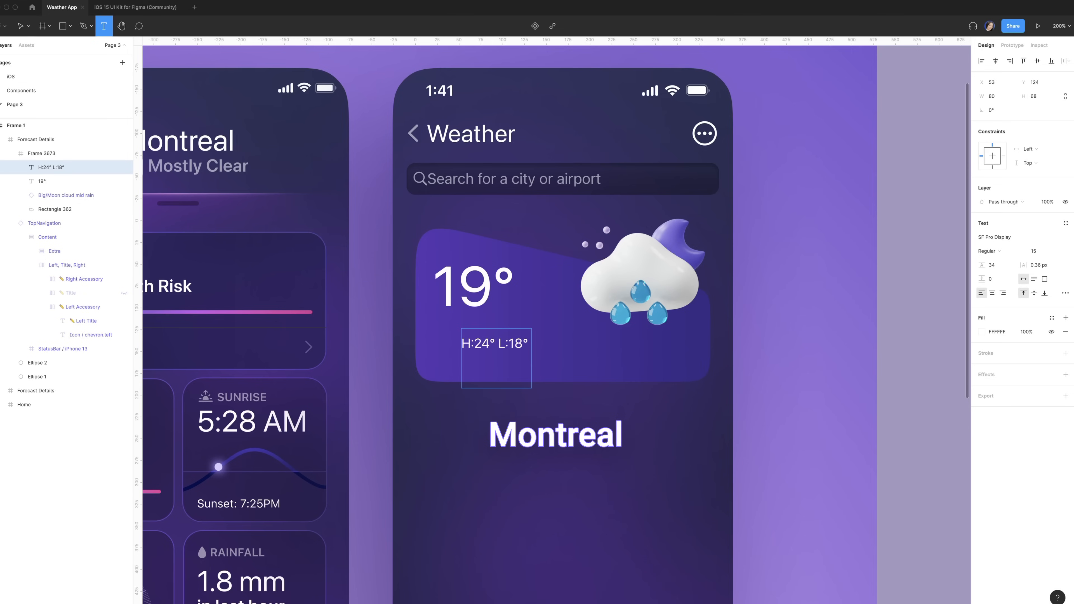
text(Montral, Ca)
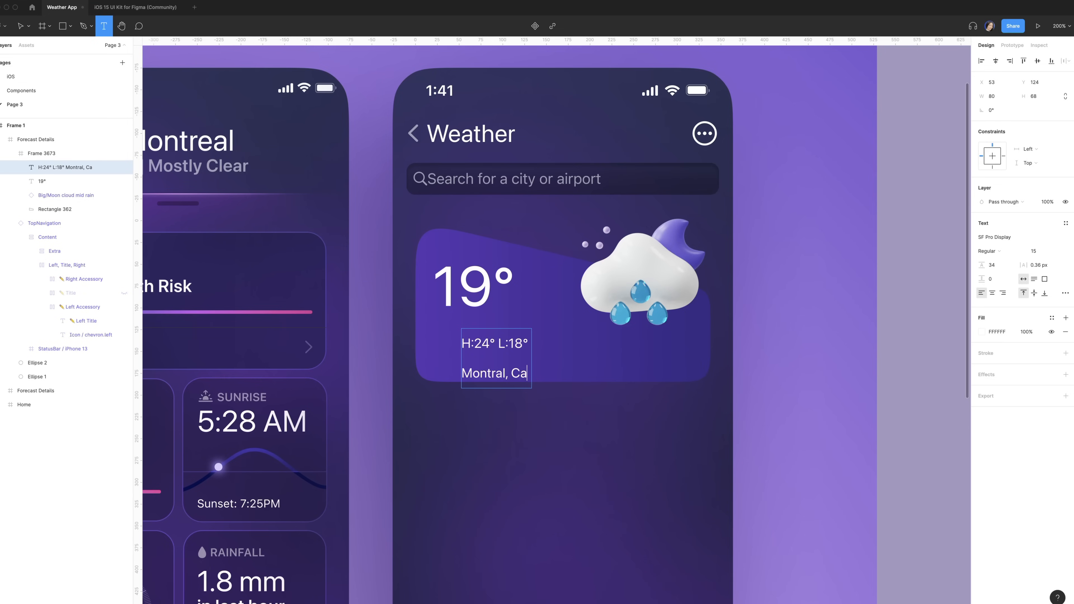
text(nada)
Step: Apply the Footnote text style to the H:24° L:18° line and the Body style to the Montral, Canada line
drag(533, 341, 449, 341)
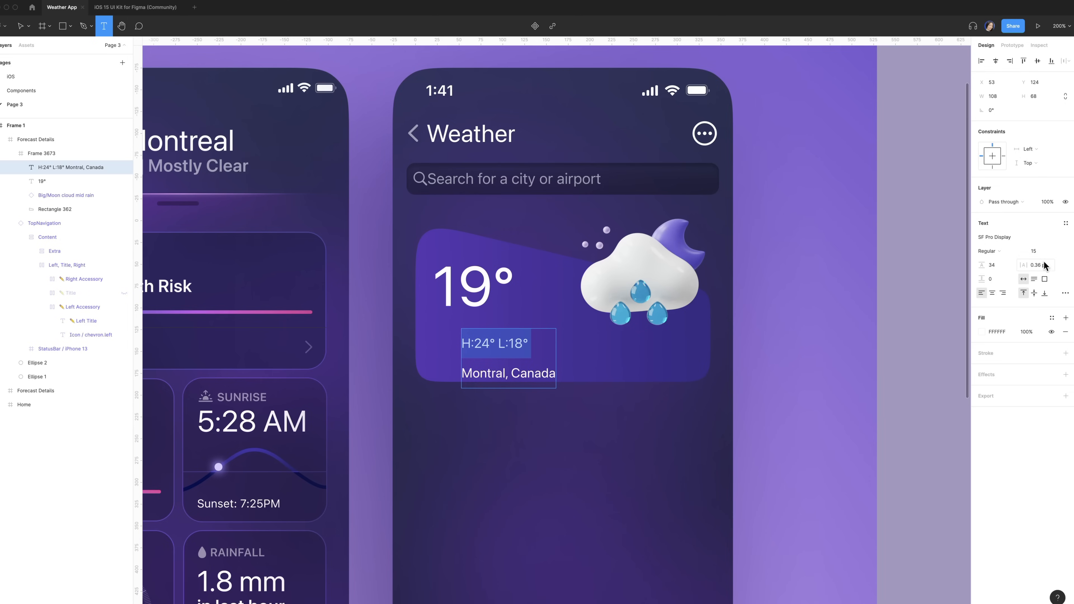
click(1066, 223)
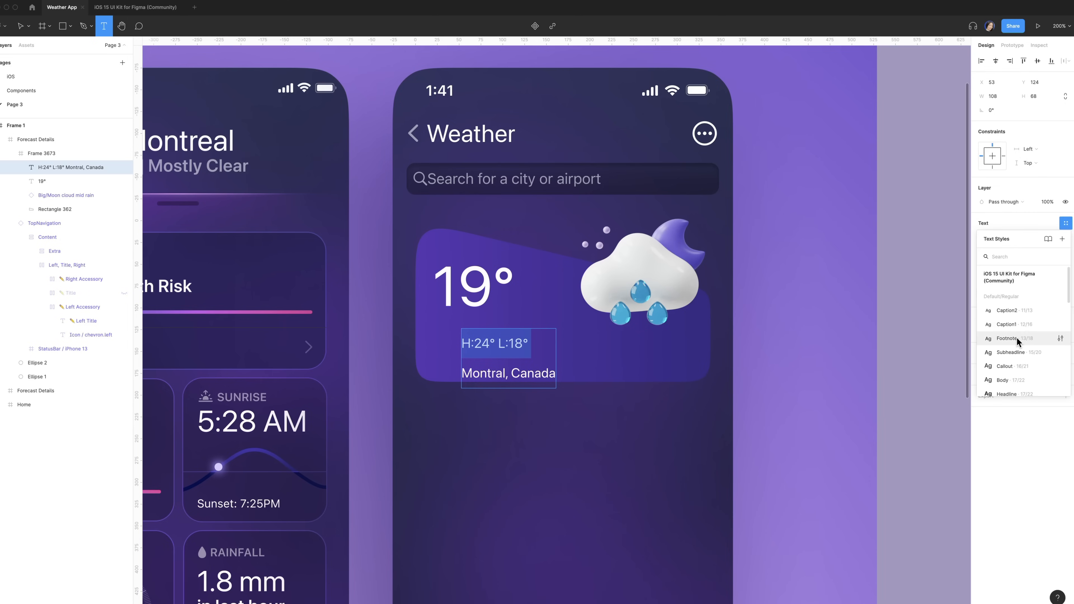
click(1017, 341)
drag(461, 366, 558, 361)
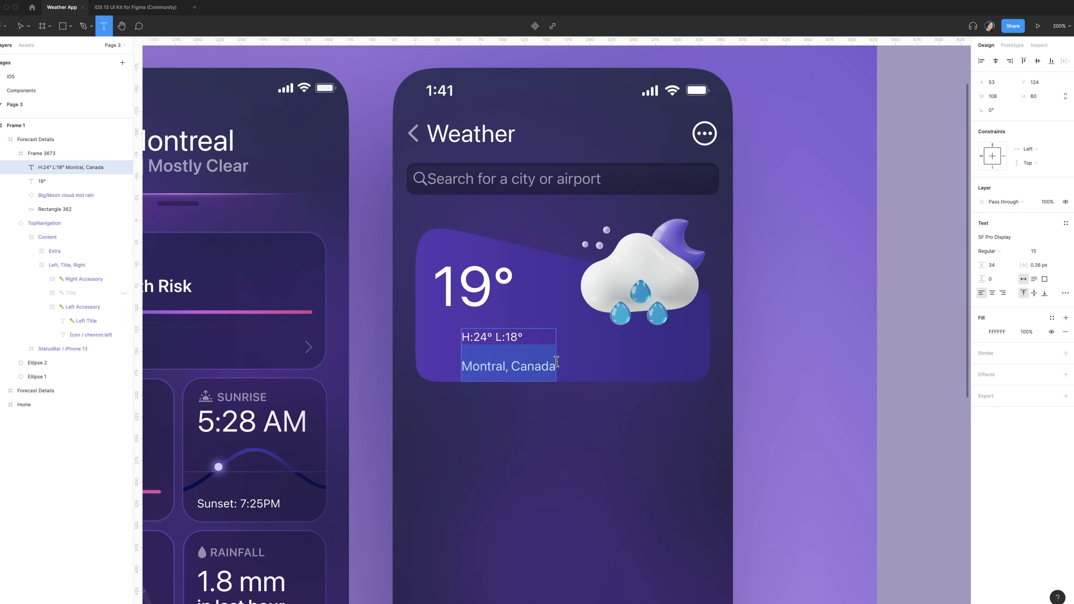
click(1065, 225)
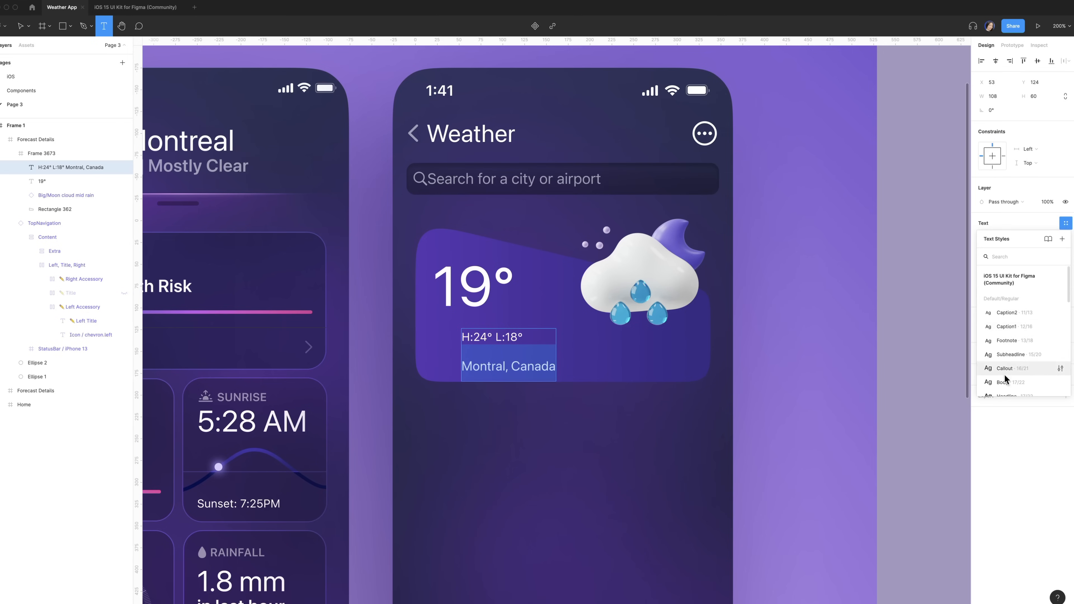
click(1006, 340)
Step: Apply the Label Color/Dark/Secondary colour style to the H:24° L:18° line only
drag(527, 336, 461, 336)
click(1051, 262)
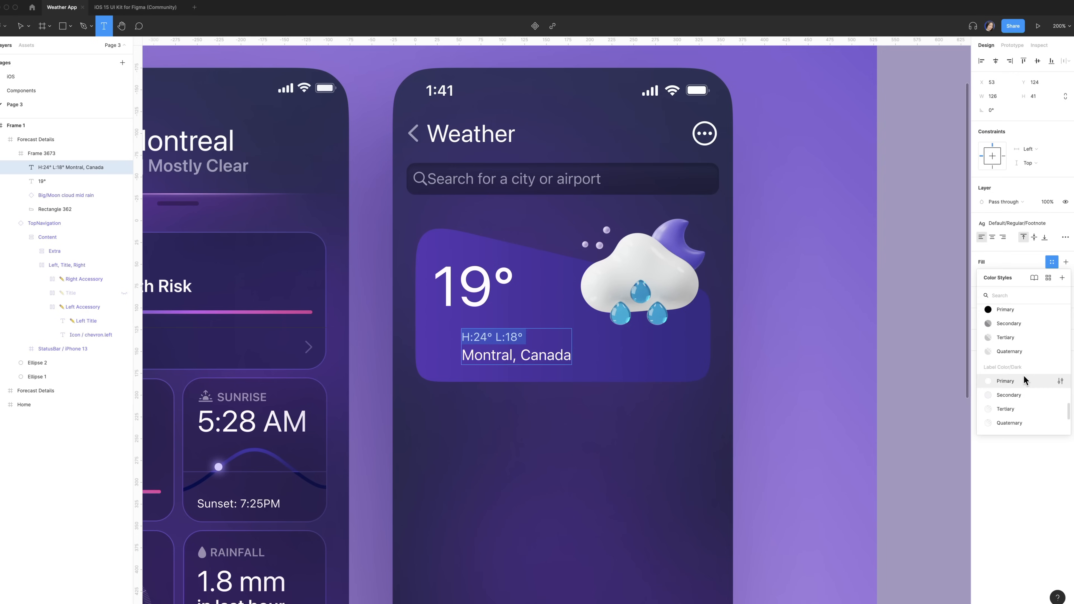
click(1009, 396)
key(Escape)
key(Escape)
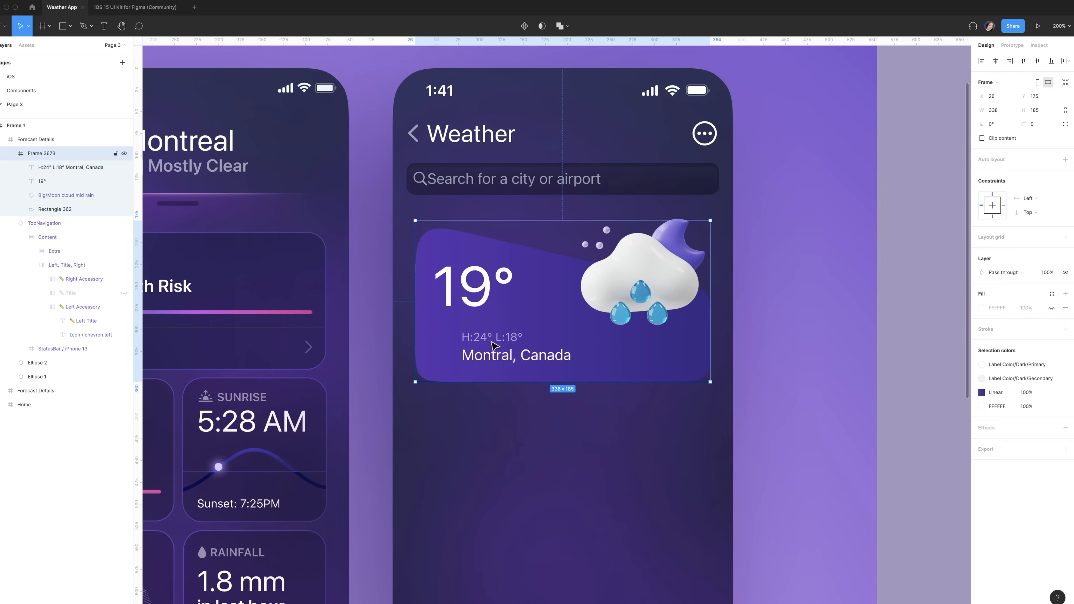
Step: Move the two-line text block to X 20, Y 124 so it lines up with the 19° text
click(489, 344)
drag(489, 344, 455, 348)
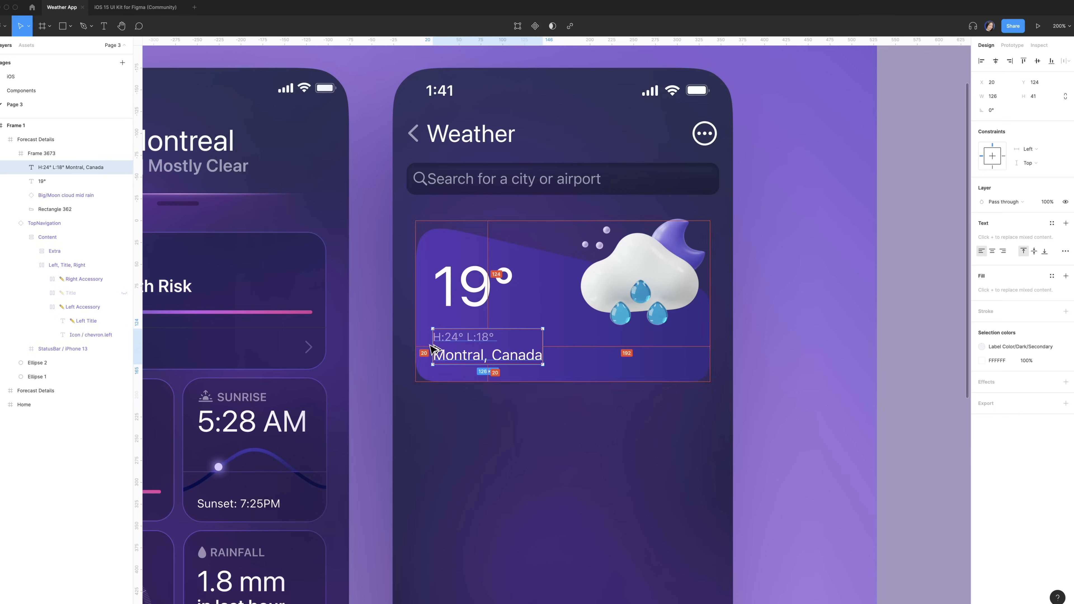
key(Escape)
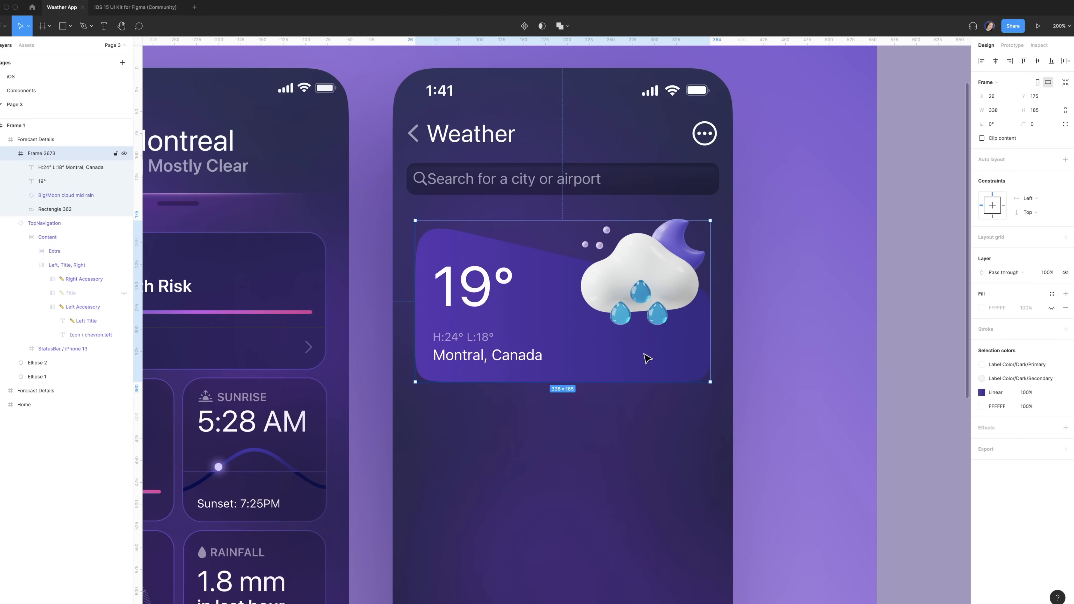
Step: Add a text reading "Mid Rain" in the card's lower right area below the icon
key(t)
click(633, 368)
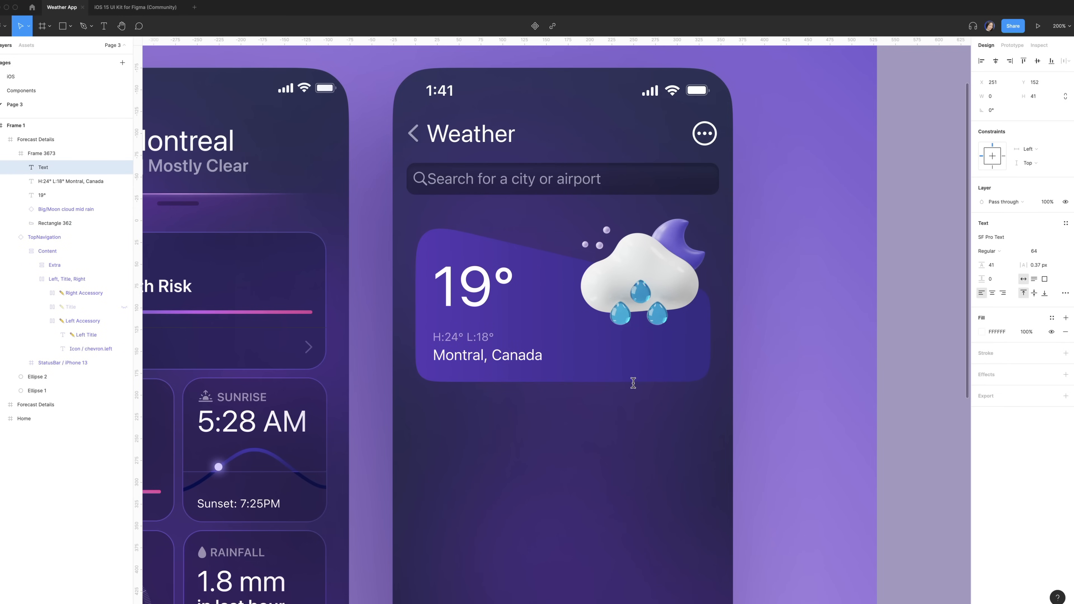
text(Mid Rain)
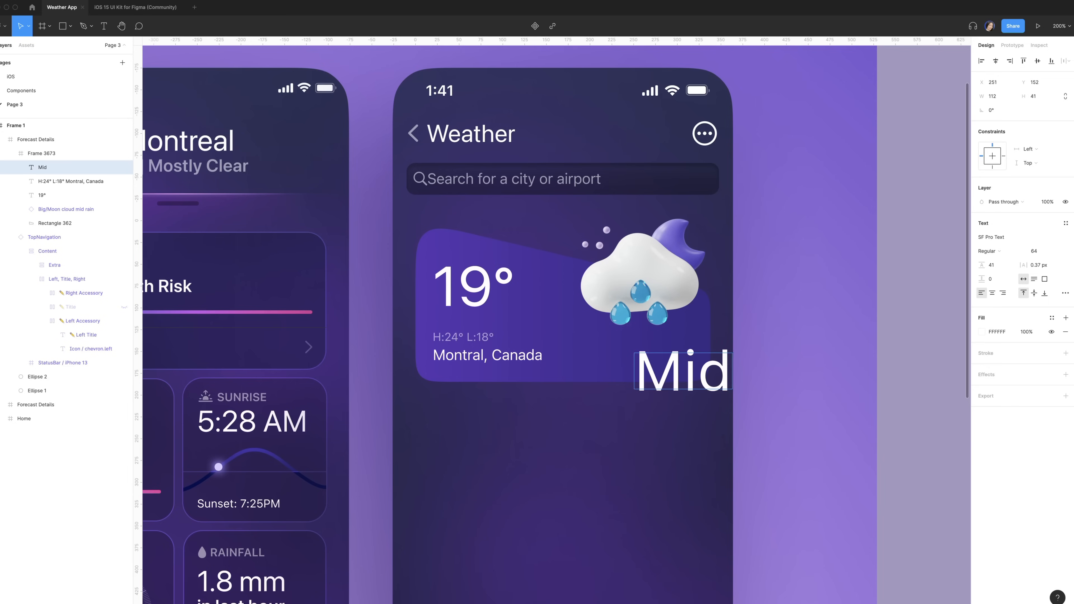
key(Escape)
Step: Give the Mid Rain text the Footnote style and right alignment, placed at X 285, Y 147
click(1065, 223)
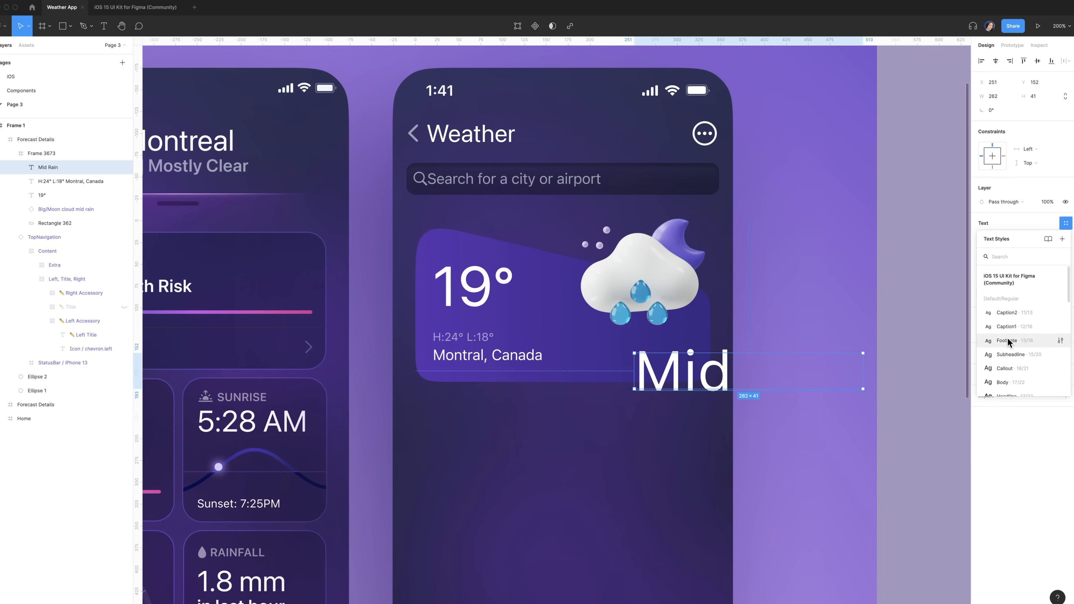
click(1007, 340)
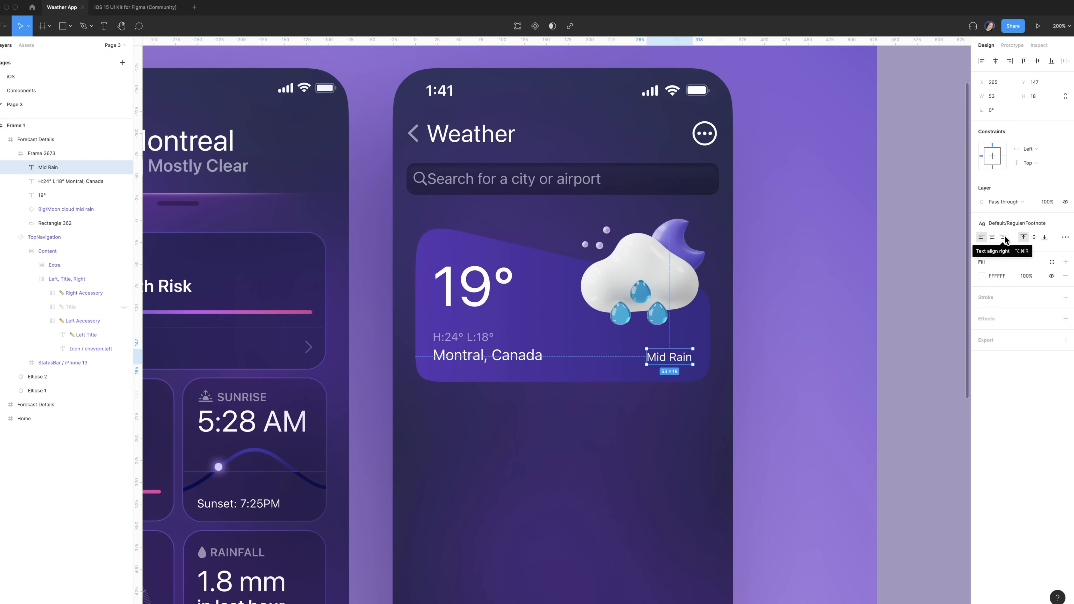
click(1005, 239)
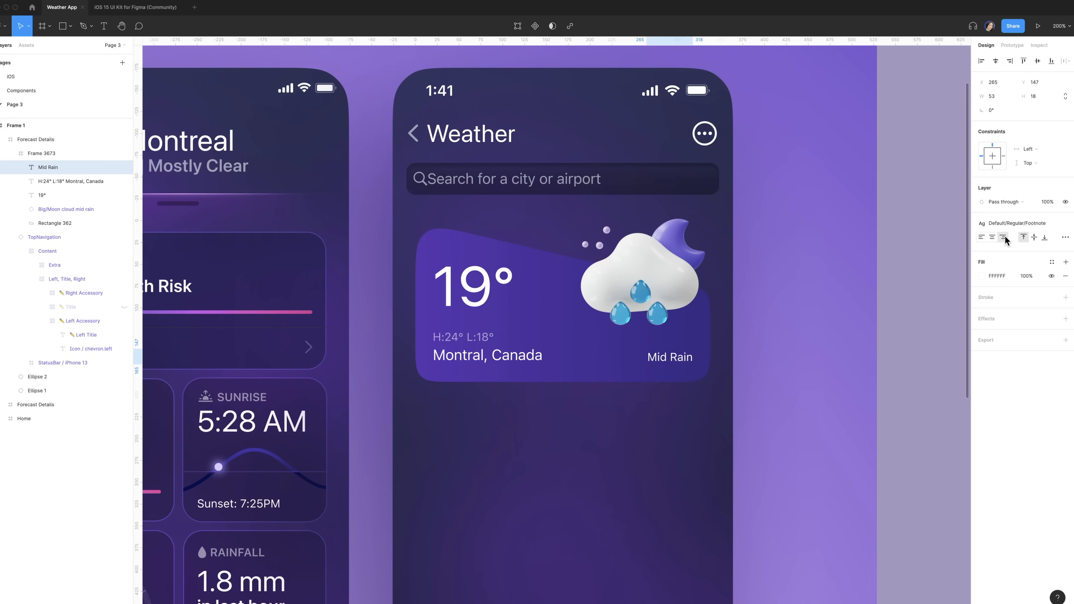
Step: Rename the card's frame, Frame 3673, to "Weather Widget" and collapse its layers
click(488, 450)
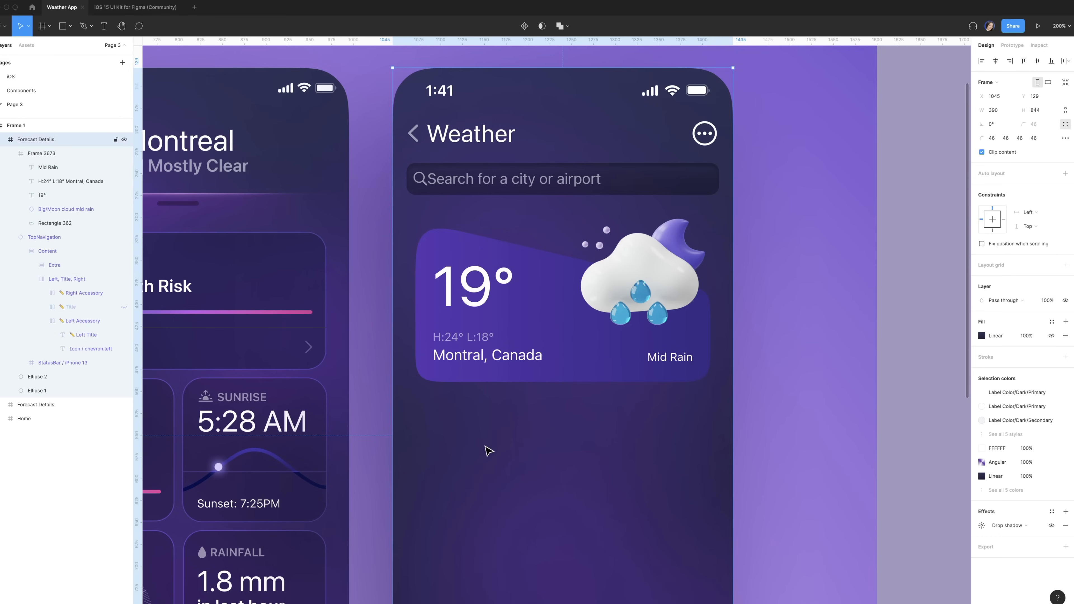
double_click(44, 154)
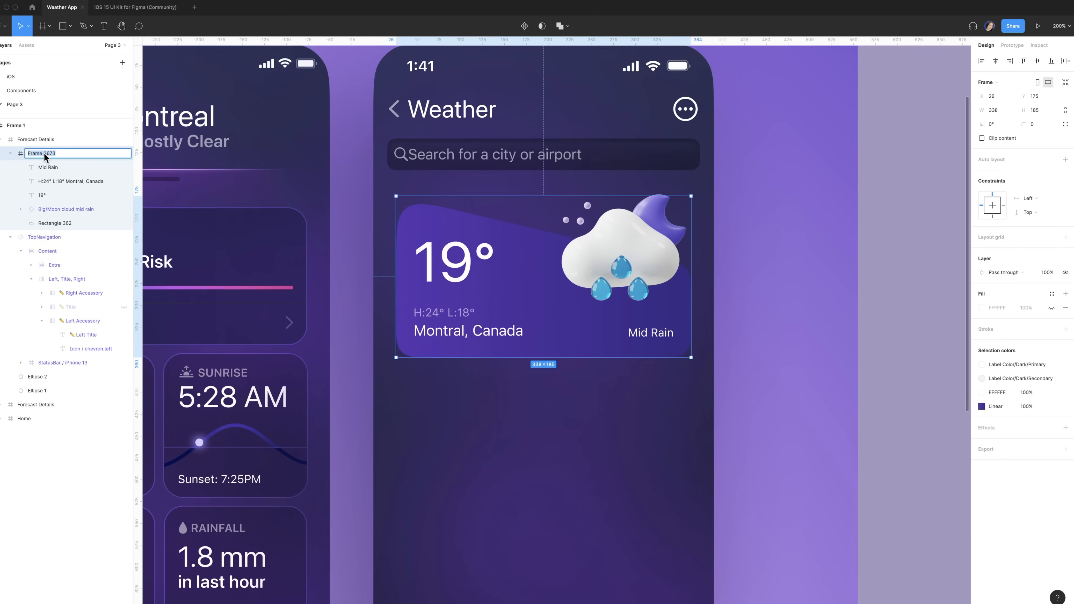
text(Weather Wid)
text(get)
key(Return)
click(10, 153)
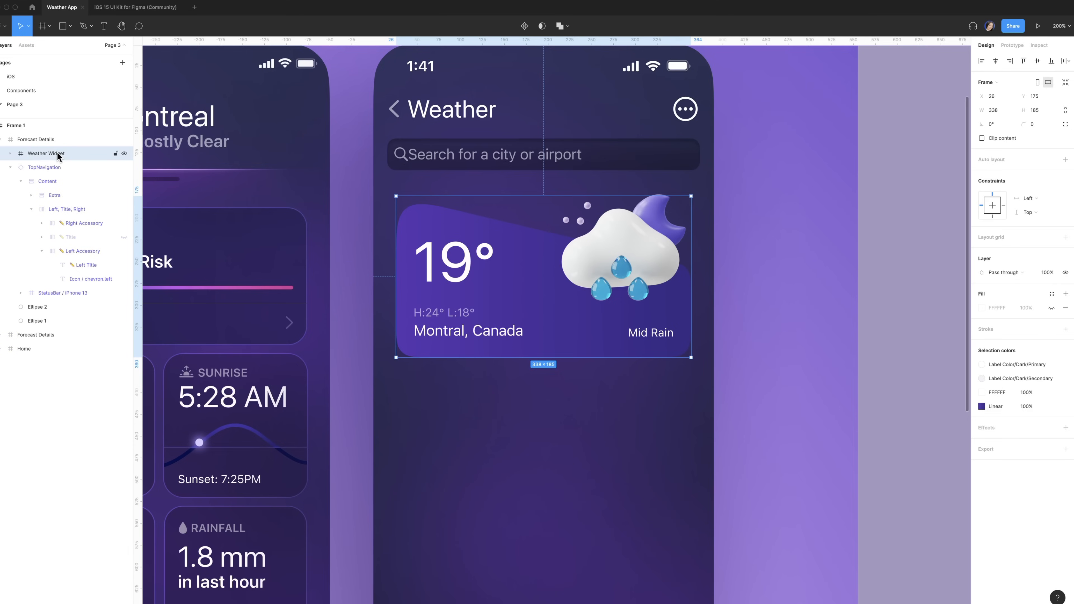
Step: Duplicate the Weather Widget card and place the copy directly below the original at X 26, Y 380
key(super+d)
scroll(319, 225, down, 3)
drag(523, 198, 531, 376)
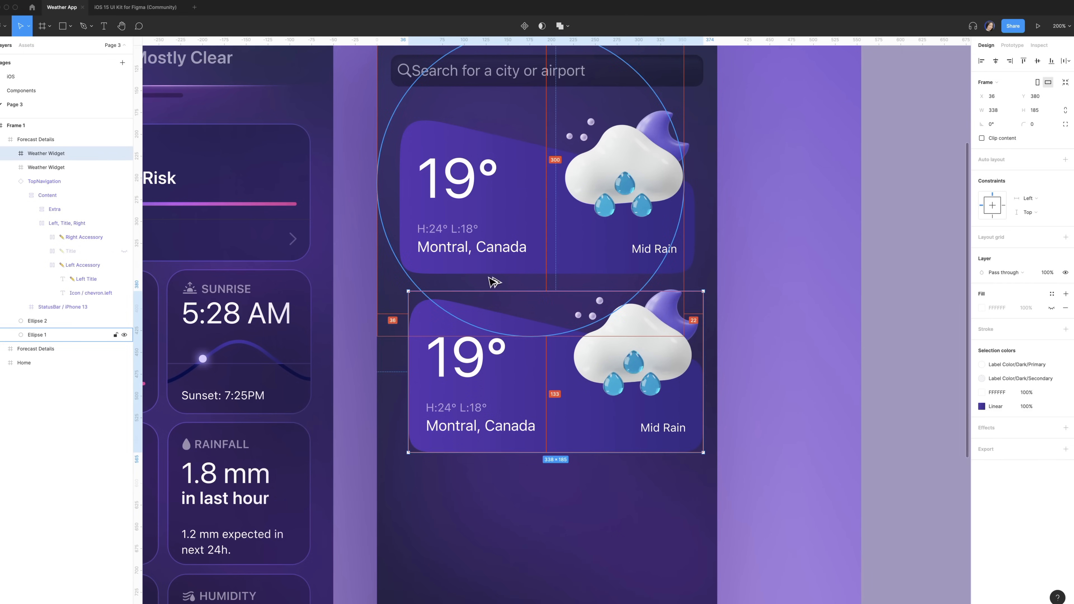
key(shift+Left)
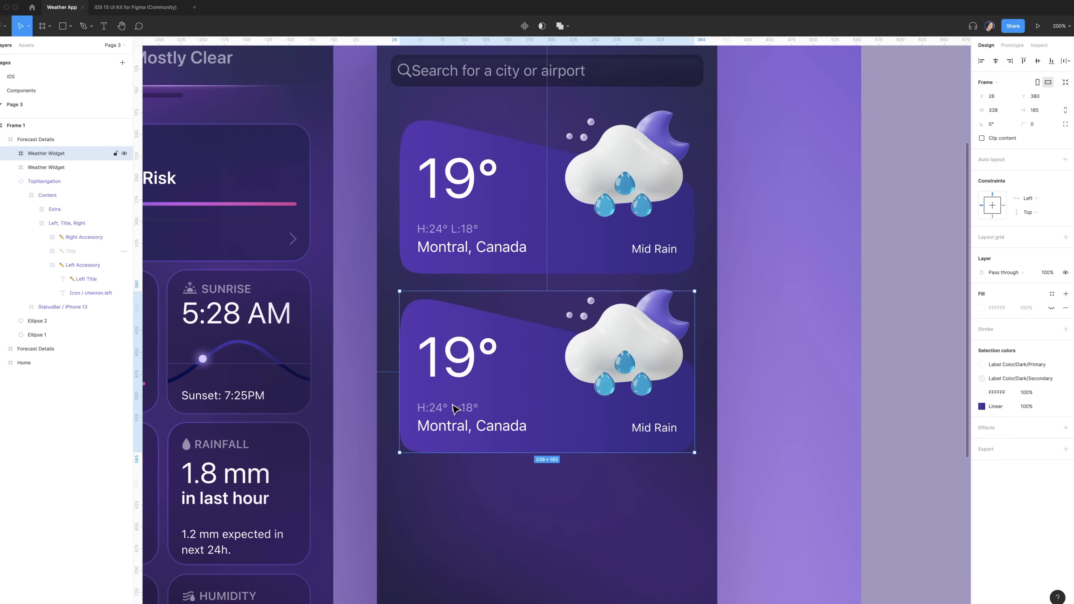
Step: Replace the duplicated card with a Weather Widget component instance from the local assets, placed at X 26, Y 380
scroll(422, 195, down, 5)
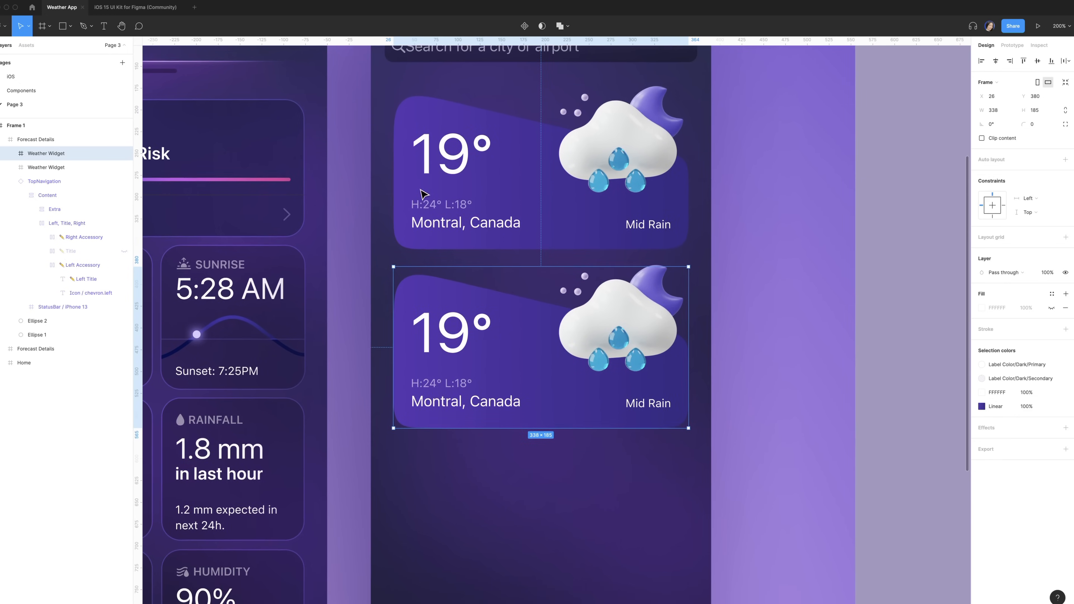
click(27, 45)
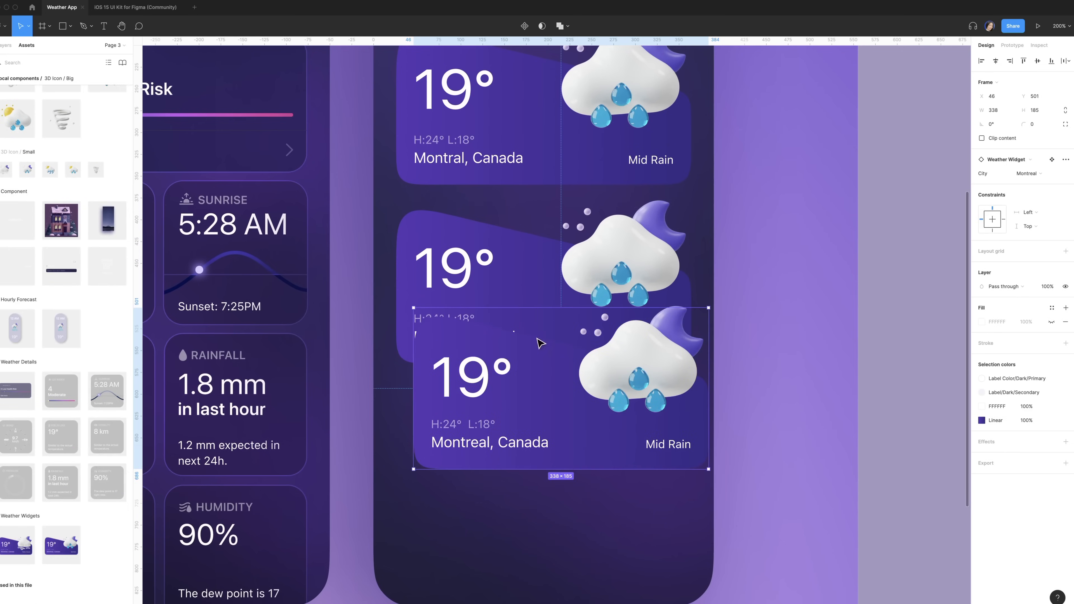
click(495, 286)
key(Delete)
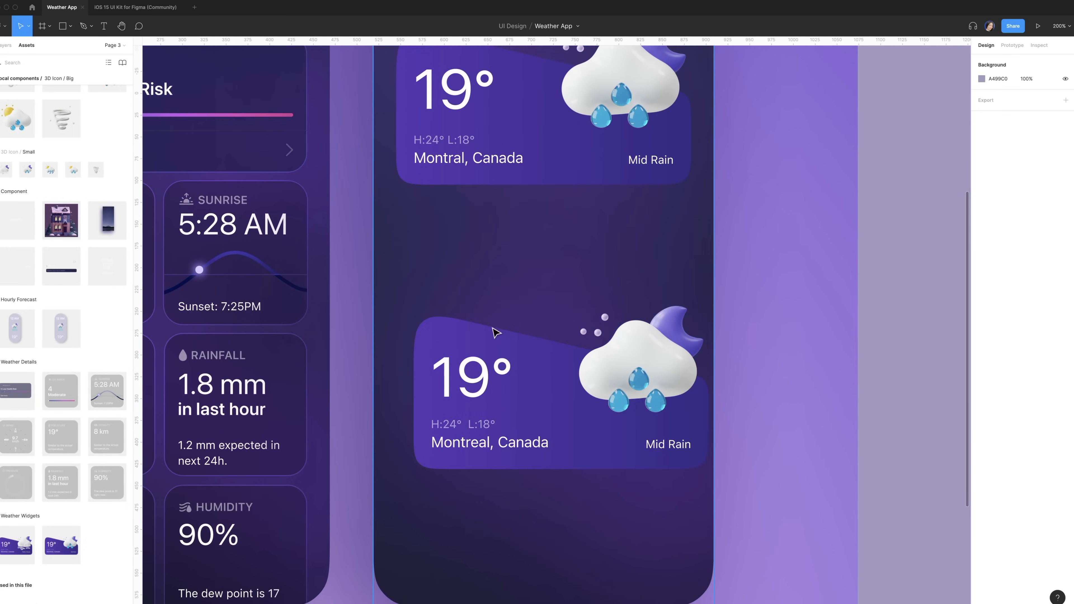
click(586, 395)
drag(557, 284, 556, 275)
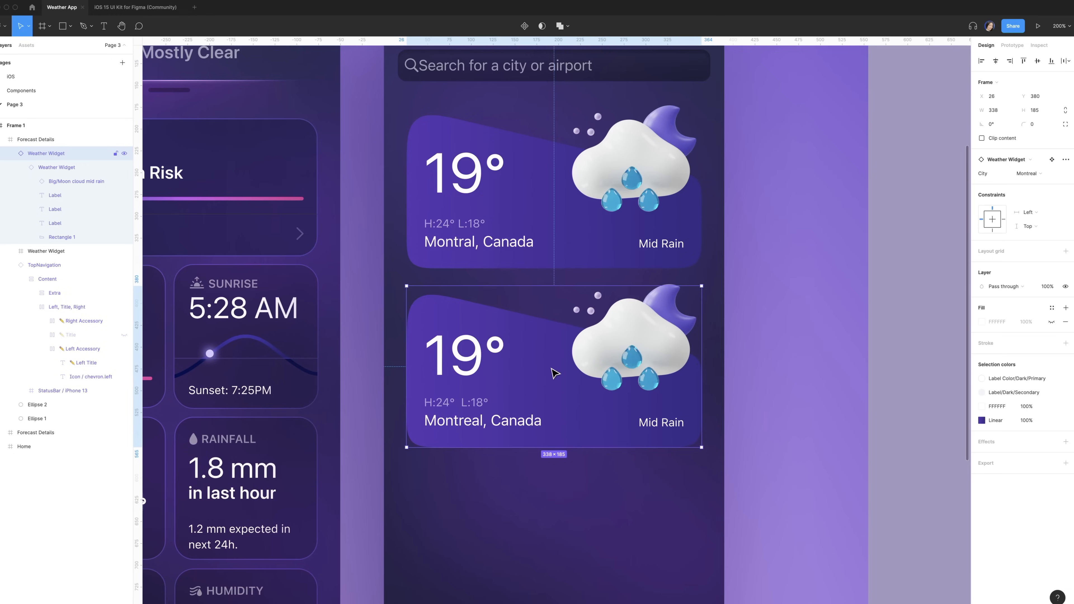
Step: Set the widget instance's City variant to Toronto, then duplicate it below at Y 585 and set the copy to Tokyo
click(1035, 177)
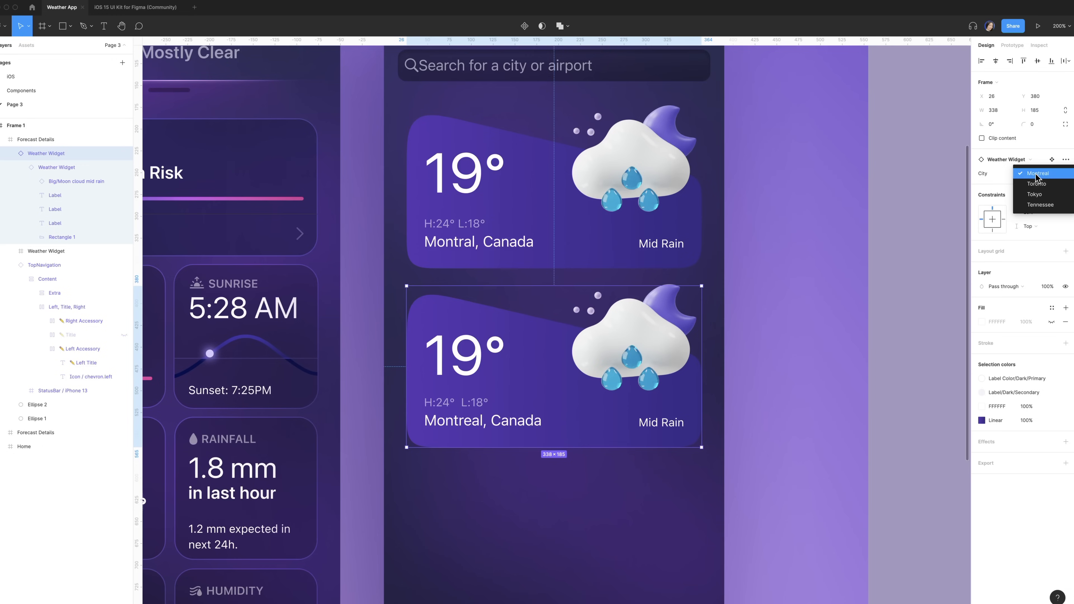
click(1053, 187)
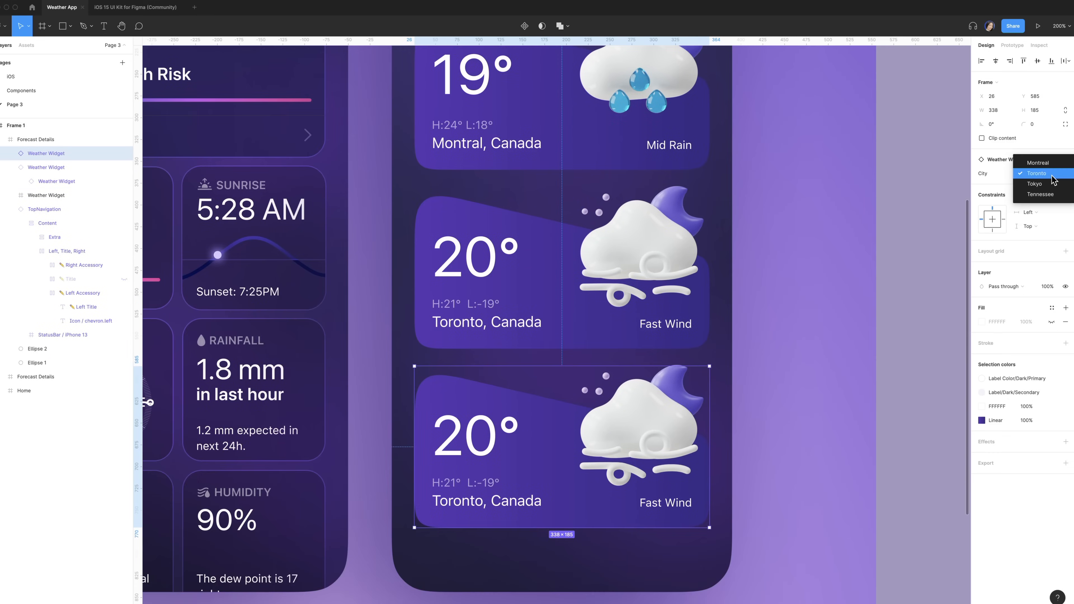
click(1051, 185)
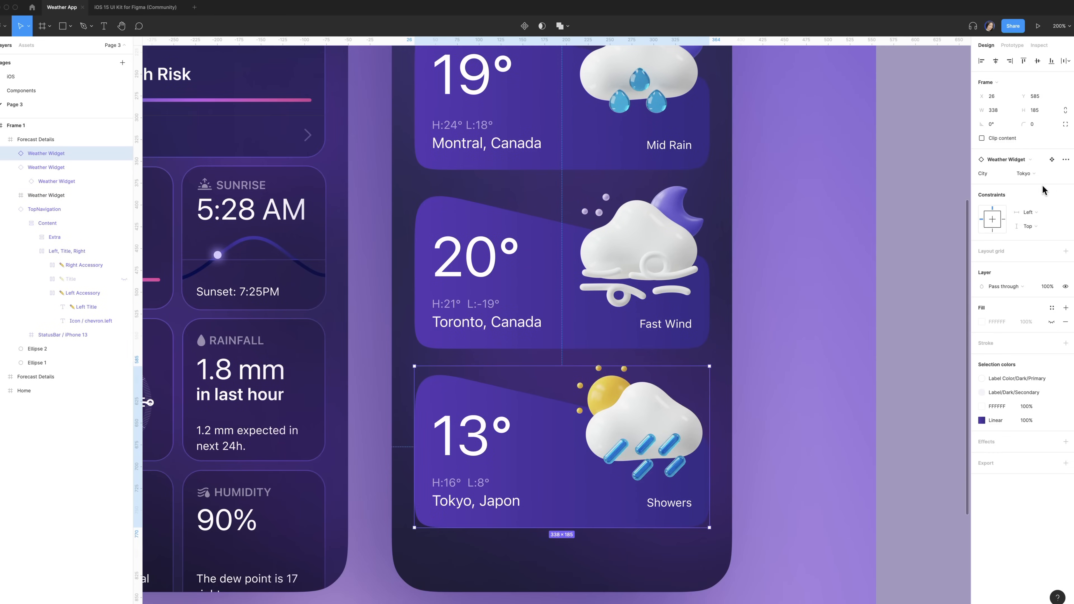
Step: Duplicate the Tokyo widget below at X 26, Y 790 and set the copy's City variant to Tennessee
key(ctrl+d)
scroll(575, 374, down, 3)
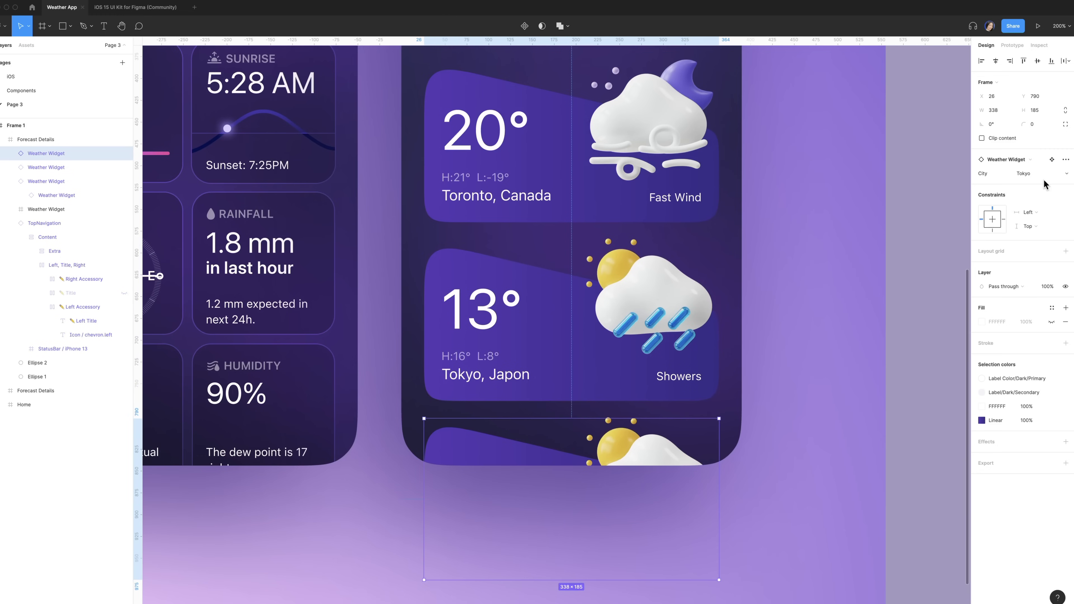
click(1044, 174)
click(1041, 186)
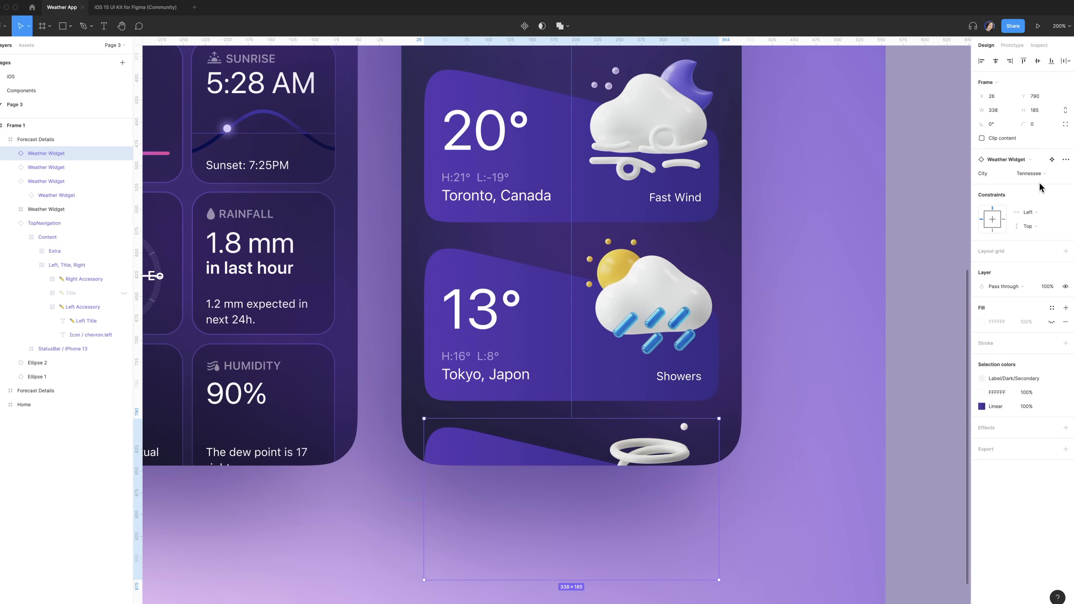